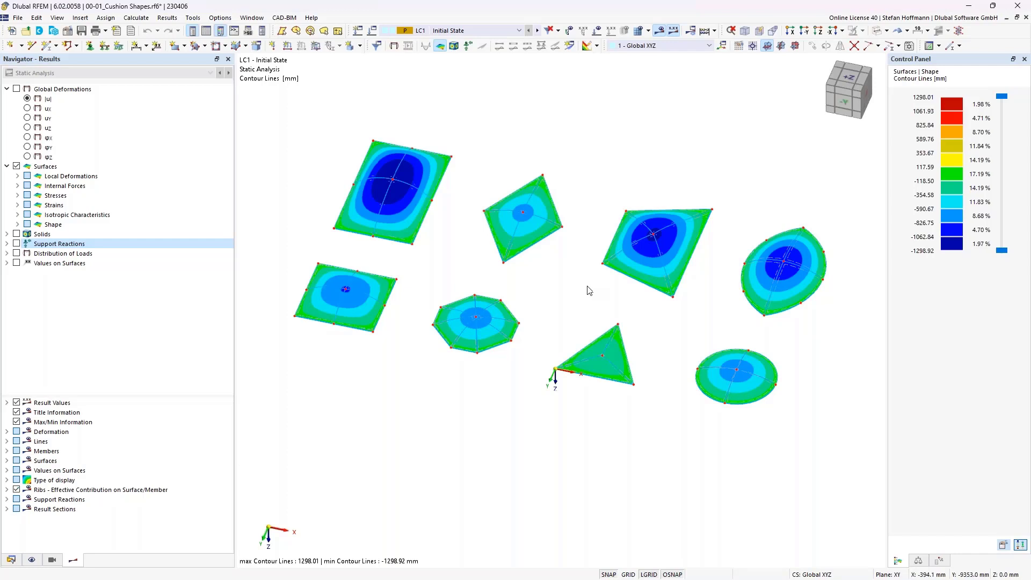
# Delete the mesh with the calculation results so the model shows its original geometry.
pyautogui.keyDown('ctrl'); pyautogui.moveTo(586, 298); pyautogui.dragTo(599, 247, button='middle'); pyautogui.keyUp('ctrl')
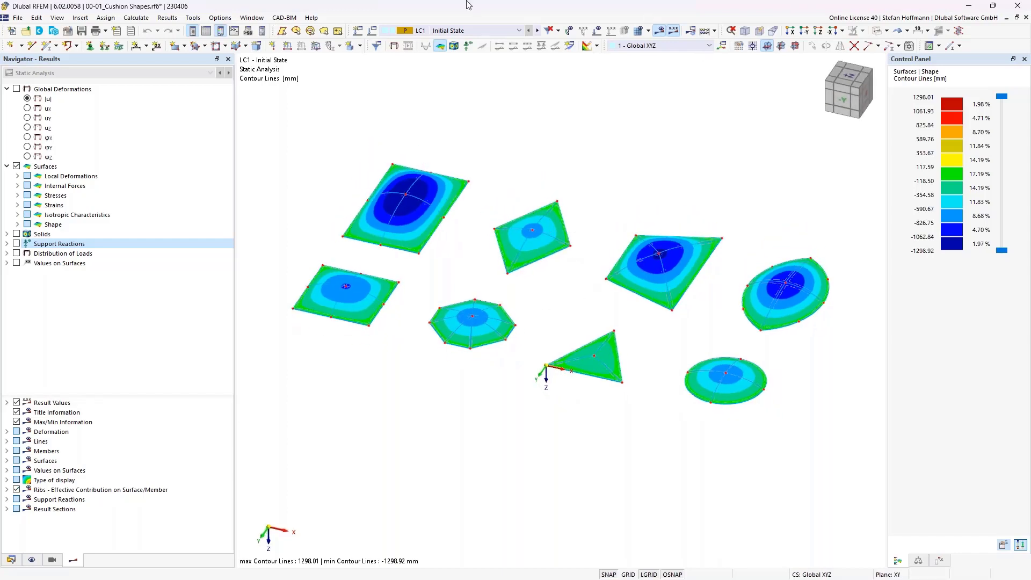
pyautogui.click(251, 18)
pyautogui.moveTo(142, 18)
pyautogui.click(156, 179)
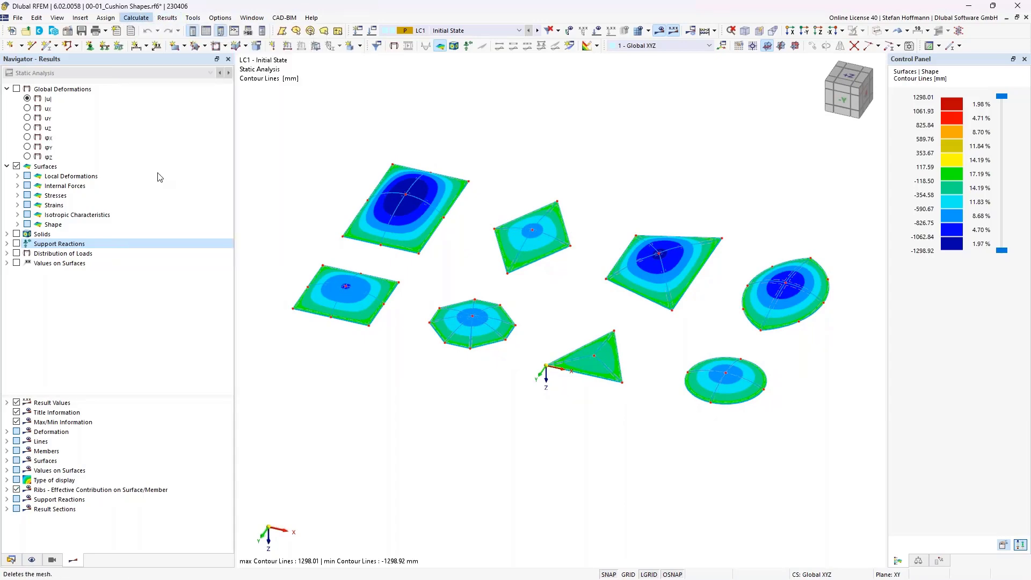
pyautogui.click(556, 340)
# Select the large rectangular cushion at the rear and isolate it with the visibility mode.
pyautogui.moveTo(411, 137); pyautogui.dragTo(556, 269)
pyautogui.click(863, 31)
pyautogui.click(868, 45)
pyautogui.scroll(5, 537, 229)
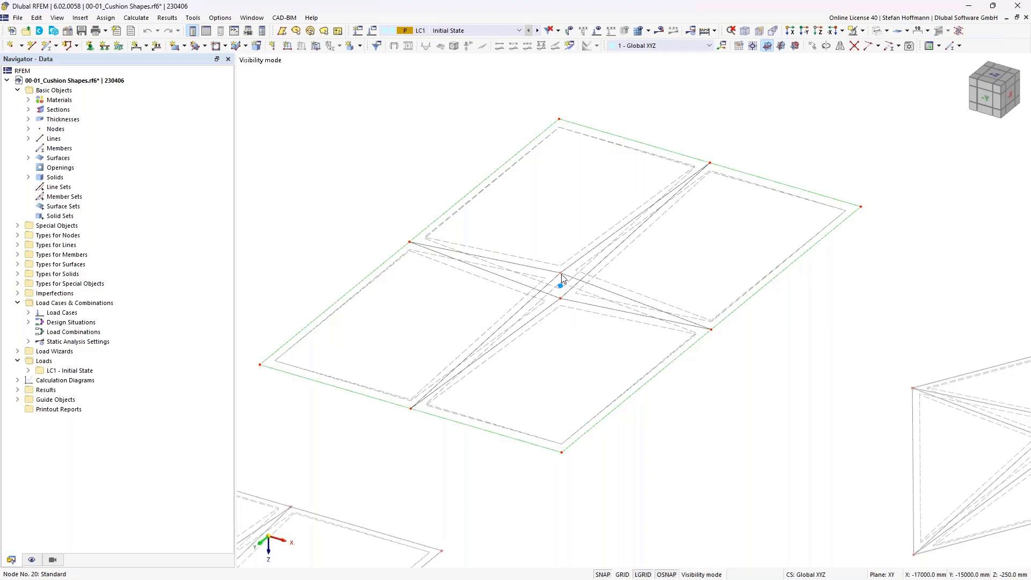
# Examine the coordinates of the isolated cushion's upper centre node, especially its Z coordinate.
pyautogui.doubleClick(562, 274)
pyautogui.moveTo(426, 283); pyautogui.dragTo(454, 289)
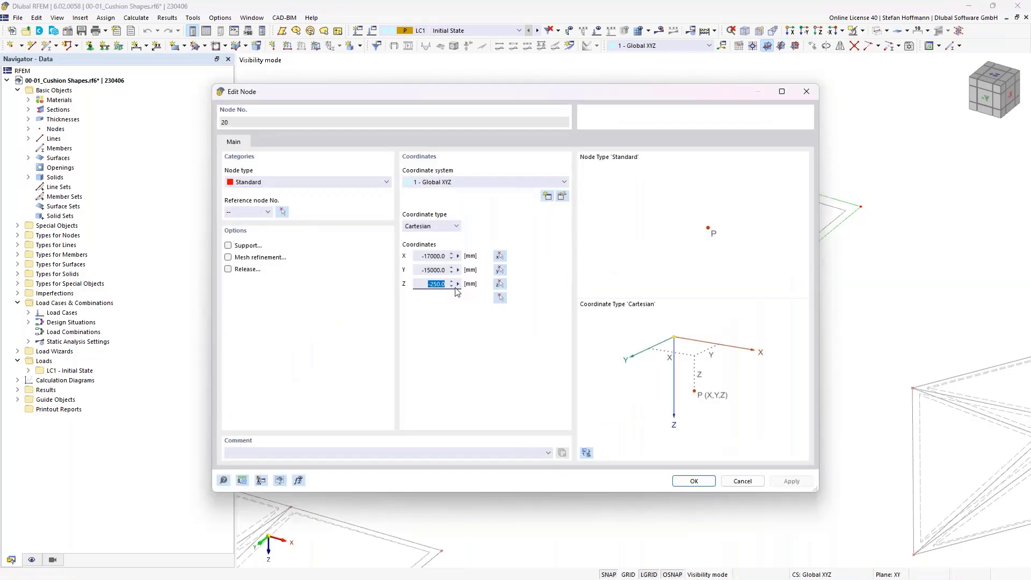
pyautogui.press('Return')
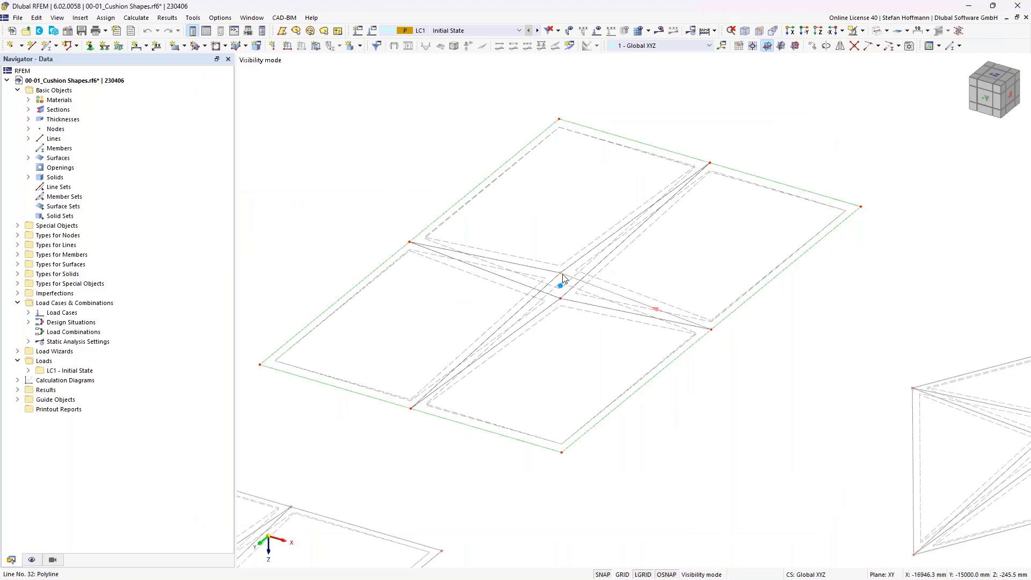
pyautogui.moveTo(561, 275)
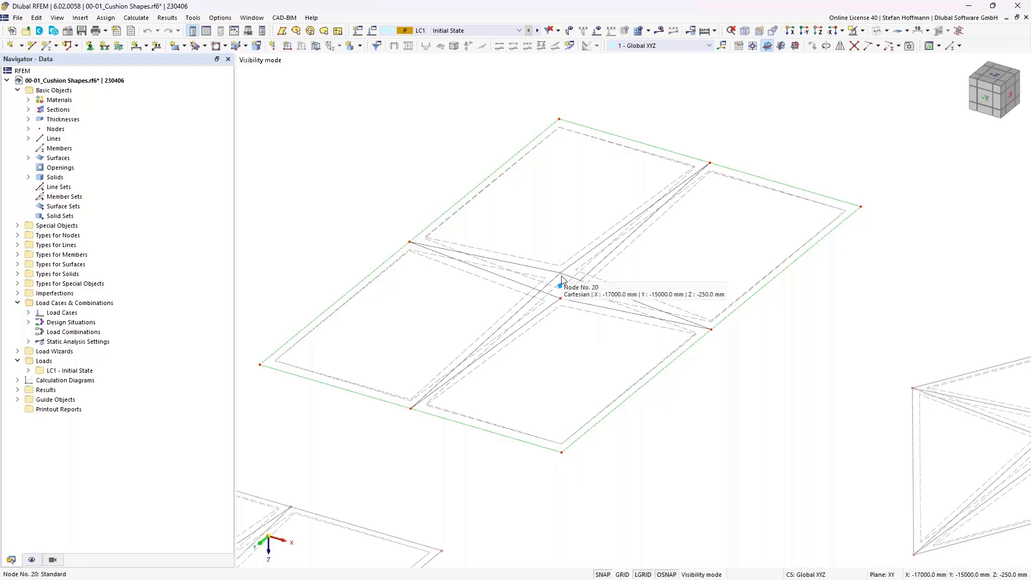
# Display the initial state loads on the isolated cushion.
pyautogui.click(597, 30)
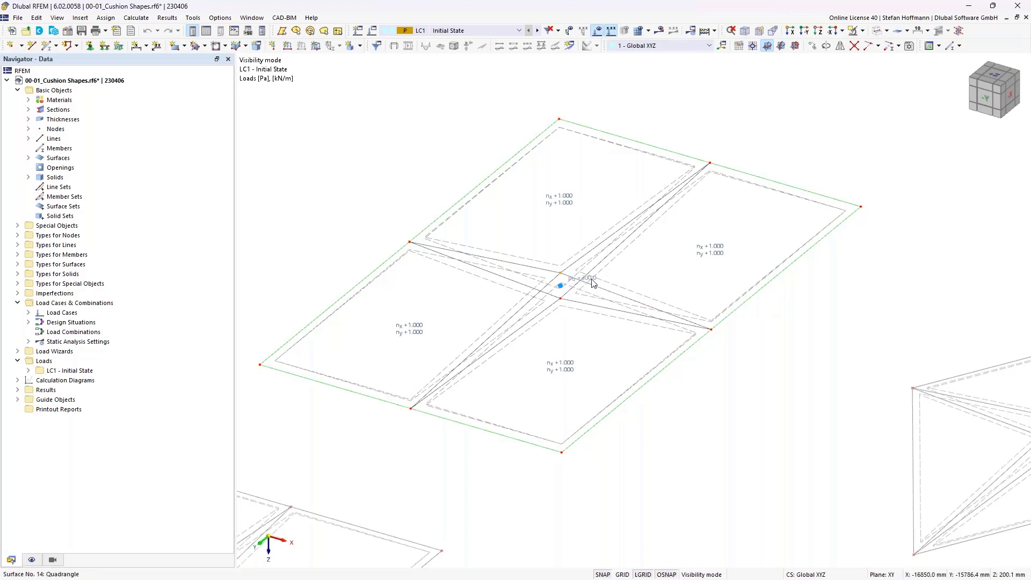
pyautogui.keyDown('ctrl'); pyautogui.moveTo(591, 281); pyautogui.dragTo(621, 260, button='middle'); pyautogui.keyUp('ctrl')
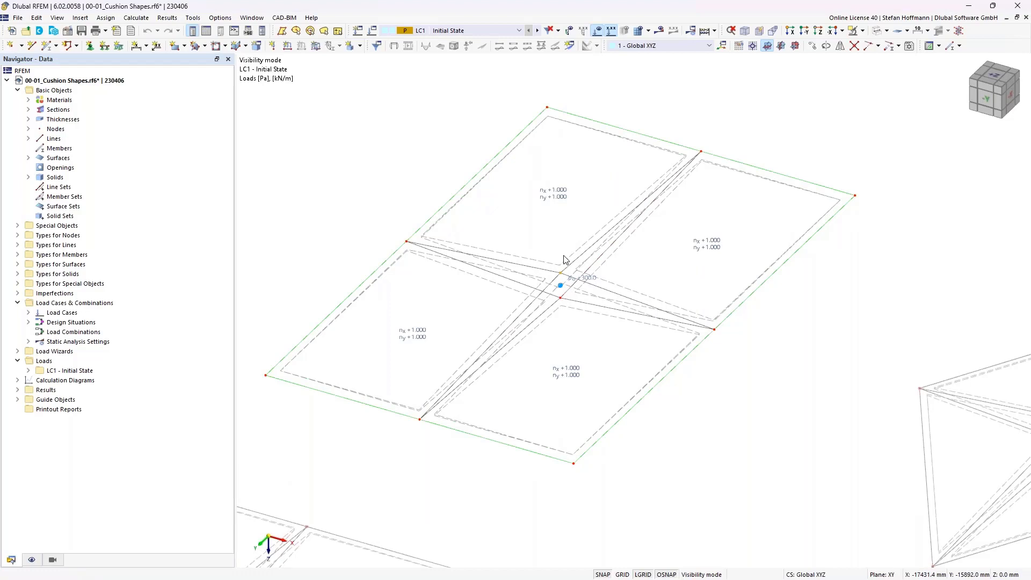
# Check the Form-Finding add-on in the model's base data and the stiffness type of a cushion surface.
pyautogui.click(123, 80)
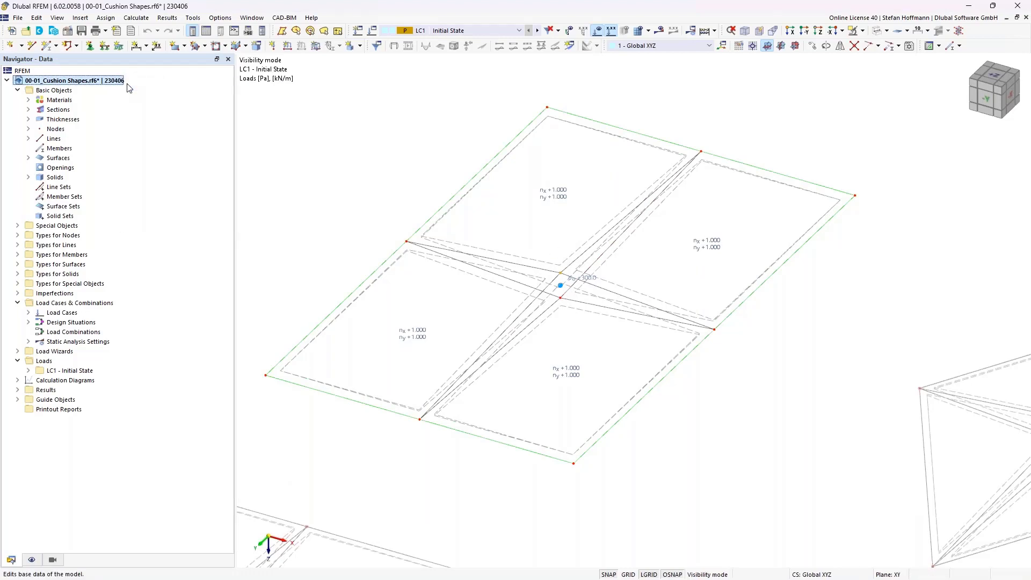
pyautogui.click(342, 86)
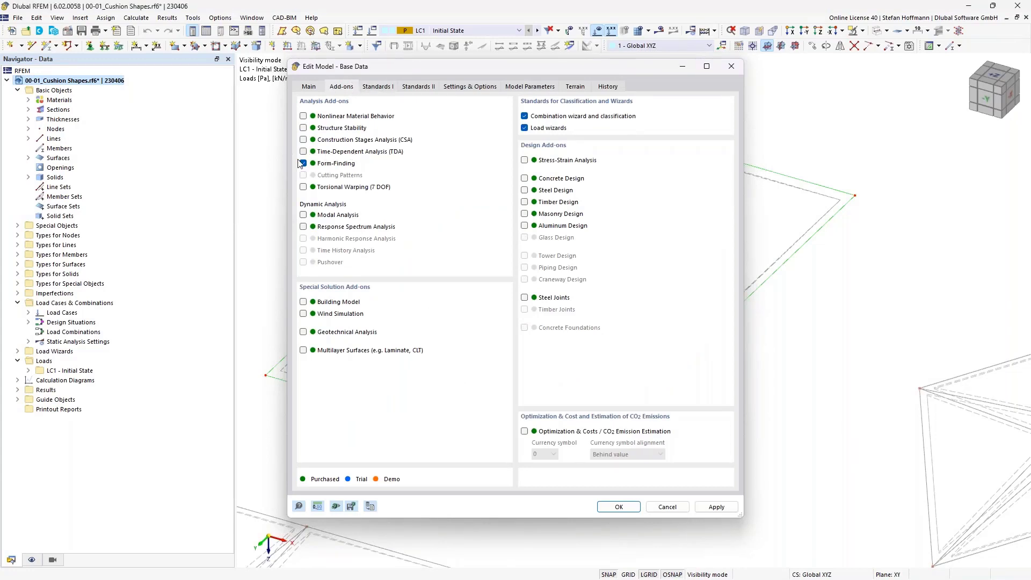
pyautogui.press('Return')
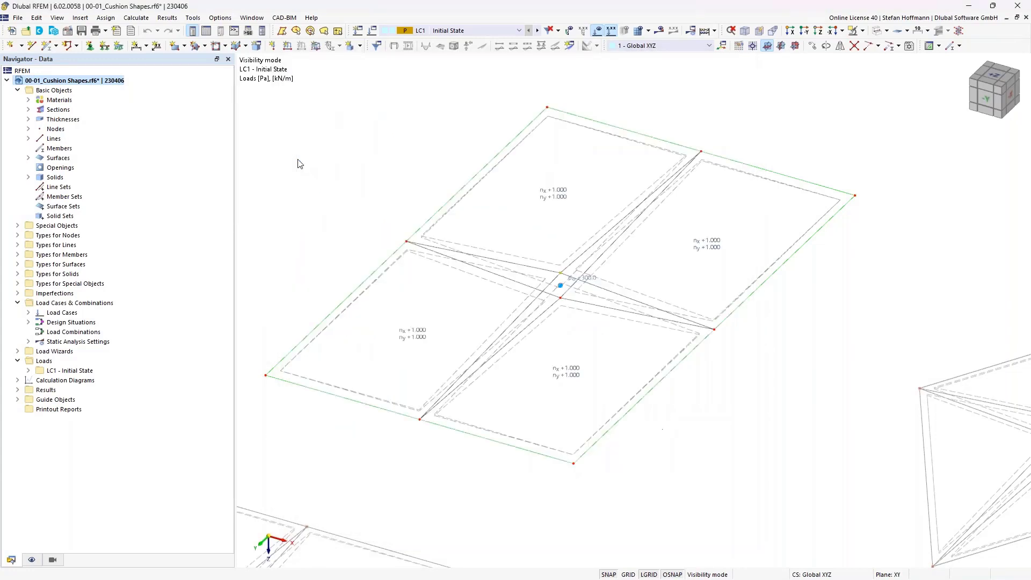
pyautogui.doubleClick(563, 271)
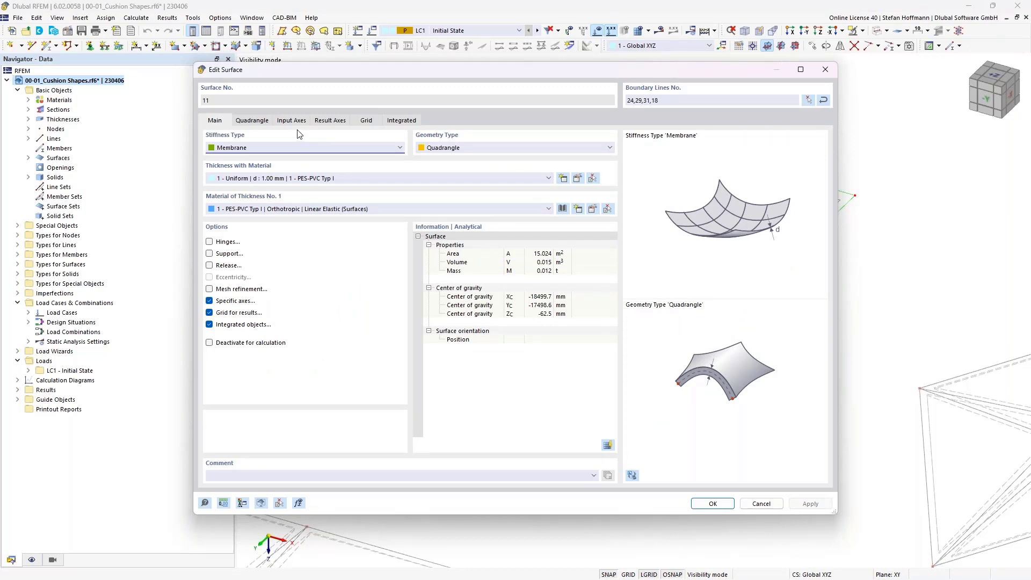
pyautogui.press('Escape')
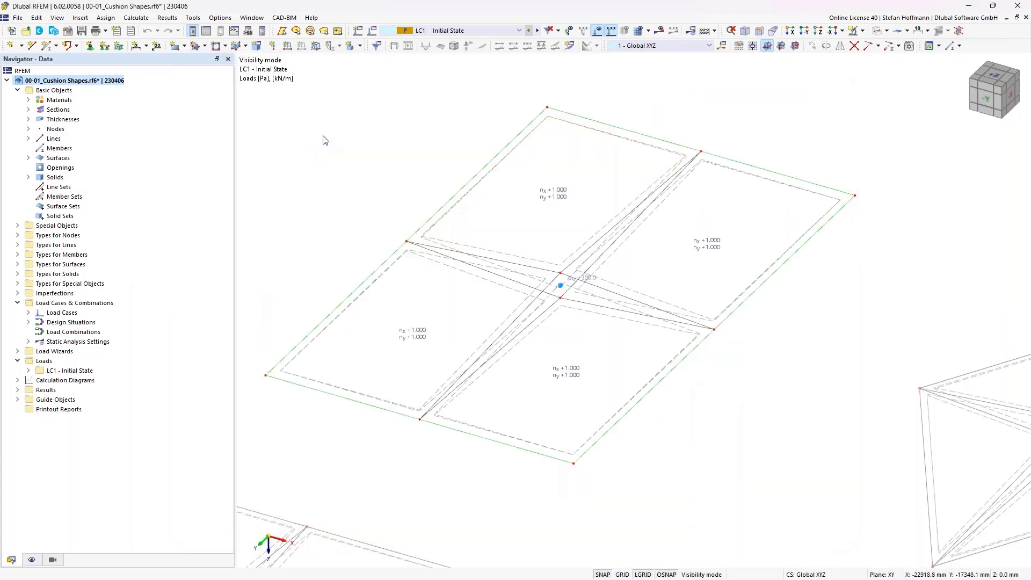
# Review the load type, calculation method and form-finding definition options of the rear membrane's form-finding surface load.
pyautogui.doubleClick(547, 192)
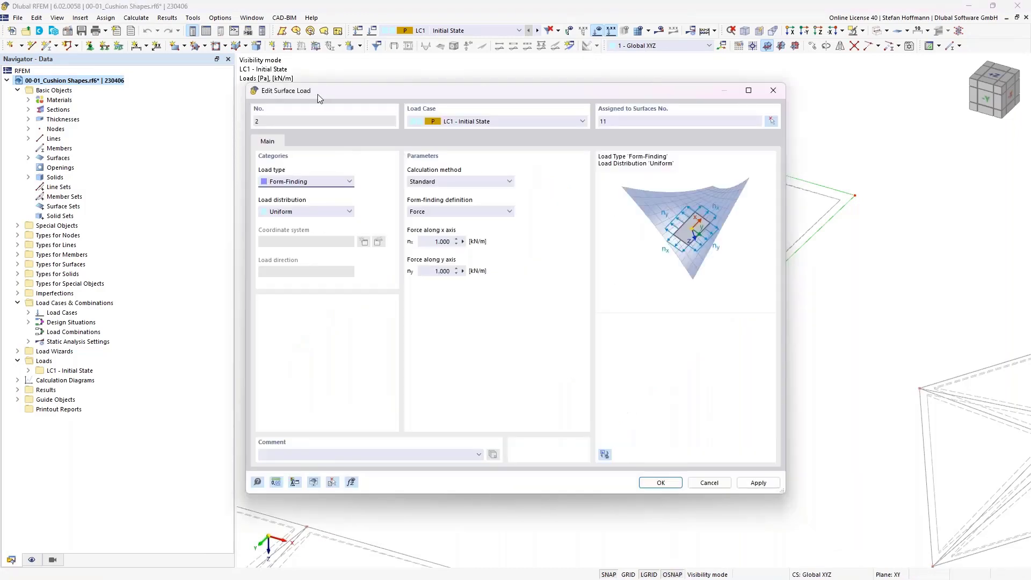
pyautogui.click(302, 183)
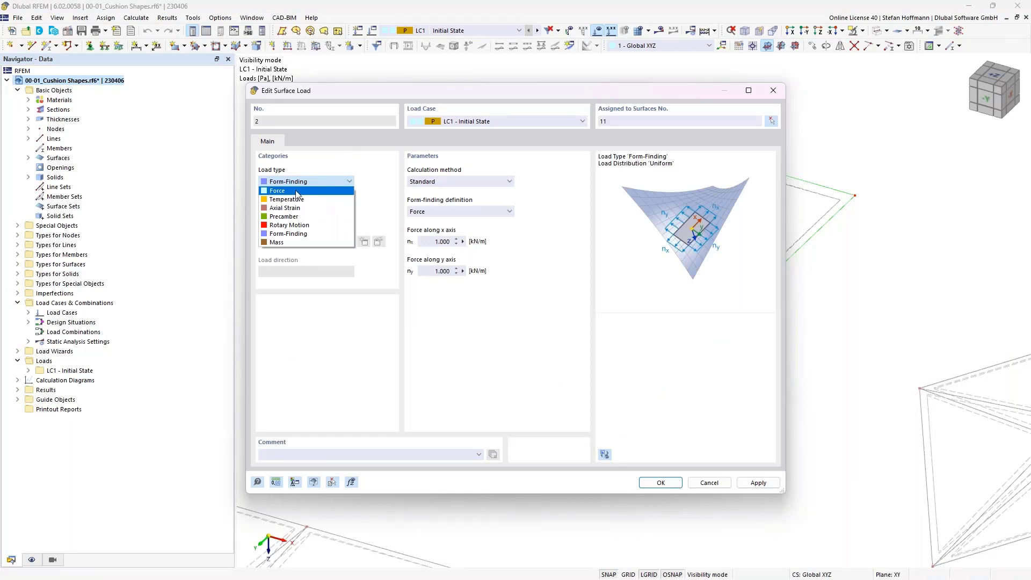
pyautogui.click(299, 236)
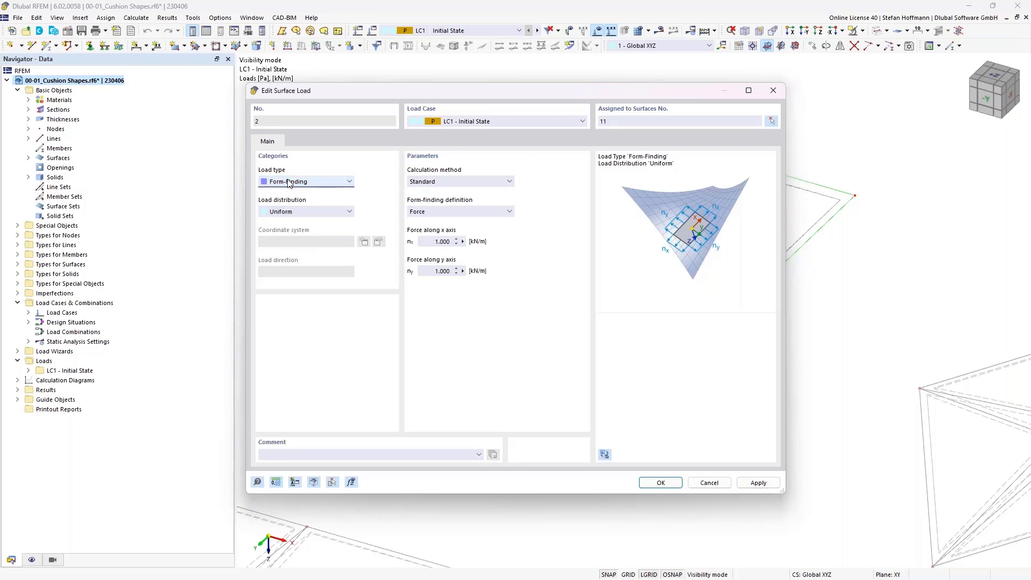
pyautogui.click(451, 183)
pyautogui.click(433, 171)
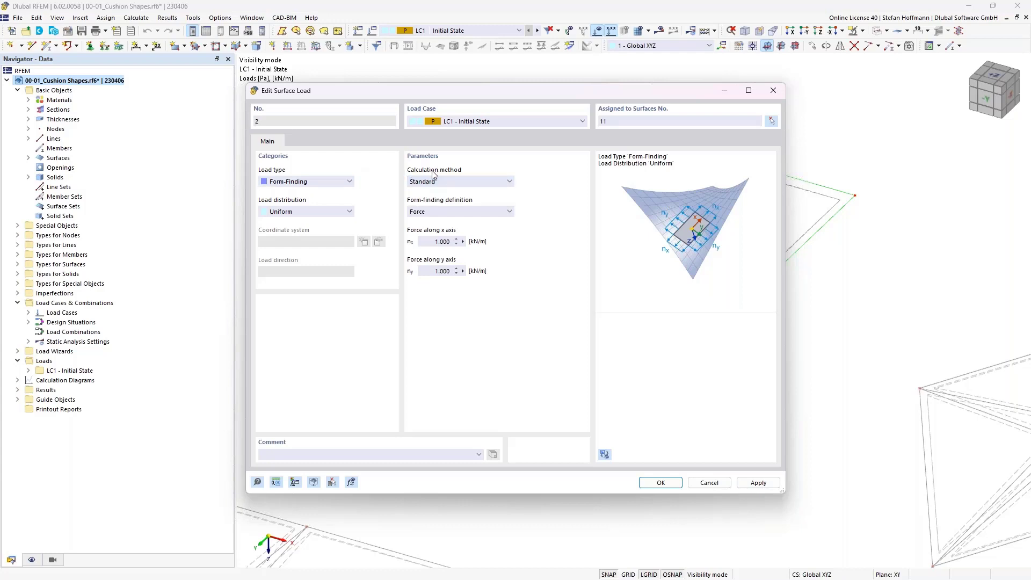
pyautogui.click(444, 212)
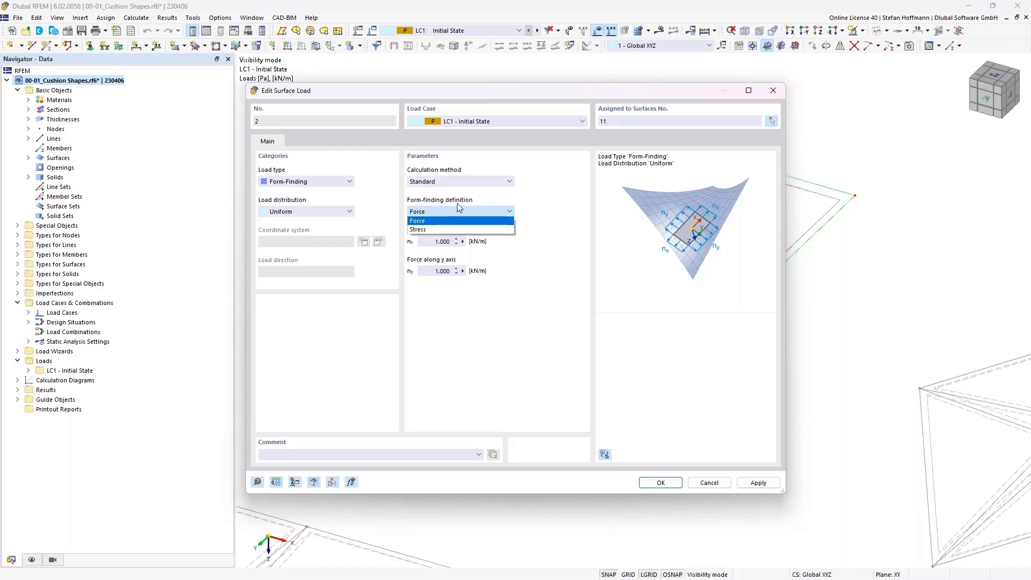
pyautogui.click(457, 204)
pyautogui.press('Tab')
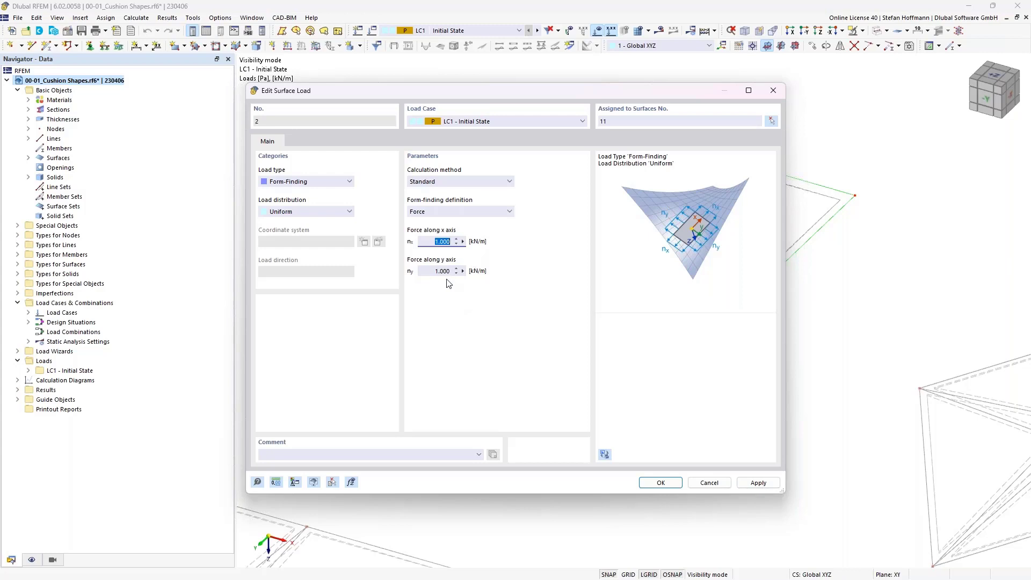
pyautogui.press('Return')
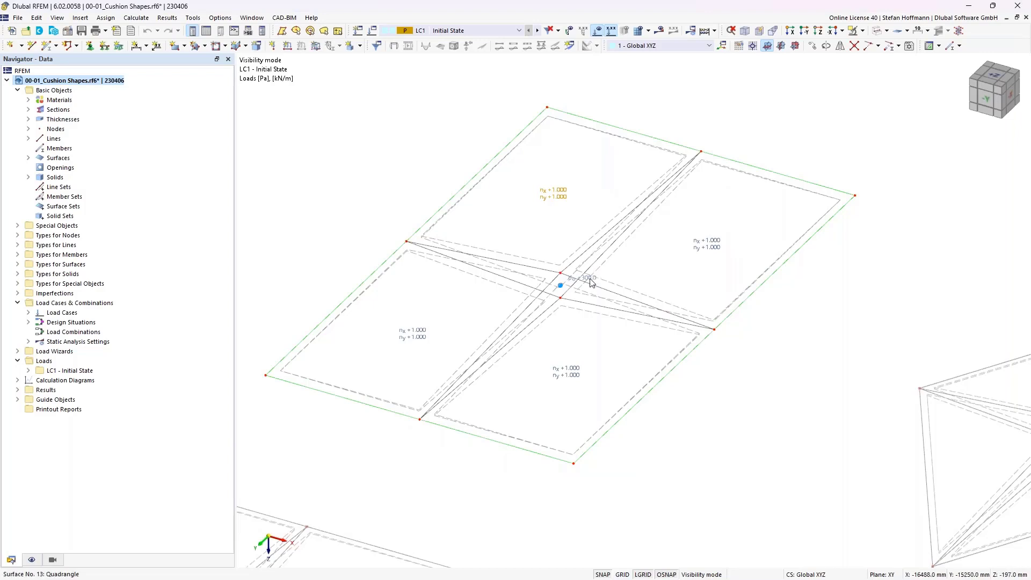
# Open the gas load on solids 1-8 in LC1 and try Resulting volume as its gas behavior.
pyautogui.click(28, 371)
pyautogui.click(39, 428)
pyautogui.click(93, 438)
pyautogui.doubleClick(92, 440)
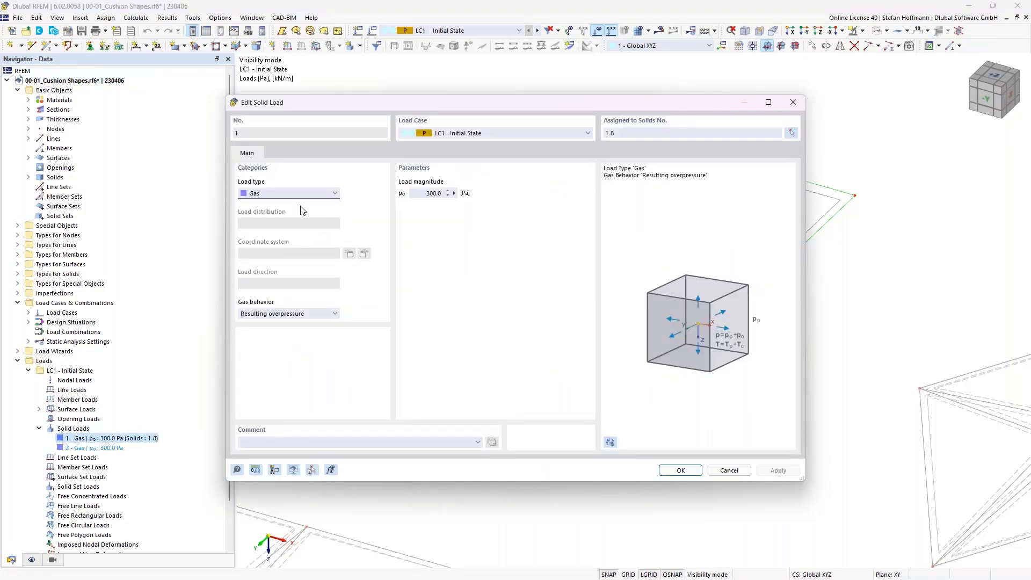
pyautogui.click(291, 195)
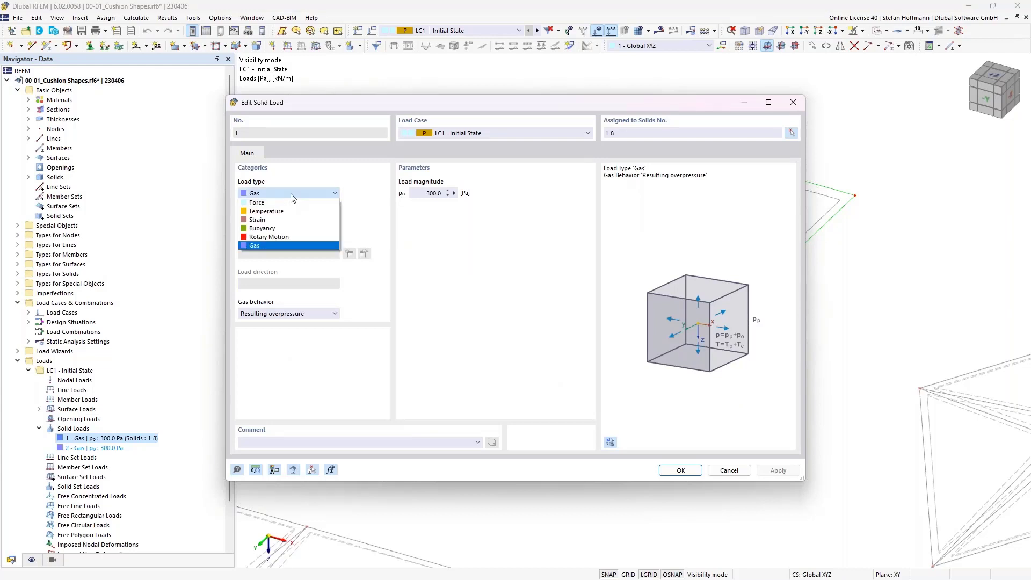
pyautogui.click(291, 245)
pyautogui.click(332, 314)
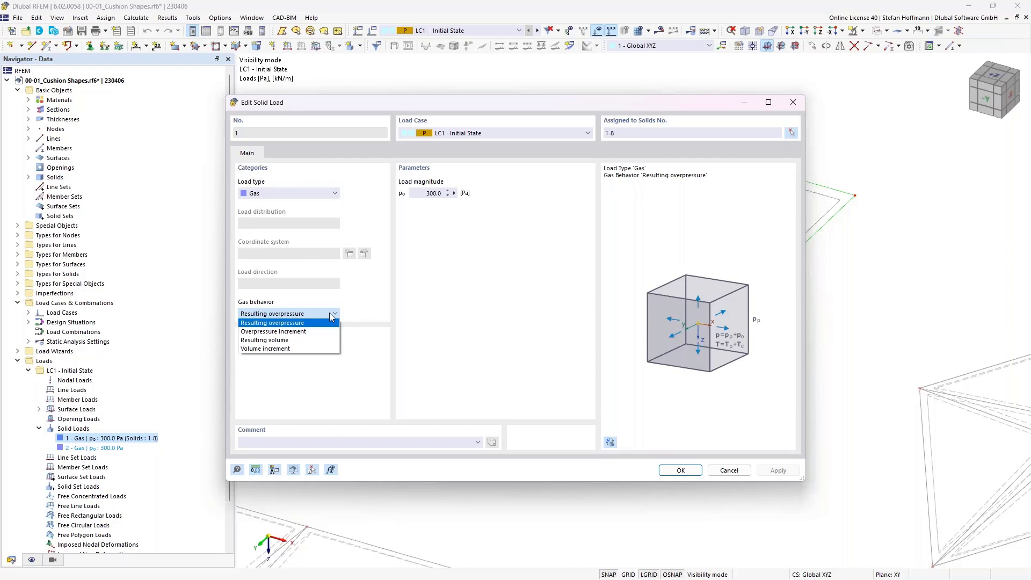
pyautogui.click(268, 339)
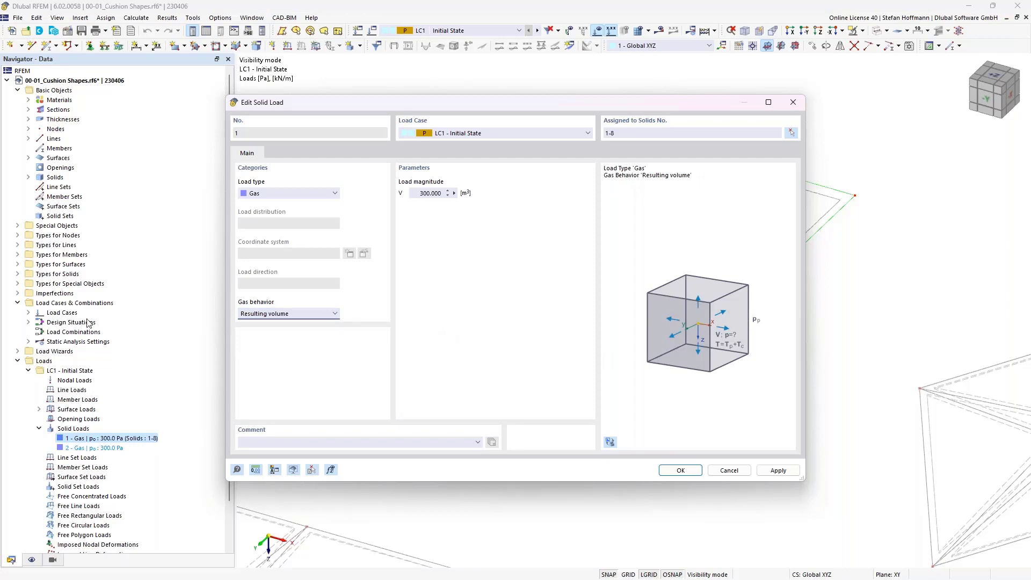
# Look up Form-Finding Loads in the online RFEM 6 manual in the browser, and discard the solid load changes back in RFEM.
pyautogui.moveTo(0, 102); pyautogui.dragTo(548, 109)
pyautogui.doubleClick(547, 109)
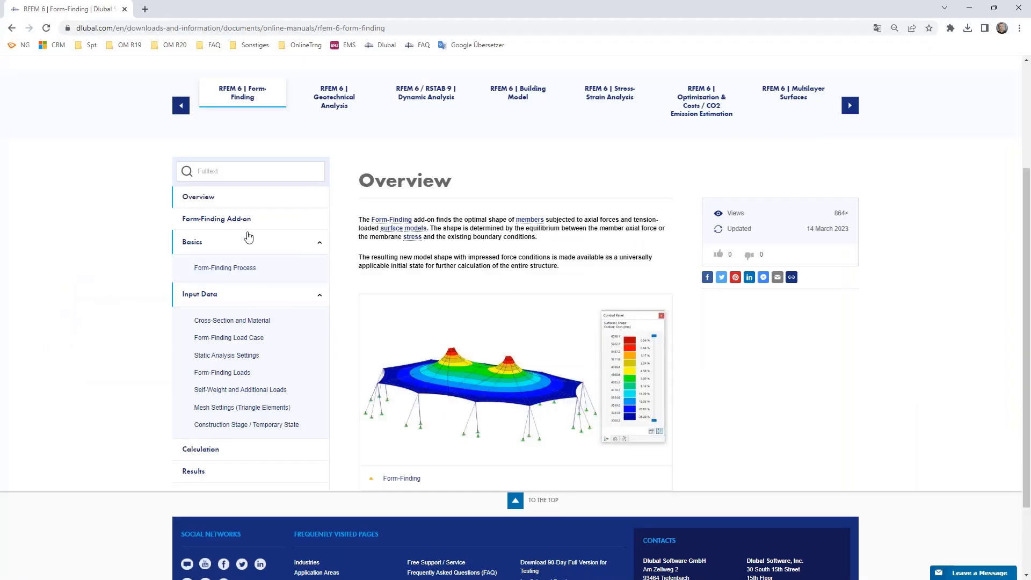
pyautogui.click(233, 374)
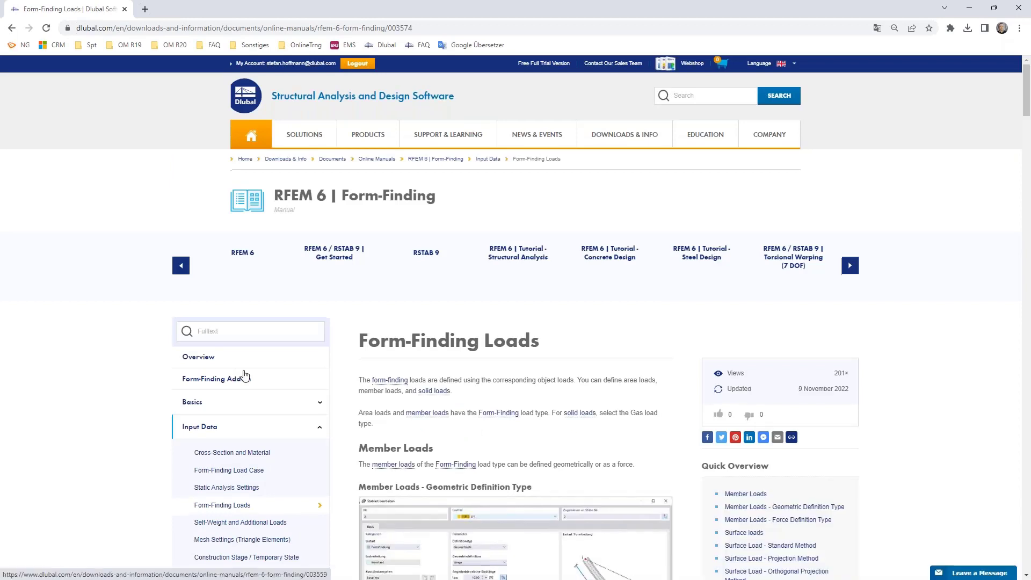
pyautogui.scroll(-3, 245, 375)
pyautogui.click(766, 463)
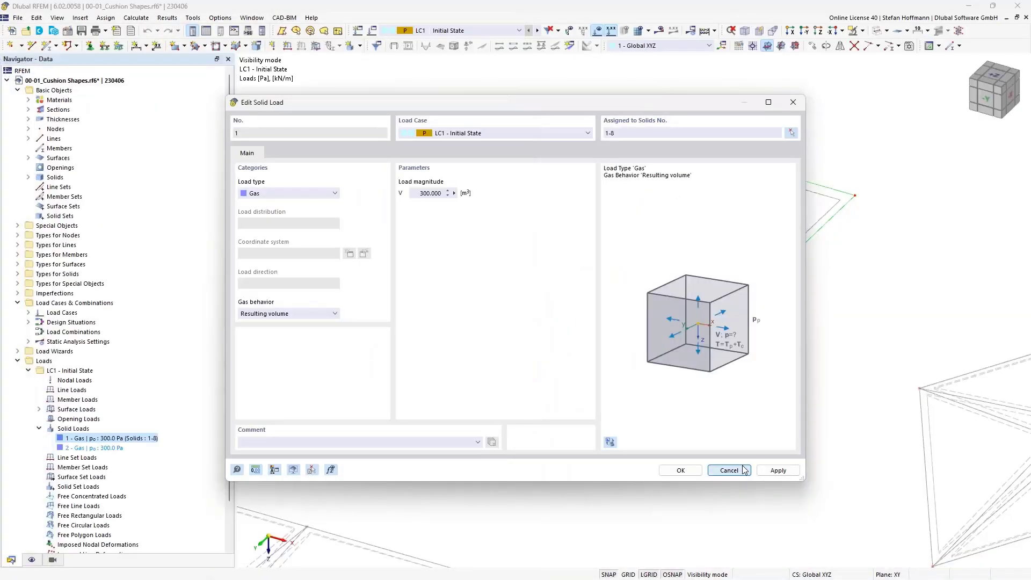
pyautogui.click(728, 471)
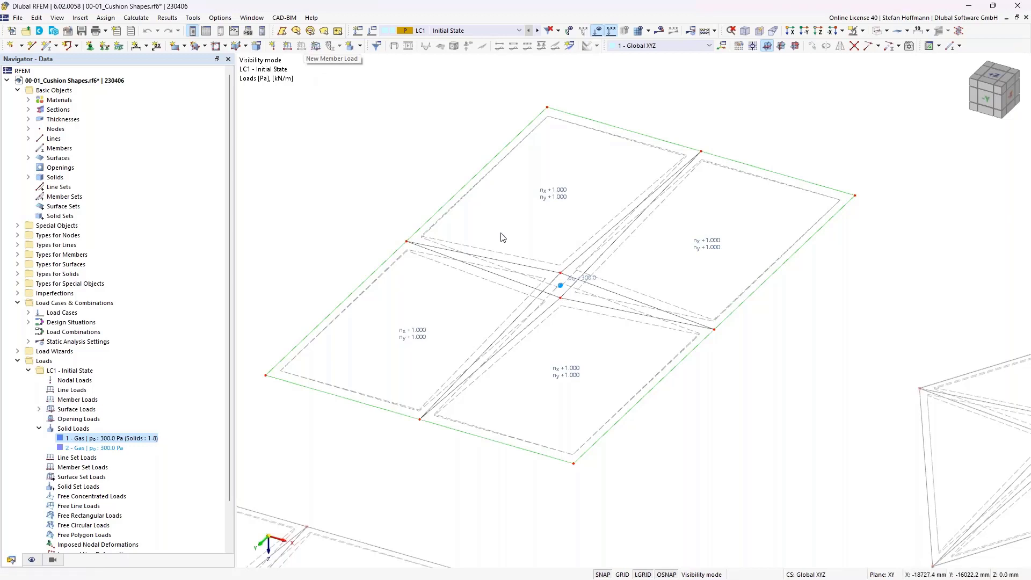
# Examine the static analysis settings assigned to the Initial State load case.
pyautogui.scroll(-3, 525, 224)
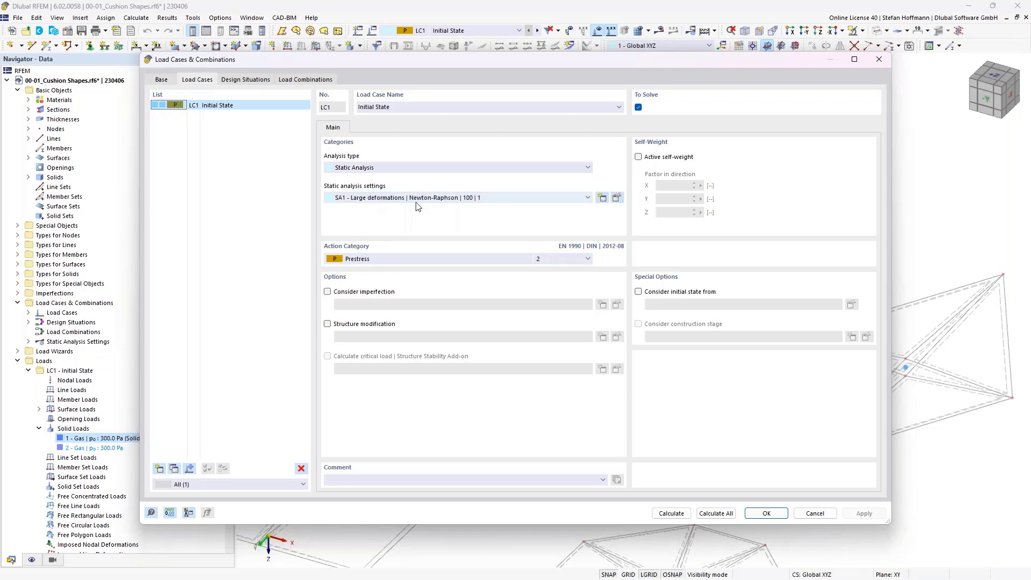
pyautogui.click(616, 198)
pyautogui.click(455, 155)
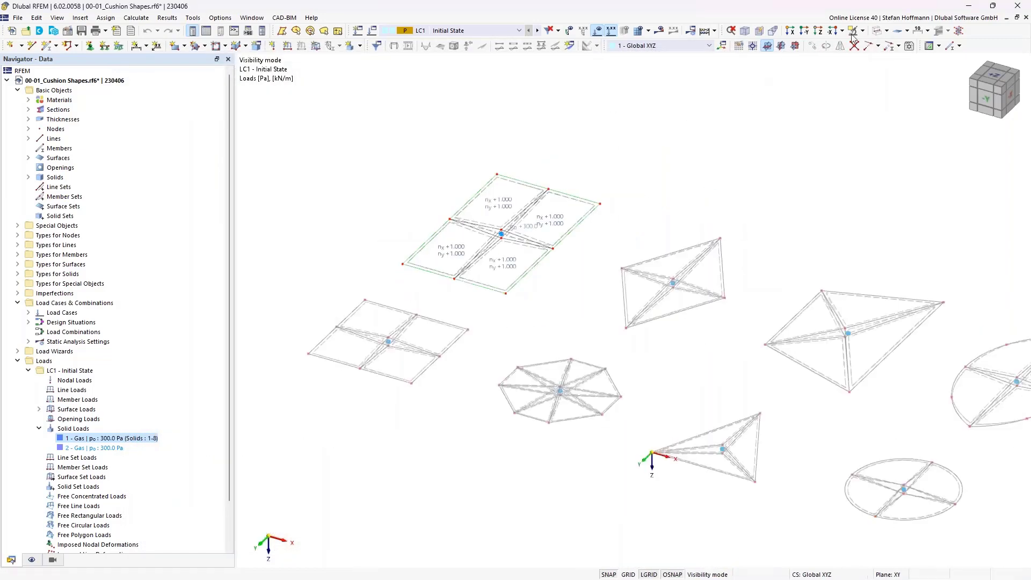
# Restore the visibility of all cushions and run the form-finding calculation.
pyautogui.click(863, 31)
pyautogui.click(913, 84)
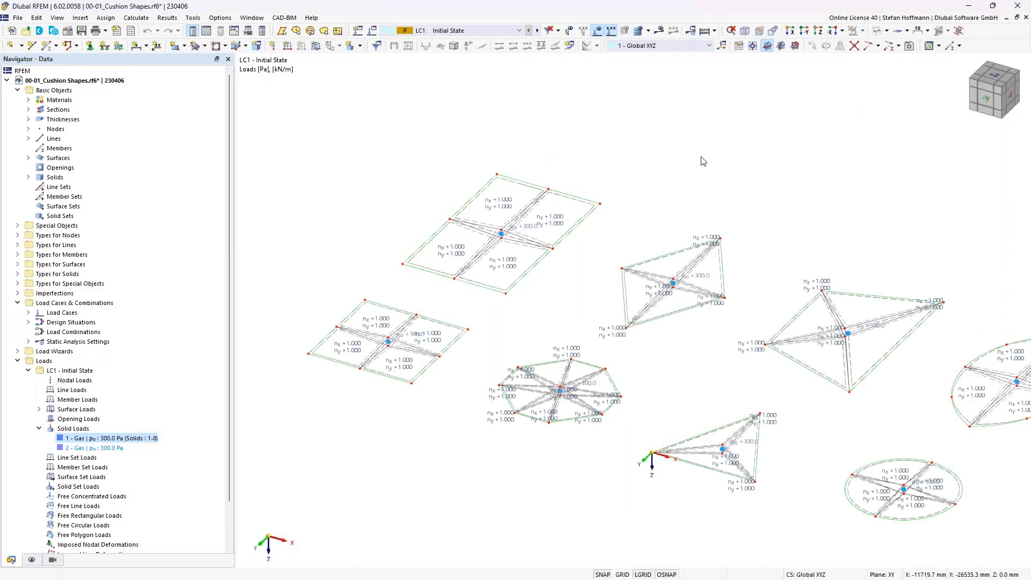
pyautogui.hotkey('ctrl', 'r')
pyautogui.press('Return')
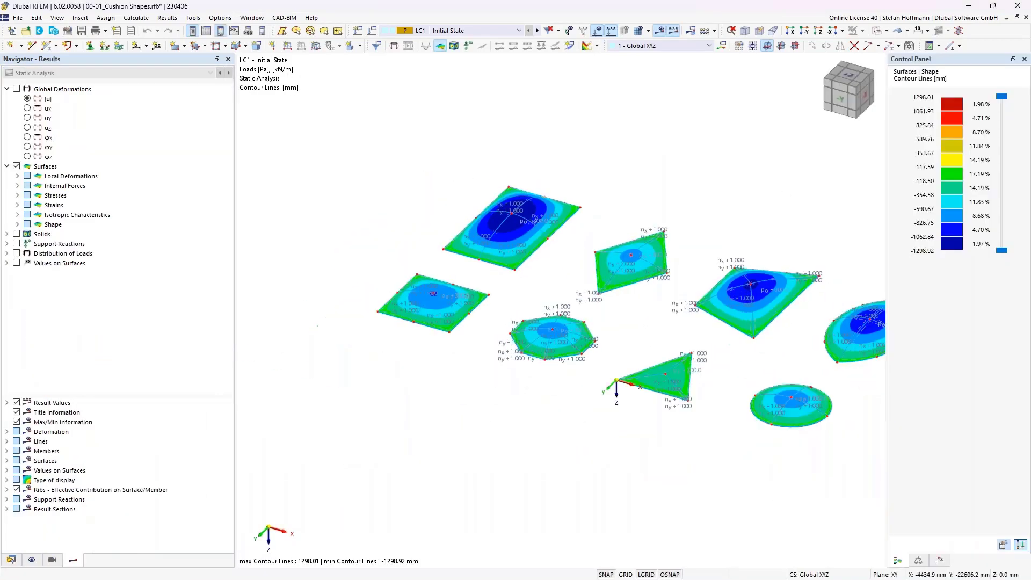
# Hide the loads and expand the surface Shape results to show the Contour Lines option.
pyautogui.click(593, 33)
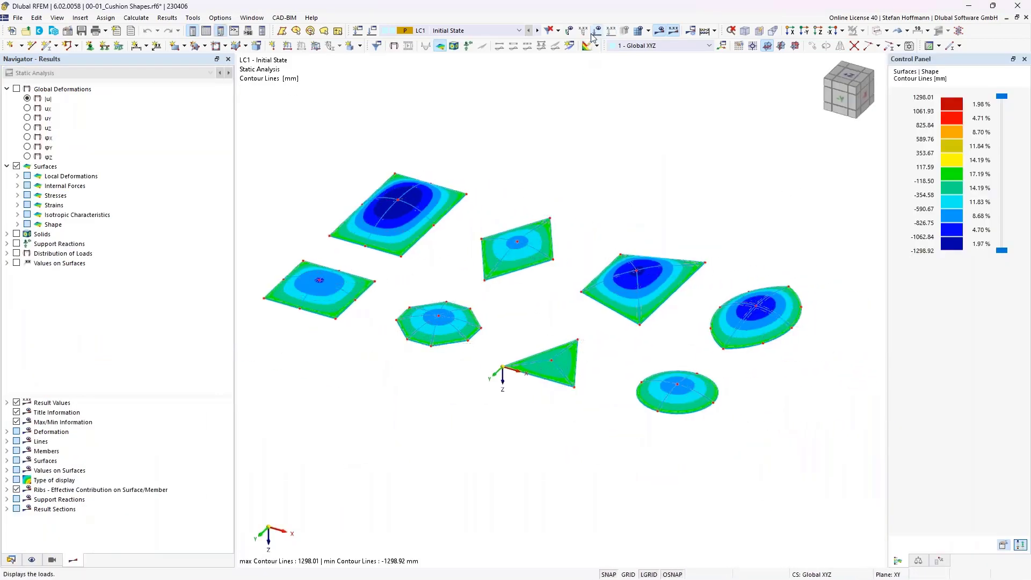
pyautogui.keyDown('ctrl'); pyautogui.moveTo(460, 202); pyautogui.dragTo(431, 188, button='middle'); pyautogui.keyUp('ctrl')
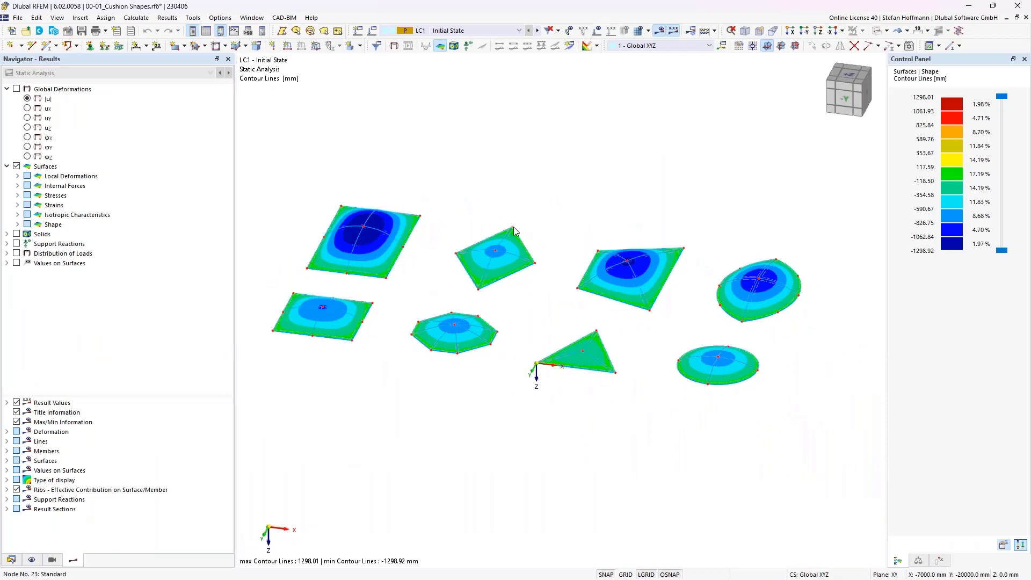
pyautogui.click(17, 224)
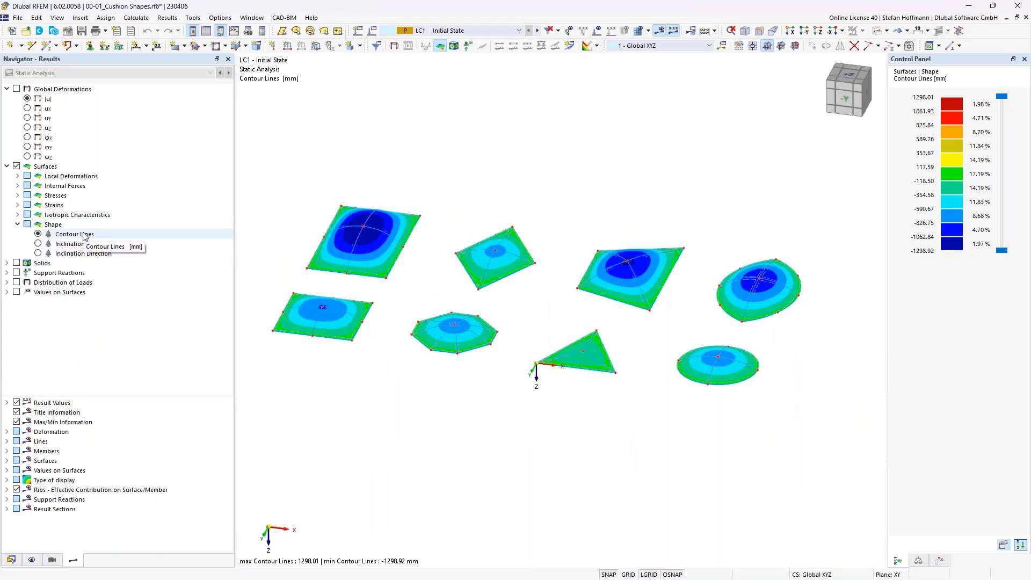
# Examine the cushions' contour line results from the side and in perspective, showing and hiding the loads for comparison.
pyautogui.doubleClick(388, 281)
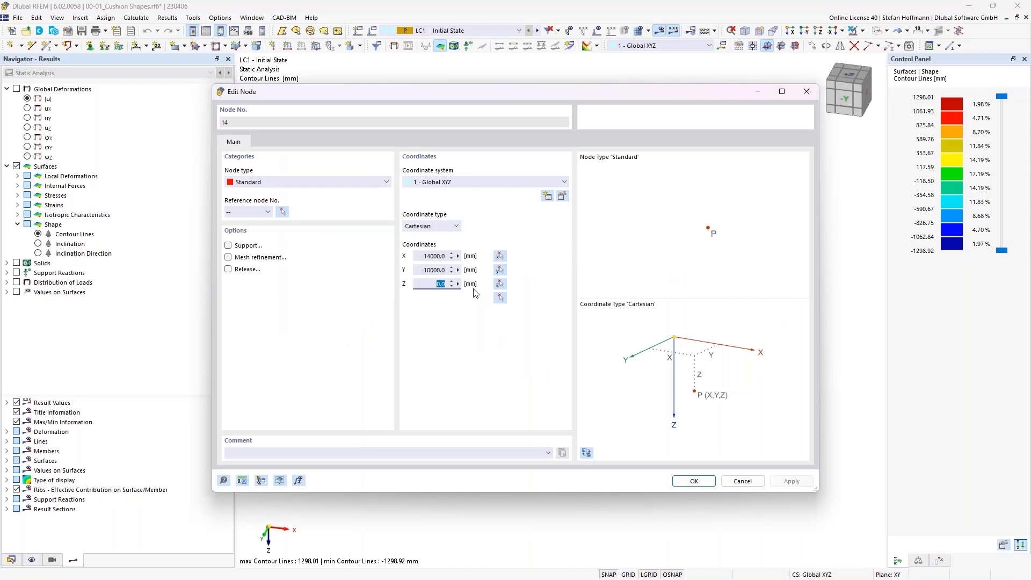
pyautogui.press('Escape')
pyautogui.keyDown('ctrl'); pyautogui.moveTo(439, 292); pyautogui.dragTo(413, 244, button='middle'); pyautogui.keyUp('ctrl')
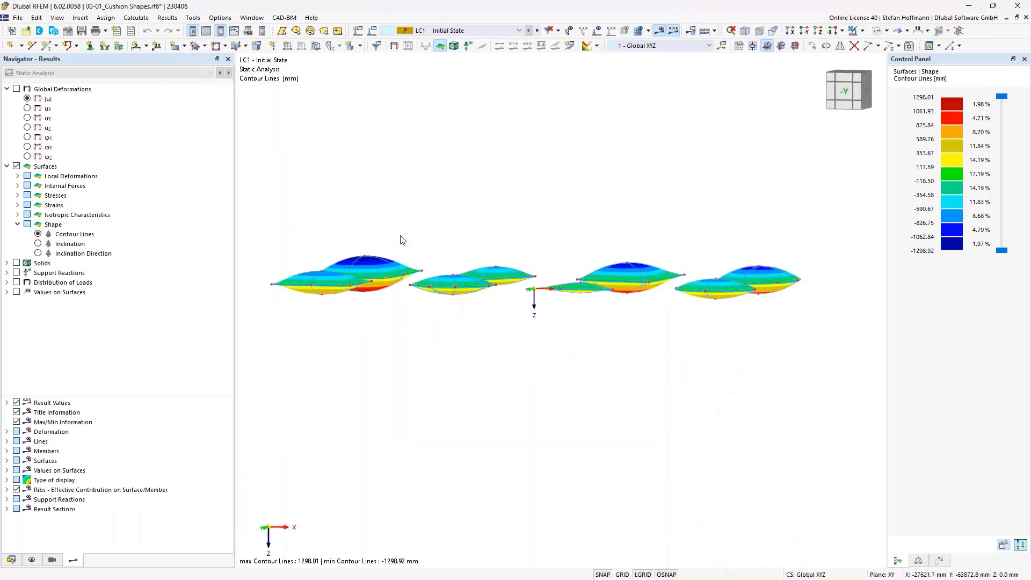
pyautogui.keyDown('ctrl'); pyautogui.moveTo(438, 229); pyautogui.dragTo(427, 265, button='middle'); pyautogui.keyUp('ctrl')
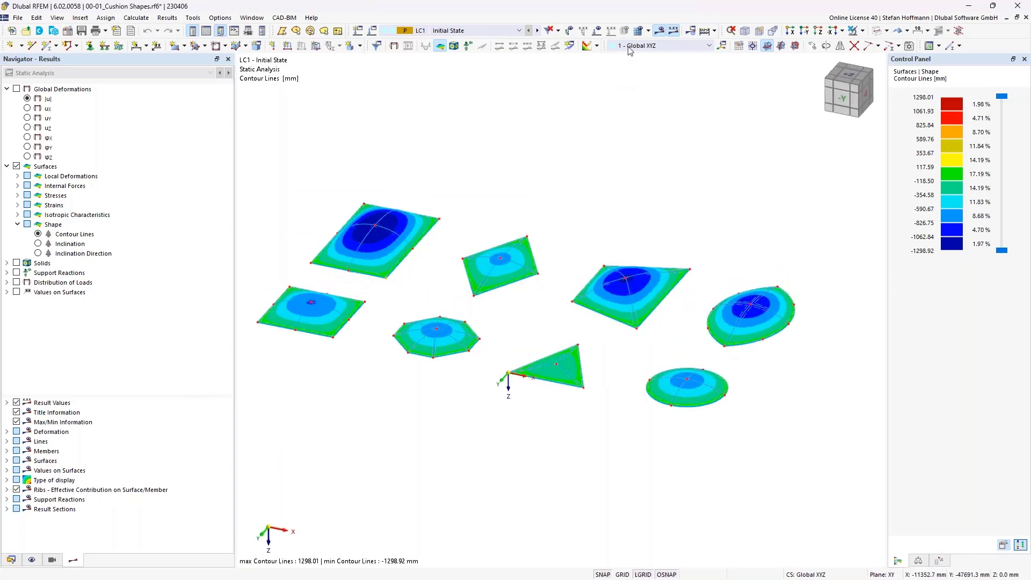
pyautogui.click(597, 30)
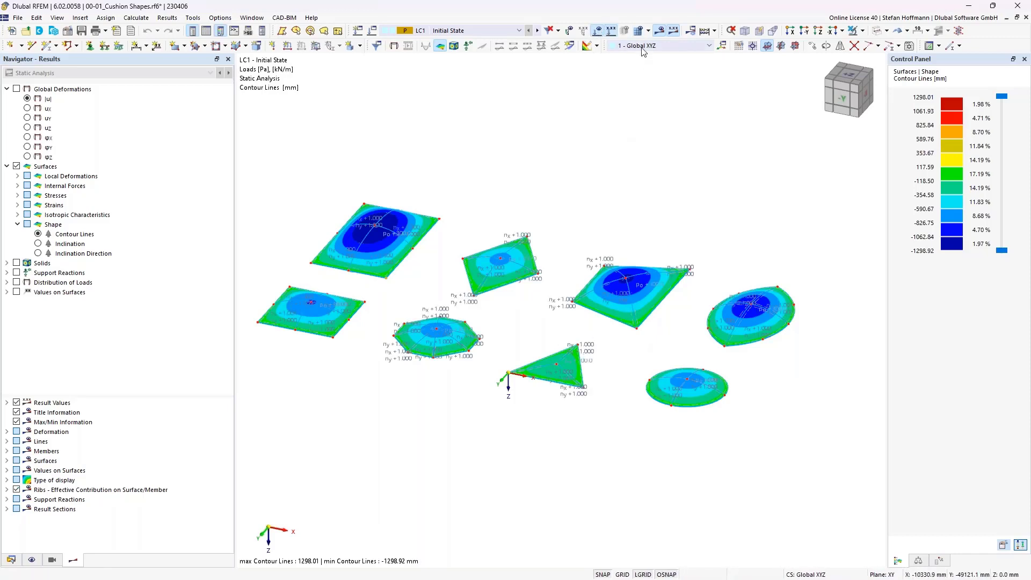
pyautogui.click(597, 30)
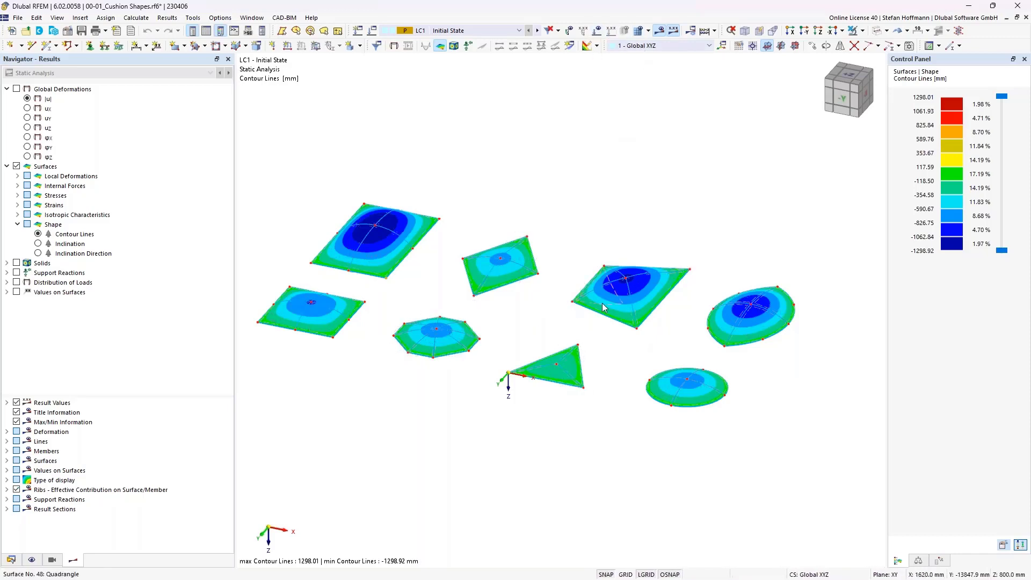
# Display the global displacements uz and set the deformation display factor to 1.00.
pyautogui.moveTo(604, 308)
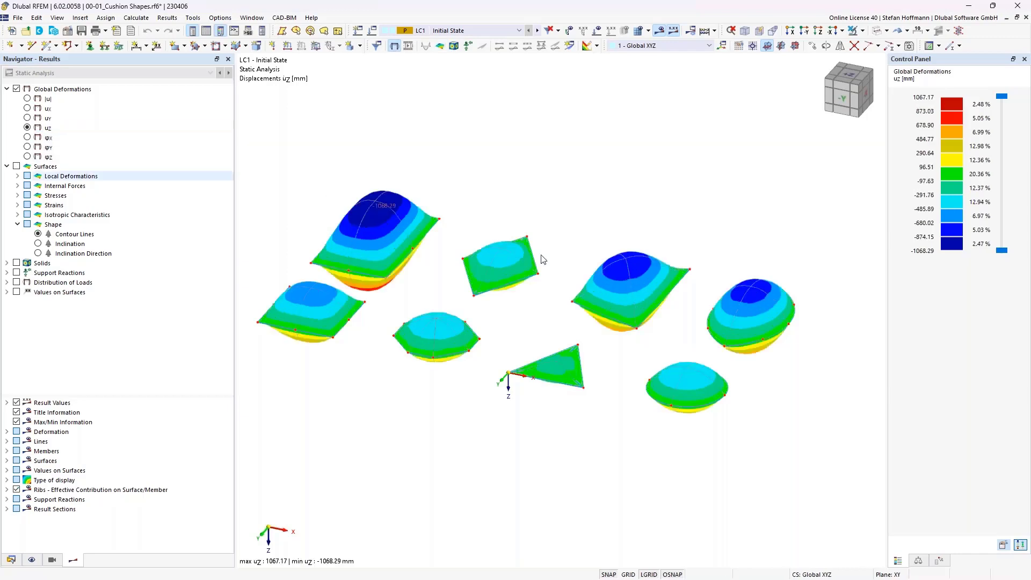
pyautogui.click(914, 561)
pyautogui.click(1002, 99)
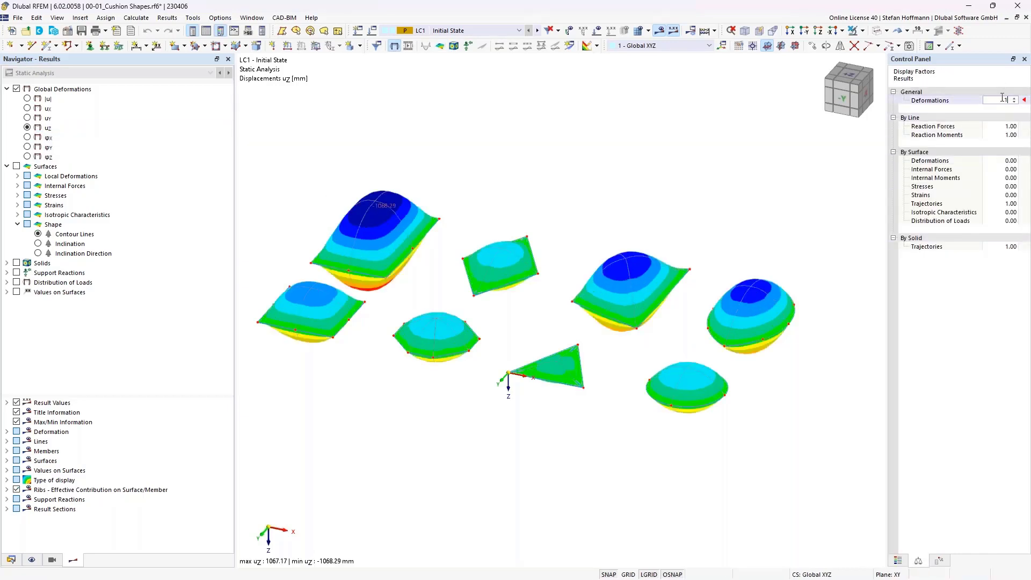
pyautogui.write('1')
pyautogui.press('Tab')
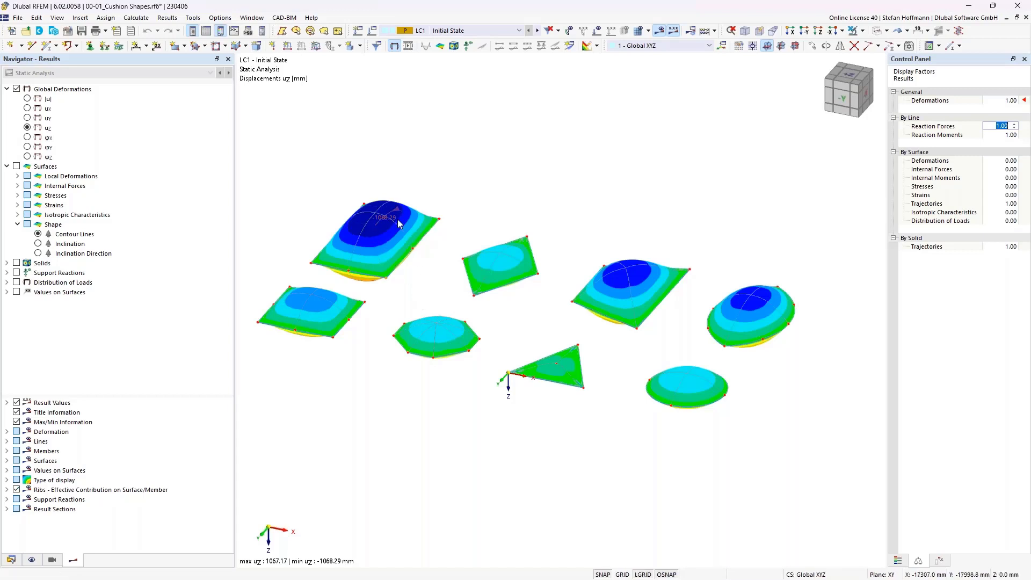
# Inspect the deformed large quadrangular cushion up close and switch its results back to the surface Contour Lines.
pyautogui.scroll(2, 379, 220)
pyautogui.scroll(1, 374, 217)
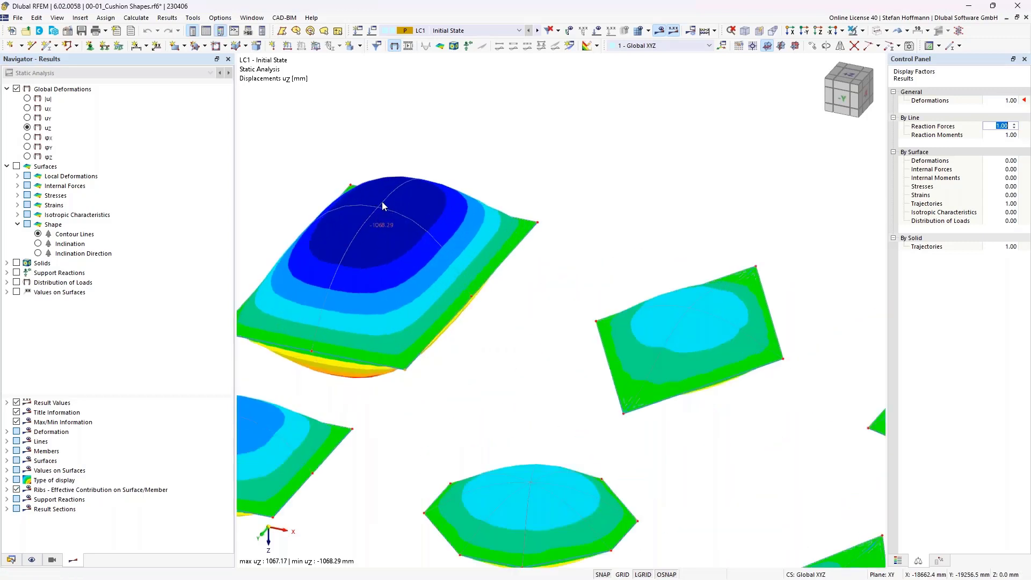
pyautogui.click(38, 235)
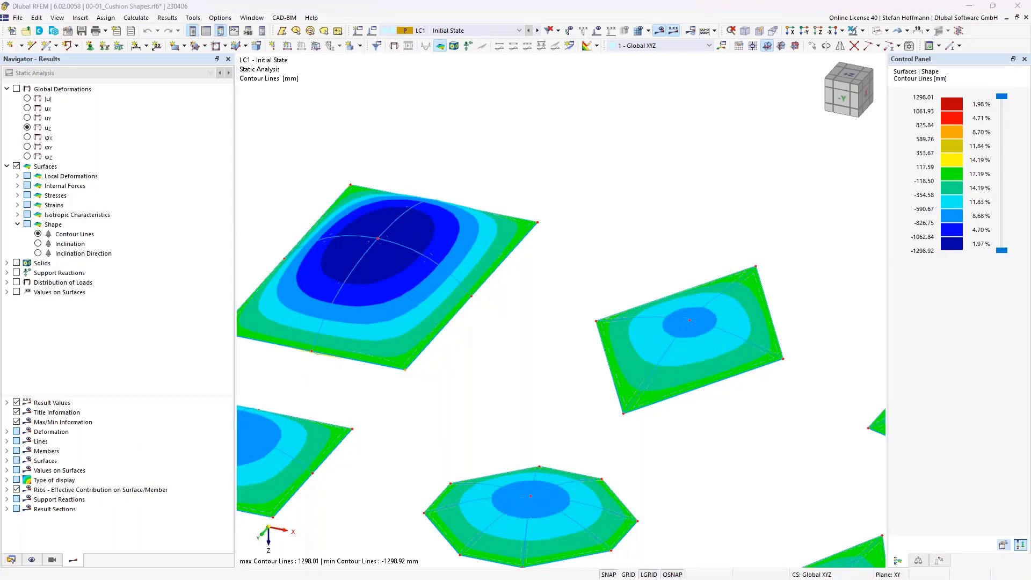
# Switch to the 01-01_Sag-PR model and review the force-based form-finding load on the first cushion's surface set.
pyautogui.hotkey('alt', 'Tab')
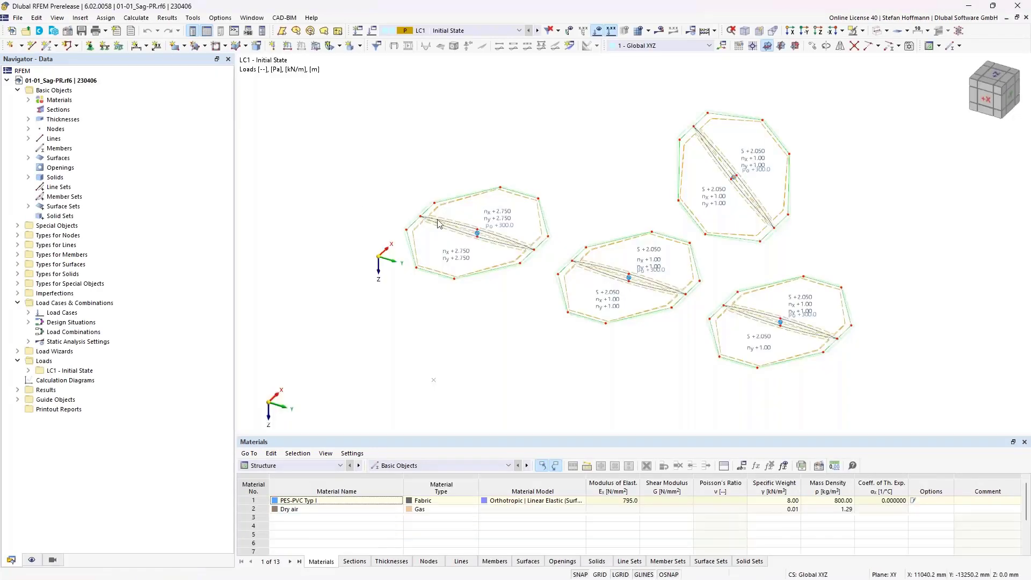
pyautogui.moveTo(567, 249); pyautogui.dragTo(495, 286, button='middle')
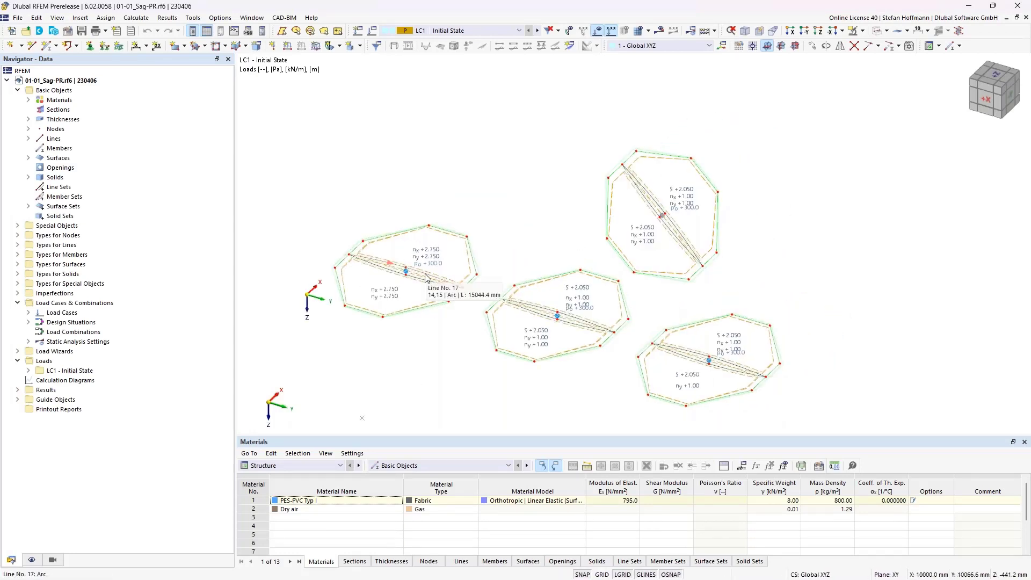
pyautogui.keyDown('ctrl'); pyautogui.moveTo(425, 275); pyautogui.dragTo(422, 294, button='middle'); pyautogui.keyUp('ctrl')
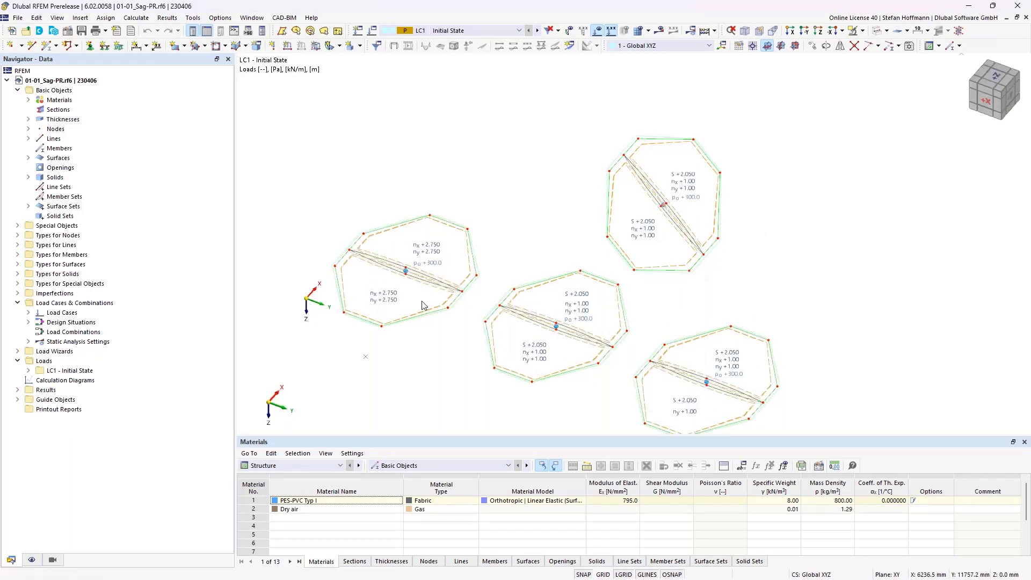
pyautogui.moveTo(422, 305); pyautogui.dragTo(446, 279, button='middle')
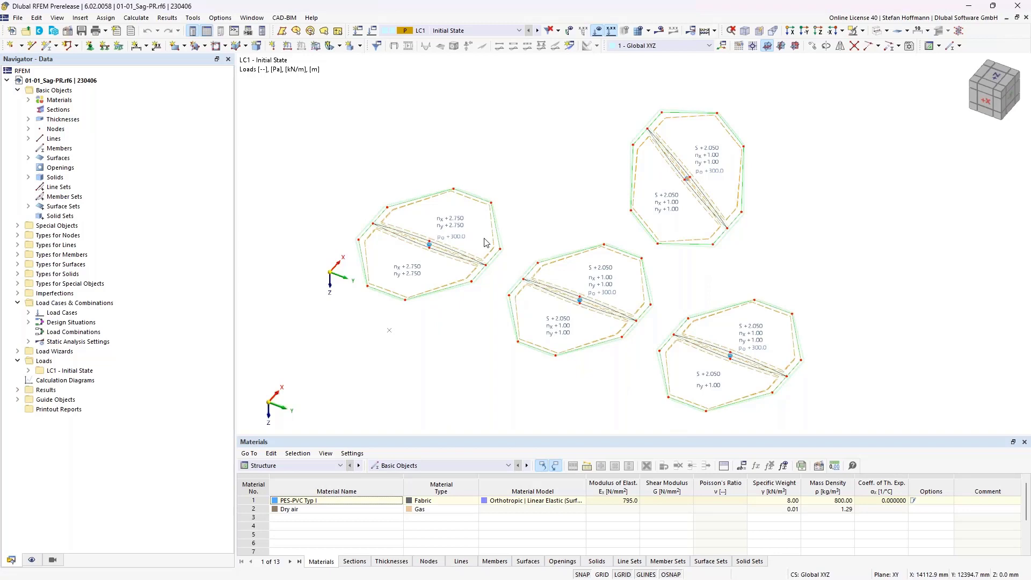
pyautogui.doubleClick(457, 232)
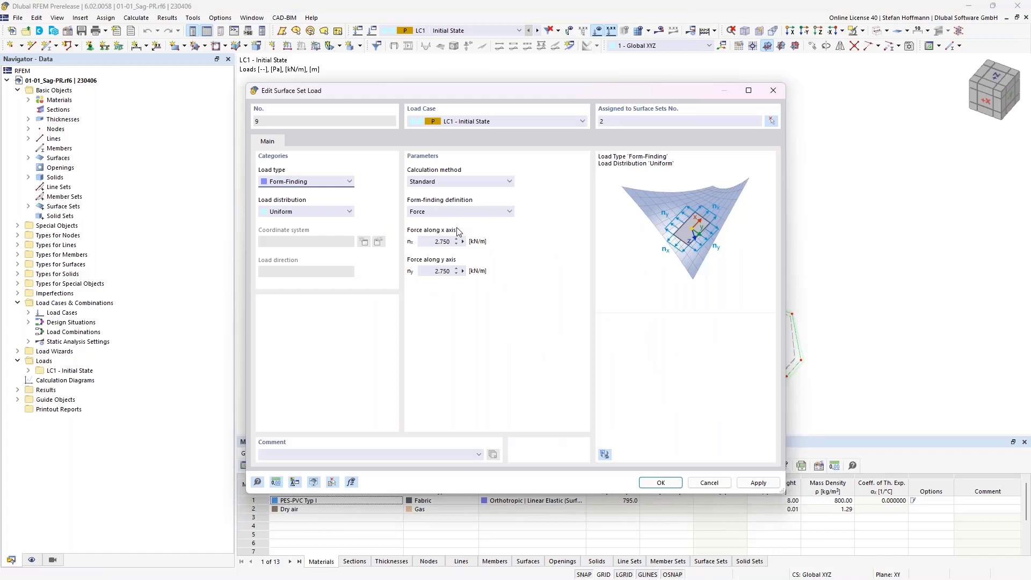
pyautogui.click(442, 241)
pyautogui.press('Return')
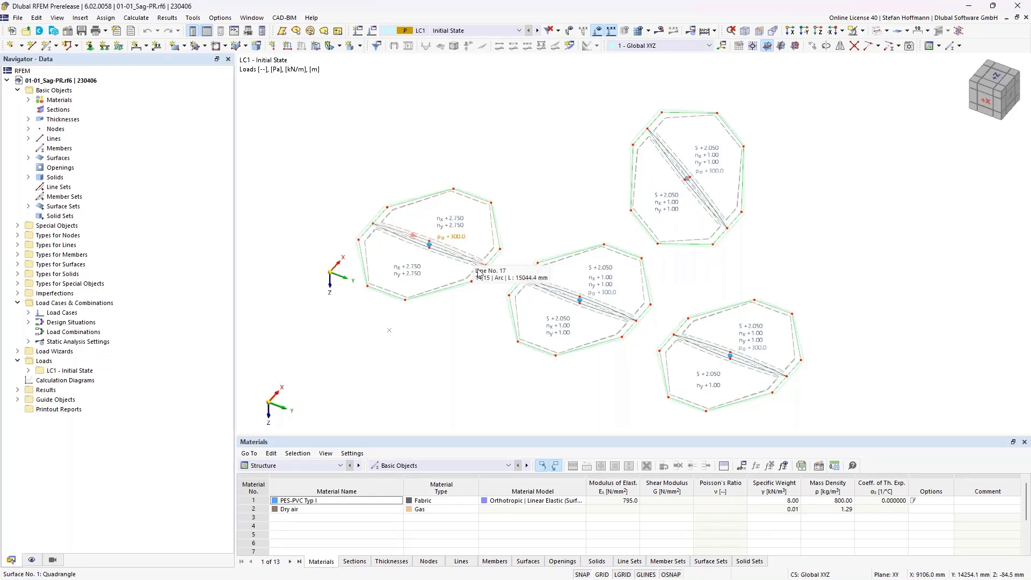
# Open the middle cushion's surface set form-finding load and review the definition options, keeping Sag.
pyautogui.keyDown('ctrl'); pyautogui.moveTo(477, 273); pyautogui.dragTo(476, 269, button='middle'); pyautogui.keyUp('ctrl')
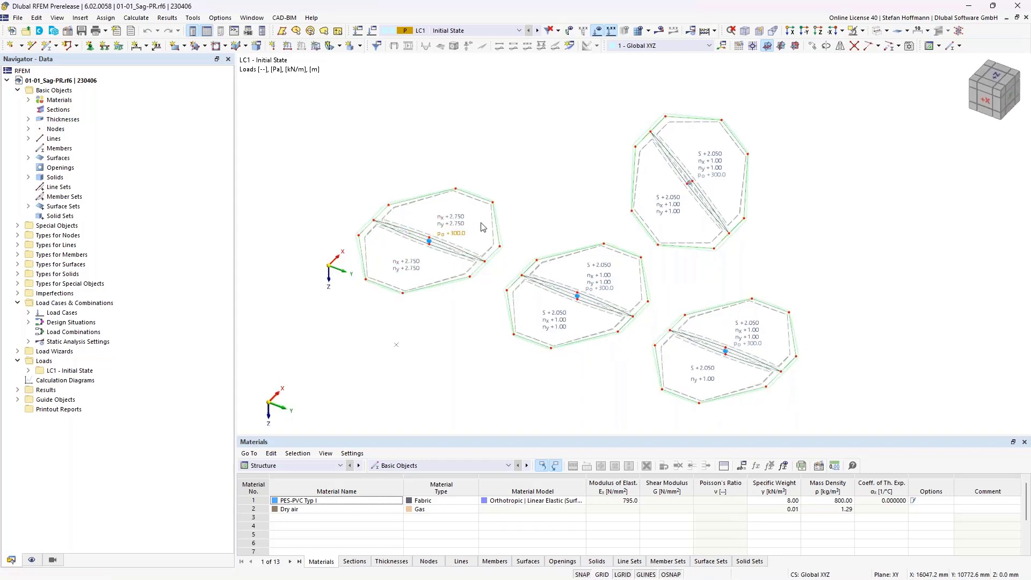
pyautogui.scroll(2, 608, 262)
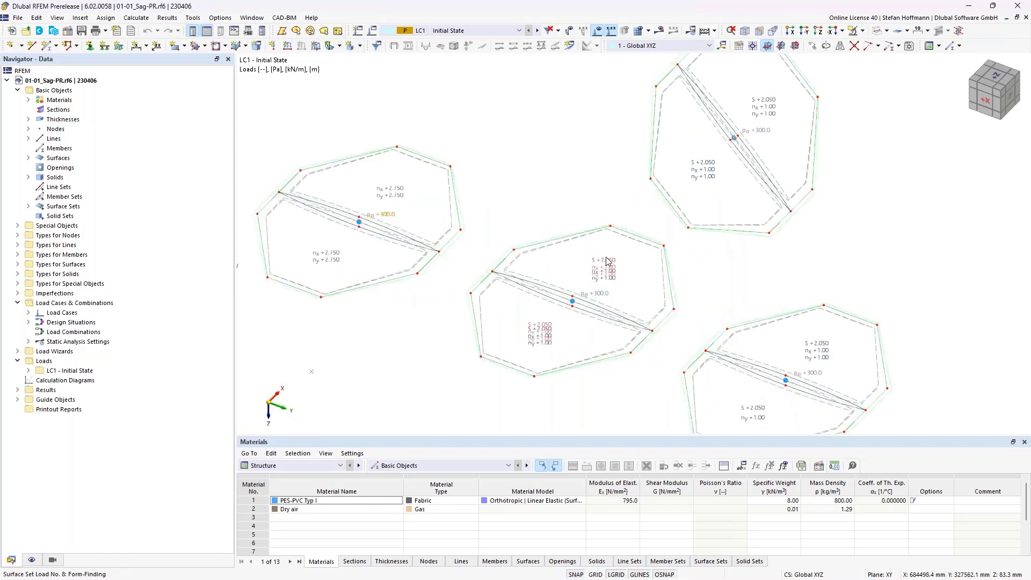
pyautogui.doubleClick(609, 262)
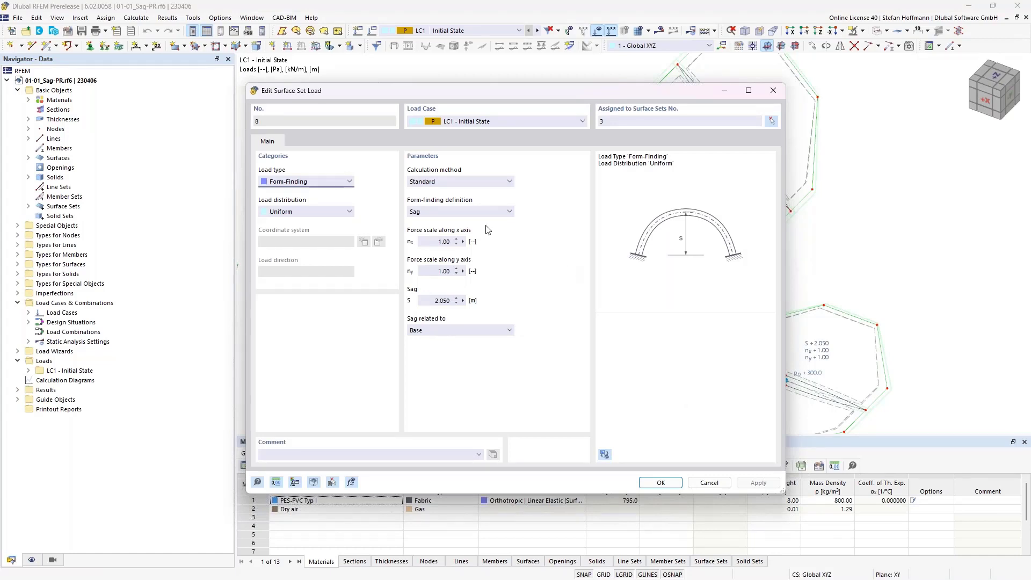
pyautogui.click(449, 215)
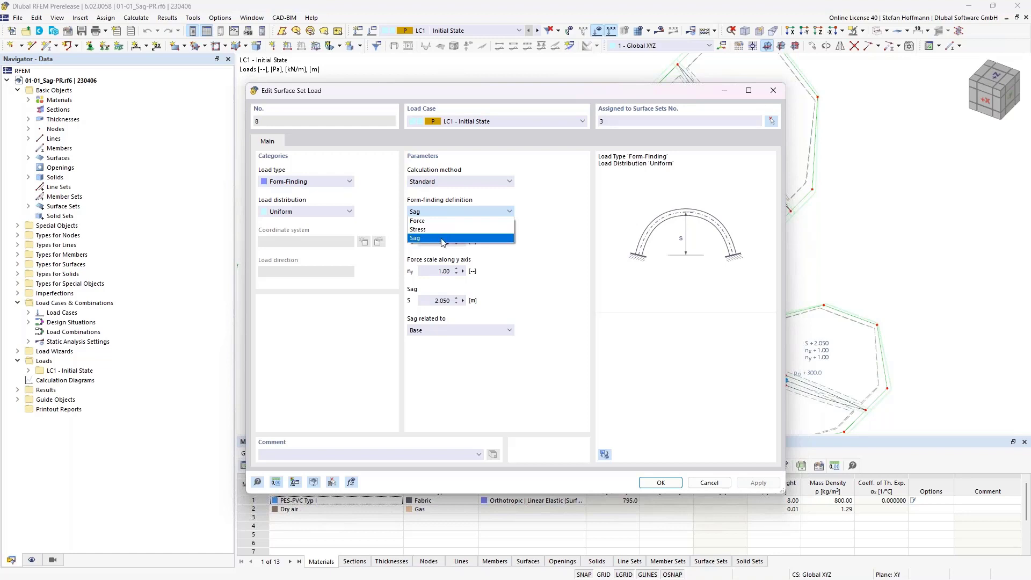
pyautogui.click(442, 238)
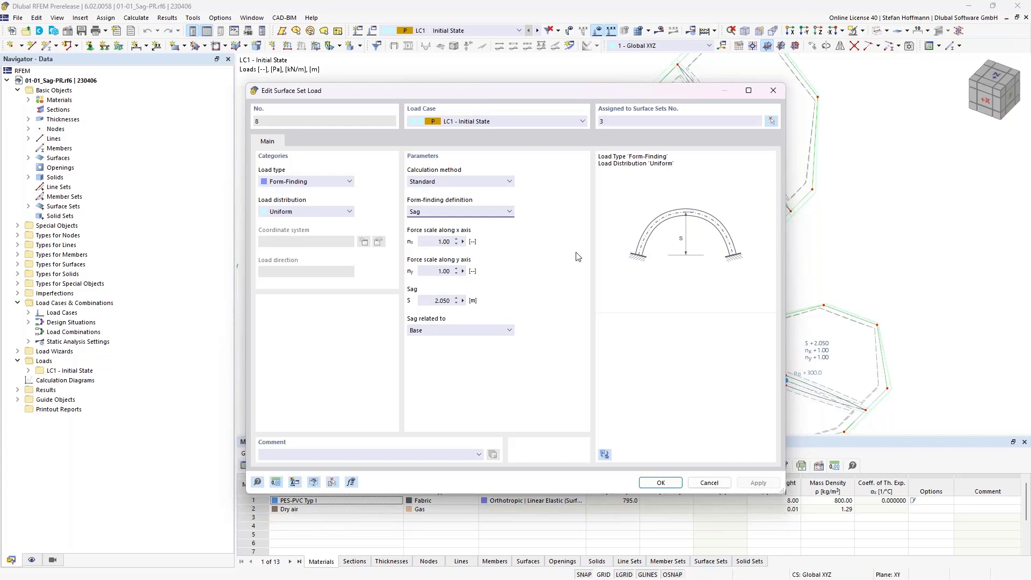
# Examine the force scales along x and y, the sag value and the sag reference options, keeping Base.
pyautogui.click(430, 244)
pyautogui.click(440, 273)
pyautogui.click(429, 300)
pyautogui.click(432, 332)
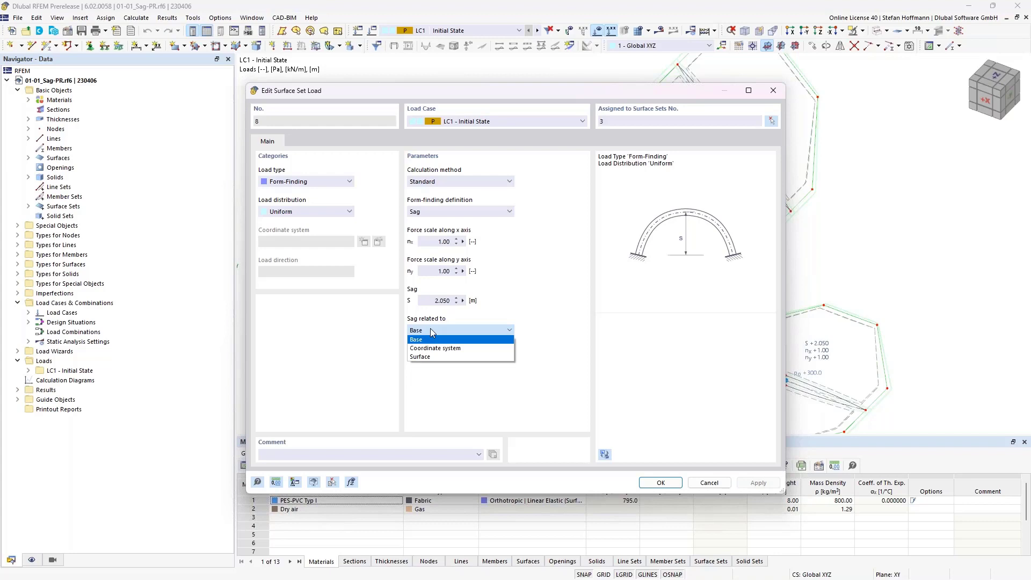
pyautogui.click(632, 245)
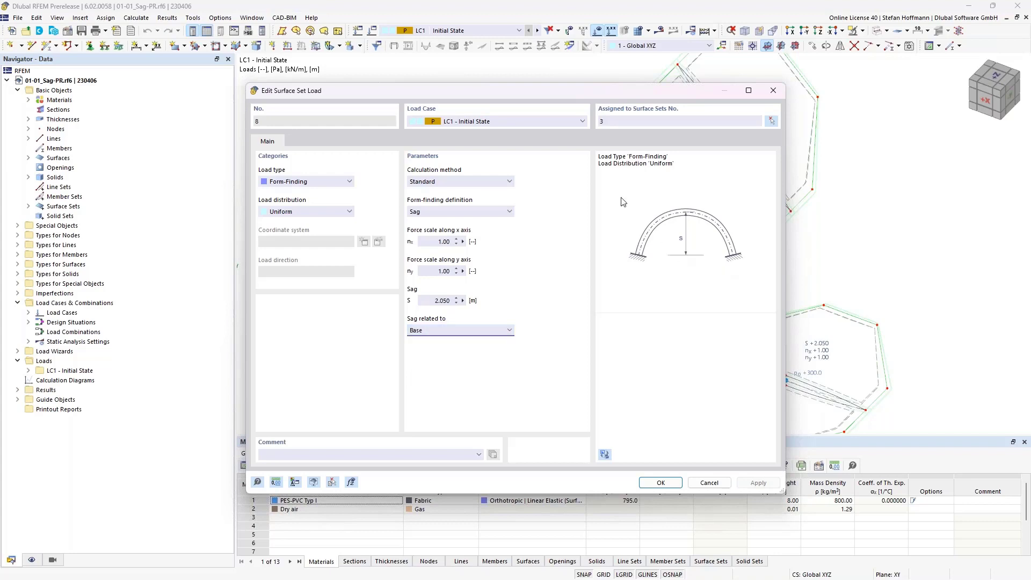
# Capture the surface set load dialog in Snagit Editor and draw a horizontal red baseline below the sag diagram.
pyautogui.press('Print')
pyautogui.click(532, 92)
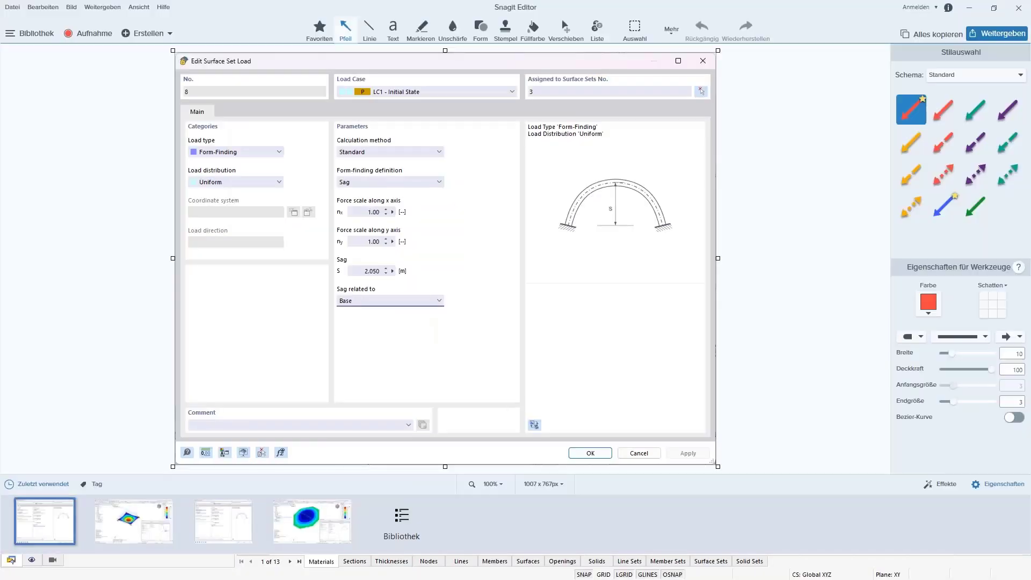
pyautogui.click(370, 29)
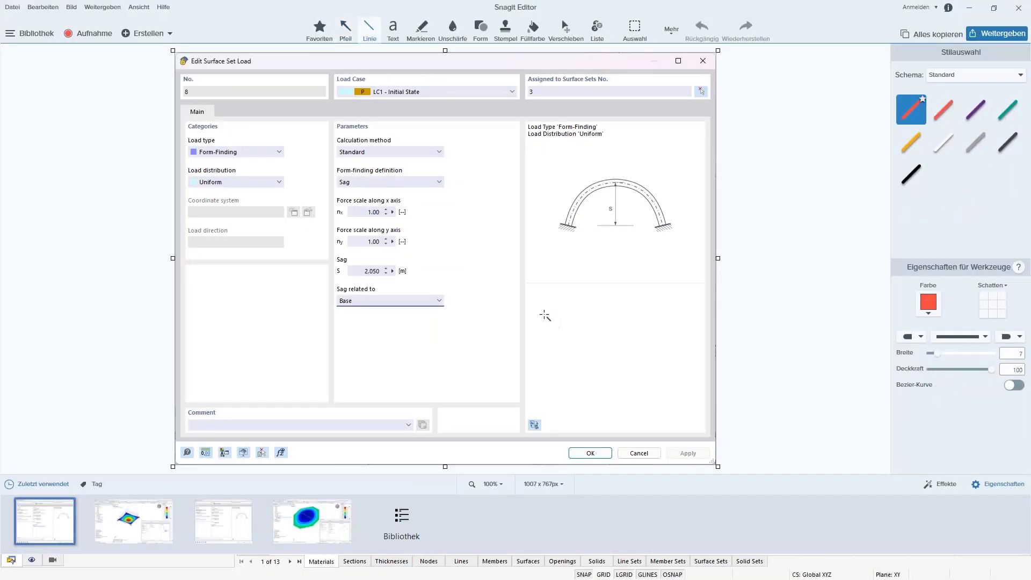
pyautogui.moveTo(521, 328); pyautogui.dragTo(652, 328)
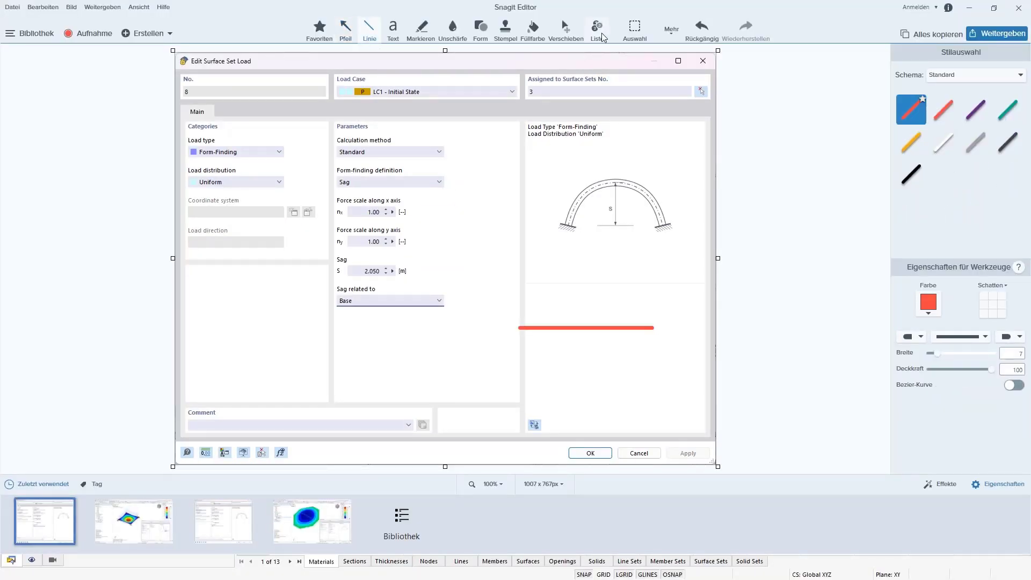
# Sketch a red dome over the baseline with the pen and mark its height with a vertical stroke.
pyautogui.click(671, 36)
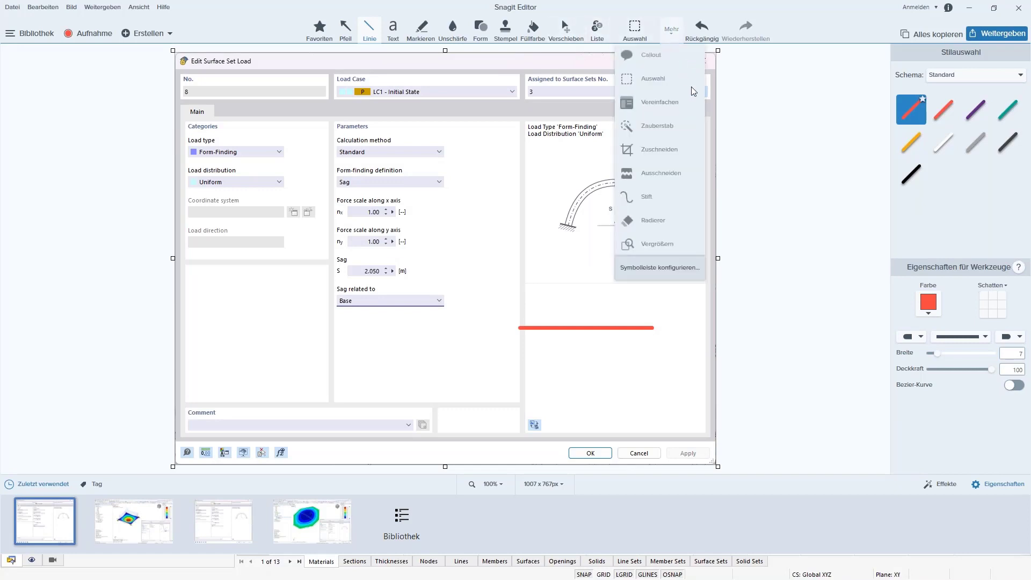
pyautogui.click(660, 199)
pyautogui.moveTo(520, 327)
pyautogui.mouseDown()
pyautogui.moveTo(535, 271)
pyautogui.moveTo(638, 277)
pyautogui.moveTo(650, 327)
pyautogui.mouseUp()
pyautogui.moveTo(583, 327); pyautogui.dragTo(581, 254)
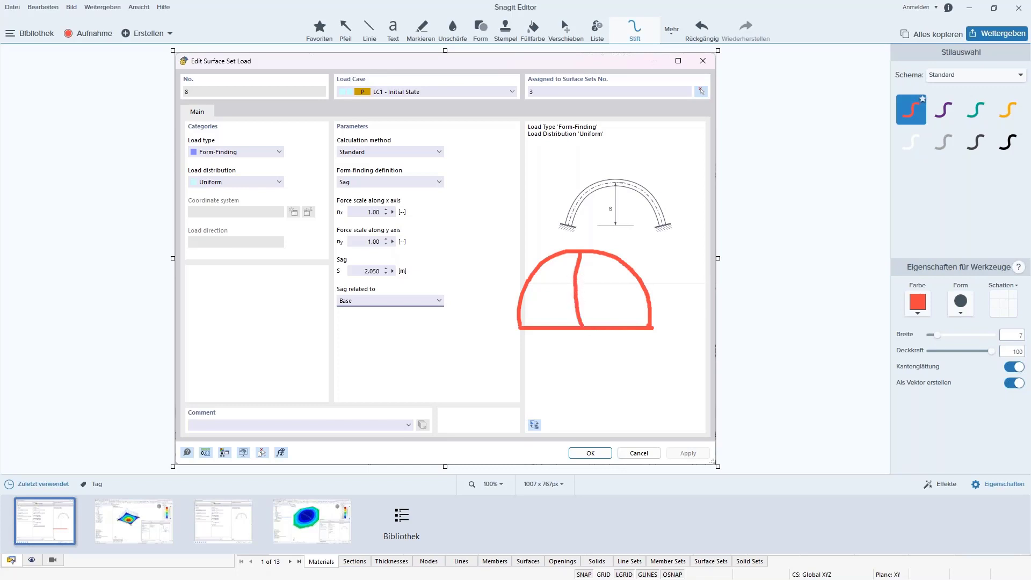
# Return to RFEM and relate the sag of the surface set load to Coordinate system.
pyautogui.click(970, 8)
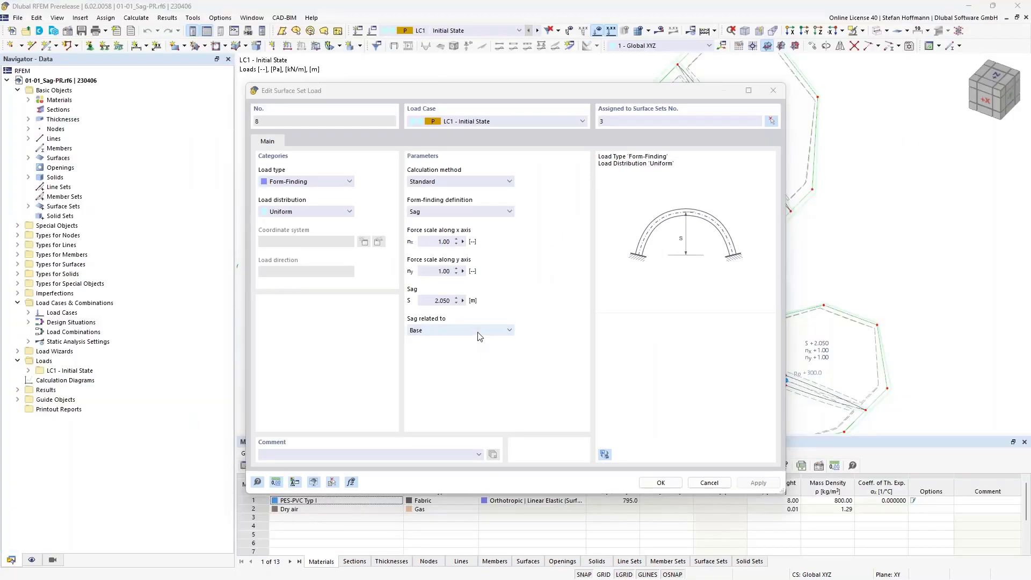
pyautogui.click(480, 332)
pyautogui.click(477, 347)
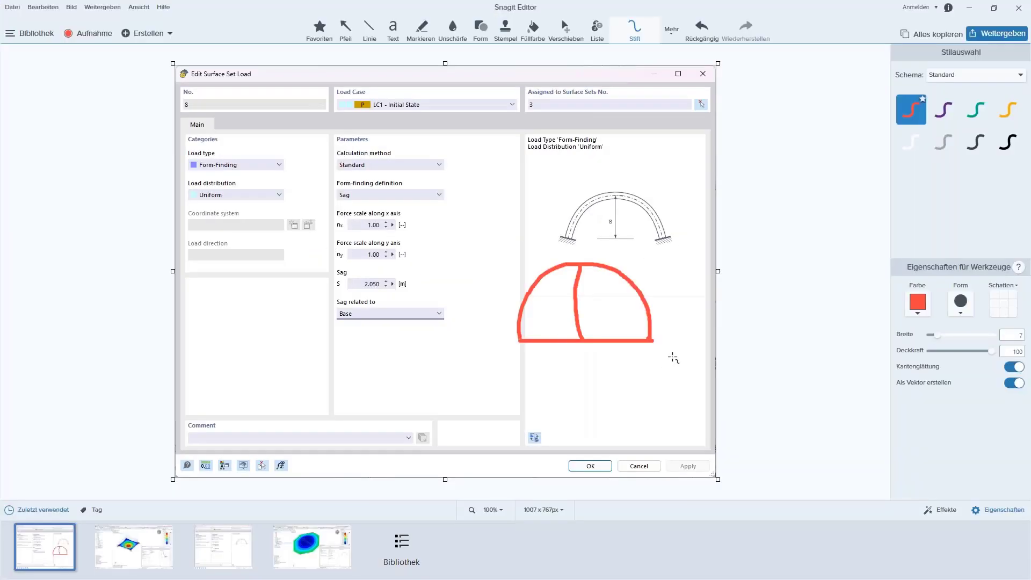
# Switch to Snagit Editor and draw three parallel horizontal red lines at different heights beside the dome sketch.
pyautogui.click(376, 36)
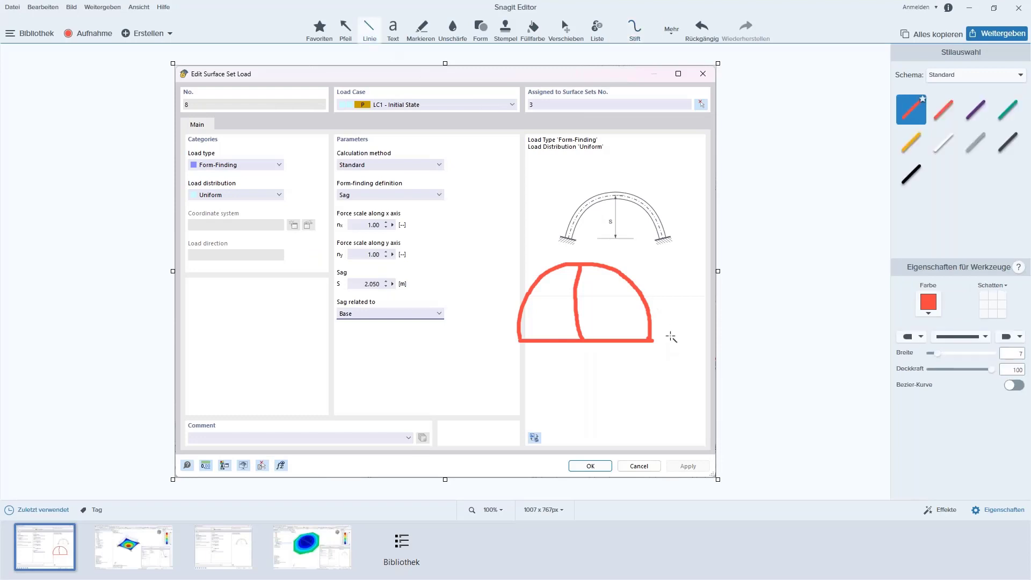
pyautogui.moveTo(670, 341); pyautogui.dragTo(800, 340)
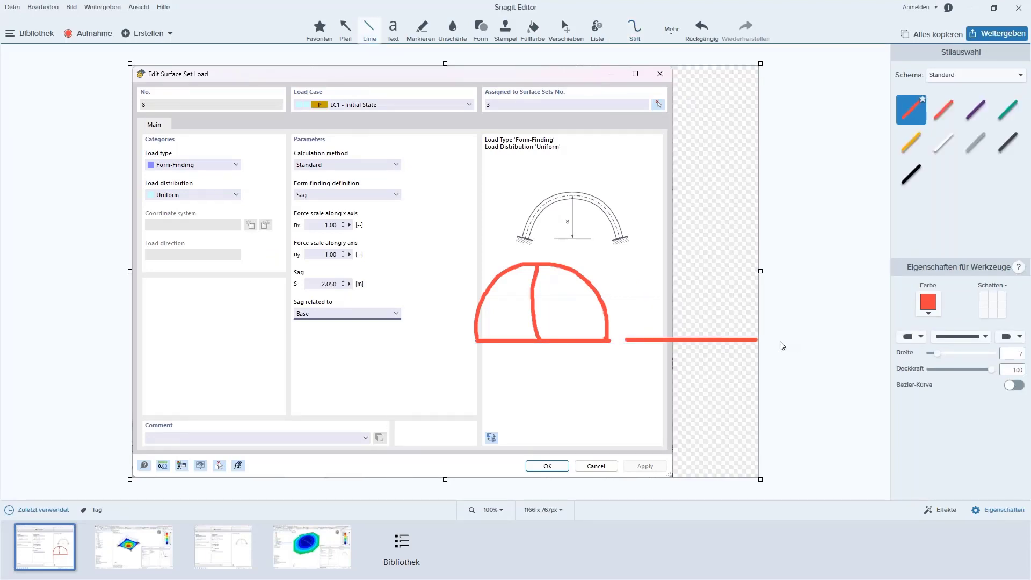
pyautogui.moveTo(626, 297); pyautogui.dragTo(754, 297)
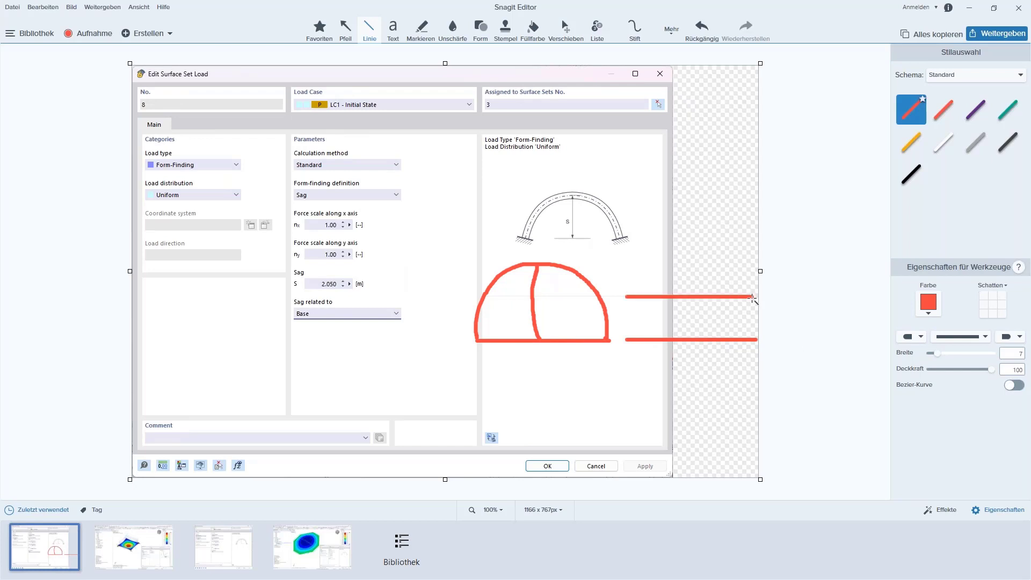
pyautogui.moveTo(627, 392); pyautogui.dragTo(756, 390)
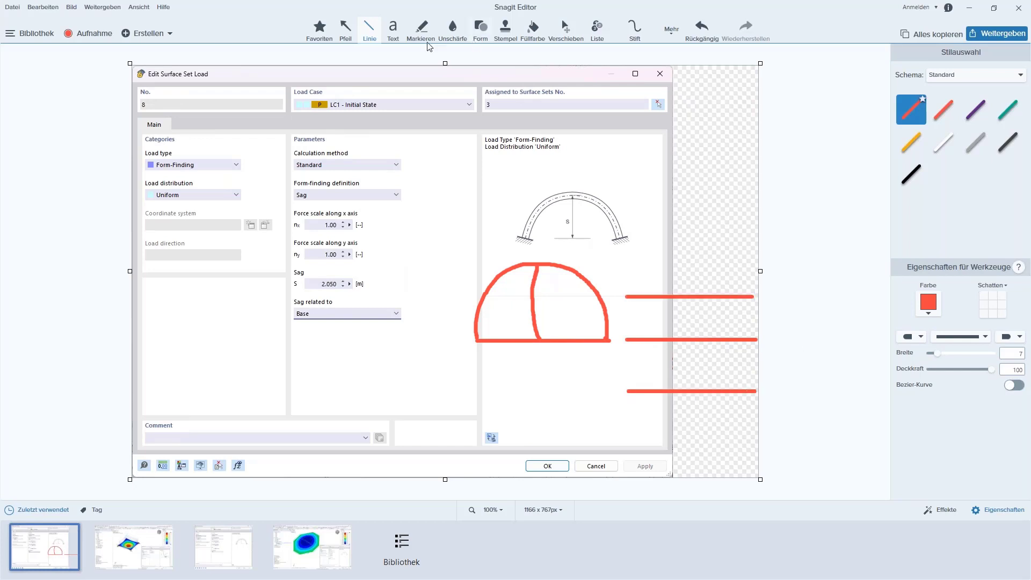
# Add two upward red arrows ending at the same height, one from the highest line and one from the lowest.
pyautogui.click(345, 30)
pyautogui.moveTo(689, 296); pyautogui.dragTo(689, 245)
pyautogui.moveTo(719, 392); pyautogui.dragTo(718, 246)
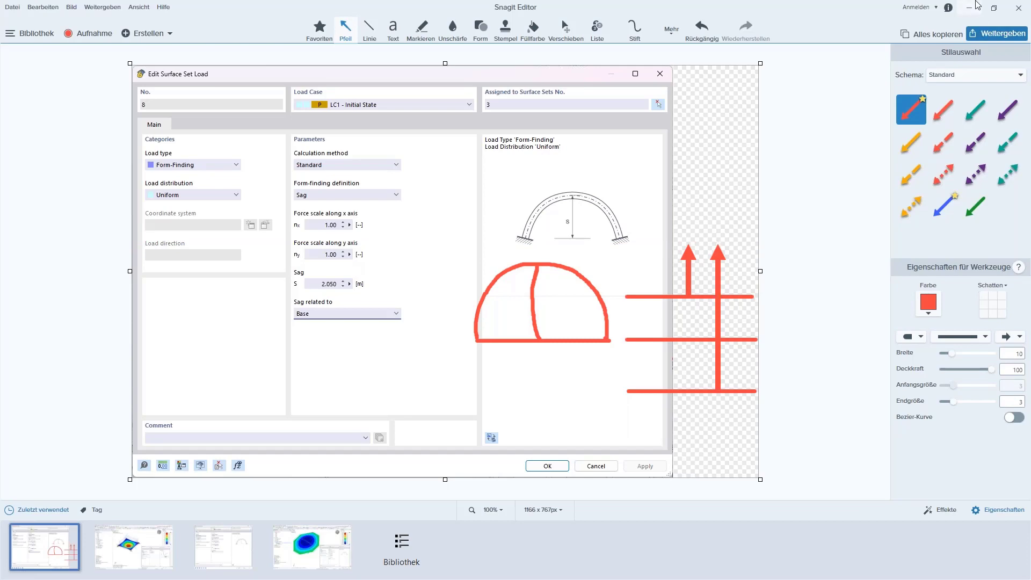
# Switch to RFEM, discard the surface set load edits and run the form-finding calculation of the model.
pyautogui.click(972, 8)
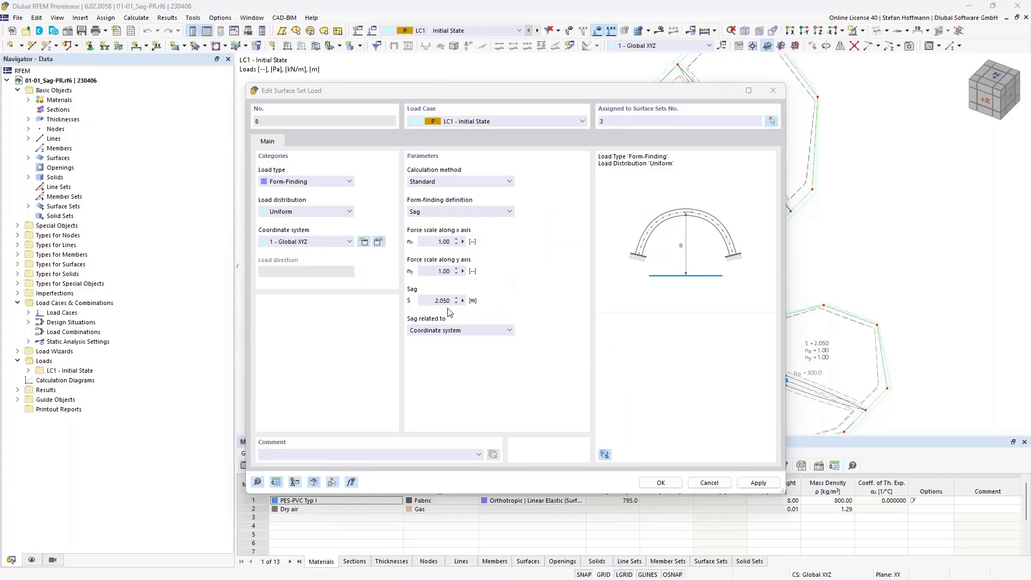
pyautogui.click(707, 481)
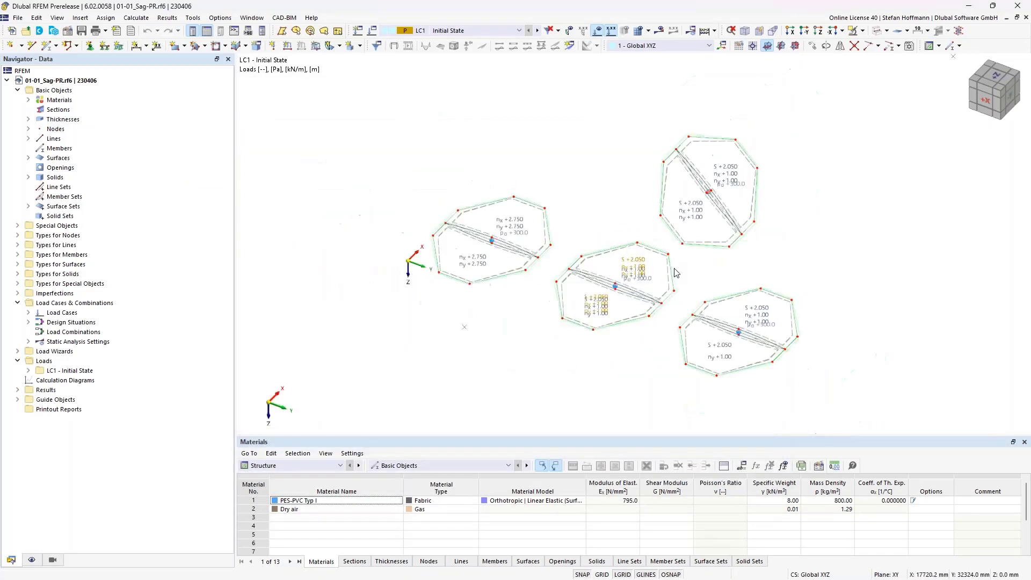
pyautogui.keyDown('ctrl'); pyautogui.moveTo(673, 274); pyautogui.dragTo(684, 274, button='middle'); pyautogui.keyUp('ctrl')
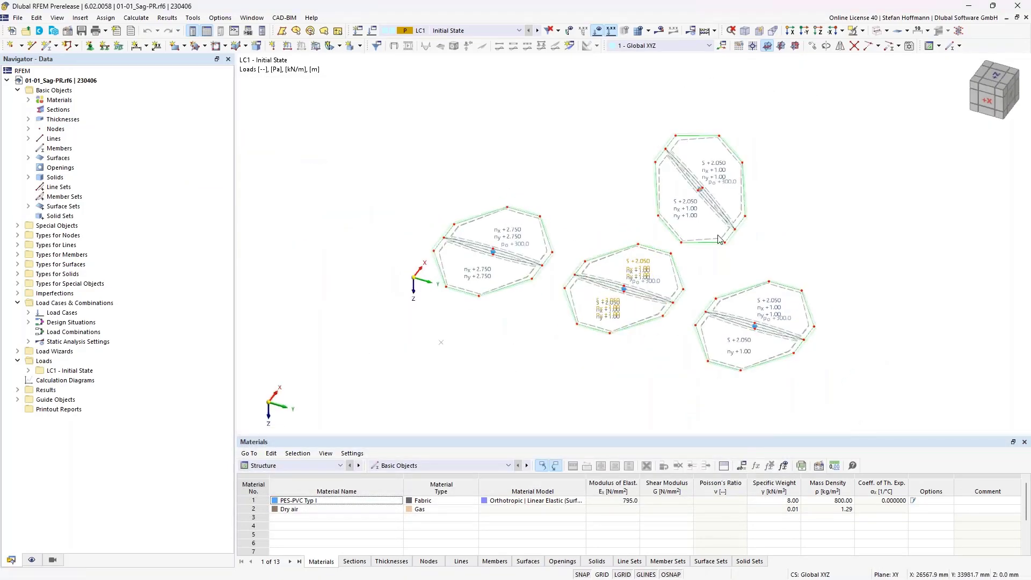
pyautogui.click(795, 47)
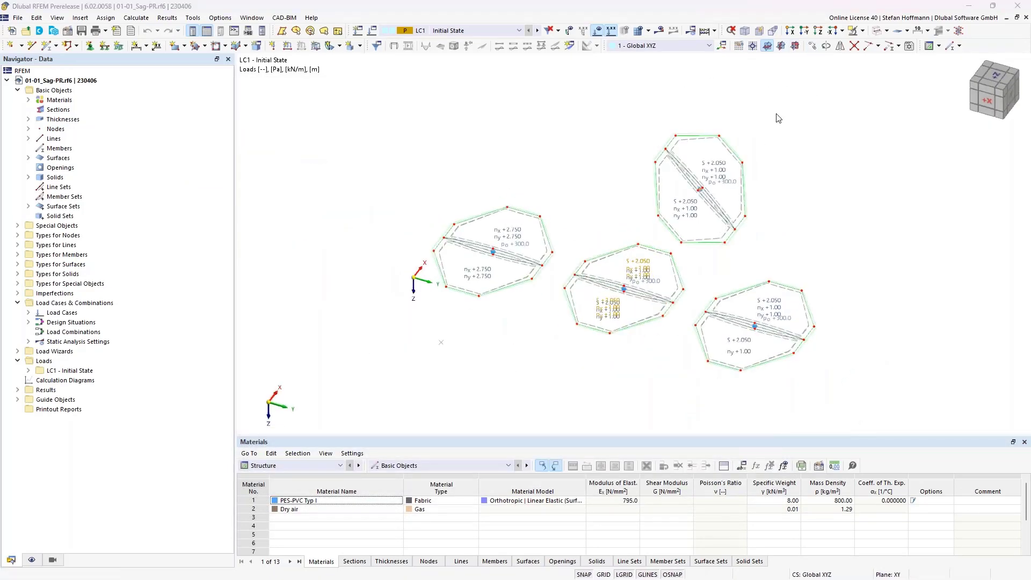
pyautogui.click(569, 339)
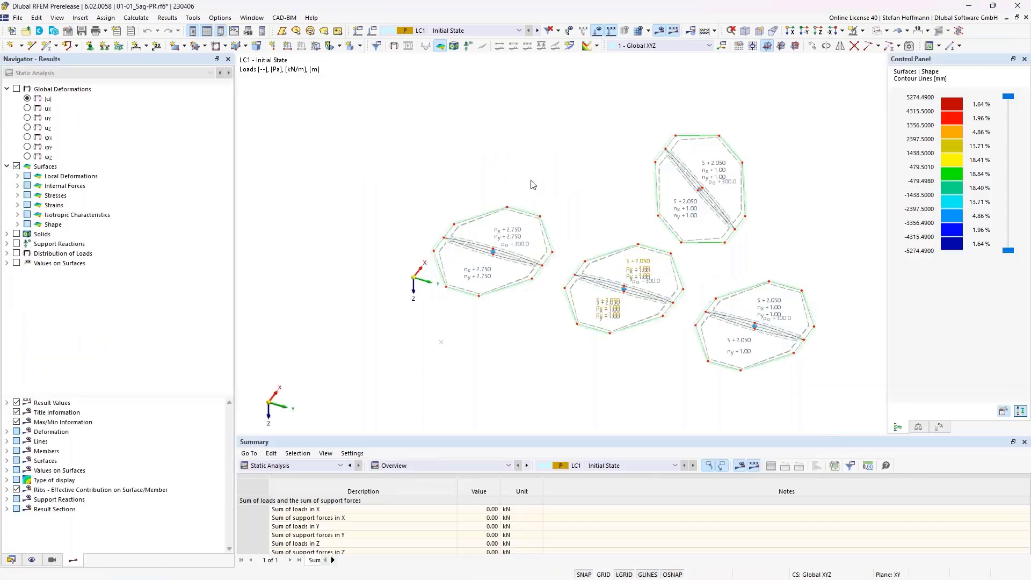
# Isolate the force-defined cushion and the sag-defined cushion next to it to compare their calculated shapes.
pyautogui.keyDown('ctrl'); pyautogui.moveTo(632, 219); pyautogui.dragTo(490, 239, button='middle'); pyautogui.keyUp('ctrl')
pyautogui.moveTo(393, 73); pyautogui.dragTo(577, 288)
pyautogui.keyDown('ctrl'); pyautogui.moveTo(577, 284); pyautogui.dragTo(712, 207, button='middle'); pyautogui.keyUp('ctrl')
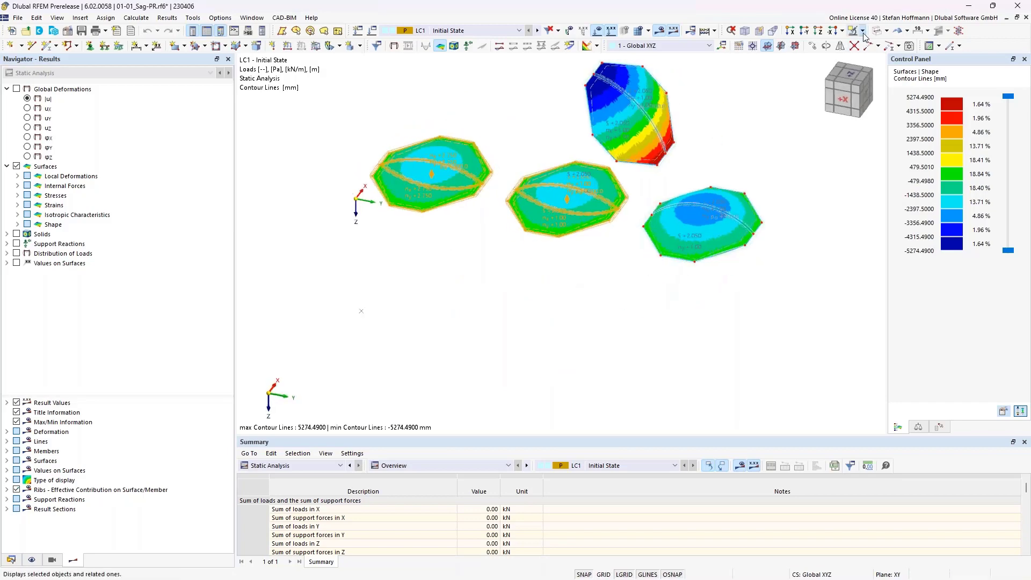
pyautogui.click(557, 153)
pyautogui.moveTo(557, 153); pyautogui.dragTo(580, 225, button='middle')
pyautogui.scroll(4, 577, 223)
pyautogui.scroll(-2, 447, 252)
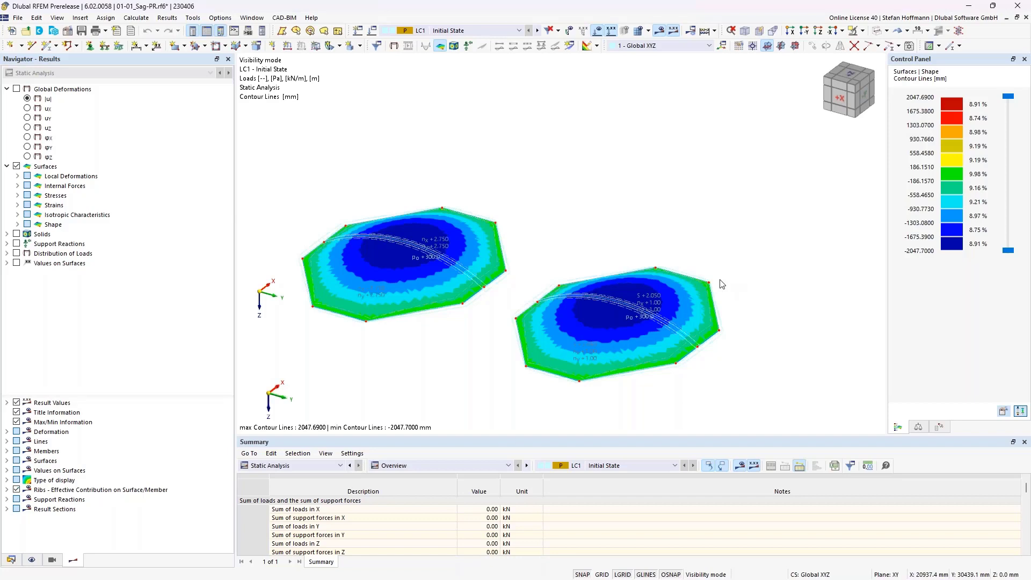
pyautogui.moveTo(601, 263); pyautogui.dragTo(624, 236, button='middle')
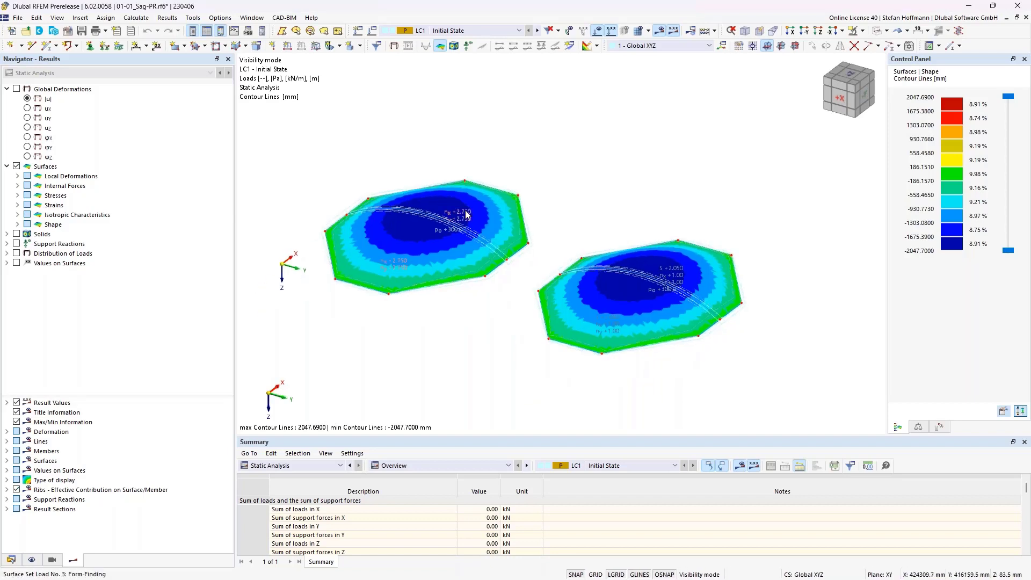
# Display the basic internal force nx on the surfaces of the two isolated cushions.
pyautogui.moveTo(467, 221)
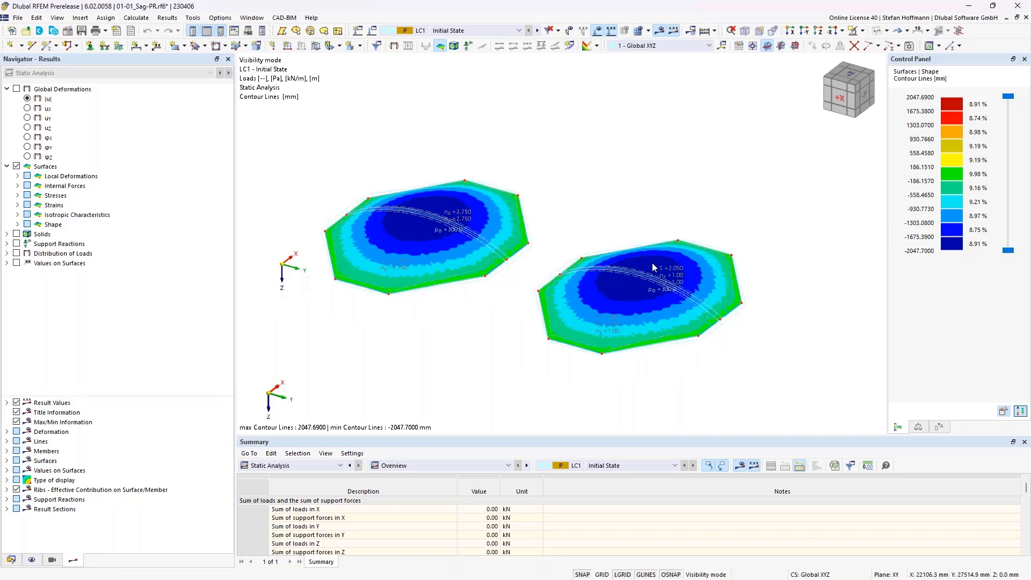
pyautogui.moveTo(679, 272)
pyautogui.click(18, 196)
pyautogui.click(18, 185)
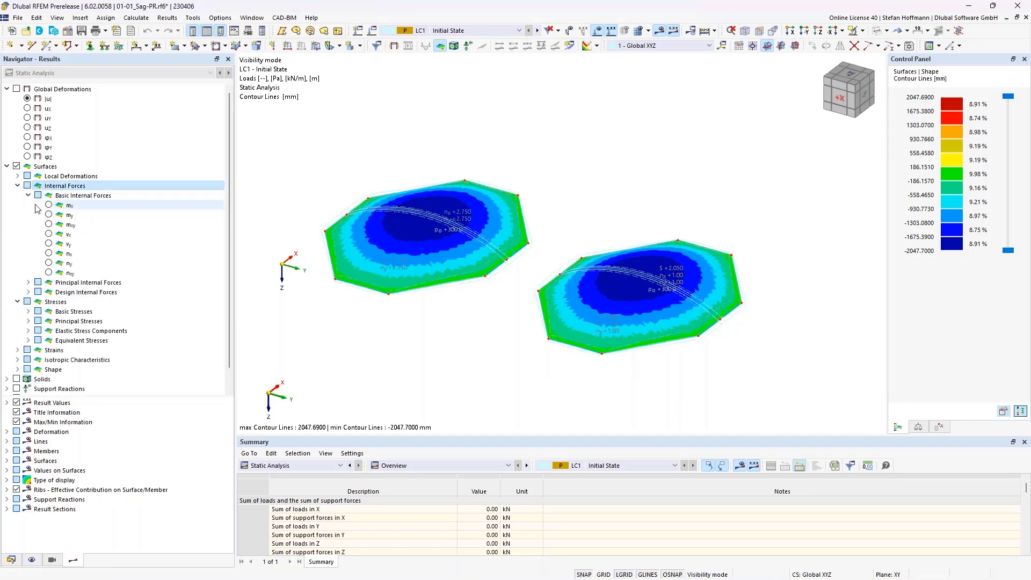
pyautogui.click(48, 253)
pyautogui.keyDown('ctrl'); pyautogui.moveTo(529, 224); pyautogui.dragTo(513, 232, button='middle'); pyautogui.keyUp('ctrl')
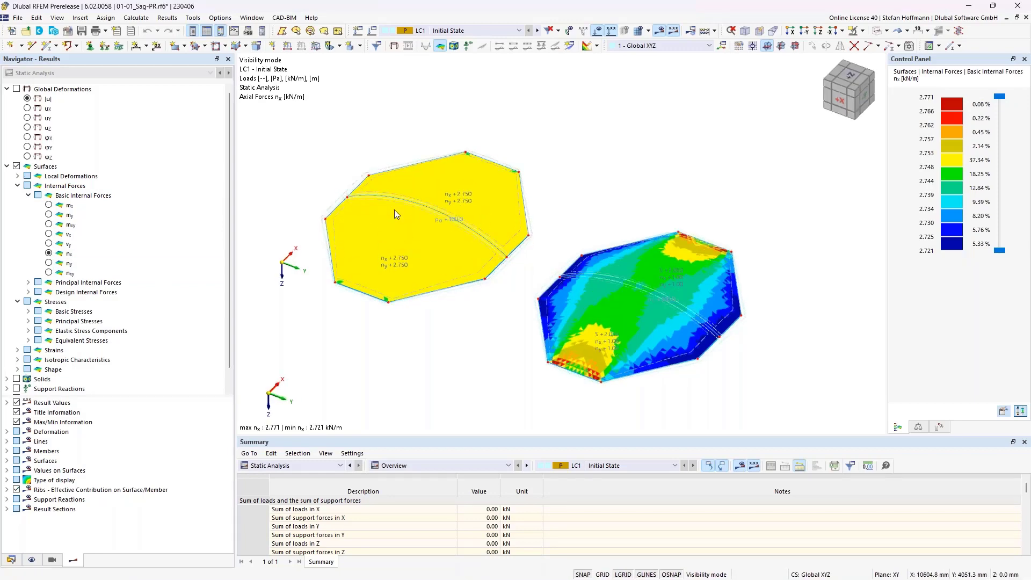
# Check the smoothing type for surface results and display the basic internal force ny on both cushions.
pyautogui.click(136, 17)
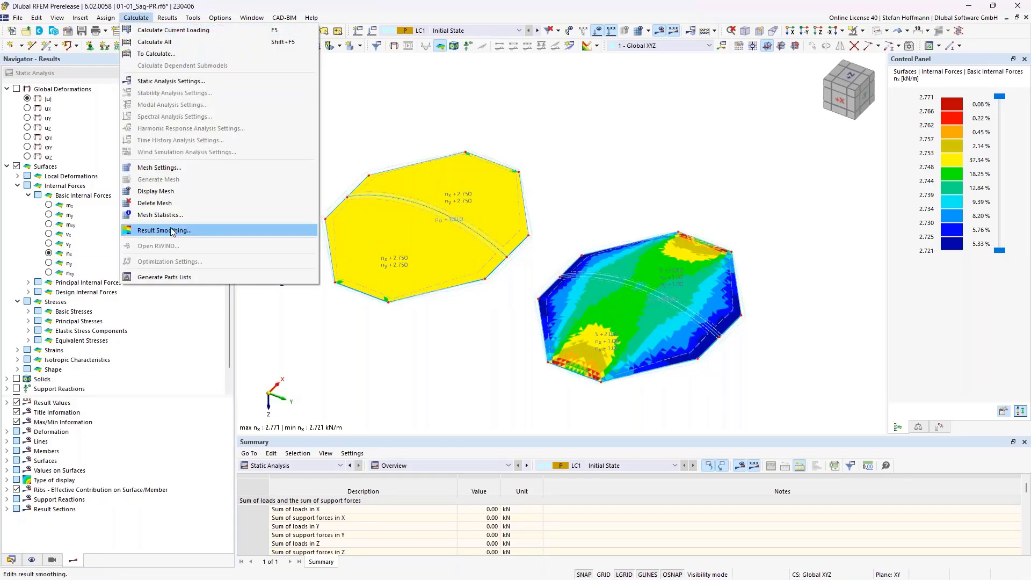
pyautogui.click(205, 231)
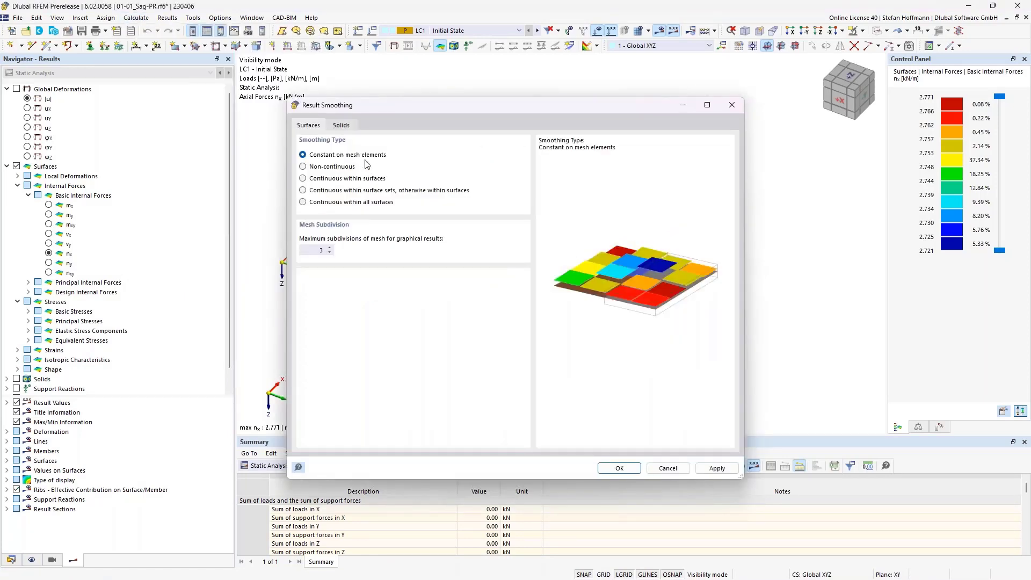
pyautogui.press('Return')
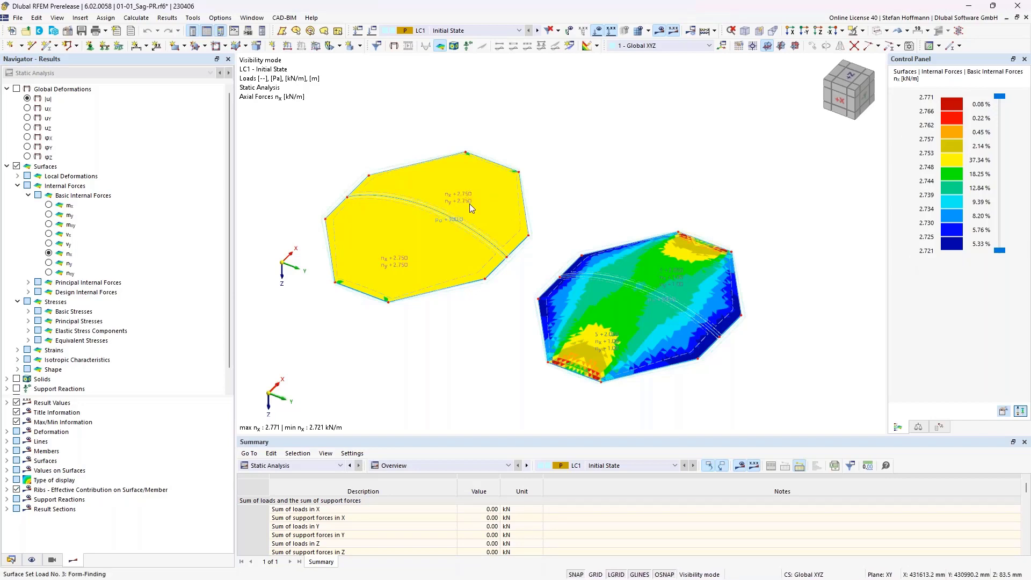
pyautogui.click(49, 263)
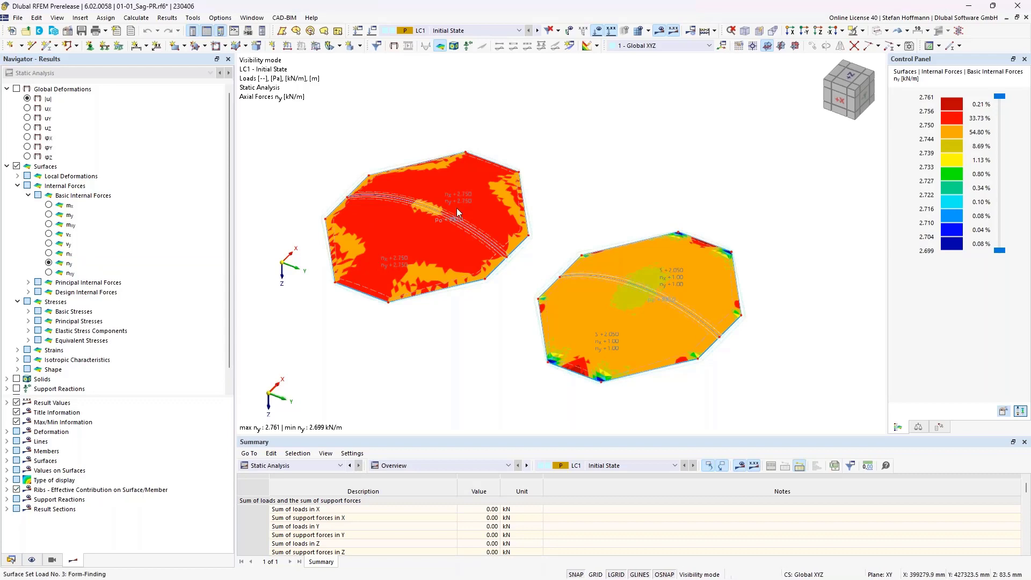
# Show all cushions again and inspect the coordinate system assigned to the inclined cushion's surface set load.
pyautogui.click(885, 30)
pyautogui.click(918, 99)
pyautogui.moveTo(701, 280); pyautogui.dragTo(646, 237, button='middle')
pyautogui.doubleClick(714, 133)
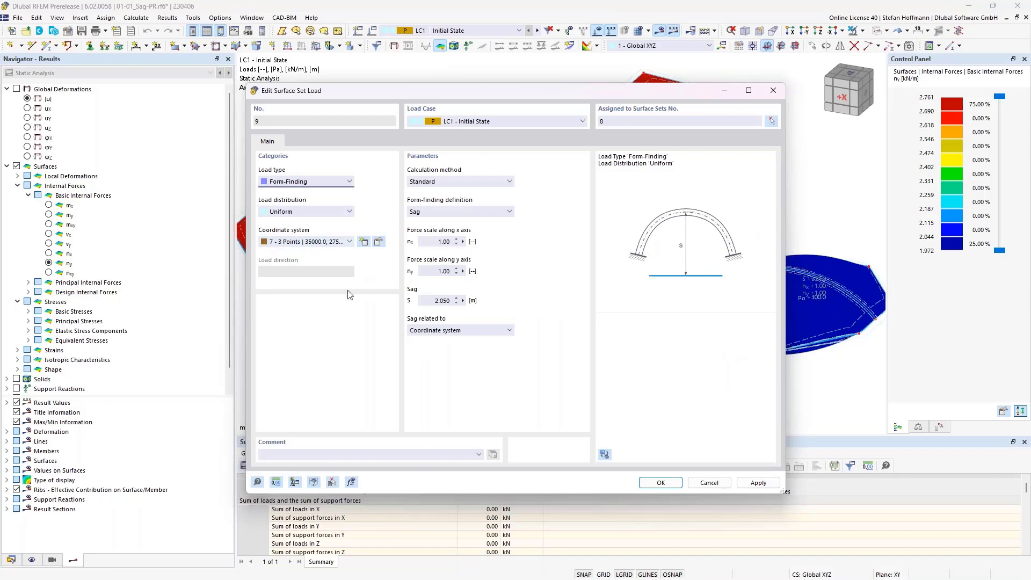
pyautogui.press('Return')
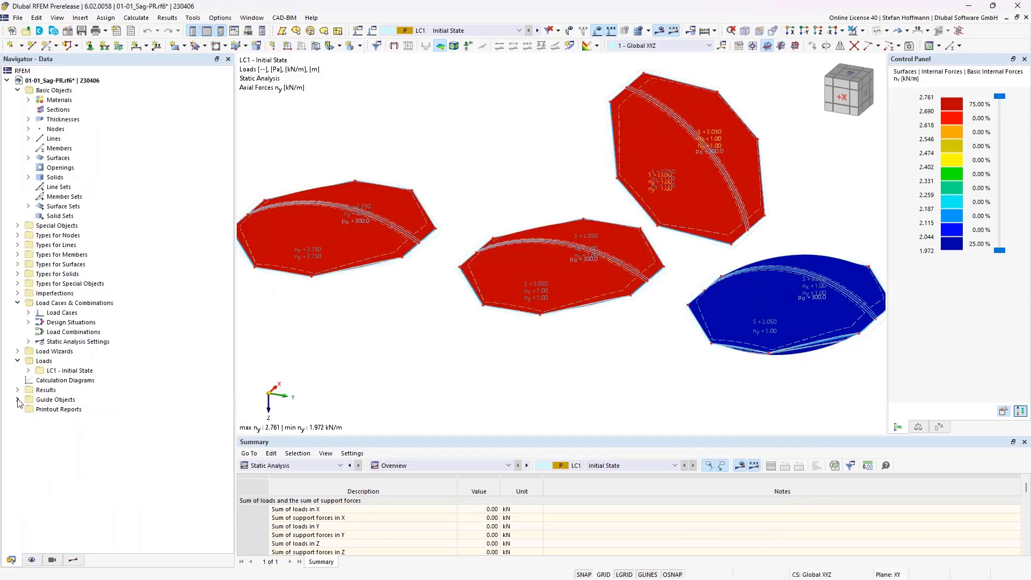
# Set the 3 Points coordinate system, No. 7, as the active coordinate system.
pyautogui.click(723, 47)
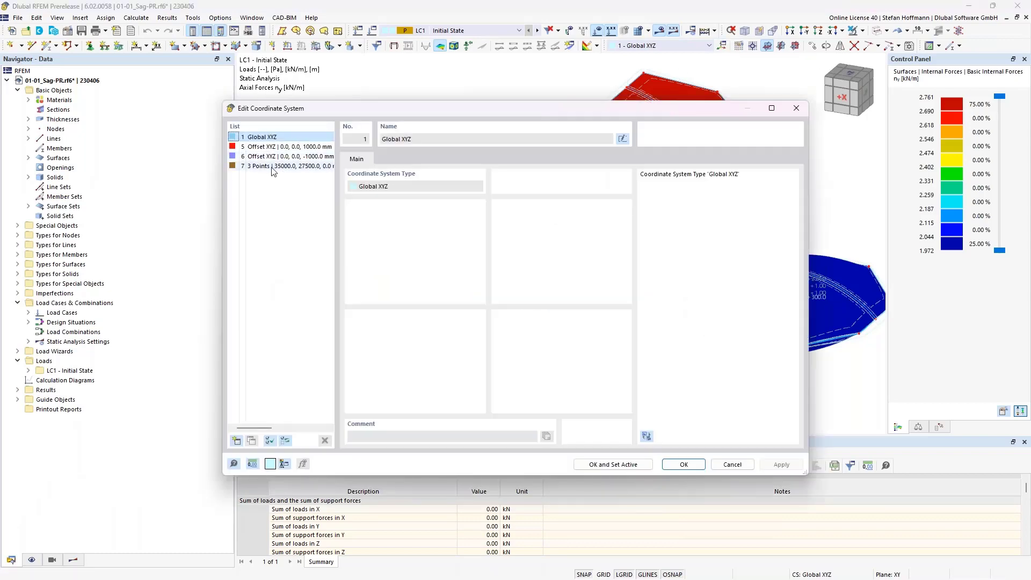
pyautogui.press('Escape')
pyautogui.click(18, 400)
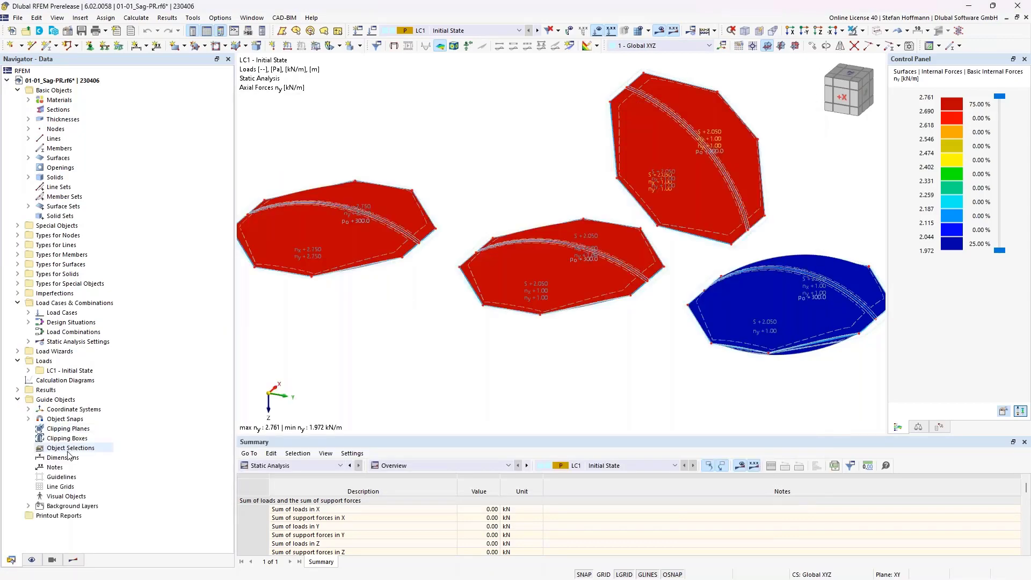
pyautogui.click(28, 410)
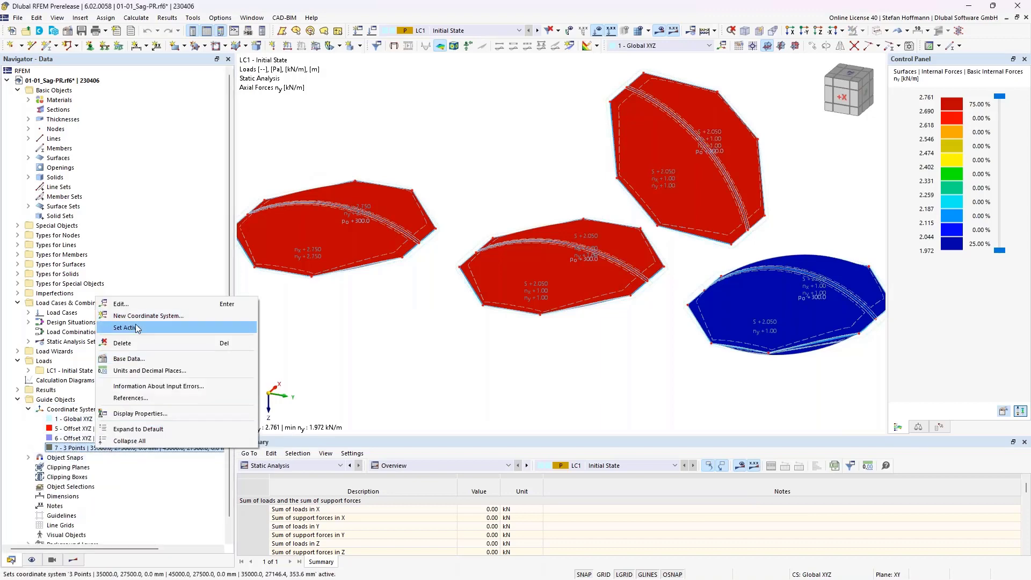
pyautogui.click(135, 327)
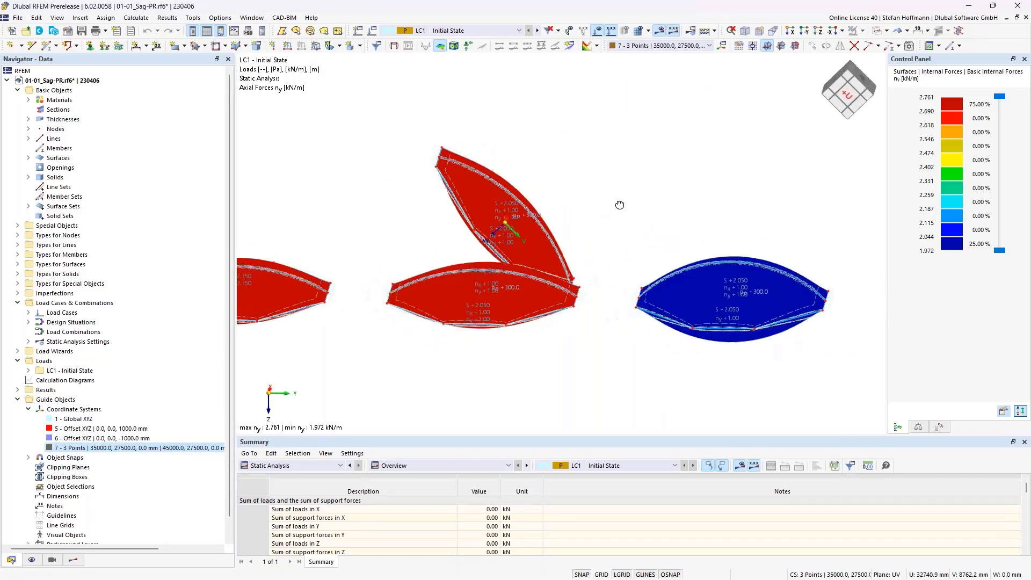
# Examine how the axes of the active coordinate system are oriented on the inclined cushion.
pyautogui.scroll(5, 489, 227)
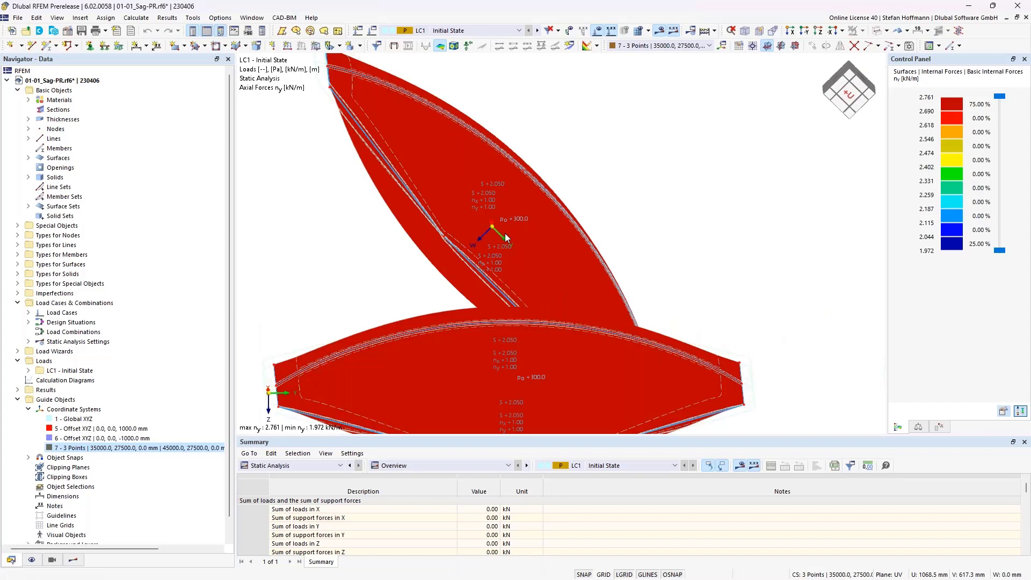
pyautogui.scroll(-2, 506, 233)
pyautogui.keyDown('ctrl'); pyautogui.moveTo(540, 236); pyautogui.dragTo(555, 191, button='middle'); pyautogui.keyUp('ctrl')
pyautogui.scroll(-1, 630, 185)
pyautogui.scroll(-1, 631, 185)
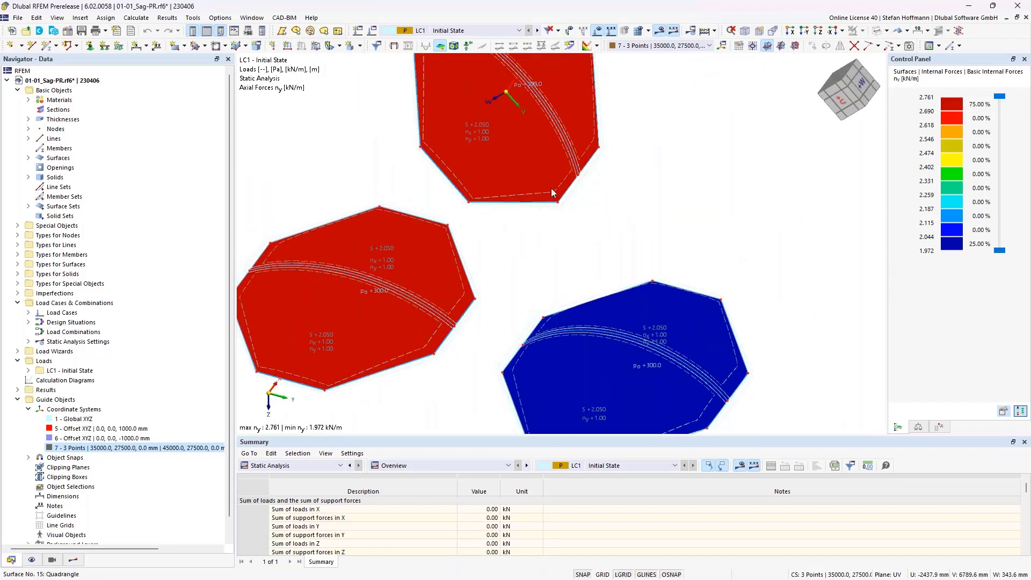
pyautogui.scroll(-4, 553, 189)
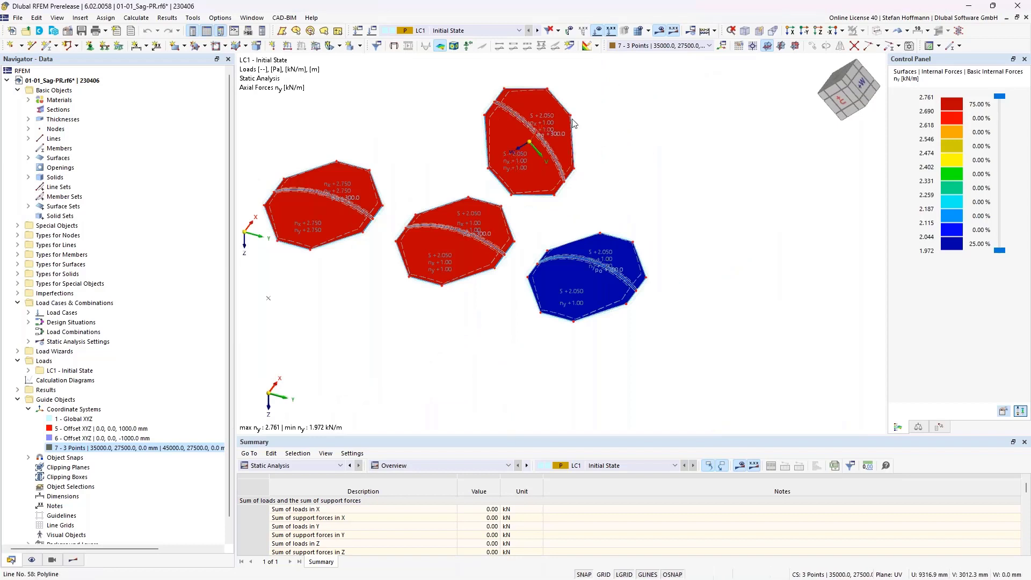
pyautogui.moveTo(544, 136)
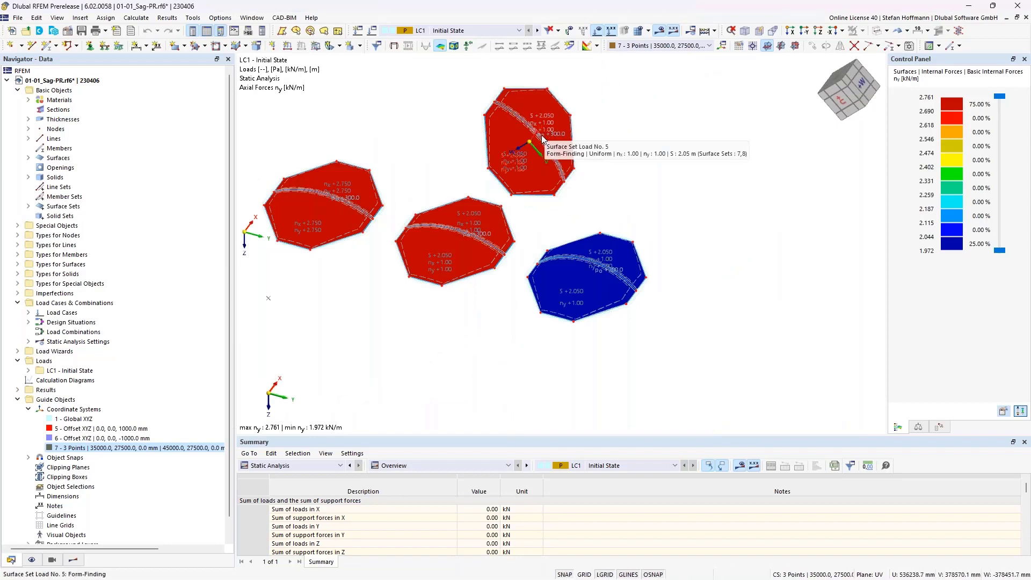
# Isolate the cushion with the lowest ny forces and display its shape as contour lines.
pyautogui.moveTo(520, 226); pyautogui.dragTo(697, 354)
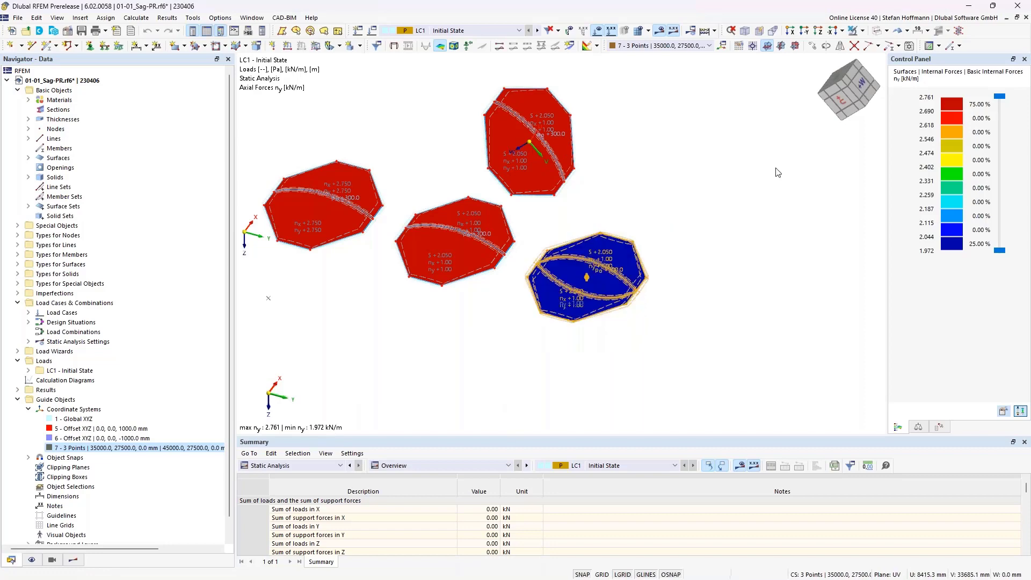
pyautogui.click(853, 32)
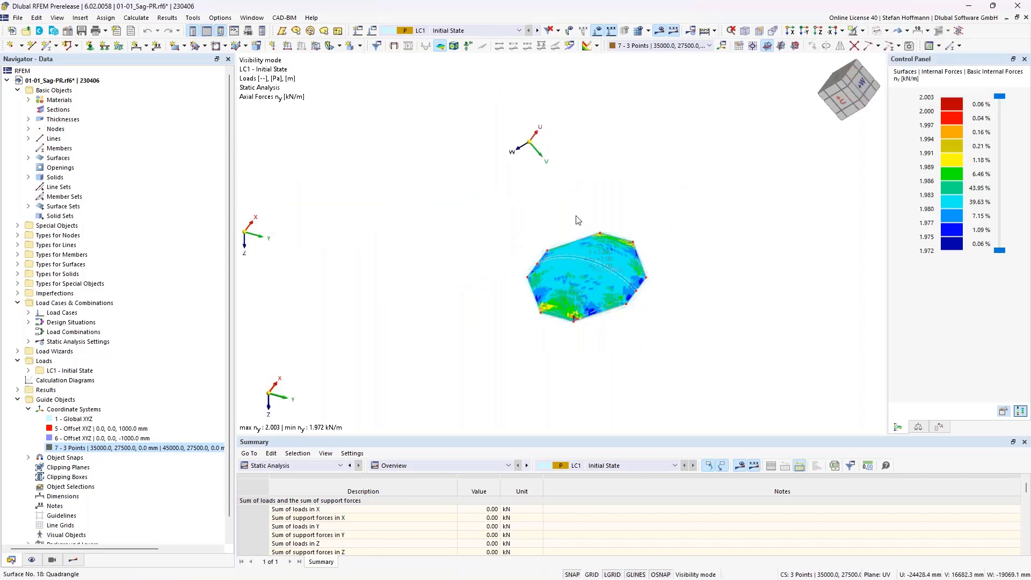
pyautogui.click(73, 561)
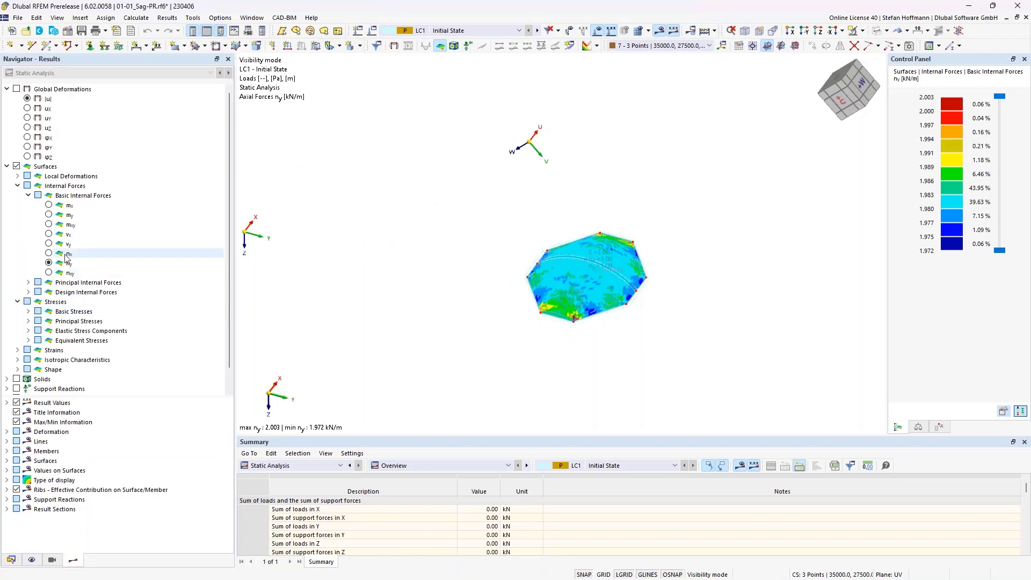
pyautogui.scroll(-1, 26, 352)
pyautogui.click(18, 350)
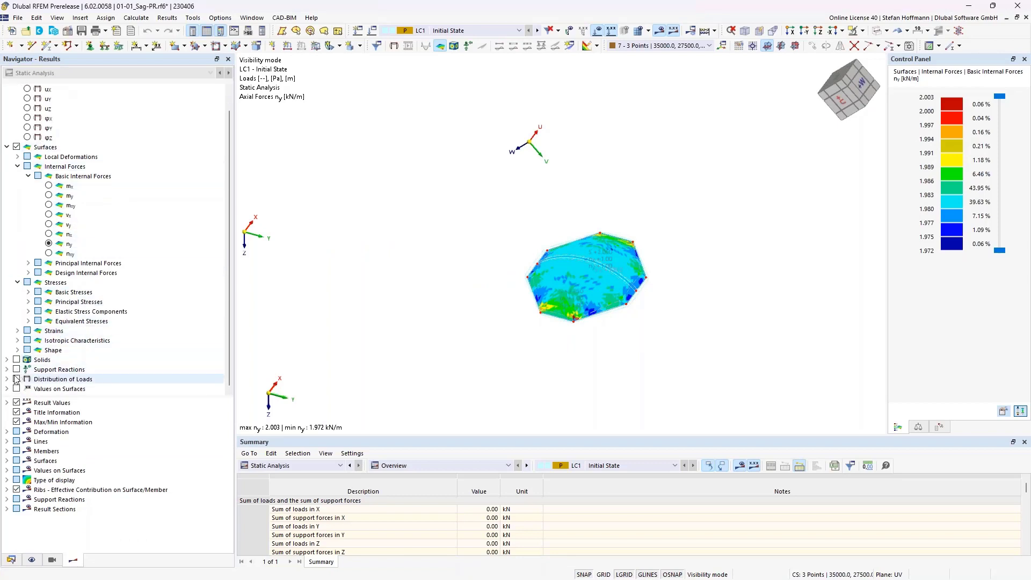
pyautogui.click(38, 360)
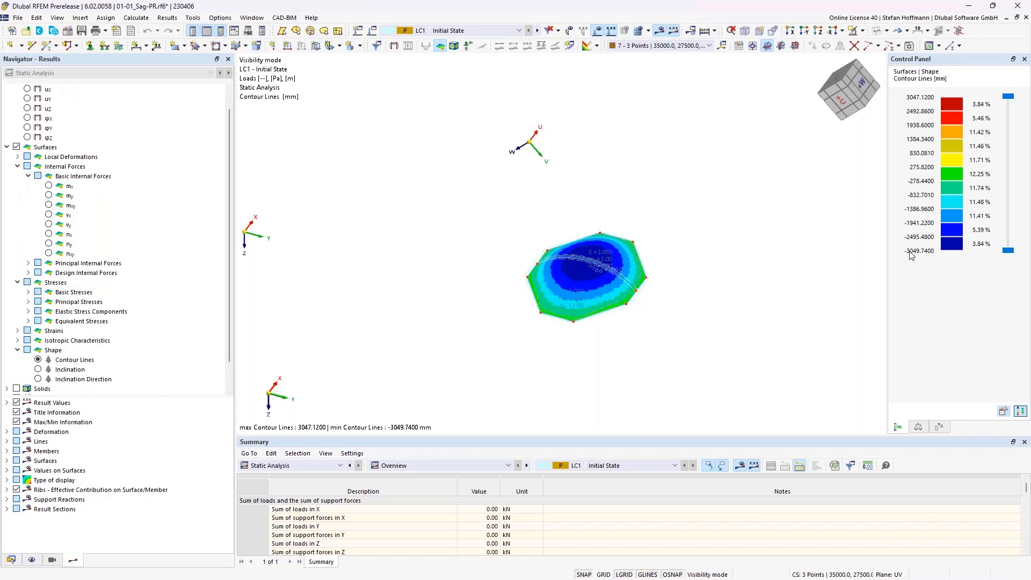
# View the isolated cushion from the side and open the offset coordinate system of its upper surface set load.
pyautogui.scroll(5, 541, 282)
pyautogui.moveTo(666, 277); pyautogui.dragTo(587, 226, button='middle')
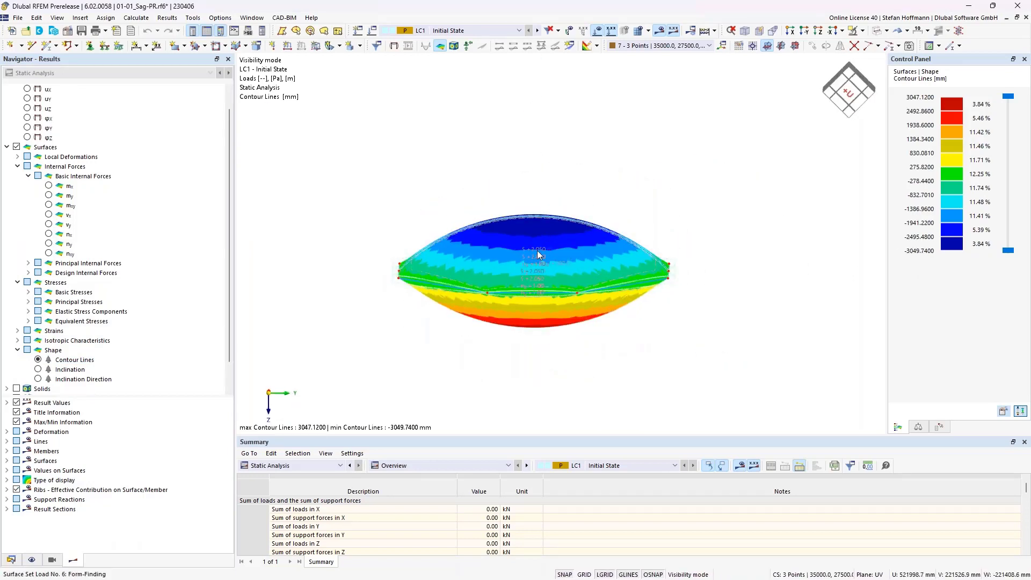
pyautogui.keyDown('ctrl'); pyautogui.moveTo(526, 260); pyautogui.dragTo(567, 240, button='middle'); pyautogui.keyUp('ctrl')
pyautogui.doubleClick(566, 240)
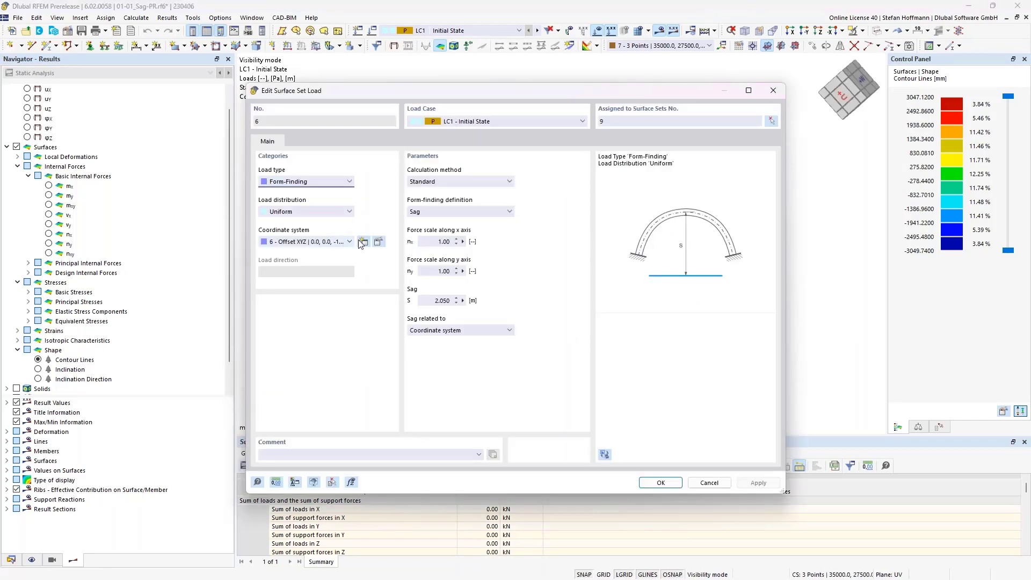
pyautogui.click(378, 242)
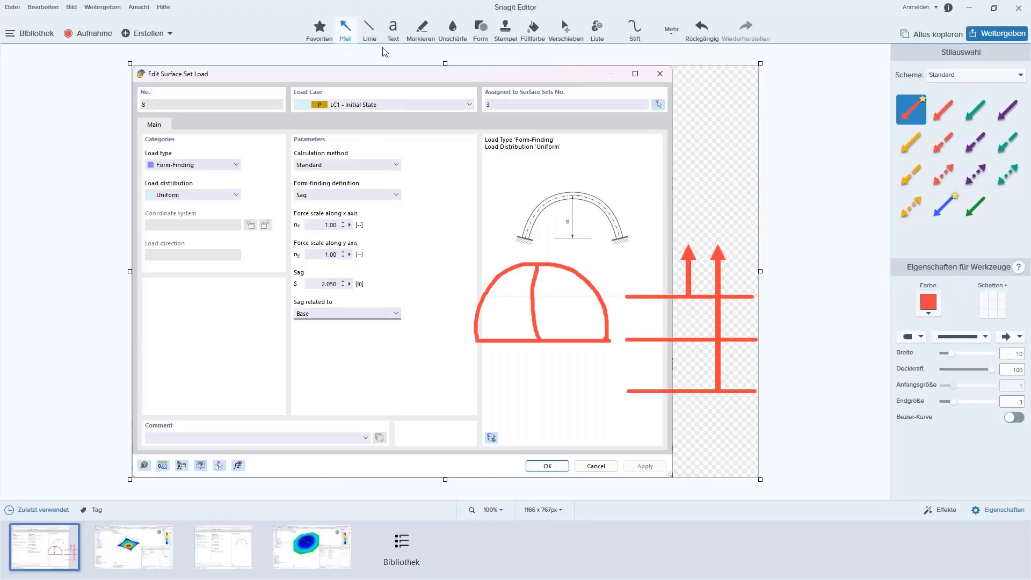
# Switch to Snagit Editor and draw a short red horizontal line with an upward arrow, plus a longer horizontal line below it.
pyautogui.click(369, 30)
pyautogui.moveTo(191, 326)
pyautogui.mouseDown()
pyautogui.moveTo(310, 326)
pyautogui.moveTo(251, 220)
pyautogui.mouseUp()
pyautogui.click(349, 29)
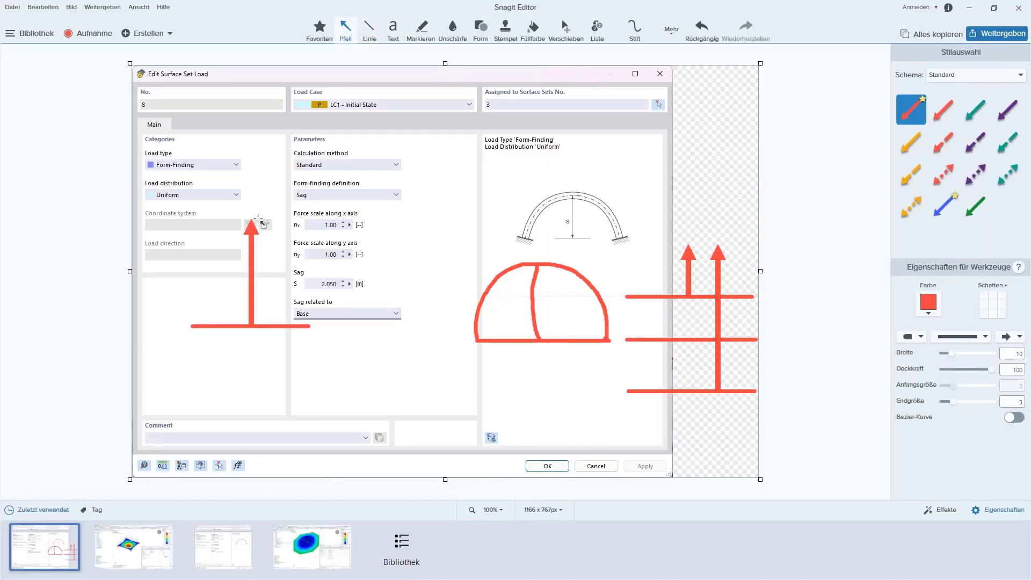
pyautogui.click(369, 30)
pyautogui.moveTo(161, 355); pyautogui.dragTo(351, 354)
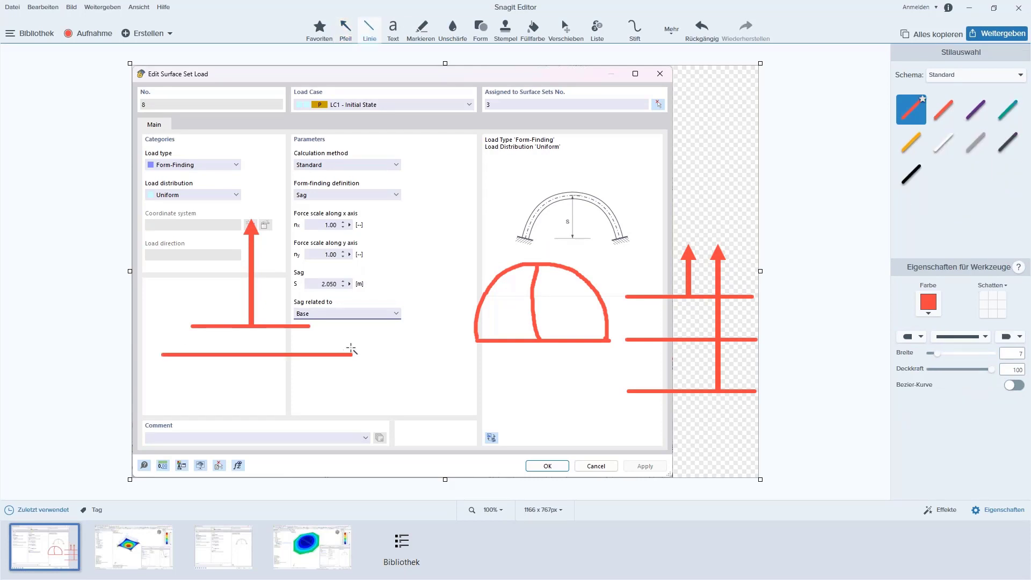
# Draw a freehand red arch with the pen from both ends of the longer horizontal line over the arrow tip.
pyautogui.click(634, 30)
pyautogui.moveTo(158, 354)
pyautogui.mouseDown()
pyautogui.moveTo(224, 224)
pyautogui.moveTo(322, 281)
pyautogui.moveTo(352, 354)
pyautogui.mouseUp()
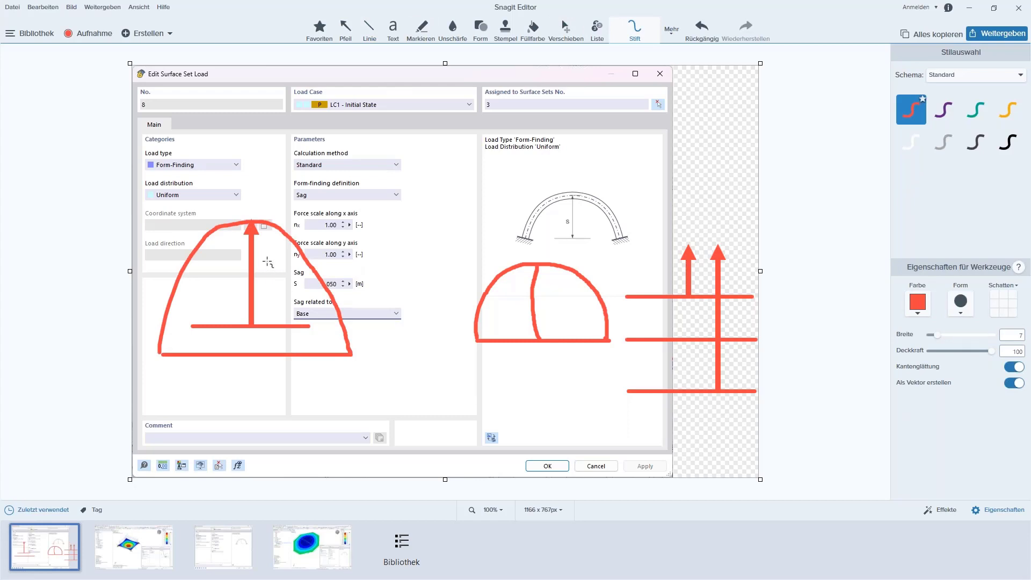
pyautogui.moveTo(265, 329); pyautogui.dragTo(265, 342)
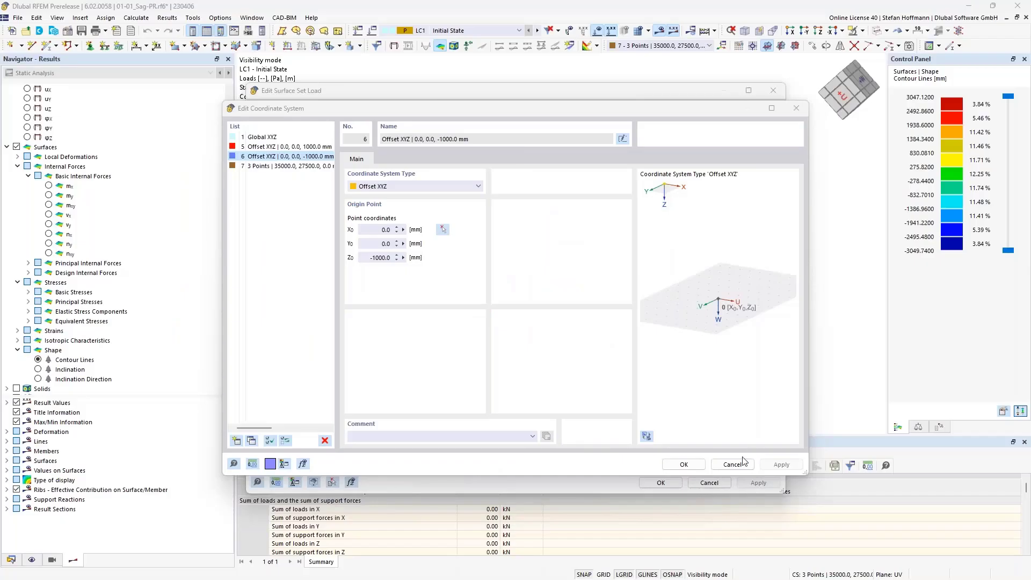
# Switch back to RFEM, cancel the coordinate system and surface set load dialogs, and display the nx forces on the isolated cushion.
pyautogui.click(732, 464)
pyautogui.click(709, 482)
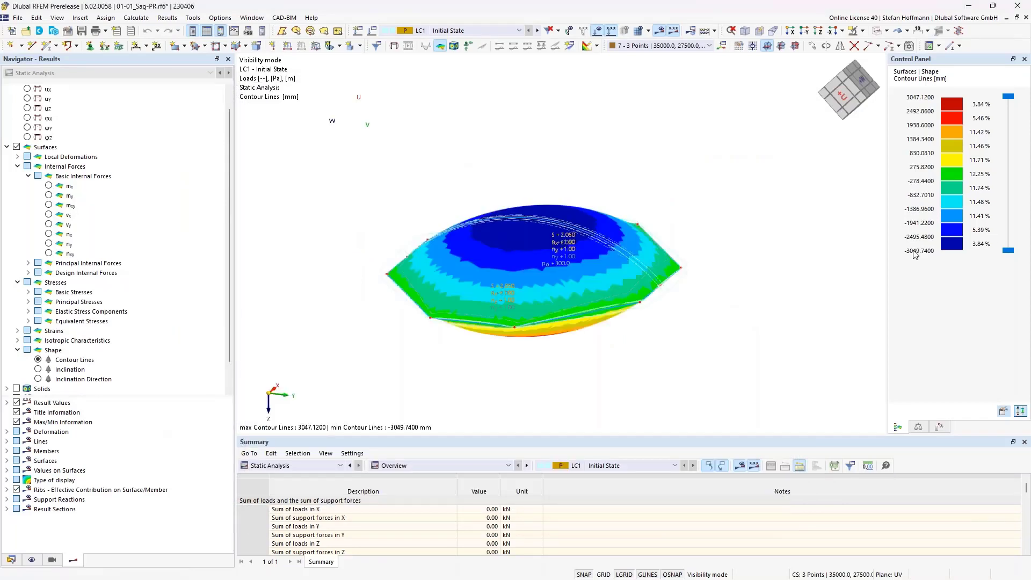
pyautogui.click(49, 235)
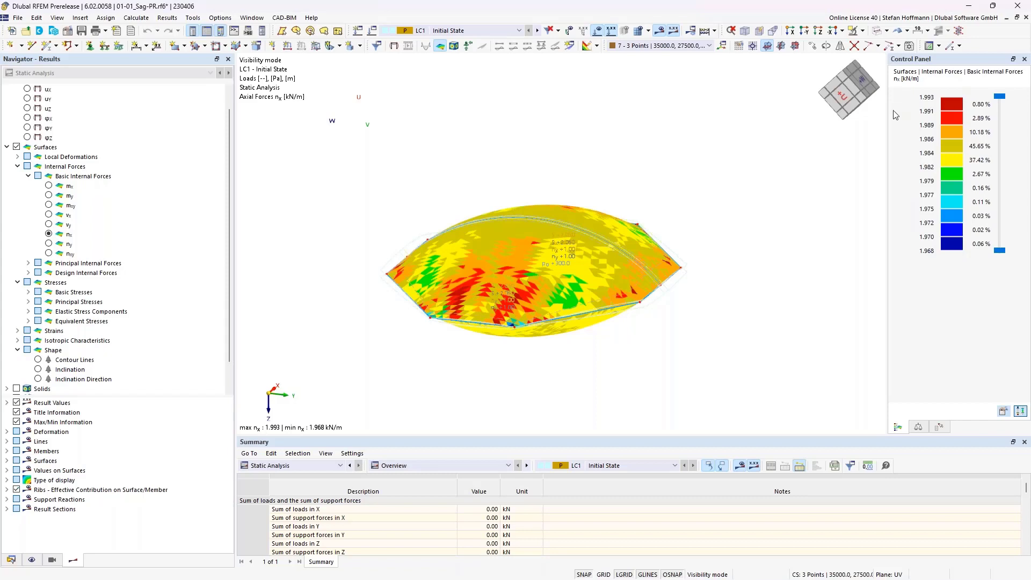
pyautogui.keyDown('ctrl'); pyautogui.moveTo(773, 171); pyautogui.dragTo(732, 216, button='middle'); pyautogui.keyUp('ctrl')
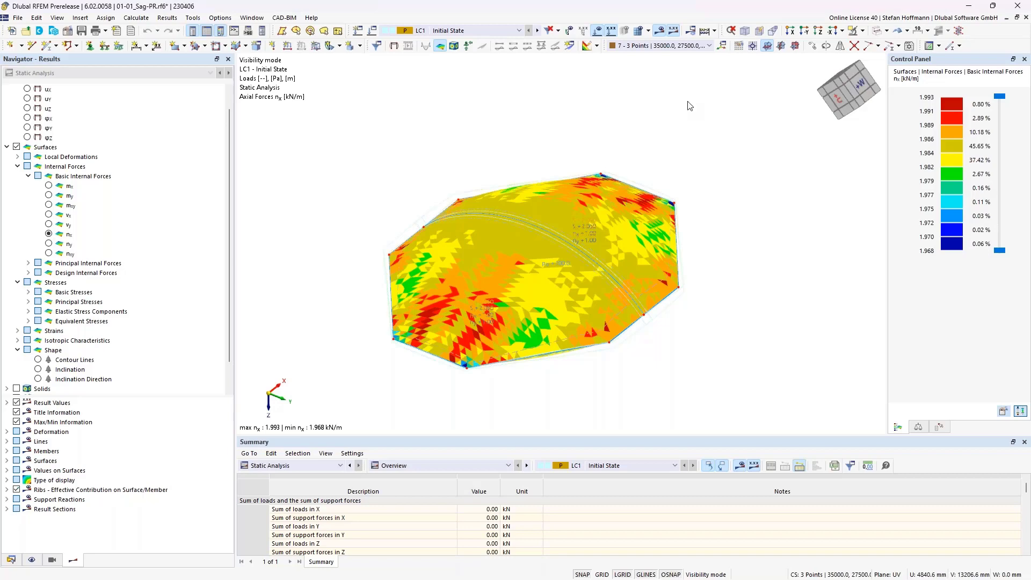
# Close the sag model without saving and show load case LC1 of the 01-02_Ponding-PR model.
pyautogui.click(1017, 5)
pyautogui.click(560, 341)
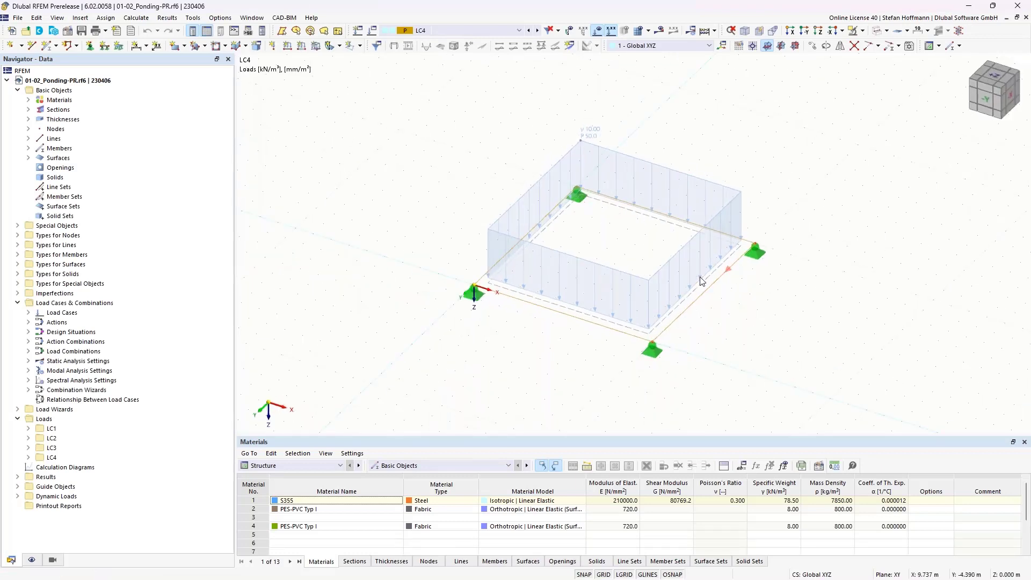
pyautogui.click(479, 30)
pyautogui.click(474, 42)
pyautogui.moveTo(467, 167); pyautogui.dragTo(423, 213, button='middle')
pyautogui.keyDown('ctrl'); pyautogui.moveTo(422, 213); pyautogui.dragTo(456, 182, button='middle'); pyautogui.keyUp('ctrl')
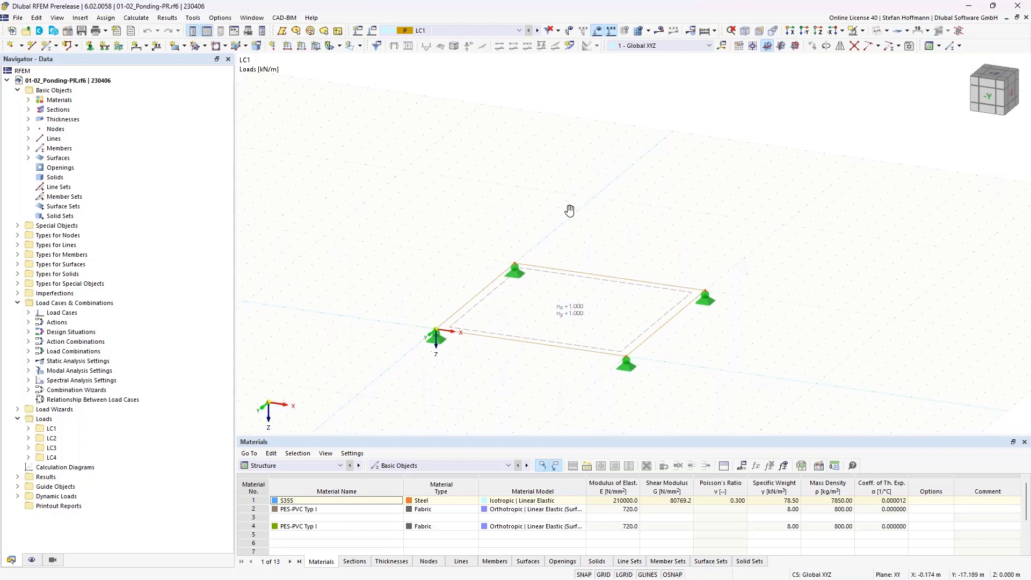
pyautogui.moveTo(571, 212); pyautogui.dragTo(587, 148, button='middle')
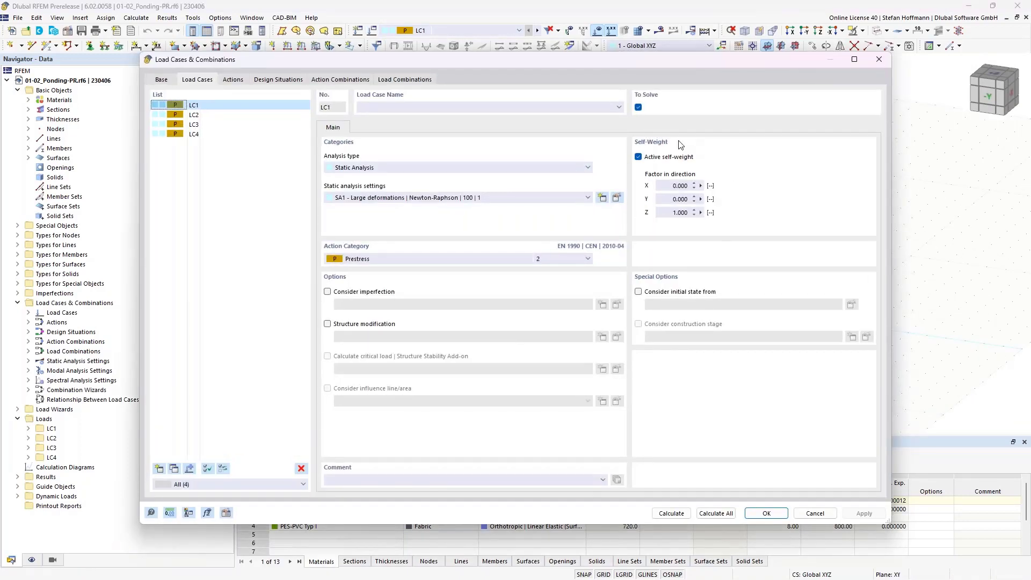
# Calculate load case LC1 of the square membrane and view its form-found shape as contour lines.
pyautogui.press('Escape')
pyautogui.press('F5')
pyautogui.press('Return')
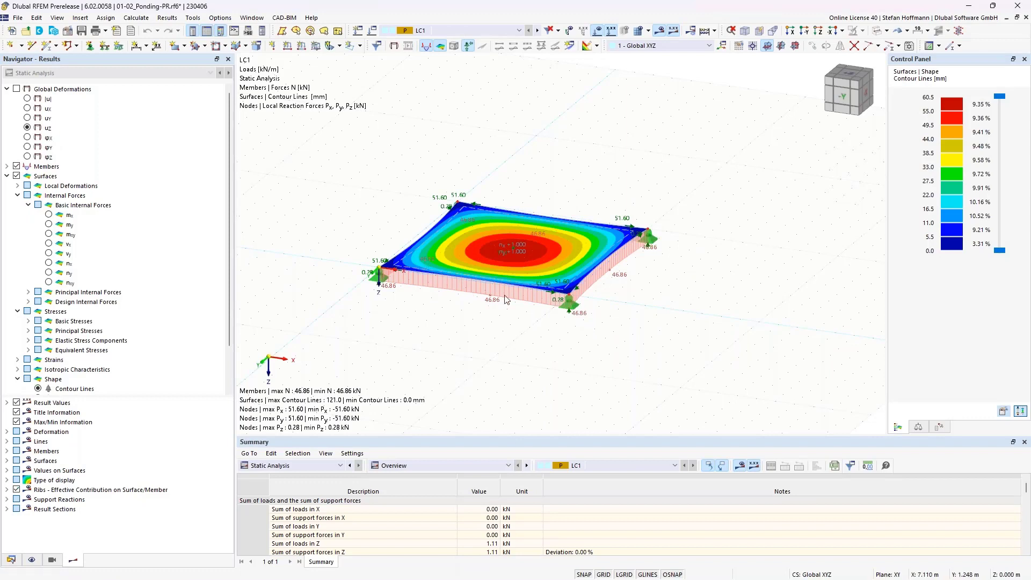
pyautogui.moveTo(504, 279); pyautogui.dragTo(523, 197, button='middle')
pyautogui.scroll(4, 550, 279)
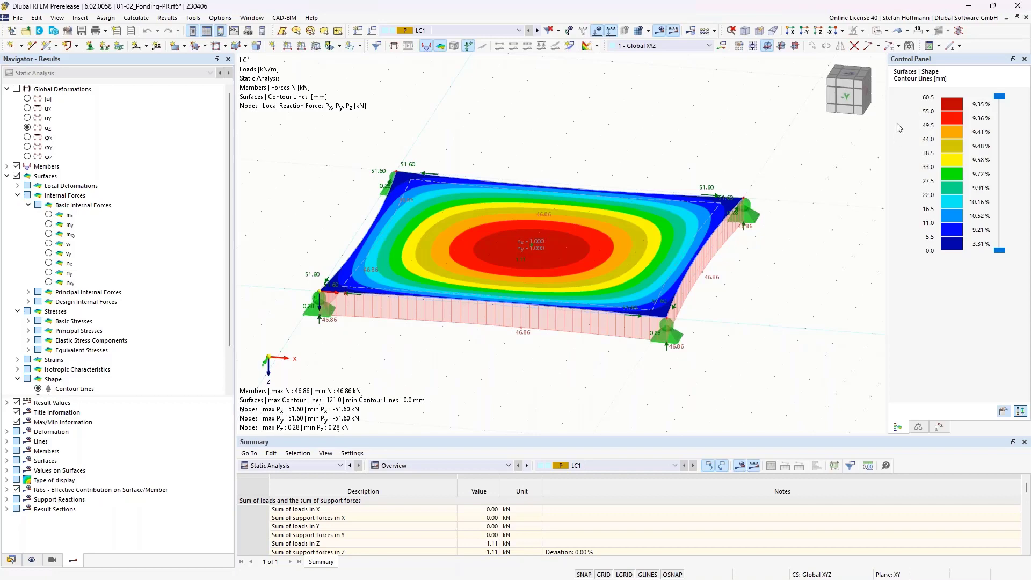
pyautogui.keyDown('ctrl'); pyautogui.moveTo(668, 251); pyautogui.dragTo(585, 324, button='middle'); pyautogui.keyUp('ctrl')
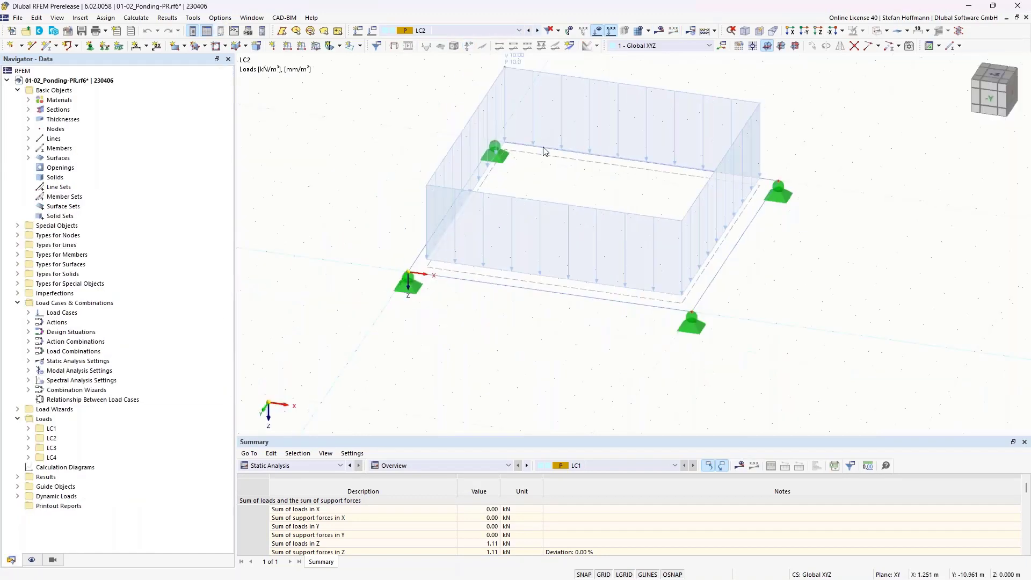
# Open the ponding surface load in load case LC2 and review the available load types.
pyautogui.scroll(-1, 544, 148)
pyautogui.moveTo(543, 148); pyautogui.dragTo(375, 218, button='middle')
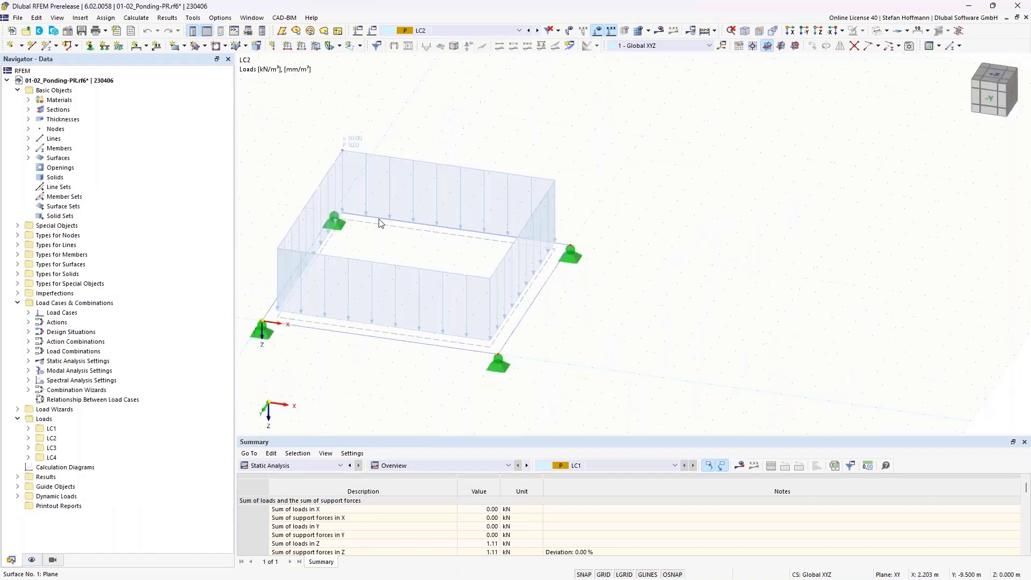
pyautogui.doubleClick(351, 150)
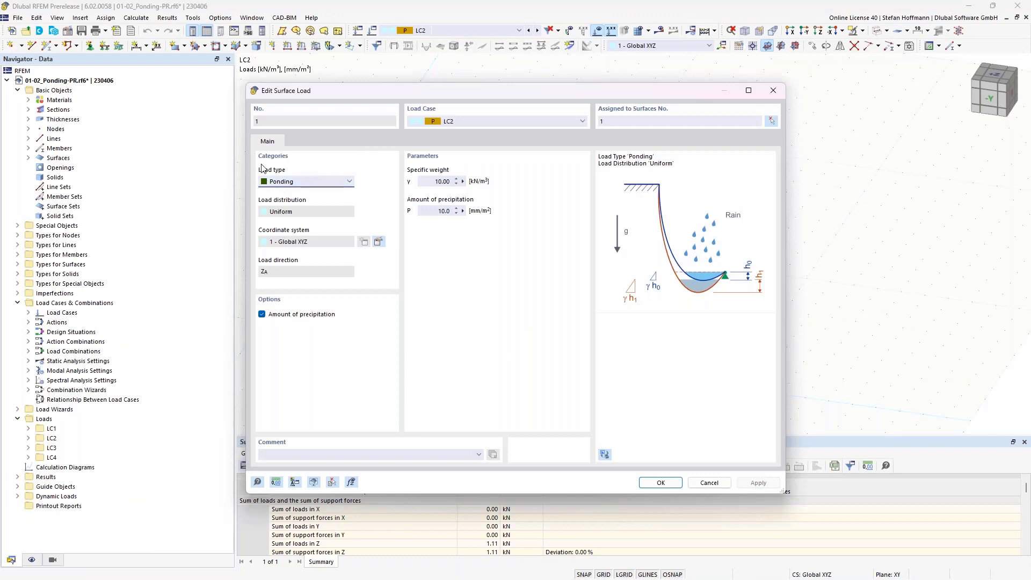
pyautogui.click(285, 183)
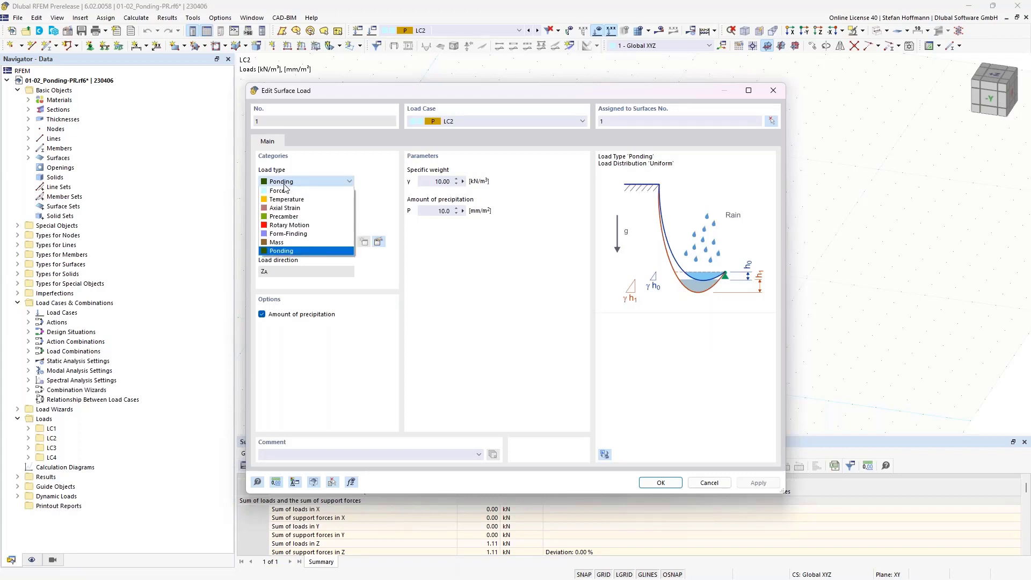
pyautogui.click(285, 182)
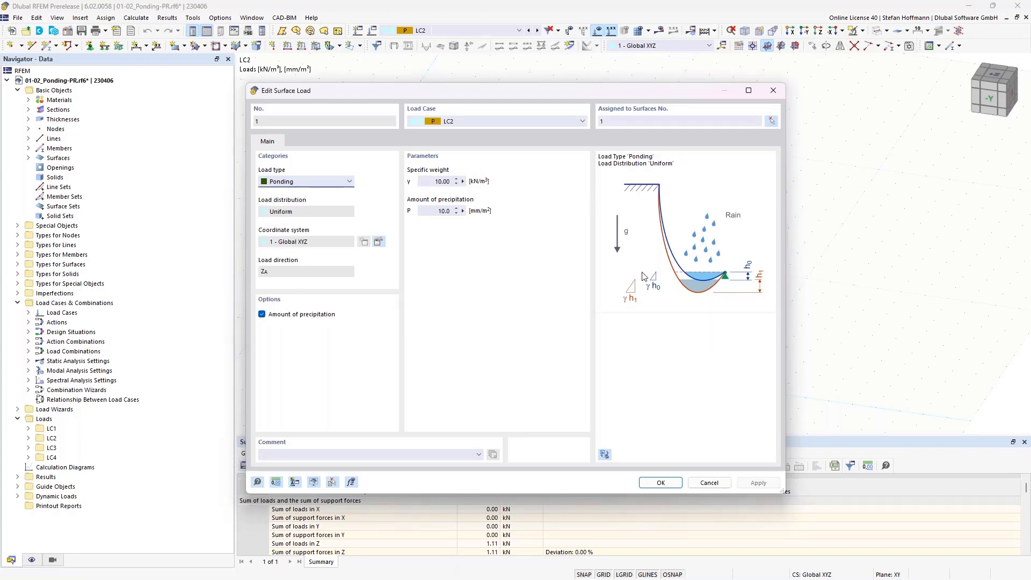
# Disable the ponding load's amount of precipitation, re-enable it at 10.0 mm/m², and accept the load.
pyautogui.click(317, 315)
pyautogui.click(432, 181)
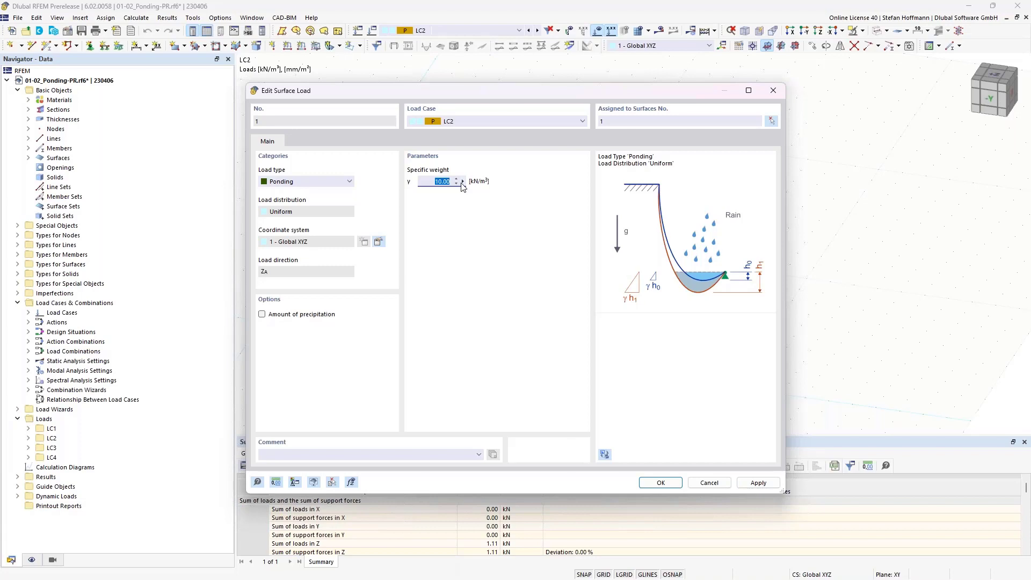
pyautogui.click(262, 314)
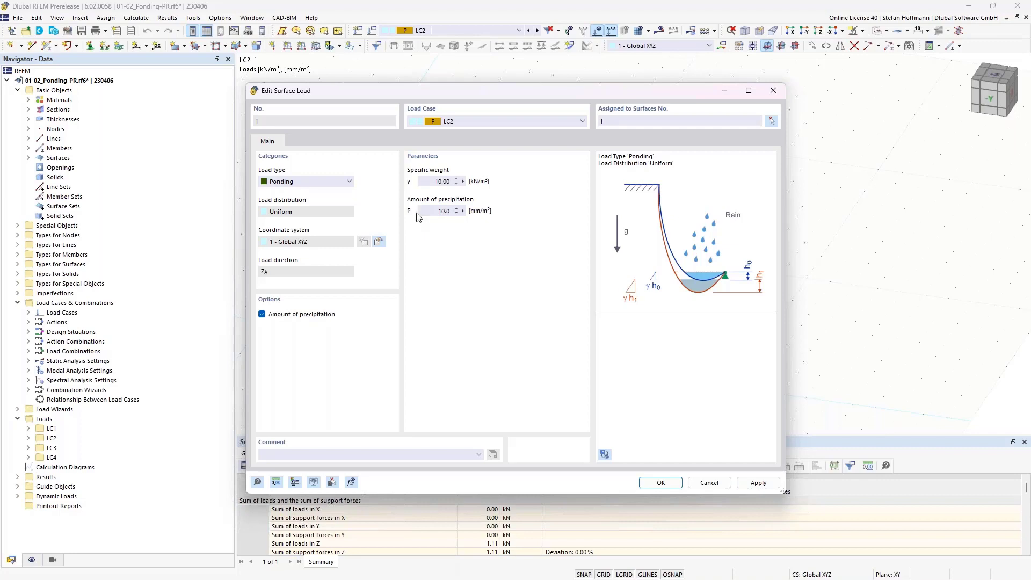
pyautogui.doubleClick(429, 213)
pyautogui.press('Return')
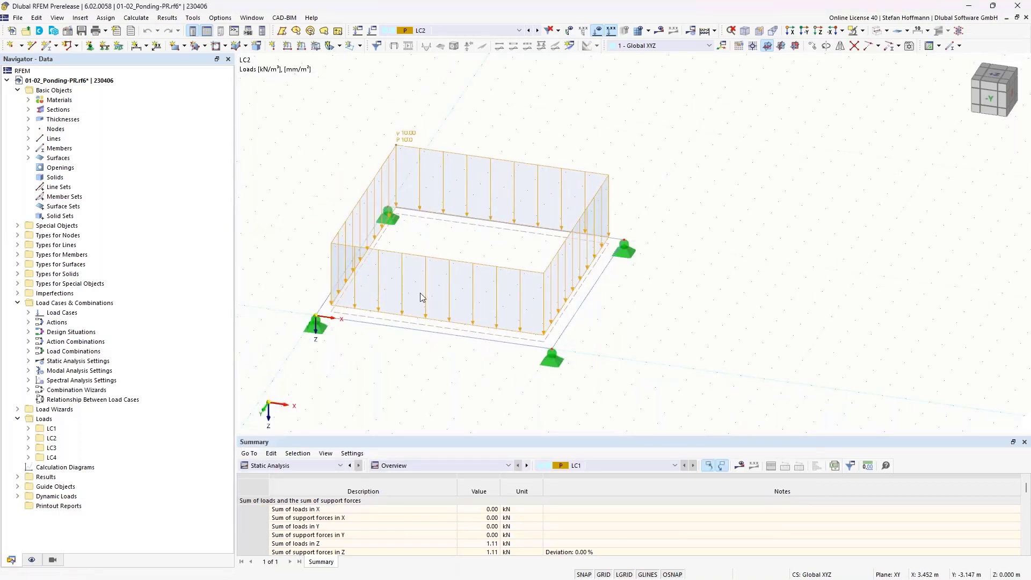
# Calculate load case LC2 with the ponding load and compare the sums of loads and support forces in Z.
pyautogui.moveTo(412, 145)
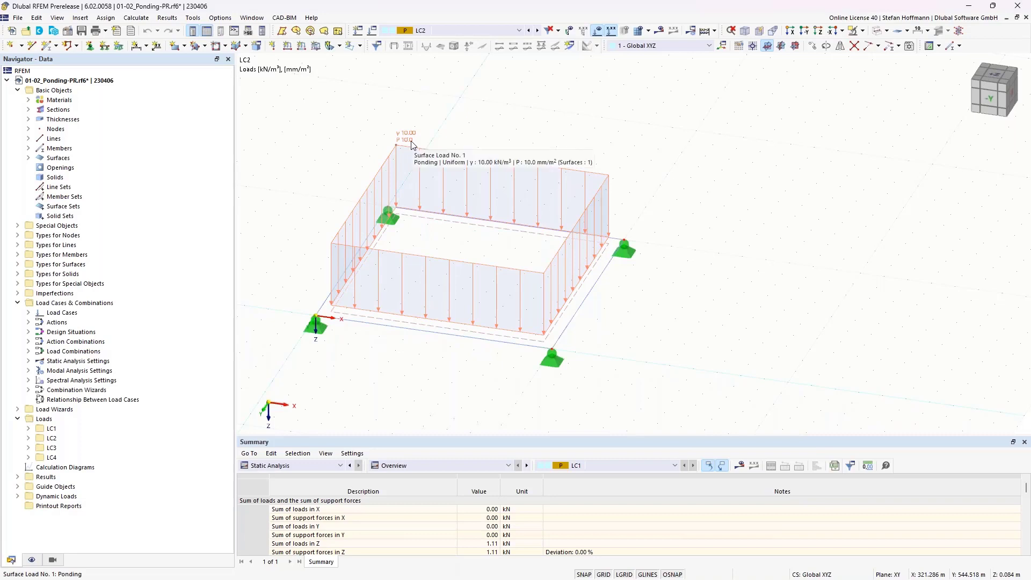
pyautogui.press('F5')
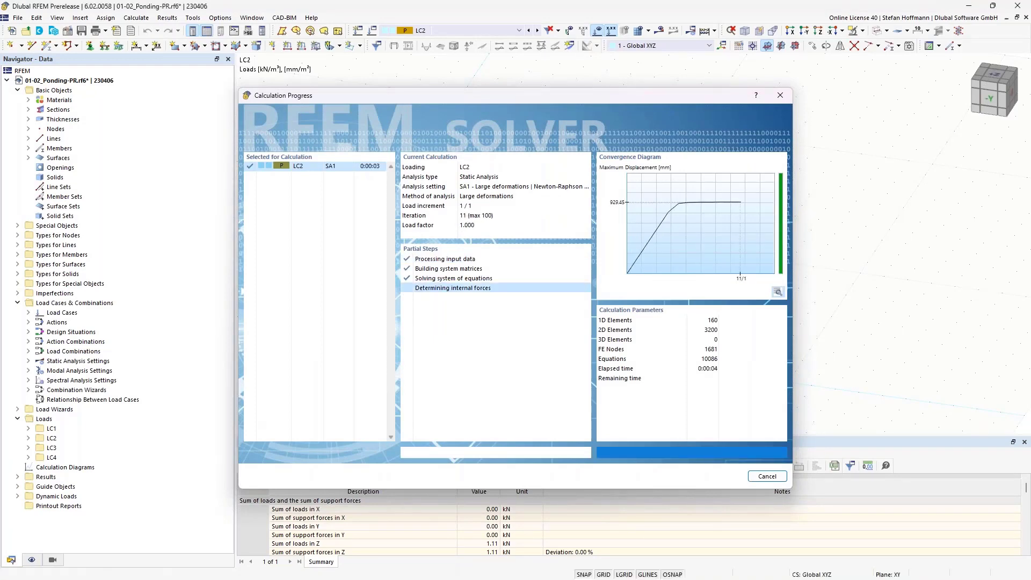
pyautogui.moveTo(511, 270); pyautogui.dragTo(550, 244, button='middle')
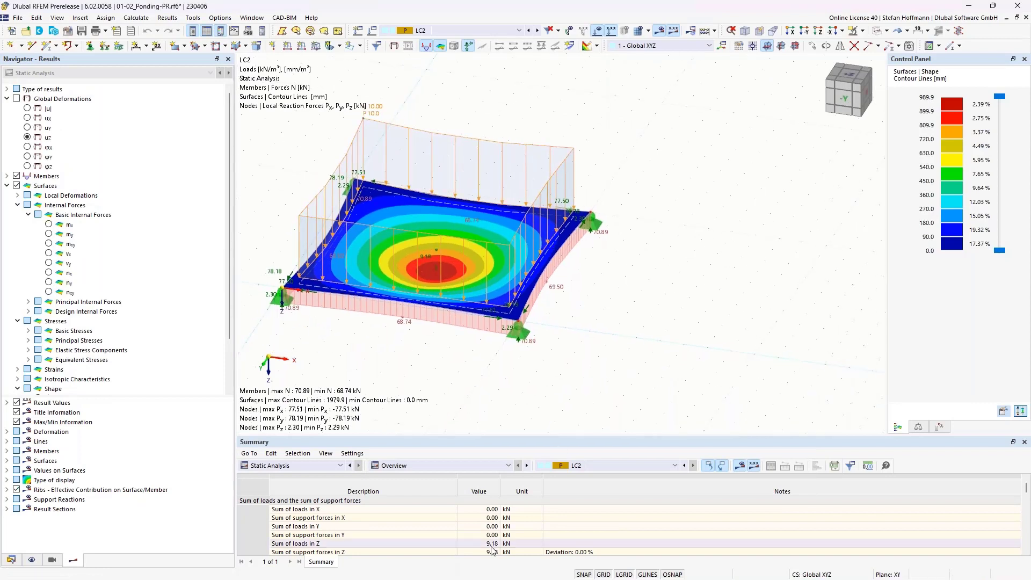
pyautogui.moveTo(490, 545); pyautogui.dragTo(490, 549)
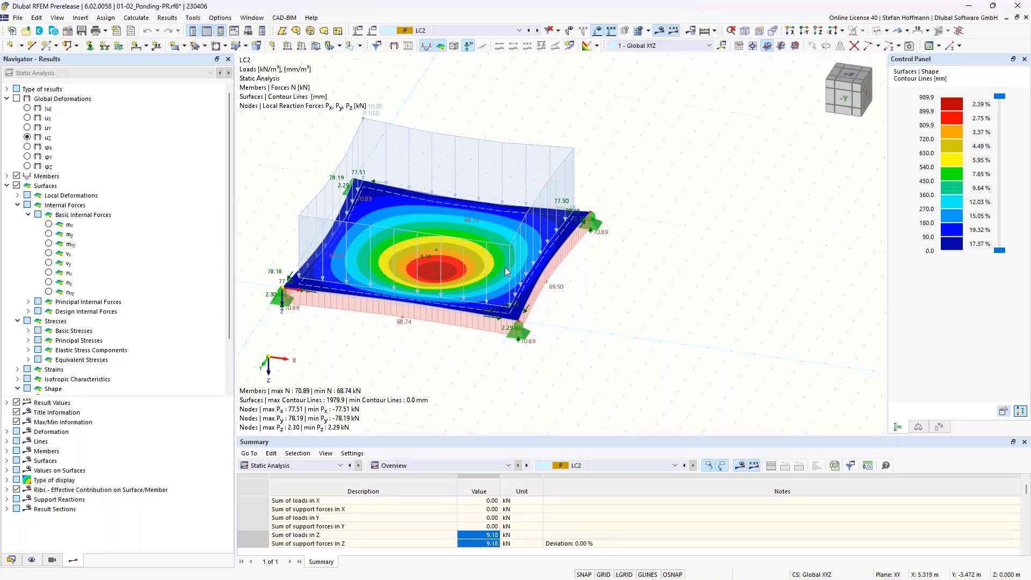
# Switch to load case LC4 and calculate its results to view the membrane's shape under the heavier ponding load.
pyautogui.keyDown('ctrl'); pyautogui.moveTo(510, 309); pyautogui.dragTo(497, 333, button='middle'); pyautogui.keyUp('ctrl')
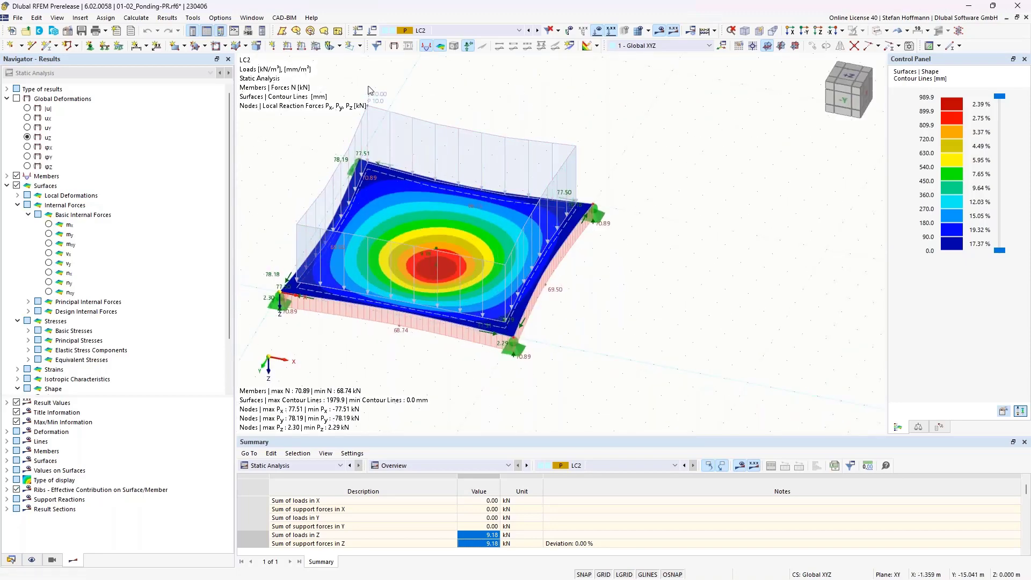
pyautogui.click(538, 31)
pyautogui.click(538, 31)
pyautogui.hotkey('ctrl', 'r')
pyautogui.press('Return')
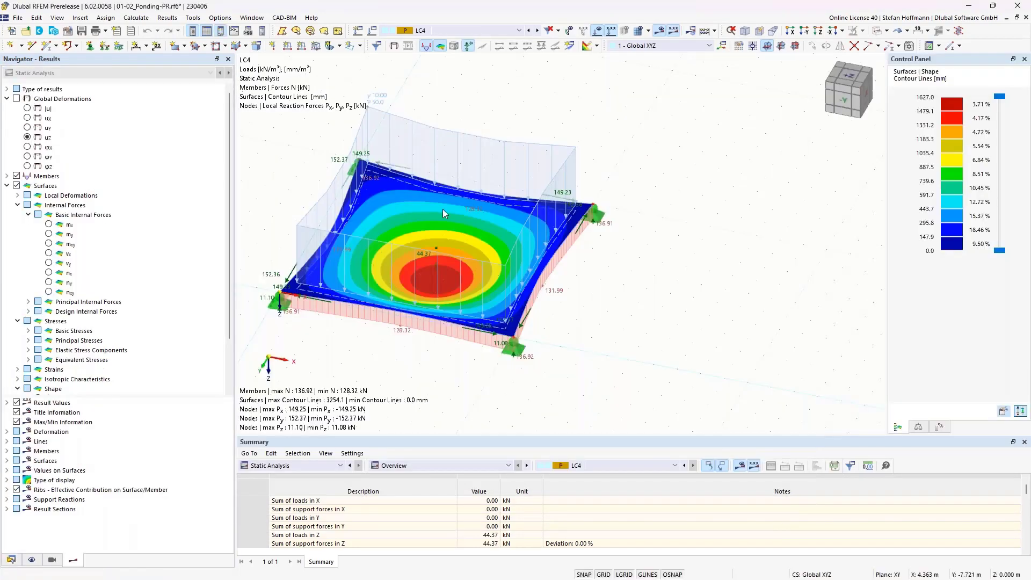
pyautogui.moveTo(443, 209); pyautogui.dragTo(462, 218, button='middle')
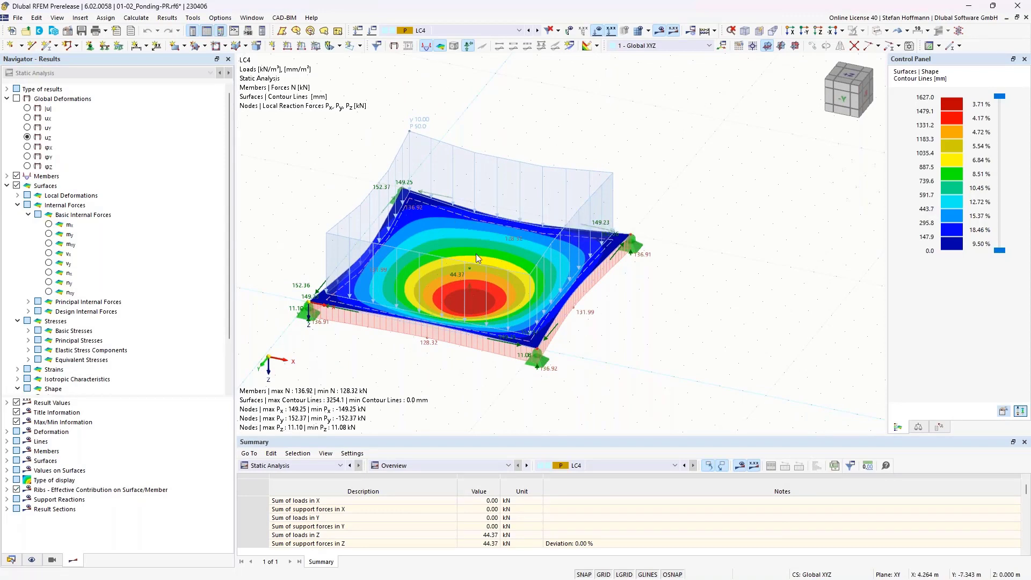
pyautogui.moveTo(462, 256); pyautogui.dragTo(501, 242, button='middle')
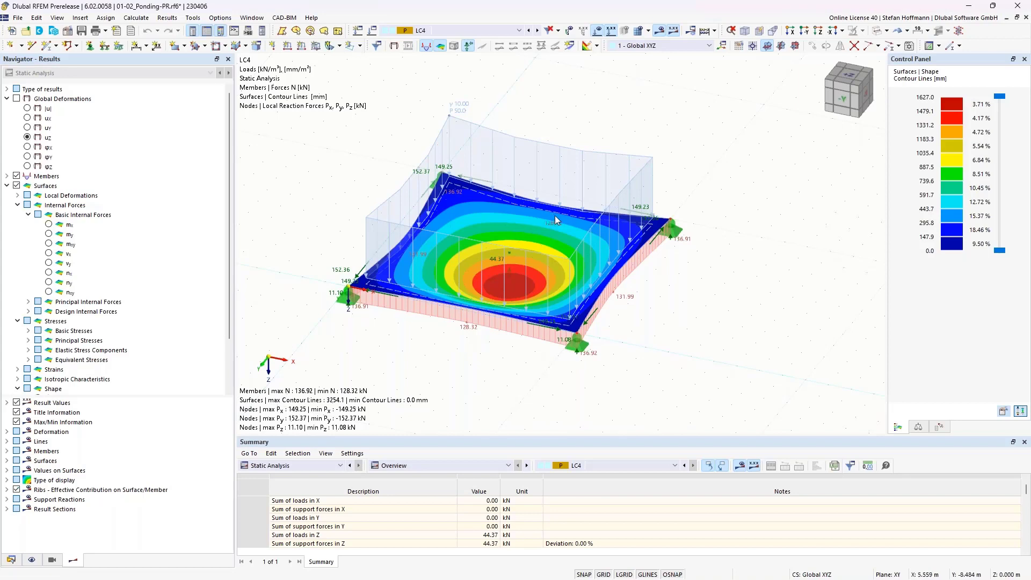
# Close the 01-02_Ponding-PR and 00-01_Cushion Shapes models without saving their changes.
pyautogui.click(1020, 8)
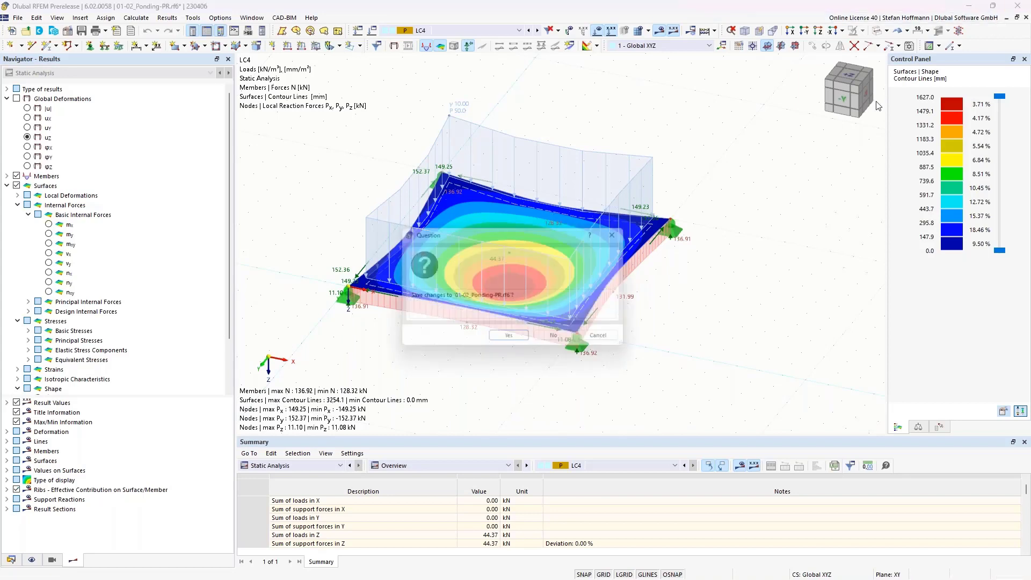
pyautogui.click(561, 343)
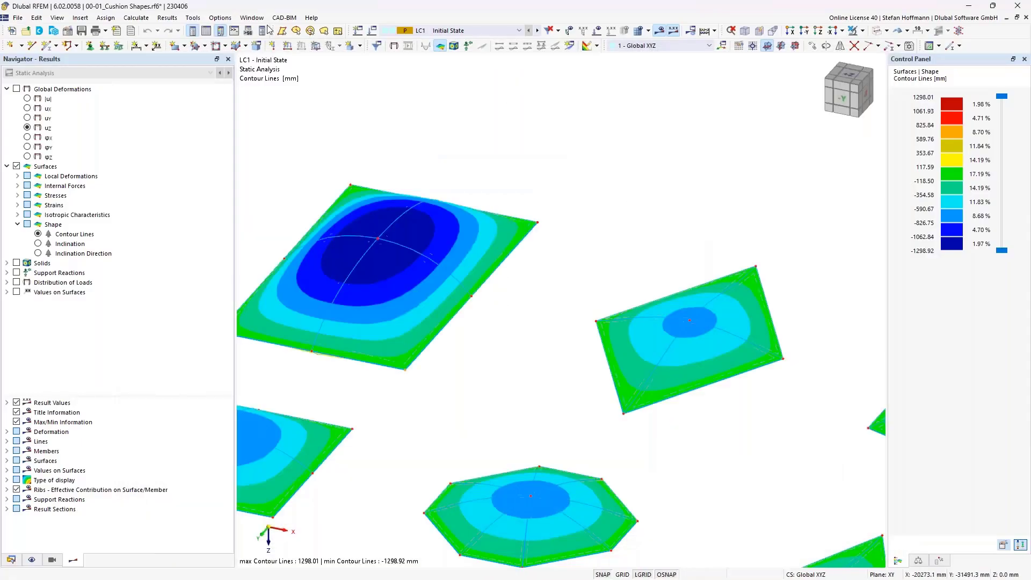
pyautogui.click(1026, 17)
pyautogui.click(560, 341)
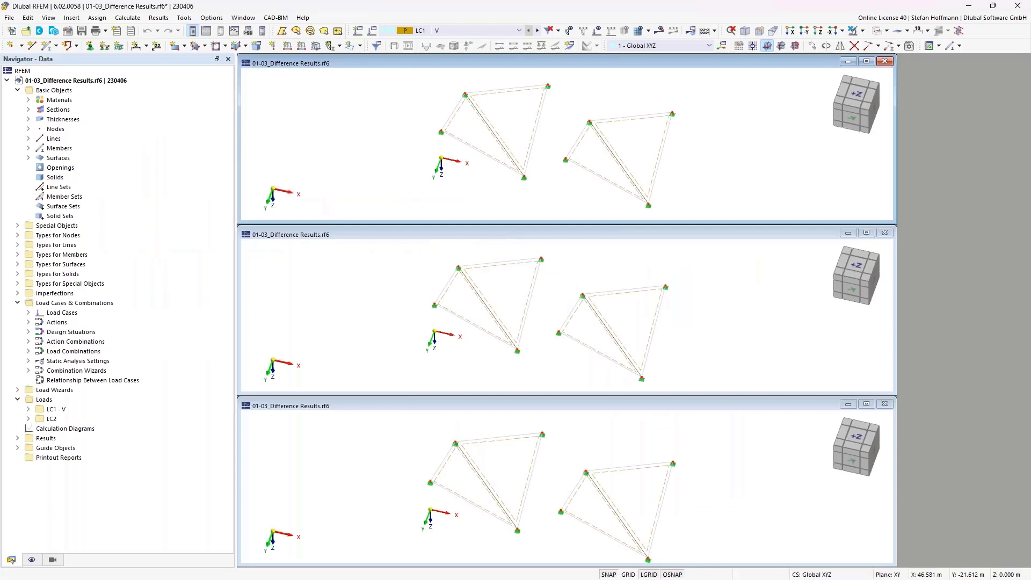
# Minimize two of the three 01-03_Difference Results windows and maximize the remaining one for a closer view of both membranes.
pyautogui.click(873, 236)
pyautogui.click(848, 232)
pyautogui.click(848, 404)
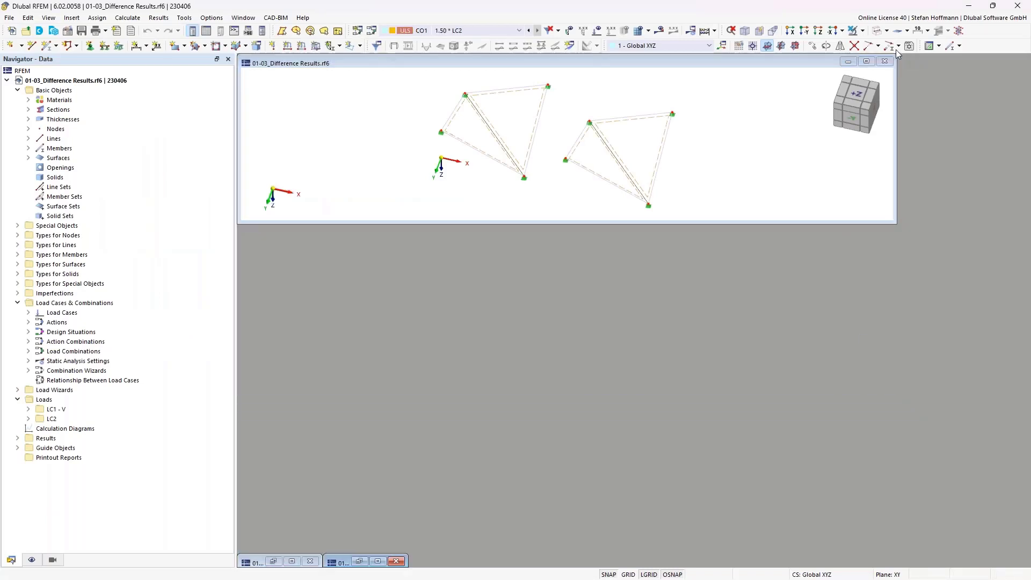
pyautogui.click(867, 61)
pyautogui.keyDown('ctrl'); pyautogui.moveTo(582, 226); pyautogui.dragTo(525, 227, button='middle'); pyautogui.keyUp('ctrl')
pyautogui.scroll(3, 587, 276)
pyautogui.keyDown('ctrl'); pyautogui.moveTo(587, 276); pyautogui.dragTo(589, 279, button='middle'); pyautogui.keyUp('ctrl')
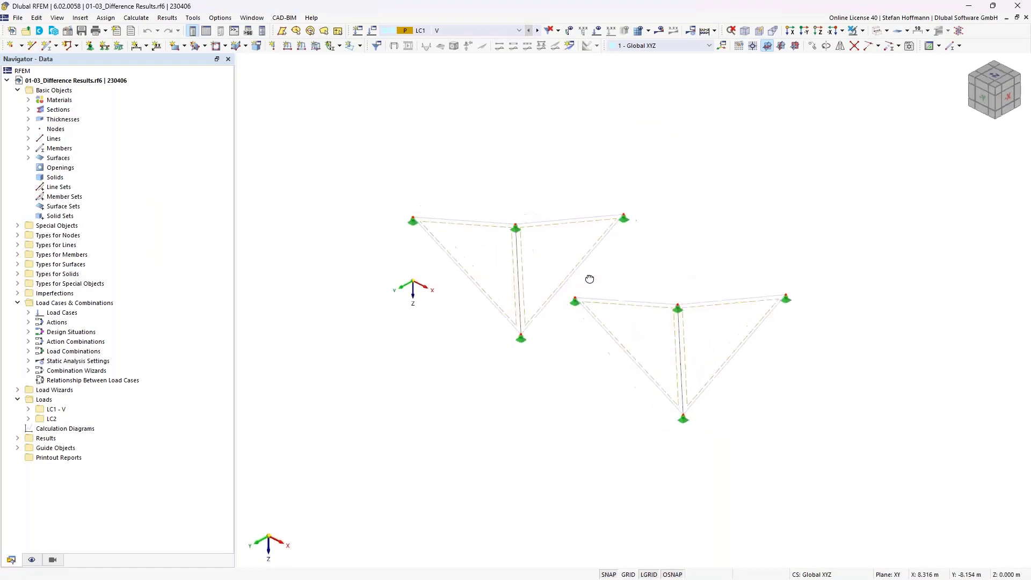
# Show the form-finding loads with their values, calculate load case LC1 - V, and view both membranes from above.
pyautogui.click(597, 30)
pyautogui.click(610, 31)
pyautogui.keyDown('ctrl'); pyautogui.moveTo(495, 269); pyautogui.dragTo(478, 269, button='middle'); pyautogui.keyUp('ctrl')
pyautogui.press('F5')
pyautogui.press('Return')
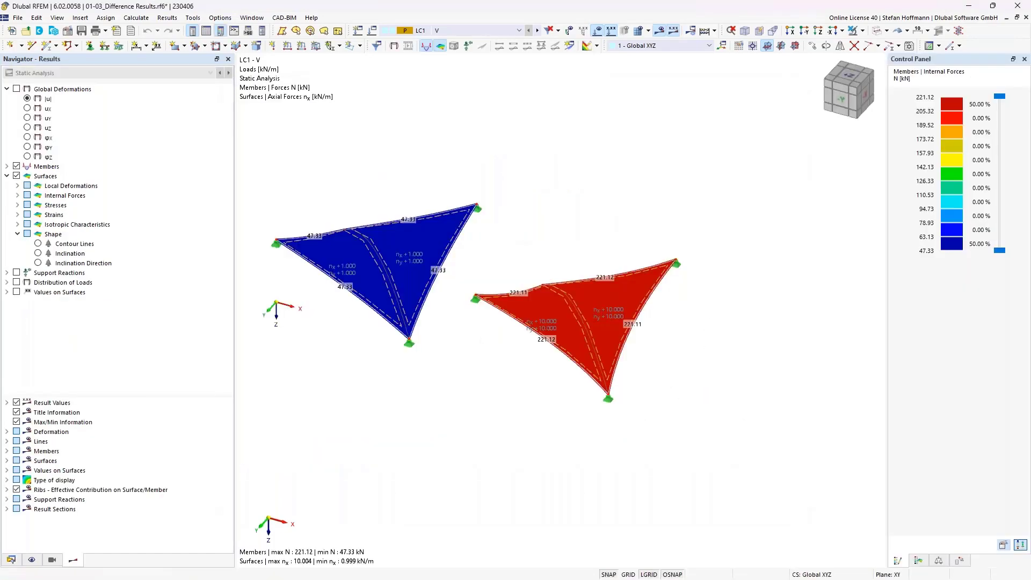
pyautogui.keyDown('ctrl'); pyautogui.moveTo(462, 157); pyautogui.dragTo(498, 219, button='middle'); pyautogui.keyUp('ctrl')
pyautogui.moveTo(498, 219); pyautogui.dragTo(539, 189, button='middle')
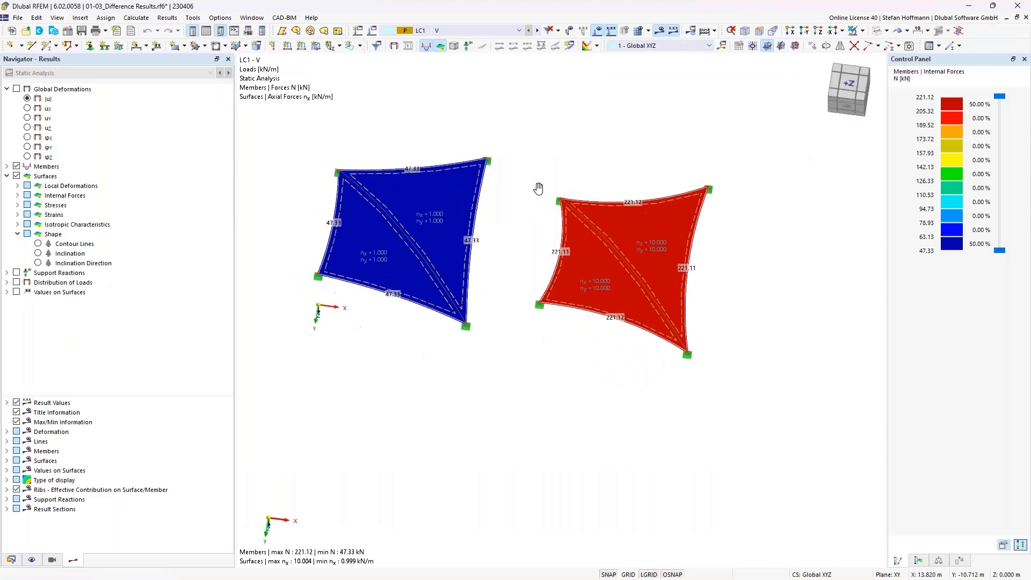
pyautogui.moveTo(500, 223); pyautogui.dragTo(552, 251, button='middle')
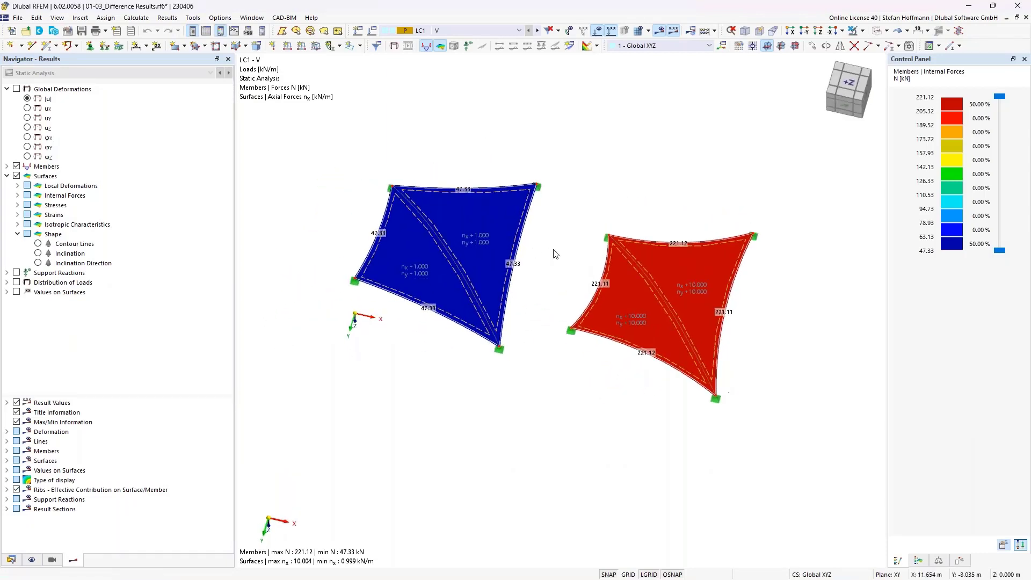
pyautogui.scroll(2, 554, 252)
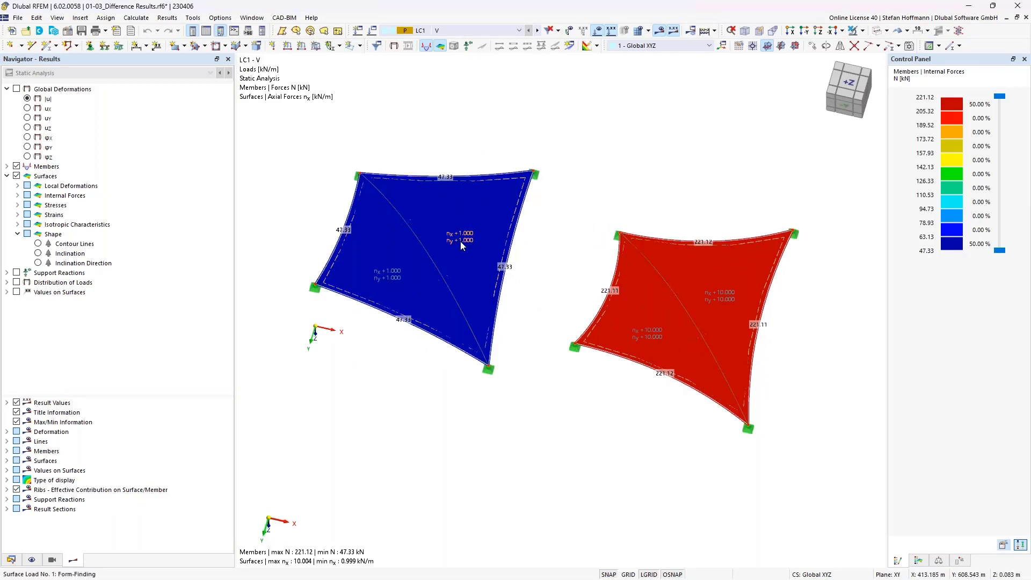
# Hide the member results, check the surface axial forces nx, and display the surface shape contour lines on both membranes from the side.
pyautogui.moveTo(710, 309)
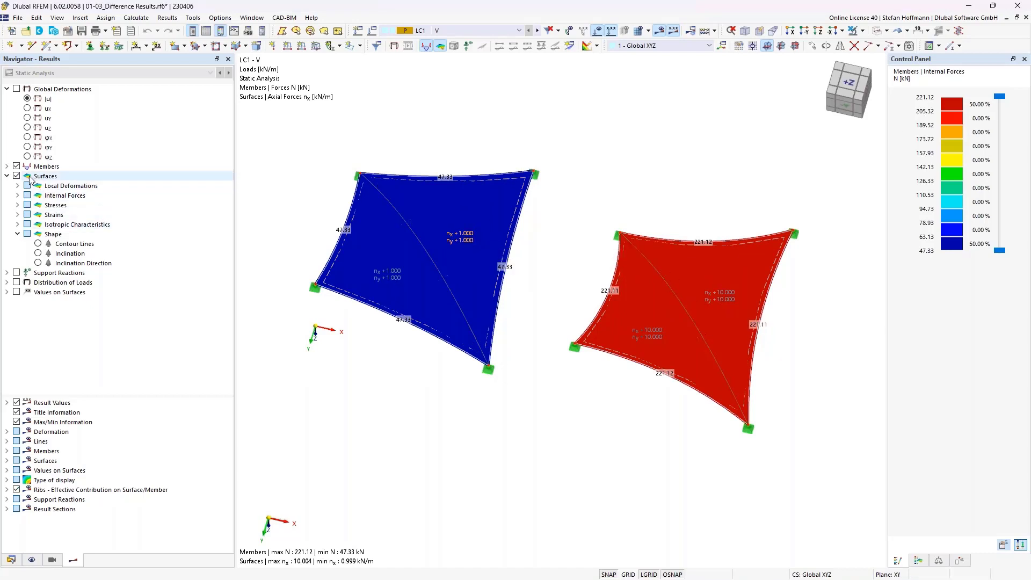
pyautogui.click(16, 166)
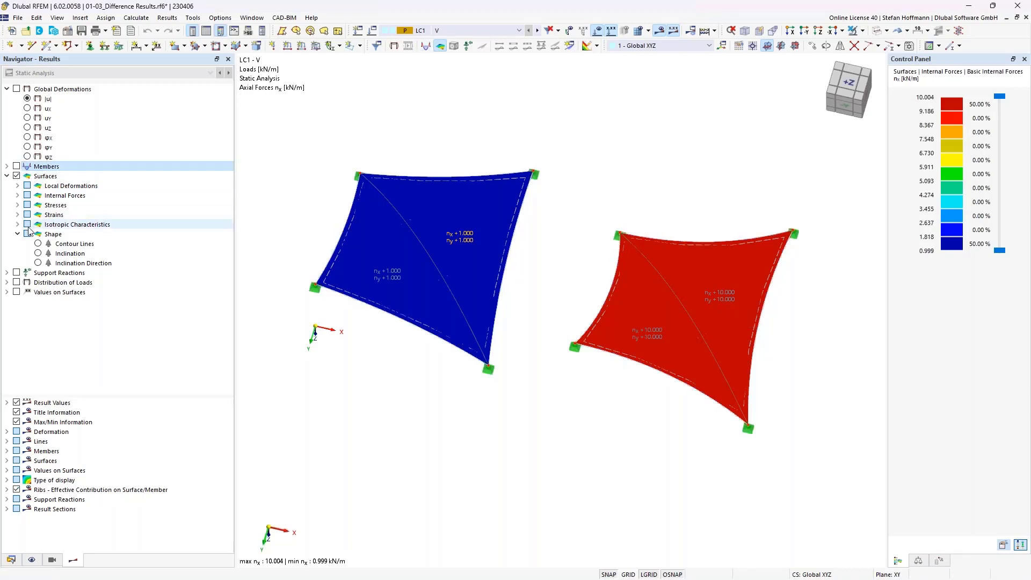
pyautogui.click(17, 195)
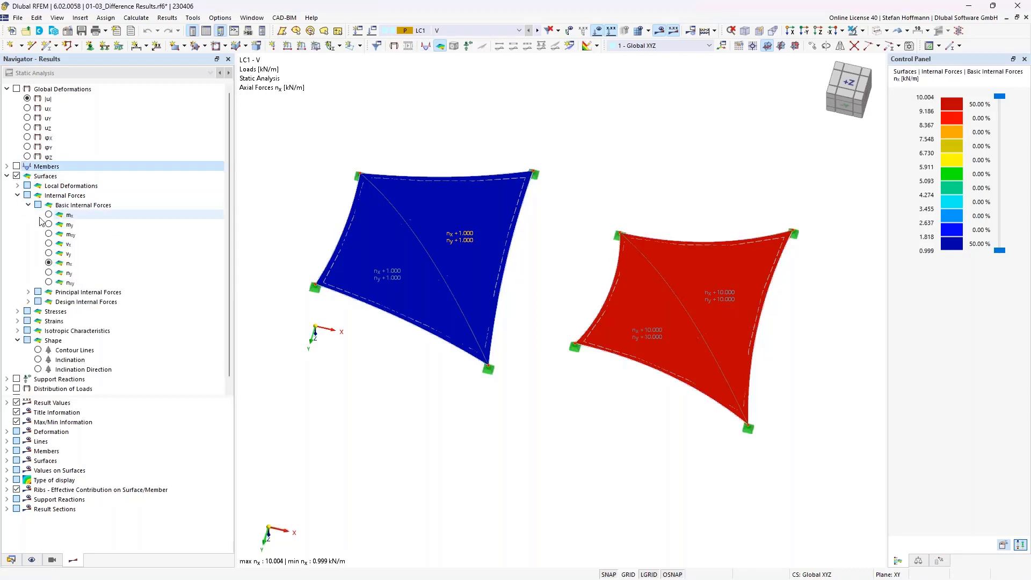
pyautogui.click(48, 263)
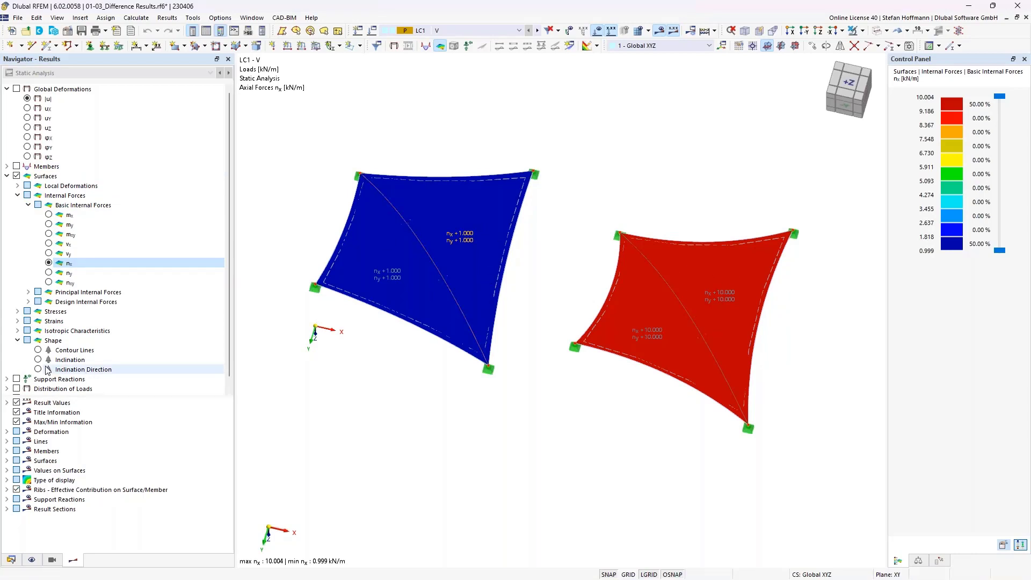
pyautogui.click(39, 350)
pyautogui.keyDown('ctrl'); pyautogui.moveTo(668, 325); pyautogui.dragTo(718, 346, button='middle'); pyautogui.keyUp('ctrl')
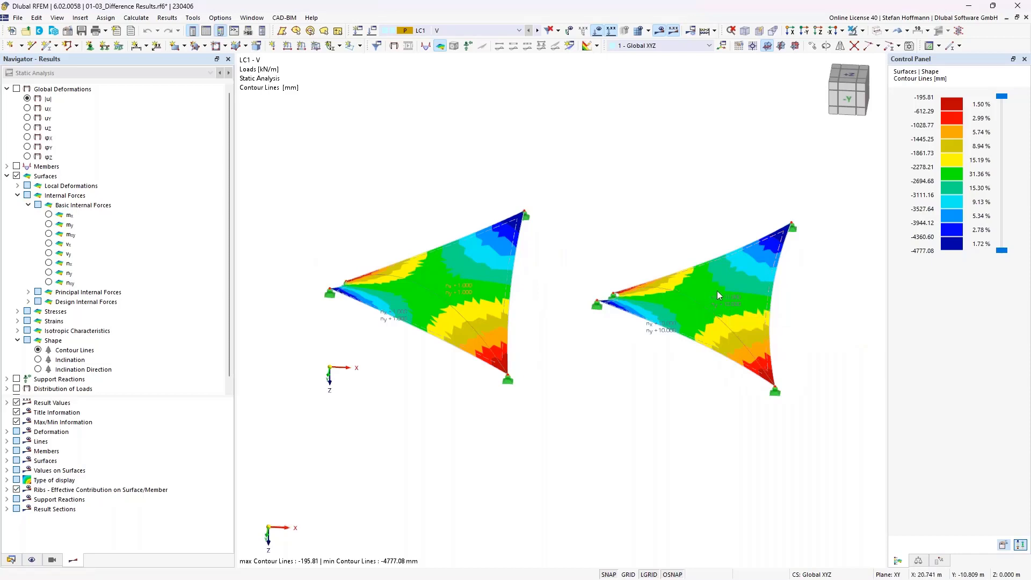
pyautogui.keyDown('ctrl'); pyautogui.moveTo(710, 295); pyautogui.dragTo(683, 288, button='middle'); pyautogui.keyUp('ctrl')
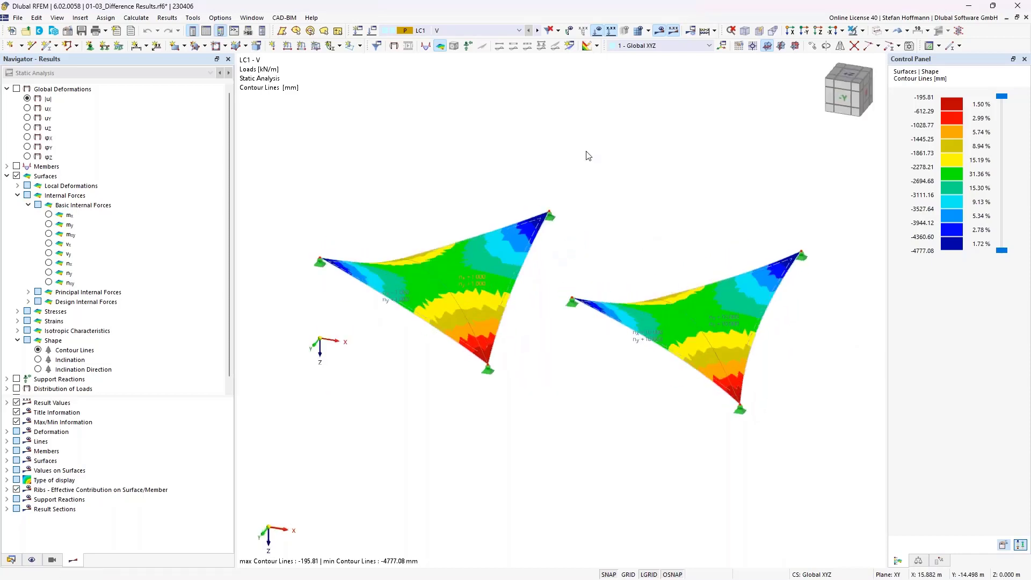
# Switch to load case LC2 and inspect the surface load's parameters on the first membrane without changing them.
pyautogui.click(394, 31)
pyautogui.click(424, 51)
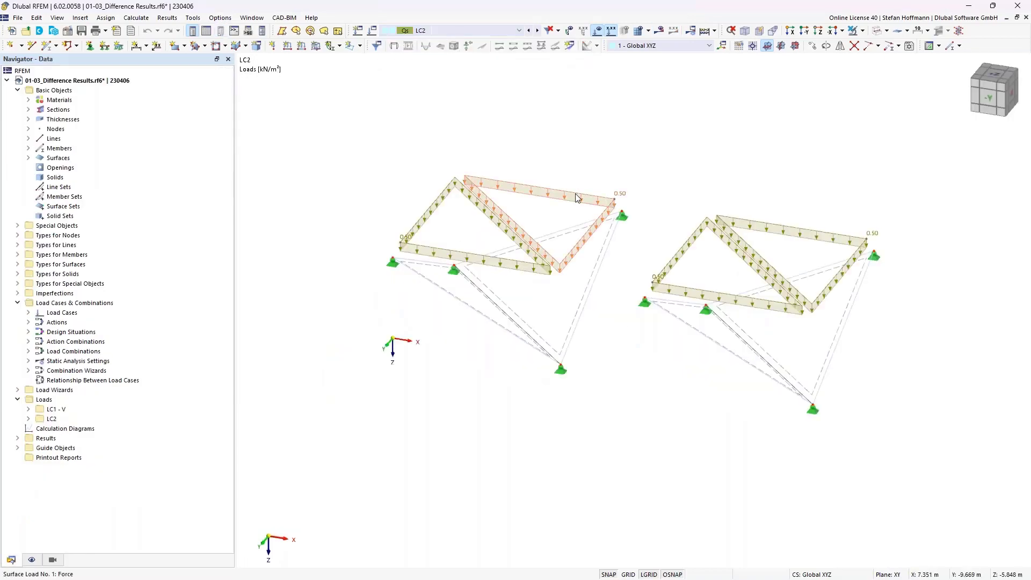
pyautogui.doubleClick(576, 197)
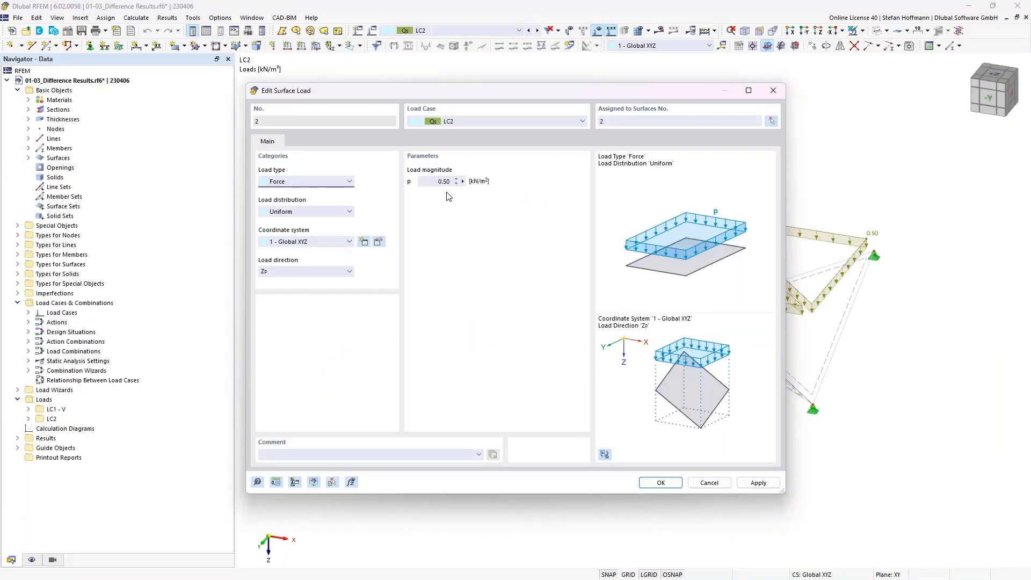
pyautogui.press('Escape')
# Switch to load combination CO1 and review its settings, including the initial state considered from LC1 - V, leaving them unchanged.
pyautogui.click(453, 32)
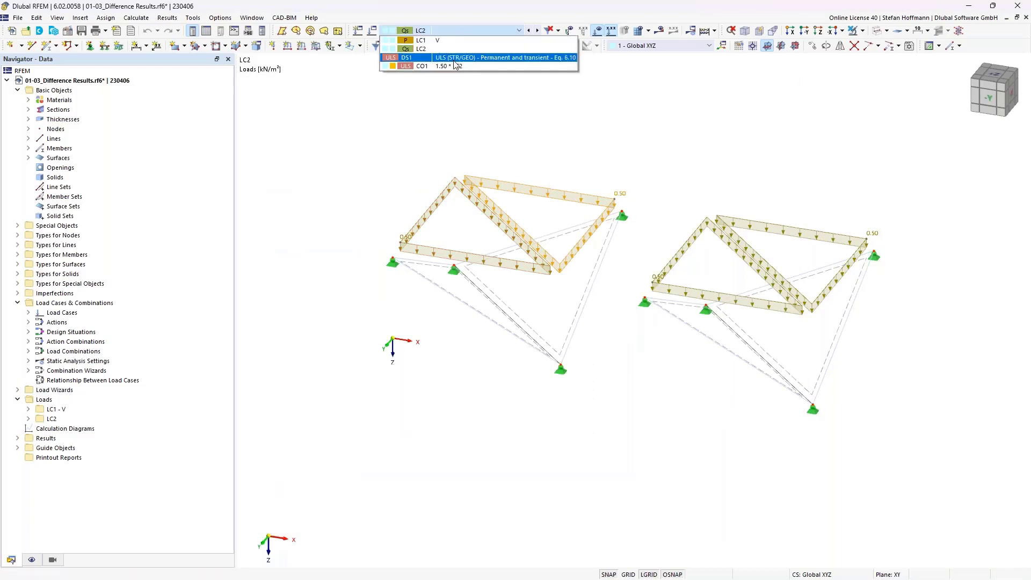
pyautogui.click(454, 66)
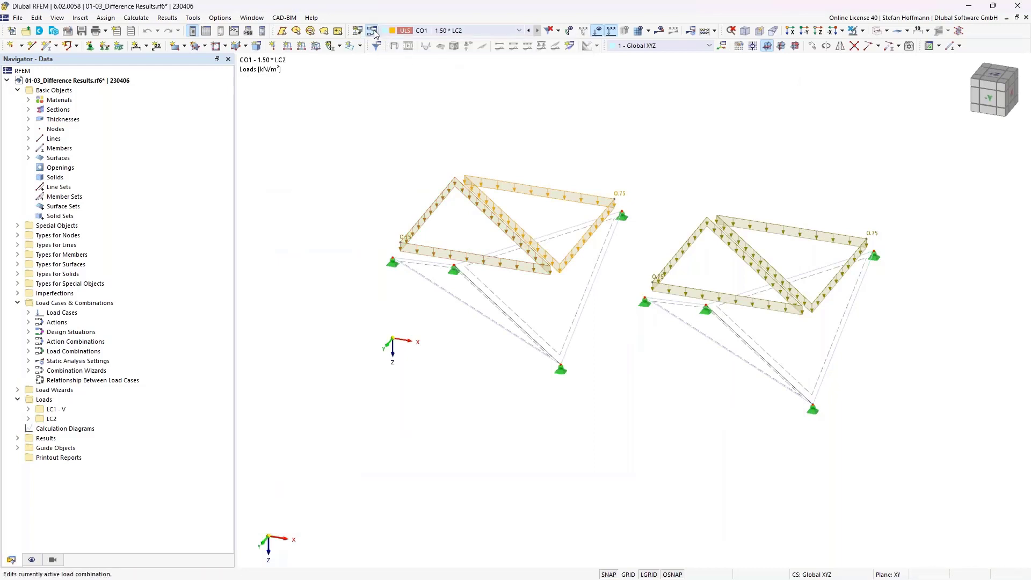
pyautogui.click(374, 38)
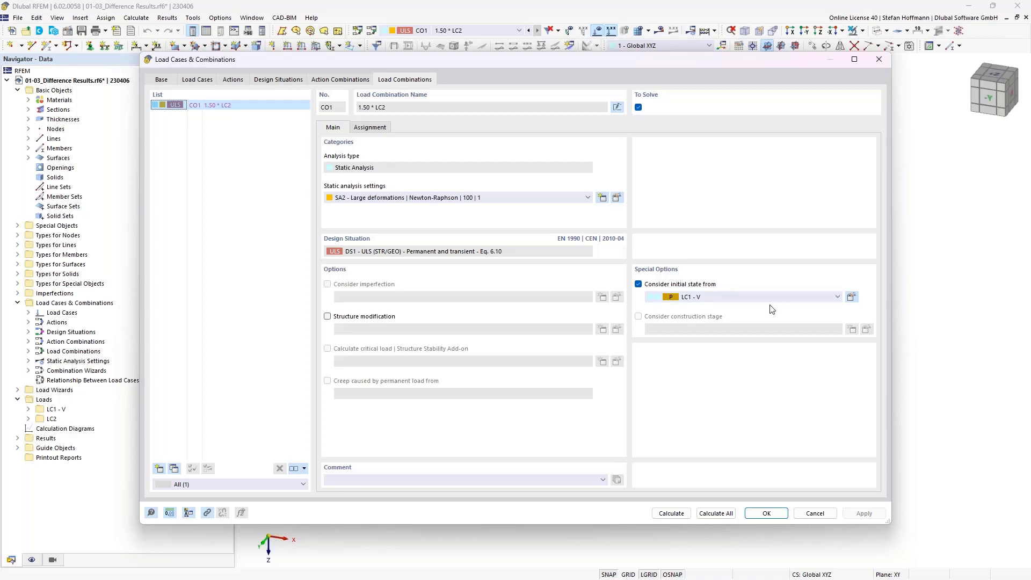
pyautogui.click(851, 298)
pyautogui.click(393, 194)
pyautogui.click(393, 194)
pyautogui.click(675, 148)
pyautogui.press('Escape')
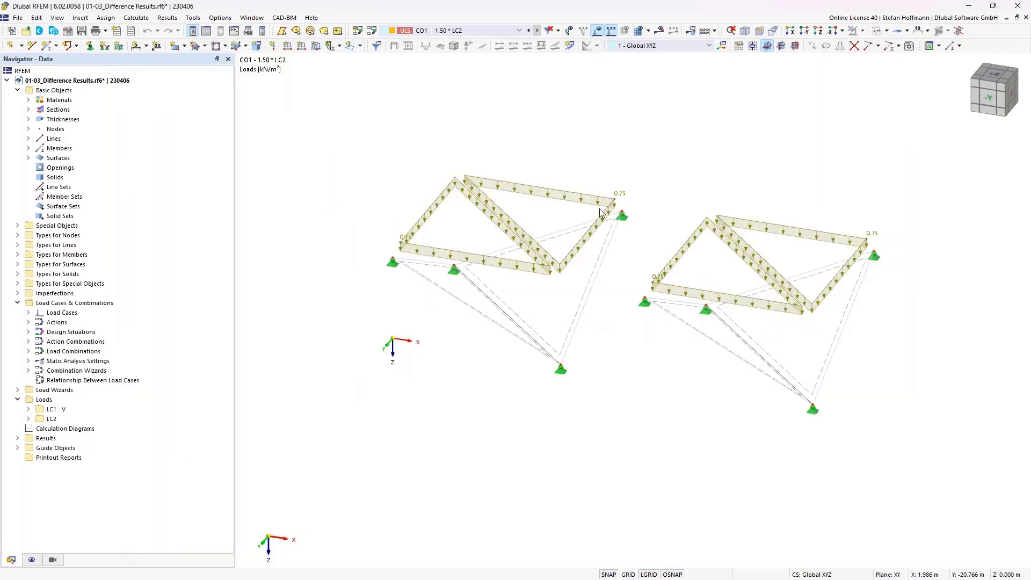
# Calculate load combination CO1 and show its contour lines as Differences to initial state with the loads hidden.
pyautogui.moveTo(609, 215)
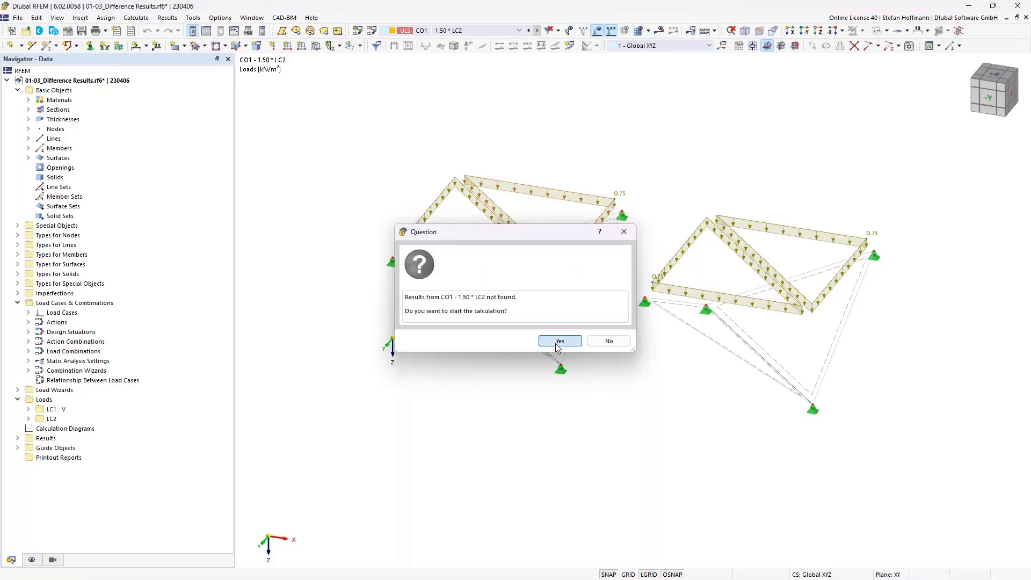
pyautogui.click(559, 340)
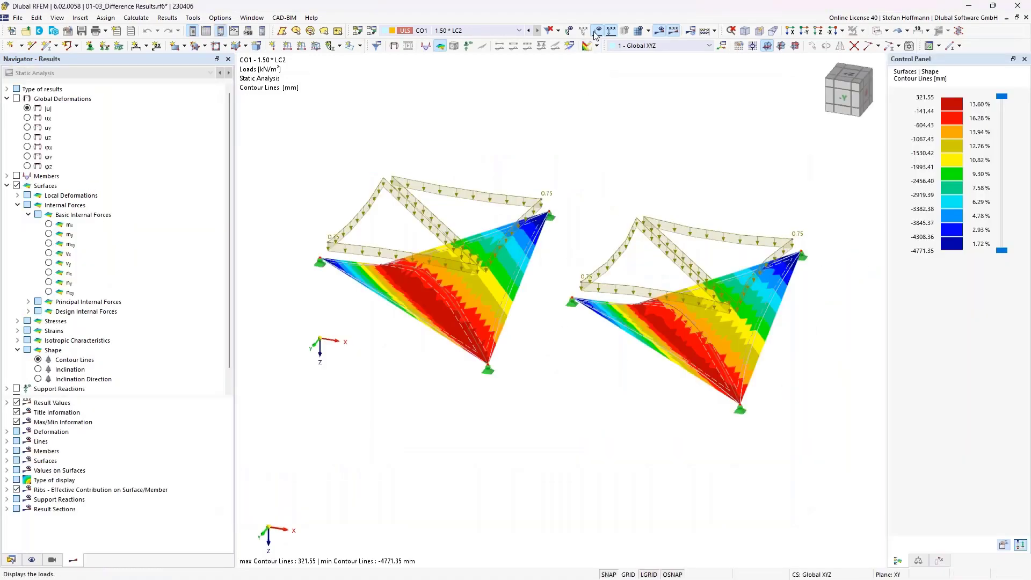
pyautogui.click(585, 46)
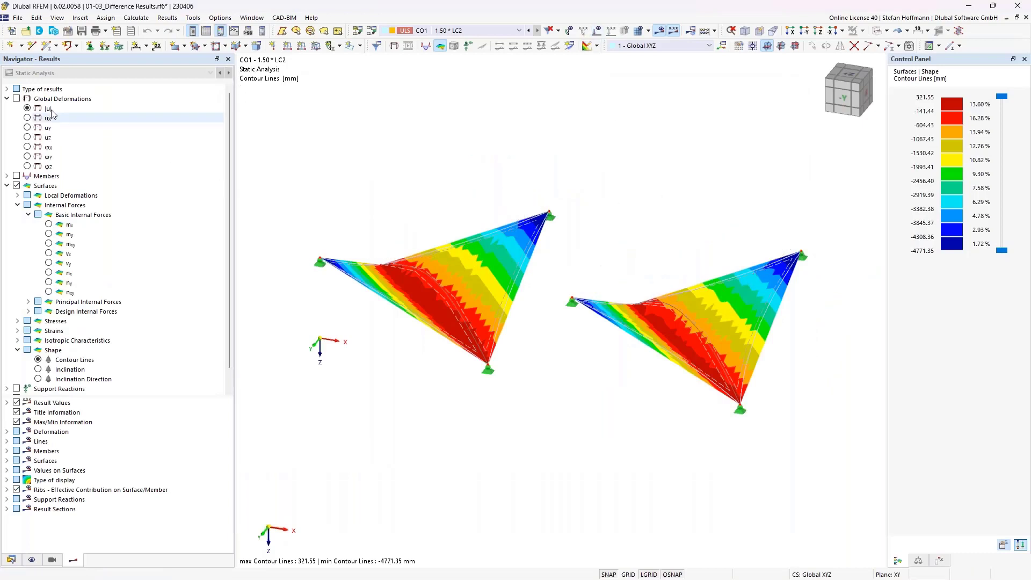
pyautogui.click(6, 88)
pyautogui.click(27, 108)
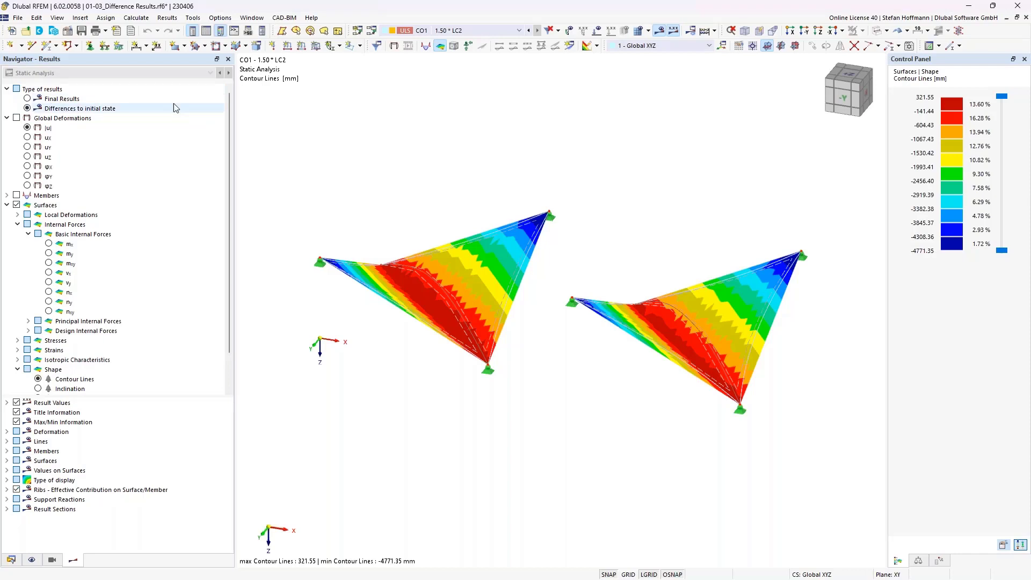
# Restore the two minimized 01-03_Difference Results windows and tile all three windows horizontally.
pyautogui.click(251, 18)
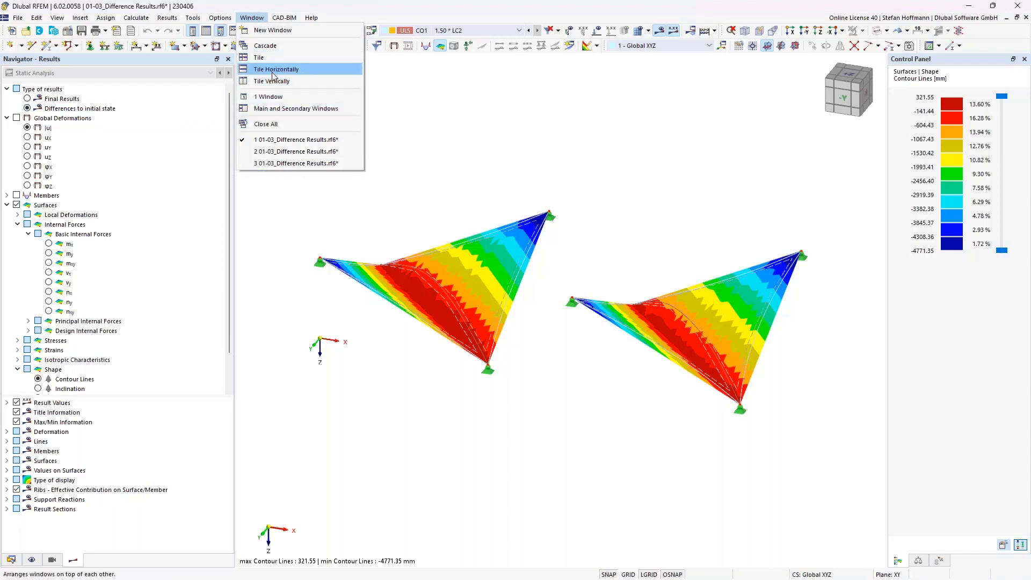
pyautogui.click(273, 76)
pyautogui.click(243, 18)
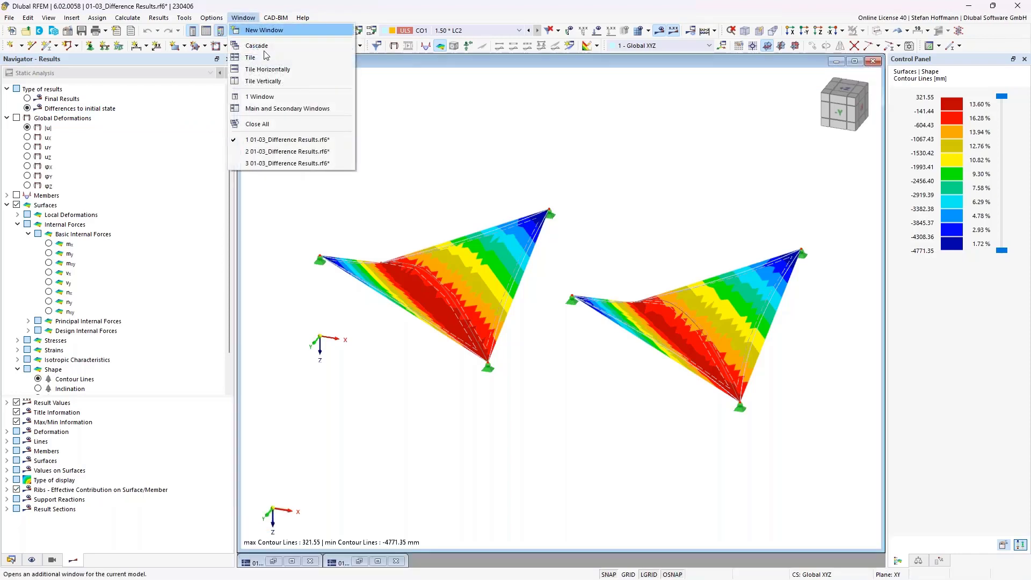
pyautogui.click(271, 81)
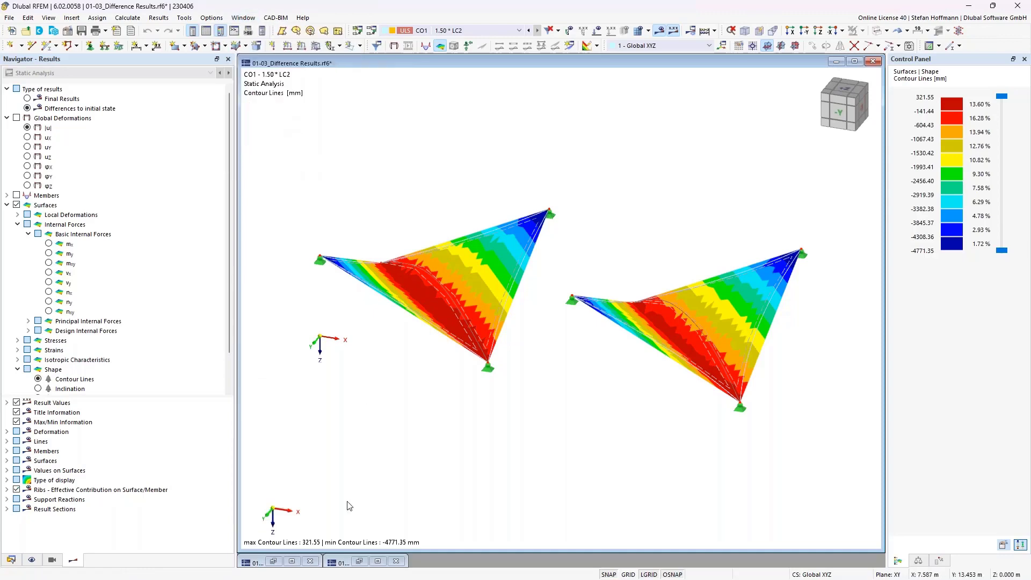
pyautogui.click(329, 560)
pyautogui.click(359, 561)
pyautogui.click(273, 561)
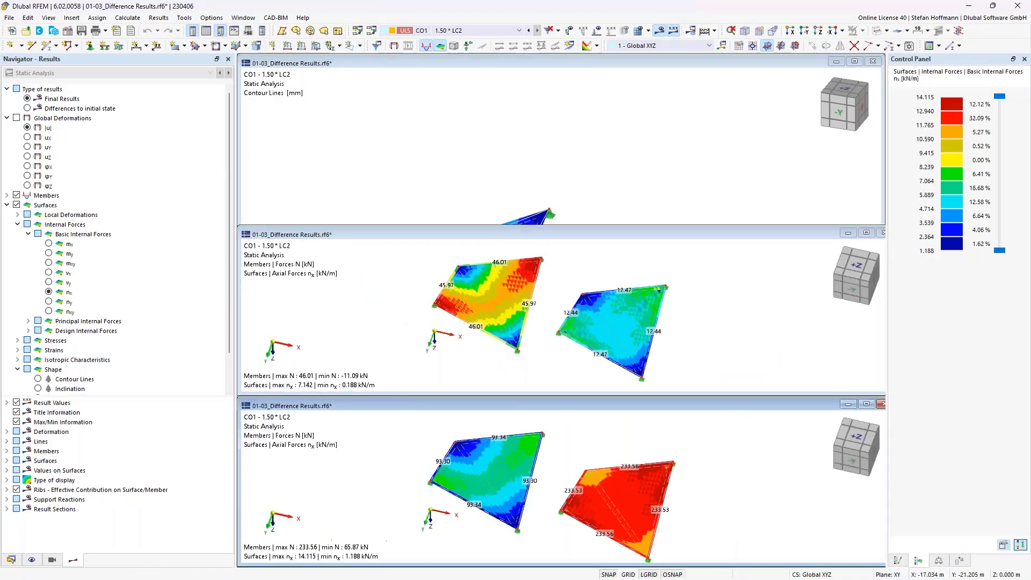
pyautogui.click(243, 17)
pyautogui.click(267, 69)
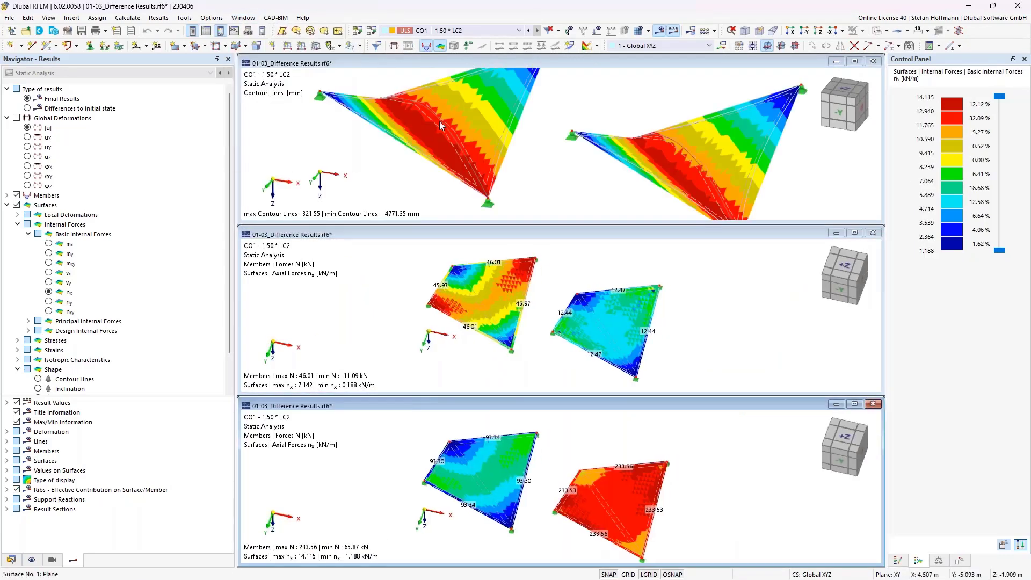
# Switch the final-results view and the contour-line view to load case LC1 - V, fitting both membranes into the contour-line view.
pyautogui.click(472, 30)
pyautogui.click(479, 48)
pyautogui.click(526, 143)
pyautogui.click(475, 31)
pyautogui.click(476, 49)
pyautogui.moveTo(503, 143); pyautogui.dragTo(537, 157, button='middle')
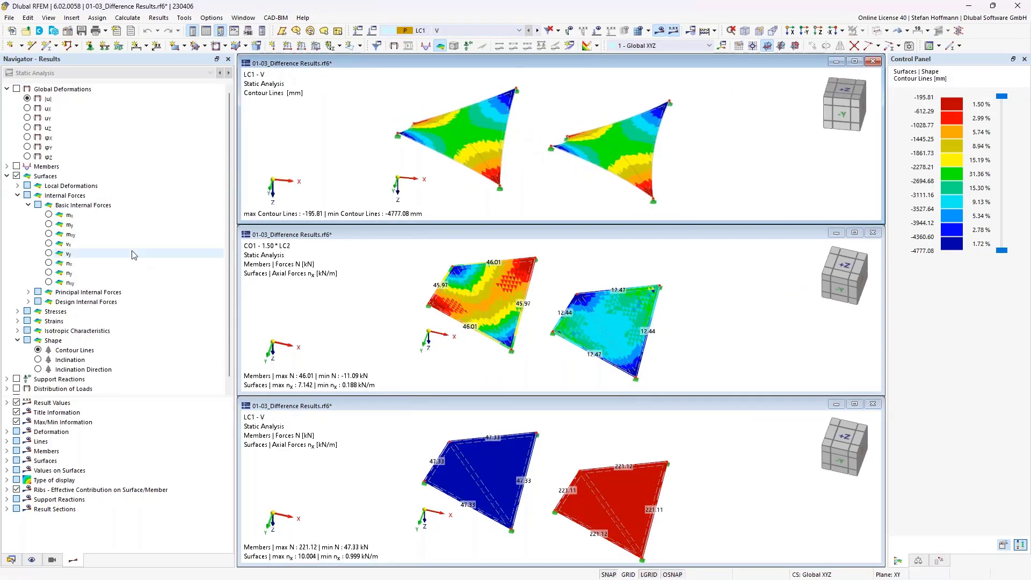
# Replace the contour lines with surface axial forces nx and add the member axial forces N in that LC1 - V view.
pyautogui.click(49, 264)
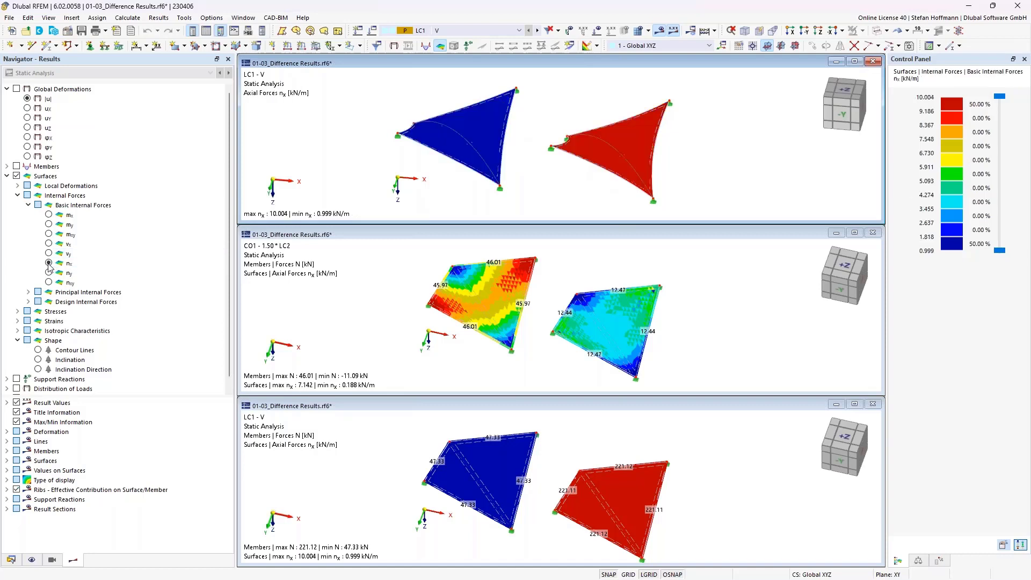
pyautogui.click(7, 166)
pyautogui.click(18, 185)
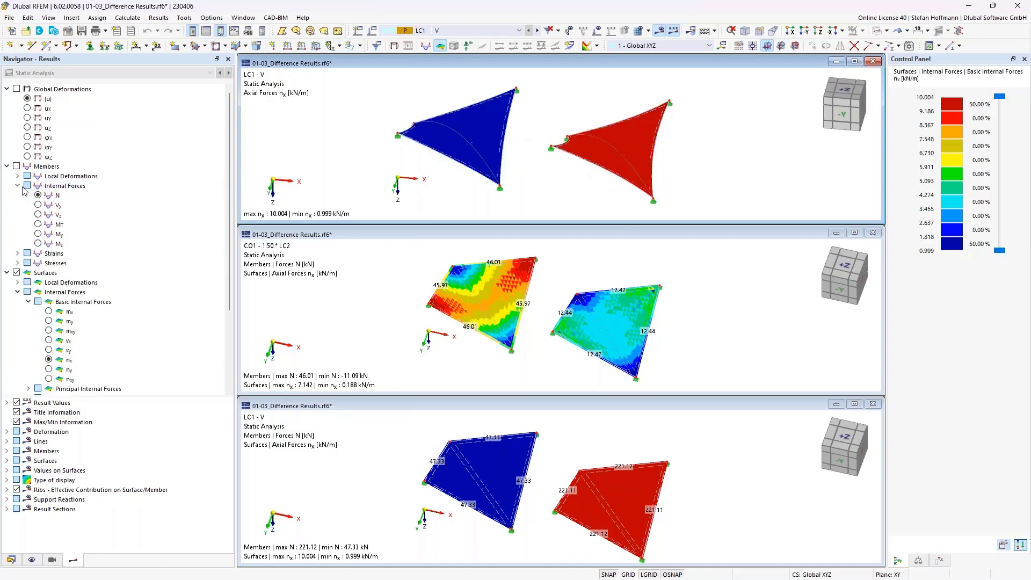
pyautogui.click(38, 196)
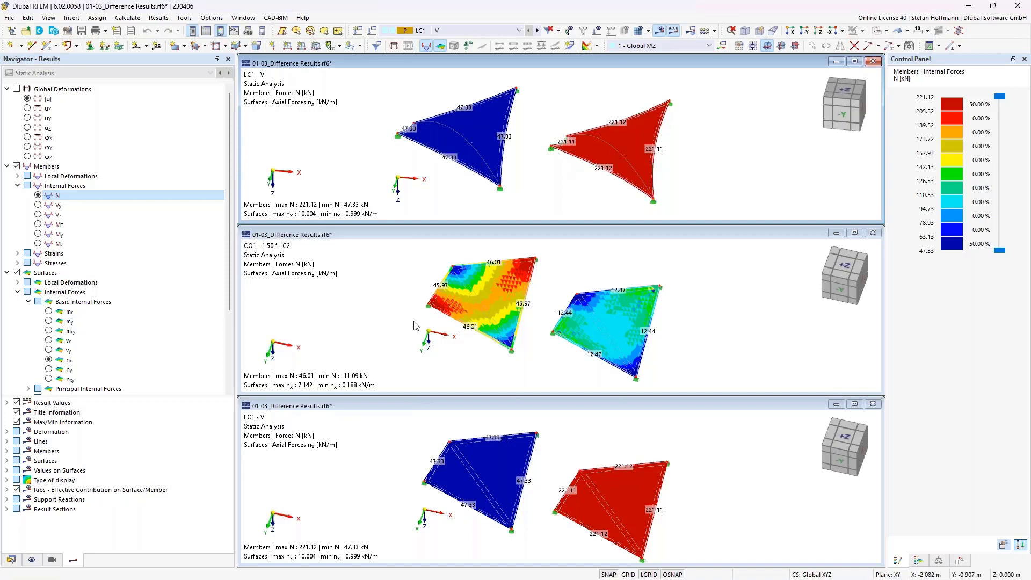
# In the CO1 view with Differences to initial state, hide the member results and display the surface axial forces ny.
pyautogui.click(414, 325)
pyautogui.click(67, 109)
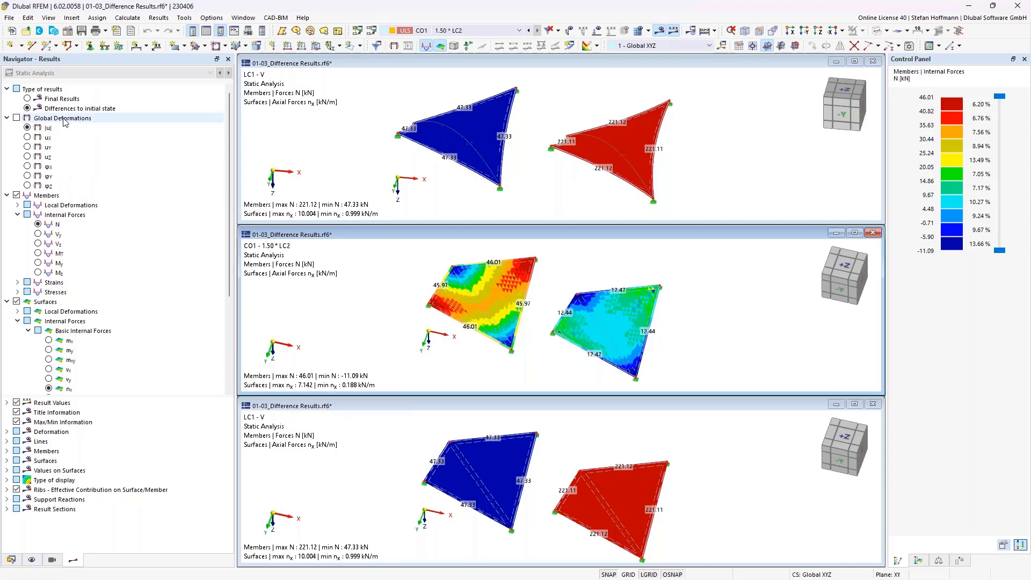
pyautogui.keyDown('ctrl'); pyautogui.moveTo(583, 320); pyautogui.dragTo(578, 298, button='middle'); pyautogui.keyUp('ctrl')
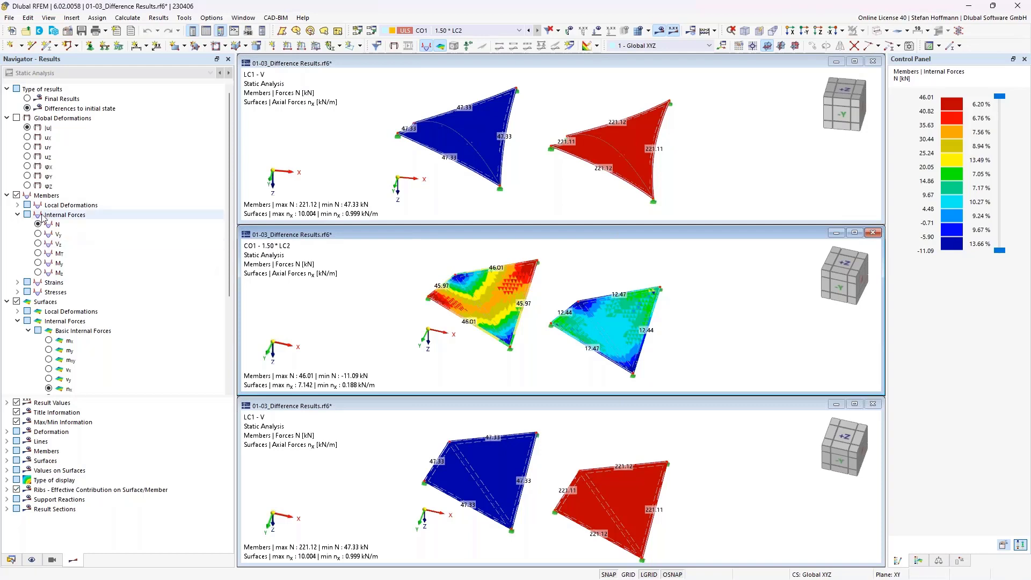
pyautogui.click(16, 195)
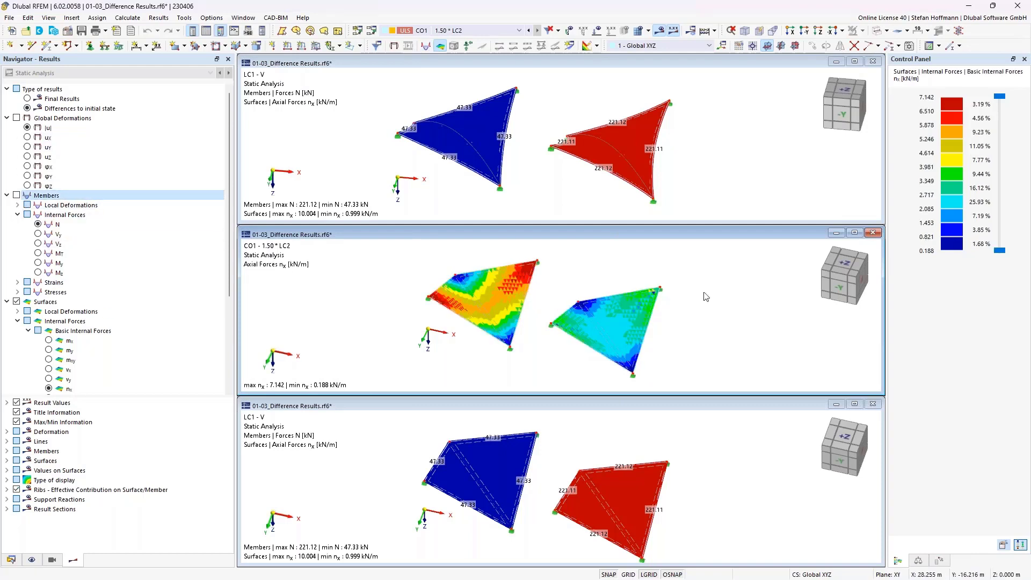
pyautogui.scroll(-1, 51, 382)
pyautogui.click(48, 370)
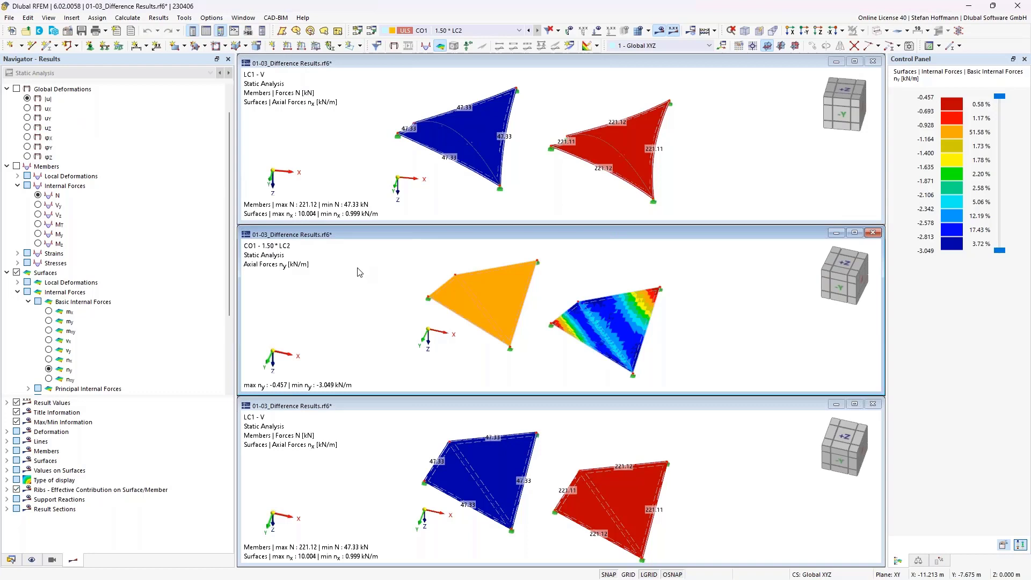
# Switch the lowest of the three model views to load combination CO1 with Final Results and return to the differences view.
pyautogui.click(367, 181)
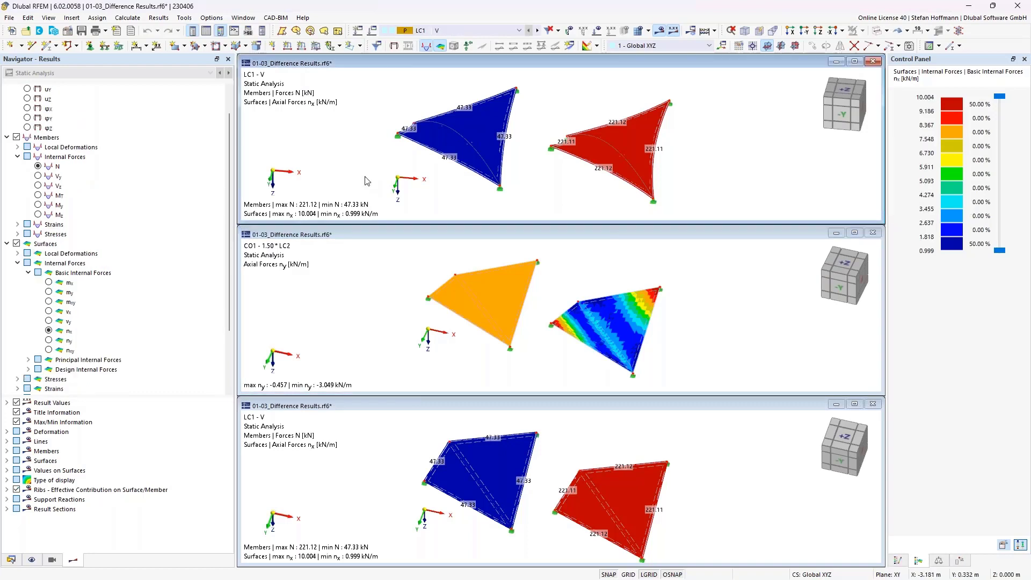
pyautogui.click(333, 252)
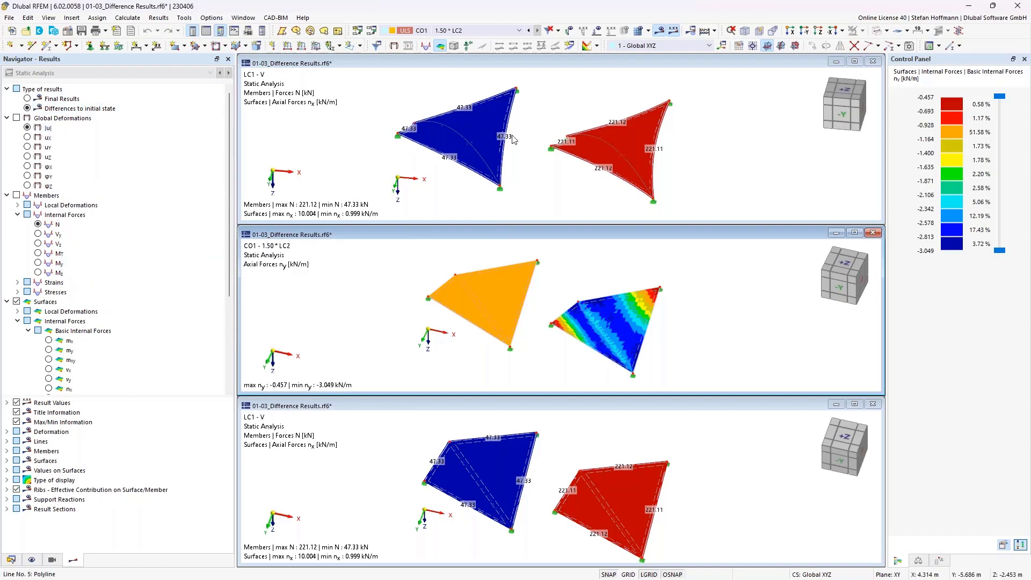
pyautogui.click(388, 447)
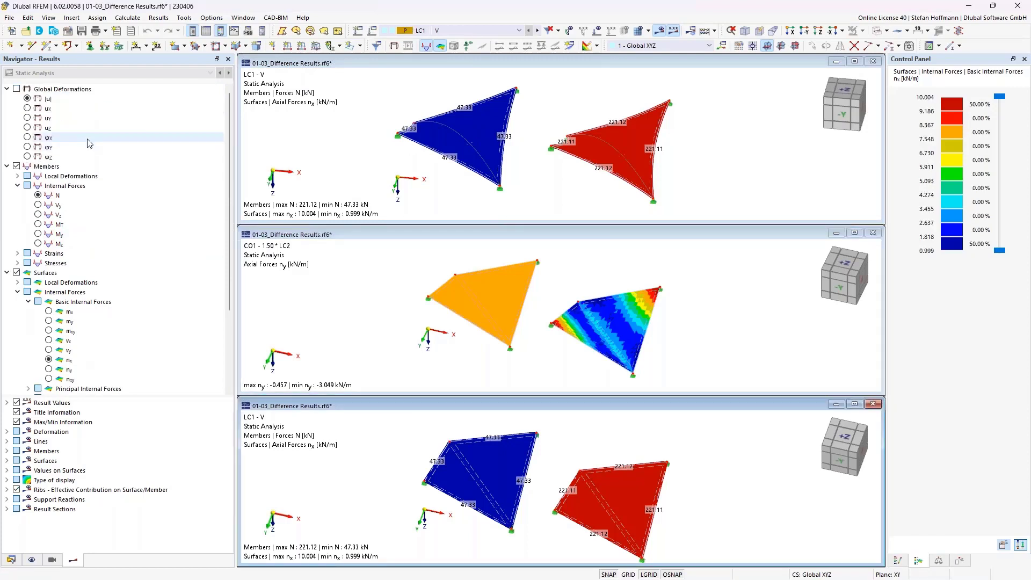
pyautogui.click(432, 34)
pyautogui.click(441, 68)
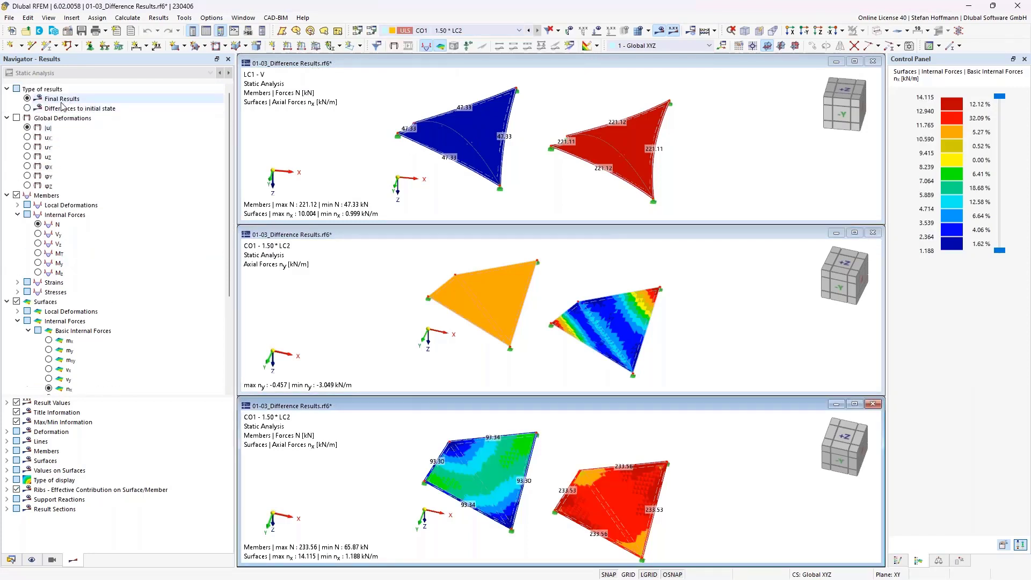
pyautogui.click(28, 98)
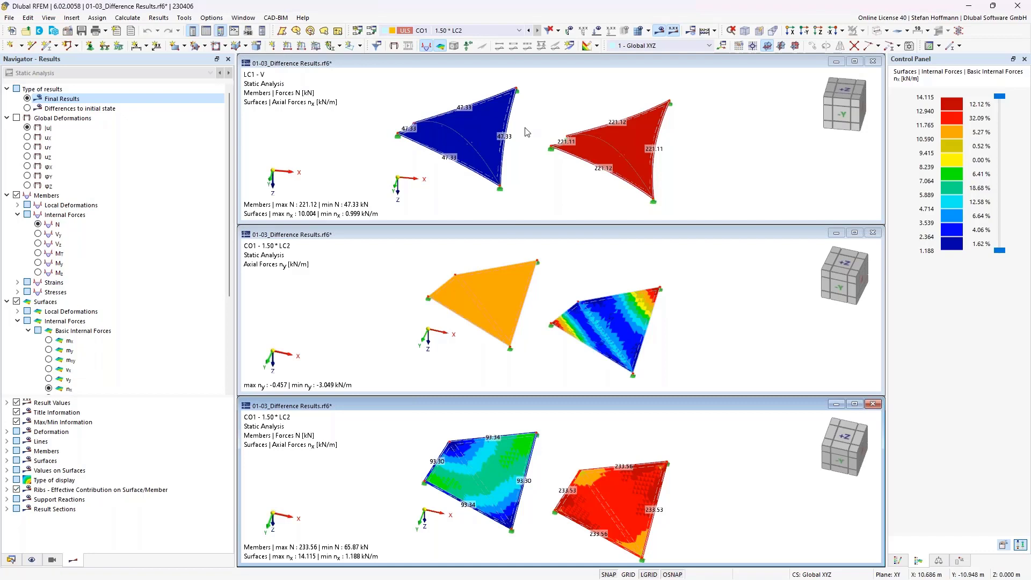
pyautogui.click(346, 344)
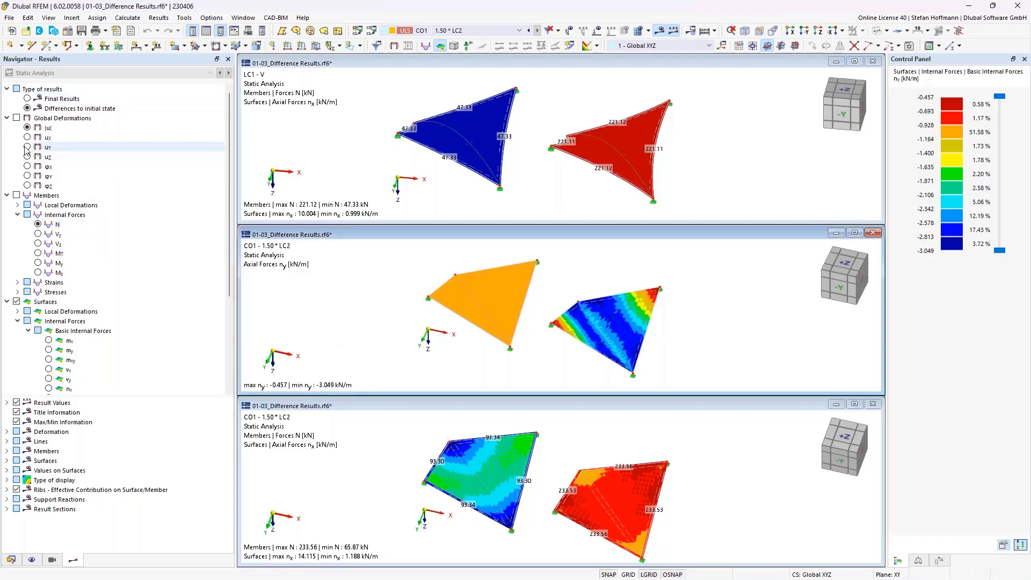
# Show the member axial forces N in the CO1 differences view and close all three windows of the difference results model.
pyautogui.click(38, 225)
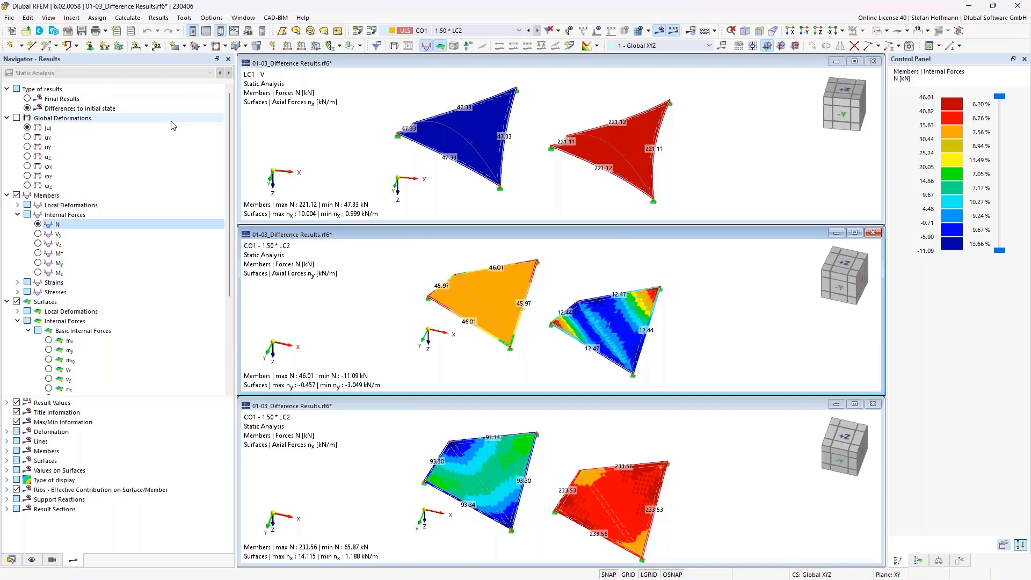
pyautogui.click(872, 61)
pyautogui.click(873, 233)
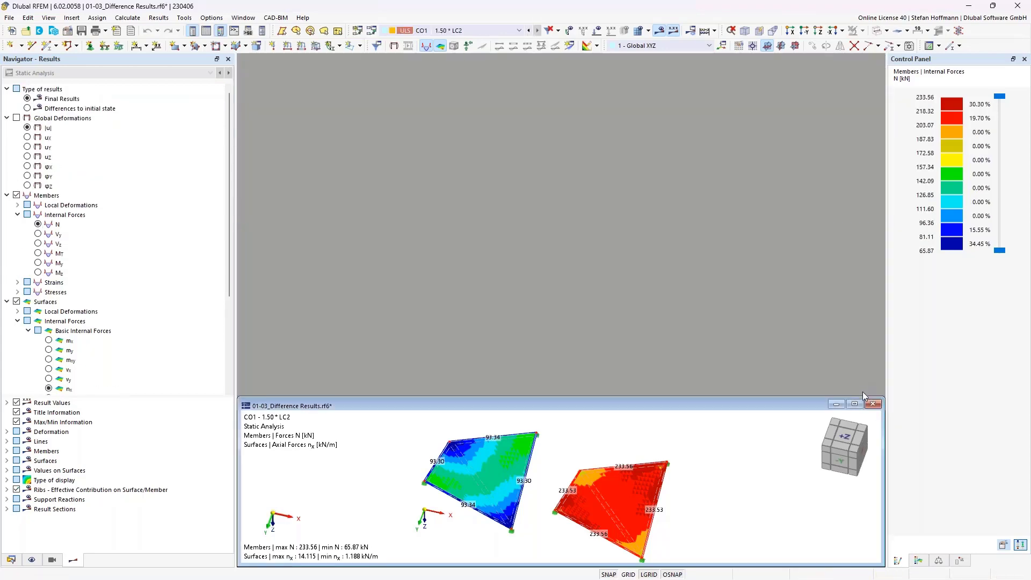
pyautogui.click(873, 406)
pyautogui.click(561, 341)
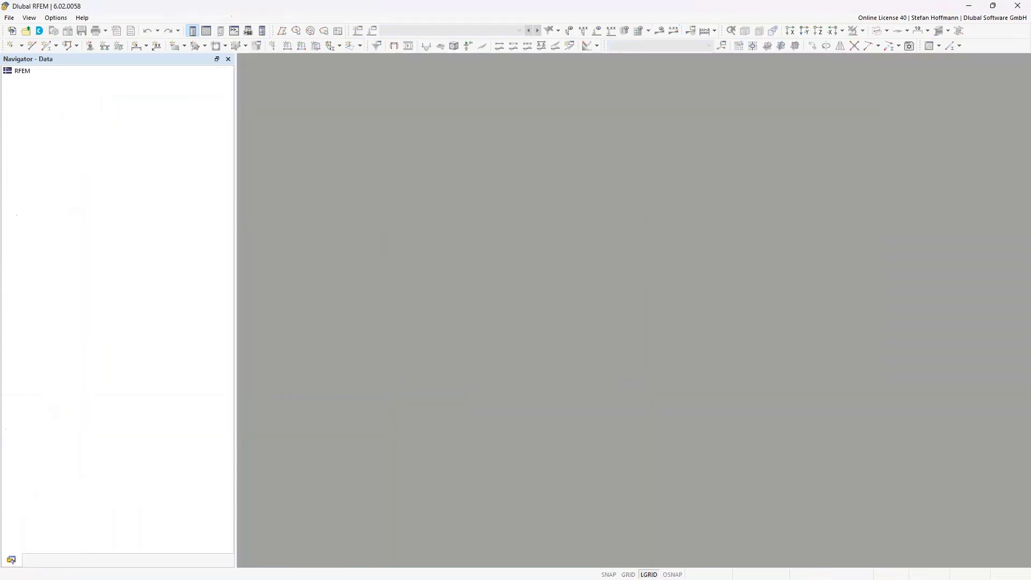
# Open the model 01-04_Member set load.rf6 and look over the form-finding loads on its two groups of cables.
pyautogui.moveTo(188, 264); pyautogui.dragTo(413, 273)
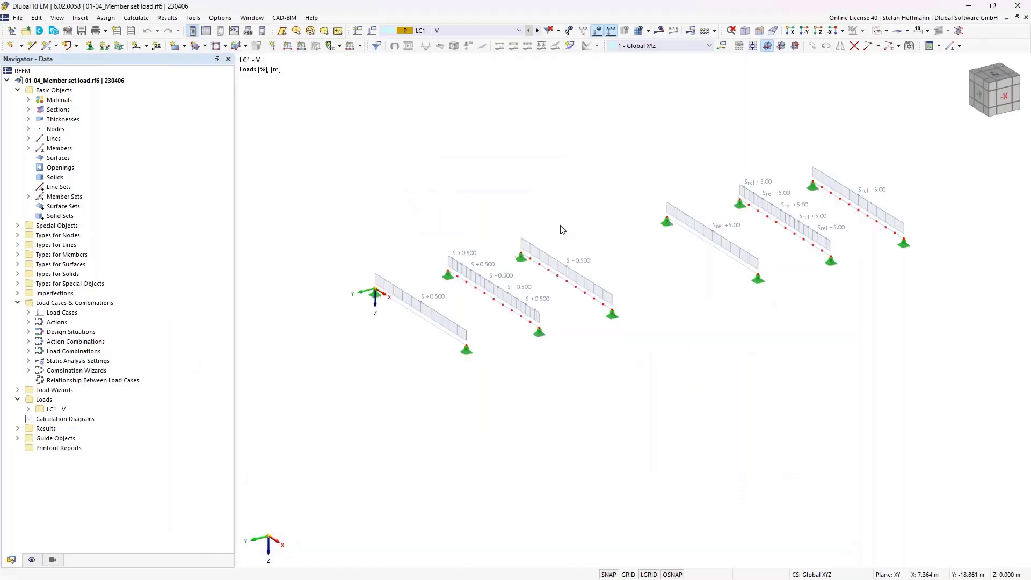
pyautogui.keyDown('ctrl'); pyautogui.moveTo(618, 218); pyautogui.dragTo(550, 241, button='middle'); pyautogui.keyUp('ctrl')
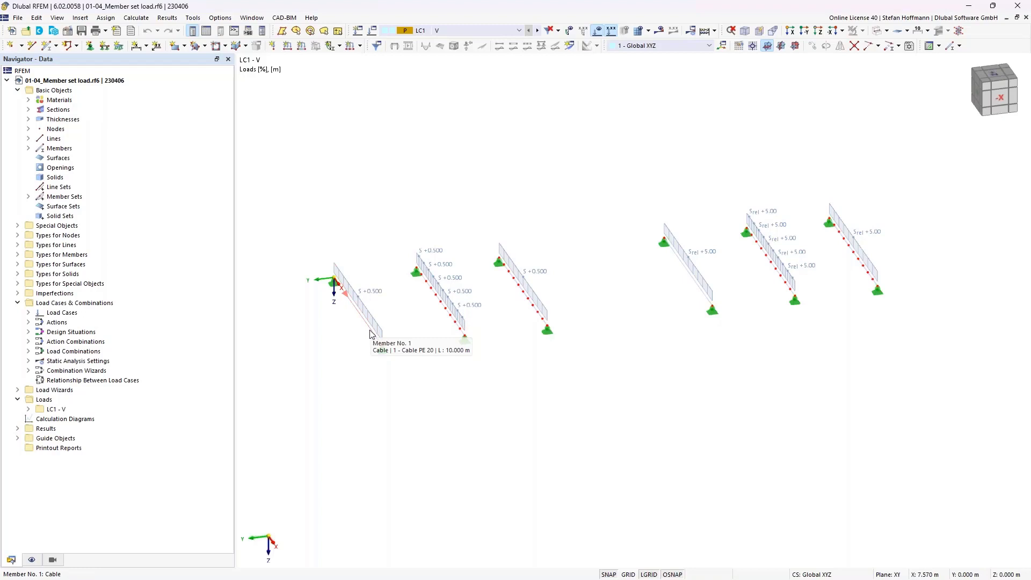
pyautogui.scroll(3, 417, 322)
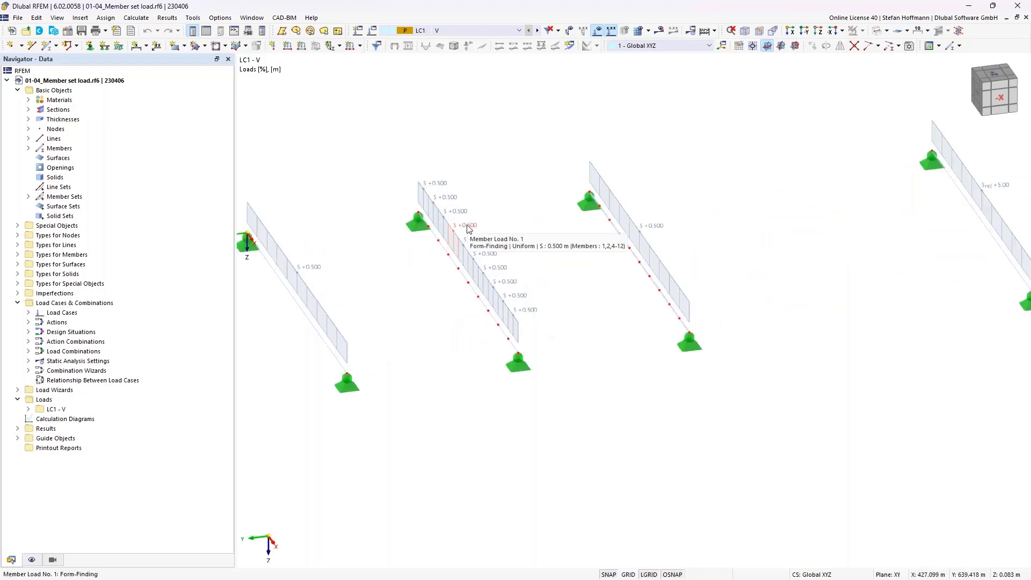
pyautogui.scroll(-3, 466, 227)
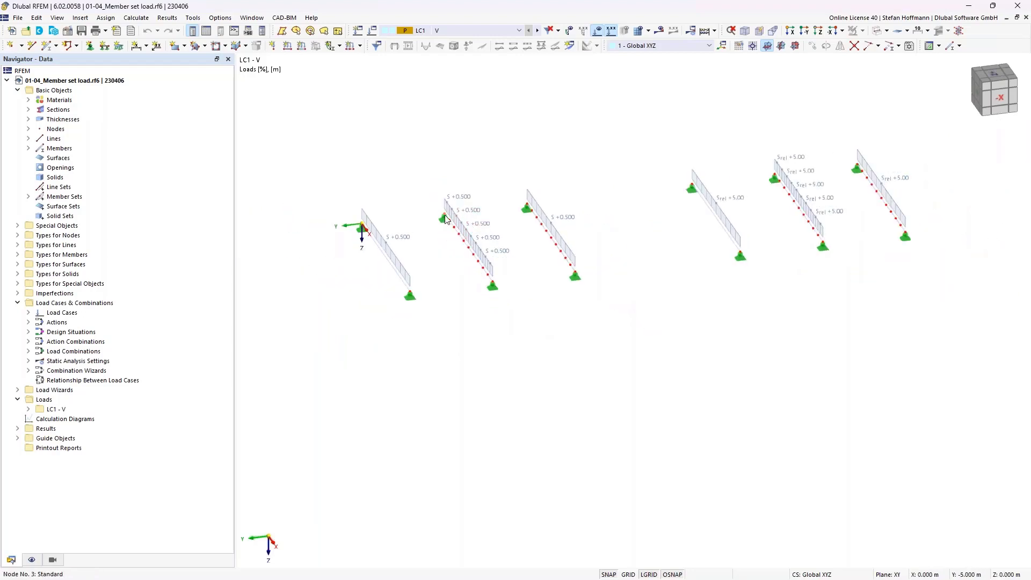
pyautogui.scroll(3, 468, 220)
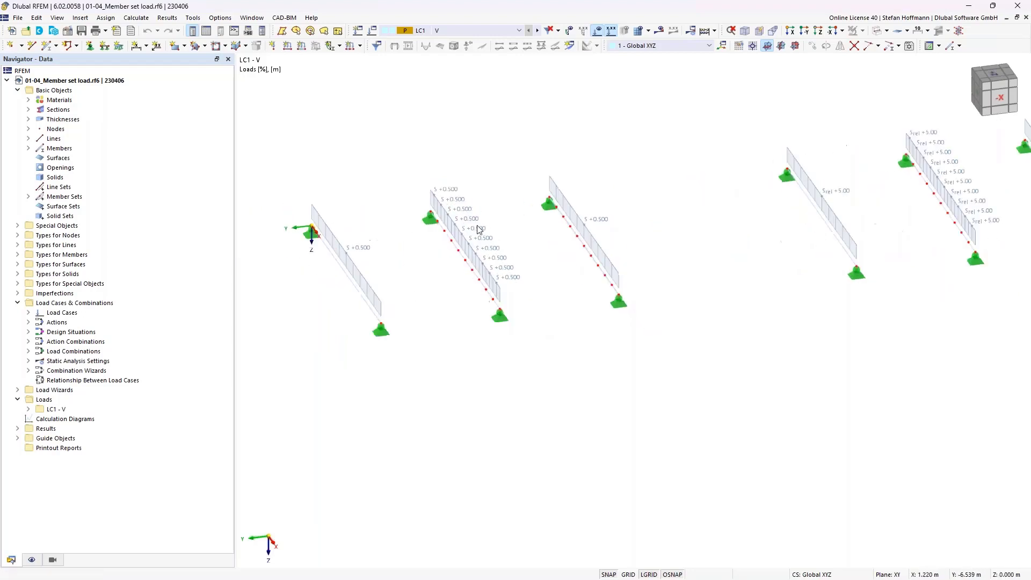
# Inspect the target sag definition in the form-finding member load on the segmented cable of the 0.500 m sag group.
pyautogui.doubleClick(465, 221)
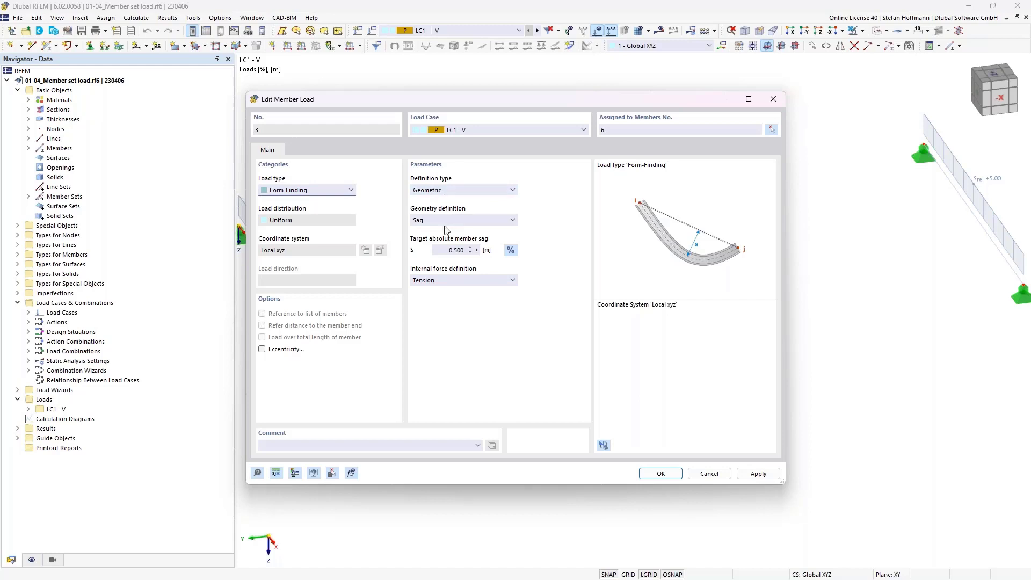
pyautogui.click(451, 249)
pyautogui.press('Return')
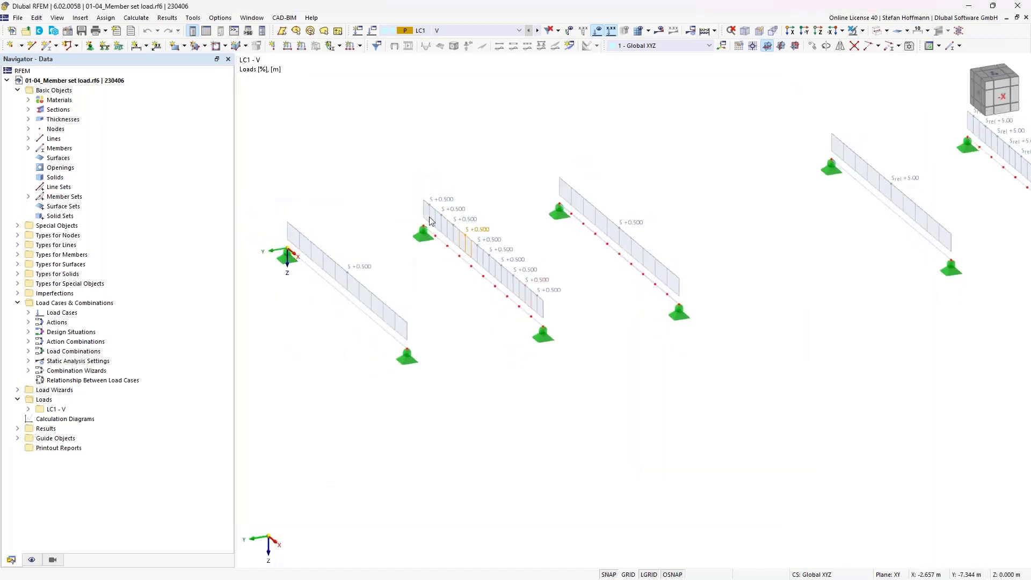
# Calculate load case LC1 - V and examine the deformed shapes of the cables with absolute sag.
pyautogui.click(660, 31)
pyautogui.click(564, 344)
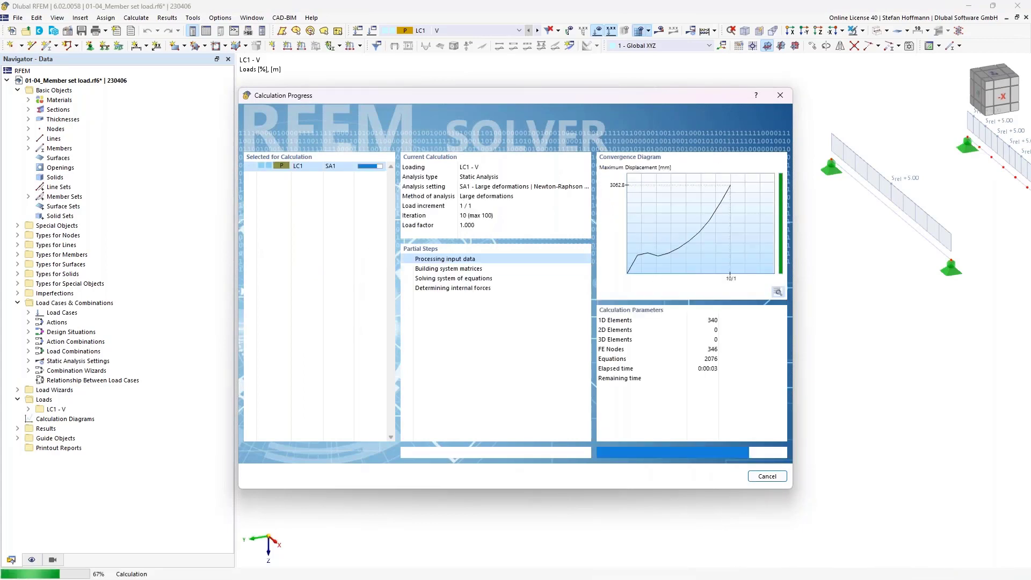
pyautogui.moveTo(482, 253); pyautogui.dragTo(413, 273, button='middle')
pyautogui.keyDown('ctrl'); pyautogui.moveTo(493, 307); pyautogui.dragTo(526, 341, button='middle'); pyautogui.keyUp('ctrl')
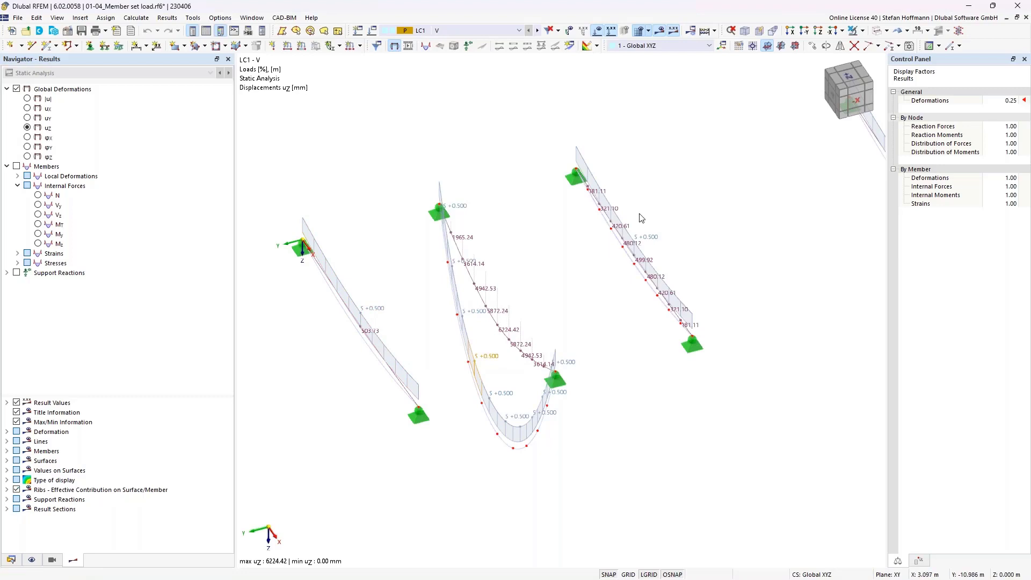
# Inspect the form-finding load on the third cable's member set and locate the New Member Set Load command.
pyautogui.doubleClick(652, 239)
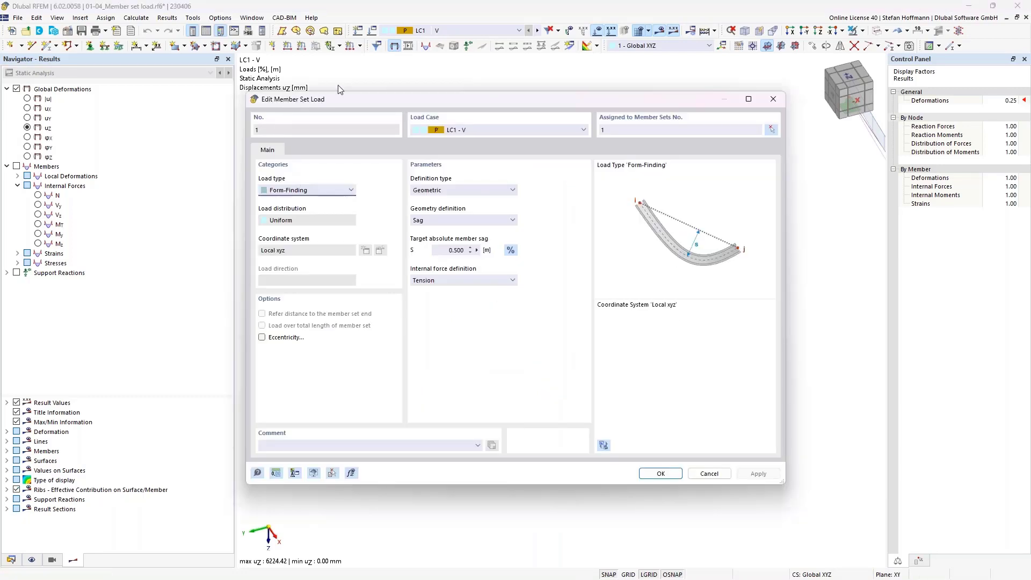
pyautogui.press('Escape')
pyautogui.click(361, 46)
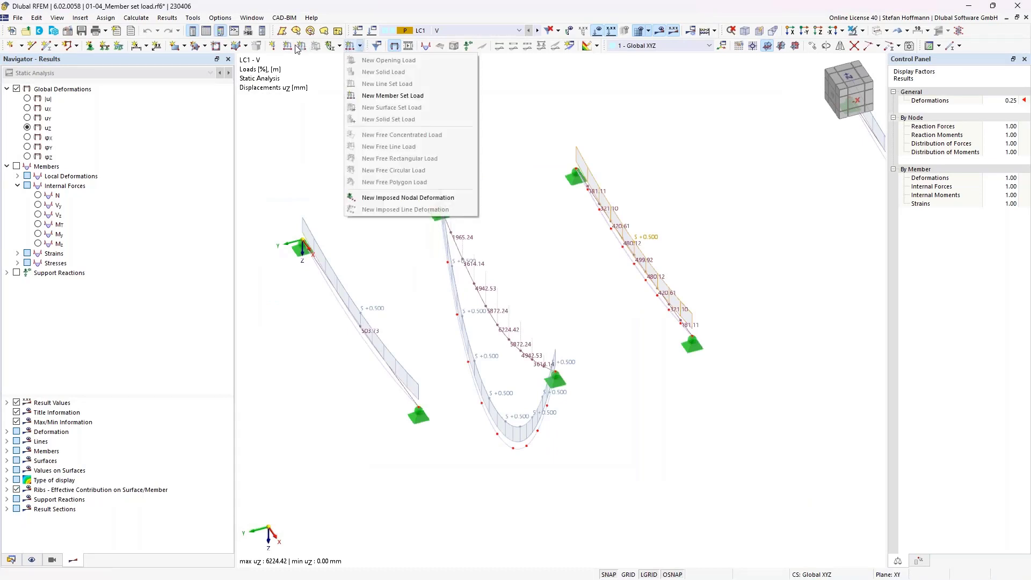
pyautogui.click(408, 100)
pyautogui.scroll(-2, 693, 183)
pyautogui.moveTo(696, 183); pyautogui.dragTo(535, 198, button='middle')
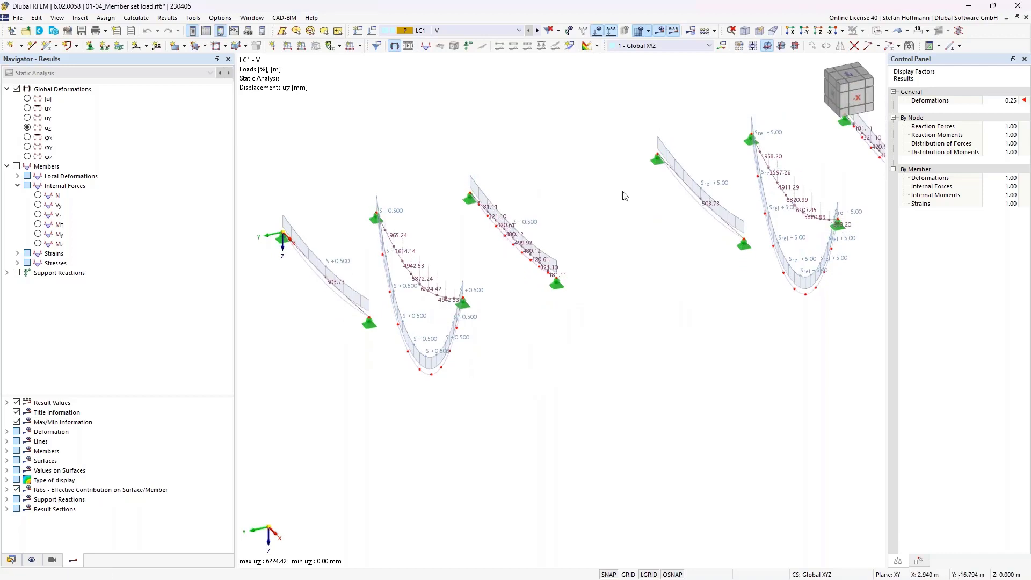
# Inspect the relative sag definition in the form-finding member load on the single-member cable of the second group.
pyautogui.moveTo(612, 198); pyautogui.dragTo(554, 235, button='middle')
pyautogui.doubleClick(553, 232)
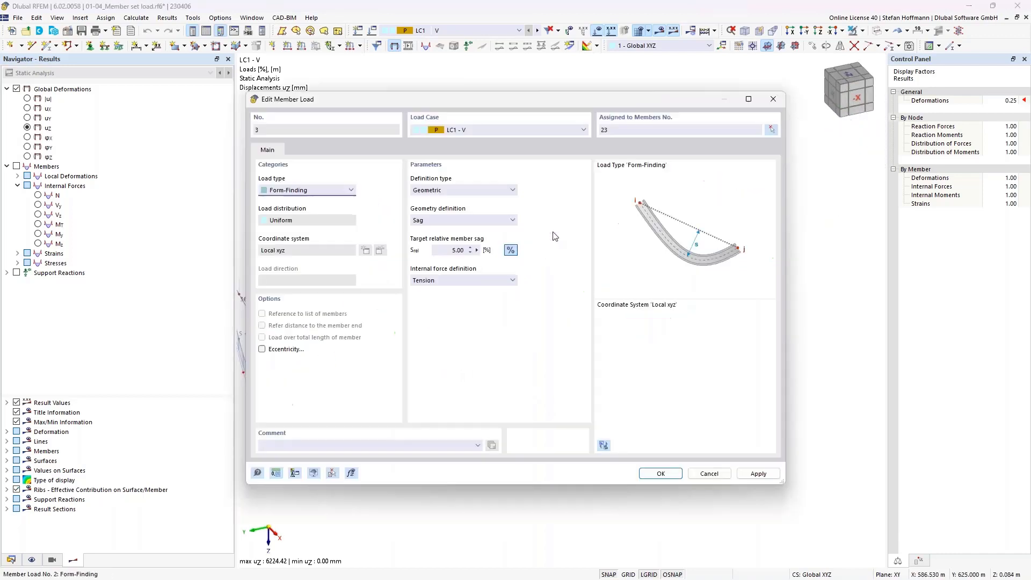
pyautogui.click(482, 247)
pyautogui.press('Return')
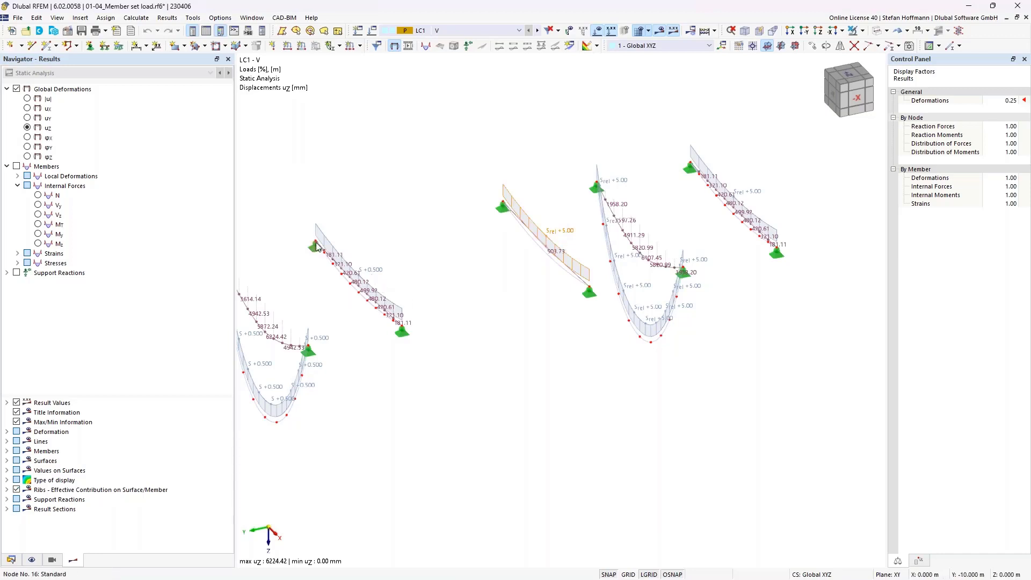
# Look up the Create Member Set command for the third cable's selected members and the matching New Member Set Load command.
pyautogui.moveTo(274, 208); pyautogui.dragTo(455, 351)
pyautogui.rightClick(374, 309)
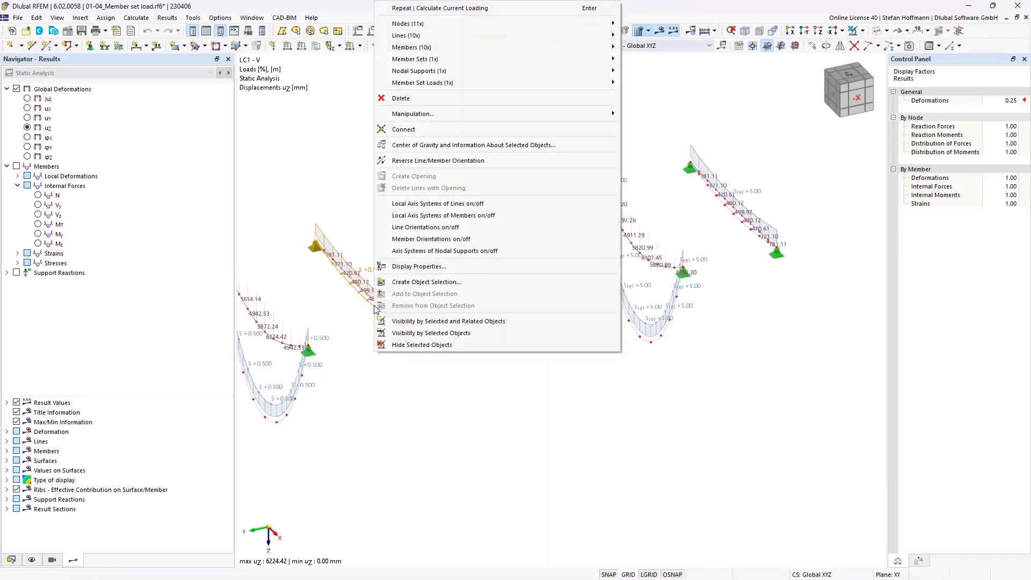
pyautogui.moveTo(590, 47)
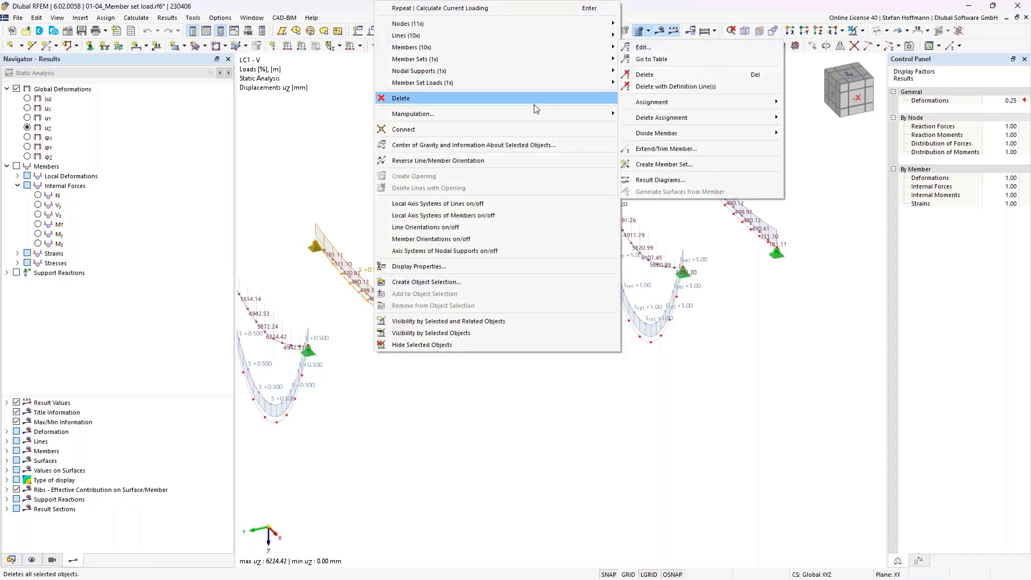
pyautogui.press('Escape')
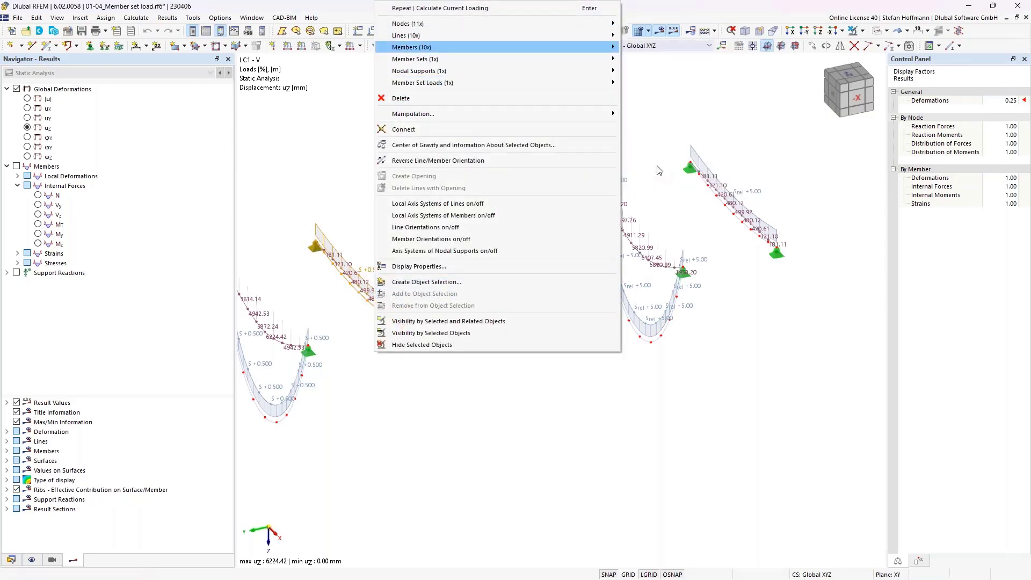
pyautogui.click(356, 115)
pyautogui.click(361, 49)
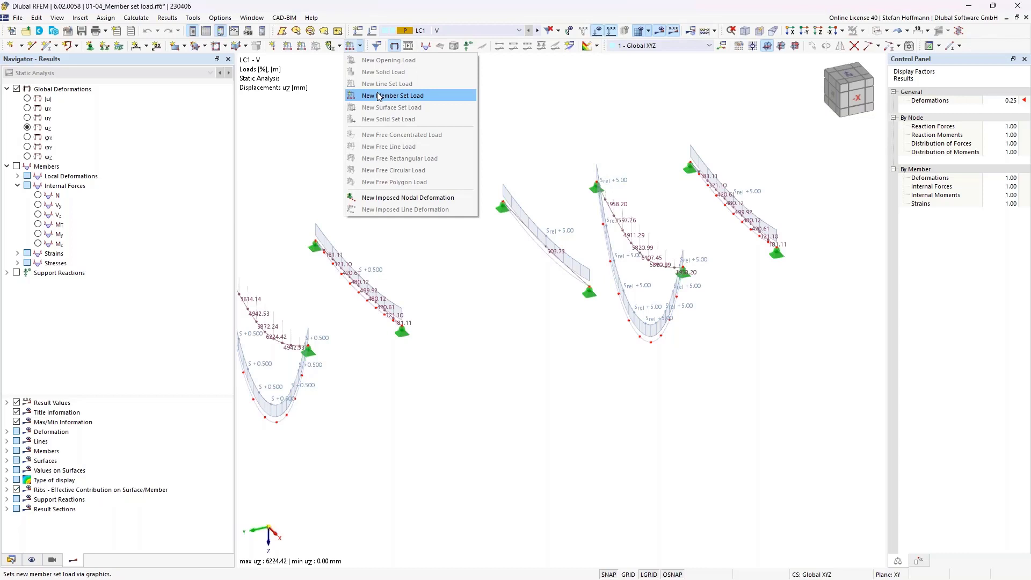
pyautogui.click(518, 132)
# Bring both cable groups into view and close the 01-04_Member set load model.
pyautogui.scroll(-2, 514, 156)
pyautogui.scroll(-1, 509, 160)
pyautogui.moveTo(503, 165); pyautogui.dragTo(548, 216, button='middle')
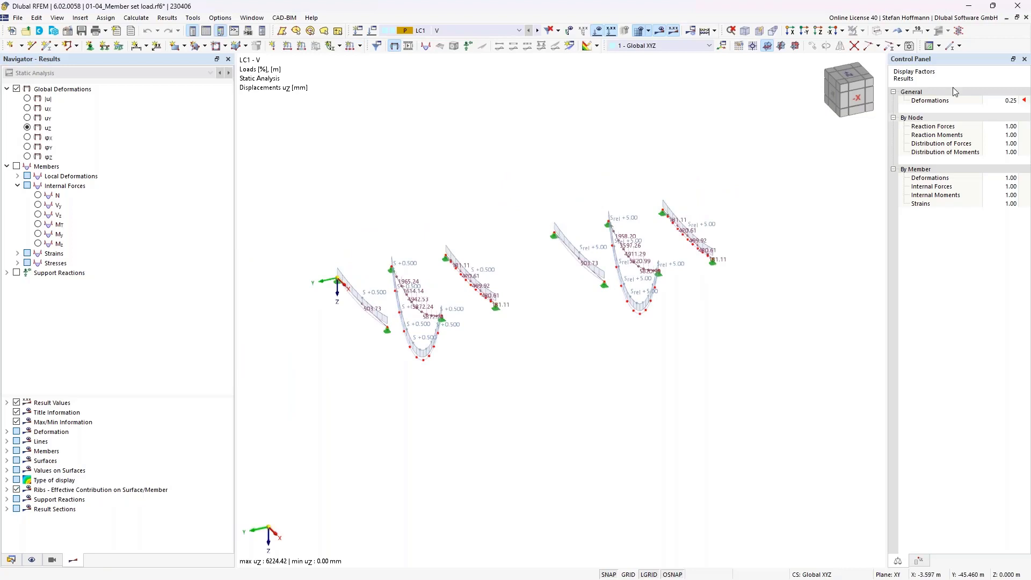
pyautogui.click(1025, 18)
pyautogui.click(564, 344)
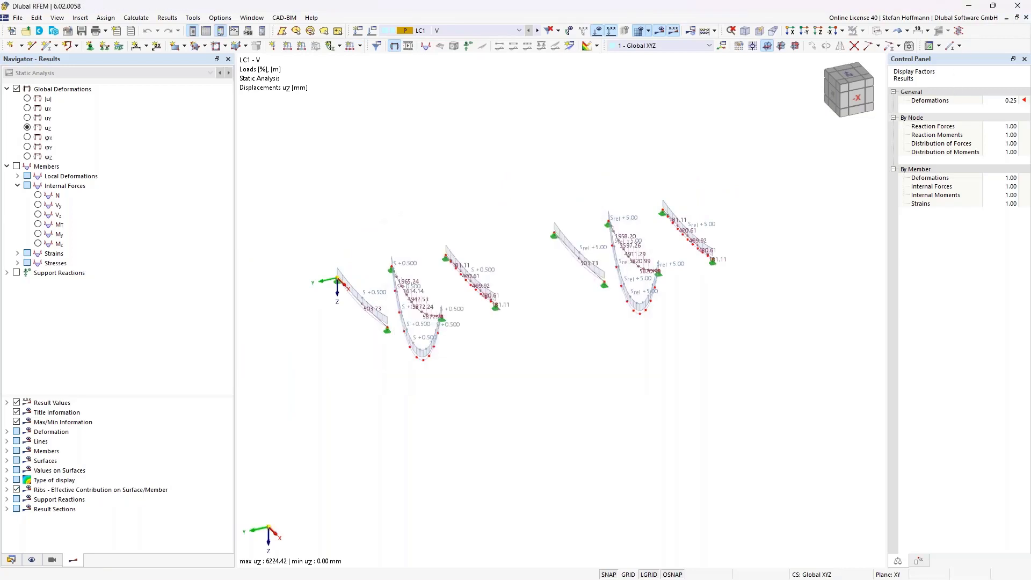
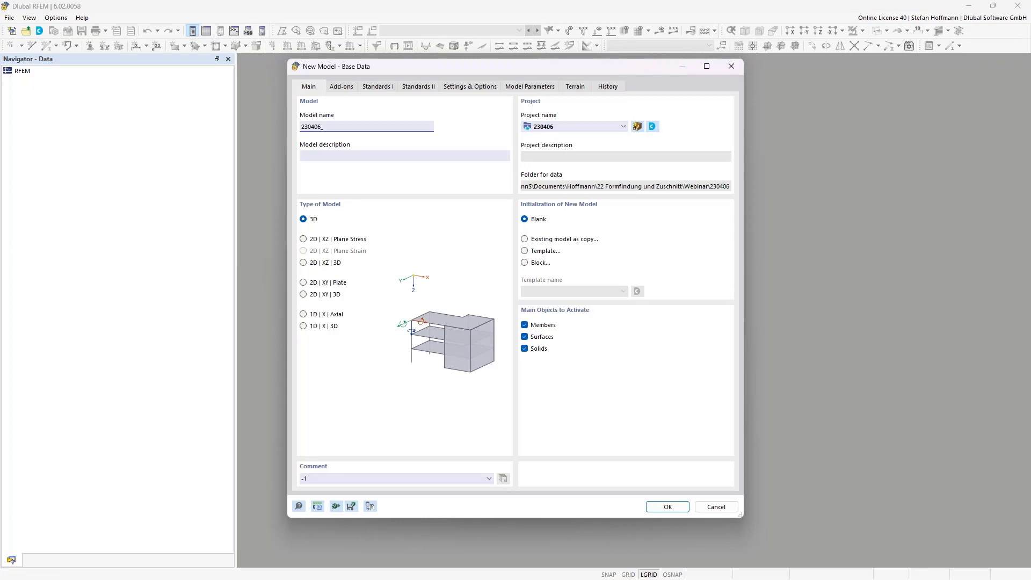
# Create a new 3D model named 230406_Cushion1 with the Form-Finding add-on activated.
pyautogui.write('ushion1')
pyautogui.click(341, 86)
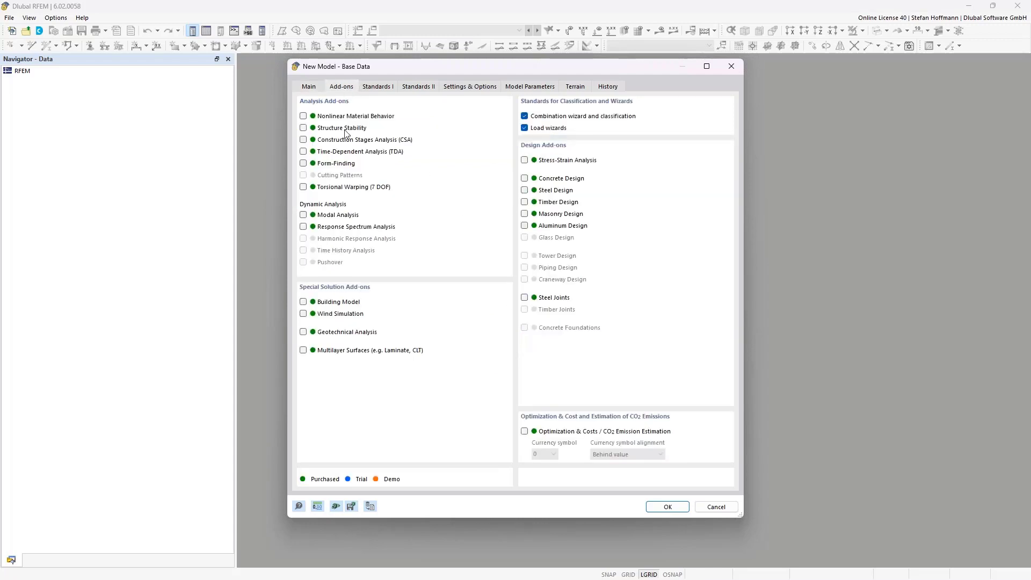
pyautogui.click(338, 166)
pyautogui.click(655, 511)
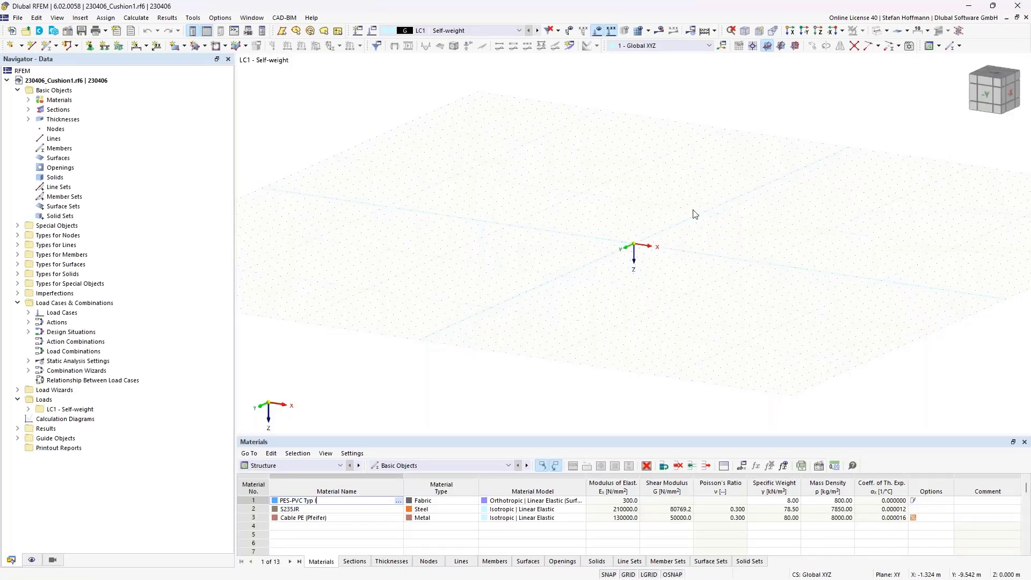
# Draw a closed rectangle of single lines from the origin, 4 m along X and 12 m in the negative Y direction.
pyautogui.moveTo(654, 209); pyautogui.dragTo(577, 203, button='middle')
pyautogui.keyDown('ctrl'); pyautogui.moveTo(577, 203); pyautogui.dragTo(593, 287, button='middle'); pyautogui.keyUp('ctrl')
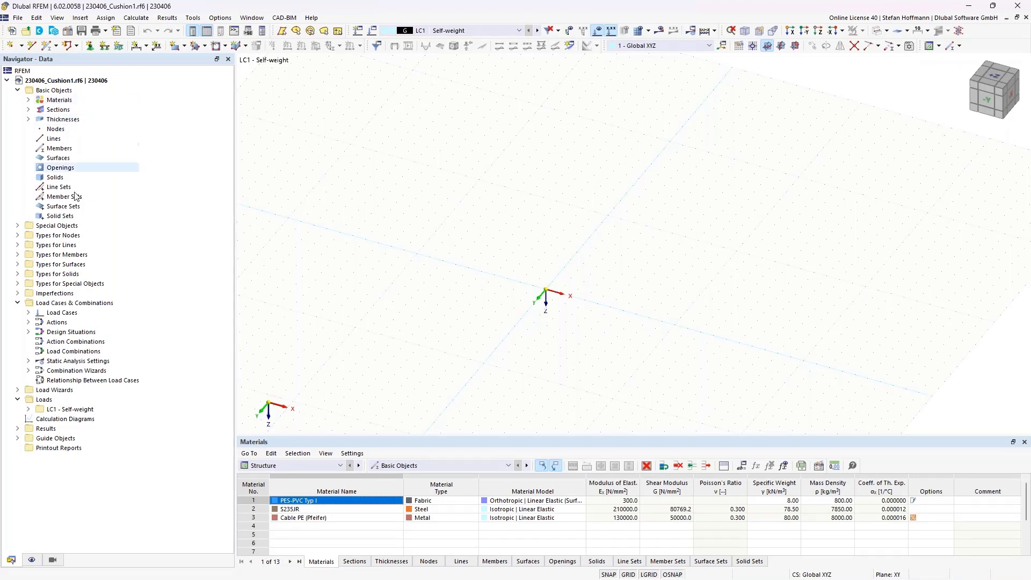
pyautogui.click(32, 46)
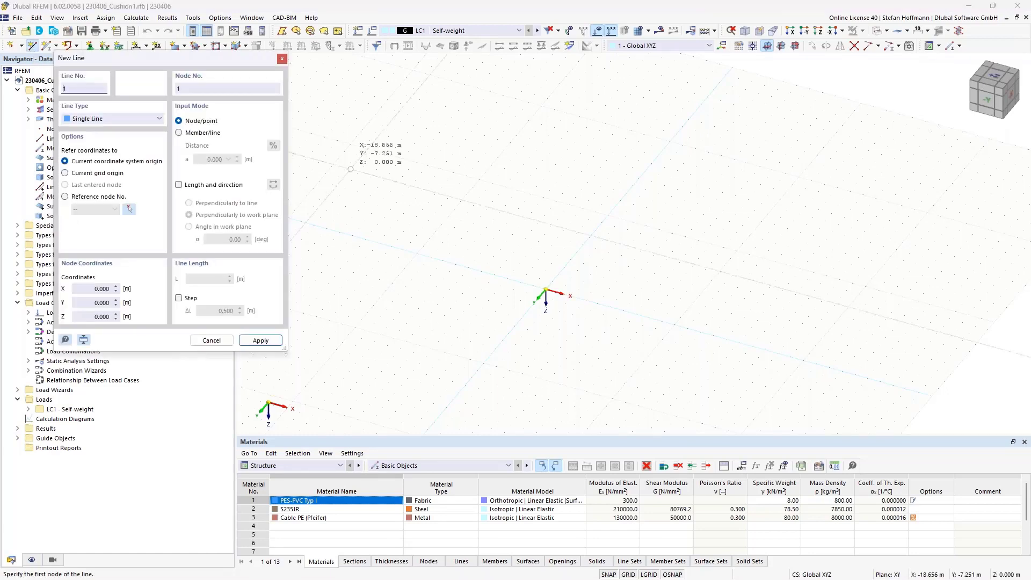
pyautogui.click(532, 285)
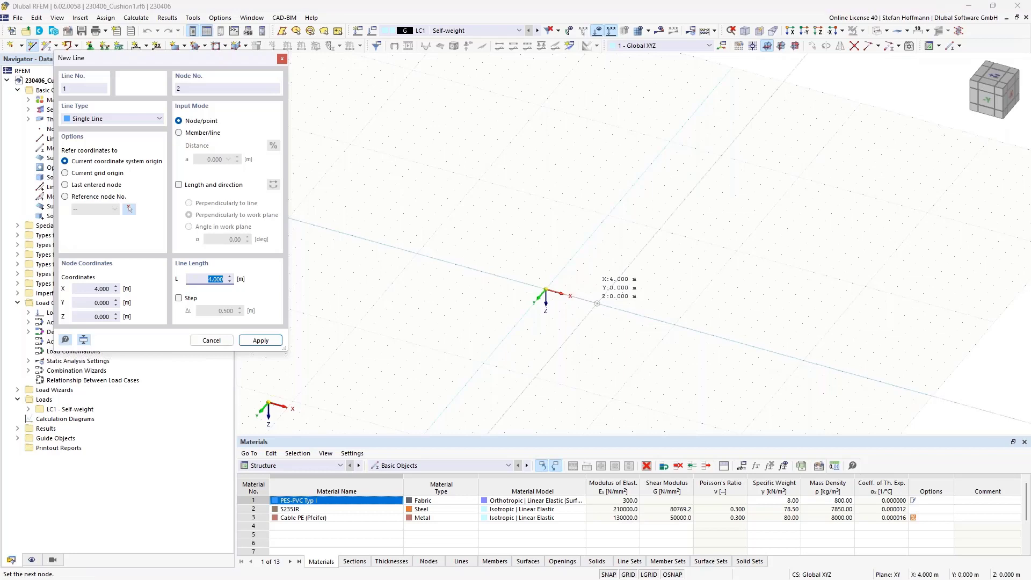
pyautogui.click(596, 304)
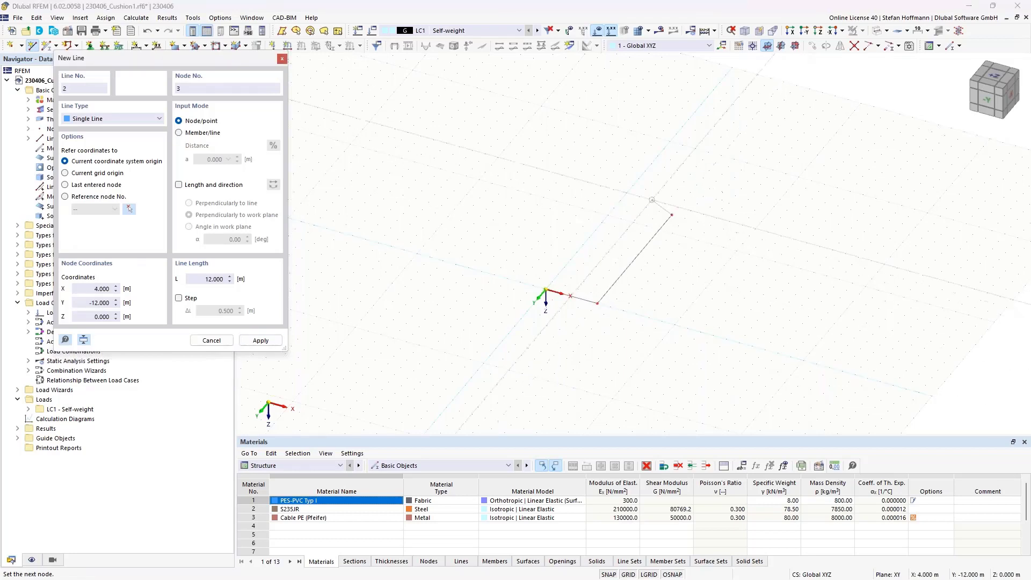
pyautogui.click(671, 214)
pyautogui.click(621, 200)
pyautogui.click(545, 290)
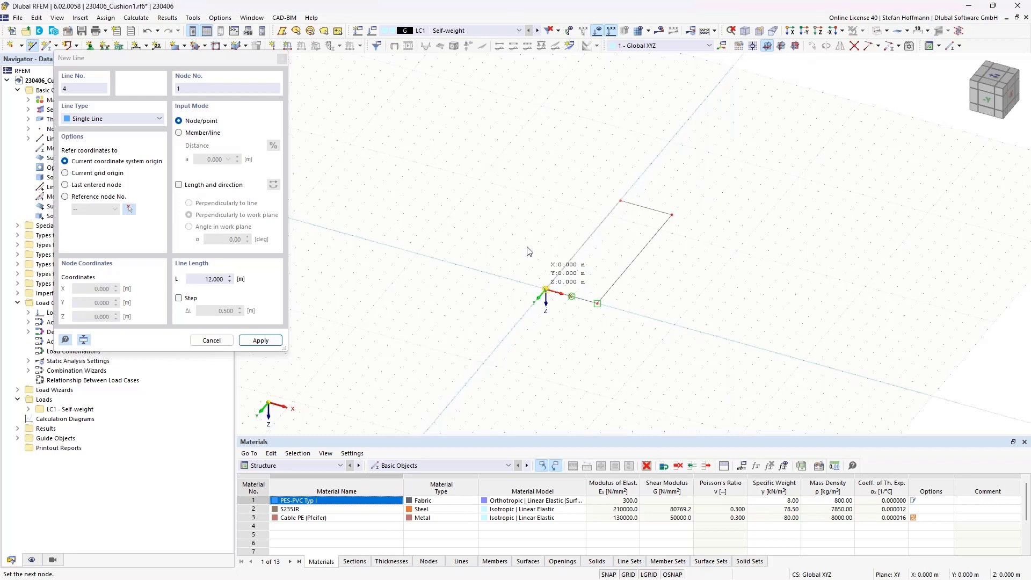
pyautogui.press('Escape')
pyautogui.press('Escape')
# Look through the plane and curved surface types and the line types available for building the cushion from the rectangle.
pyautogui.scroll(3, 587, 258)
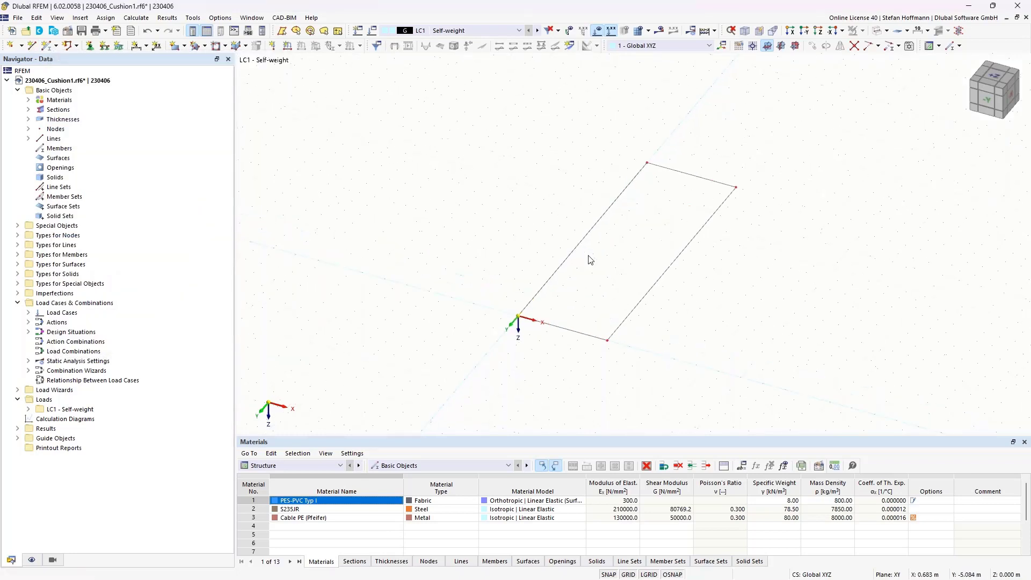
pyautogui.moveTo(563, 250); pyautogui.dragTo(522, 245, button='middle')
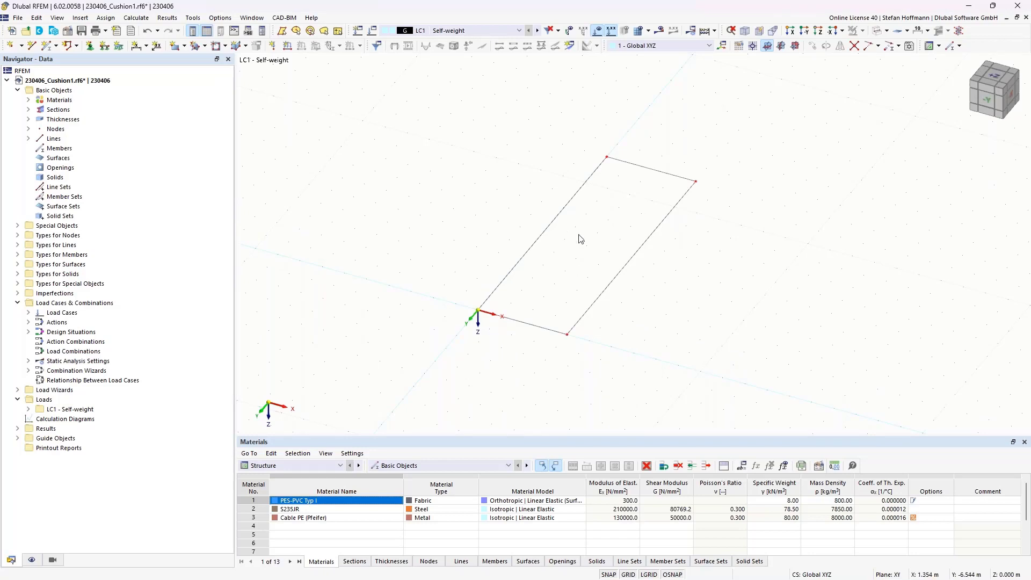
pyautogui.click(196, 46)
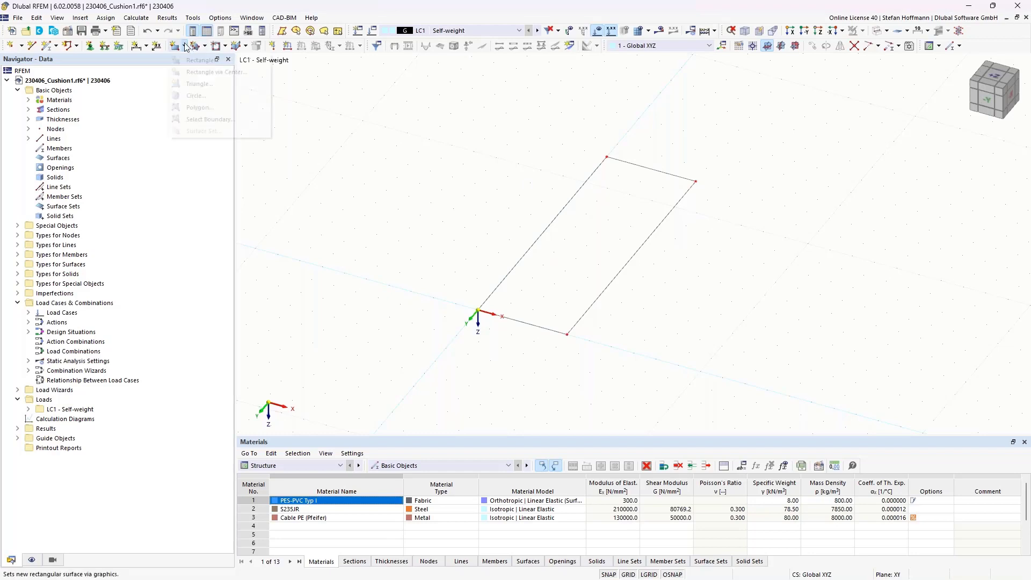
pyautogui.click(207, 128)
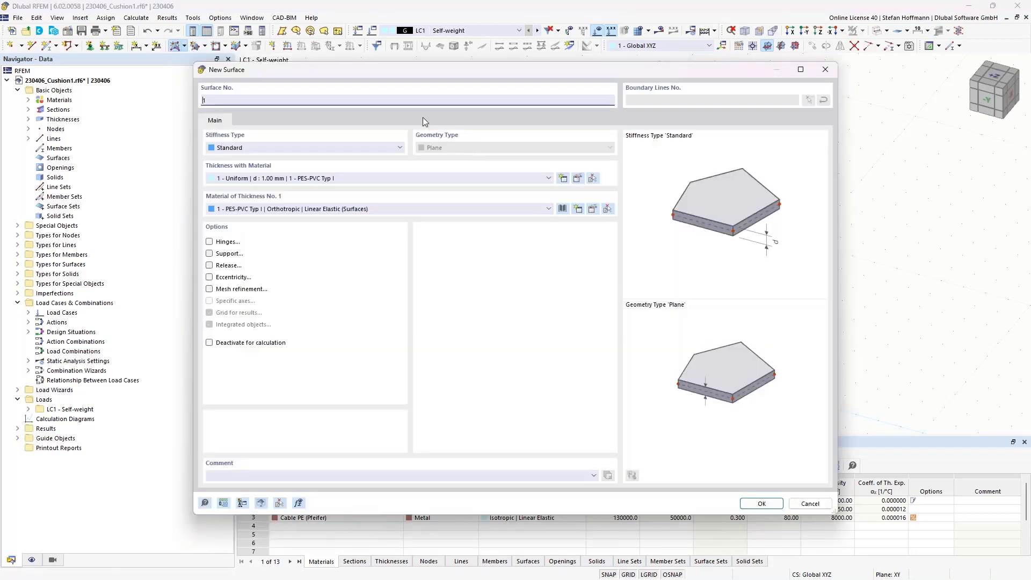
pyautogui.press('Escape')
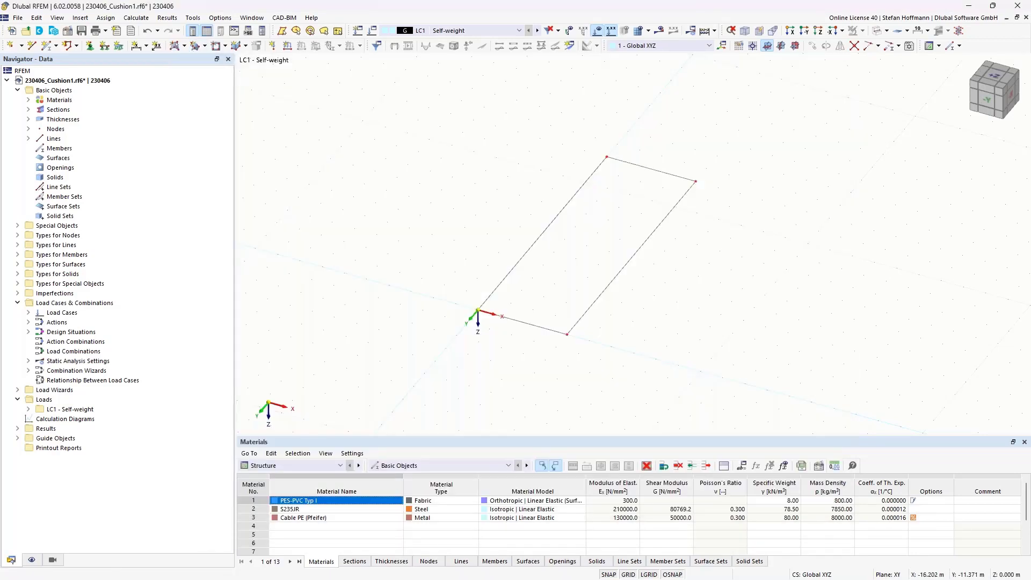
pyautogui.click(205, 47)
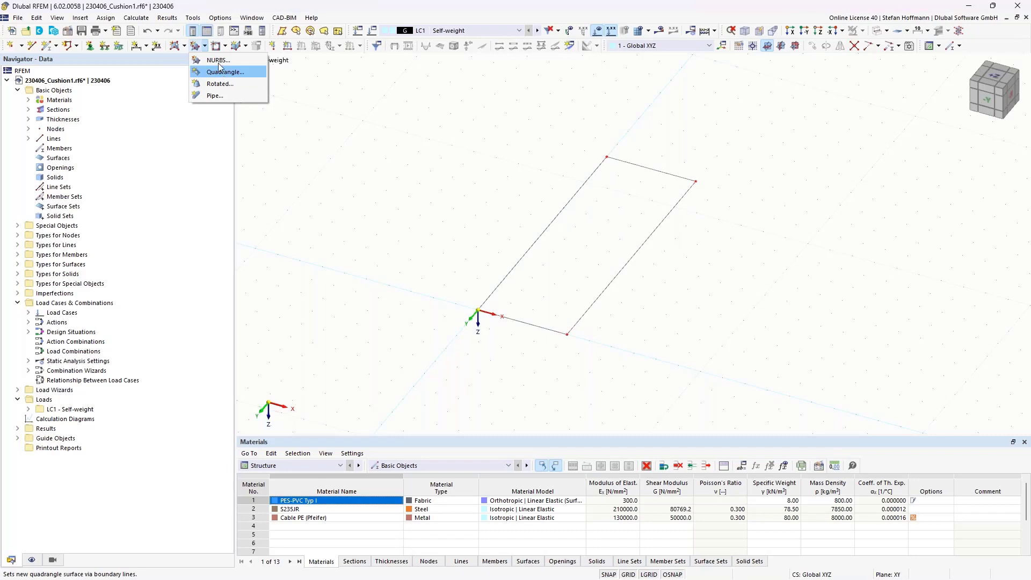
pyautogui.click(75, 46)
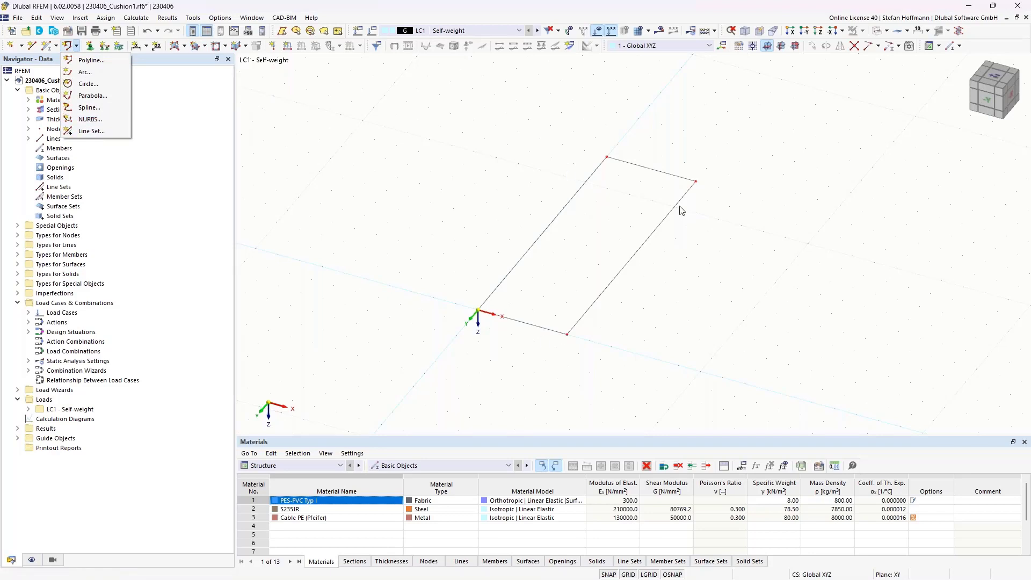
pyautogui.click(606, 261)
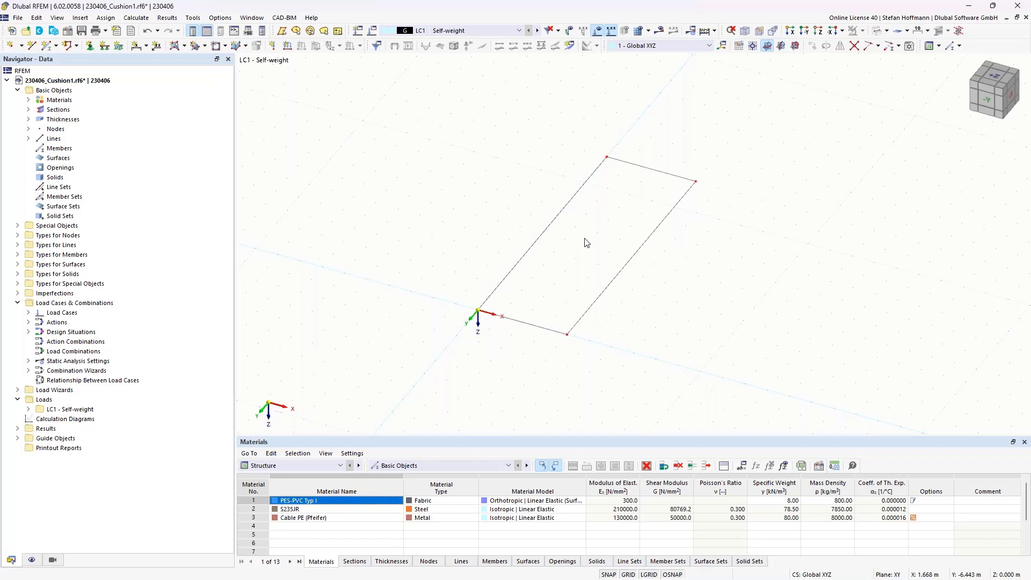
# Draw a single line across the rectangle at Y = -6 m, from X = 0 to X = 4 m, and connect the lines.
pyautogui.press('alt')
pyautogui.keyDown('ctrl'); pyautogui.moveTo(562, 241); pyautogui.dragTo(542, 238, button='middle'); pyautogui.keyUp('ctrl')
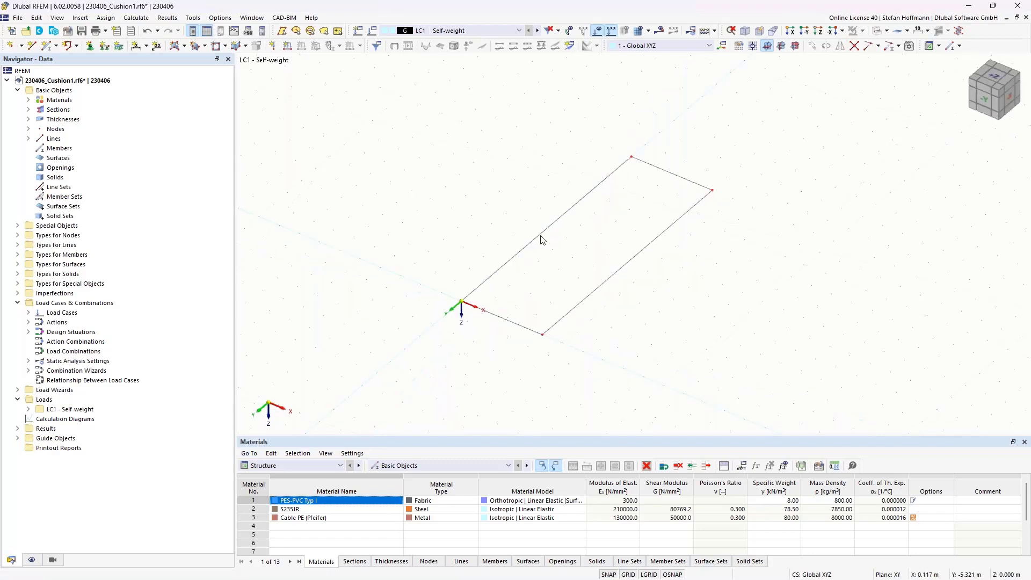
pyautogui.click(32, 45)
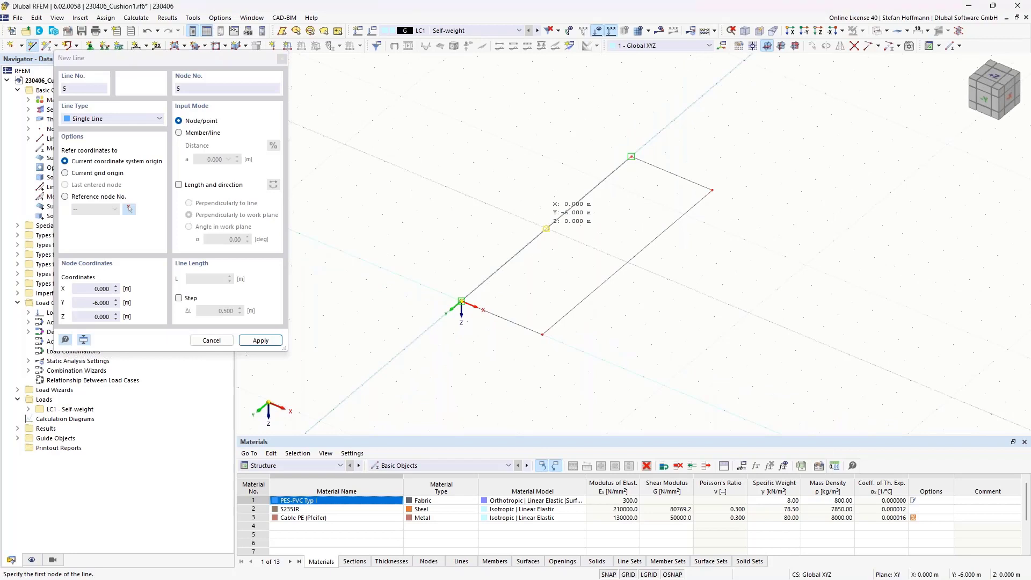
pyautogui.click(627, 263)
pyautogui.click(546, 230)
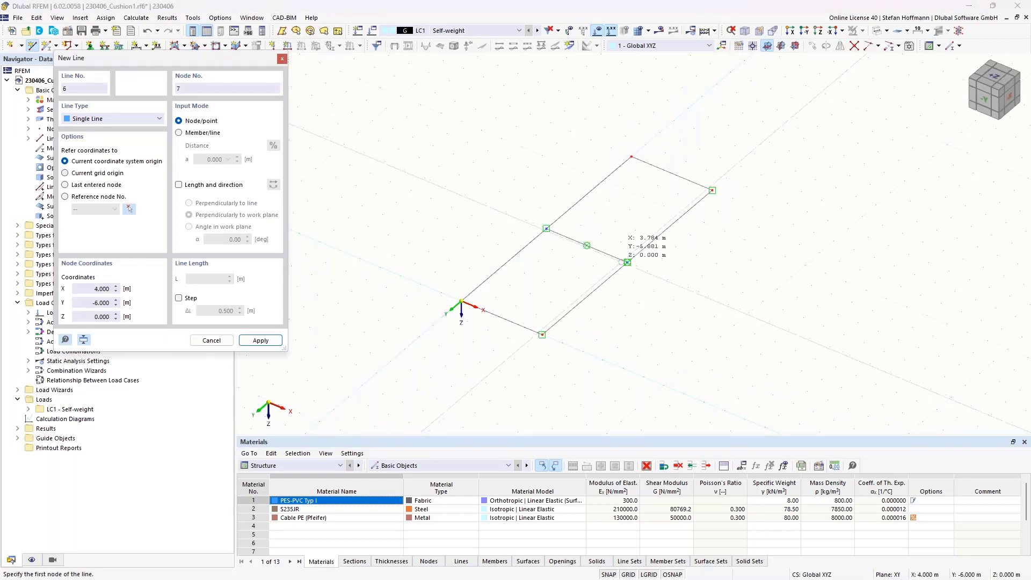
pyautogui.press('Escape')
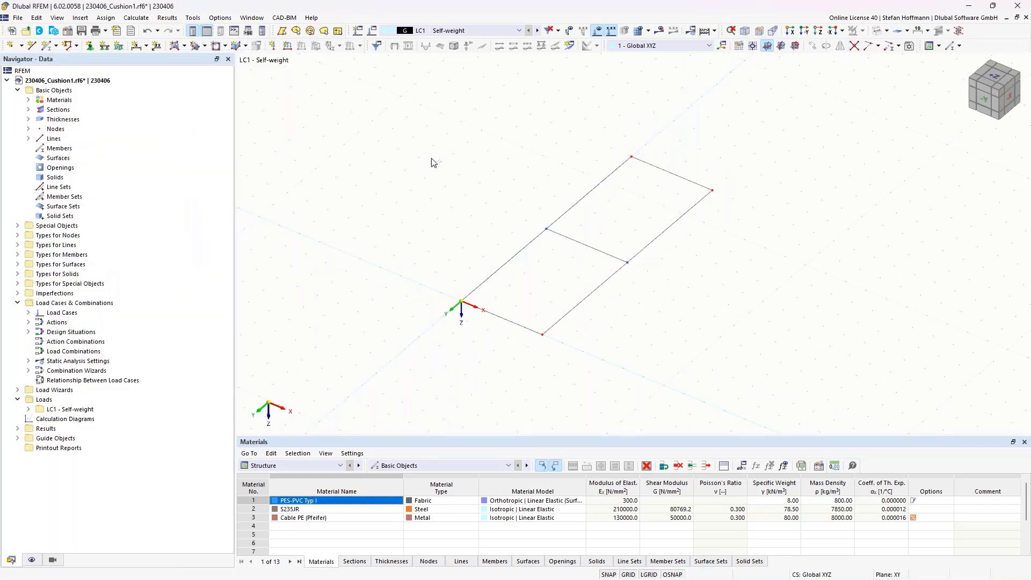
pyautogui.moveTo(378, 137); pyautogui.dragTo(751, 355)
# Start a new quadrangle surface and browse the fabric materials offered in the material library without changing the material.
pyautogui.click(205, 47)
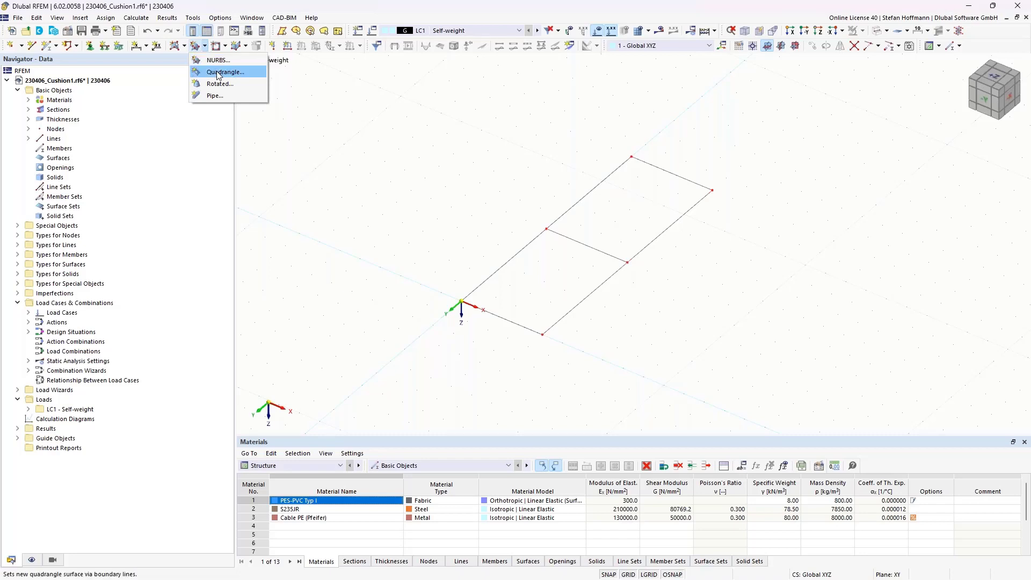
pyautogui.click(216, 71)
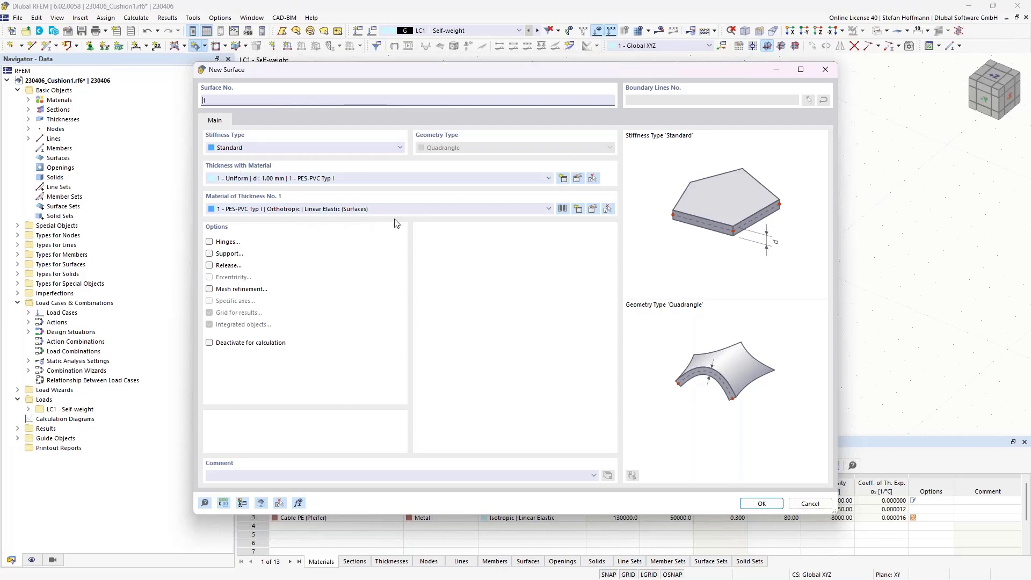
pyautogui.click(562, 209)
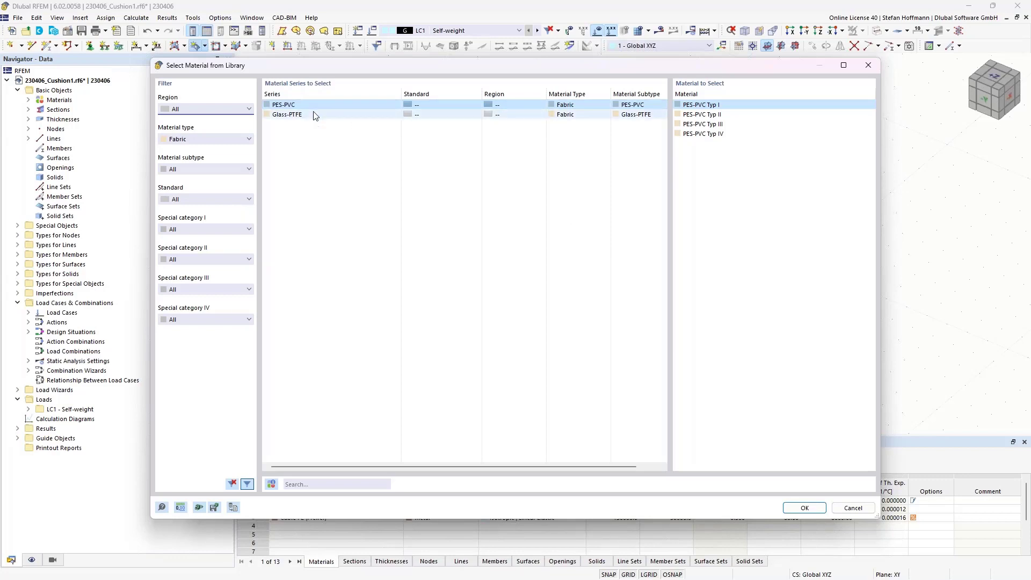
pyautogui.click(243, 139)
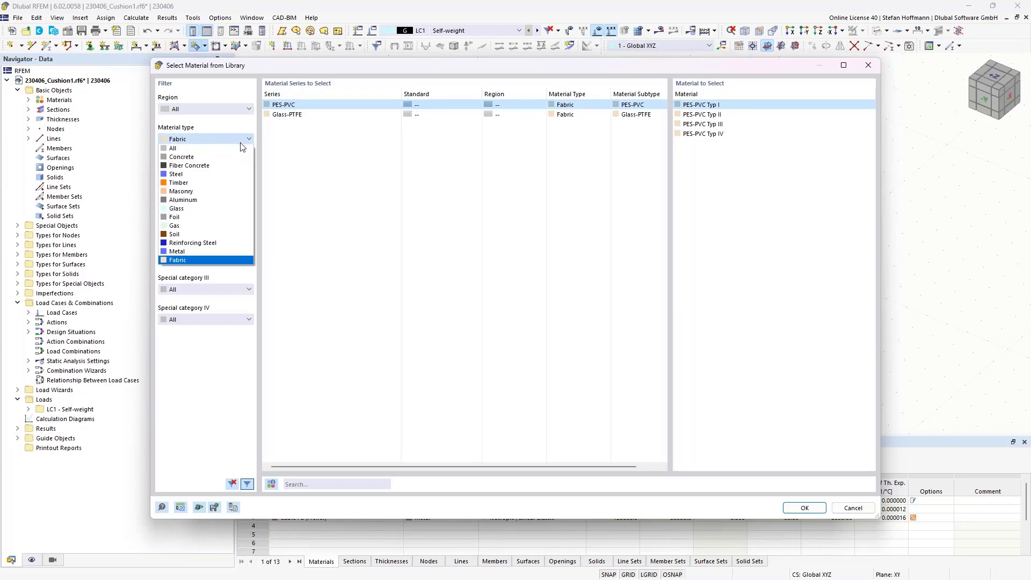
pyautogui.click(241, 142)
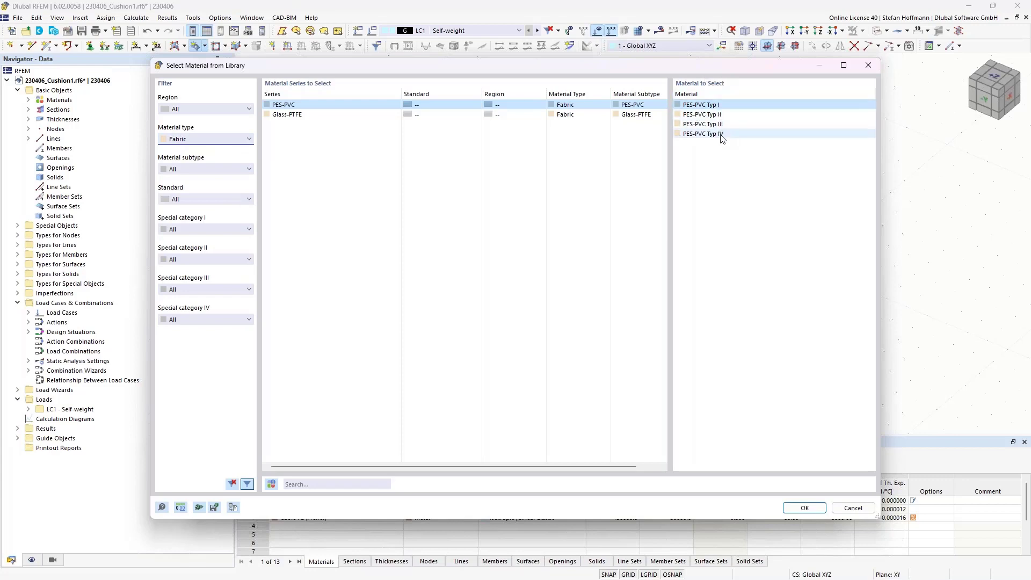
pyautogui.click(876, 66)
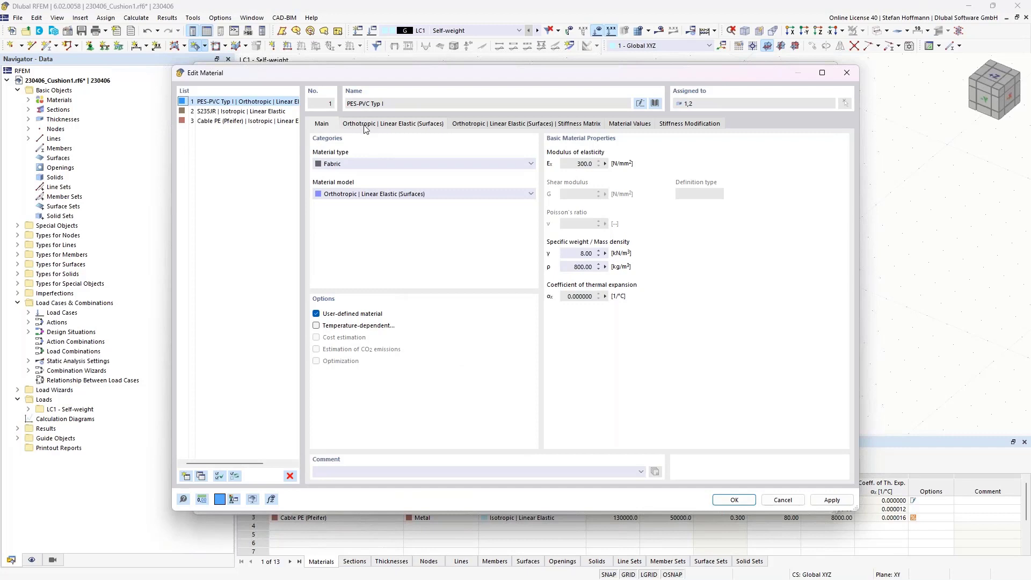
# Switch off the user-defined option of PES-PVC Typ I to check its library elasticity and tensile strength values, and discard the change.
pyautogui.click(357, 315)
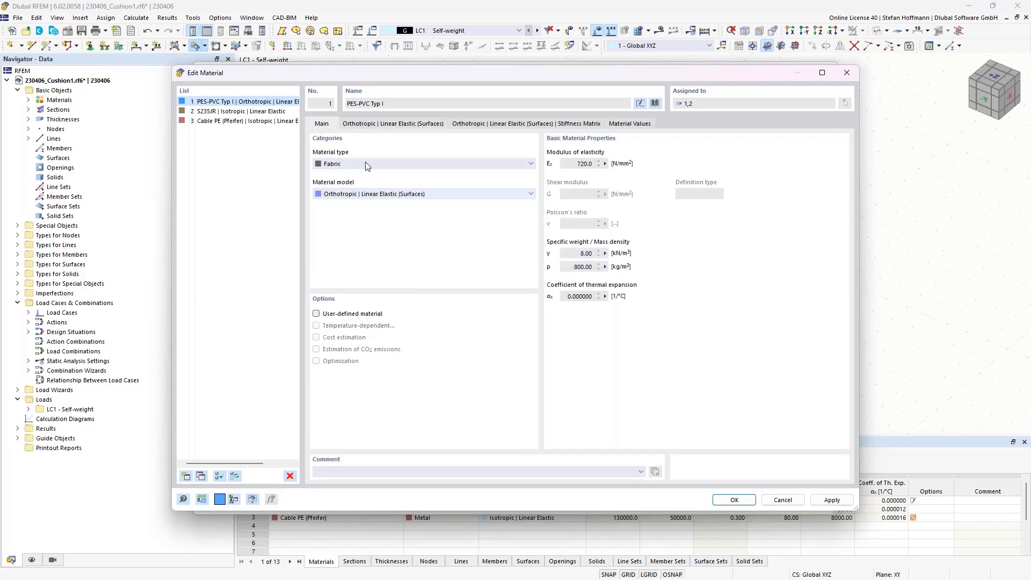
pyautogui.click(371, 125)
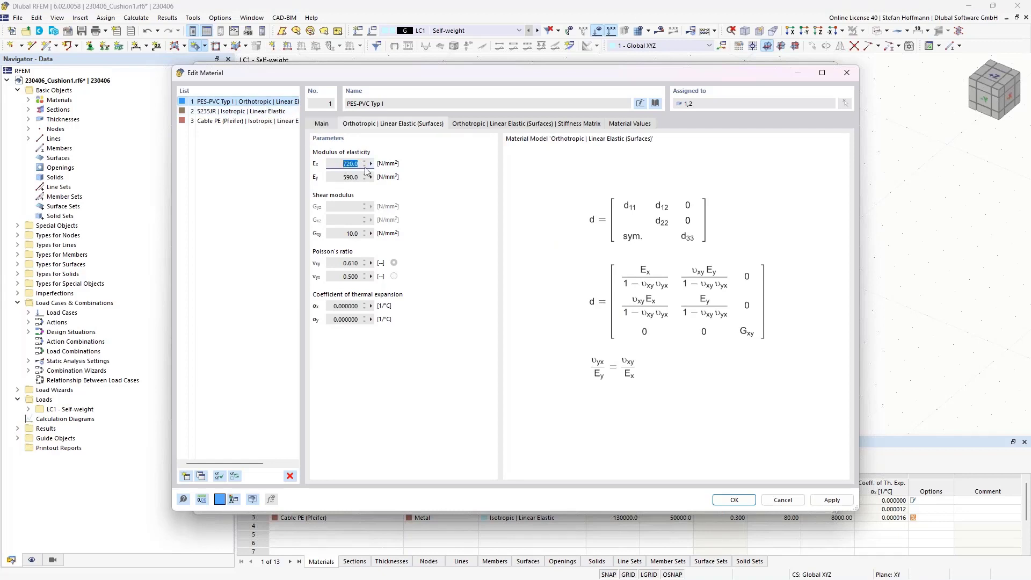
pyautogui.press('Tab')
pyautogui.click(620, 125)
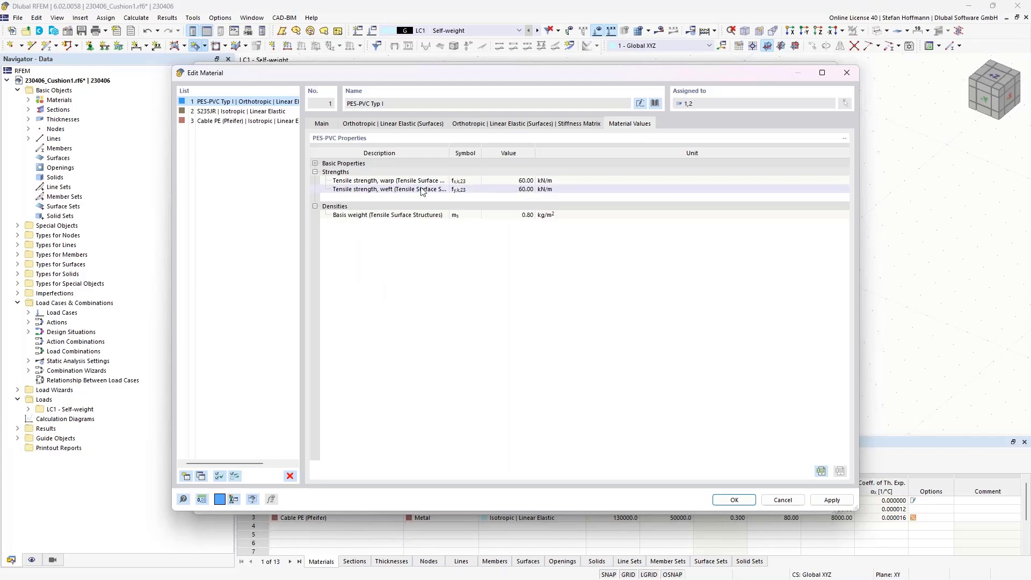
pyautogui.click(399, 183)
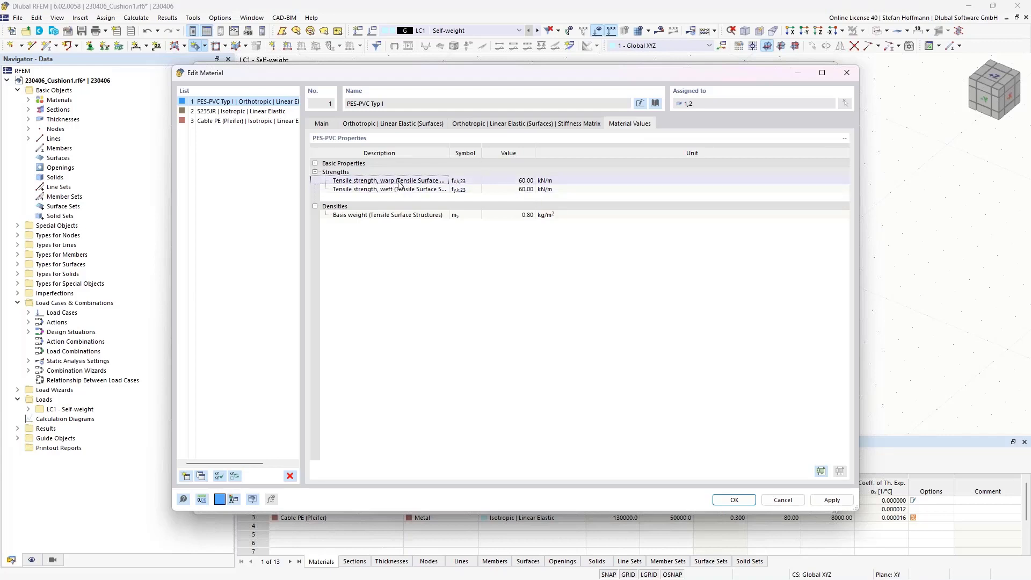
pyautogui.click(540, 192)
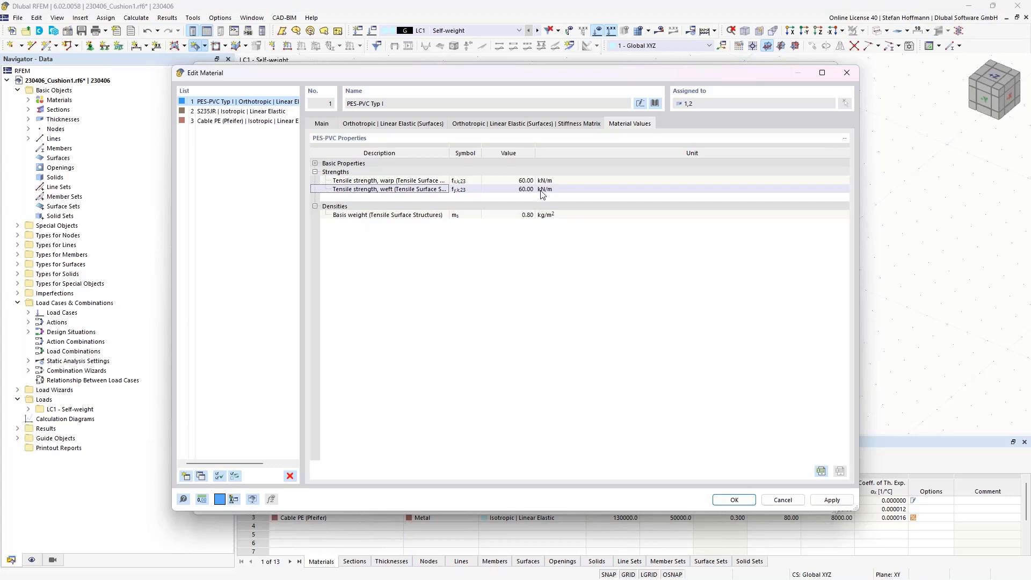
pyautogui.click(782, 500)
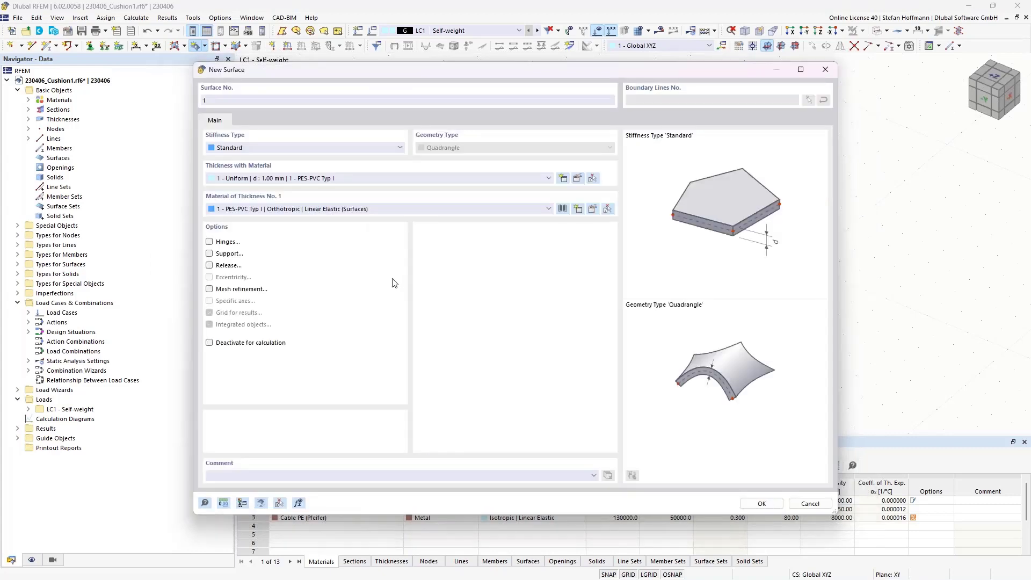
# Examine the user-defined elastic moduli, stiffness matrix and stiffness modification settings of PES-PVC Typ I.
pyautogui.click(589, 210)
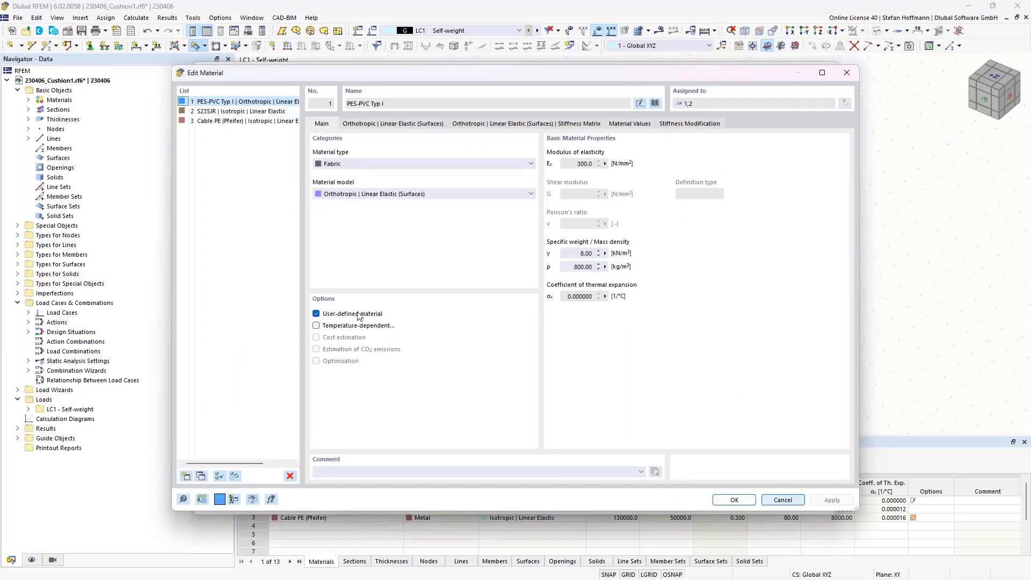
pyautogui.click(377, 123)
pyautogui.click(359, 164)
pyautogui.click(364, 178)
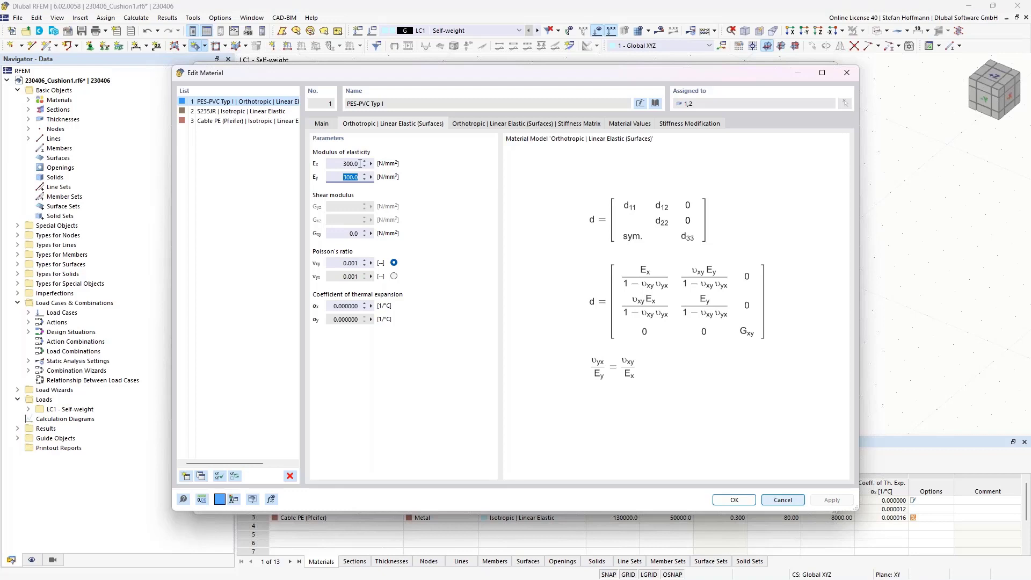
pyautogui.click(567, 123)
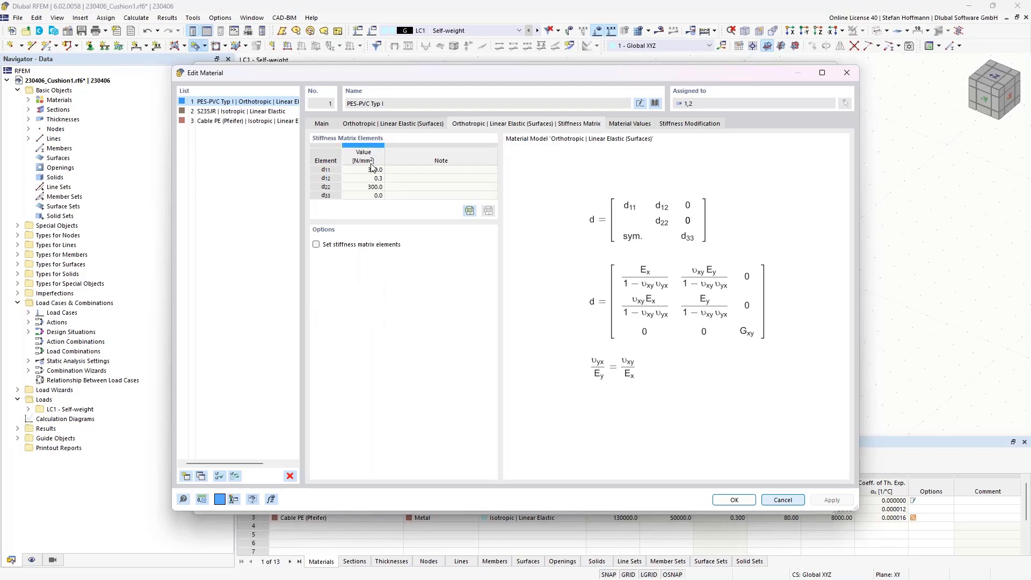
pyautogui.click(712, 127)
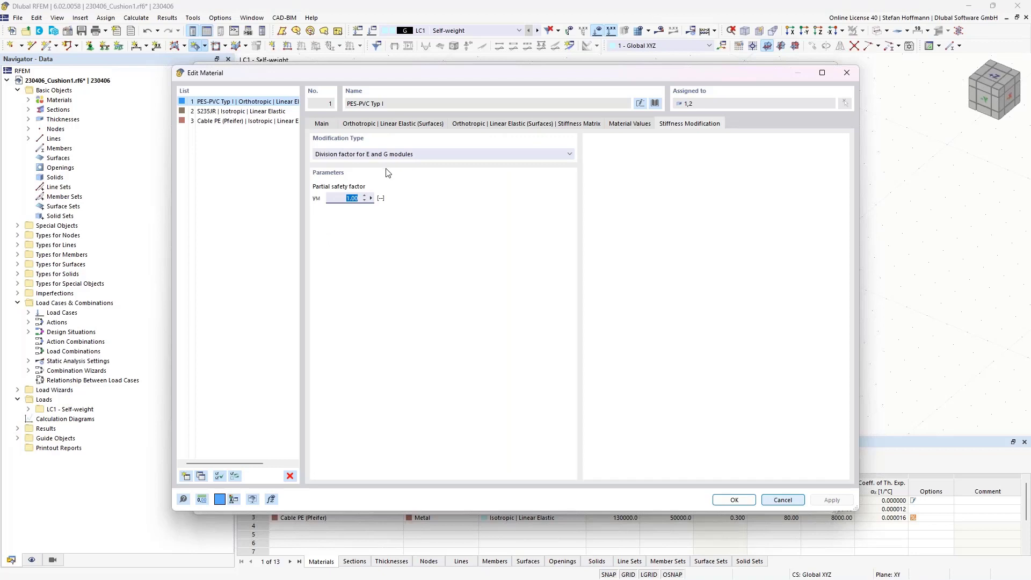
pyautogui.click(846, 73)
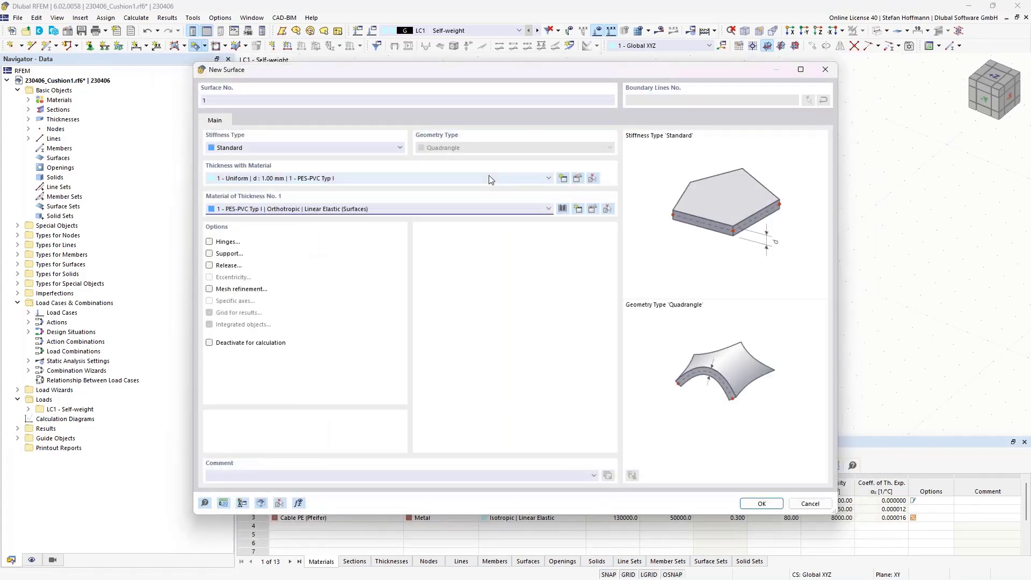
# Inspect the uniform thickness definition assigned to the new quadrangle surface.
pyautogui.click(576, 179)
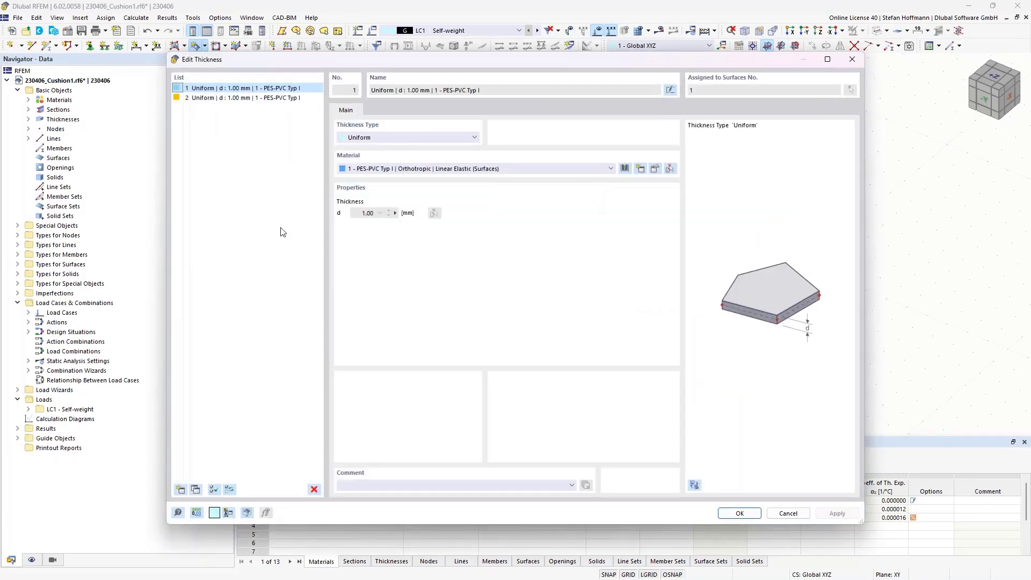
pyautogui.click(359, 213)
pyautogui.click(852, 59)
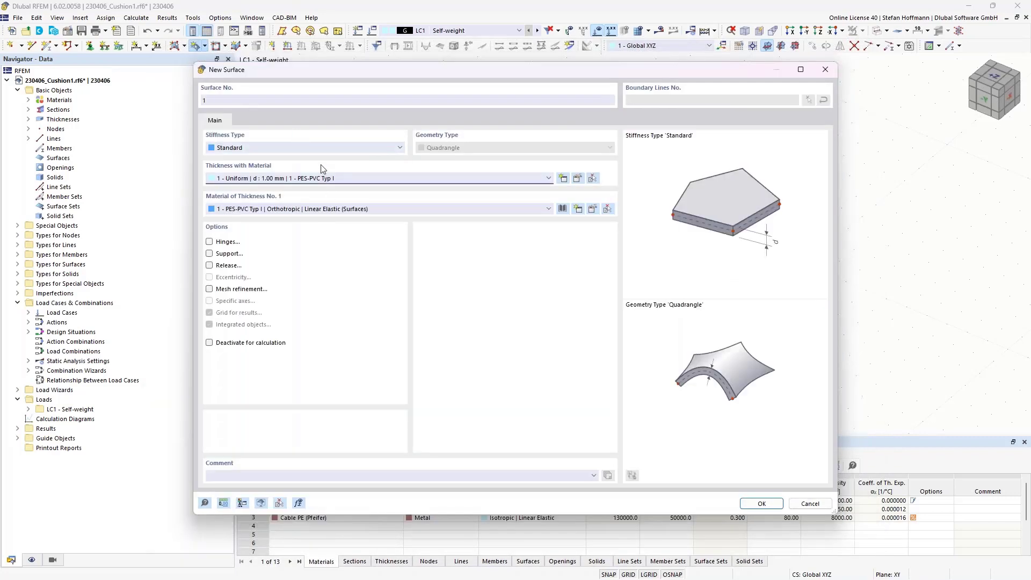
# Set the stiffness type of the new quadrangle surface to Membrane.
pyautogui.click(762, 503)
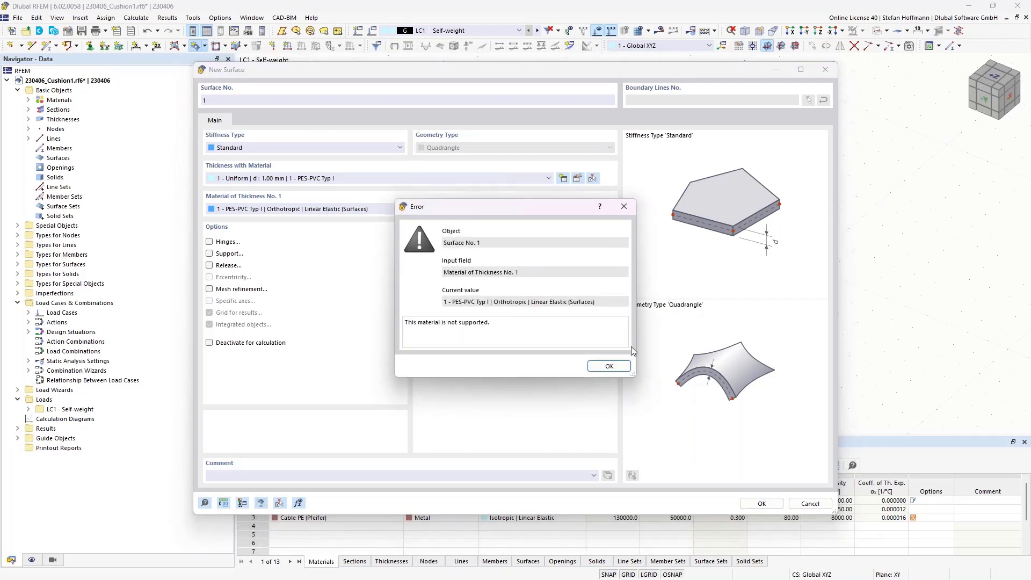
pyautogui.click(609, 365)
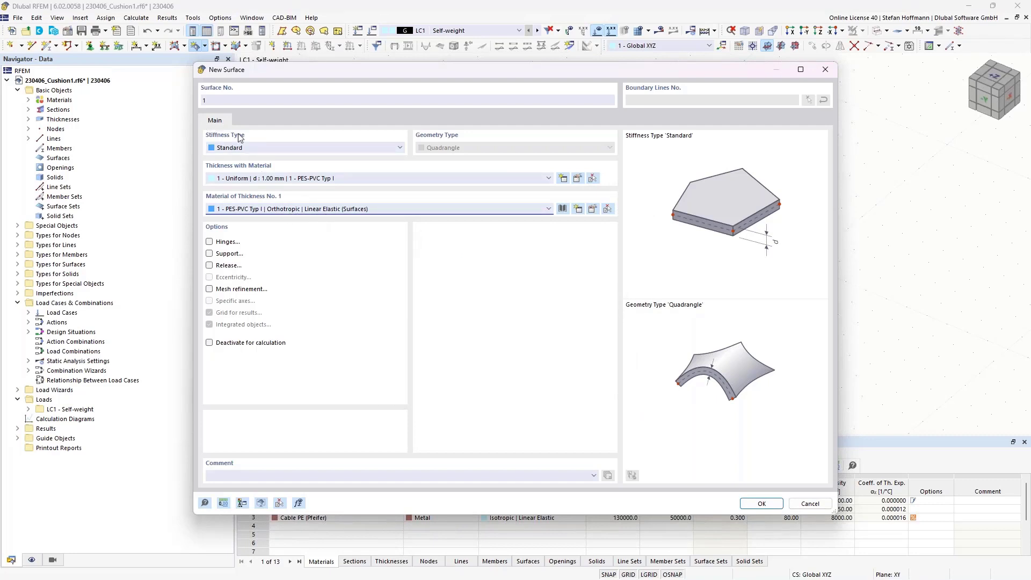
pyautogui.click(256, 148)
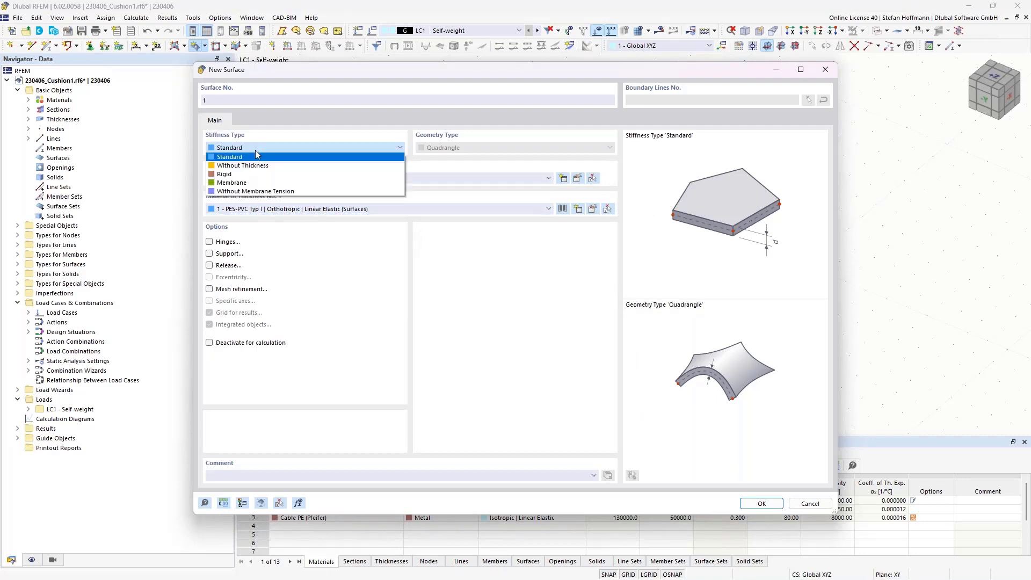
pyautogui.click(271, 183)
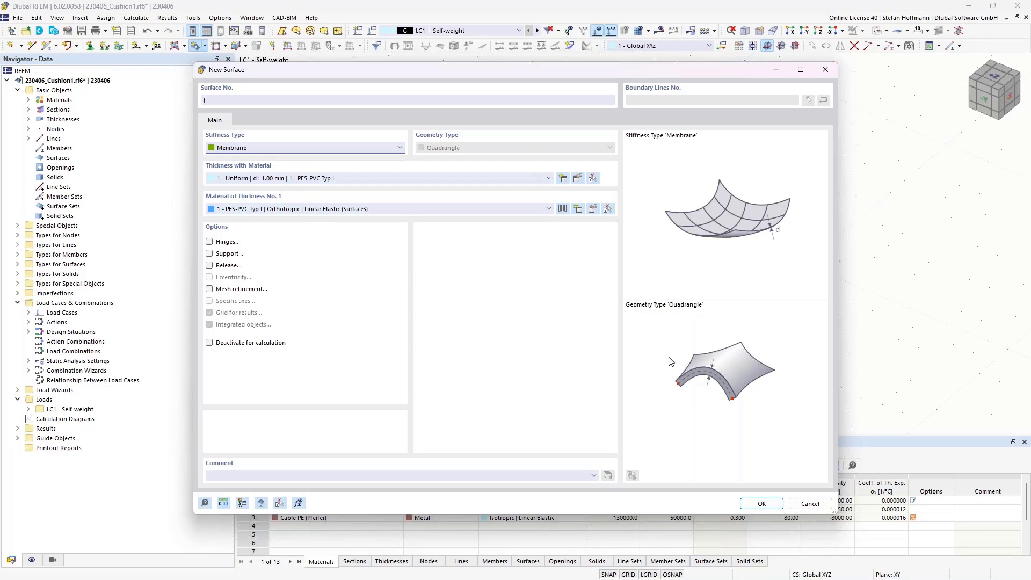
# Leave the surface command and divide the 4 m middle cross line with one intermediate node.
pyautogui.click(761, 505)
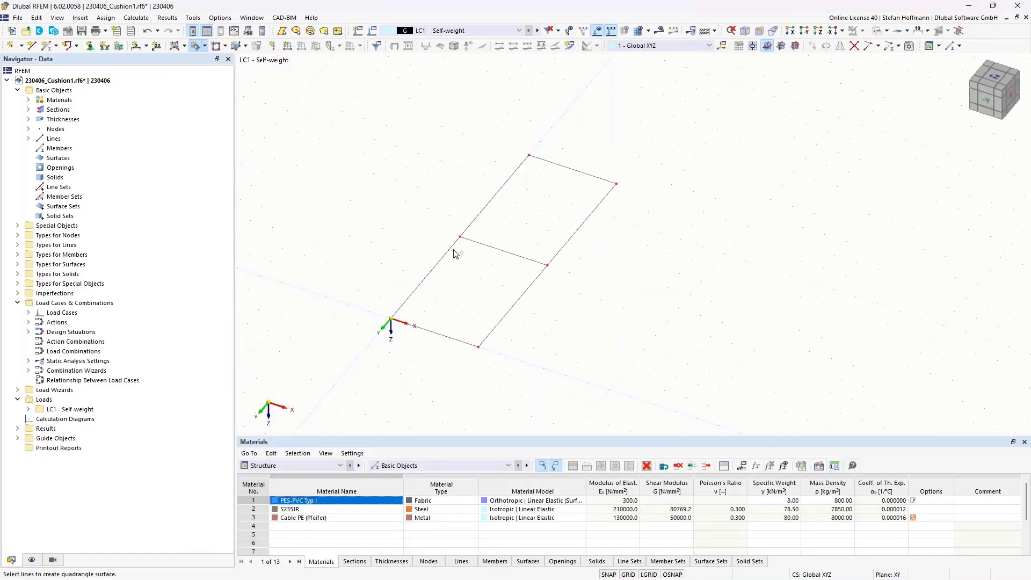
pyautogui.press('Escape')
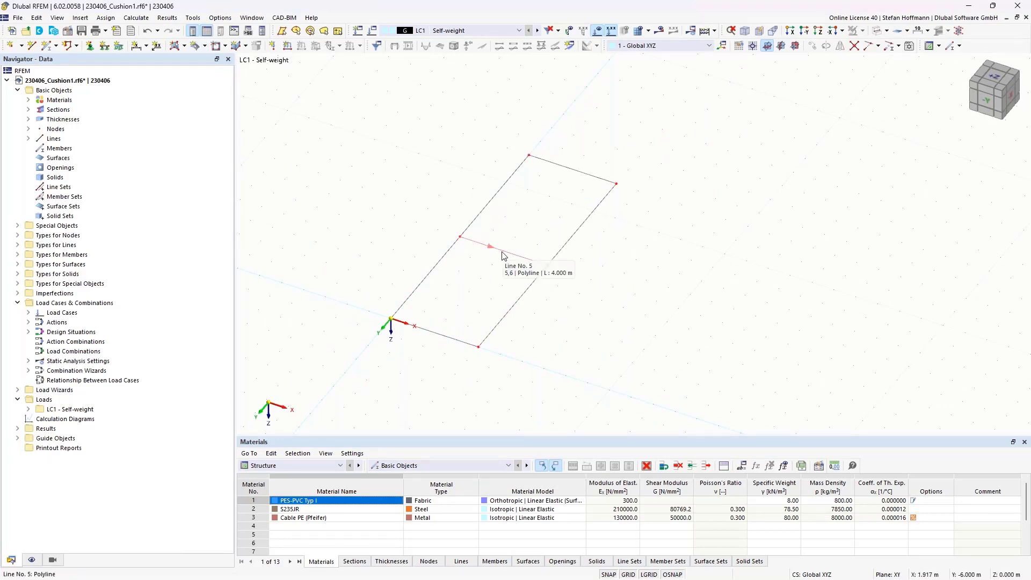
pyautogui.keyDown('ctrl'); pyautogui.moveTo(525, 255); pyautogui.dragTo(504, 251, button='middle'); pyautogui.keyUp('ctrl')
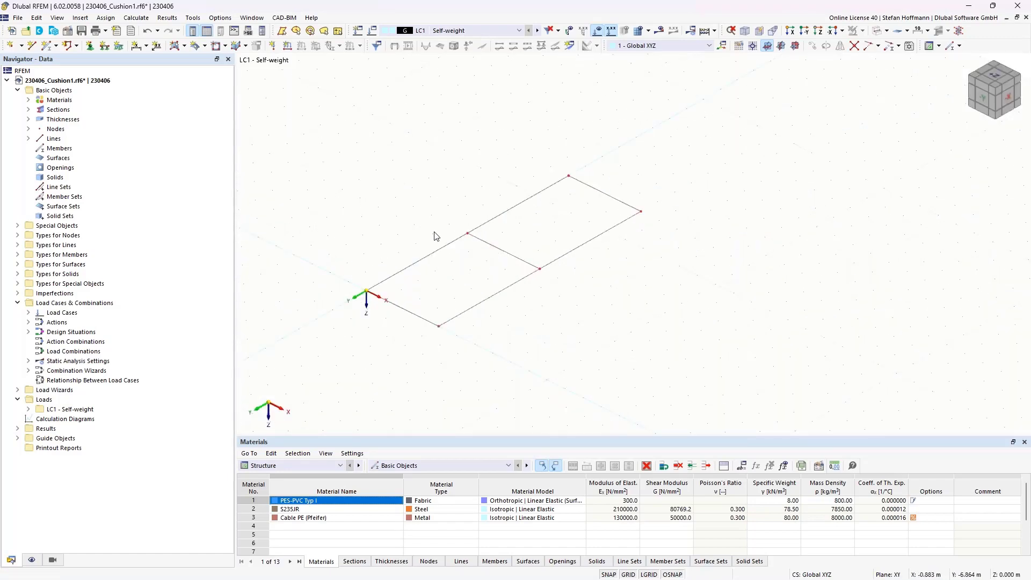
pyautogui.scroll(1, 451, 250)
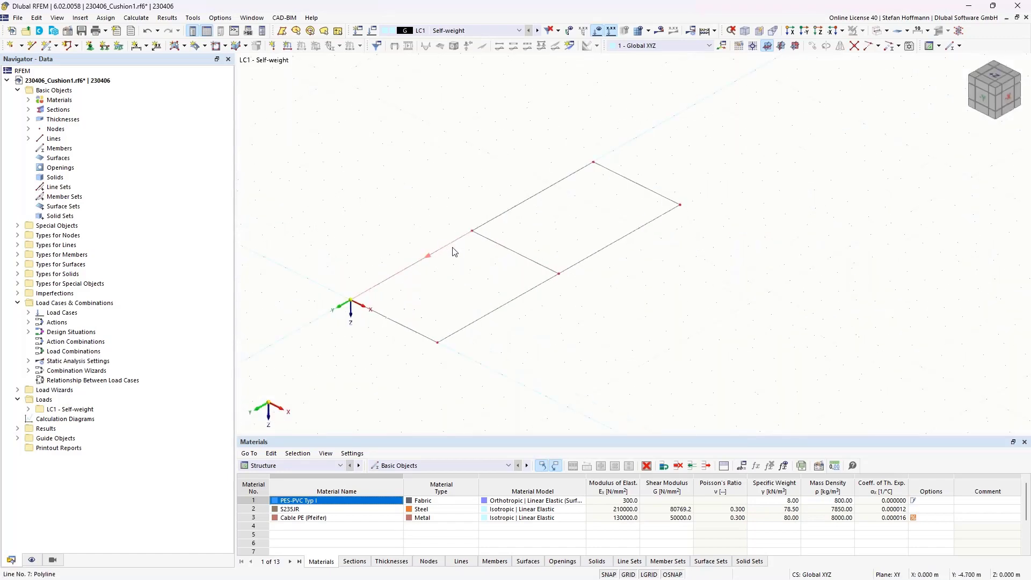
pyautogui.rightClick(513, 254)
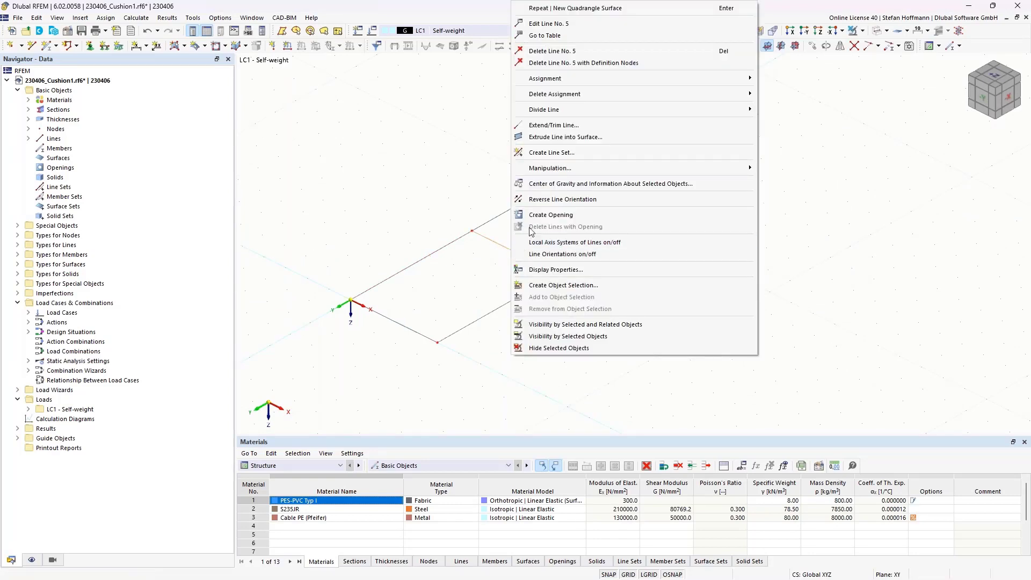
pyautogui.moveTo(591, 110)
pyautogui.click(788, 122)
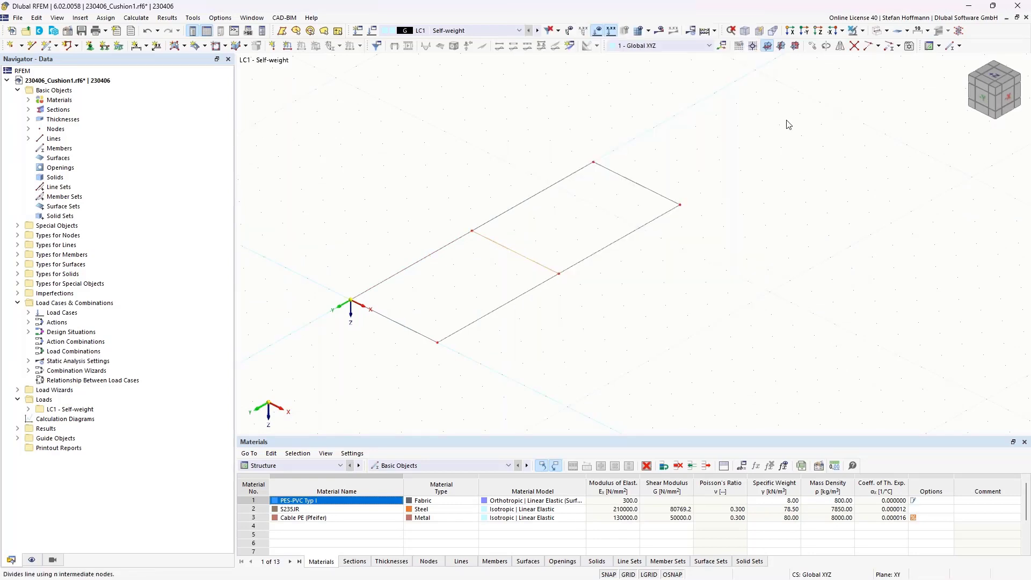
pyautogui.press('Return')
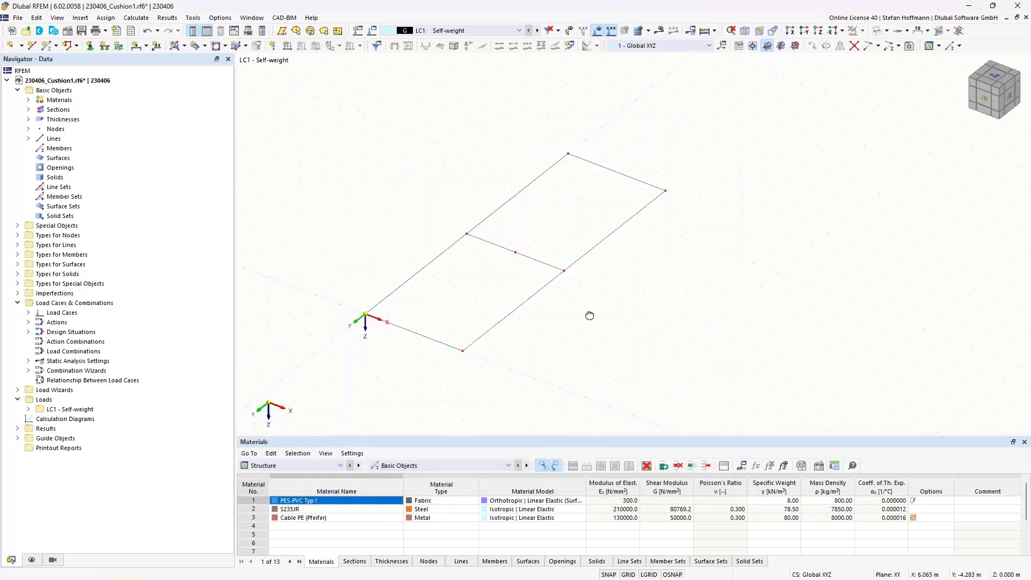
# Try to move the middle node of the divided cross line by -250 m in Z, and undo the move.
pyautogui.doubleClick(517, 253)
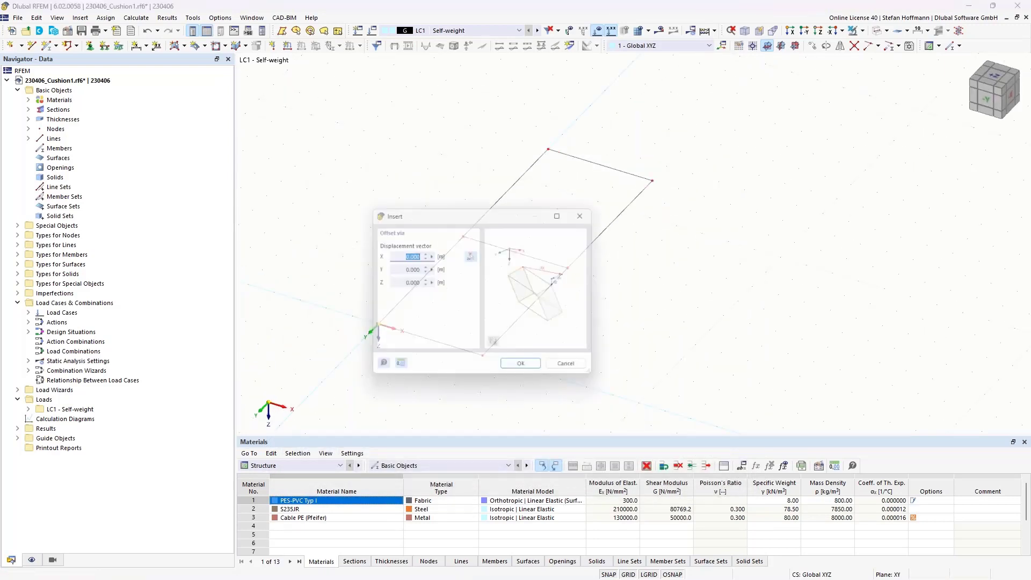
pyautogui.press('Escape')
pyautogui.click(812, 46)
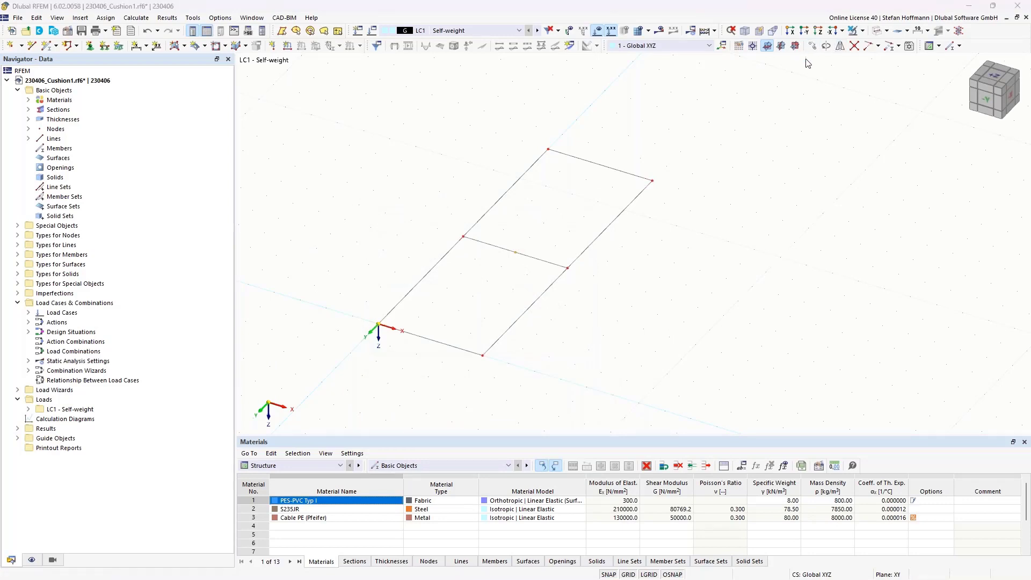
pyautogui.write('-125')
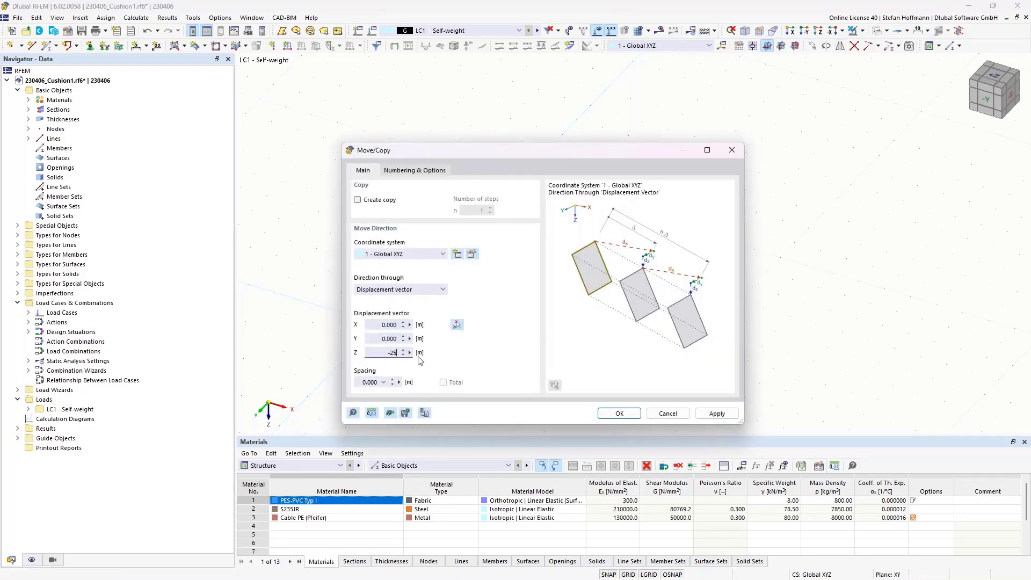
pyautogui.press('Return')
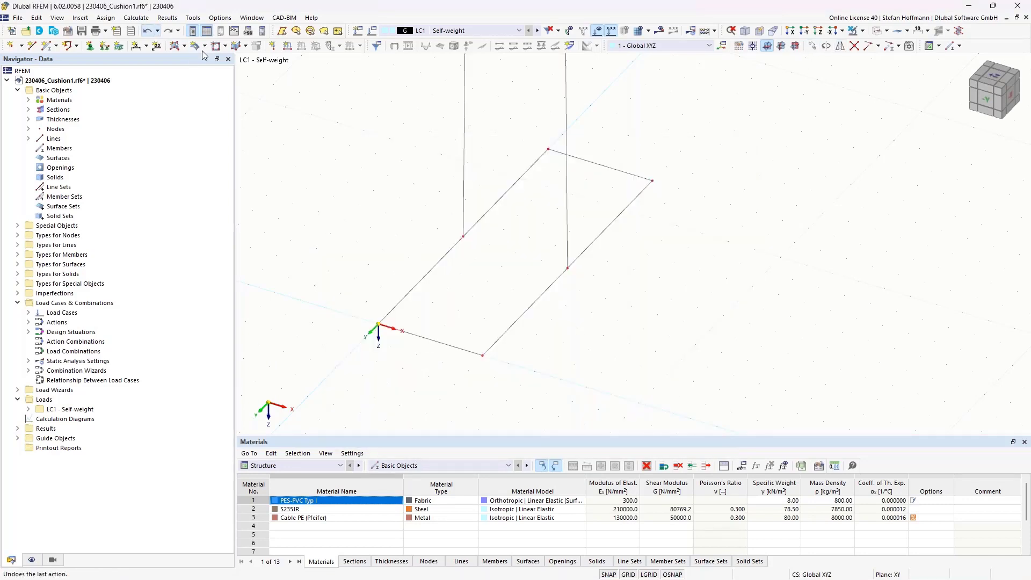
pyautogui.click(147, 31)
# Move the middle node of the divided cross line by -250 mm in Z without creating a copy.
pyautogui.click(812, 46)
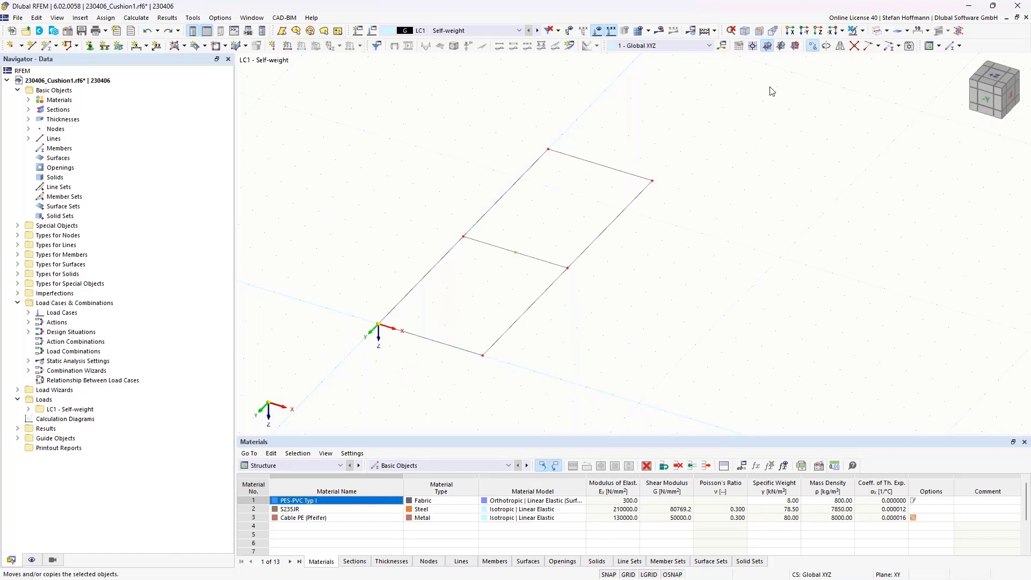
pyautogui.moveTo(375, 354); pyautogui.dragTo(409, 354)
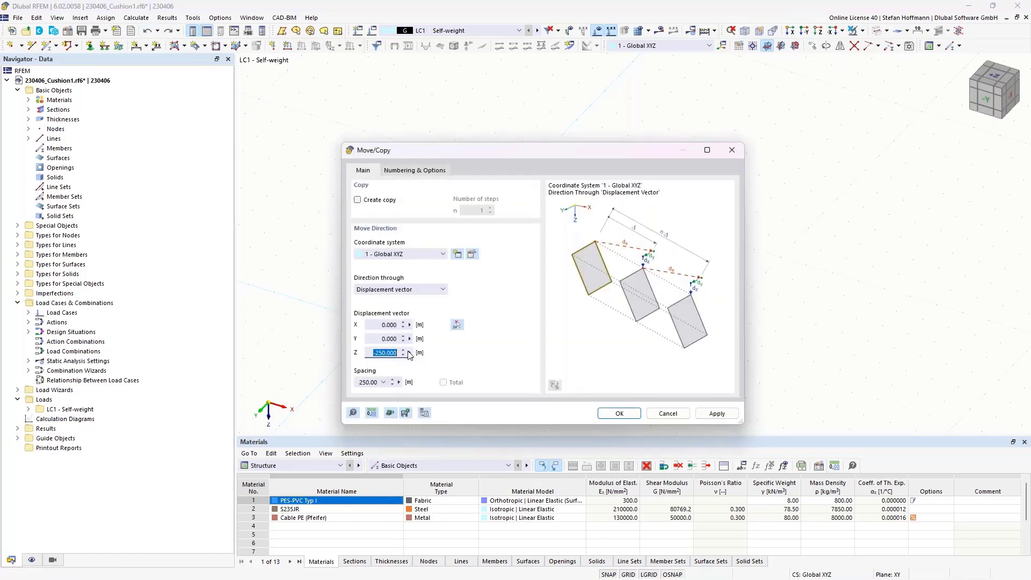
pyautogui.write('-250mm')
pyautogui.click(387, 339)
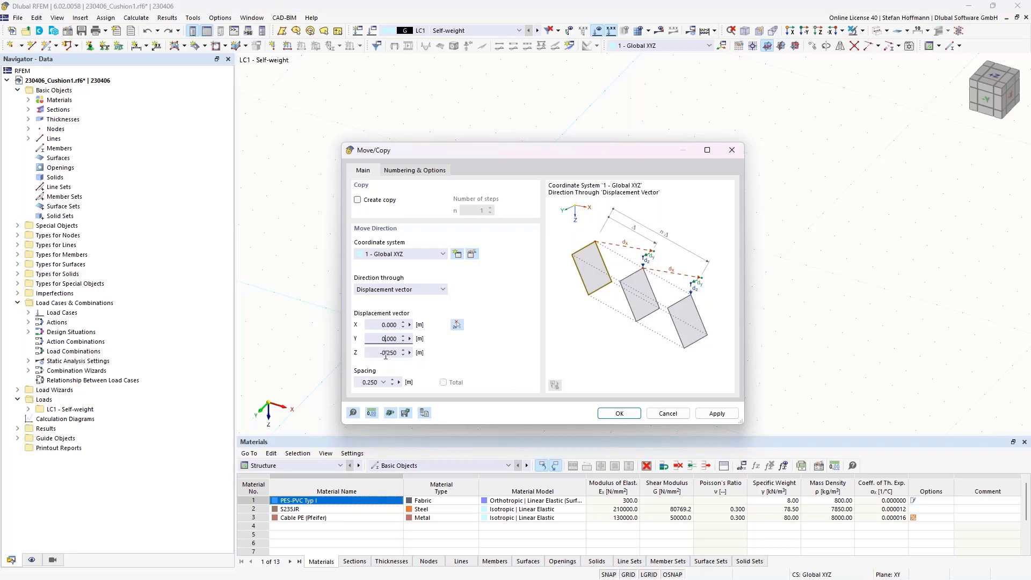
pyautogui.click(614, 412)
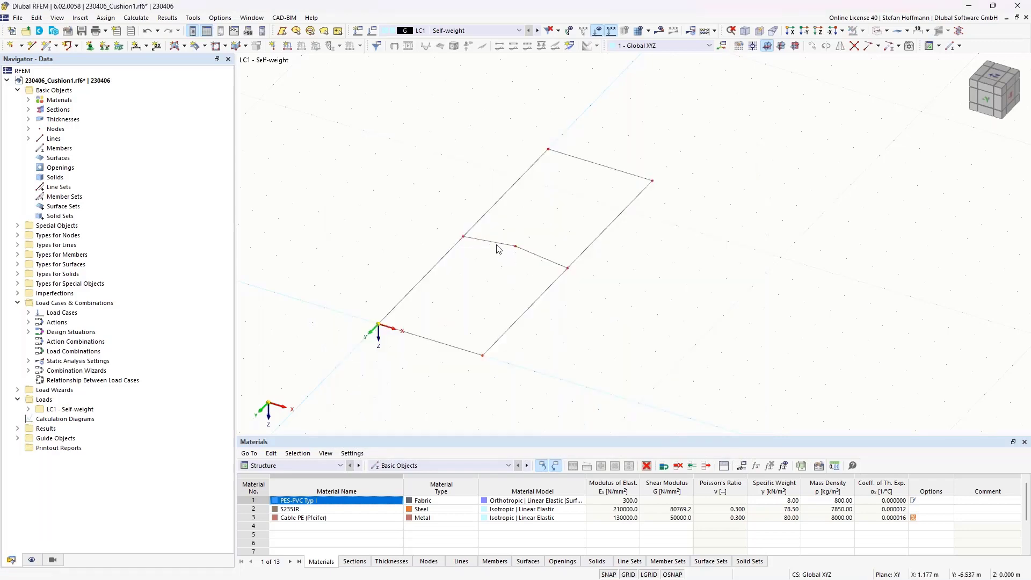
# Create two quadrangle surfaces with Membrane stiffness from the boundary lines, one on each side of the raised cross line.
pyautogui.keyDown('ctrl'); pyautogui.moveTo(515, 259); pyautogui.dragTo(533, 249, button='middle'); pyautogui.keyUp('ctrl')
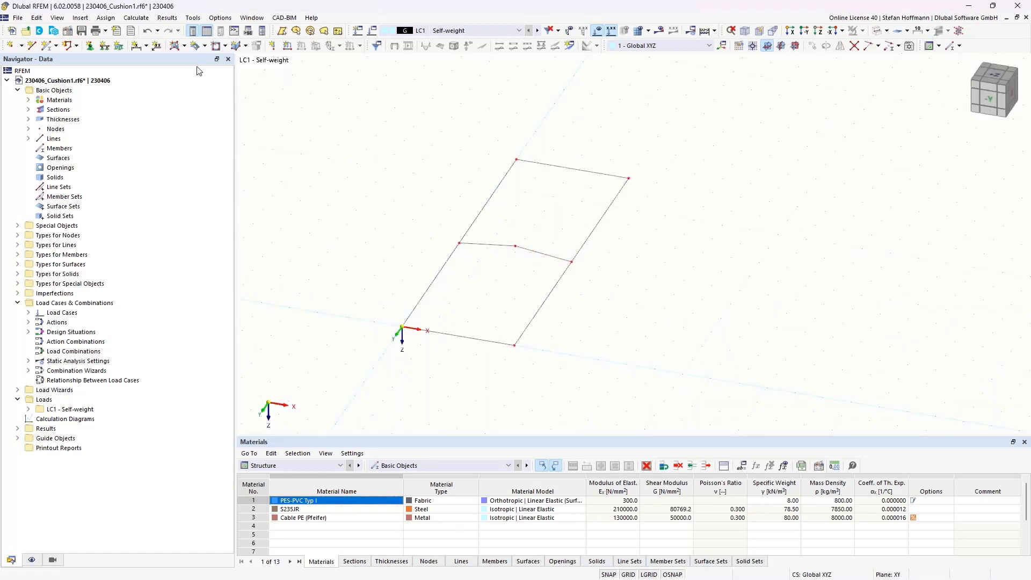
pyautogui.click(197, 47)
pyautogui.click(322, 148)
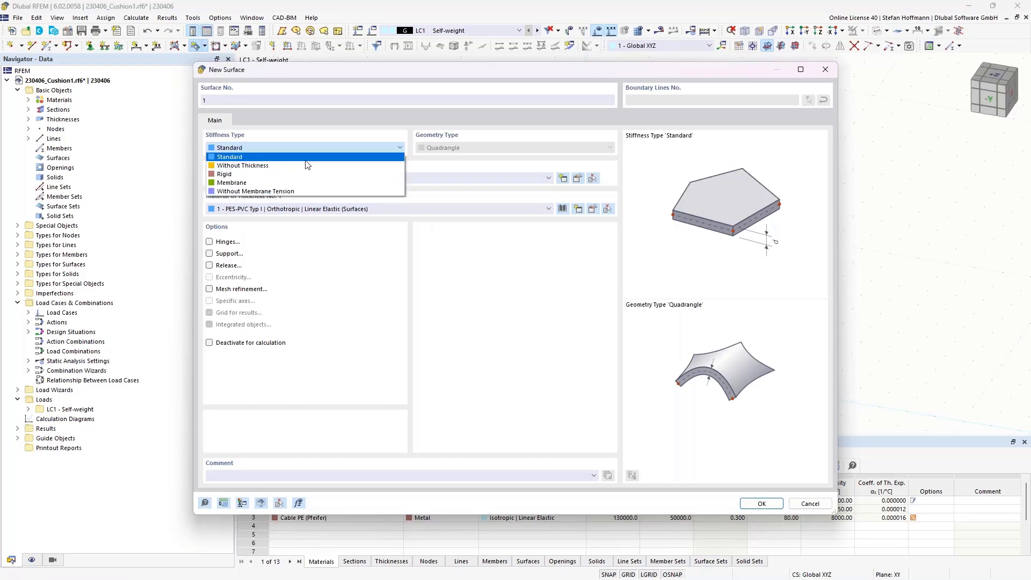
pyautogui.click(247, 181)
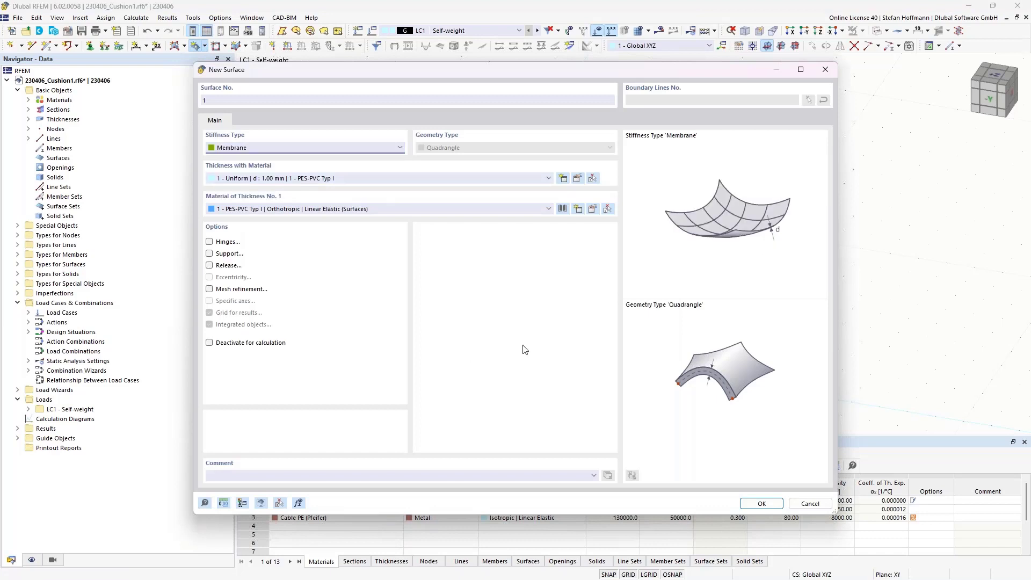
pyautogui.click(761, 503)
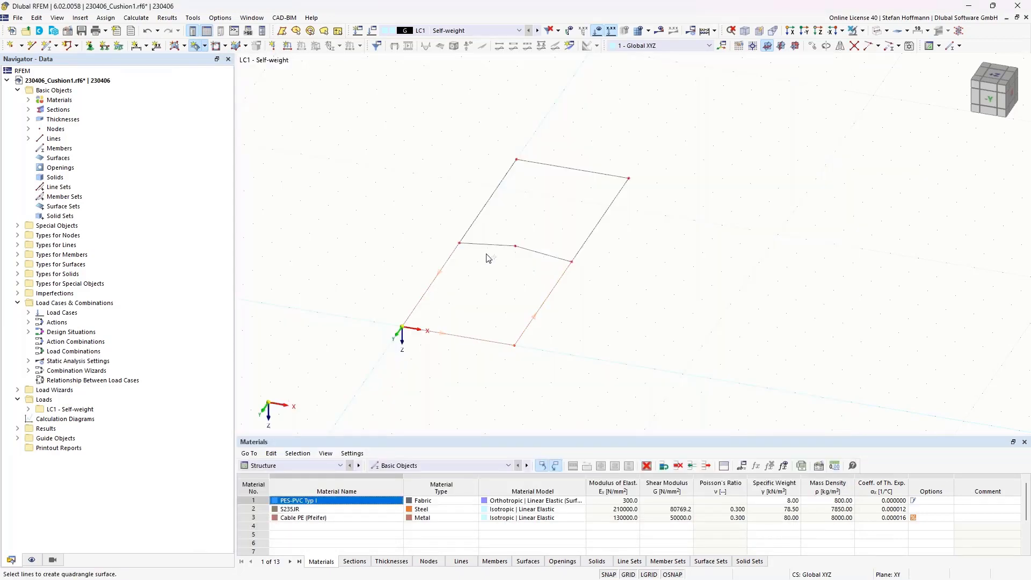
pyautogui.click(500, 245)
pyautogui.keyDown('ctrl'); pyautogui.moveTo(541, 233); pyautogui.dragTo(492, 236, button='middle'); pyautogui.keyUp('ctrl')
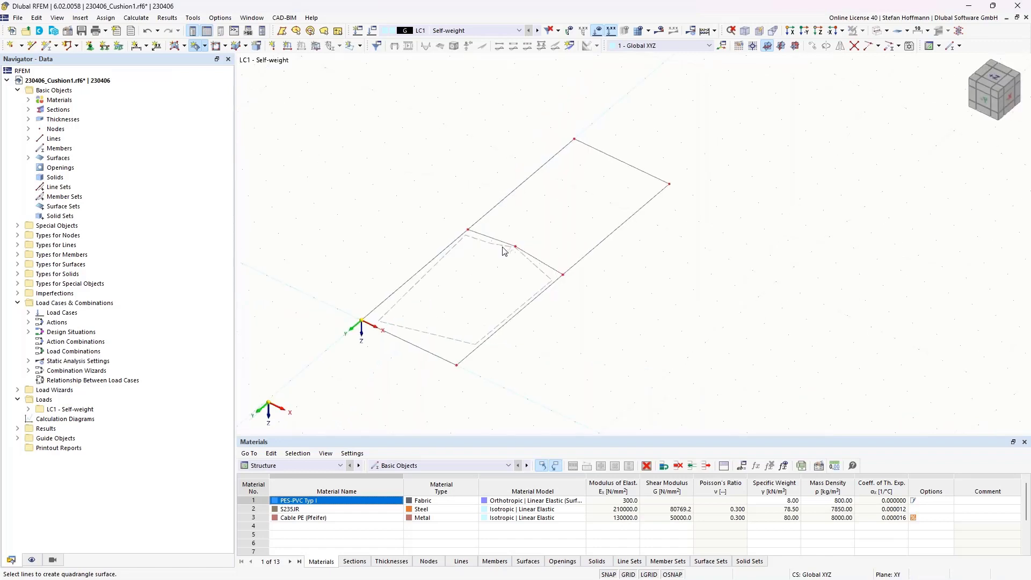
pyautogui.click(544, 225)
pyautogui.press('Escape')
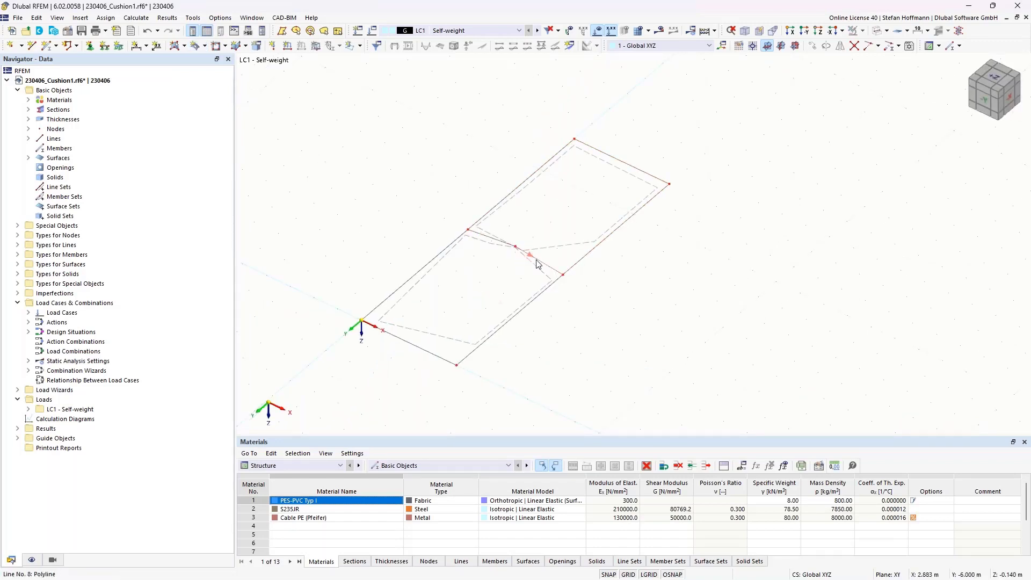
# Set corner node 3 of quadrangle surface 1 to node 2, checking the node numbers in the model preview.
pyautogui.doubleClick(479, 345)
pyautogui.click(260, 120)
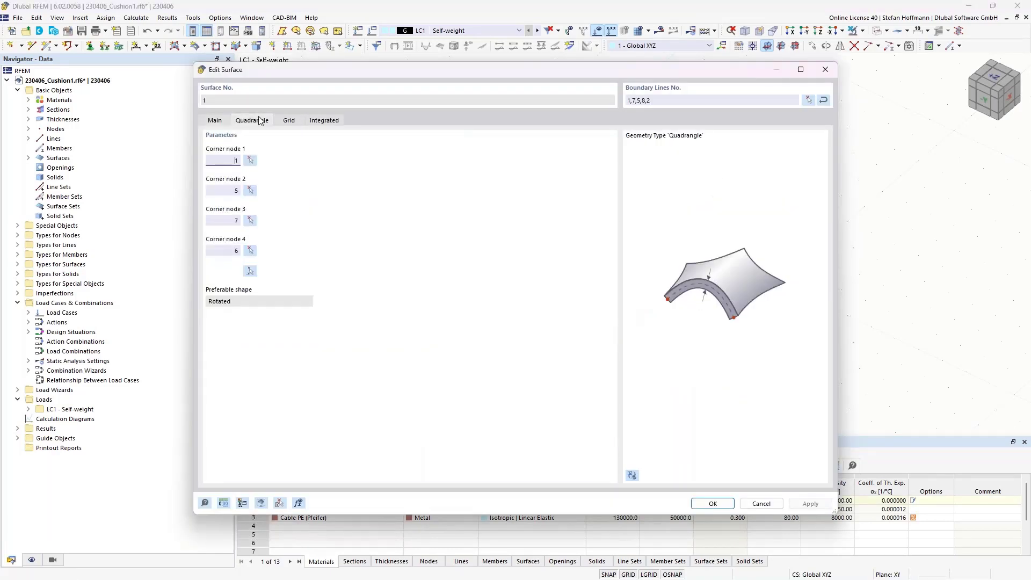
pyautogui.click(632, 475)
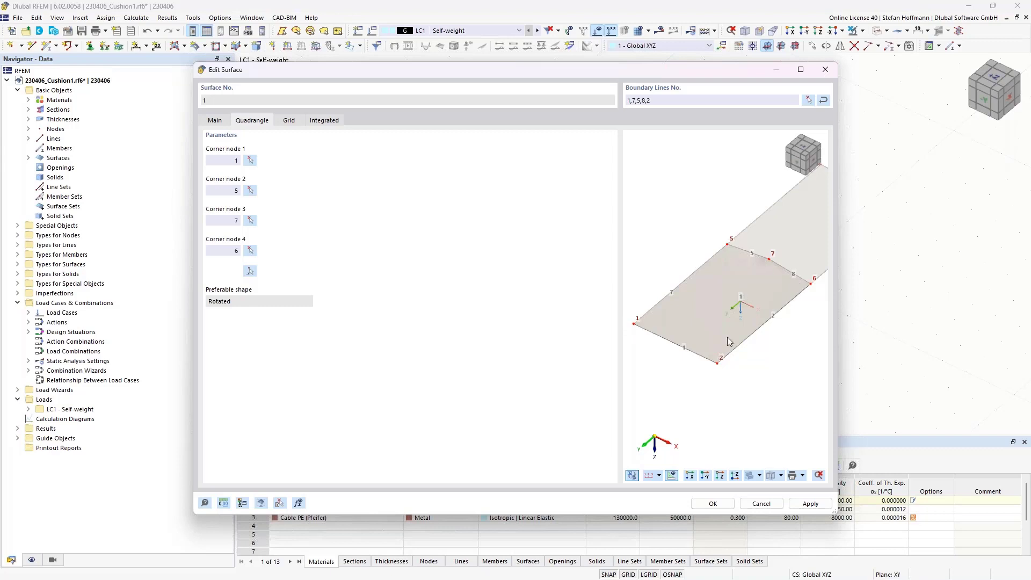
pyautogui.click(237, 219)
pyautogui.click(806, 504)
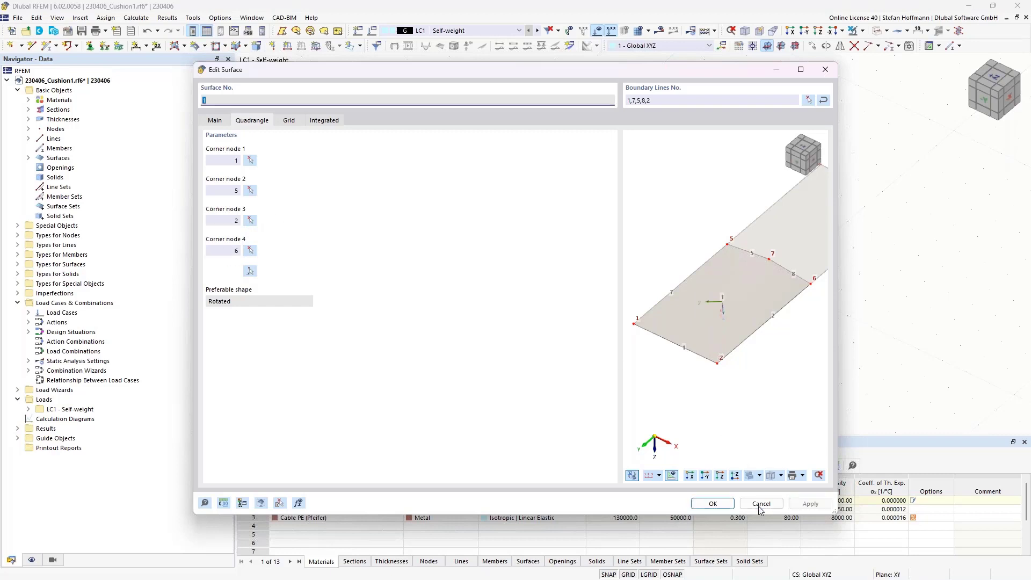
pyautogui.click(713, 505)
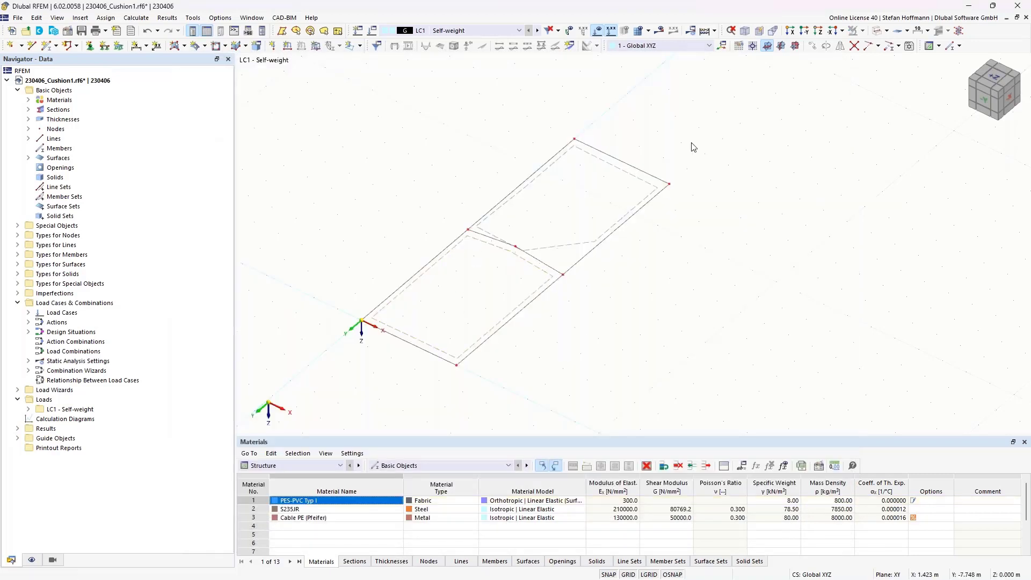
# Examine the shape of both membrane surfaces around the raised cross line in the shaded display, and return to wireframe.
pyautogui.click(877, 31)
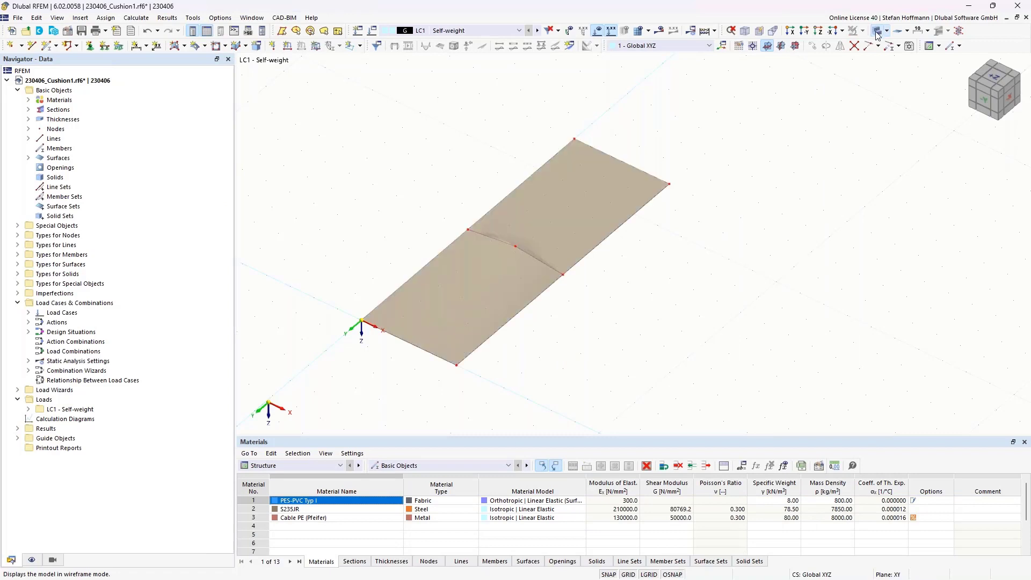
pyautogui.keyDown('ctrl'); pyautogui.moveTo(662, 194); pyautogui.dragTo(531, 300, button='middle'); pyautogui.keyUp('ctrl')
pyautogui.scroll(6, 526, 288)
pyautogui.keyDown('ctrl'); pyautogui.moveTo(523, 241); pyautogui.dragTo(646, 297, button='middle'); pyautogui.keyUp('ctrl')
pyautogui.scroll(-5, 728, 224)
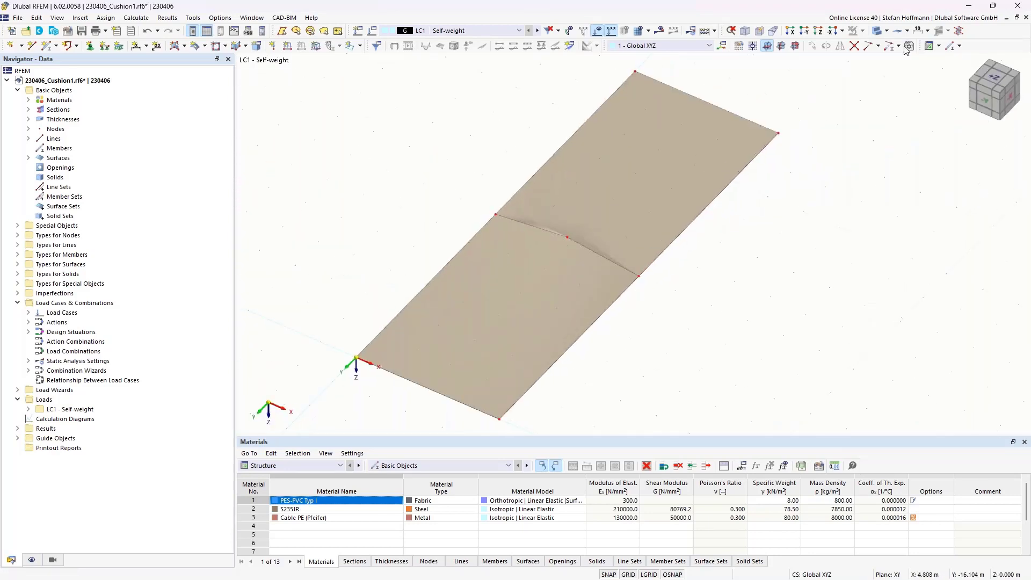
pyautogui.click(873, 34)
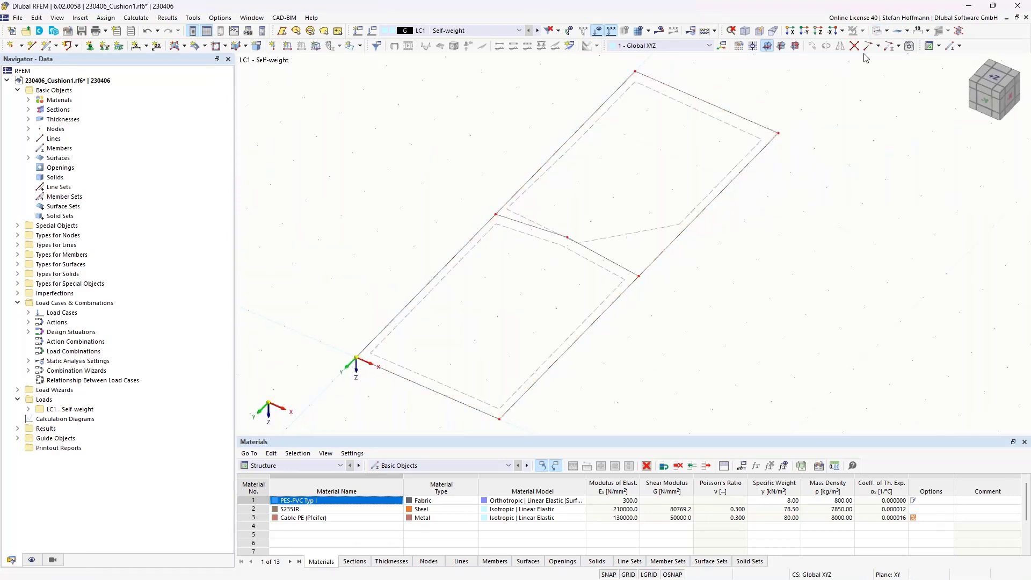
# Redefine the corner nodes of quadrangle surface 2 as nodes 5, 4, 3 and 6 by picking them in the model.
pyautogui.doubleClick(661, 231)
pyautogui.click(254, 120)
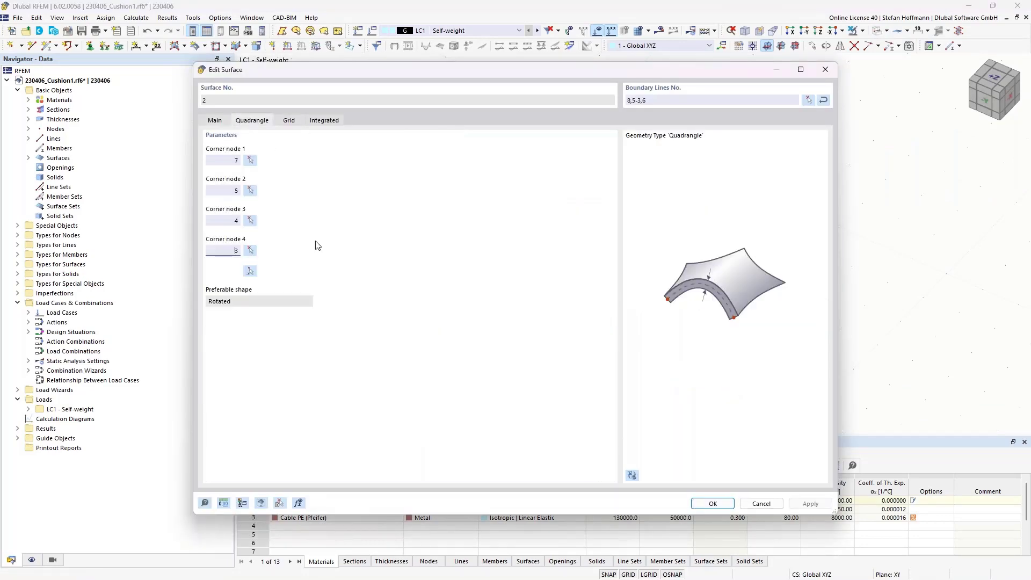
pyautogui.click(249, 271)
pyautogui.click(495, 214)
pyautogui.click(636, 72)
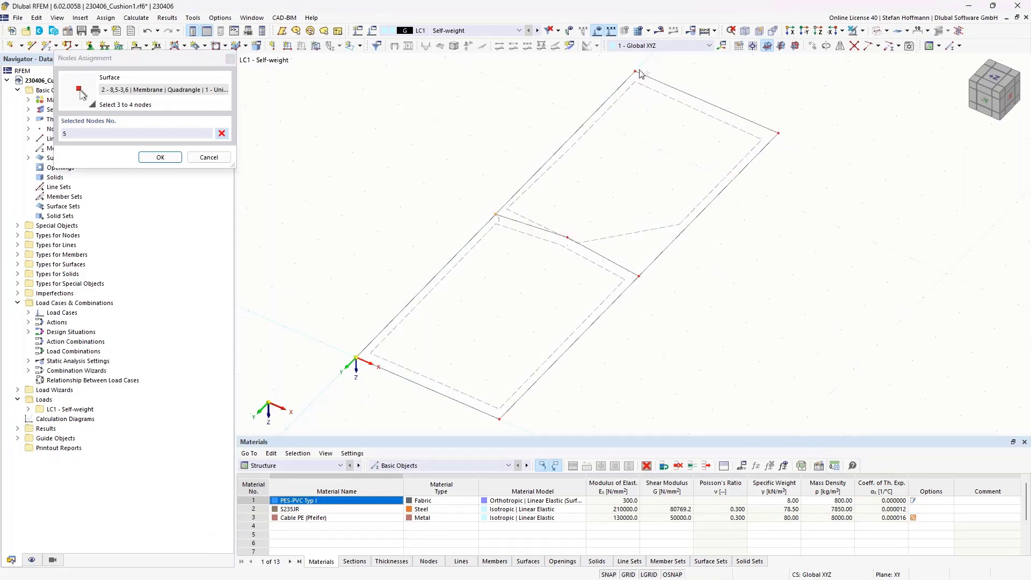
pyautogui.click(777, 135)
pyautogui.click(640, 278)
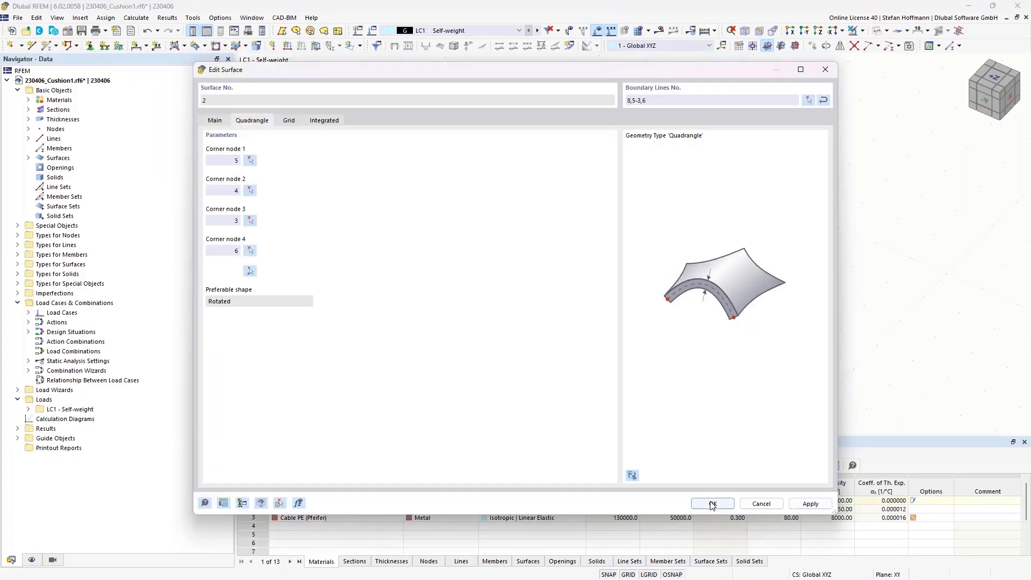
pyautogui.click(709, 502)
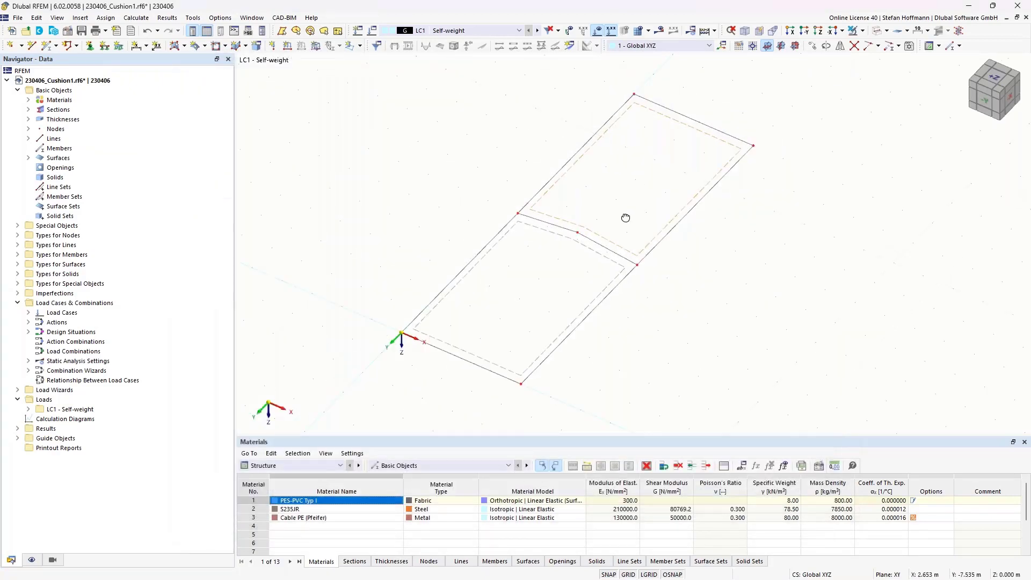
# Display the local axis systems of the surfaces in the model.
pyautogui.keyDown('ctrl'); pyautogui.moveTo(625, 218); pyautogui.dragTo(619, 207, button='middle'); pyautogui.keyUp('ctrl')
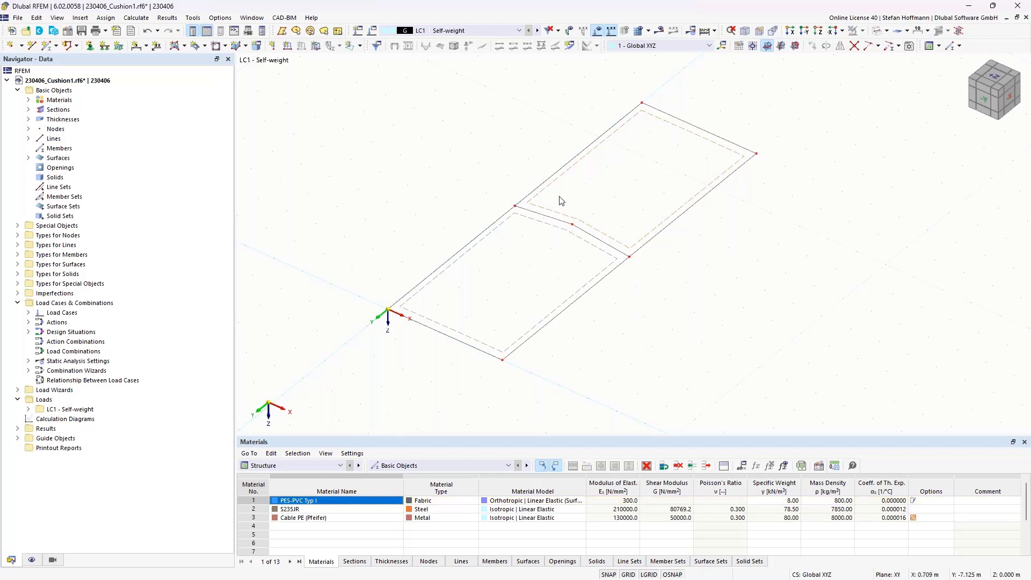
pyautogui.rightClick(558, 215)
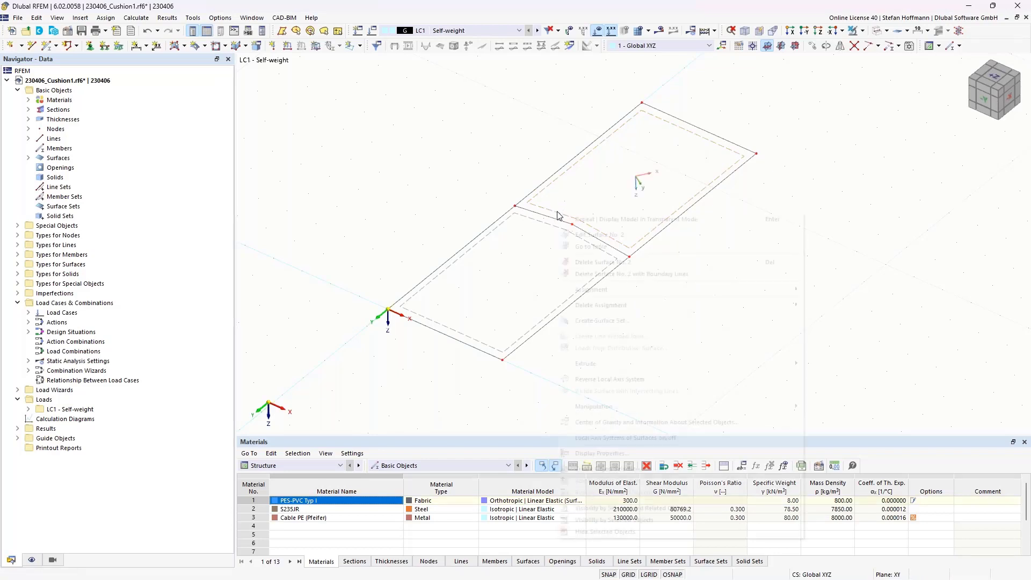
pyautogui.click(628, 438)
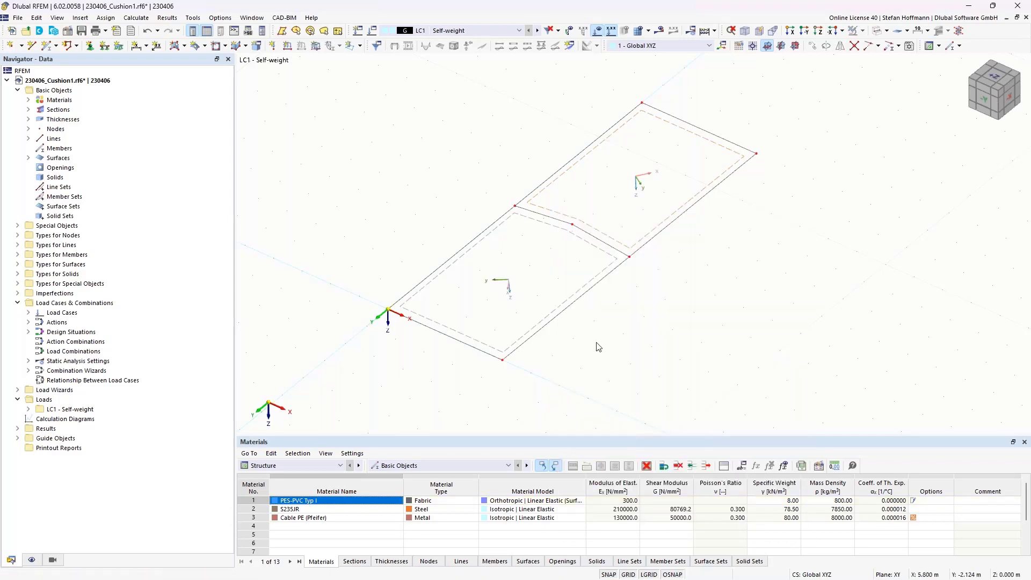
# Enable specific axes for surfaces 1 and 2 and align their input x-axis parallel to boundary line 2.
pyautogui.keyDown('ctrl'); pyautogui.moveTo(590, 323); pyautogui.dragTo(587, 257, button='middle'); pyautogui.keyUp('ctrl')
pyautogui.moveTo(584, 253); pyautogui.dragTo(553, 214)
pyautogui.doubleClick(552, 215)
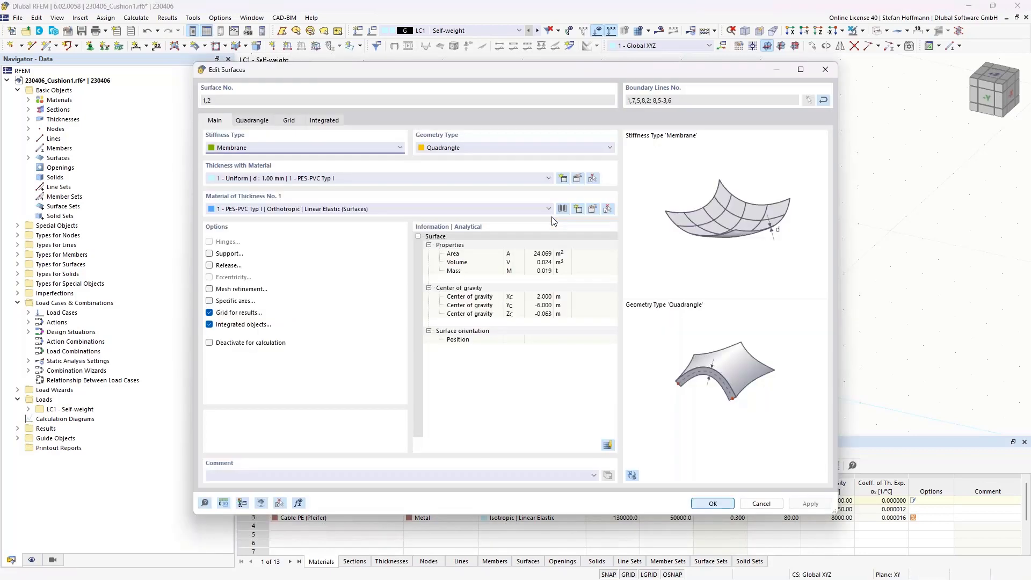
pyautogui.click(231, 301)
pyautogui.click(290, 124)
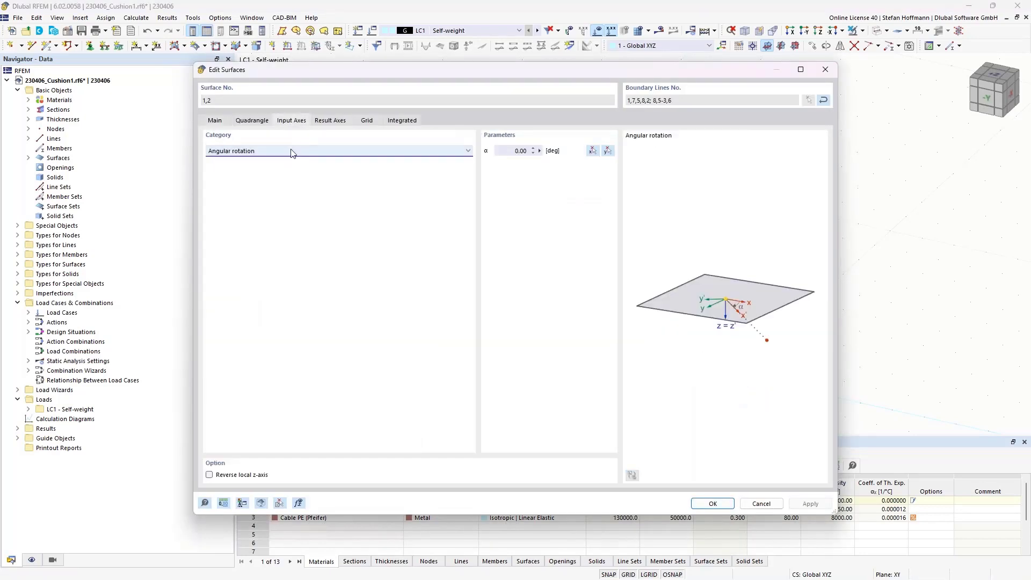
pyautogui.click(291, 153)
pyautogui.click(290, 165)
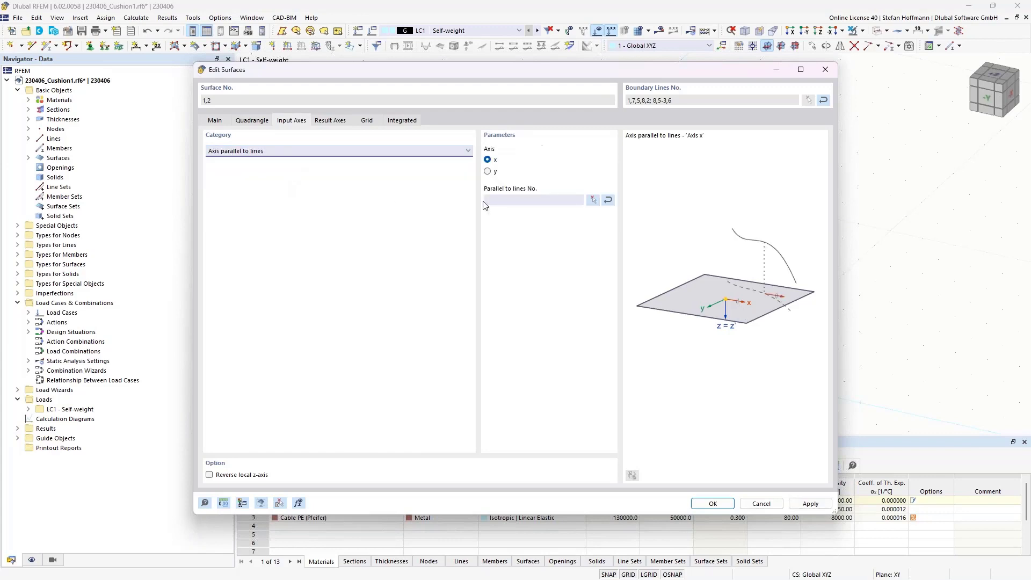
pyautogui.click(591, 203)
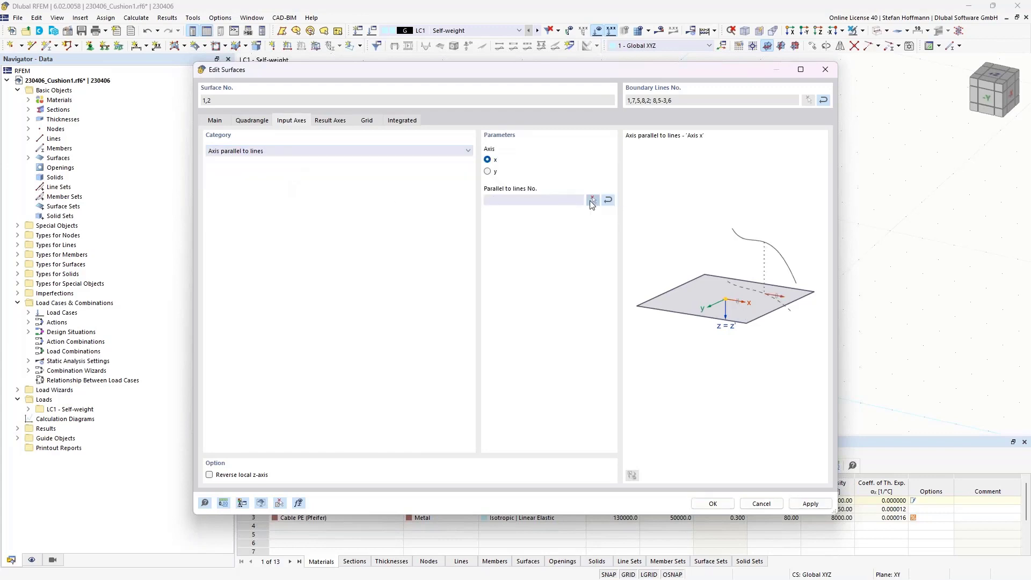
pyautogui.click(580, 297)
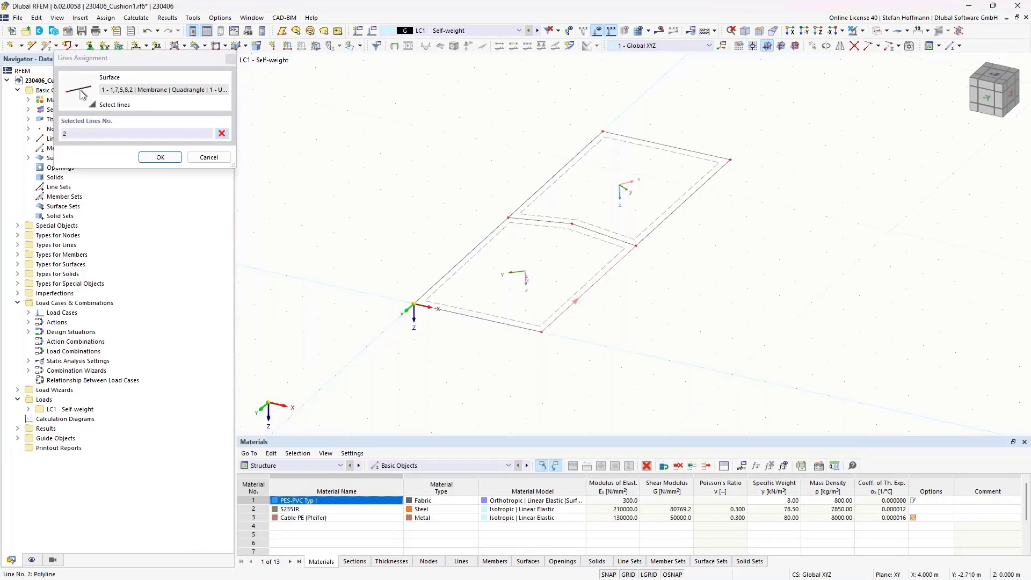
pyautogui.click(160, 157)
pyautogui.press('Return')
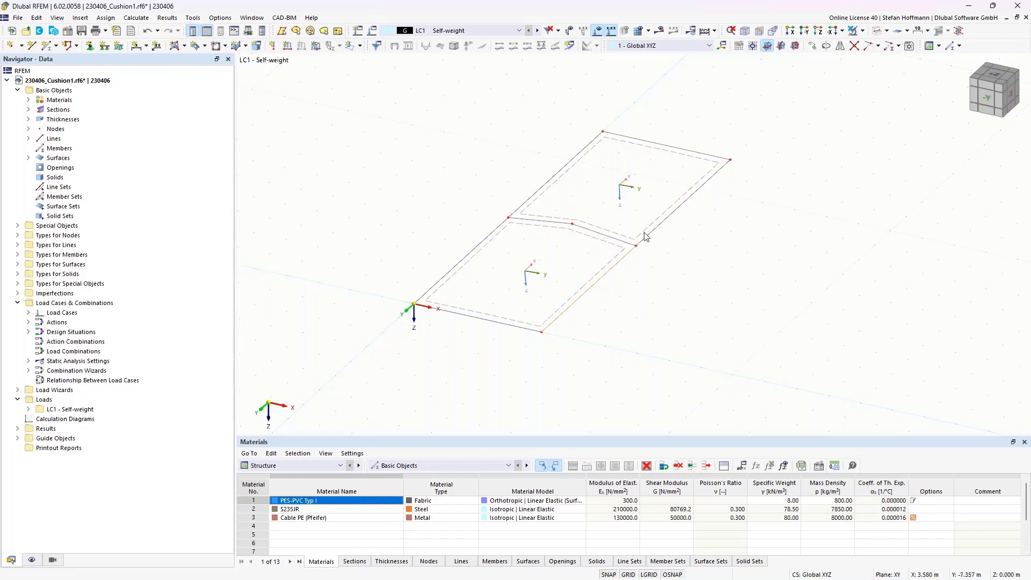
# Reverse the local axis systems of surfaces 1 and 2.
pyautogui.keyDown('ctrl'); pyautogui.moveTo(646, 237); pyautogui.dragTo(560, 271, button='middle'); pyautogui.keyUp('ctrl')
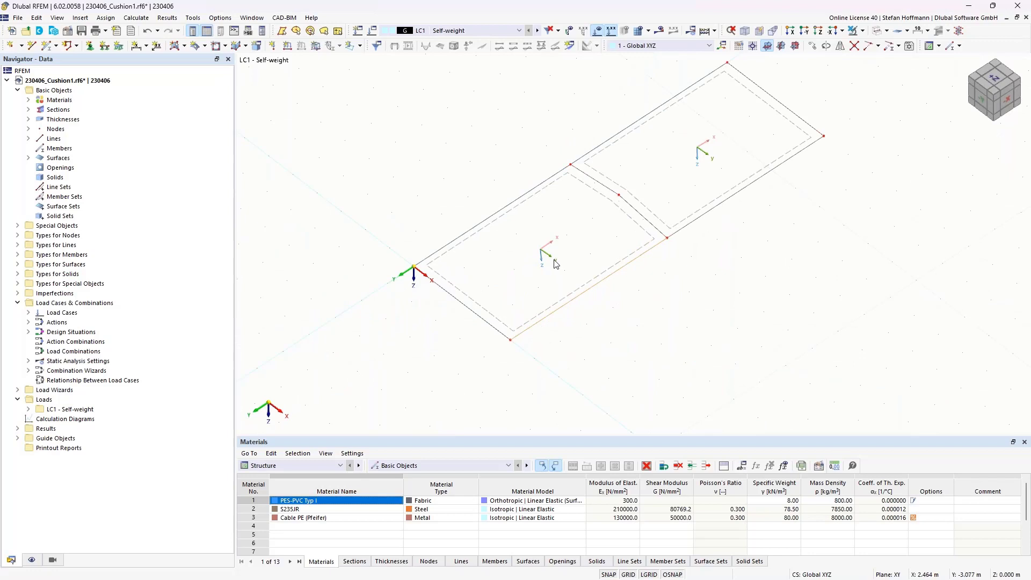
pyautogui.press('alt')
pyautogui.keyDown('ctrl'); pyautogui.moveTo(561, 263); pyautogui.dragTo(585, 259, button='middle'); pyautogui.keyUp('ctrl')
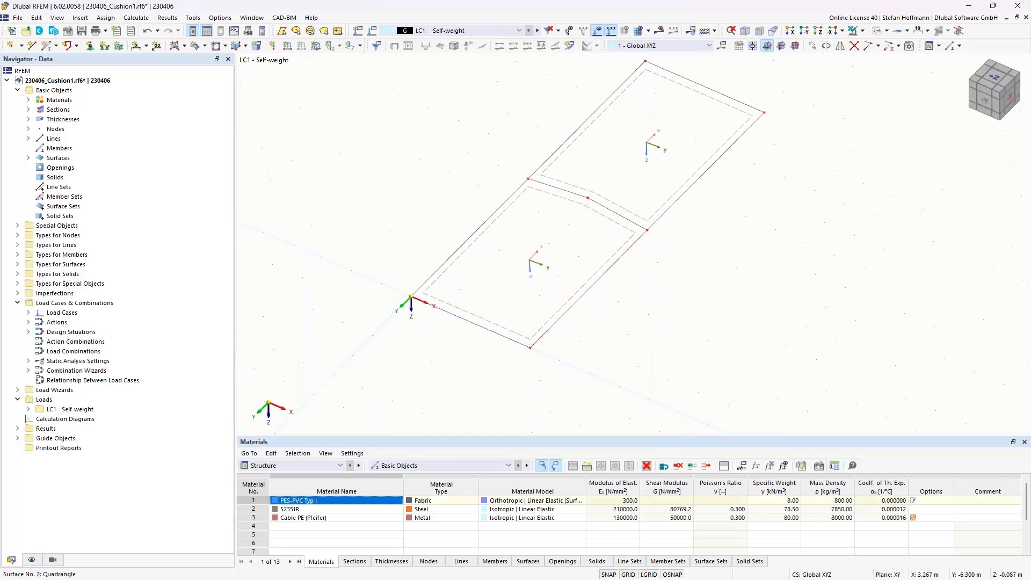
pyautogui.rightClick(631, 213)
pyautogui.click(678, 208)
pyautogui.keyDown('ctrl'); pyautogui.moveTo(660, 290); pyautogui.dragTo(660, 257, button='middle'); pyautogui.keyUp('ctrl')
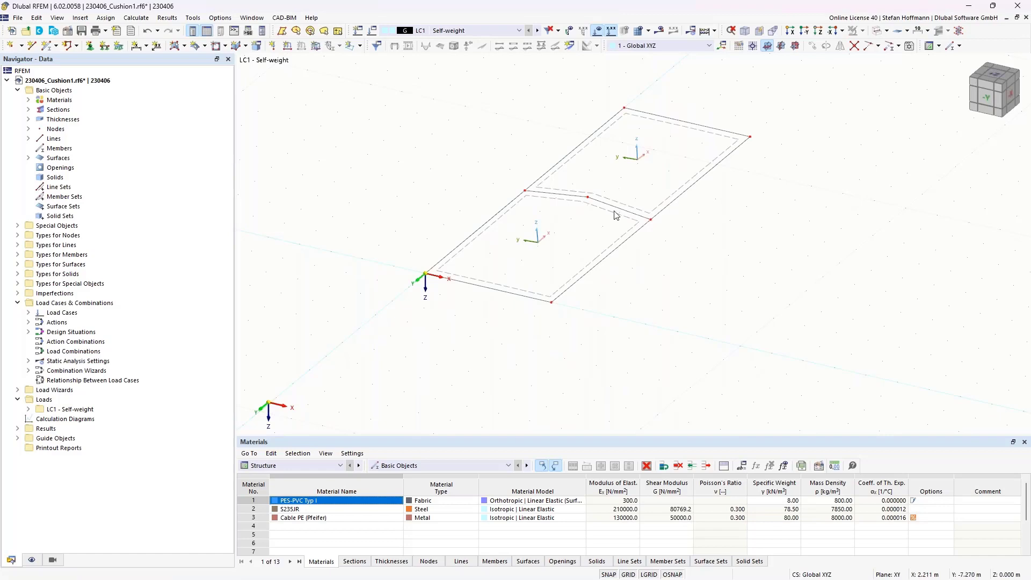
# Assign a line support to all outer boundary lines of the two surfaces, leaving out the raised cross line.
pyautogui.keyDown('ctrl'); pyautogui.moveTo(615, 211); pyautogui.dragTo(672, 162, button='middle'); pyautogui.keyUp('ctrl')
pyautogui.moveTo(463, 159); pyautogui.dragTo(536, 252)
pyautogui.keyDown('ctrl'); pyautogui.moveTo(644, 250); pyautogui.dragTo(500, 239, button='middle'); pyautogui.keyUp('ctrl')
pyautogui.keyDown('ctrl'); pyautogui.click(655, 193); pyautogui.keyUp('ctrl')
pyautogui.keyDown('ctrl'); pyautogui.click(666, 226); pyautogui.keyUp('ctrl')
pyautogui.moveTo(314, 168); pyautogui.dragTo(429, 289)
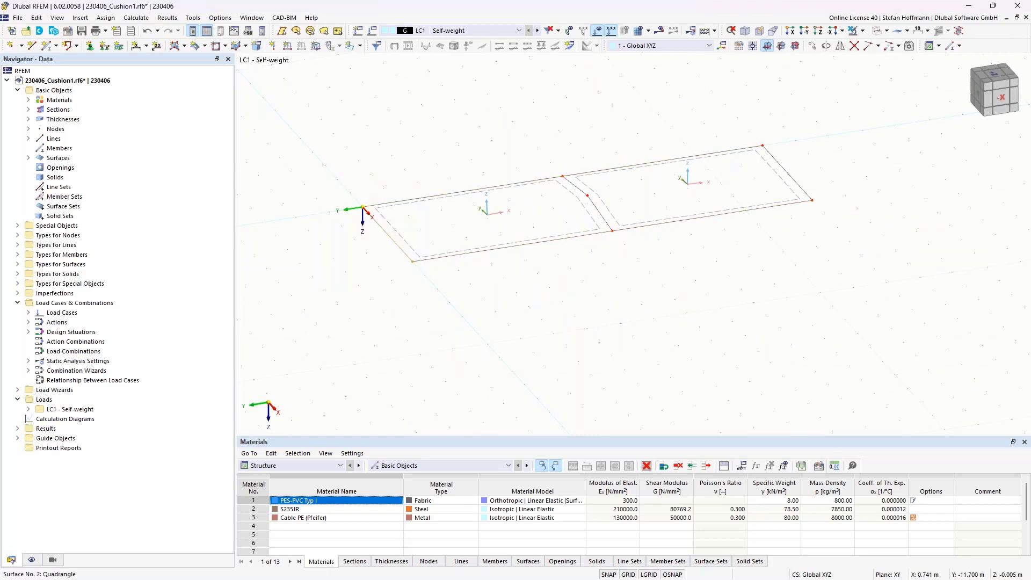
pyautogui.moveTo(333, 97)
pyautogui.mouseDown()
pyautogui.moveTo(534, 223)
pyautogui.moveTo(827, 300)
pyautogui.mouseUp()
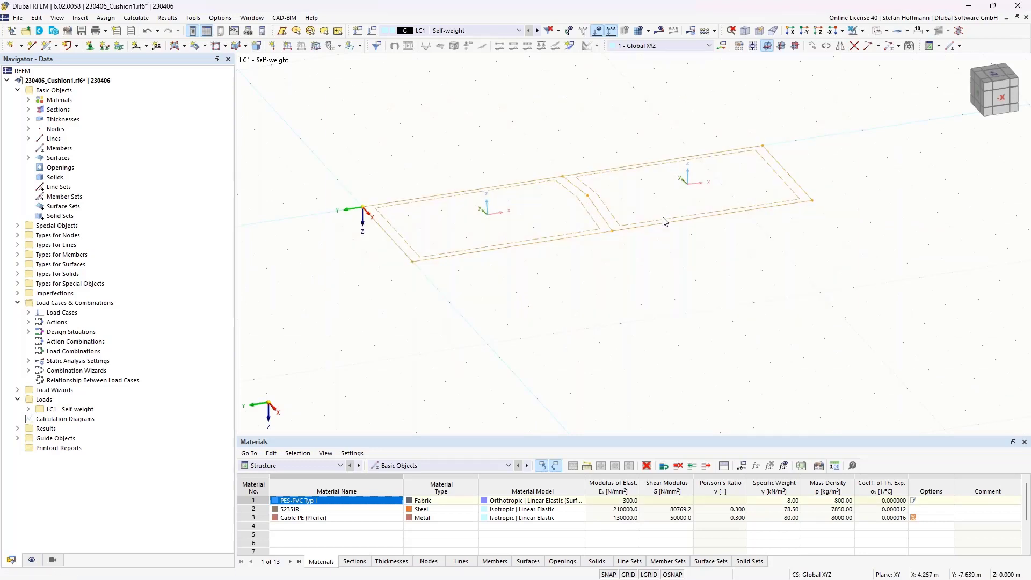
pyautogui.keyDown('ctrl'); pyautogui.moveTo(622, 187); pyautogui.dragTo(571, 228); pyautogui.keyUp('ctrl')
pyautogui.click(105, 45)
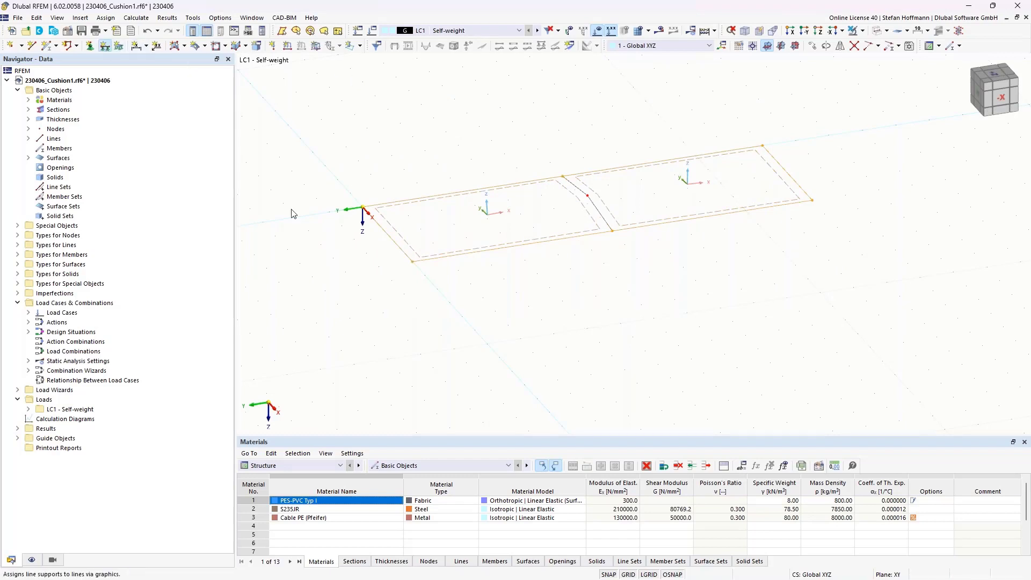
pyautogui.click(558, 390)
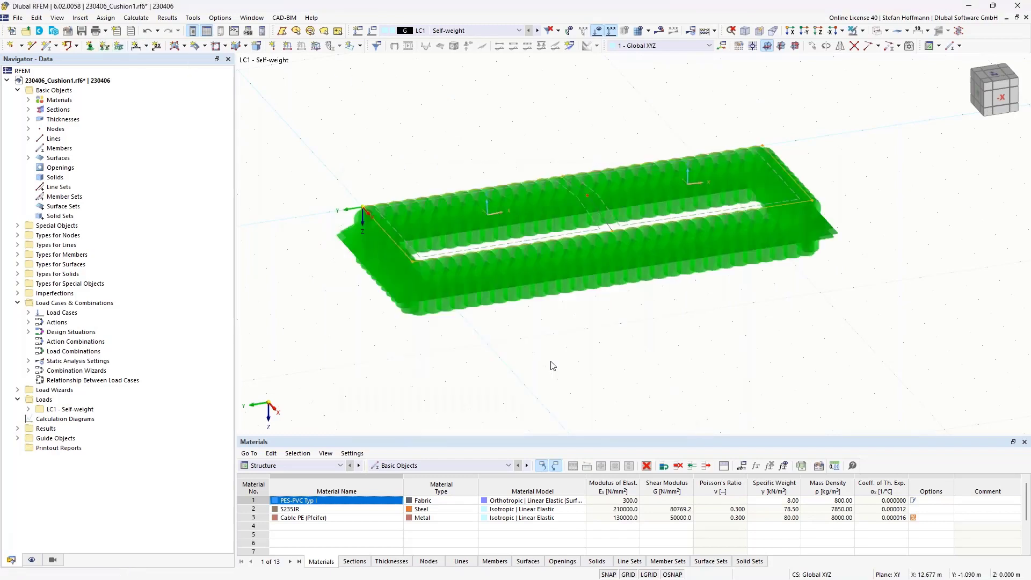
# Reduce the size and density of the line support graphics shown along the model's outer edges.
pyautogui.click(31, 563)
pyautogui.scroll(-15, 75, 285)
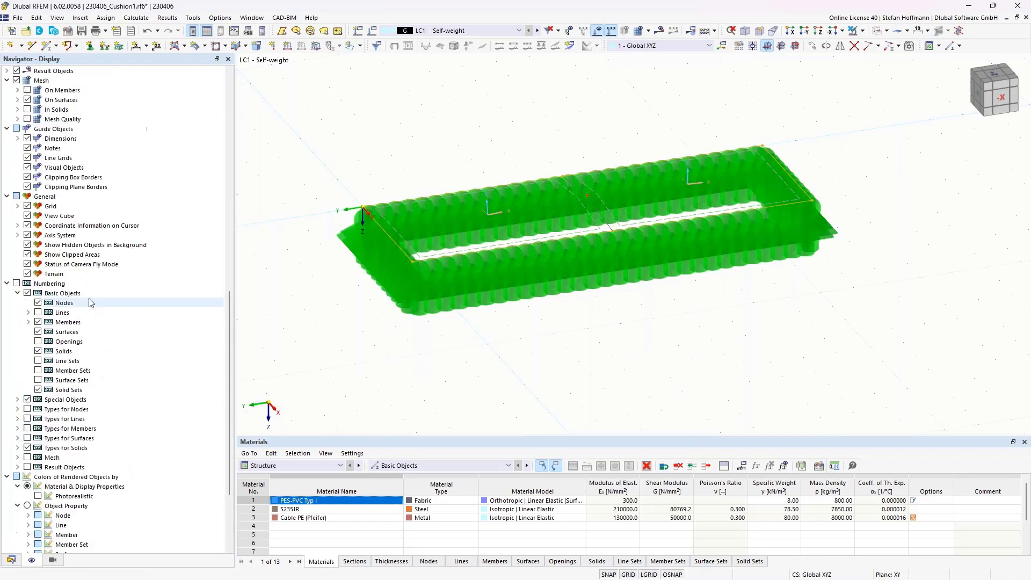
pyautogui.scroll(5, 76, 285)
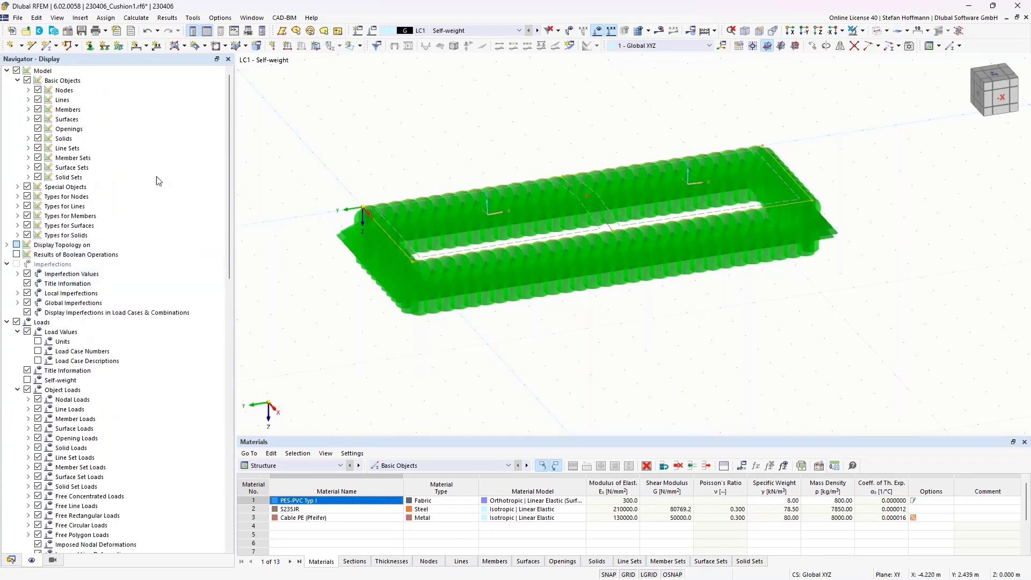
pyautogui.rightClick(366, 246)
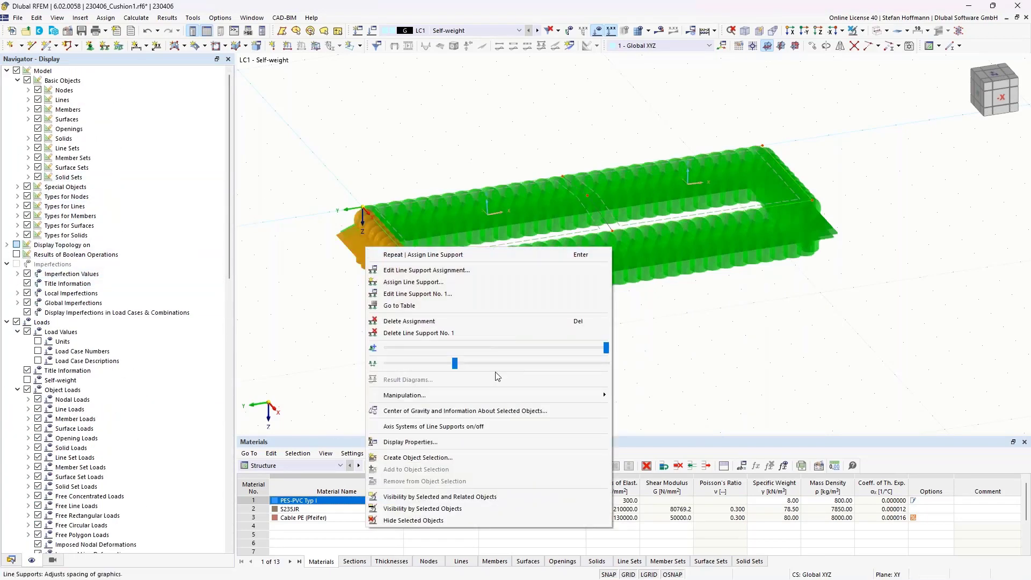
pyautogui.moveTo(607, 350); pyautogui.dragTo(547, 369)
pyautogui.click(638, 317)
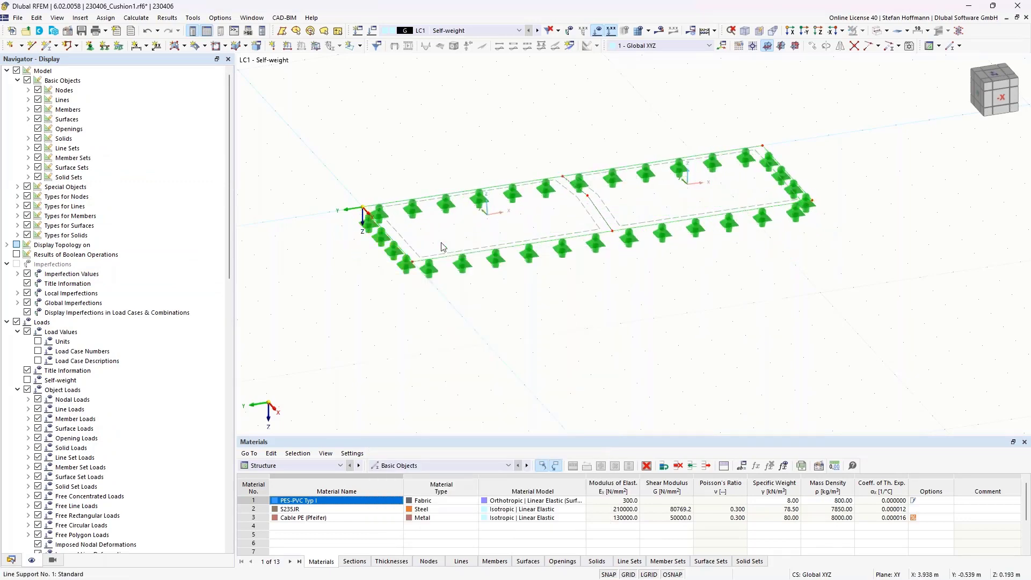
# Hide the types for lines in the model display, restore the isometric view and return to the model data tree.
pyautogui.click(27, 205)
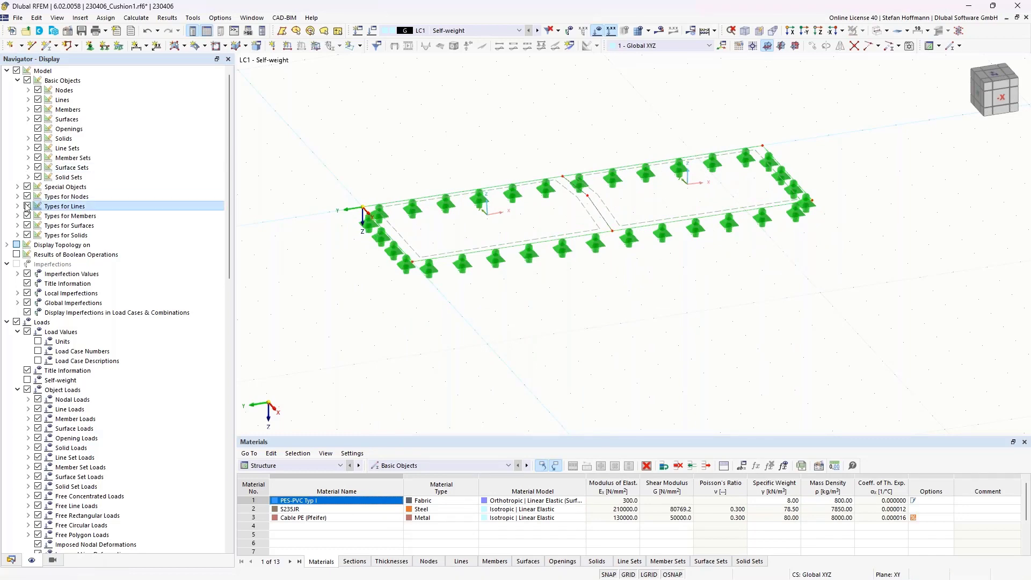
pyautogui.click(745, 31)
pyautogui.moveTo(539, 213); pyautogui.dragTo(552, 250, button='middle')
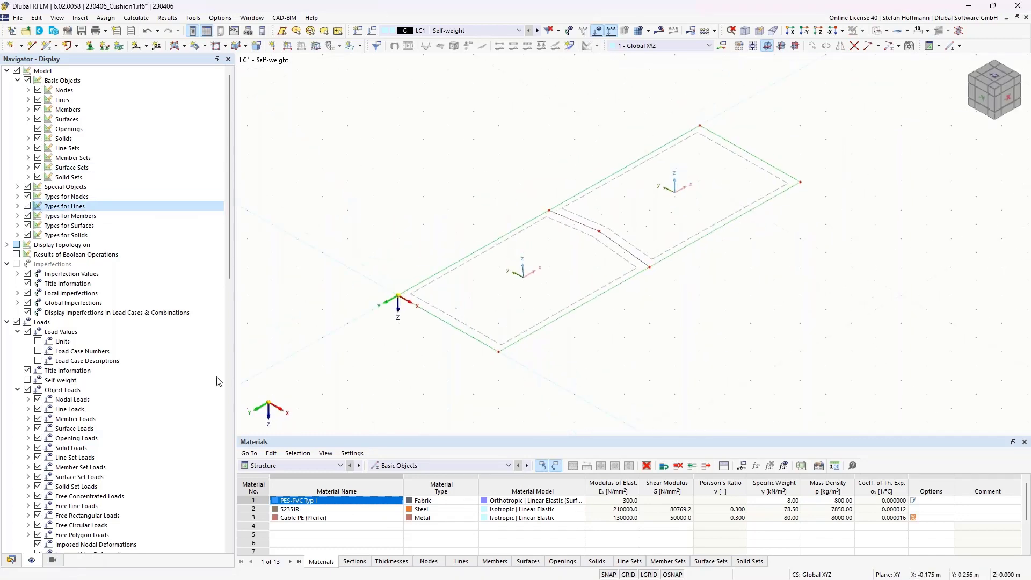
pyautogui.click(15, 560)
# Try to mirror the whole model about the XY plane through the origin without creating a copy.
pyautogui.keyDown('ctrl'); pyautogui.moveTo(500, 310); pyautogui.dragTo(354, 171, button='middle'); pyautogui.keyUp('ctrl')
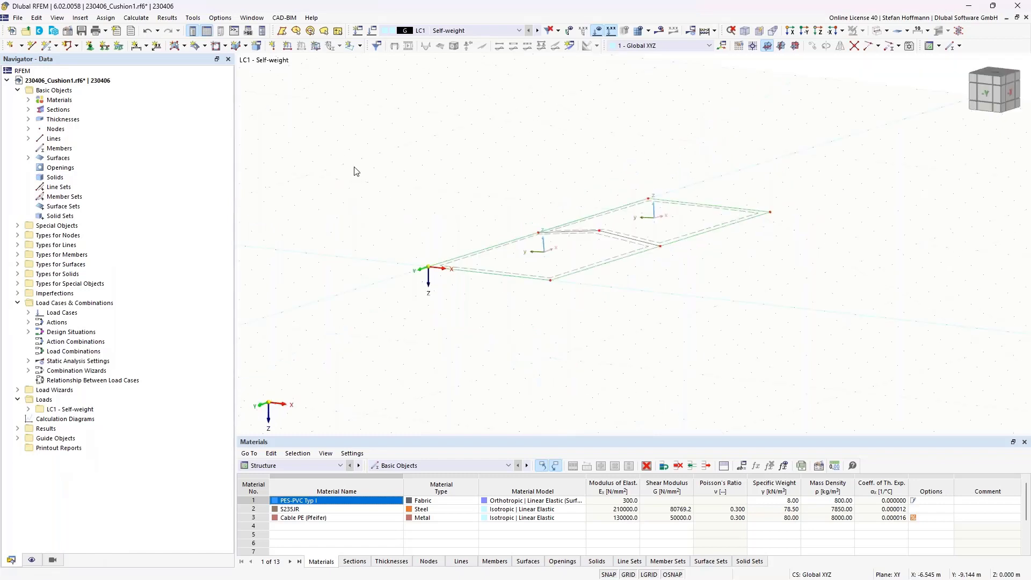
pyautogui.moveTo(330, 152); pyautogui.dragTo(797, 325)
pyautogui.click(840, 45)
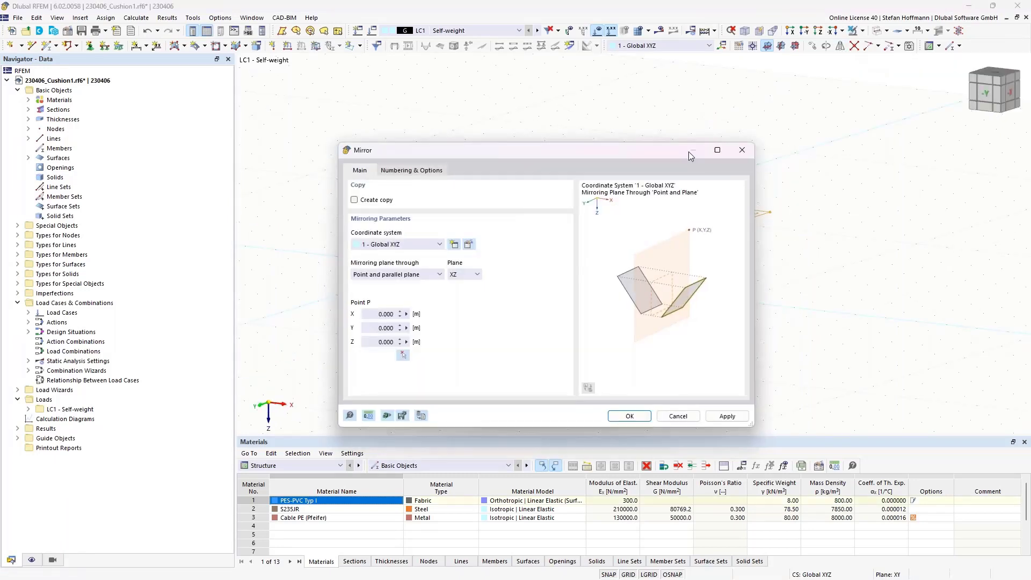
pyautogui.click(466, 278)
pyautogui.click(459, 285)
pyautogui.click(628, 416)
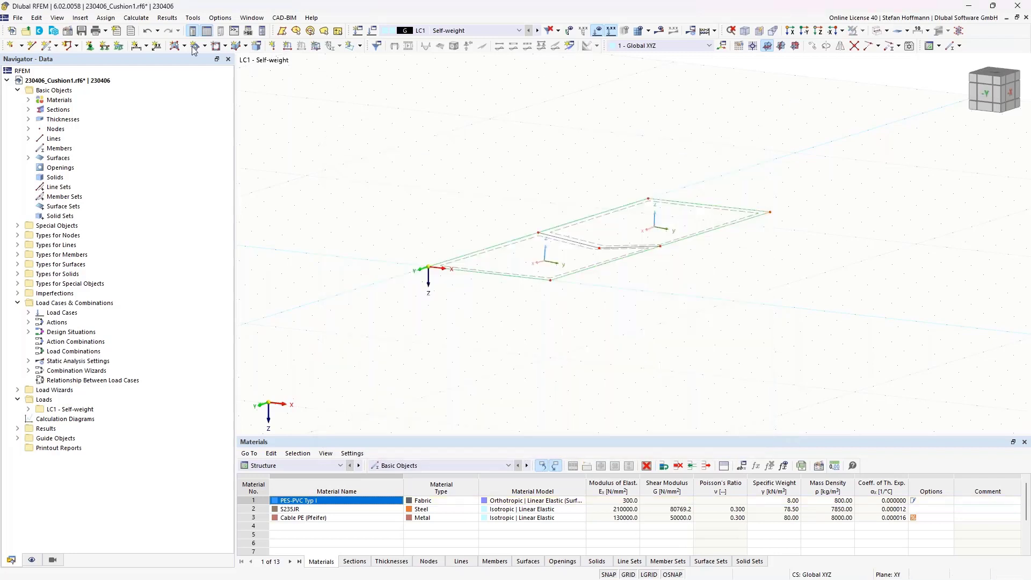
# Mirror the whole model as a copy about the XY plane through the point 0, 0, 0.
pyautogui.moveTo(640, 280); pyautogui.dragTo(852, 350)
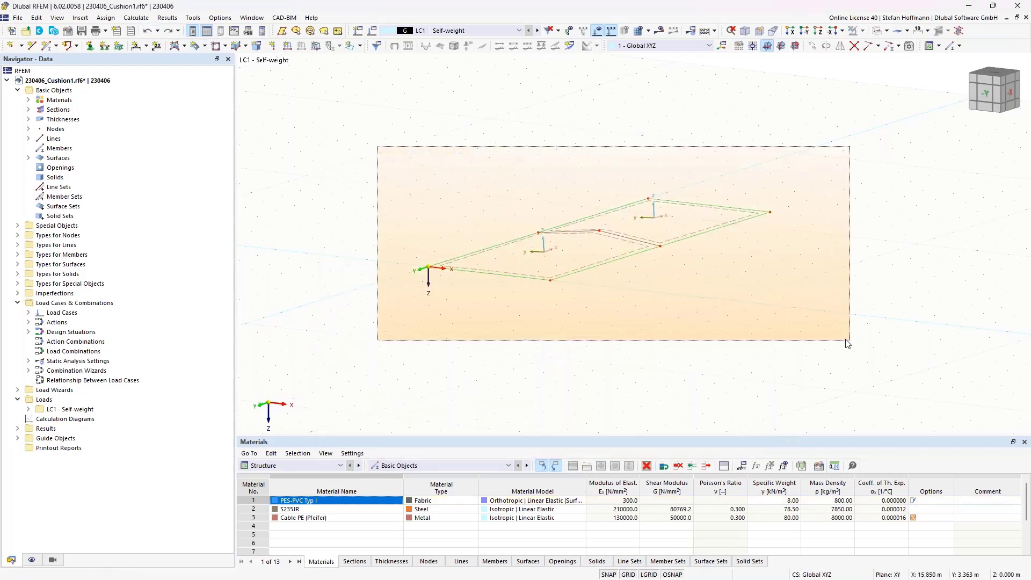
pyautogui.click(841, 45)
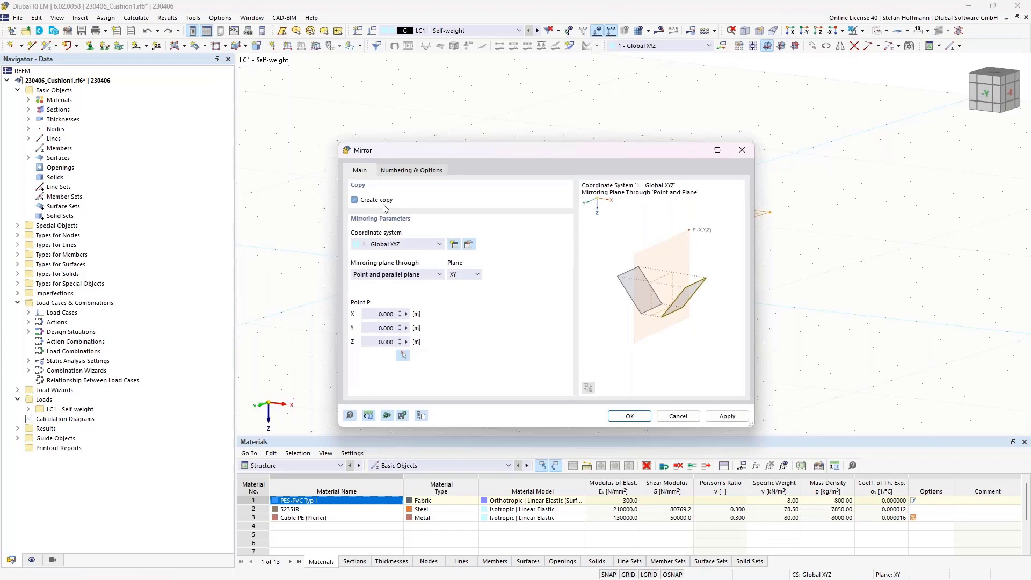
pyautogui.click(618, 415)
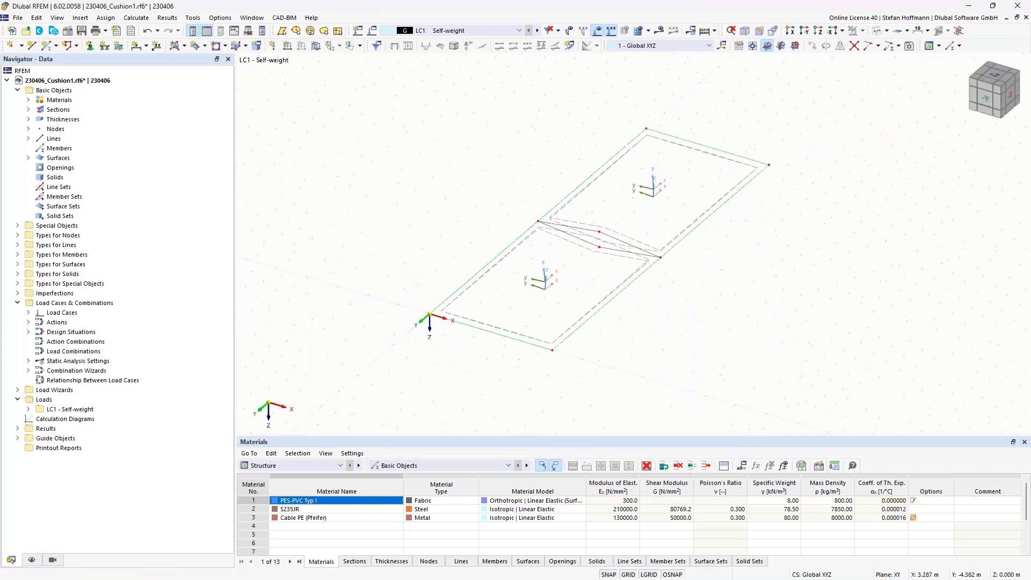
# Check the quadrangle corner nodes of the mirrored surface 3 and leave its settings as they are.
pyautogui.moveTo(559, 315)
pyautogui.keyDown('ctrl'); pyautogui.mouseDown(button='middle')
pyautogui.moveTo(622, 252)
pyautogui.moveTo(622, 292)
pyautogui.moveTo(556, 301)
pyautogui.mouseUp(button='middle'); pyautogui.keyUp('ctrl')
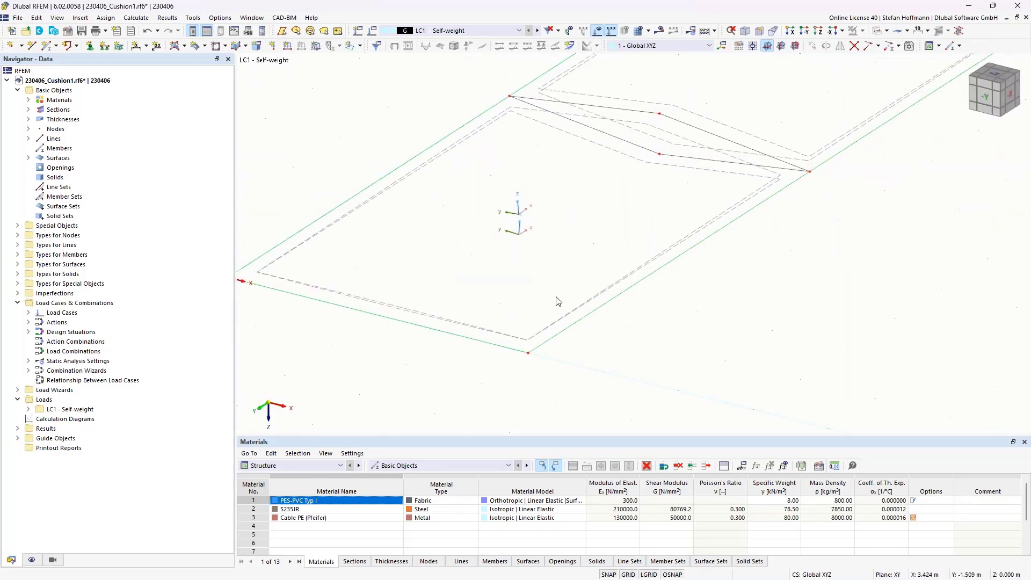
pyautogui.scroll(-3, 556, 297)
pyautogui.keyDown('ctrl'); pyautogui.moveTo(588, 261); pyautogui.dragTo(578, 274, button='middle'); pyautogui.keyUp('ctrl')
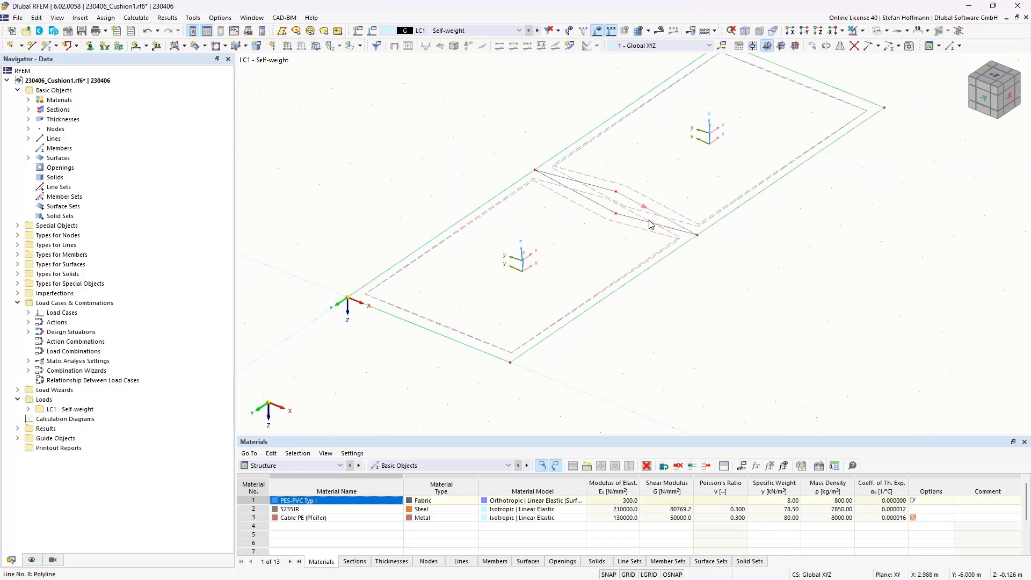
pyautogui.doubleClick(643, 232)
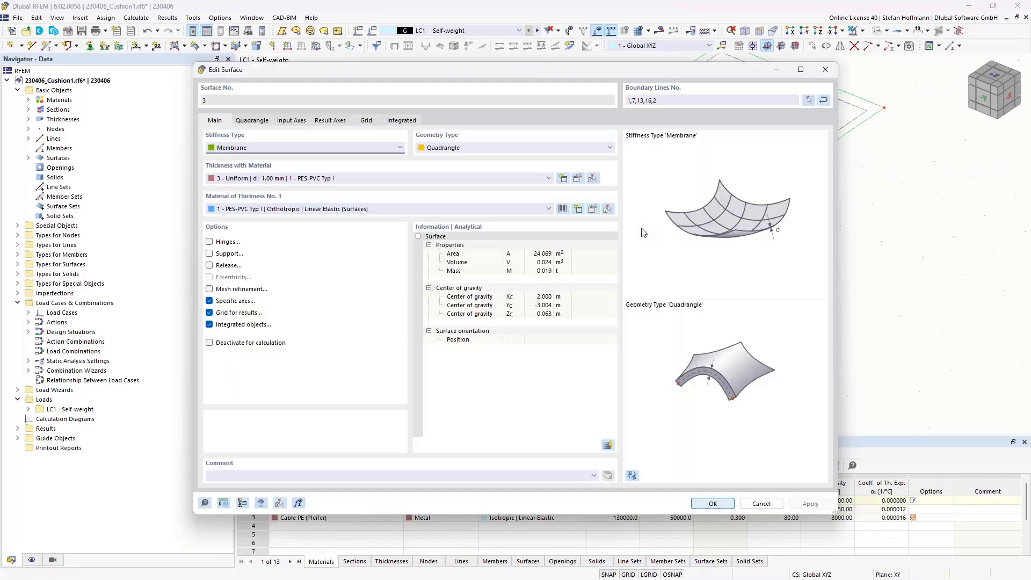
pyautogui.click(252, 121)
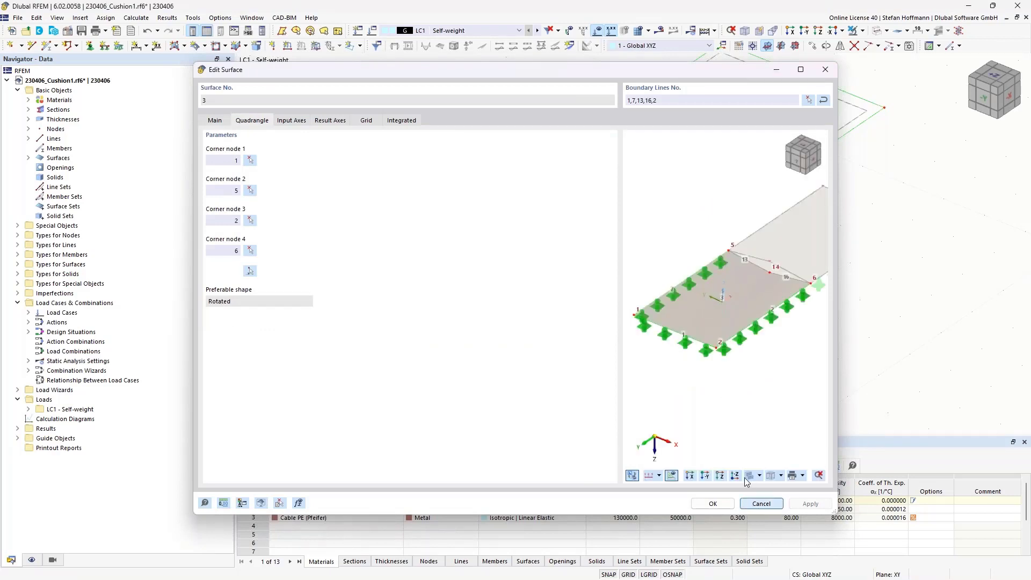
pyautogui.click(762, 504)
# Pick the long edge line again as the parallel reference for the input x-axis of mirrored surfaces 3 and 4.
pyautogui.keyDown('ctrl'); pyautogui.moveTo(600, 230); pyautogui.dragTo(622, 239, button='middle'); pyautogui.keyUp('ctrl')
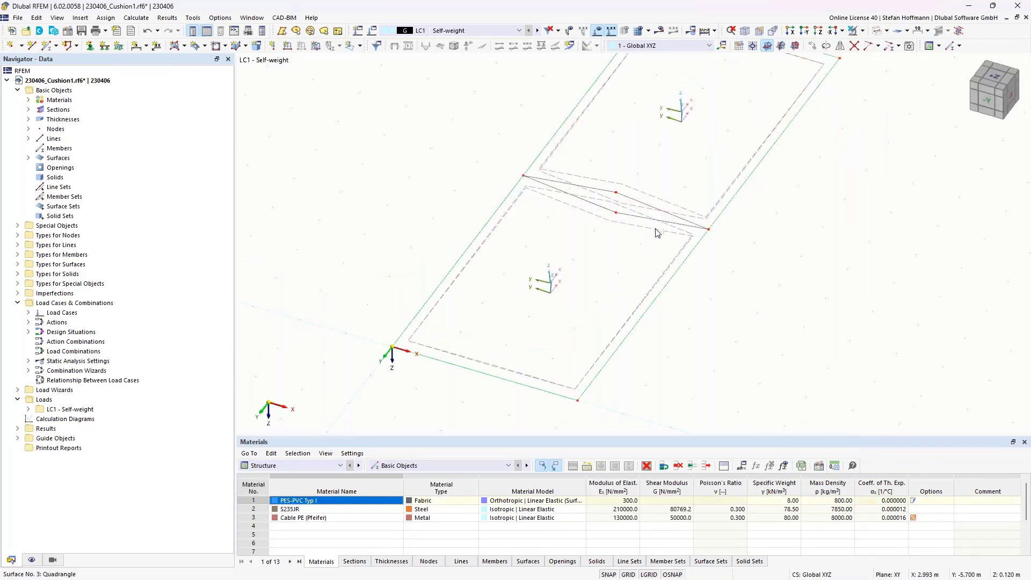
pyautogui.doubleClick(656, 232)
pyautogui.click(292, 121)
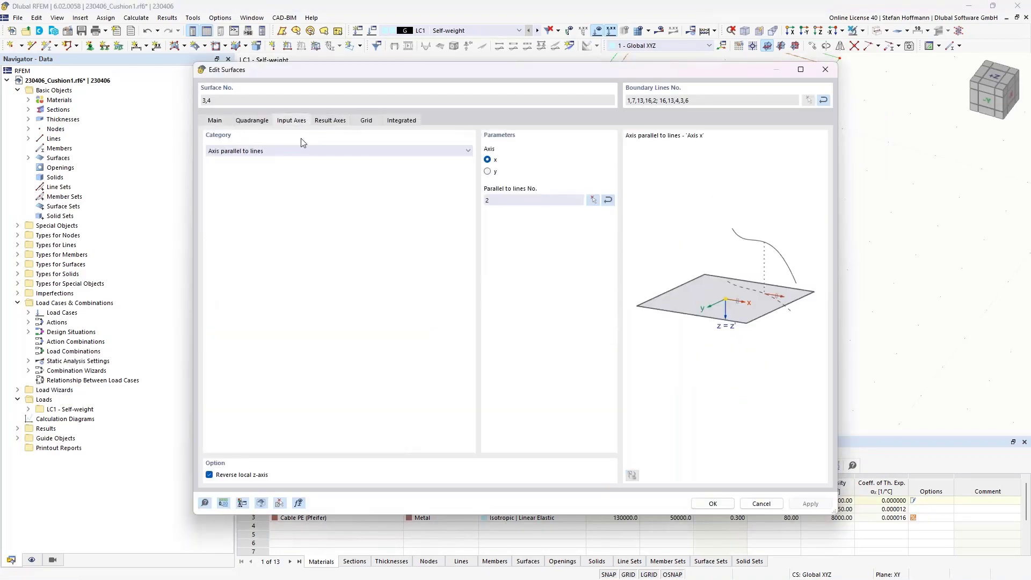
pyautogui.click(593, 200)
pyautogui.click(643, 358)
pyautogui.press('Return')
# Reverse the local axis systems of the two mirrored surfaces, 3 and 4.
pyautogui.keyDown('ctrl'); pyautogui.moveTo(665, 373); pyautogui.dragTo(639, 344, button='middle'); pyautogui.keyUp('ctrl')
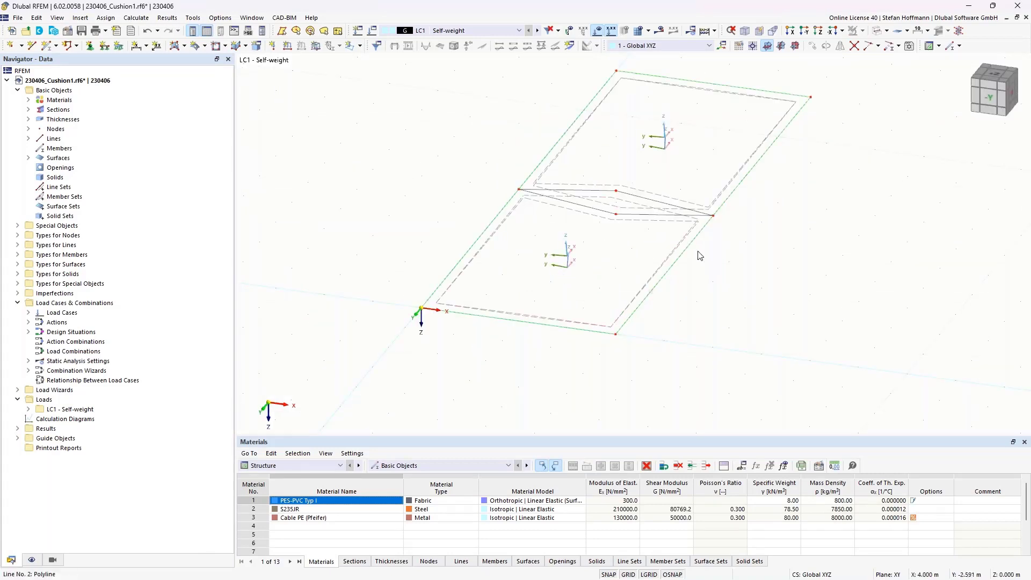
pyautogui.scroll(3, 677, 205)
pyautogui.rightClick(677, 206)
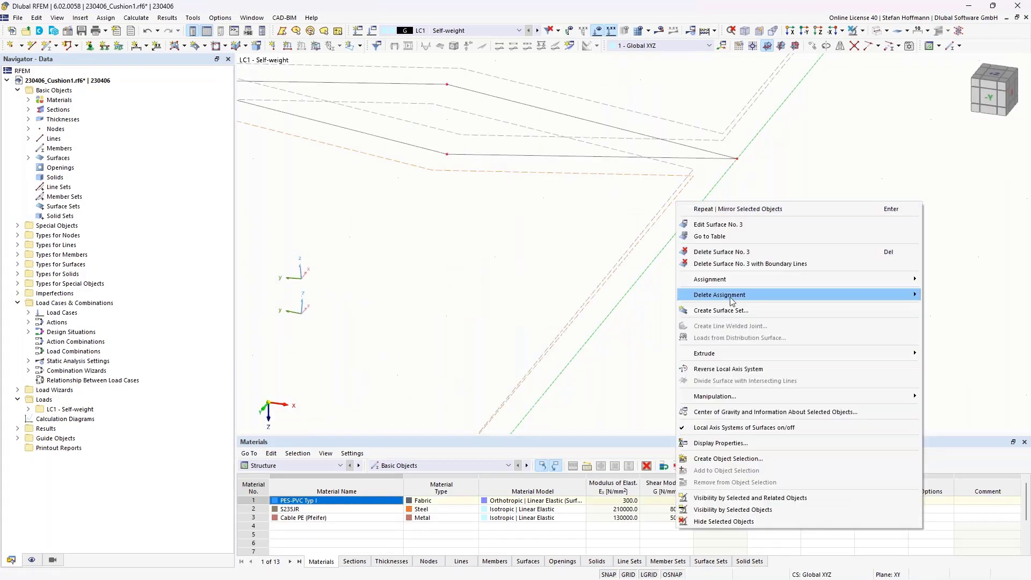
pyautogui.click(728, 369)
pyautogui.moveTo(520, 142); pyautogui.dragTo(573, 241, button='middle')
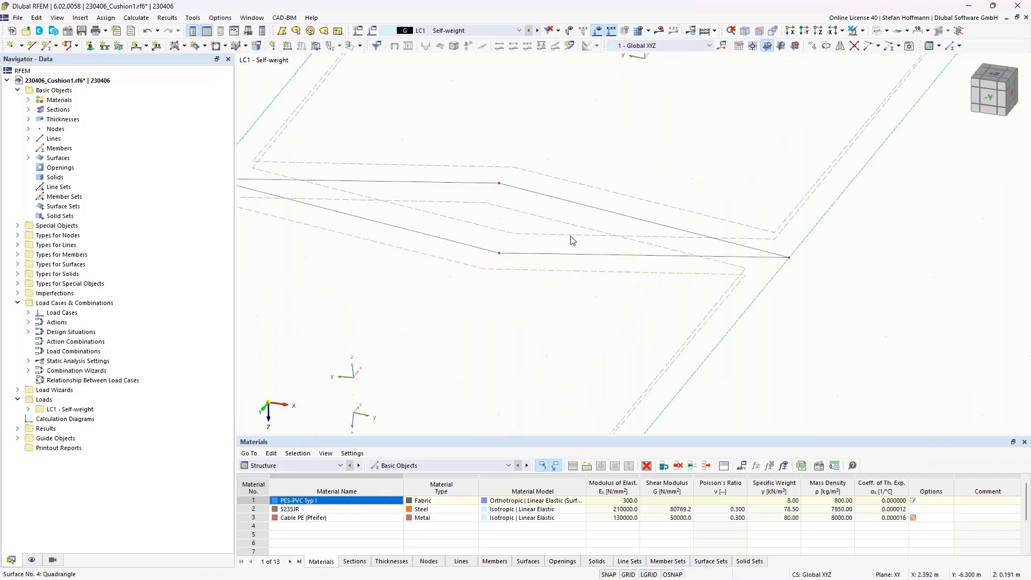
pyautogui.rightClick(571, 237)
pyautogui.click(623, 400)
pyautogui.scroll(-5, 542, 327)
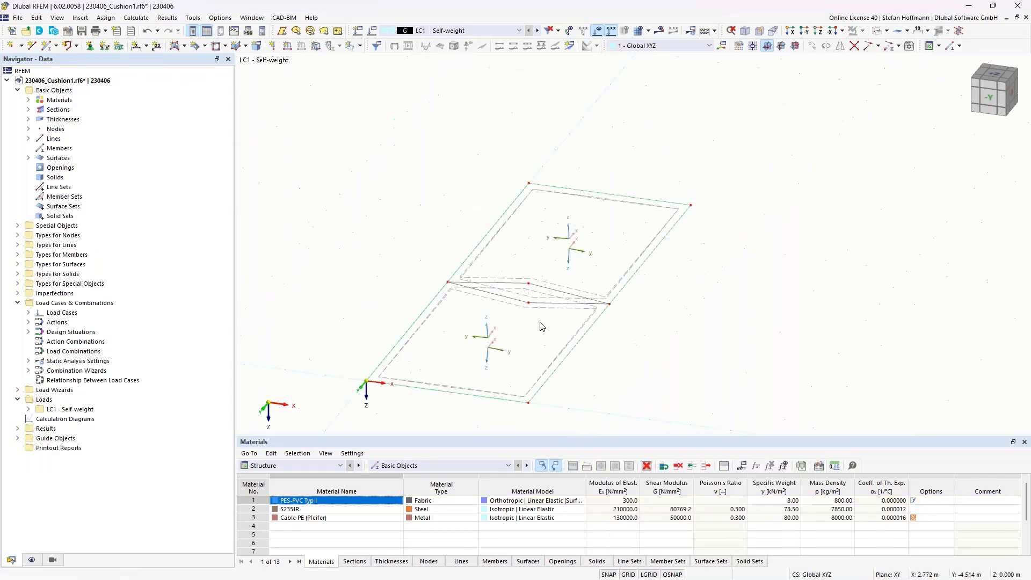
# Start a new solid of type Gas for the space enclosed by the cushion membranes.
pyautogui.keyDown('ctrl'); pyautogui.moveTo(541, 325); pyautogui.dragTo(445, 255, button='middle'); pyautogui.keyUp('ctrl')
pyautogui.keyDown('ctrl'); pyautogui.moveTo(485, 308); pyautogui.dragTo(561, 291, button='middle'); pyautogui.keyUp('ctrl')
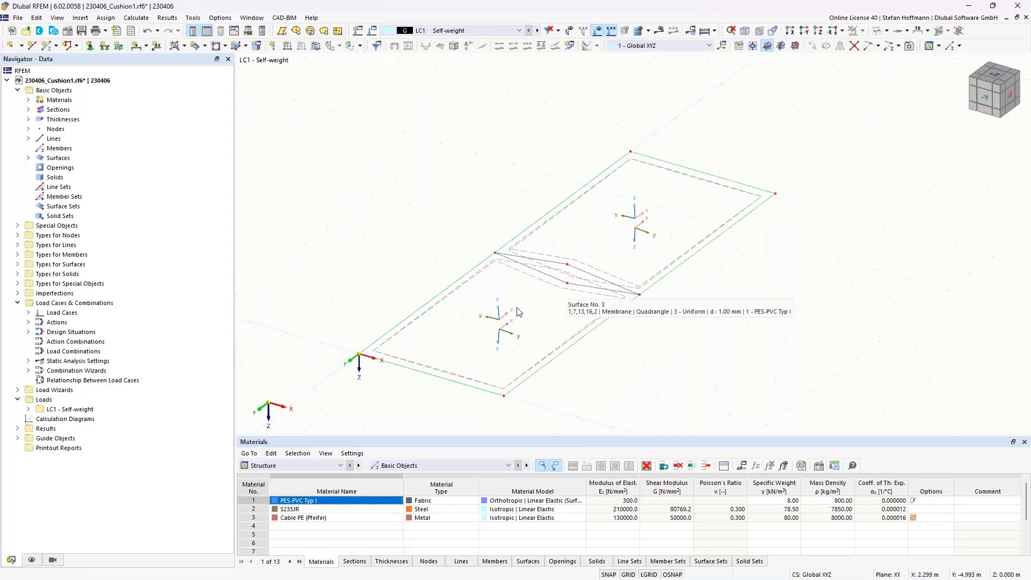
pyautogui.rightClick(51, 177)
pyautogui.click(84, 194)
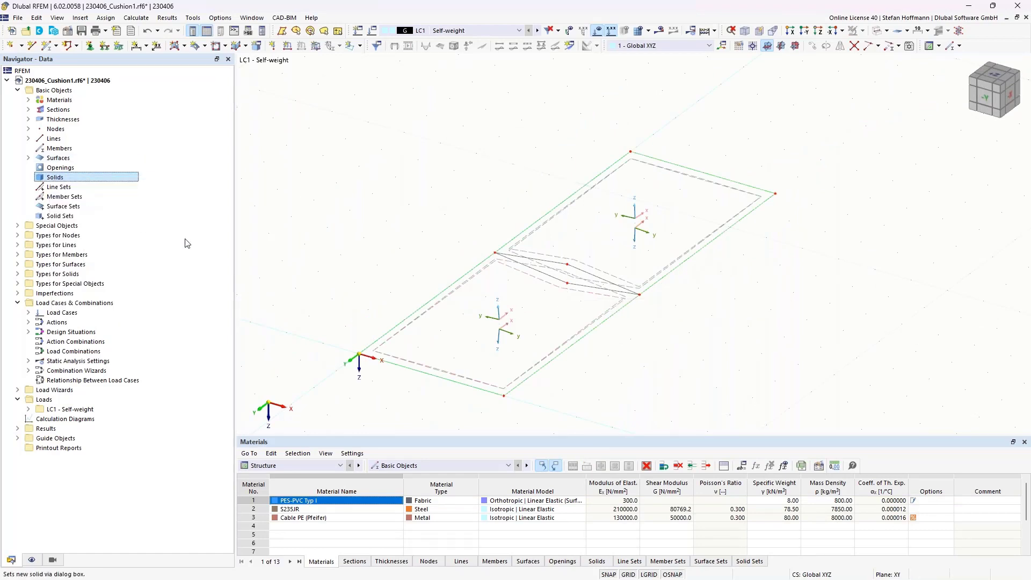
pyautogui.click(223, 149)
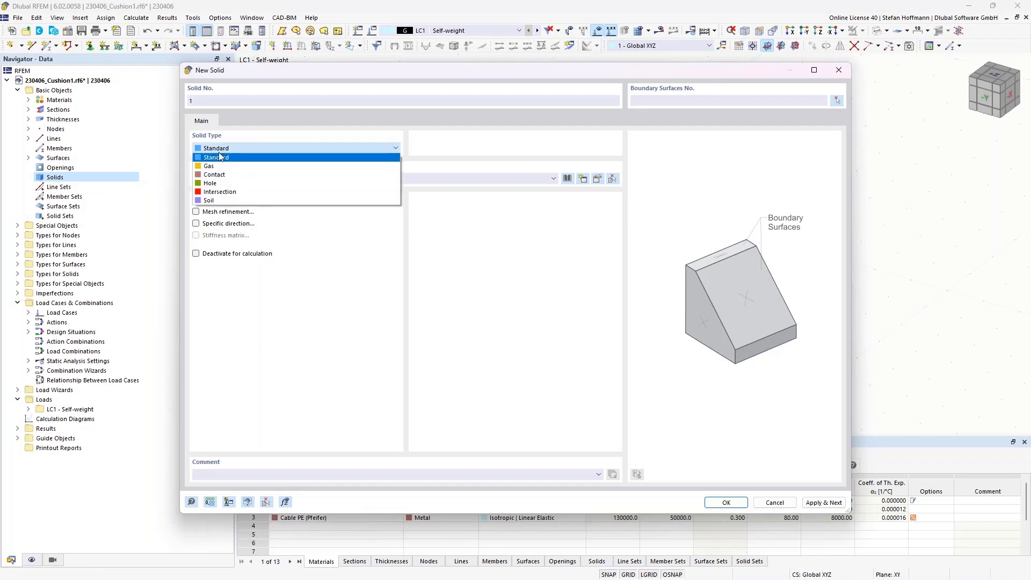
pyautogui.click(235, 178)
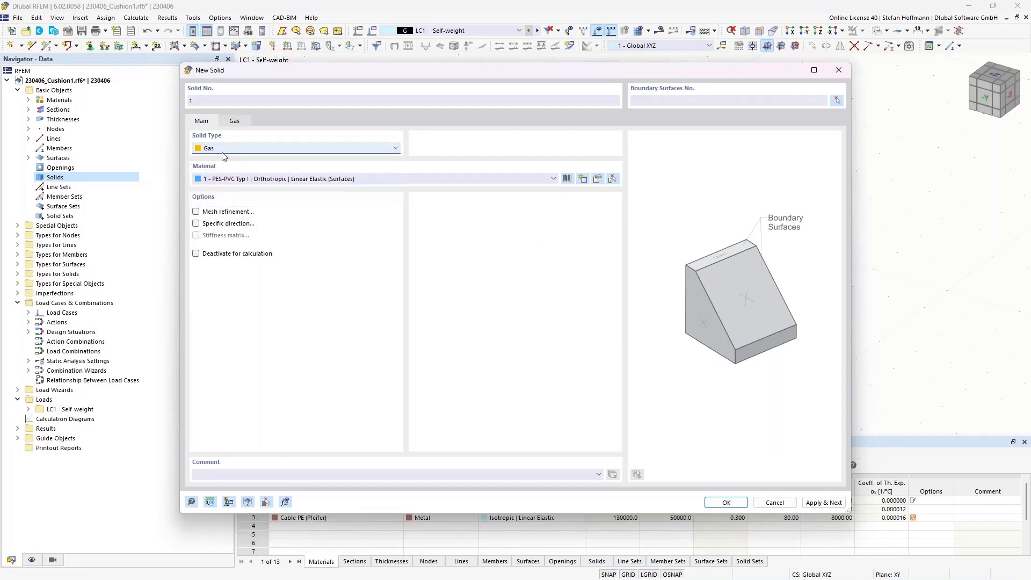
# Add the gas material Dry air from the material library as the new solid's material.
pyautogui.click(234, 183)
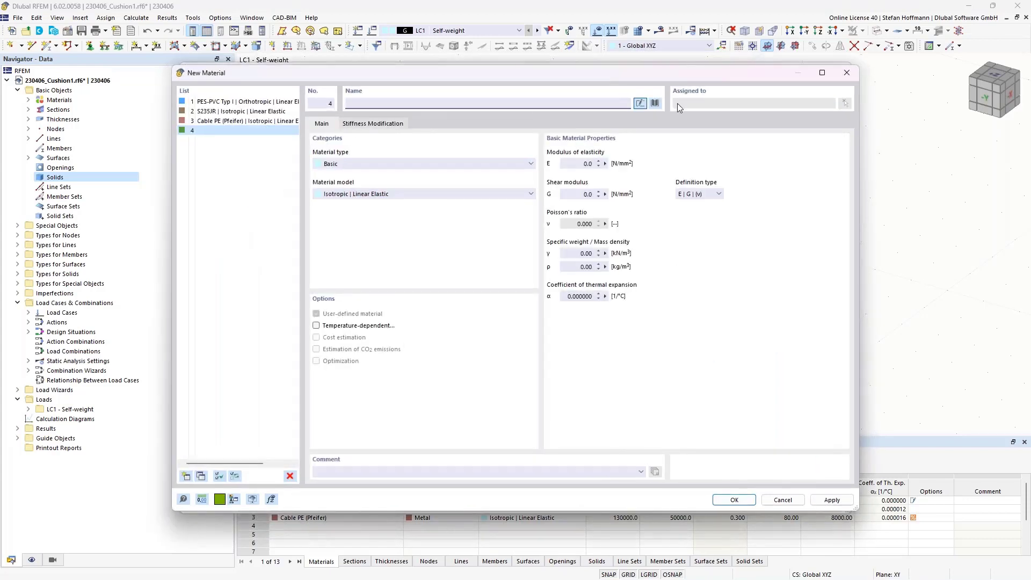
pyautogui.click(654, 103)
pyautogui.click(207, 138)
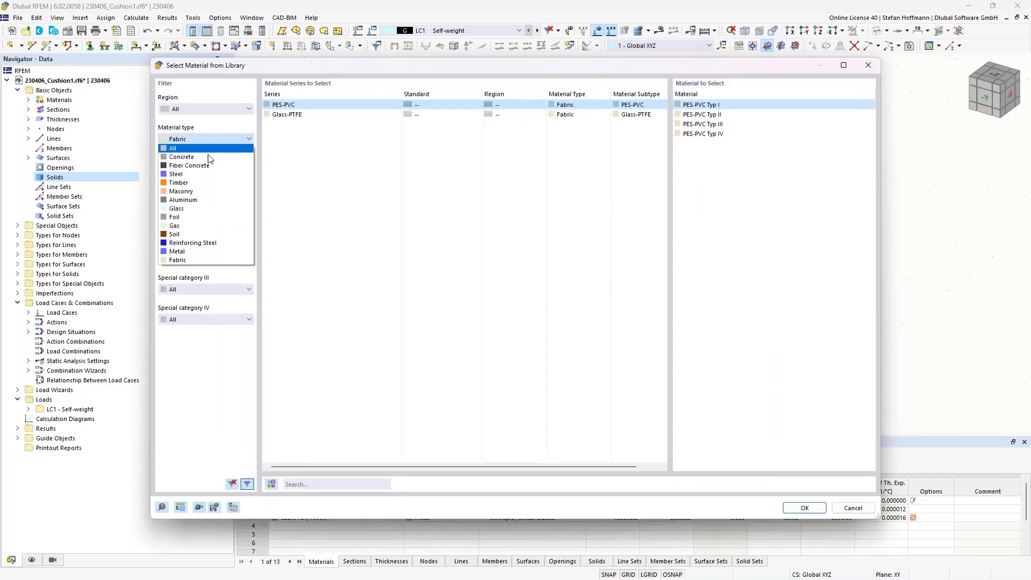
pyautogui.click(174, 226)
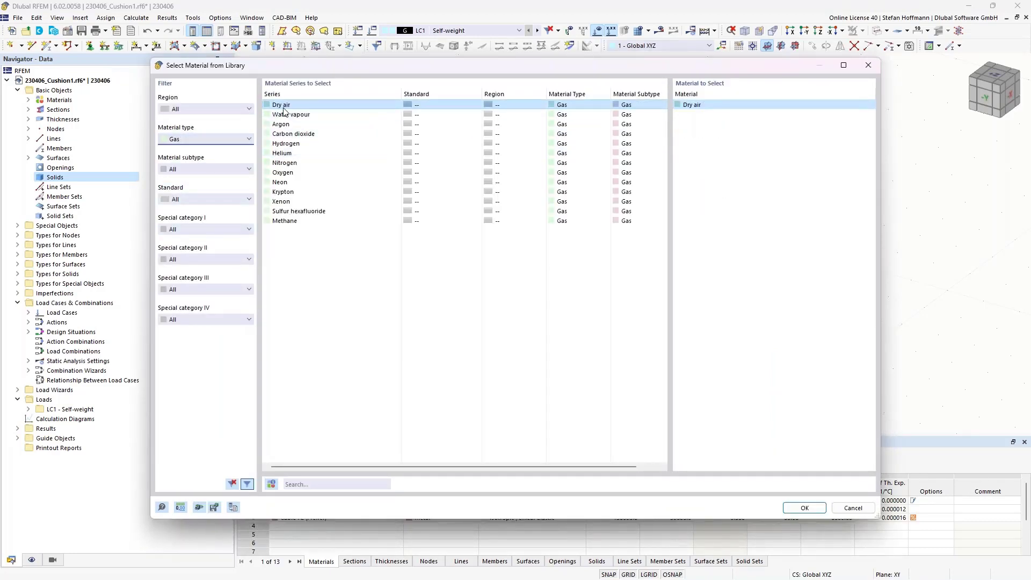
pyautogui.click(802, 508)
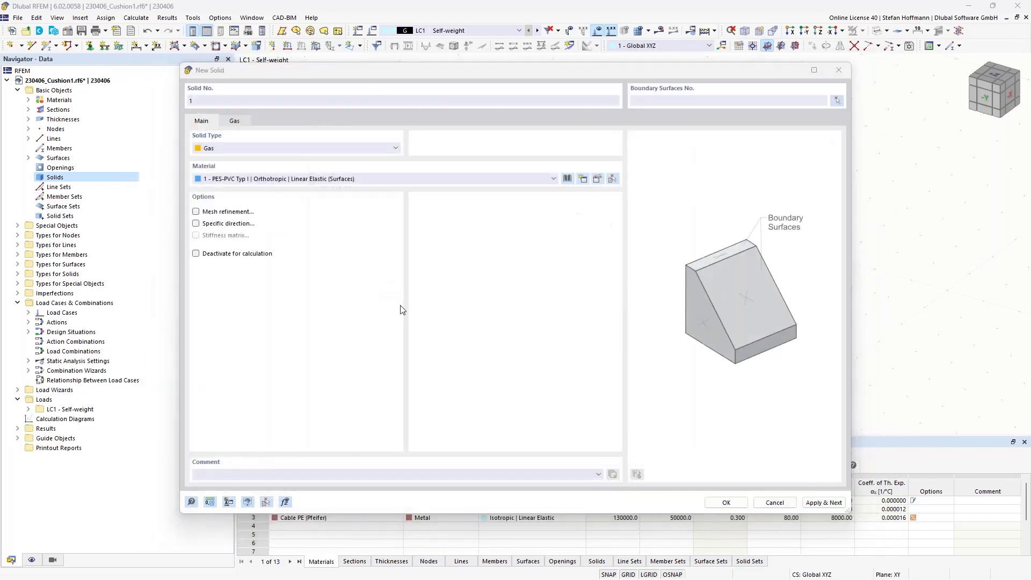
# Create a new gas definition for the solid with a pressure of 1 bar and a temperature of 23 °C.
pyautogui.click(231, 121)
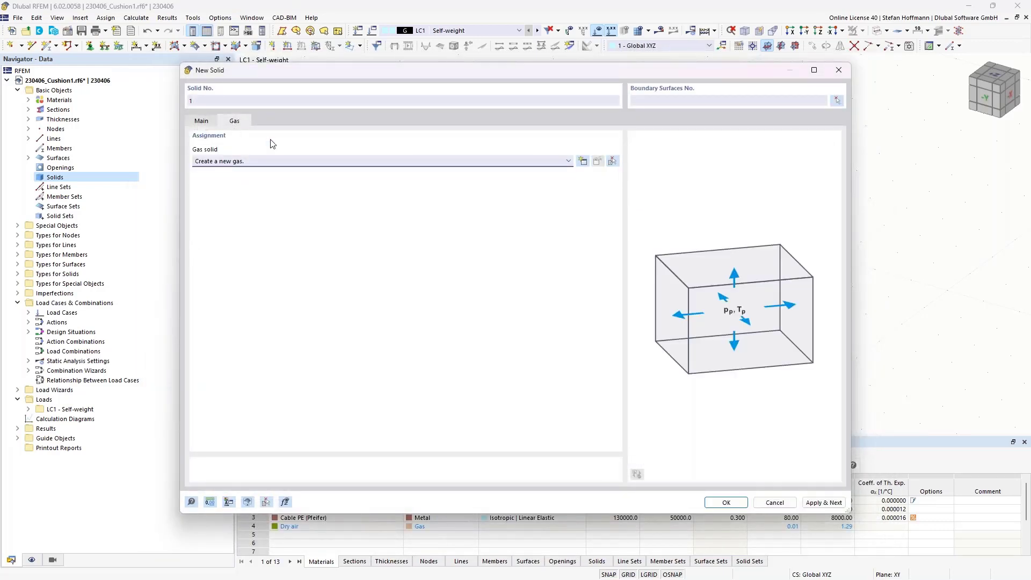
pyautogui.click(583, 161)
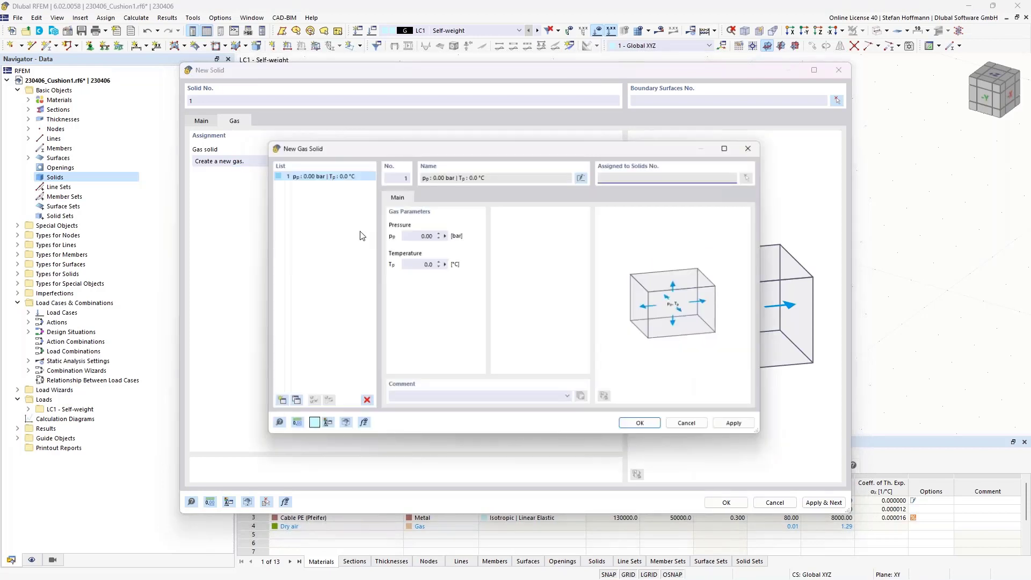
pyautogui.click(424, 235)
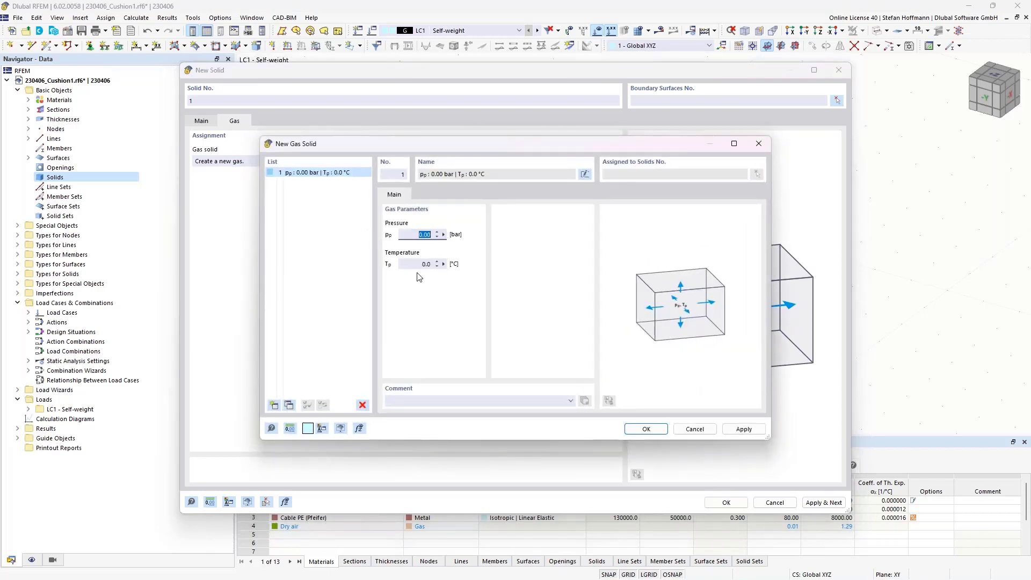
pyautogui.write('1')
pyautogui.press('Tab')
pyautogui.click(646, 429)
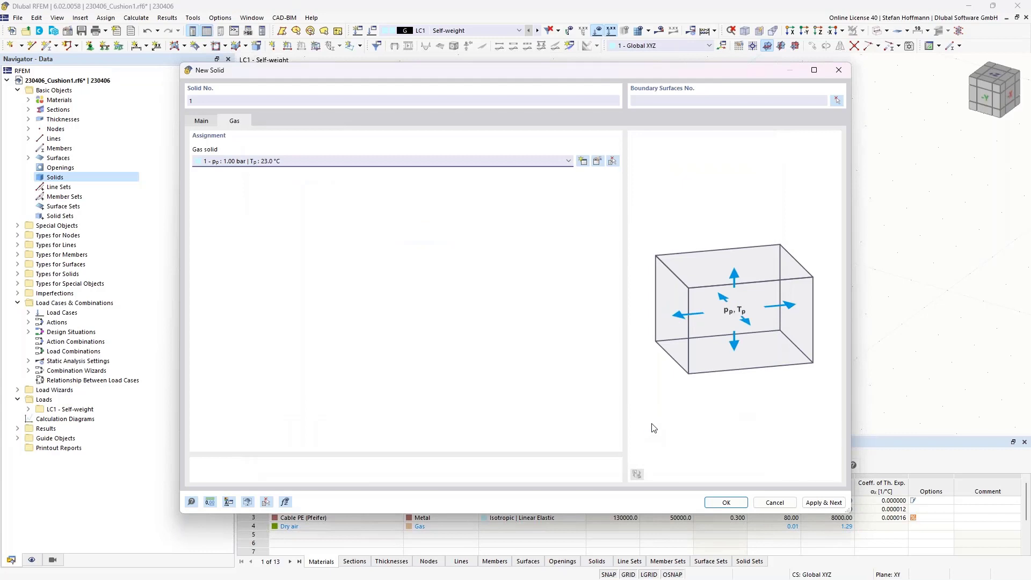
# Assign surfaces 1-4 as the boundary surfaces of the gas solid and finish creating it.
pyautogui.click(726, 502)
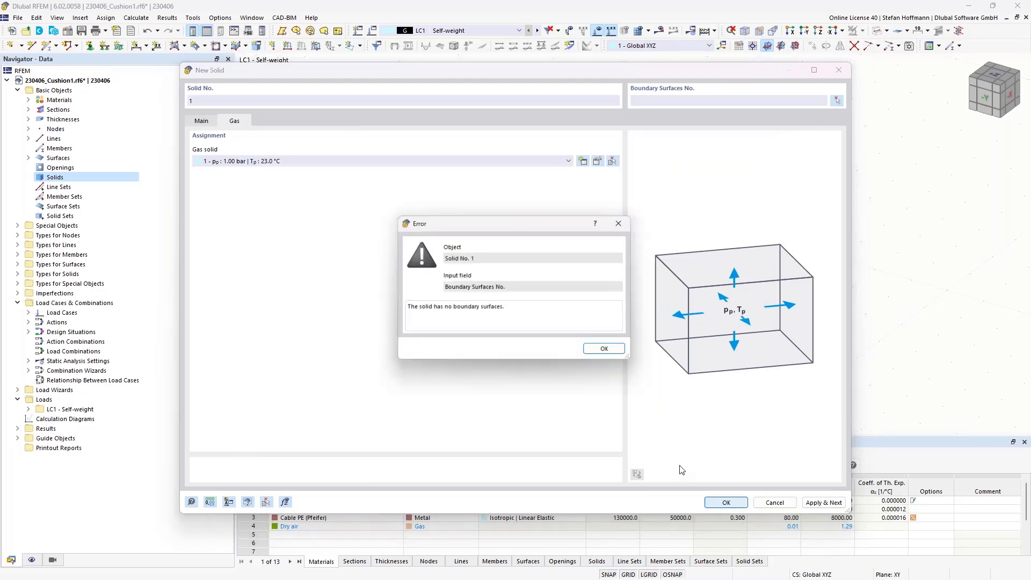
pyautogui.click(617, 352)
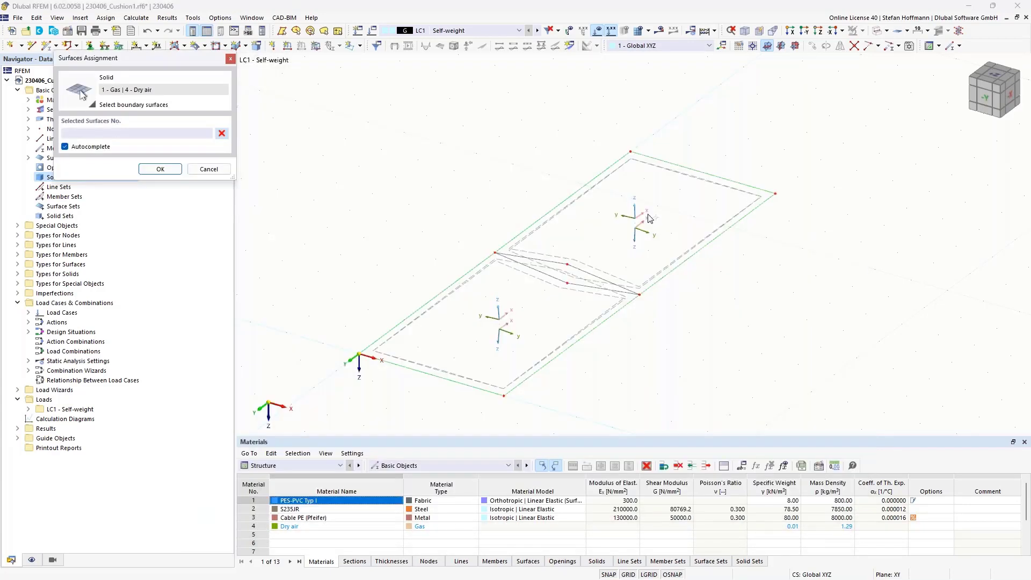
pyautogui.moveTo(721, 138); pyautogui.dragTo(422, 296)
pyautogui.click(154, 170)
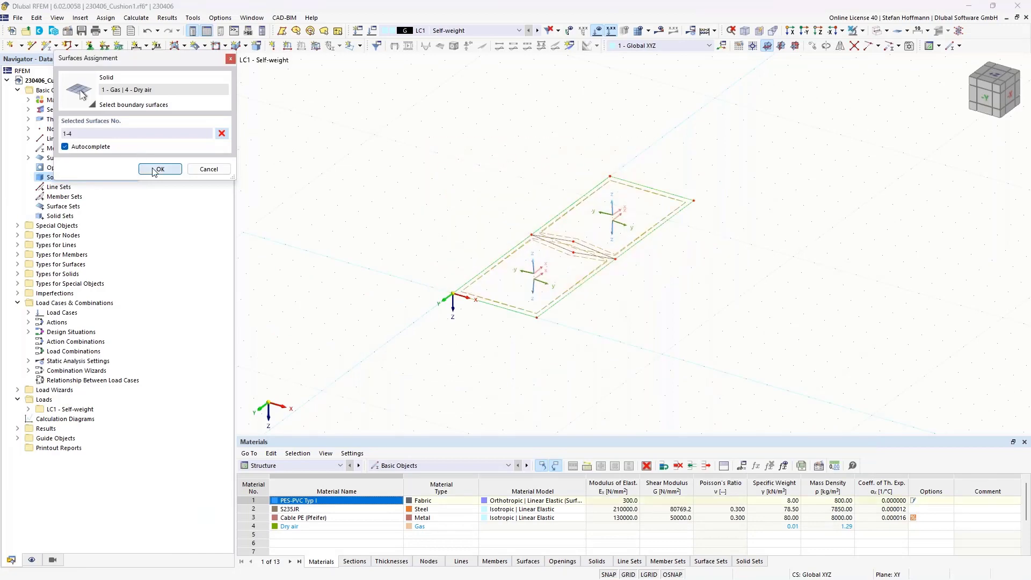
pyautogui.click(726, 502)
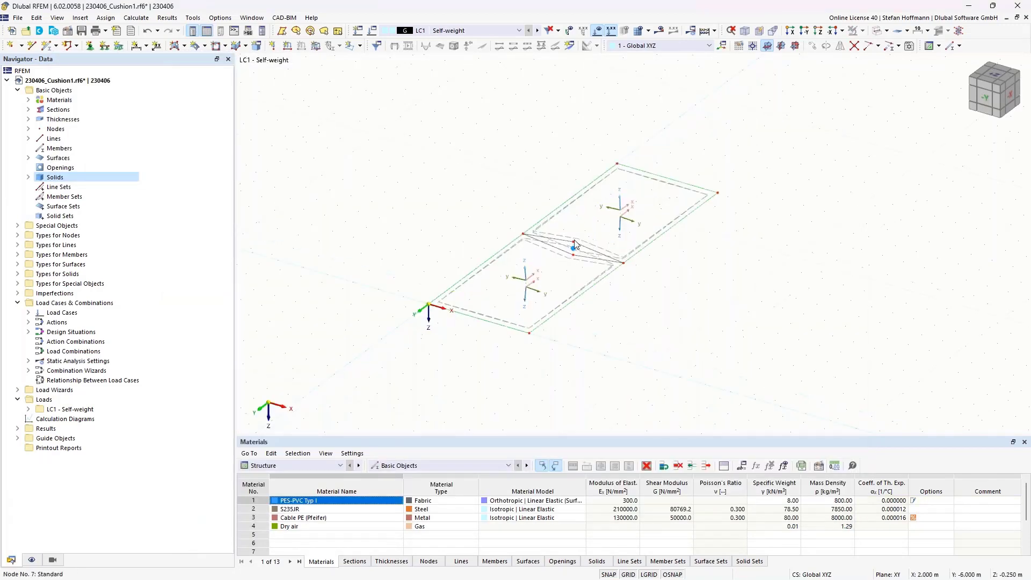
# Turn off the display of the local axis systems of the surfaces.
pyautogui.scroll(5, 571, 268)
pyautogui.scroll(-4, 571, 269)
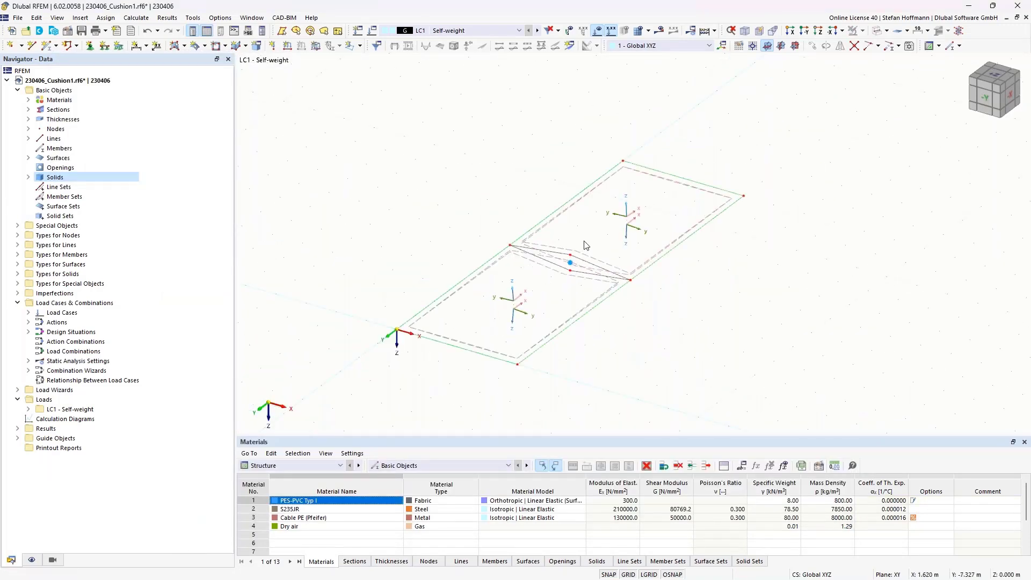
pyautogui.rightClick(560, 328)
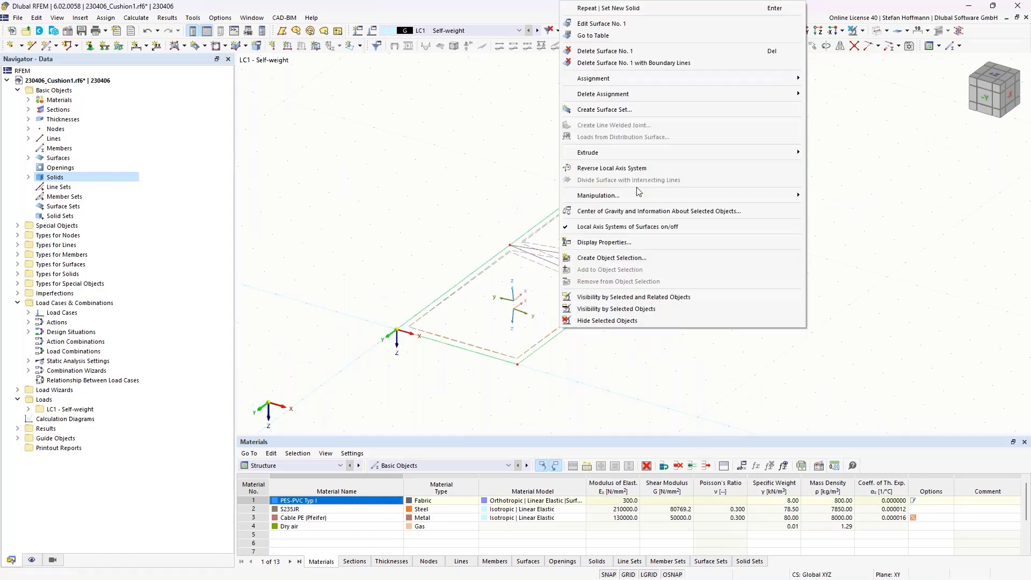
pyautogui.click(635, 227)
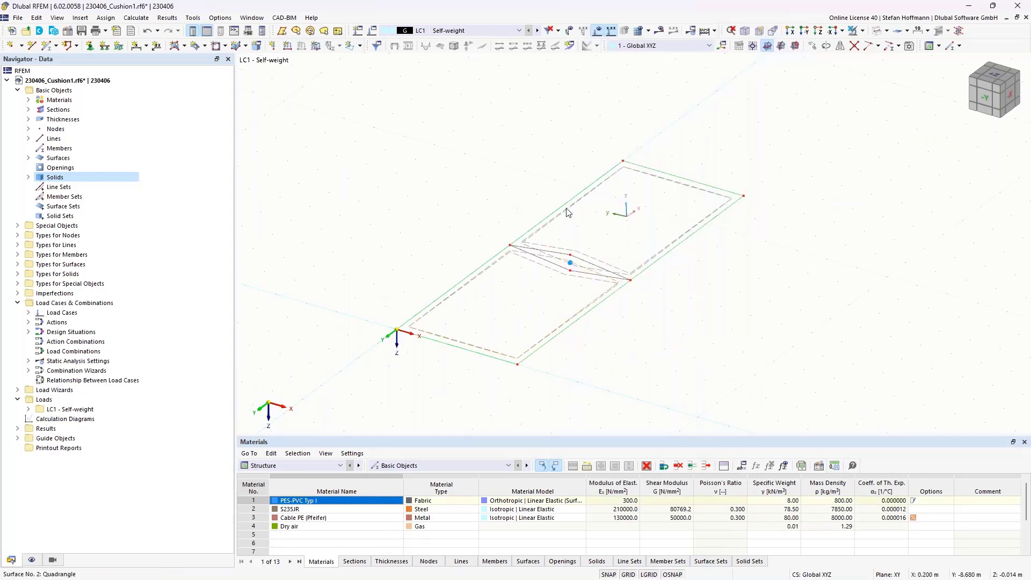
# Edit load case LC1 Self-weight and set its action category to Prestress.
pyautogui.keyDown('ctrl'); pyautogui.moveTo(589, 223); pyautogui.dragTo(569, 226, button='middle'); pyautogui.keyUp('ctrl')
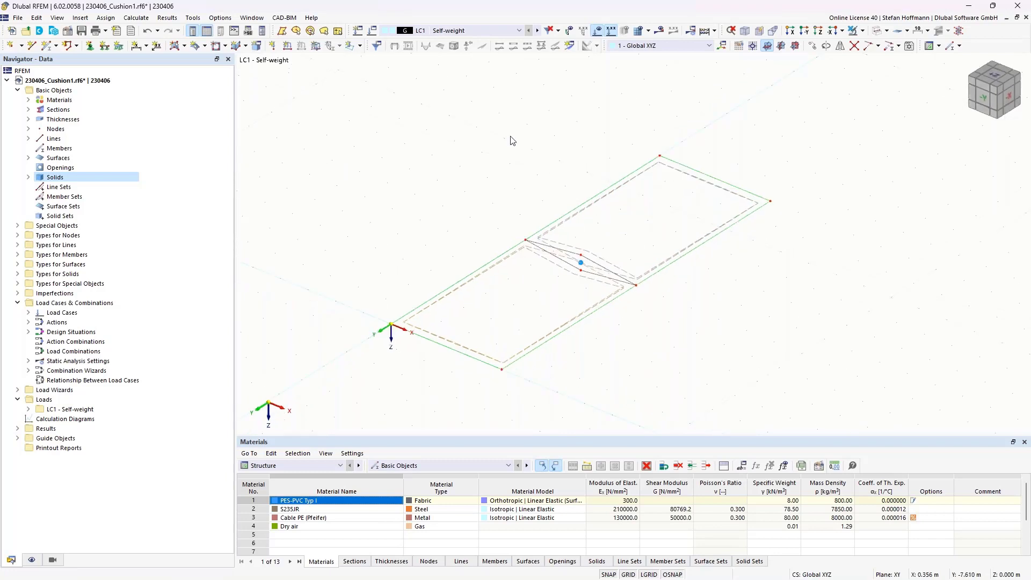
pyautogui.click(374, 46)
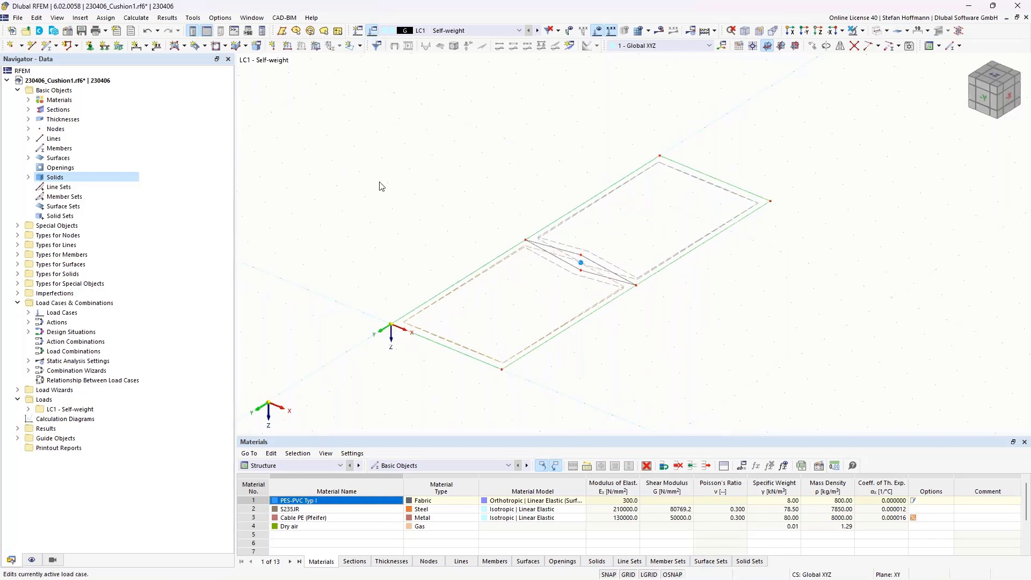
pyautogui.click(391, 259)
pyautogui.scroll(3, 391, 262)
pyautogui.click(391, 276)
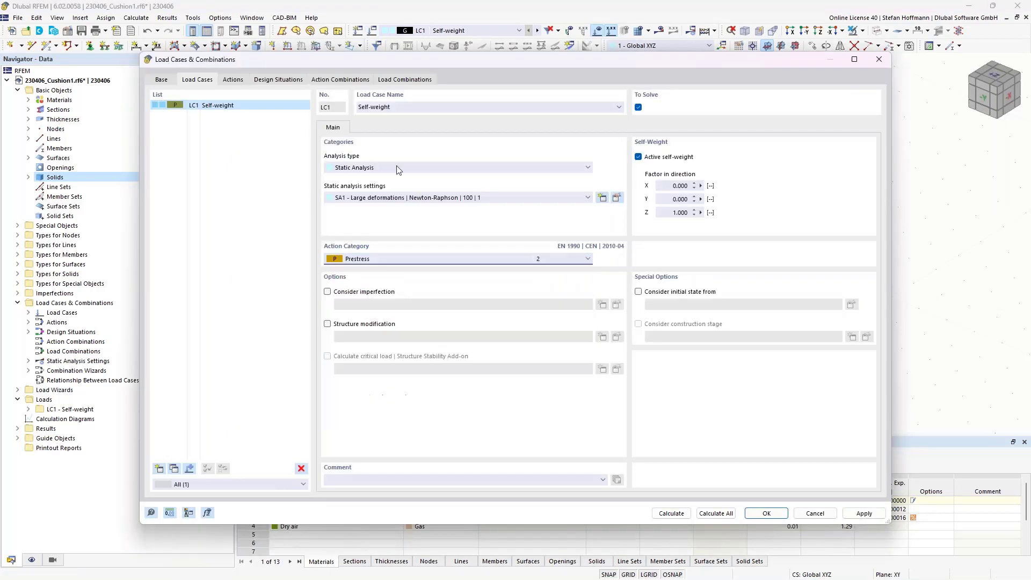
# Rename load case LC1 as IS, deactivate its self-weight, and accept the load case settings.
pyautogui.write('IS')
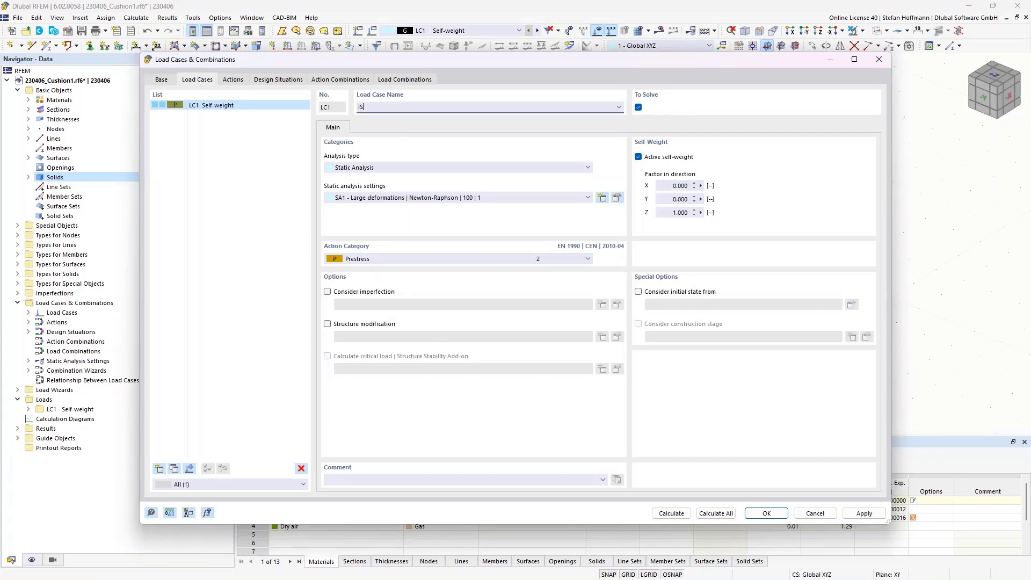
pyautogui.click(638, 157)
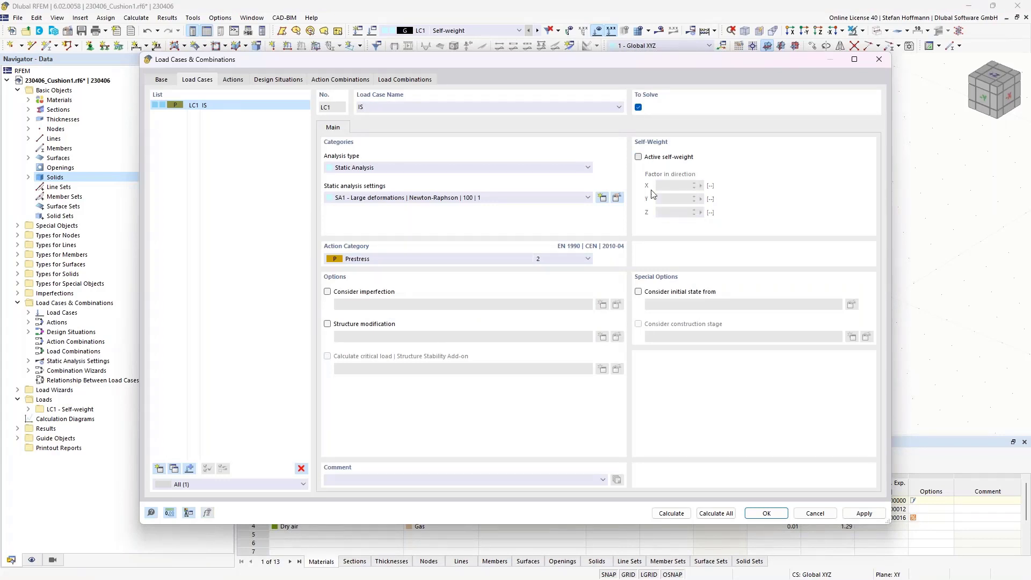
pyautogui.click(758, 514)
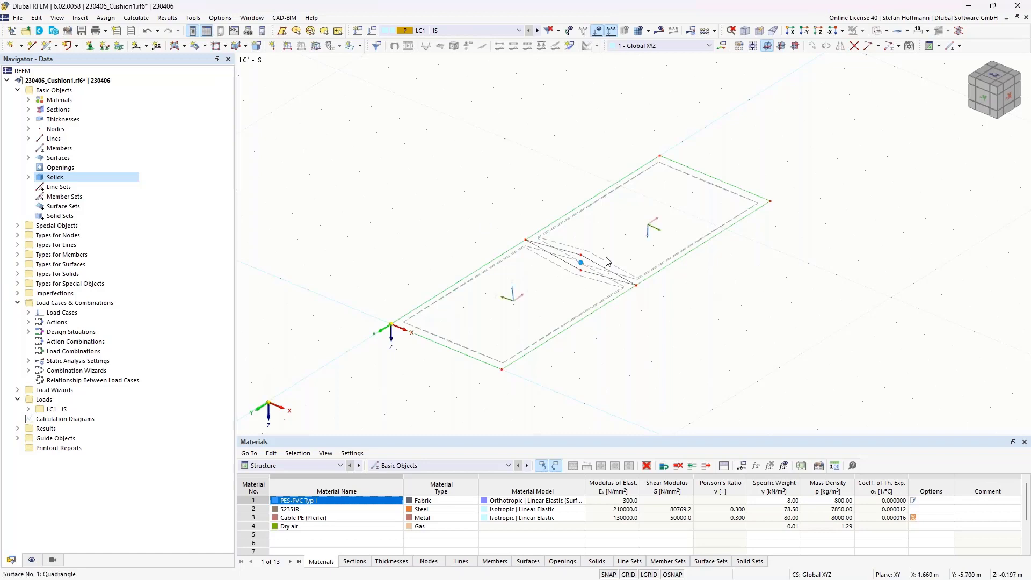
# Apply a form-finding surface load to surfaces 1-4 with forces of 0.750 kN/m along x and 1.560 kN/m along y.
pyautogui.moveTo(608, 246); pyautogui.dragTo(558, 287)
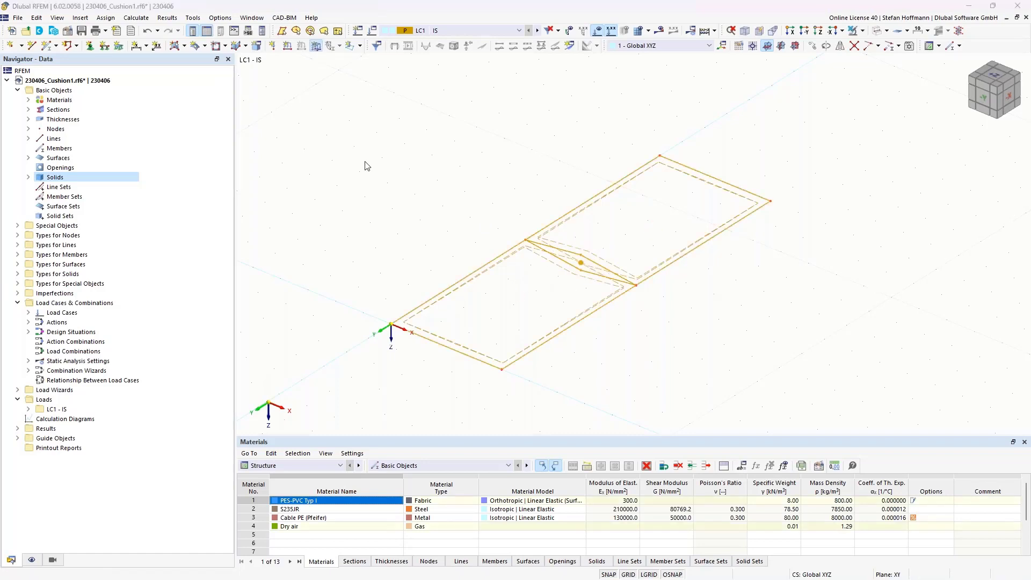
pyautogui.click(340, 181)
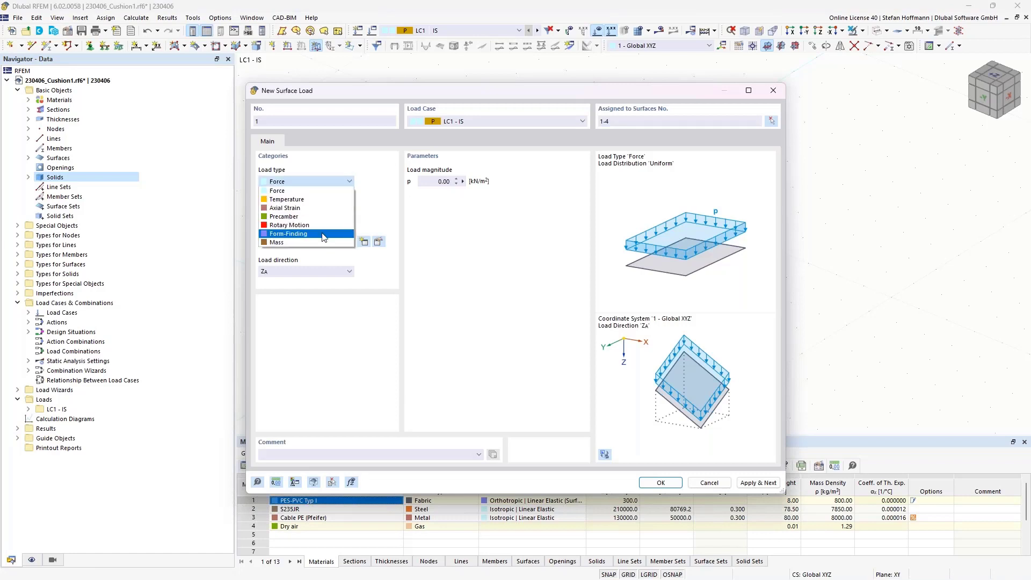
pyautogui.click(325, 234)
pyautogui.click(441, 242)
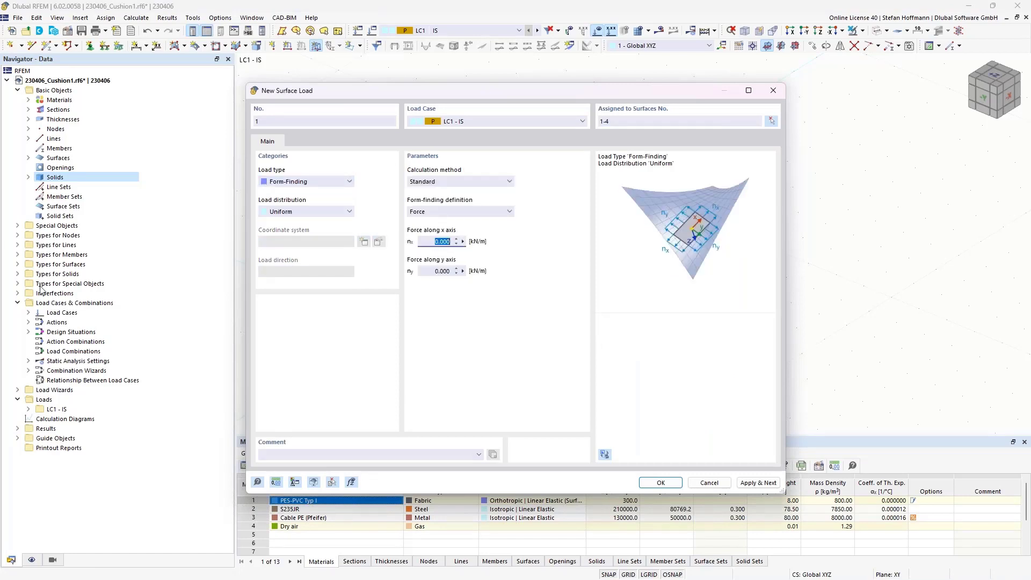
pyautogui.write(',7')
pyautogui.write('5')
pyautogui.click(420, 271)
pyautogui.write('1,')
pyautogui.click(665, 480)
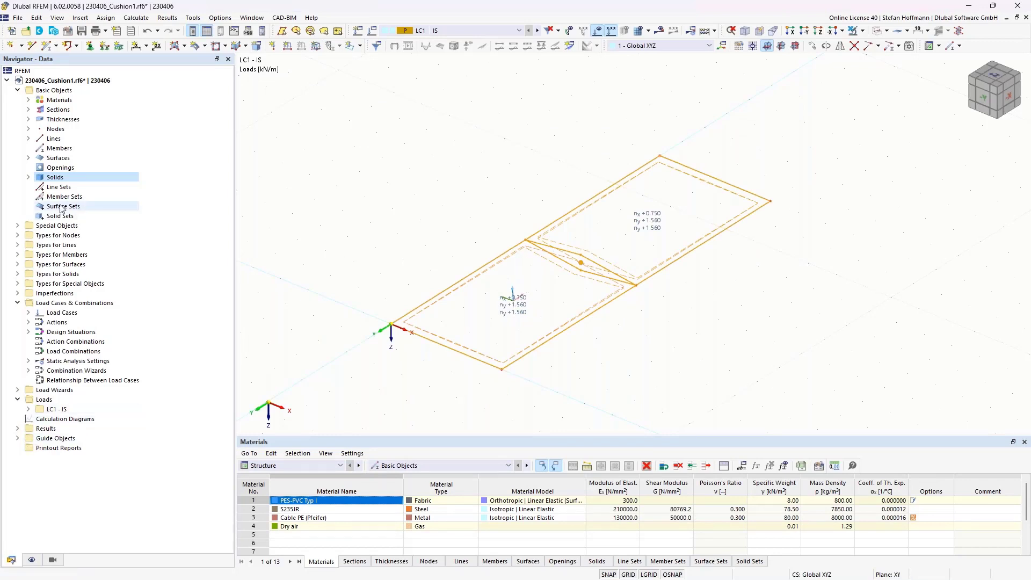
# Add a gas load to solid 1 in load case IS with a resulting overpressure of 300 Pa.
pyautogui.click(359, 46)
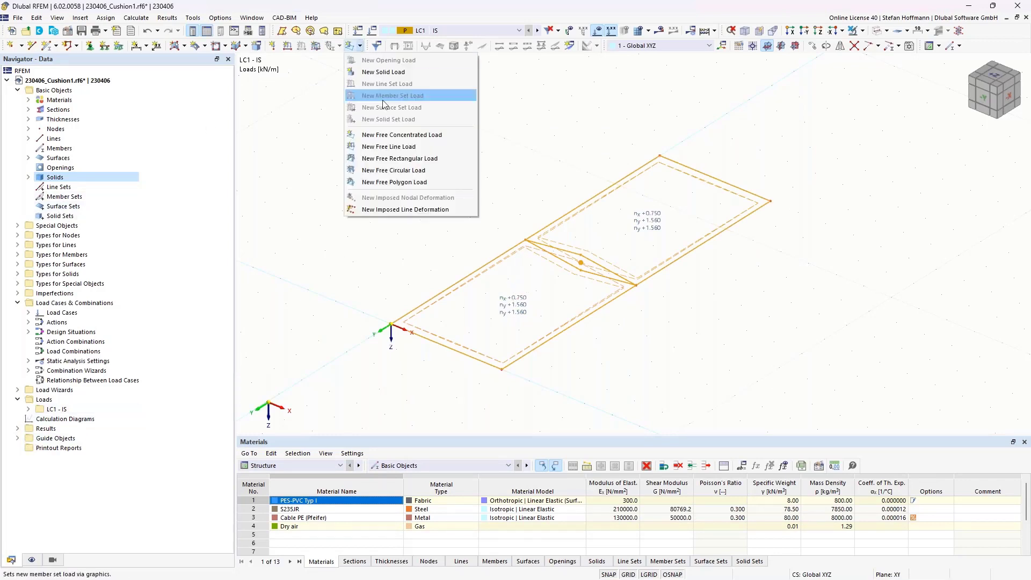
pyautogui.click(383, 72)
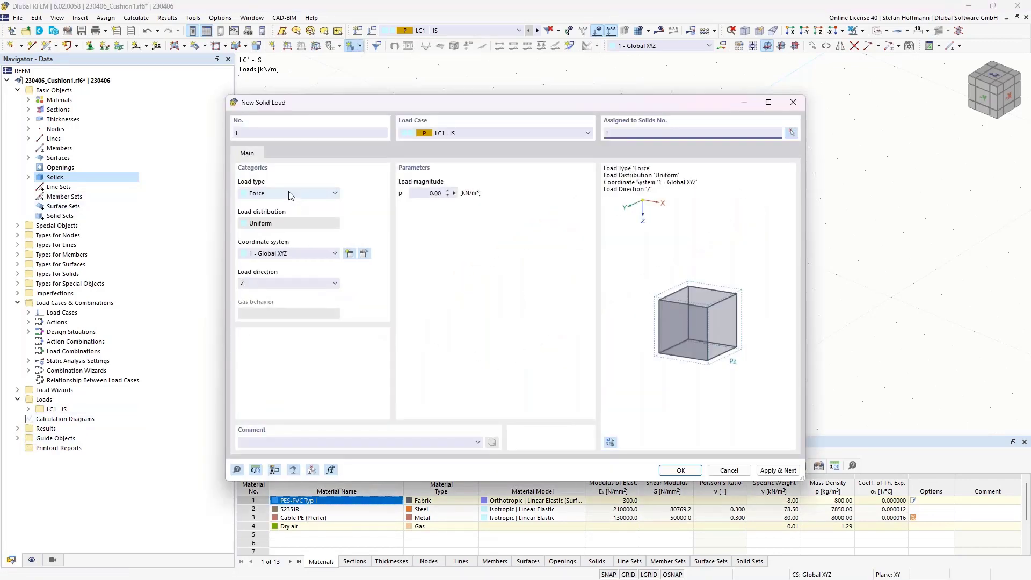
pyautogui.click(290, 194)
pyautogui.click(279, 255)
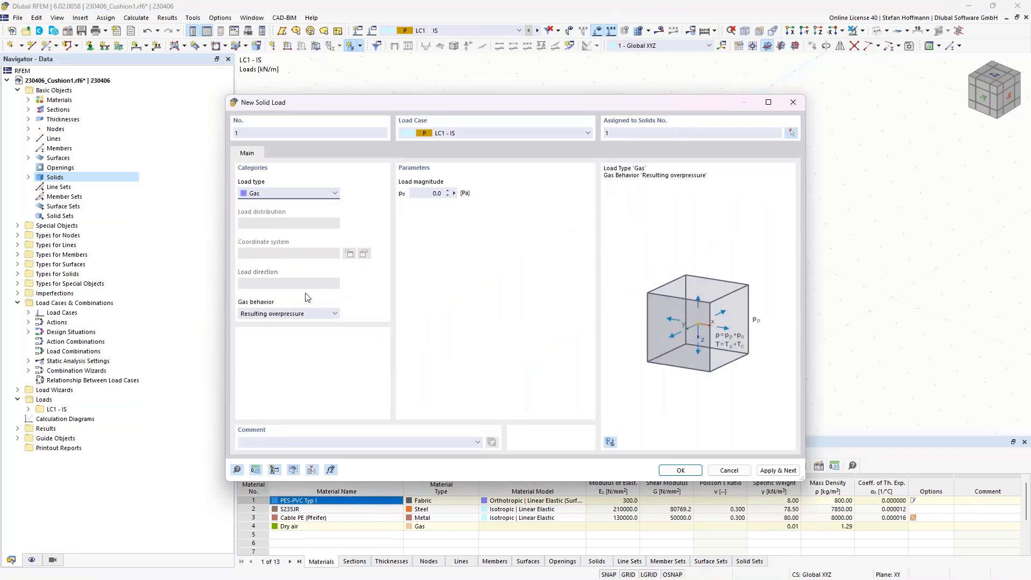
pyautogui.click(419, 192)
pyautogui.click(680, 470)
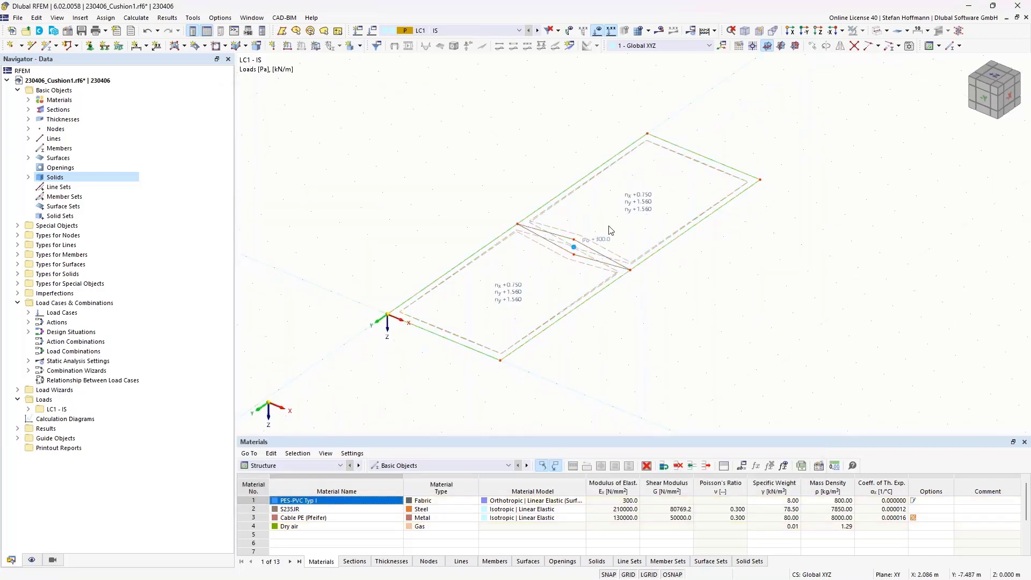
# Calculate the form-finding load case and display the contour lines of the cushion's shape.
pyautogui.click(559, 343)
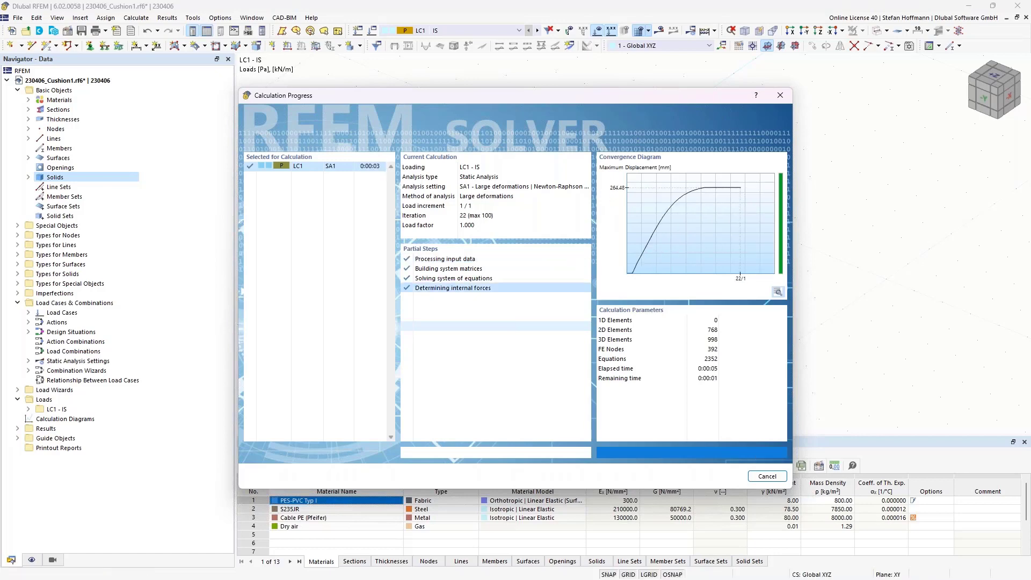
pyautogui.click(58, 341)
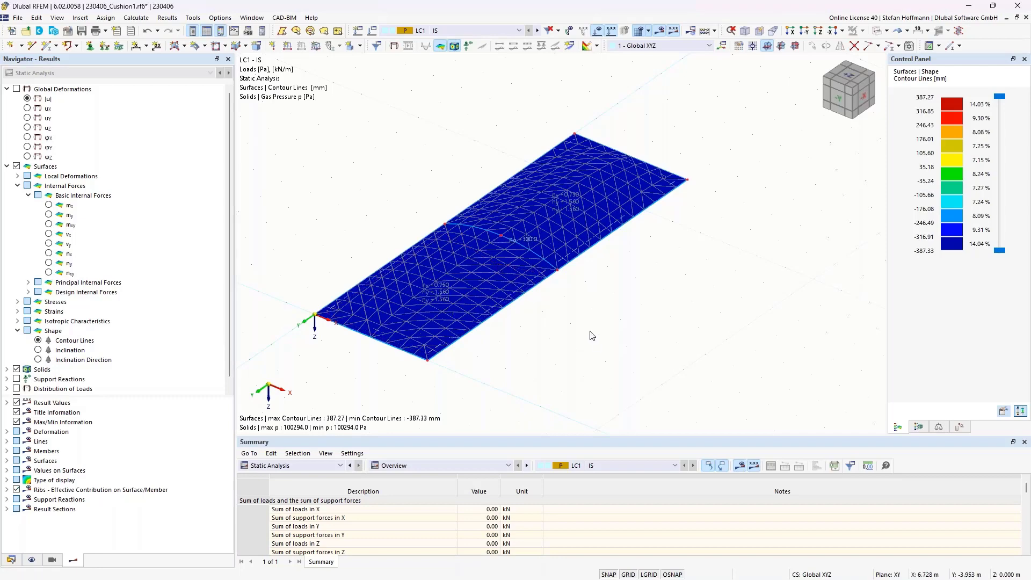
pyautogui.keyDown('ctrl'); pyautogui.moveTo(590, 329); pyautogui.dragTo(573, 300, button='middle'); pyautogui.keyUp('ctrl')
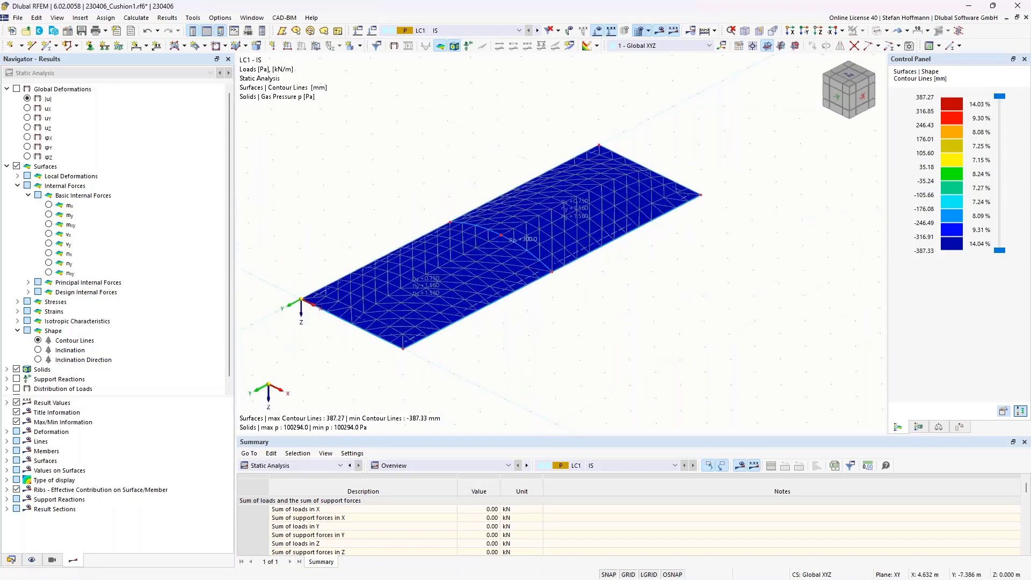
pyautogui.keyDown('ctrl'); pyautogui.moveTo(608, 267); pyautogui.dragTo(632, 285, button='middle'); pyautogui.keyUp('ctrl')
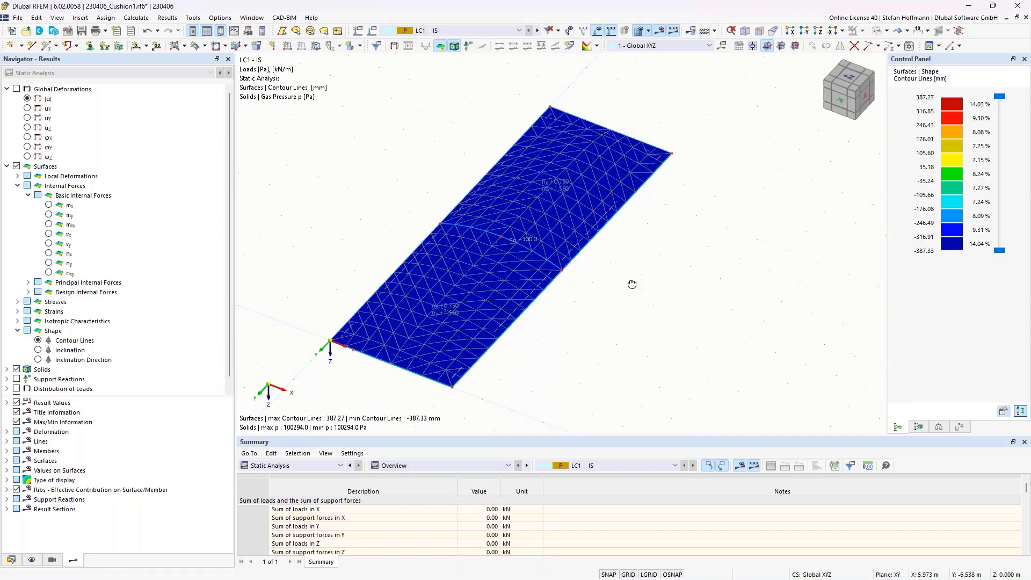
pyautogui.keyDown('ctrl'); pyautogui.moveTo(632, 285); pyautogui.dragTo(627, 255, button='middle'); pyautogui.keyUp('ctrl')
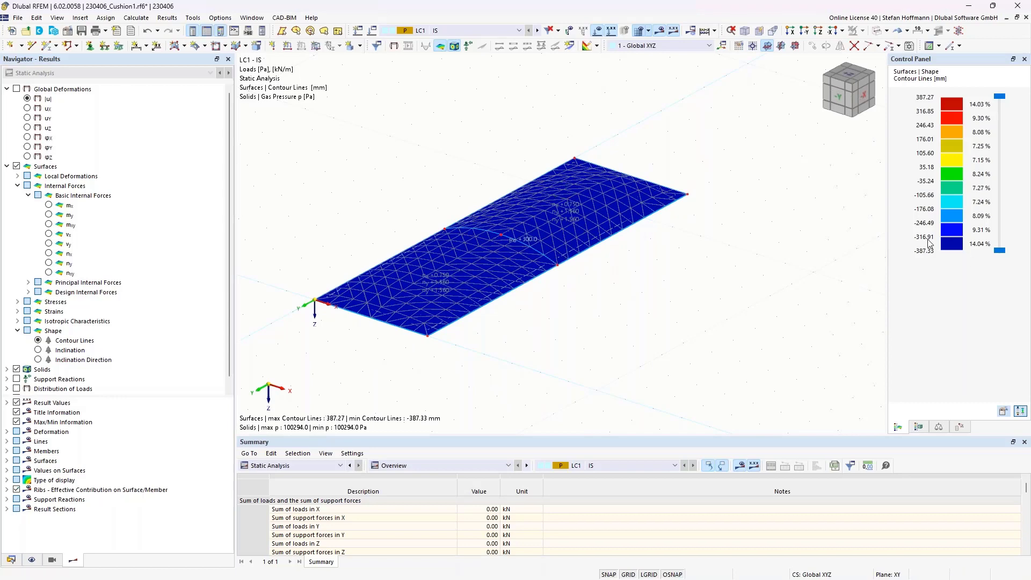
# Switch to Bsp.pdf in Adobe Acrobat Reader, check the reference cushion results on page 6, and return to RFEM.
pyautogui.hotkey('alt', 'Tab')
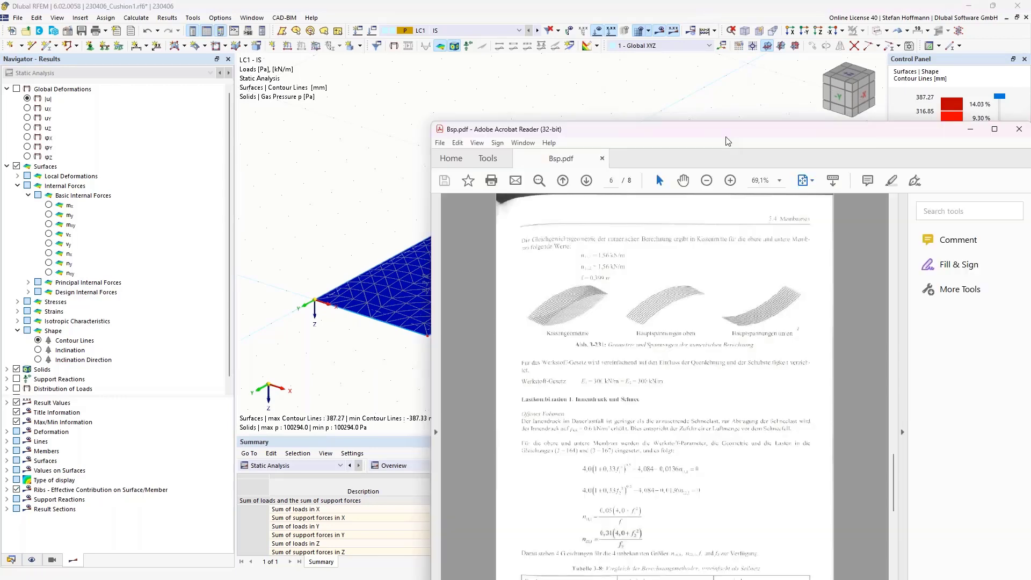
pyautogui.scroll(3, 423, 399)
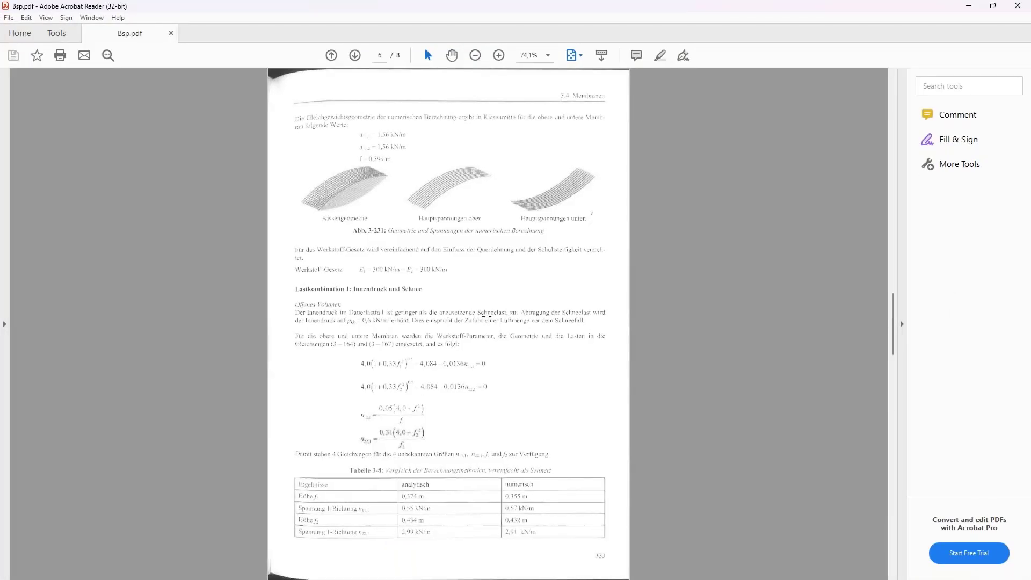
pyautogui.click(970, 7)
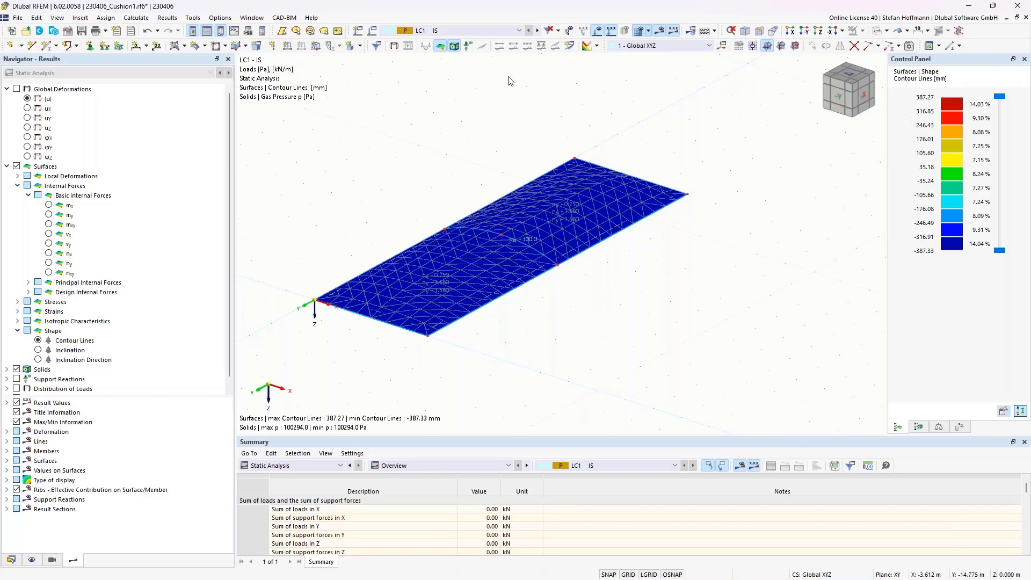
# Create load case LC2 named S with the action category Snow/Ice loads - H <= 1000 m.
pyautogui.click(359, 31)
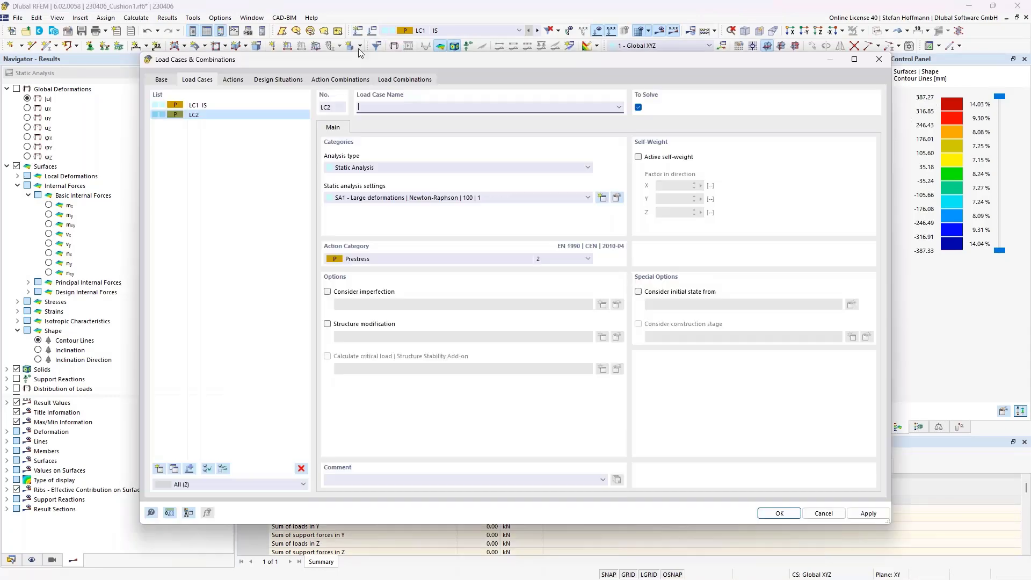
pyautogui.click(375, 258)
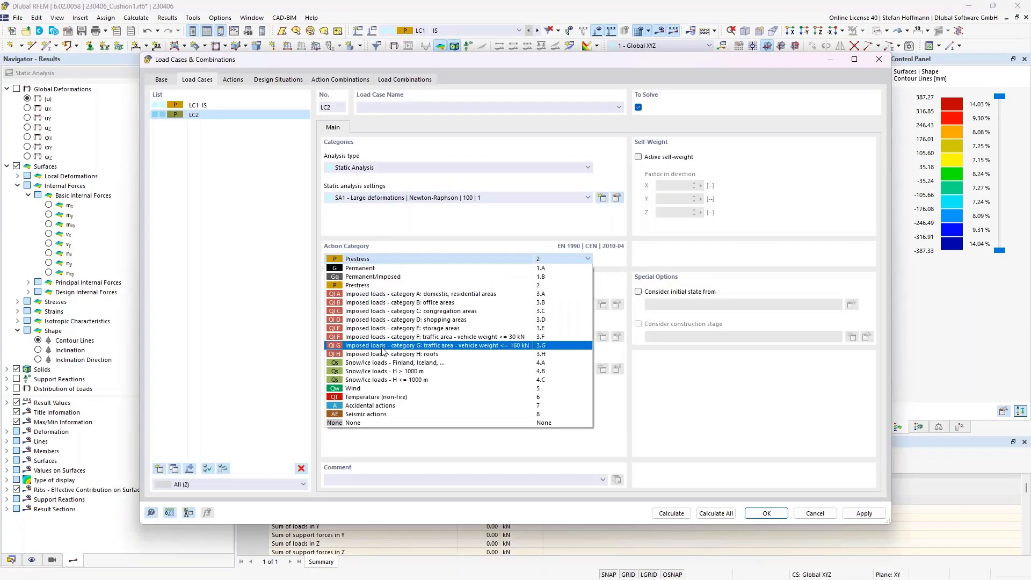
pyautogui.click(386, 379)
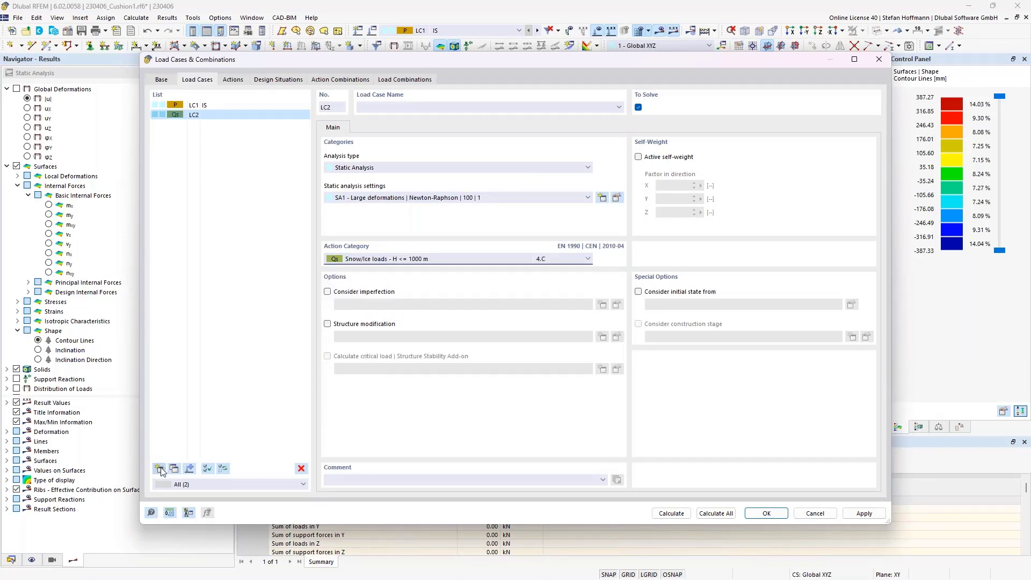
pyautogui.click(403, 109)
pyautogui.write('S')
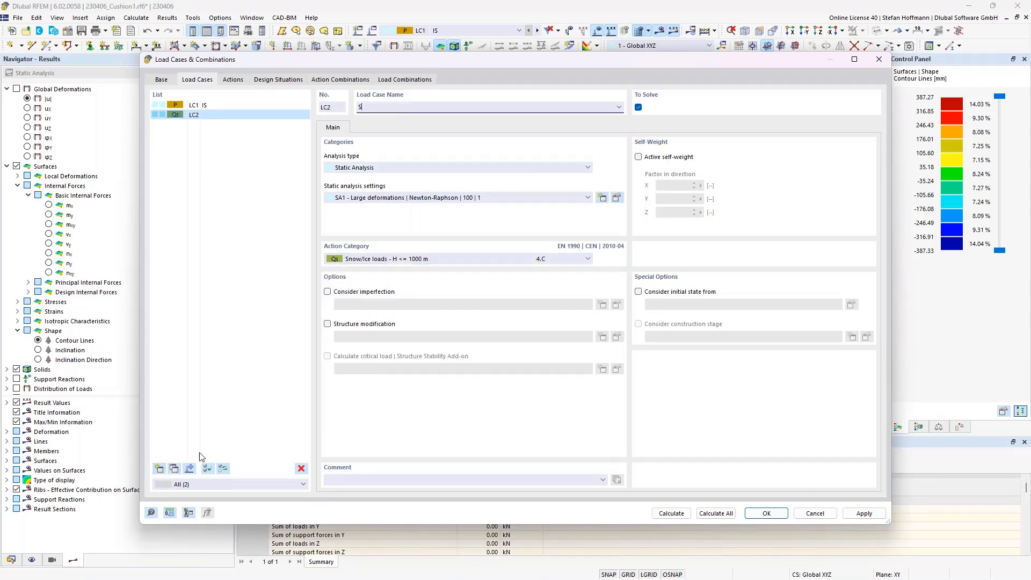
# Create load case LC3 named WS with the action category Wind.
pyautogui.click(159, 468)
pyautogui.write('WS')
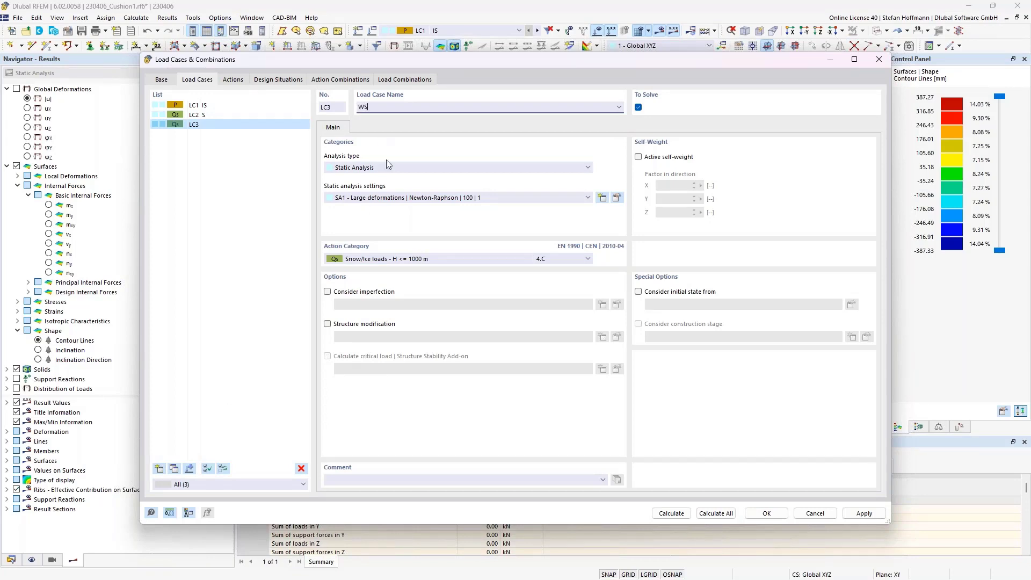
pyautogui.click(409, 261)
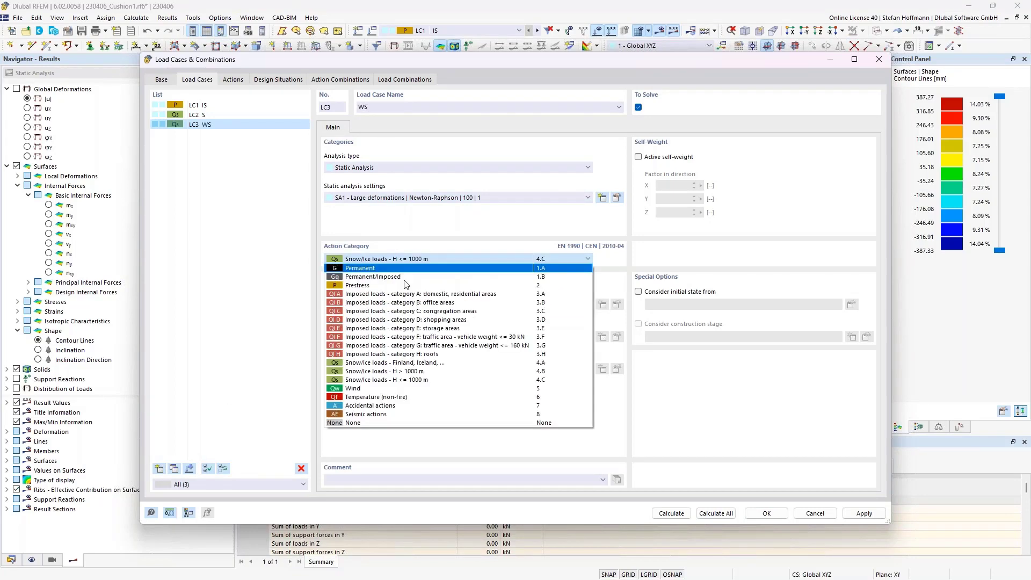
pyautogui.click(374, 392)
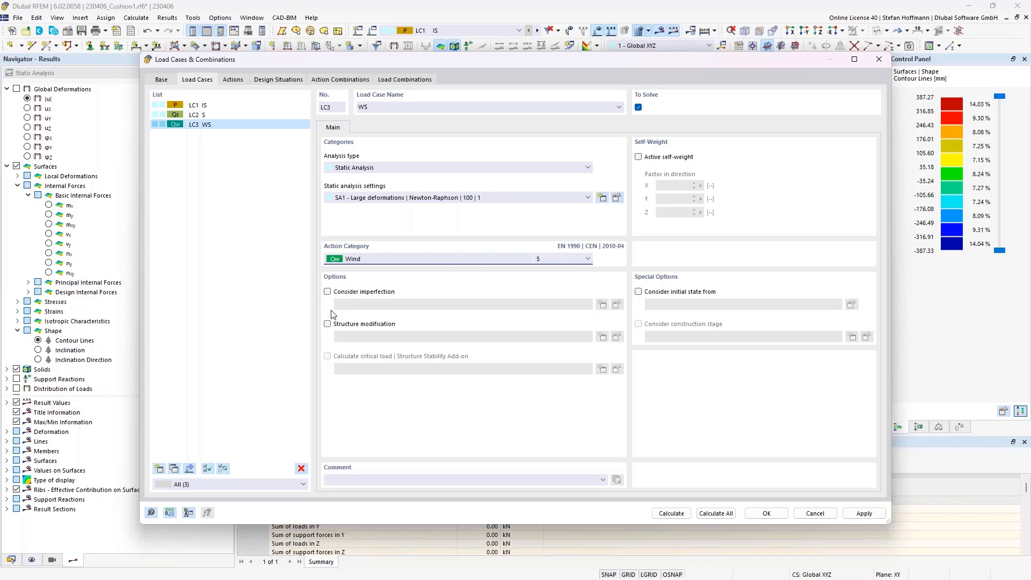
# Create load case LC4 named 600Pa with the action category Prestress.
pyautogui.click(216, 116)
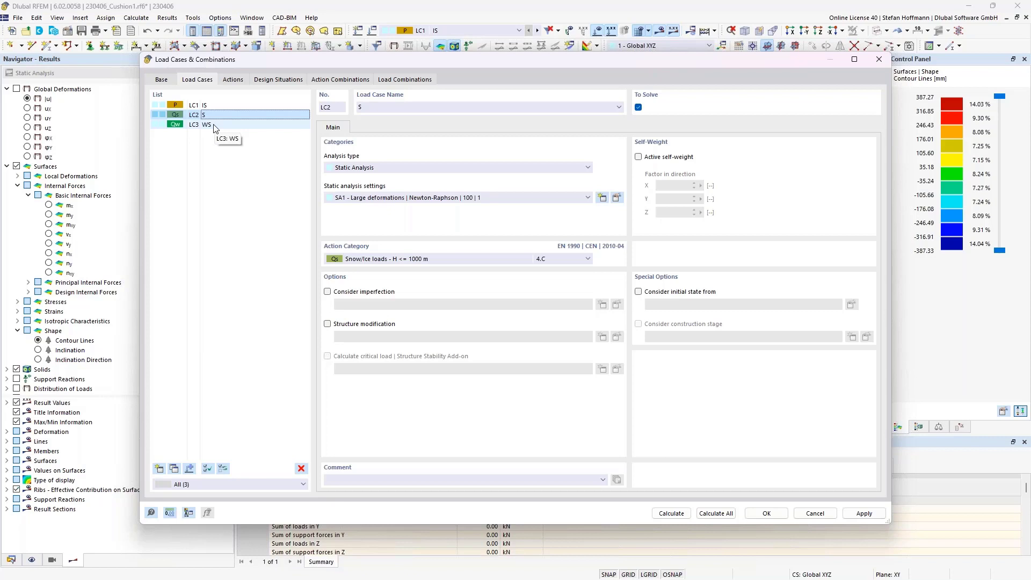
pyautogui.click(161, 469)
pyautogui.click(370, 260)
pyautogui.click(372, 286)
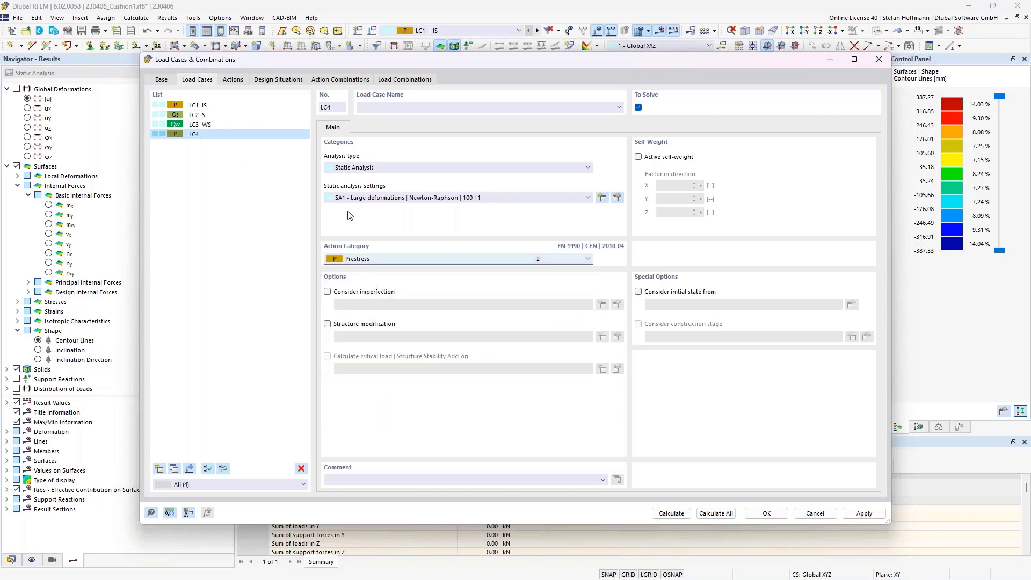
pyautogui.click(384, 109)
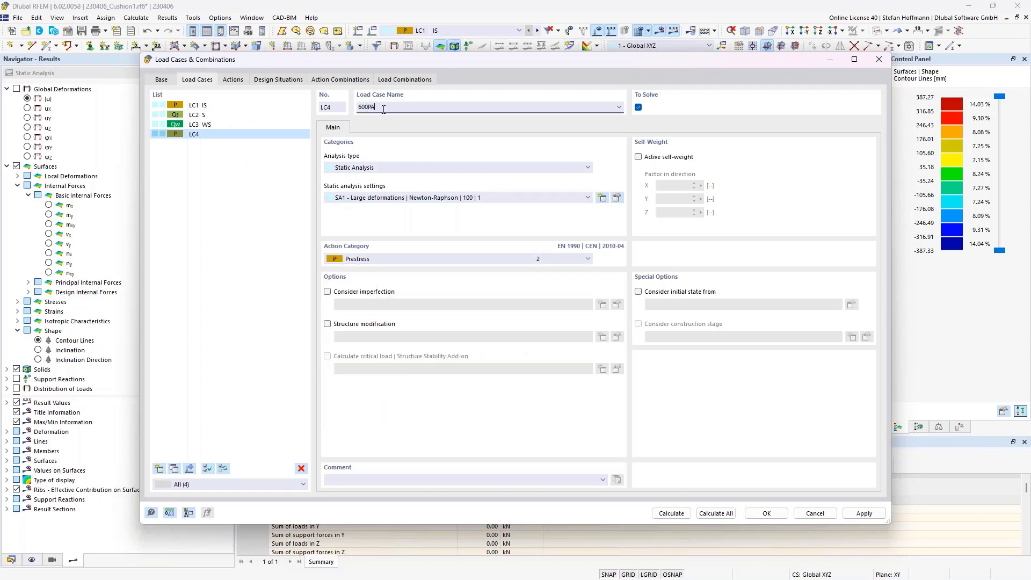
pyautogui.write('600Pa')
# Copy the 600Pa load case as LC5, name it 300Pa, and accept the load cases.
pyautogui.click(174, 469)
pyautogui.write('30')
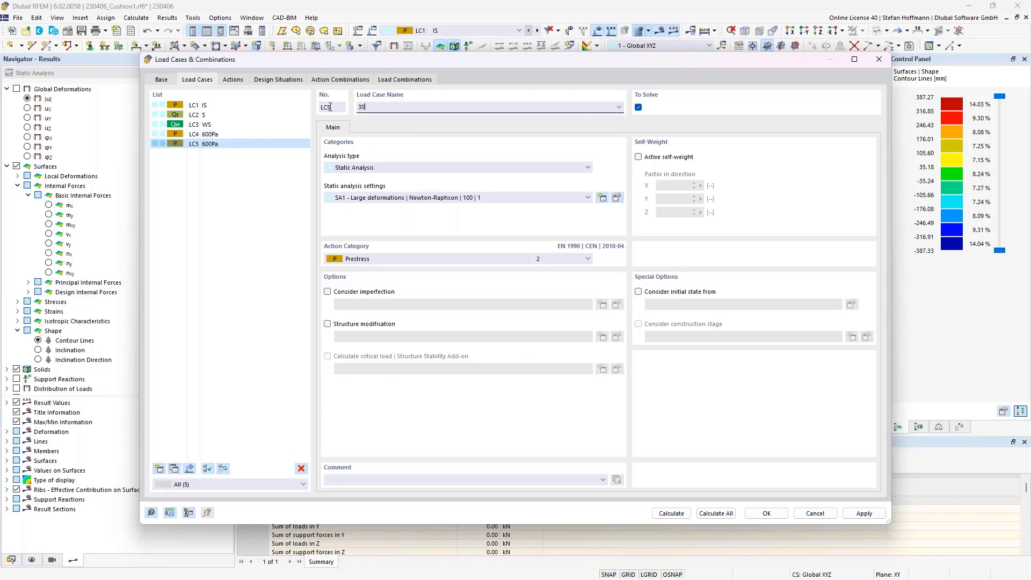
pyautogui.click(767, 513)
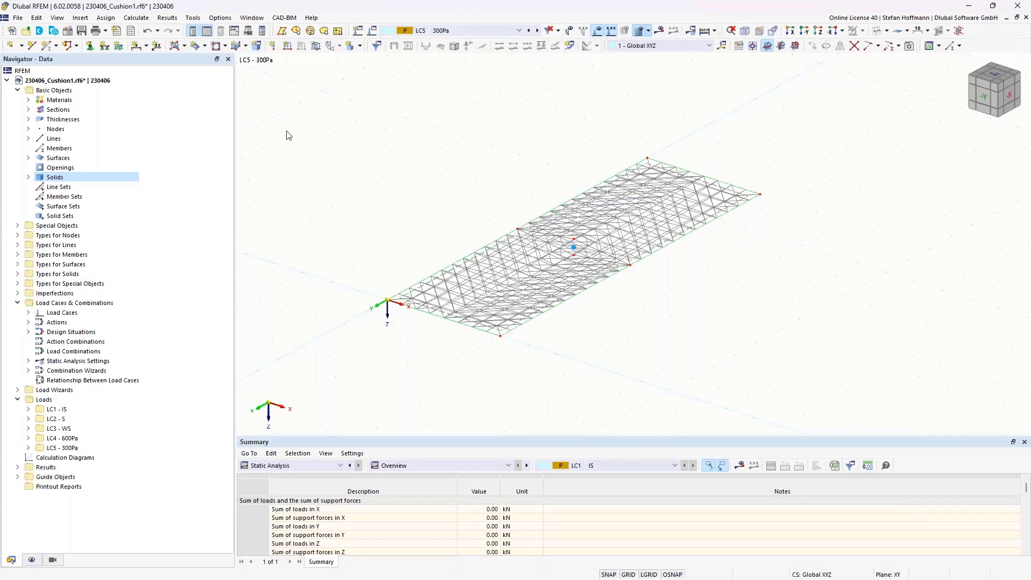
# Add a gas solid load with 299.9 Pa resulting overpressure to the cushion solid in load case LC5 300Pa.
pyautogui.click(354, 48)
pyautogui.click(289, 193)
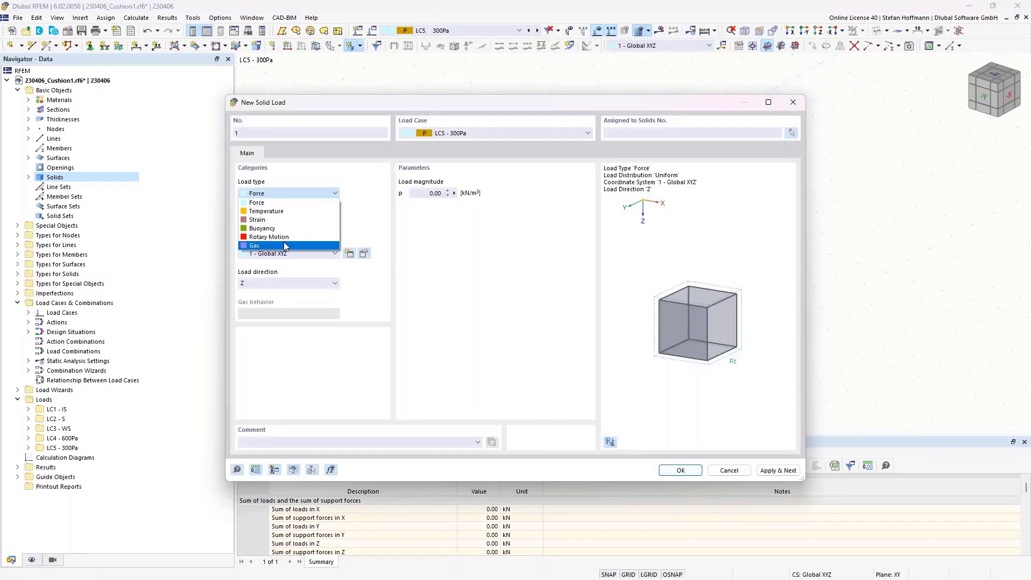
pyautogui.click(283, 245)
pyautogui.click(457, 193)
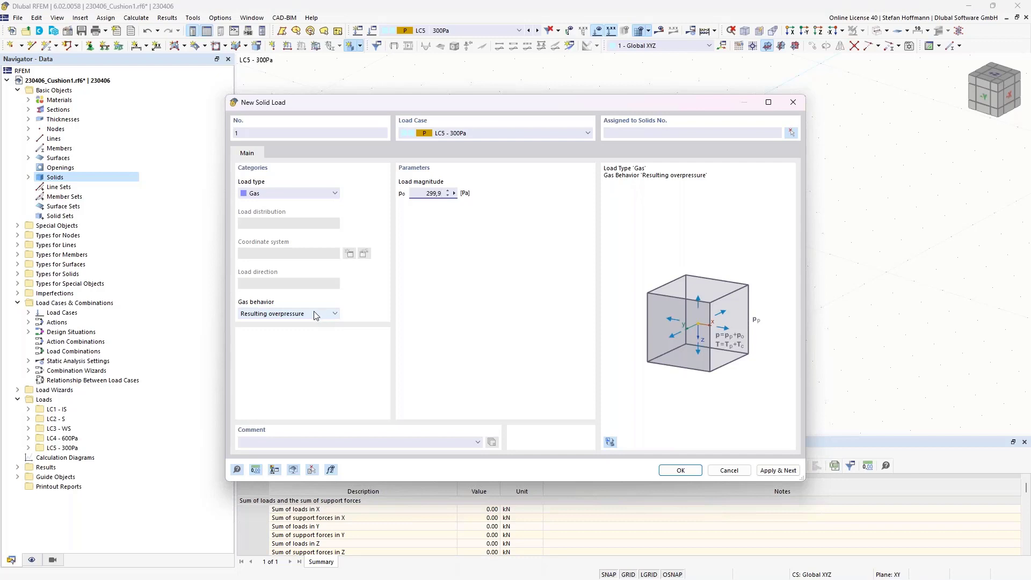
pyautogui.click(283, 314)
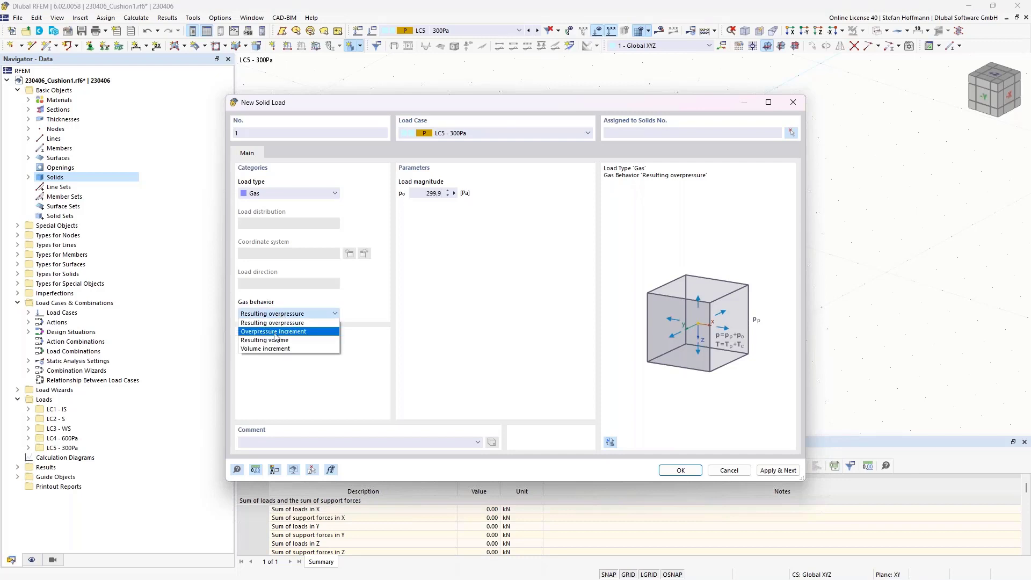
pyautogui.click(410, 290)
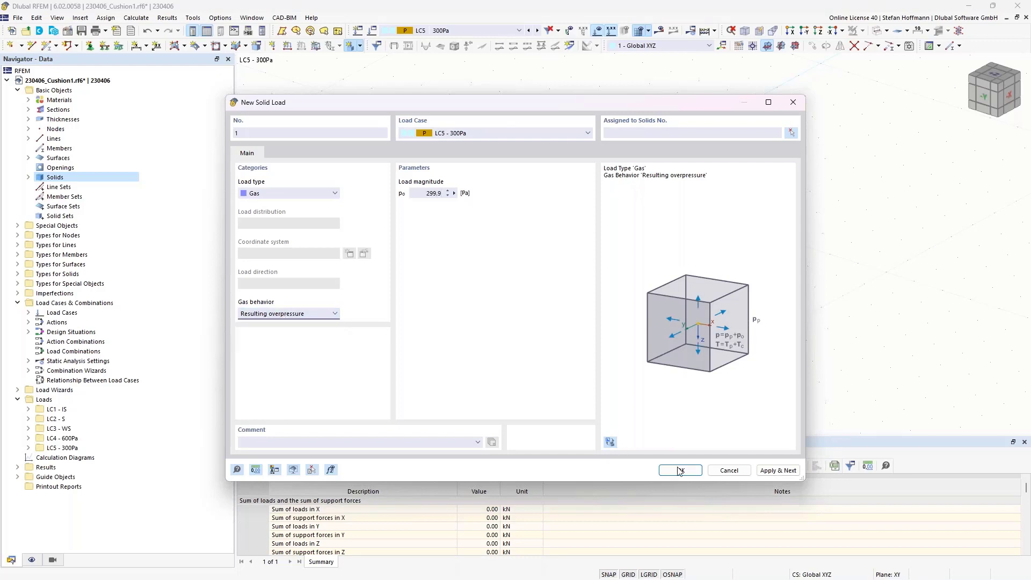
pyautogui.click(680, 471)
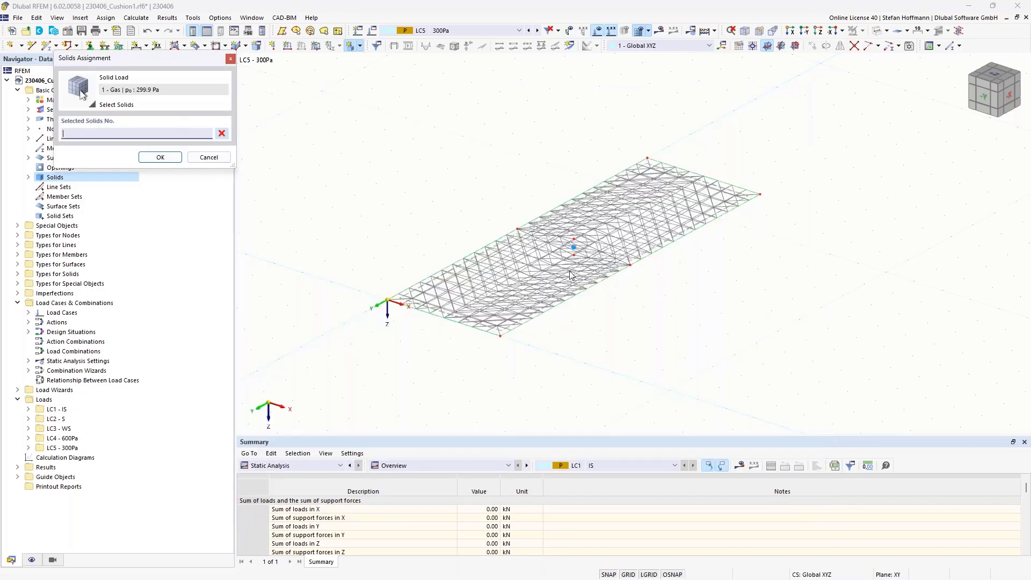
pyautogui.click(574, 249)
pyautogui.click(160, 157)
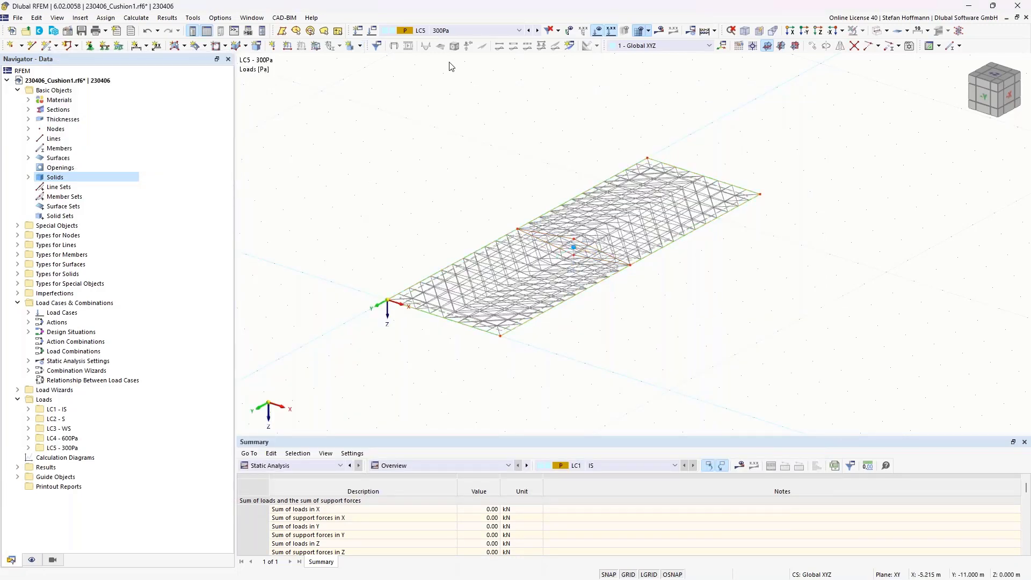
# Add a gas solid load with 600 Pa resulting overpressure to solid 1 in load case LC4 600Pa.
pyautogui.click(529, 30)
pyautogui.click(350, 45)
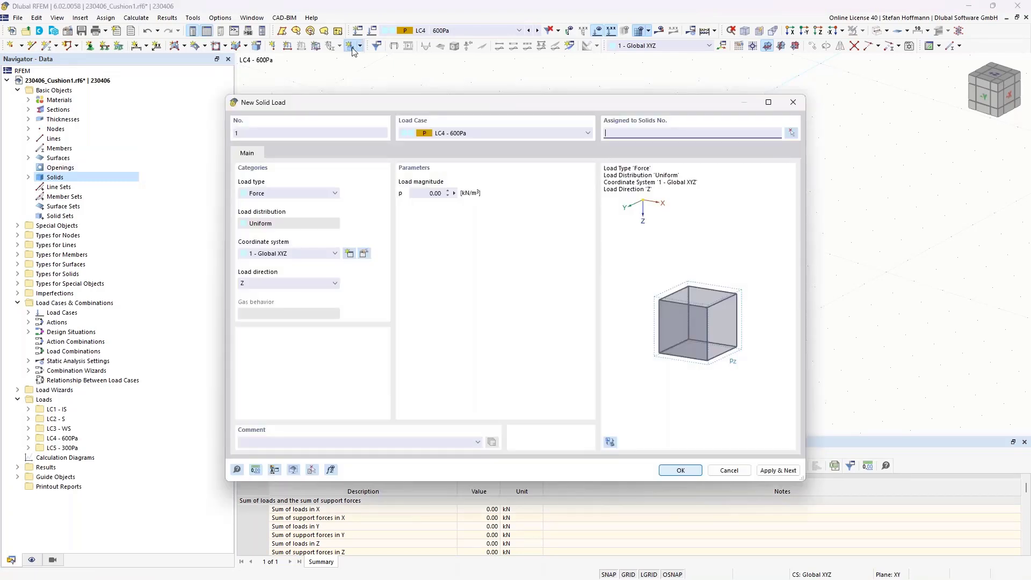
pyautogui.click(291, 194)
pyautogui.click(288, 244)
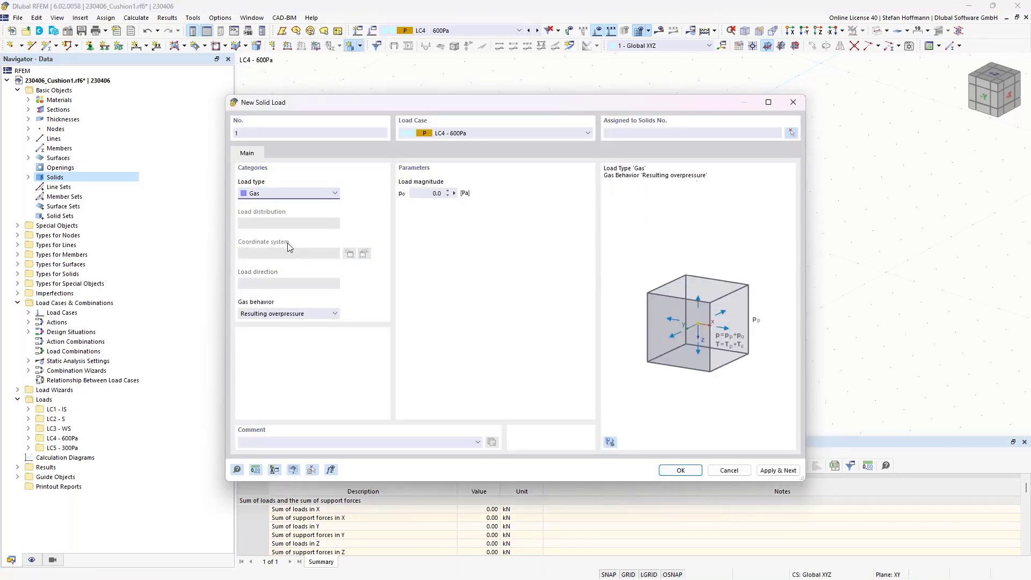
pyautogui.click(421, 194)
pyautogui.click(680, 469)
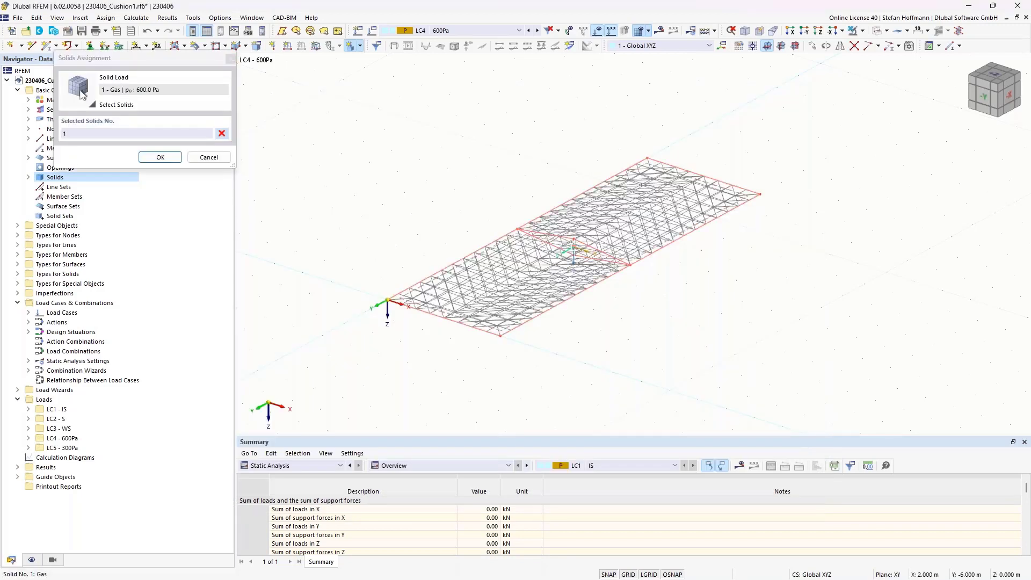
pyautogui.click(161, 157)
# Apply a uniform 0.52 kN/m² surface load, global in Z on projected area, to surfaces 1 and 2 in load case LC2 S.
pyautogui.click(528, 30)
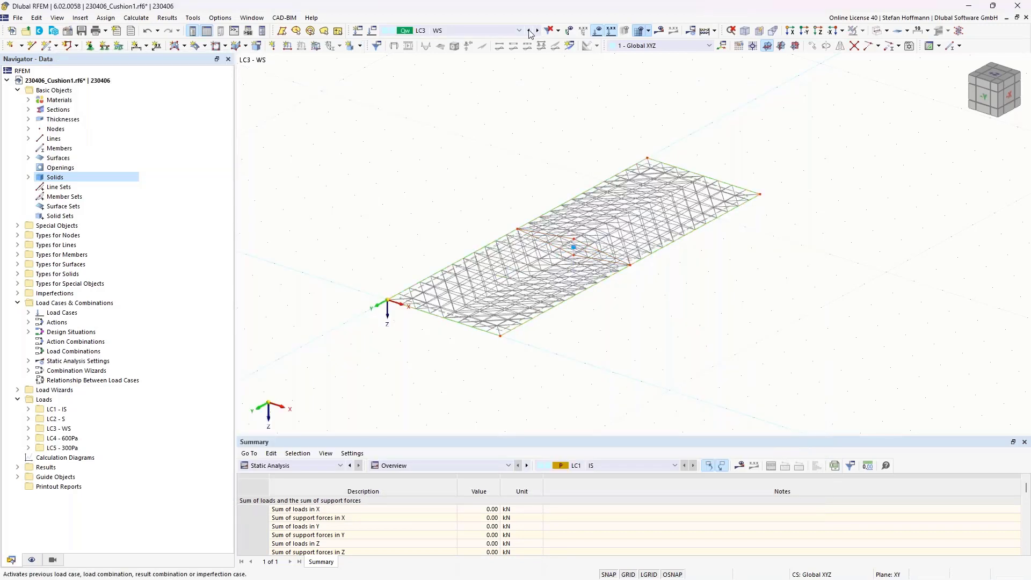
pyautogui.click(529, 30)
pyautogui.scroll(5, 443, 270)
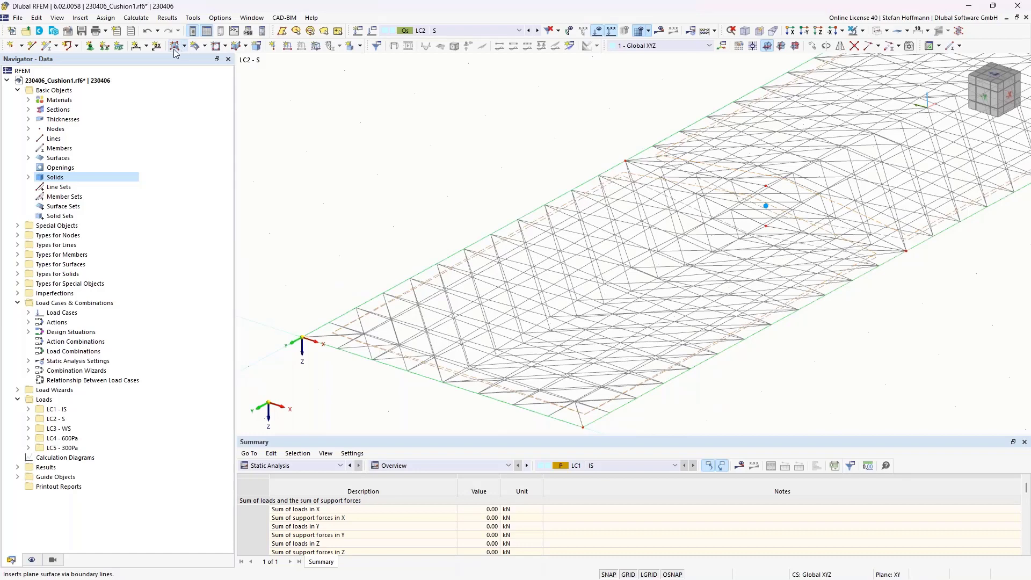
pyautogui.click(316, 46)
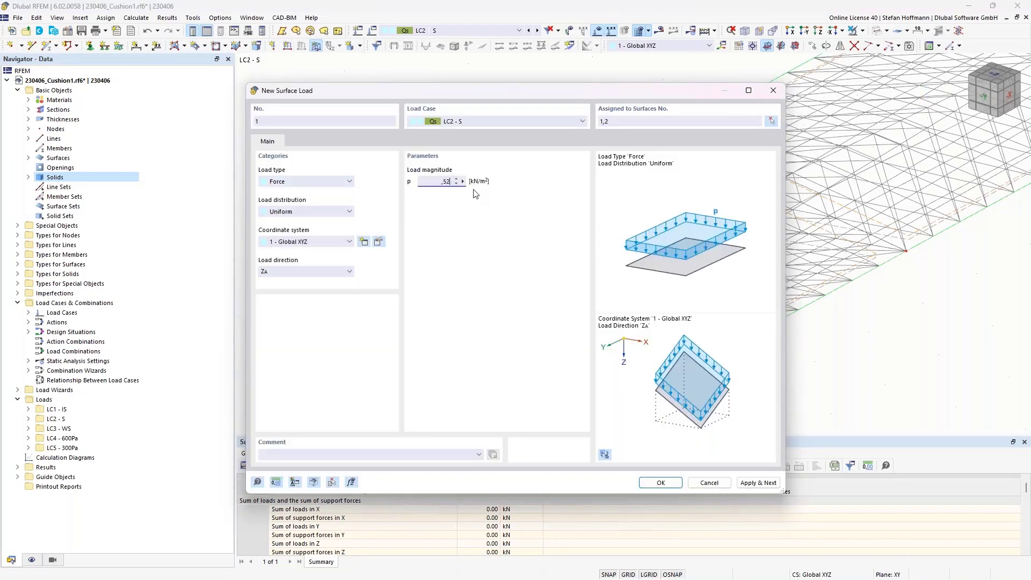
pyautogui.click(324, 276)
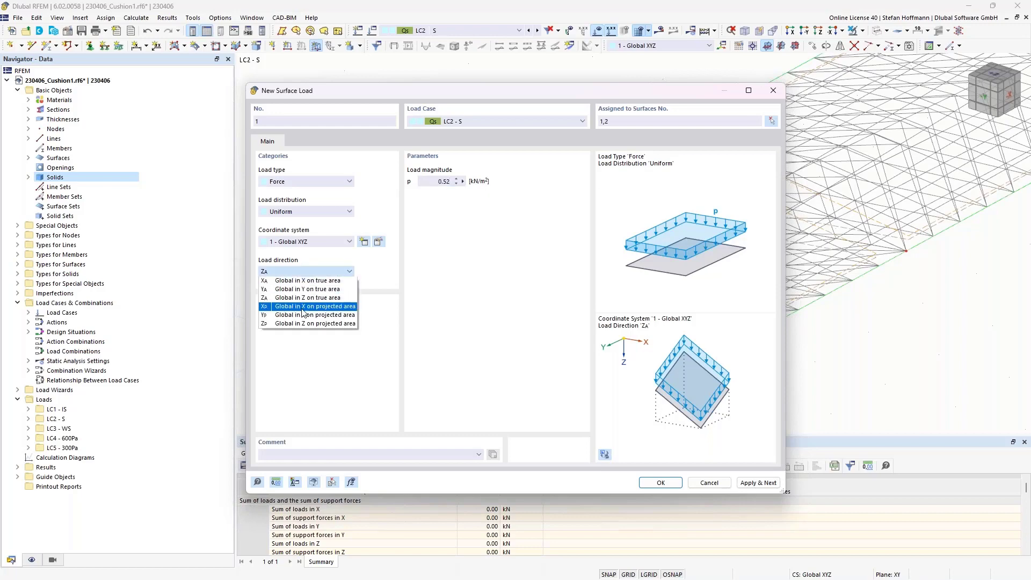
pyautogui.click(299, 324)
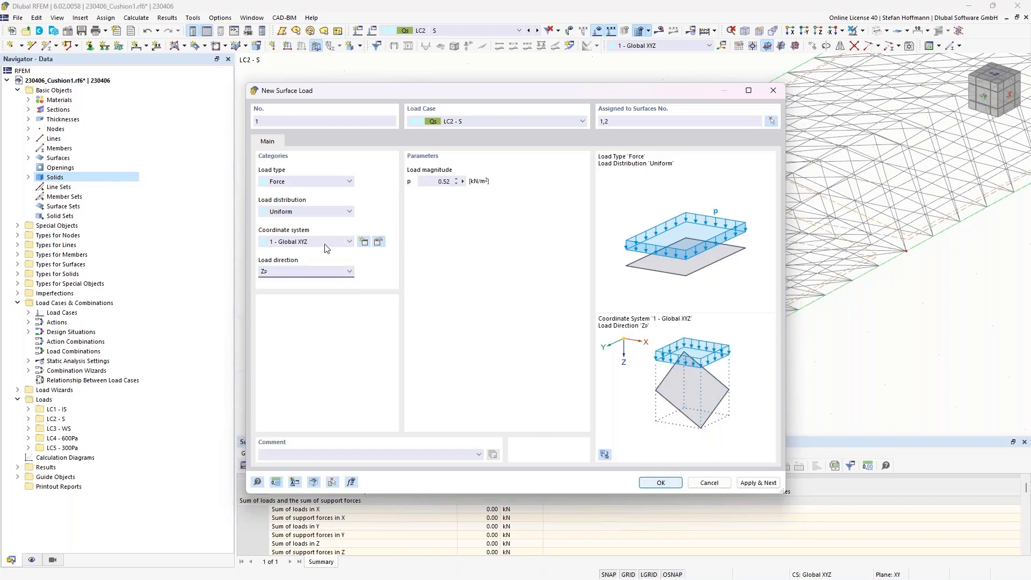
pyautogui.click(661, 482)
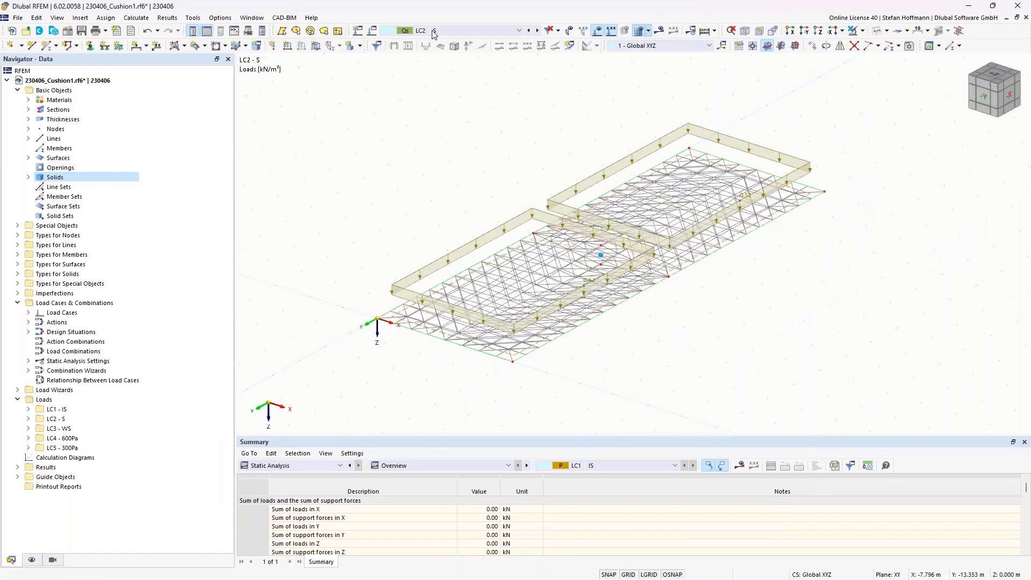
# Start a uniform surface load on surfaces 1 and 2 in load case LC3 WS, acting in local z direction.
pyautogui.click(539, 33)
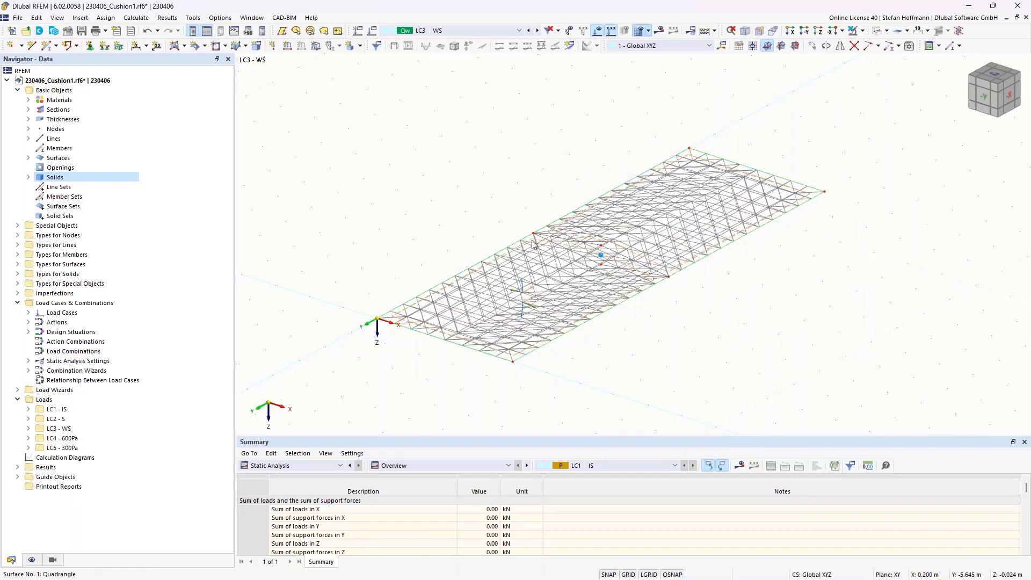
pyautogui.scroll(5, 542, 240)
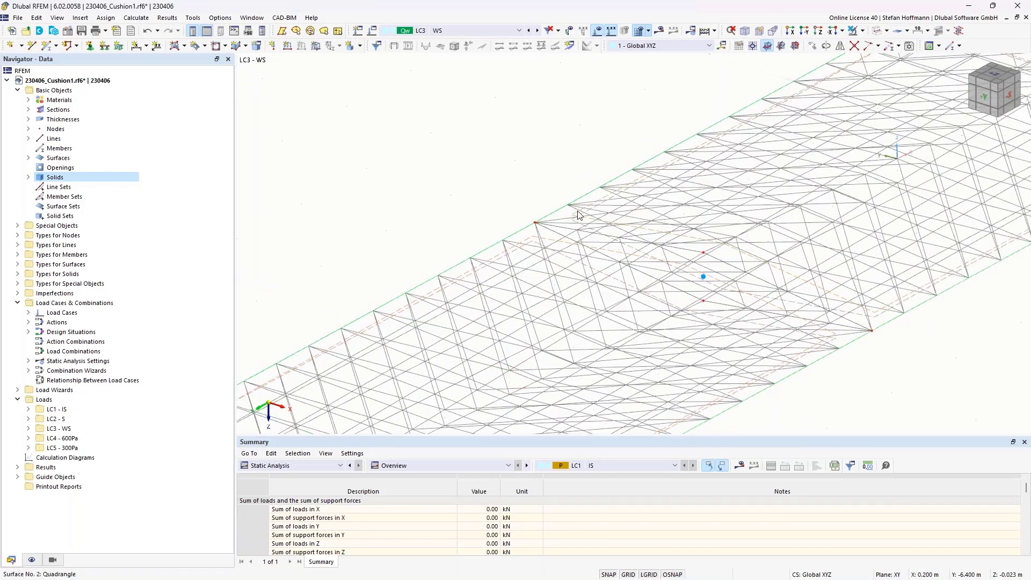
pyautogui.click(316, 46)
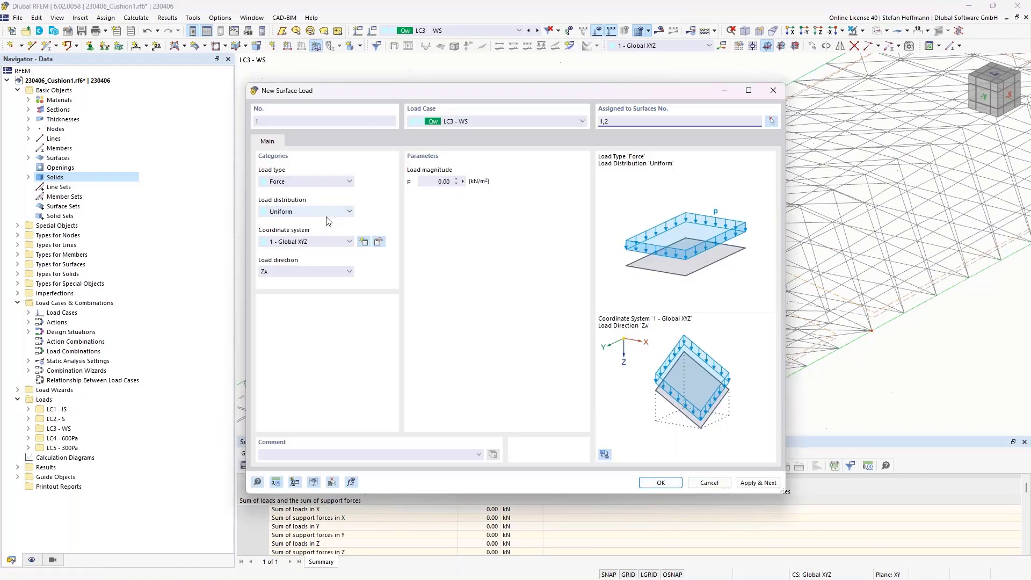
pyautogui.click(302, 241)
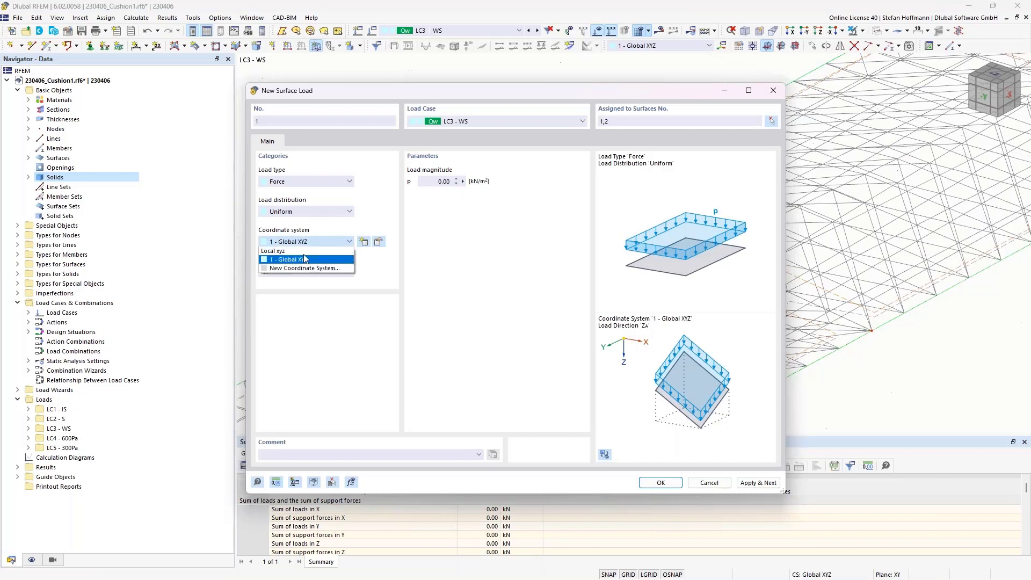
pyautogui.click(304, 258)
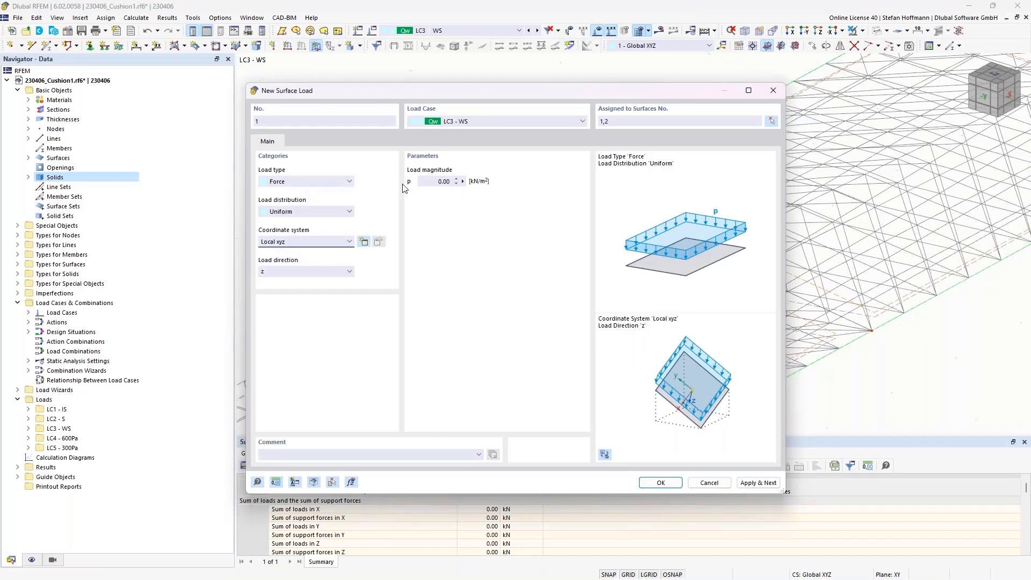
# Check the wind suction value in Bsp.pdf in Acrobat Reader, then return to RFEM and accept the surface load with 0.78 kN/m².
pyautogui.click(432, 182)
pyautogui.hotkey('alt', 'Tab')
pyautogui.scroll(1, 399, 480)
pyautogui.scroll(-1, 399, 479)
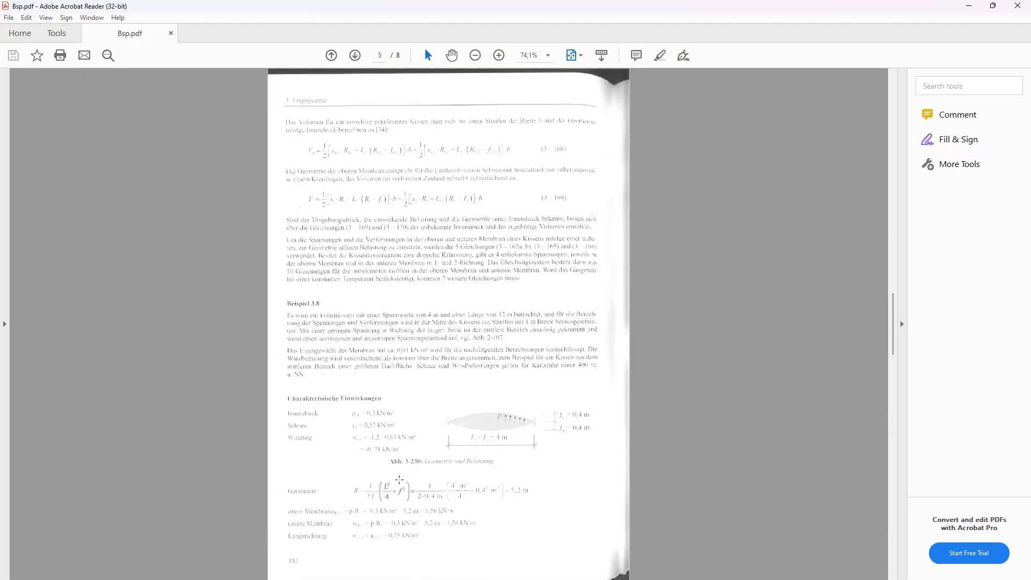
pyautogui.click(967, 7)
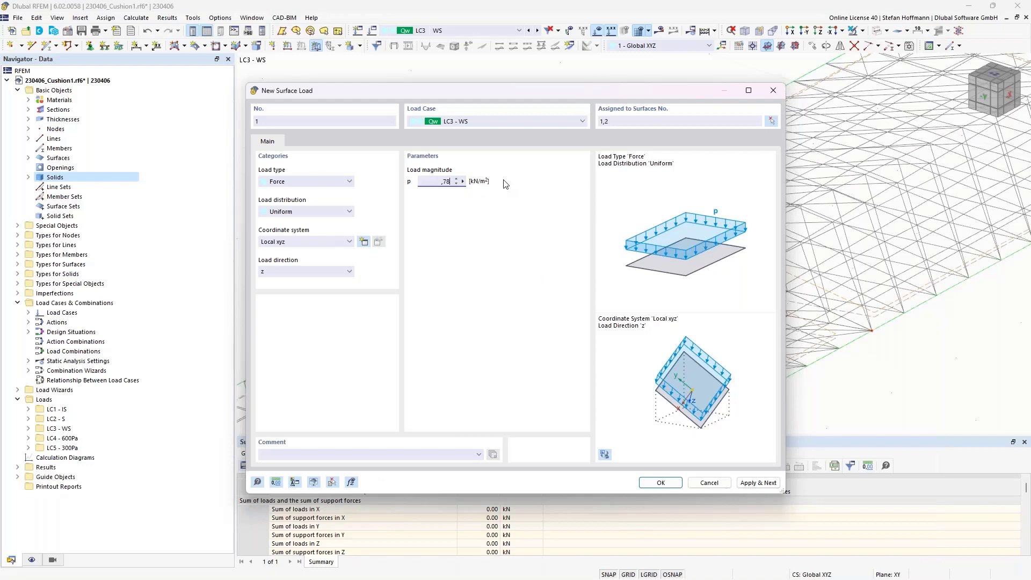
pyautogui.click(659, 482)
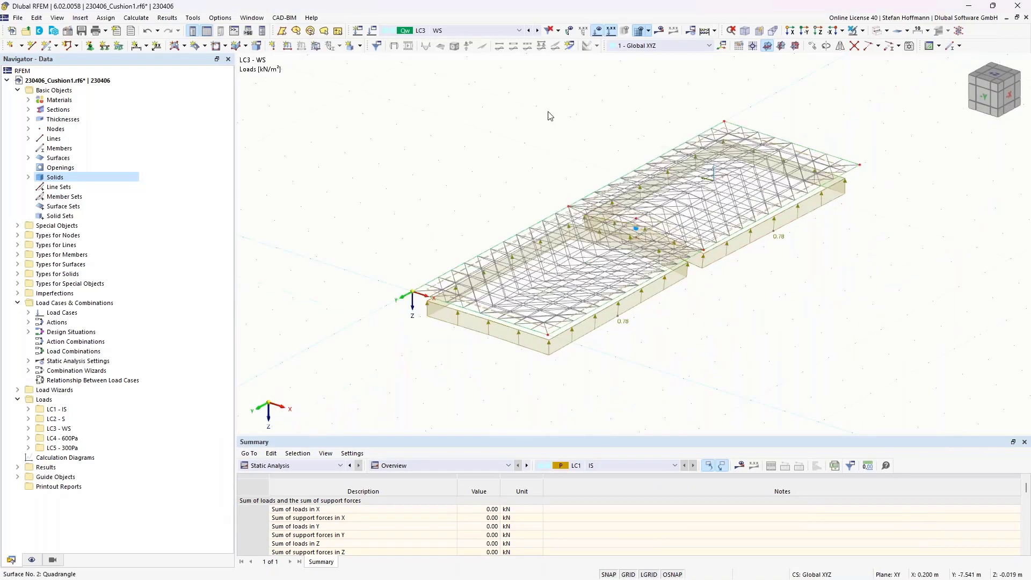
# Review the generated load combinations and design situations, then deactivate the combination wizard and accept saving the changes.
pyautogui.click(351, 46)
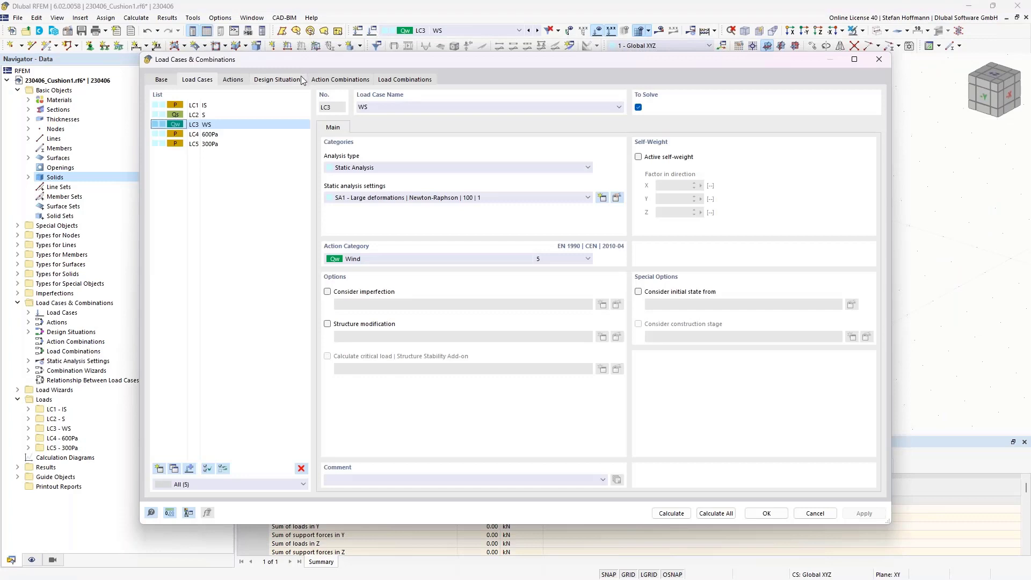
pyautogui.click(401, 80)
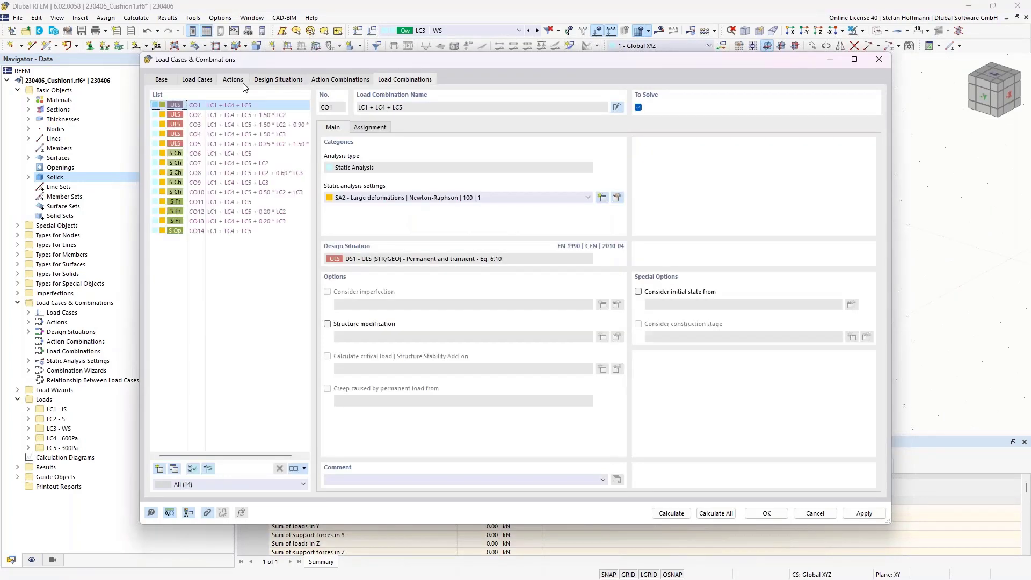
pyautogui.click(264, 81)
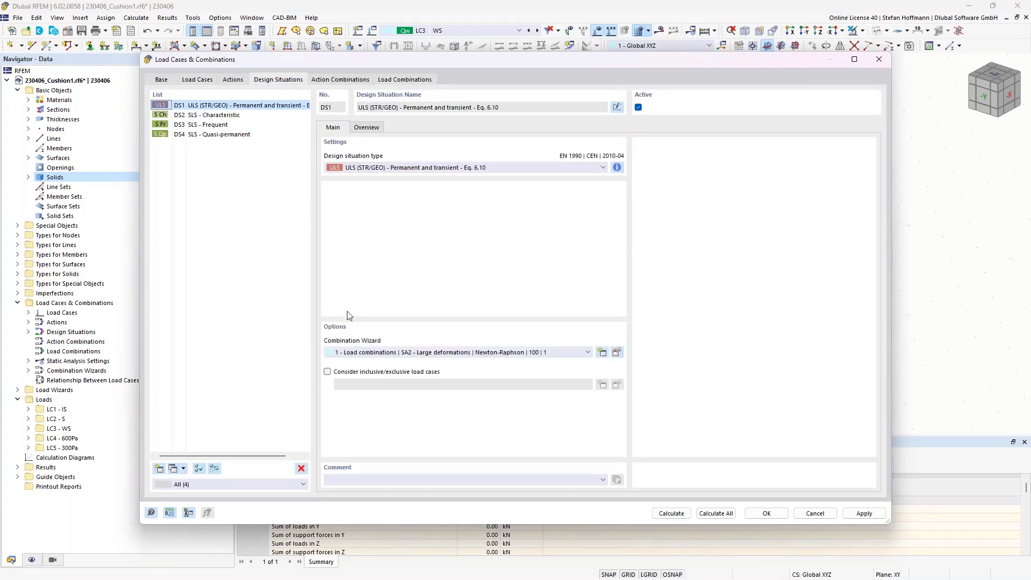
pyautogui.click(161, 80)
pyautogui.click(185, 167)
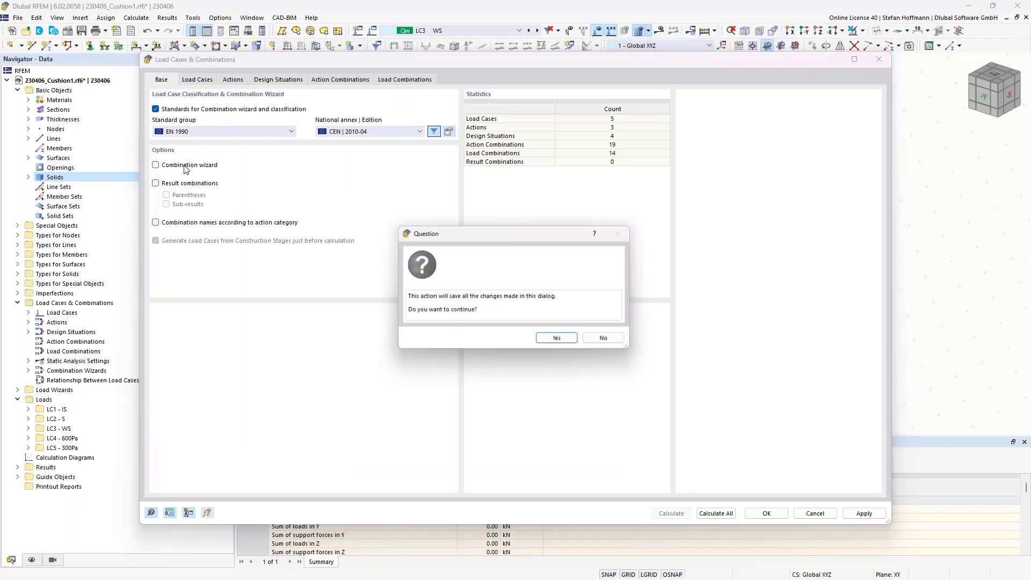
pyautogui.click(549, 341)
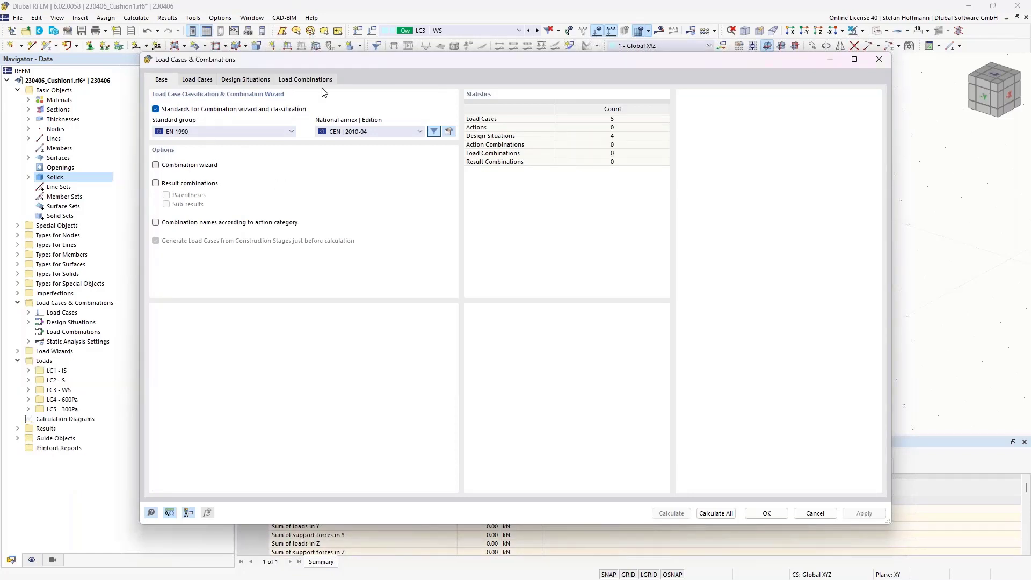
# Create load combination CO1 and have it consider the initial state from LC1 - IS.
pyautogui.click(310, 81)
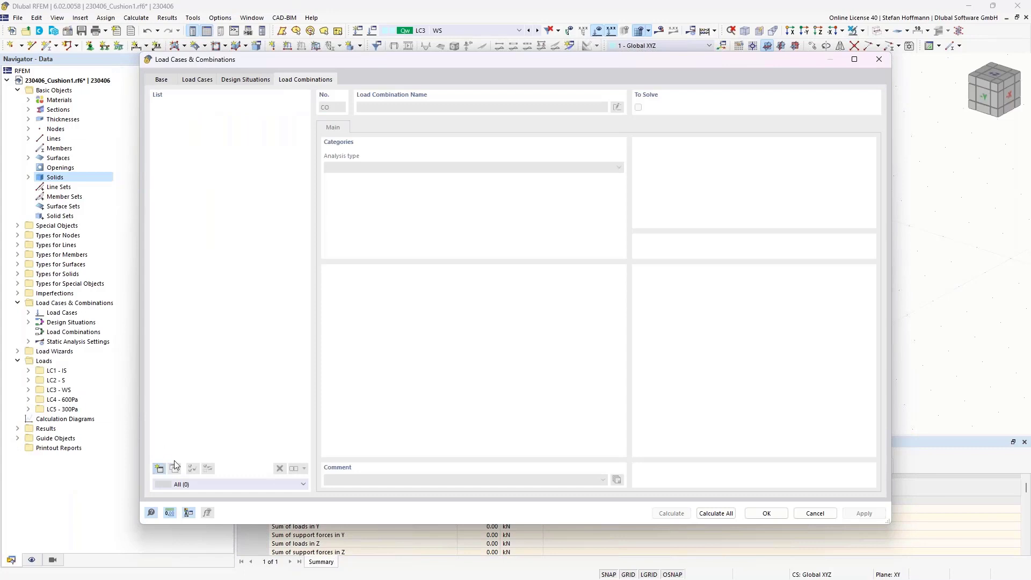
pyautogui.click(160, 469)
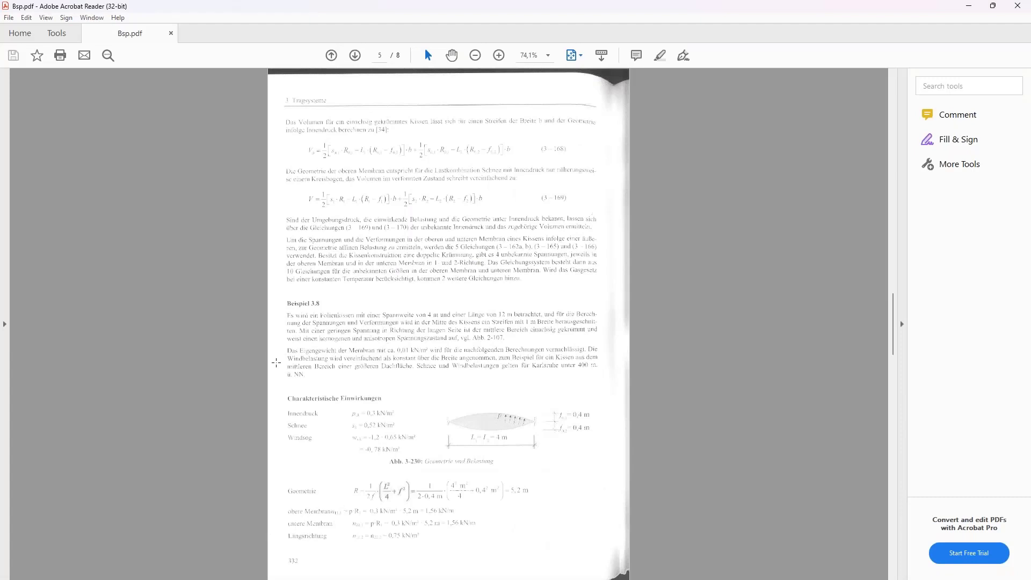
pyautogui.click(971, 7)
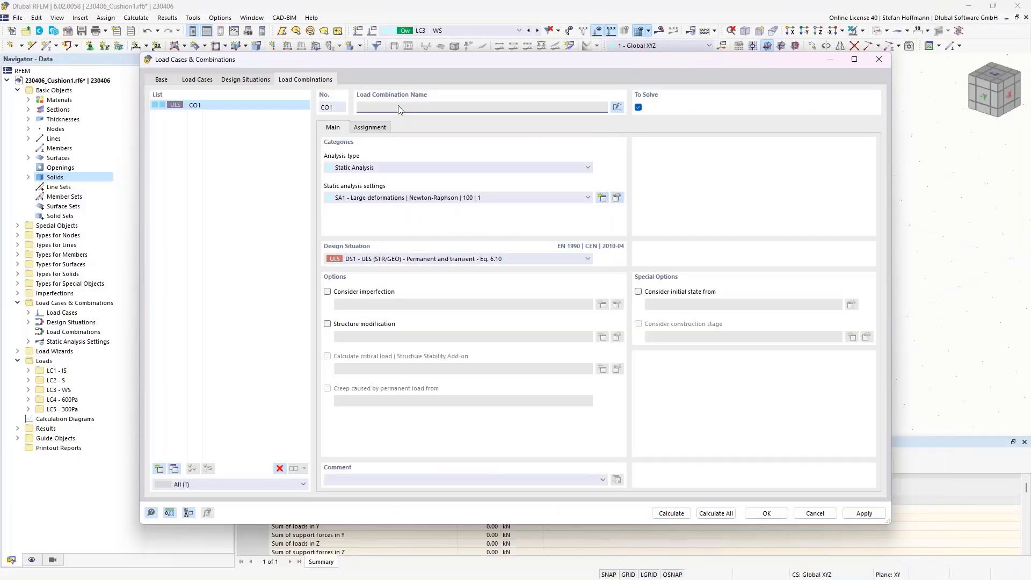
pyautogui.click(689, 293)
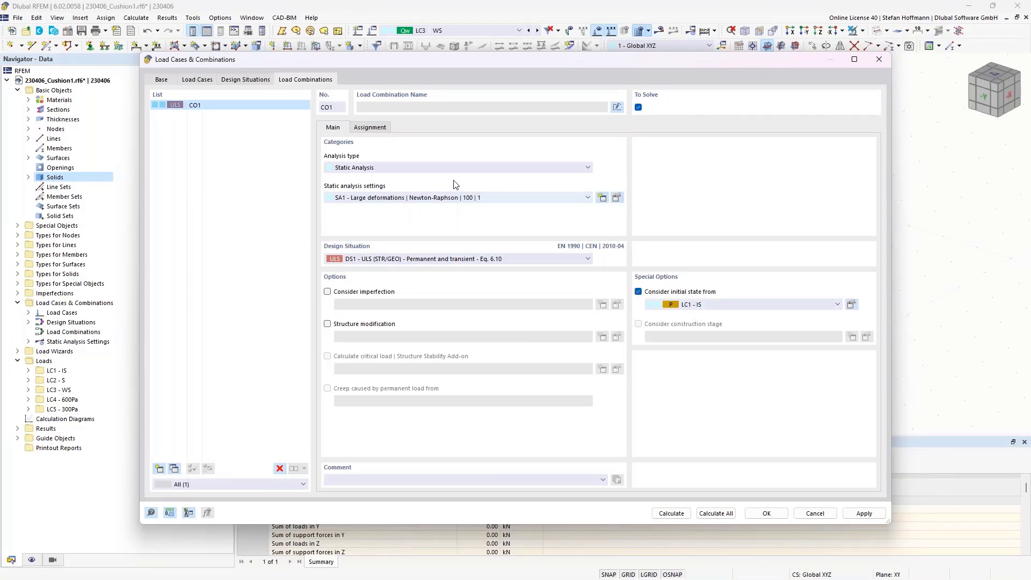
# Assign load cases LC4 600Pa and LC2 S to load combination CO1, each with factor 1.00.
pyautogui.click(378, 129)
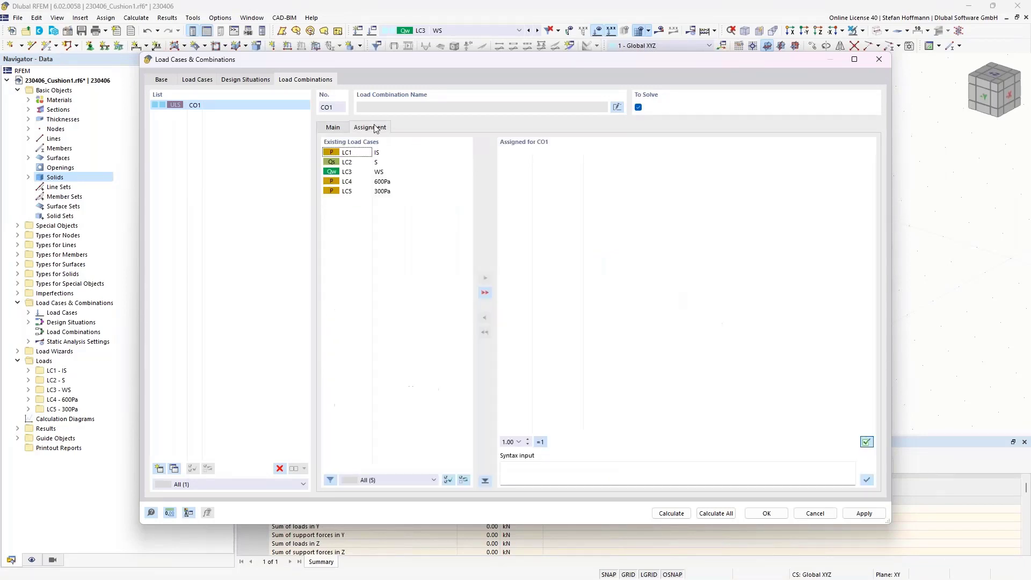
pyautogui.doubleClick(395, 183)
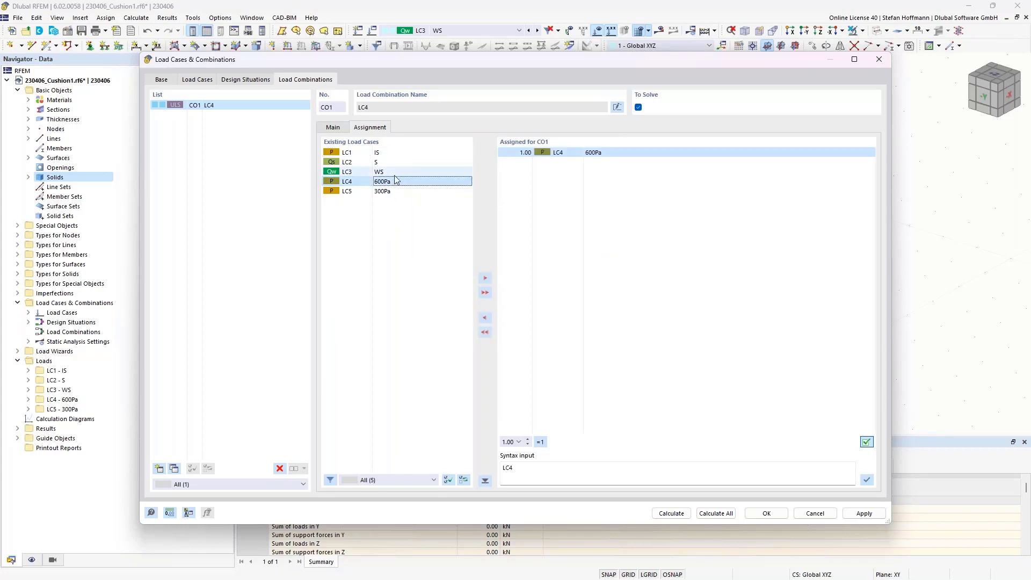
pyautogui.doubleClick(387, 162)
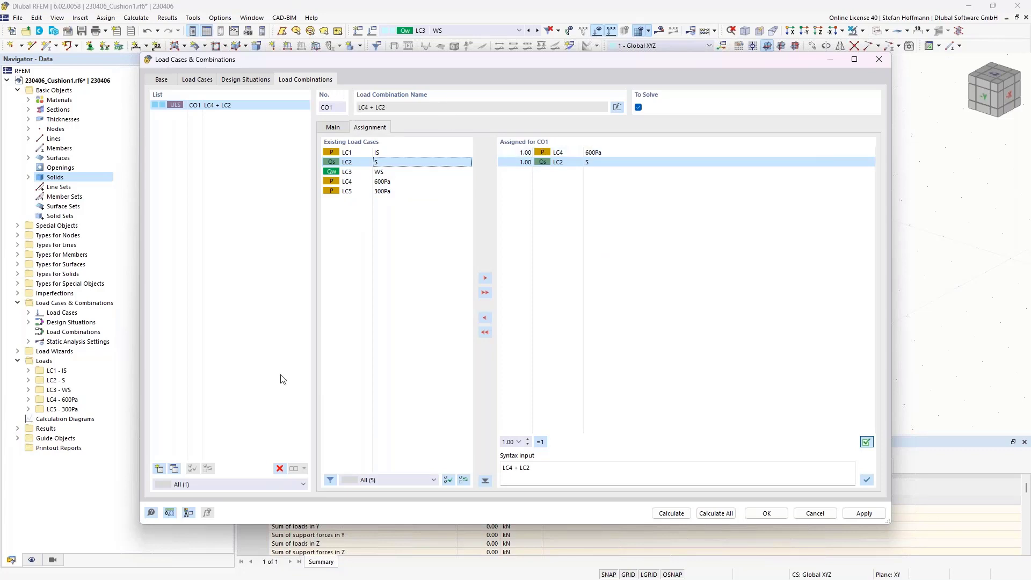
# Copy load combination CO1 as CO2 without LC4 600Pa, and create CO3 from LC3 WS and LC5 300Pa, each with factor 1.00.
pyautogui.click(175, 470)
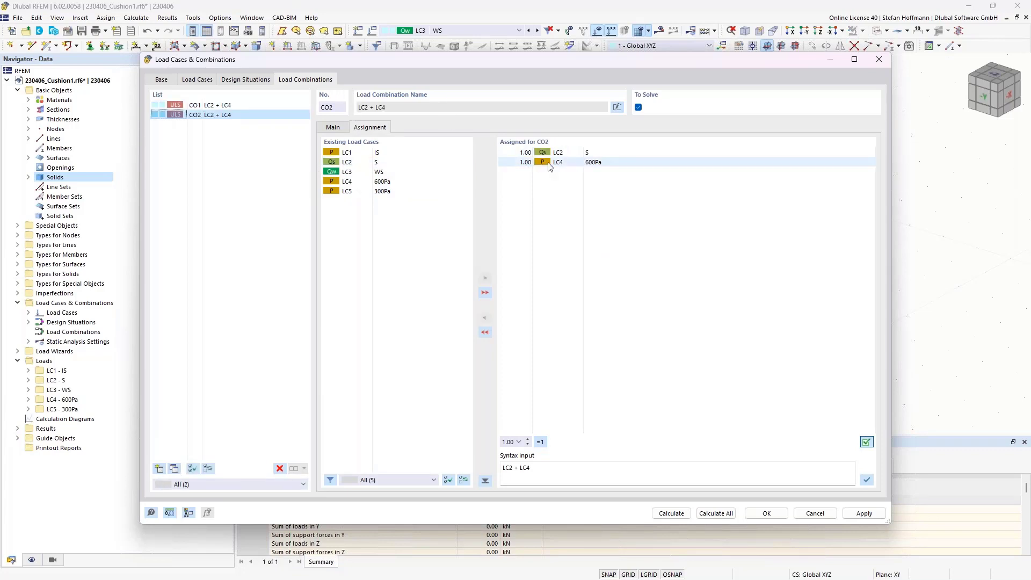
pyautogui.doubleClick(595, 162)
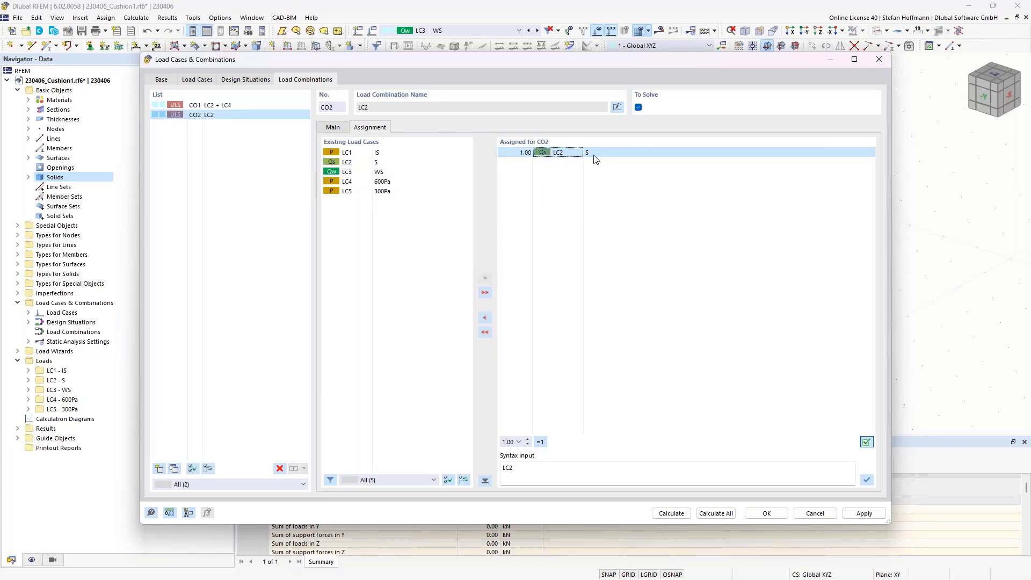
pyautogui.click(159, 468)
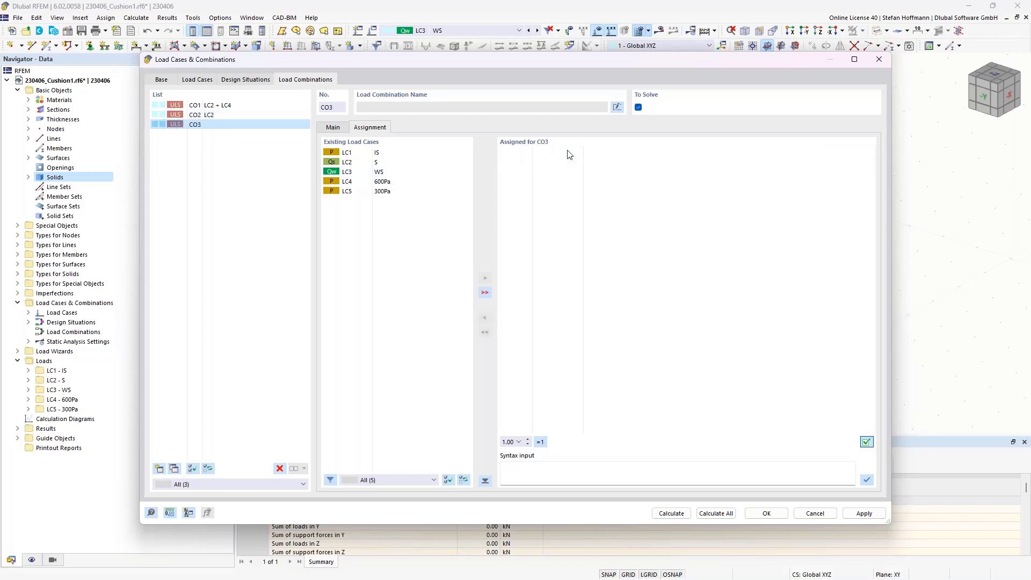
pyautogui.doubleClick(376, 172)
pyautogui.doubleClick(381, 192)
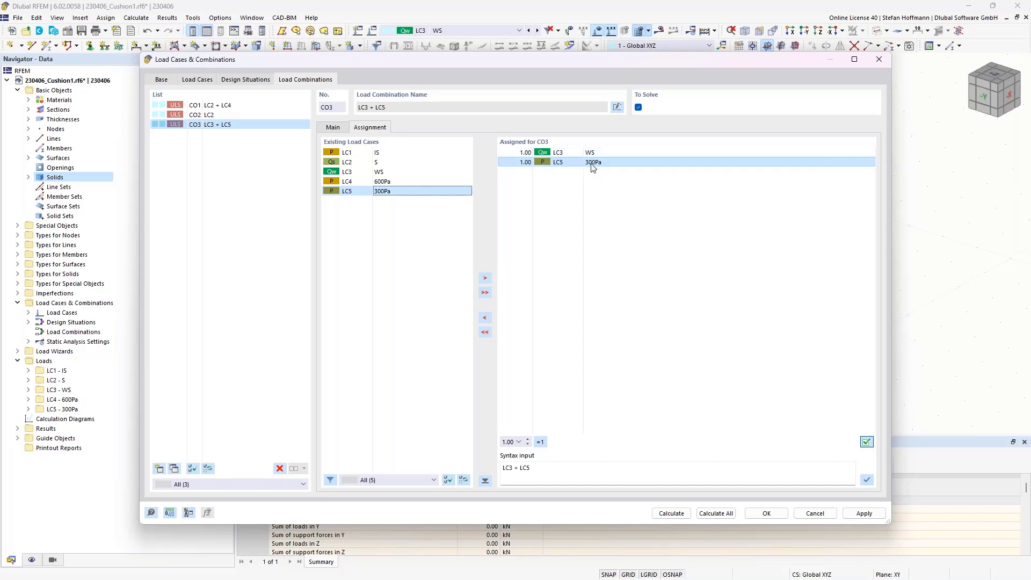
# Copy load combination CO3 as CO4, remove LC5 300Pa so only LC3 WS remains, and accept the load combinations.
pyautogui.click(174, 468)
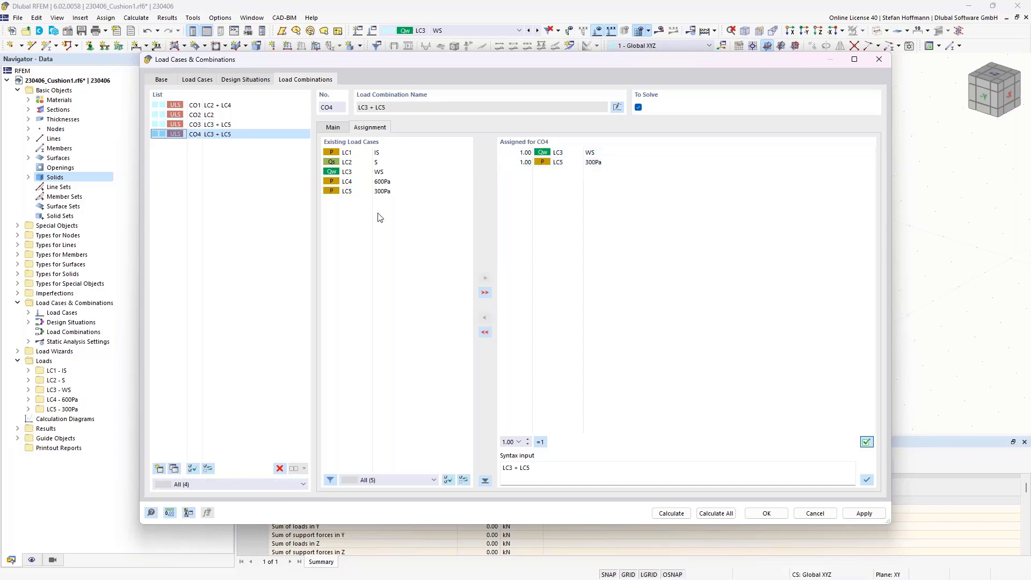
pyautogui.doubleClick(571, 165)
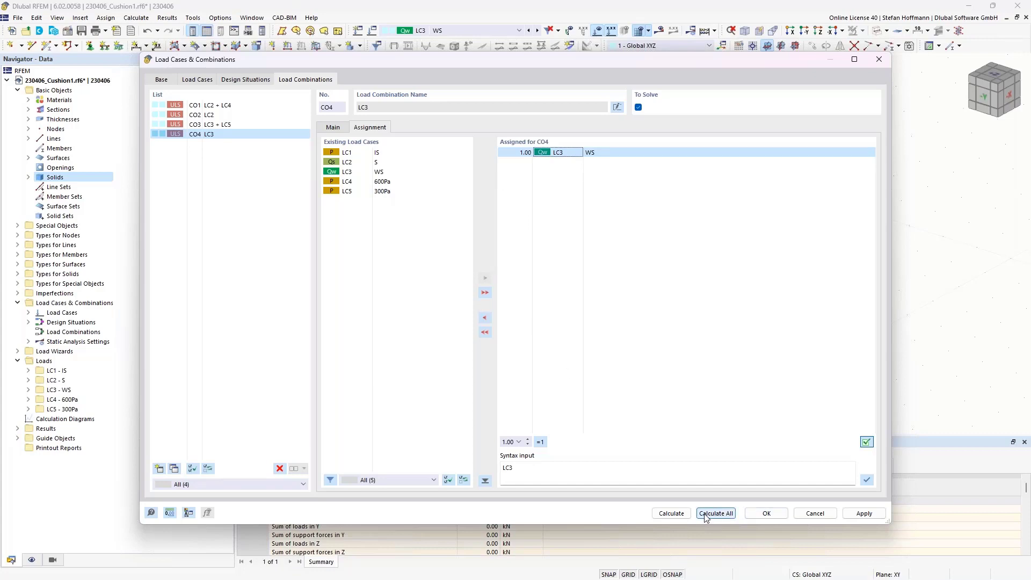
pyautogui.click(766, 513)
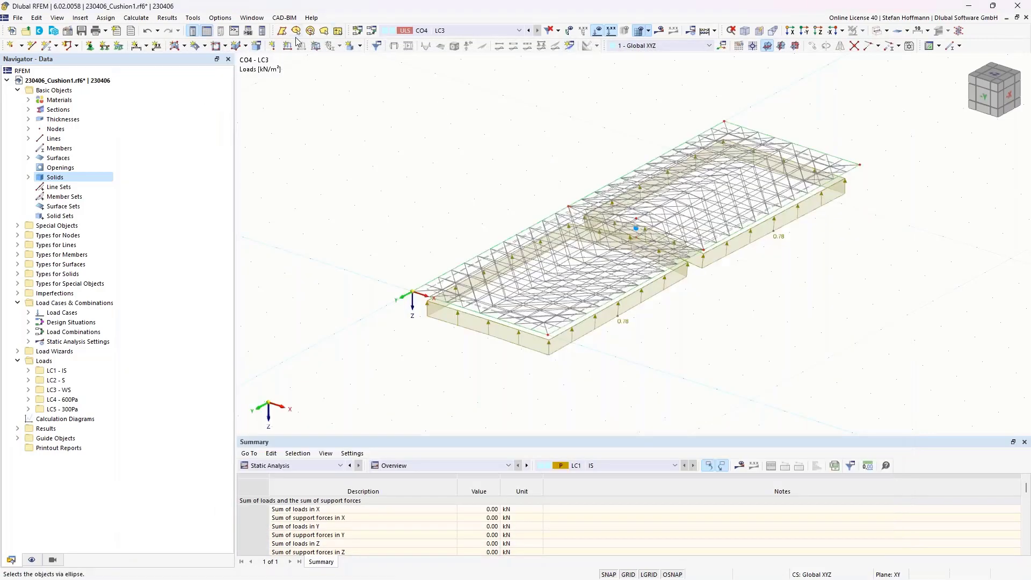
# Set ULS design situation DS1 as the current loading and calculate its load combinations CO1 to CO4.
pyautogui.click(478, 30)
pyautogui.click(460, 83)
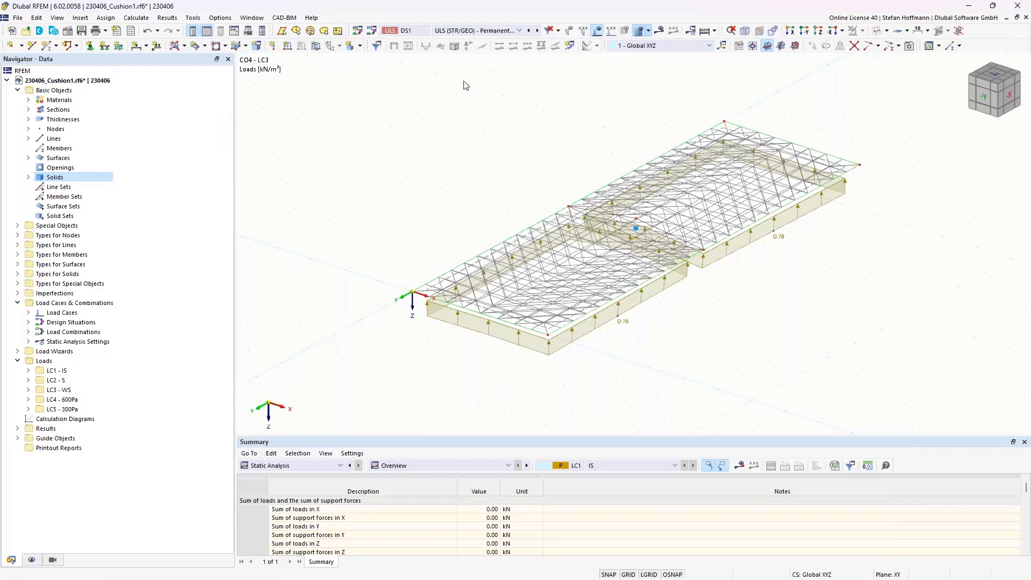
pyautogui.click(560, 343)
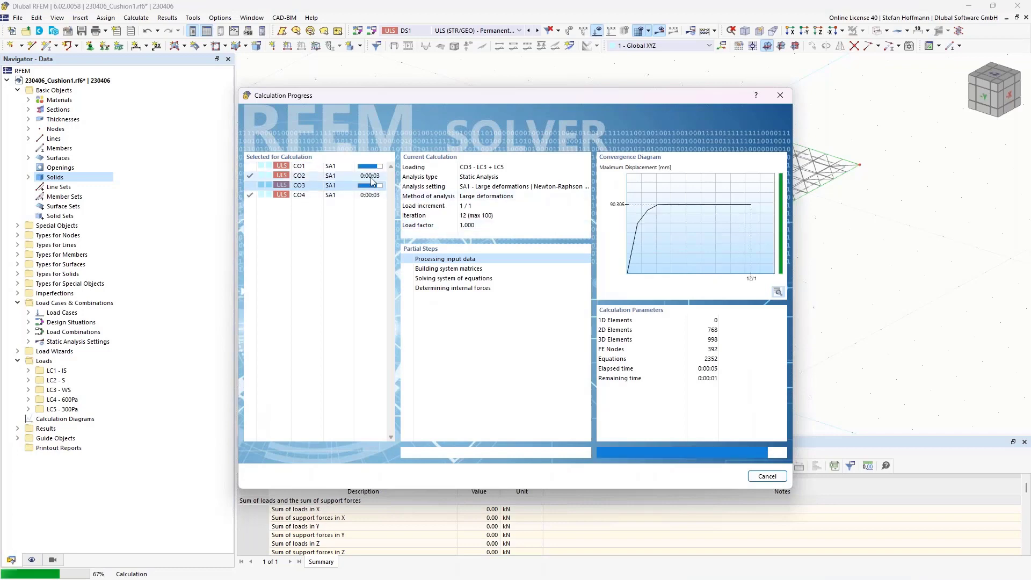
# Display the CO1 surface contour lines with the solid results hidden, and inspect the cushion from several angles.
pyautogui.click(475, 31)
pyautogui.click(473, 122)
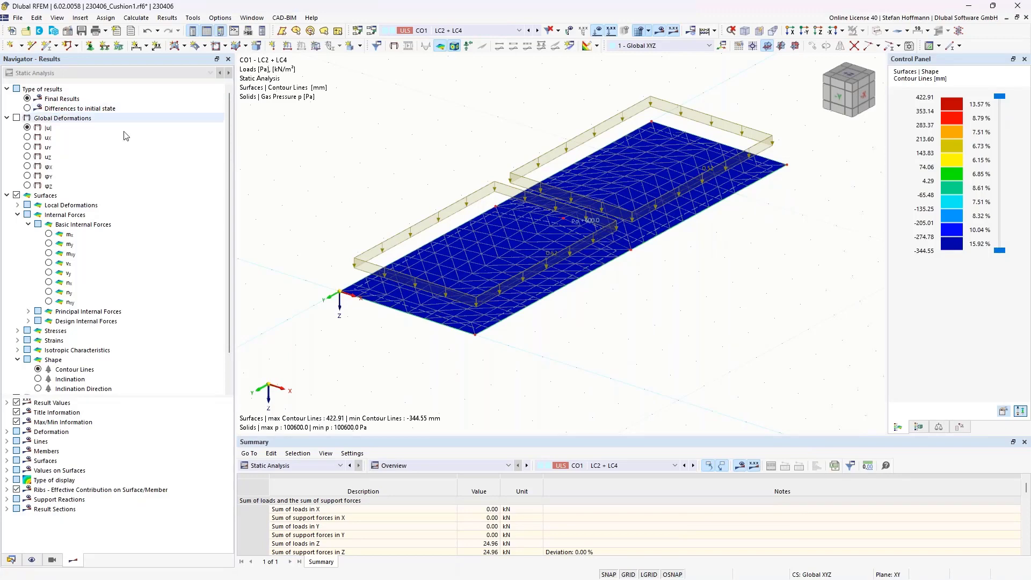
pyautogui.keyDown('ctrl'); pyautogui.moveTo(578, 252); pyautogui.dragTo(549, 238, button='middle'); pyautogui.keyUp('ctrl')
pyautogui.scroll(-2, 13, 318)
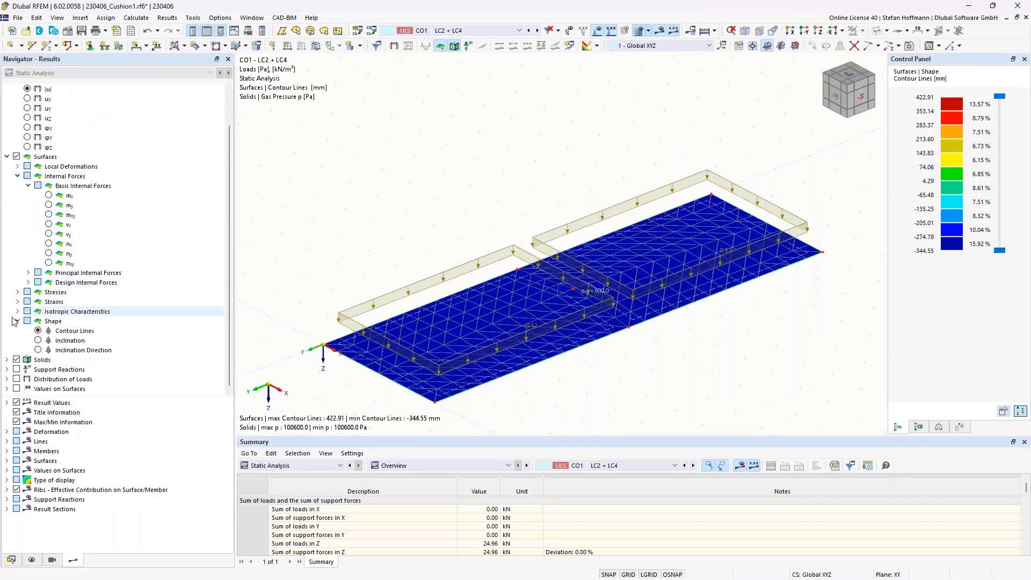
pyautogui.click(16, 359)
pyautogui.keyDown('ctrl'); pyautogui.moveTo(642, 189); pyautogui.dragTo(667, 204, button='middle'); pyautogui.keyUp('ctrl')
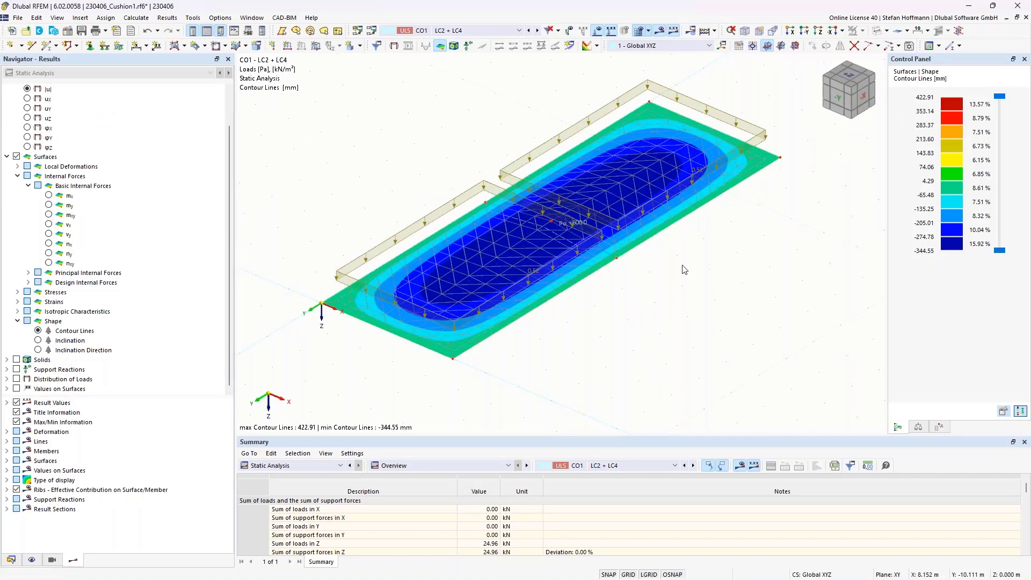
pyautogui.keyDown('ctrl'); pyautogui.moveTo(616, 272); pyautogui.dragTo(619, 216, button='middle'); pyautogui.keyUp('ctrl')
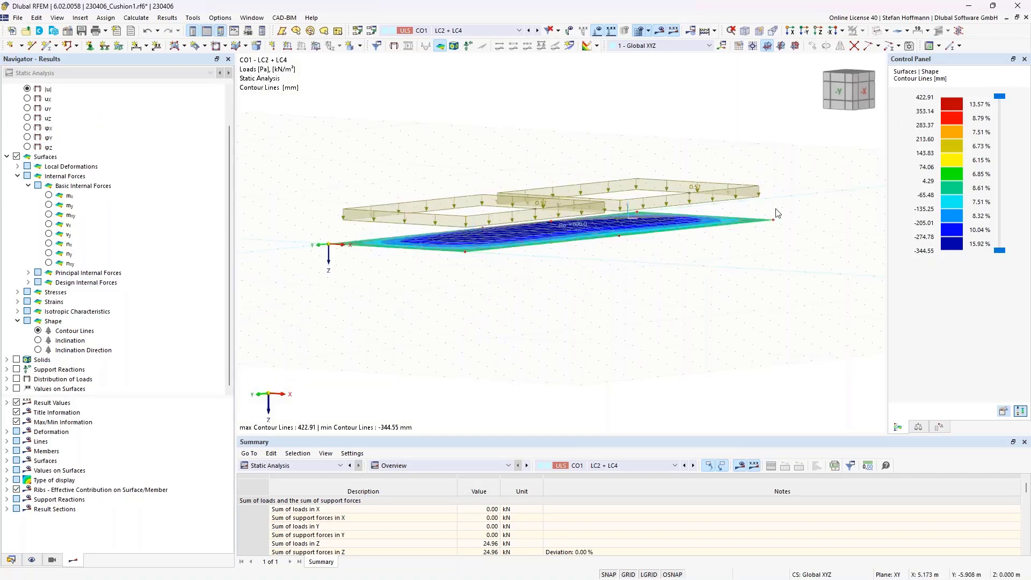
# Display the CO1 contour lines on the curved cushion instead of the flat shape, hide the loads, and inspect both membranes.
pyautogui.click(907, 33)
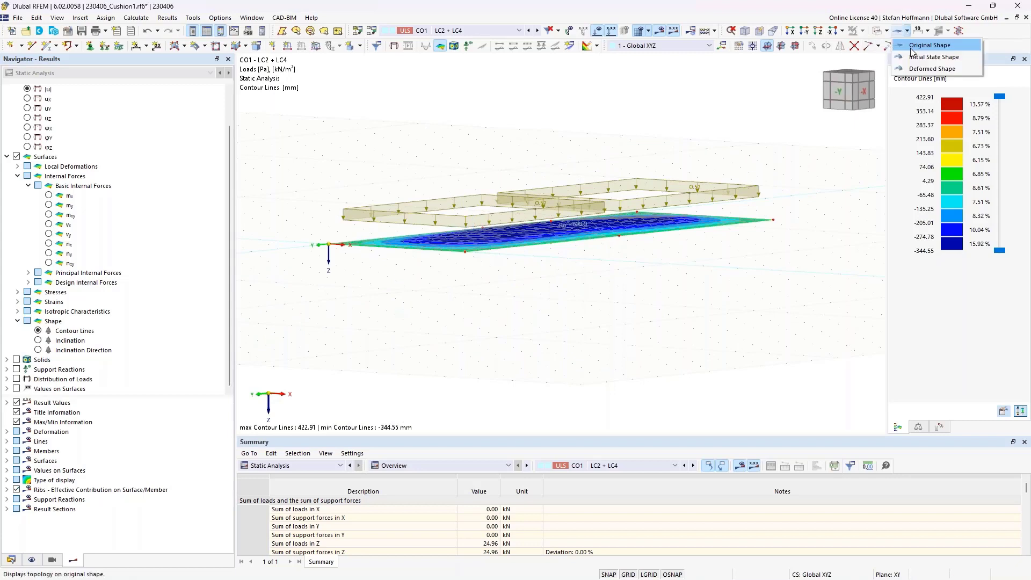
pyautogui.click(944, 44)
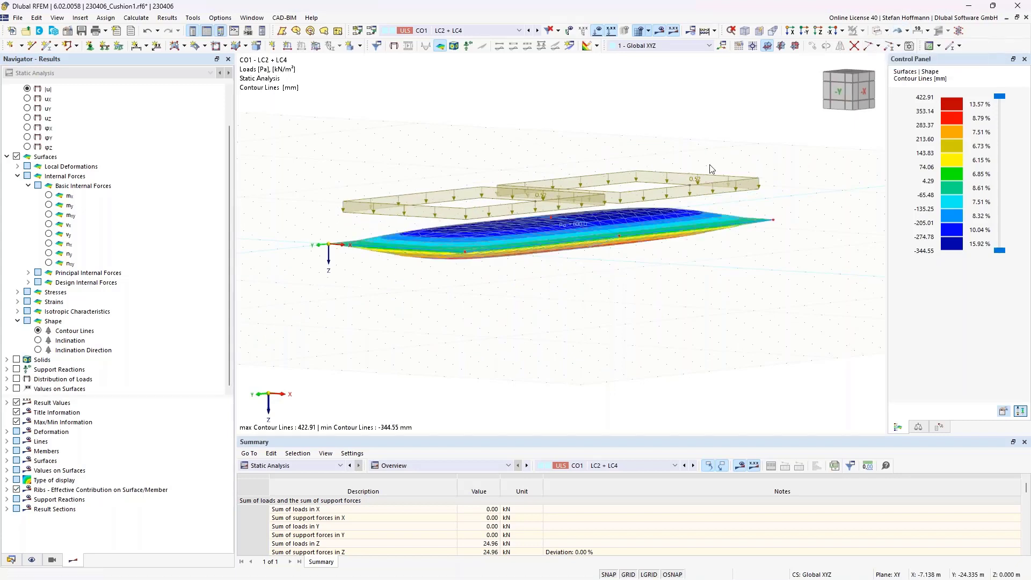
pyautogui.click(597, 31)
pyautogui.moveTo(577, 267)
pyautogui.keyDown('ctrl'); pyautogui.mouseDown(button='middle')
pyautogui.moveTo(584, 195)
pyautogui.moveTo(588, 252)
pyautogui.mouseUp(button='middle'); pyautogui.keyUp('ctrl')
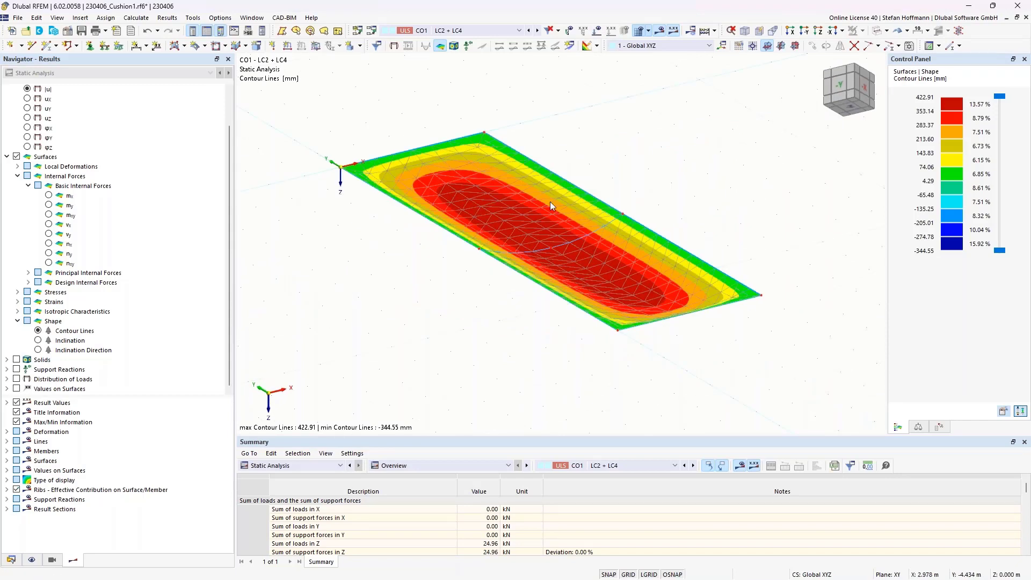
pyautogui.keyDown('ctrl'); pyautogui.moveTo(541, 177); pyautogui.dragTo(549, 279, button='middle'); pyautogui.keyUp('ctrl')
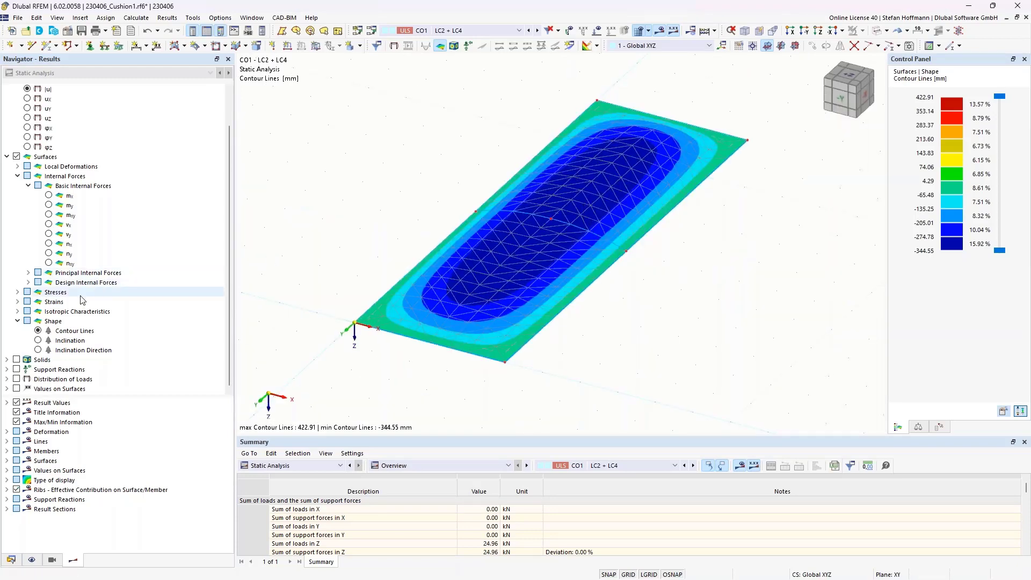
# Show the solid's gas results for CO1, first the volume V and finally the overpressure p0.
pyautogui.click(6, 360)
pyautogui.click(18, 370)
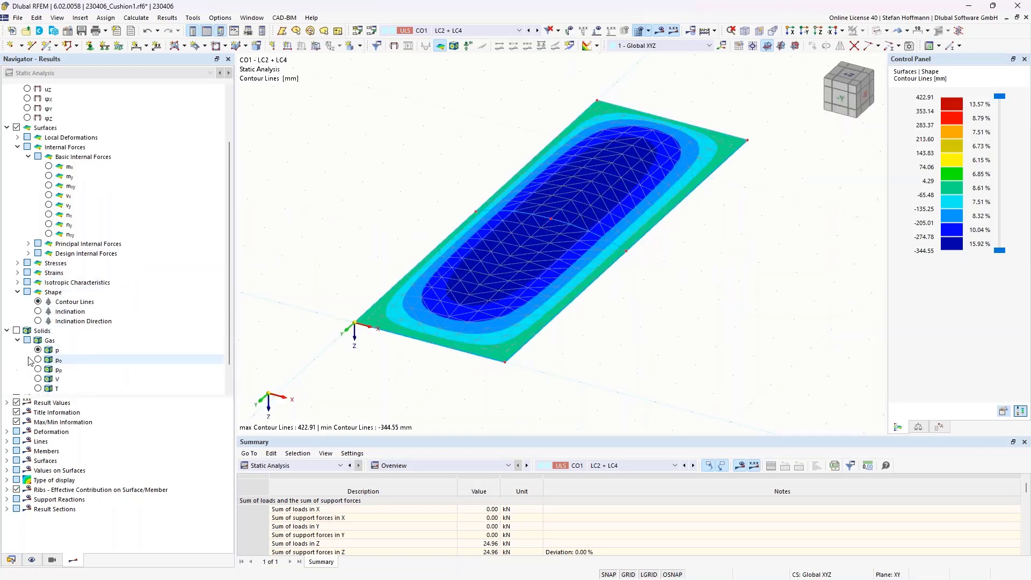
pyautogui.scroll(-1, 30, 361)
pyautogui.click(38, 350)
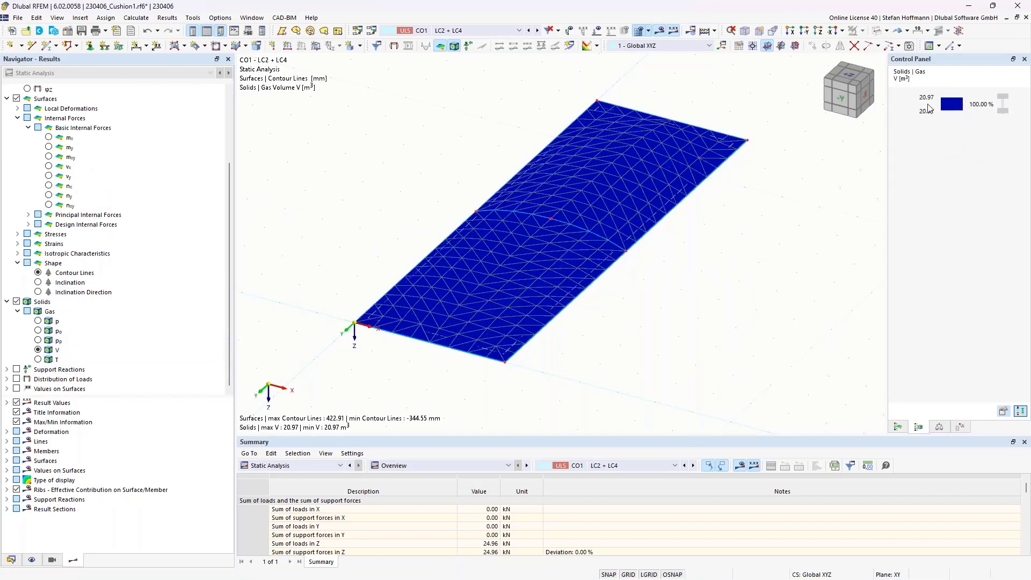
pyautogui.click(38, 331)
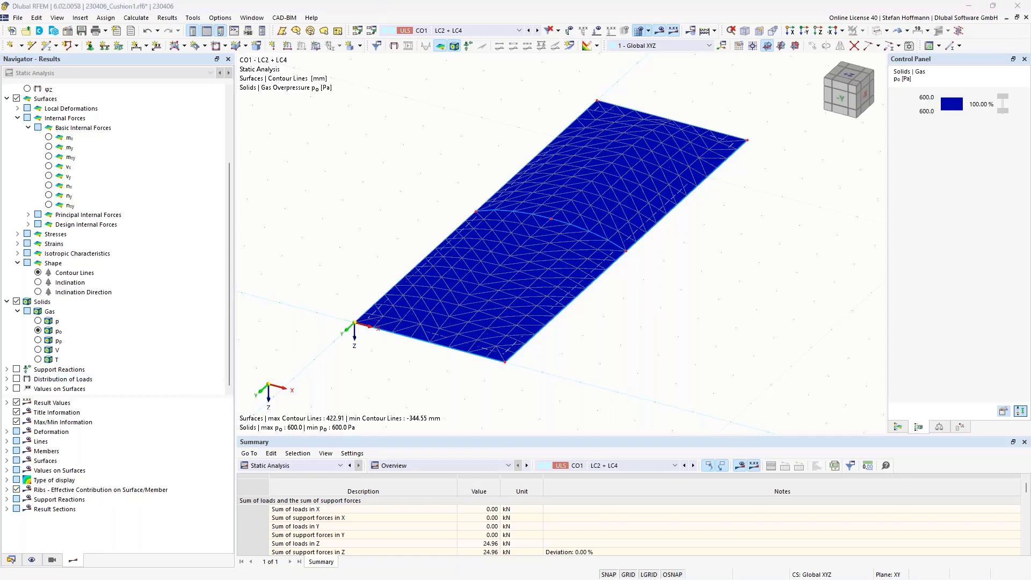
# Switch to the PowerPoint presentation, look through the Reference Example, Content and following slides, and return to RFEM.
pyautogui.hotkey('alt', 'Tab')
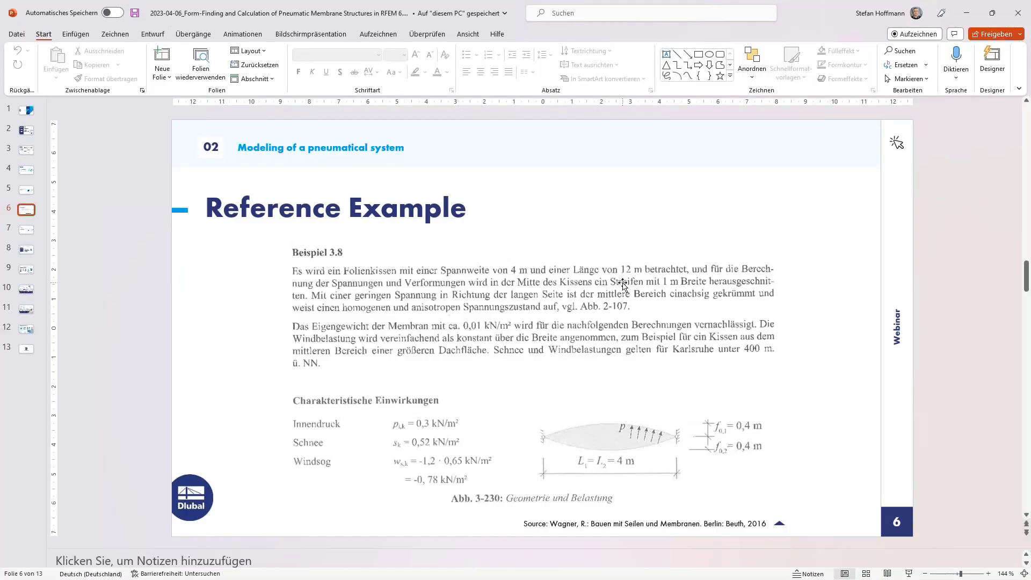
pyautogui.scroll(-1, 623, 285)
pyautogui.scroll(1, 623, 284)
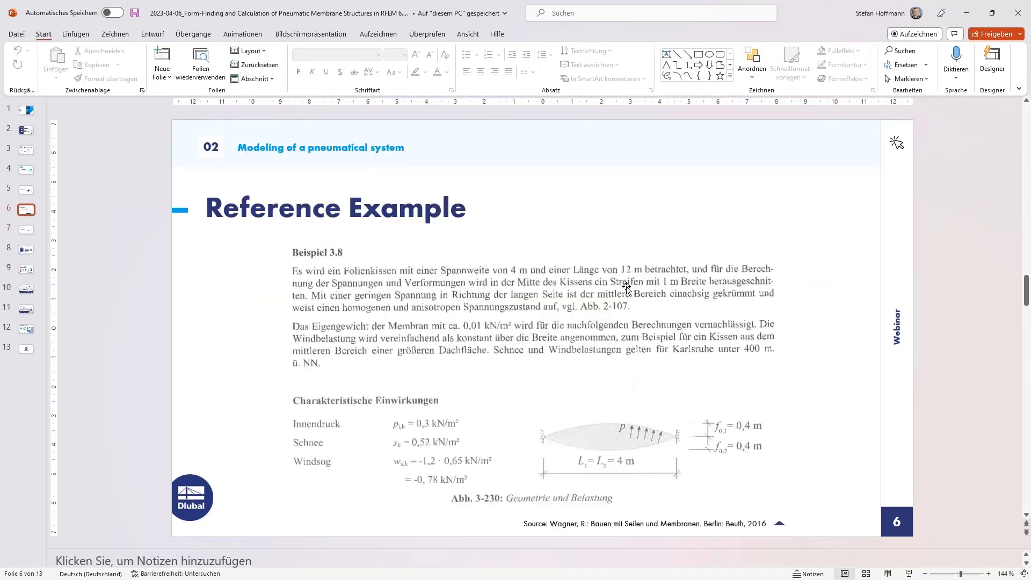
pyautogui.click(27, 171)
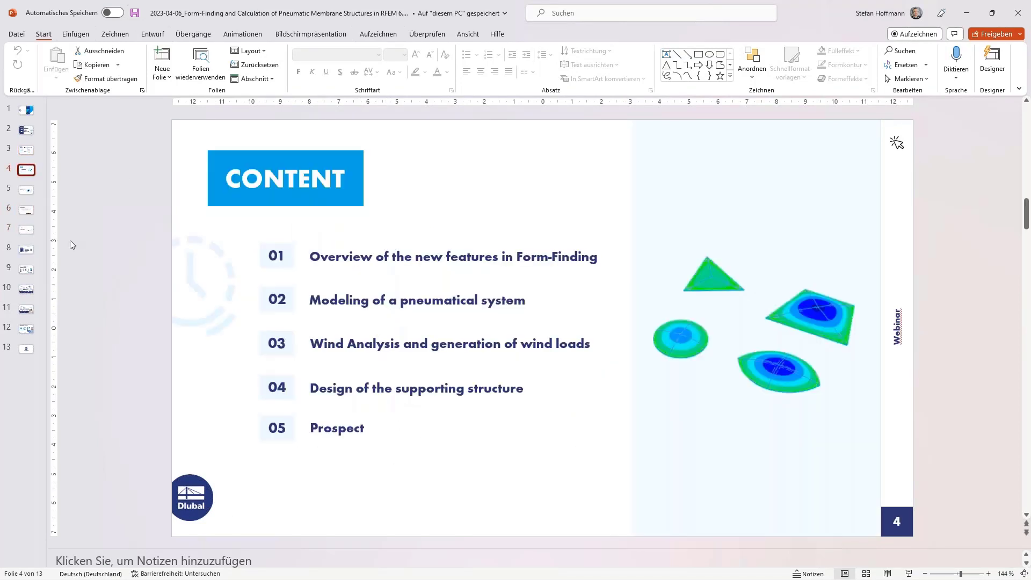
pyautogui.click(26, 269)
pyautogui.click(30, 231)
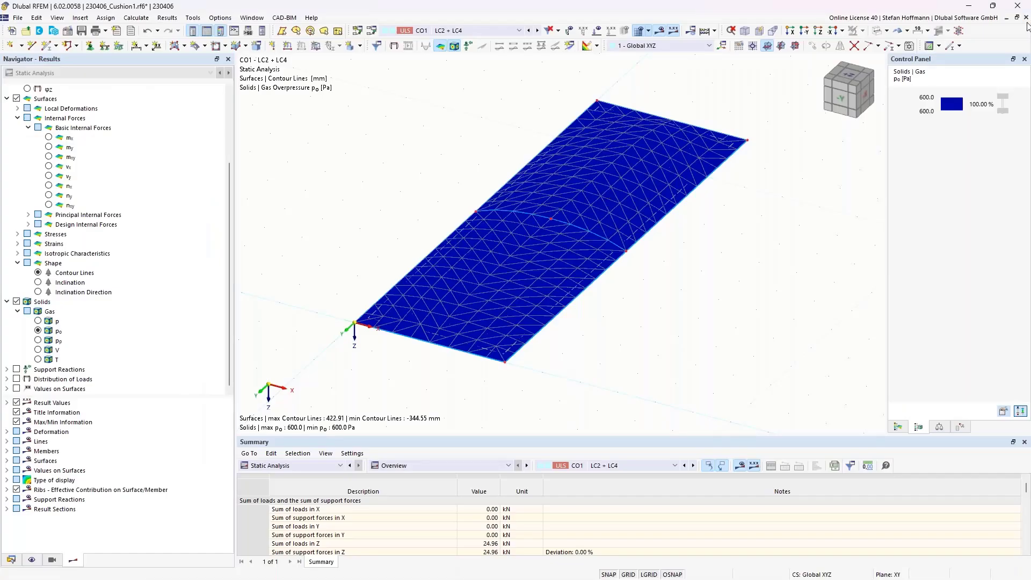
# Open 02-02_Pneu_Hall.rf6 in place of the cushion model and delete all of the hall's structural objects.
pyautogui.click(1026, 18)
pyautogui.click(574, 339)
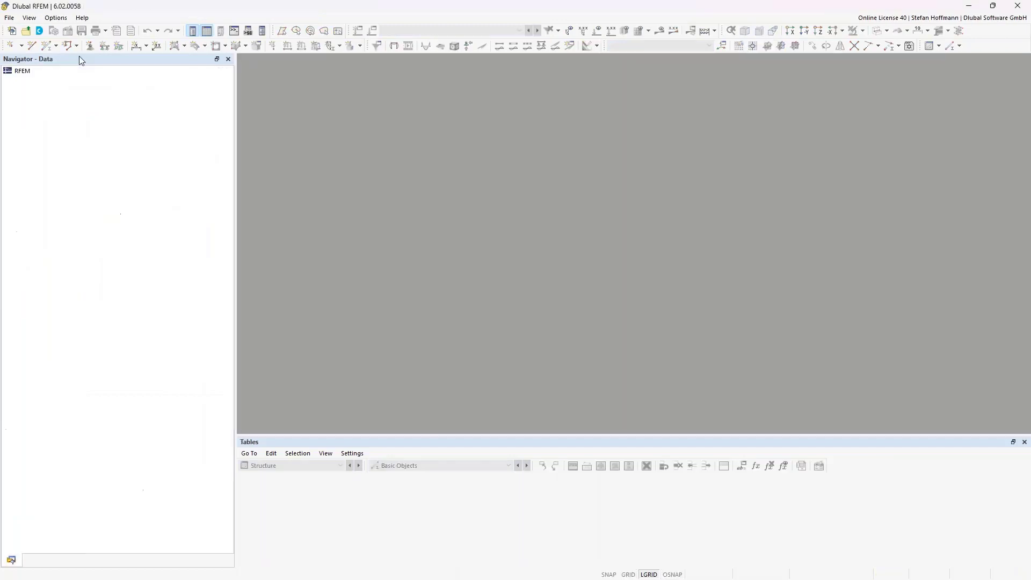
pyautogui.click(28, 33)
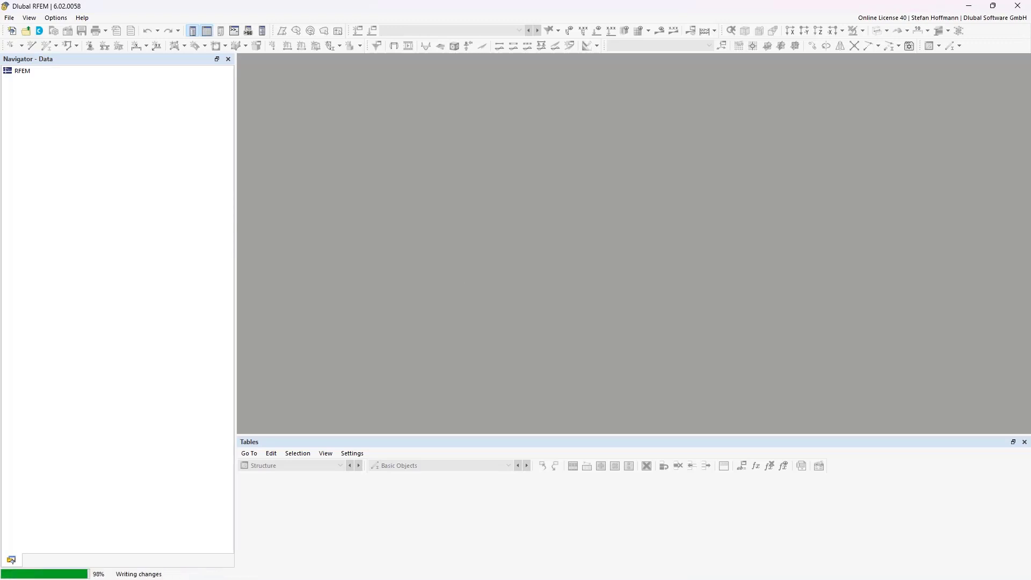
pyautogui.click(594, 356)
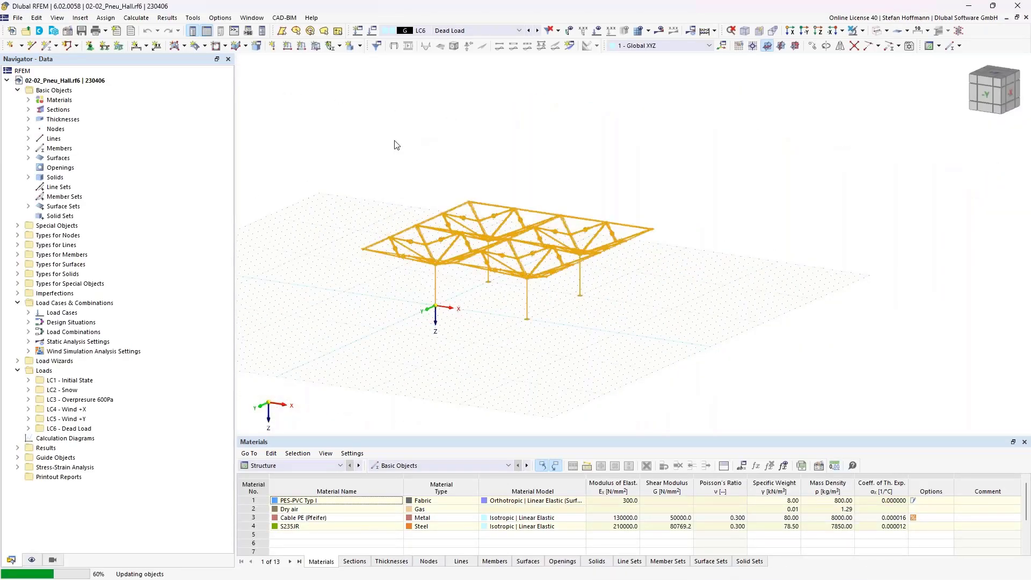
pyautogui.click(560, 341)
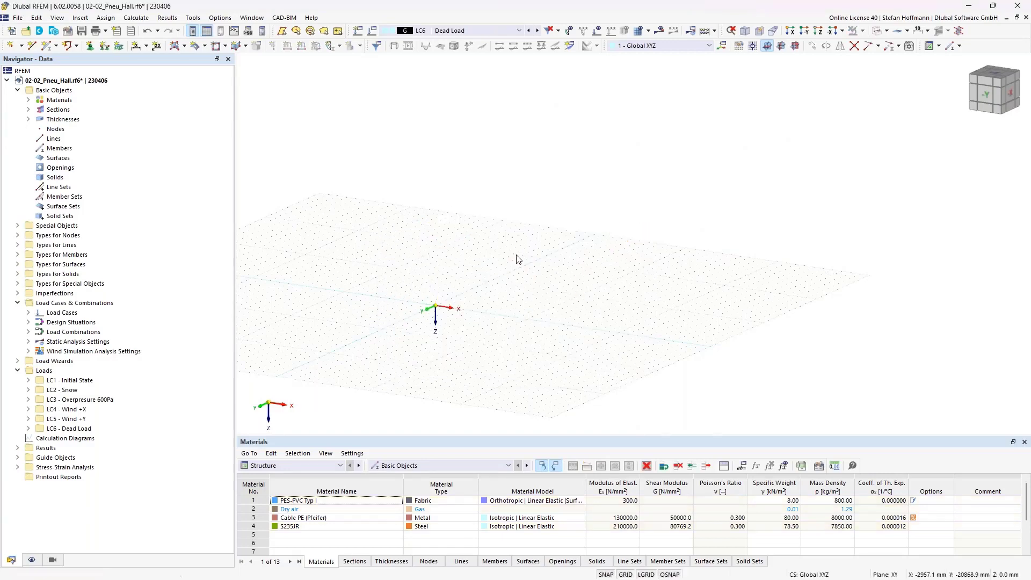
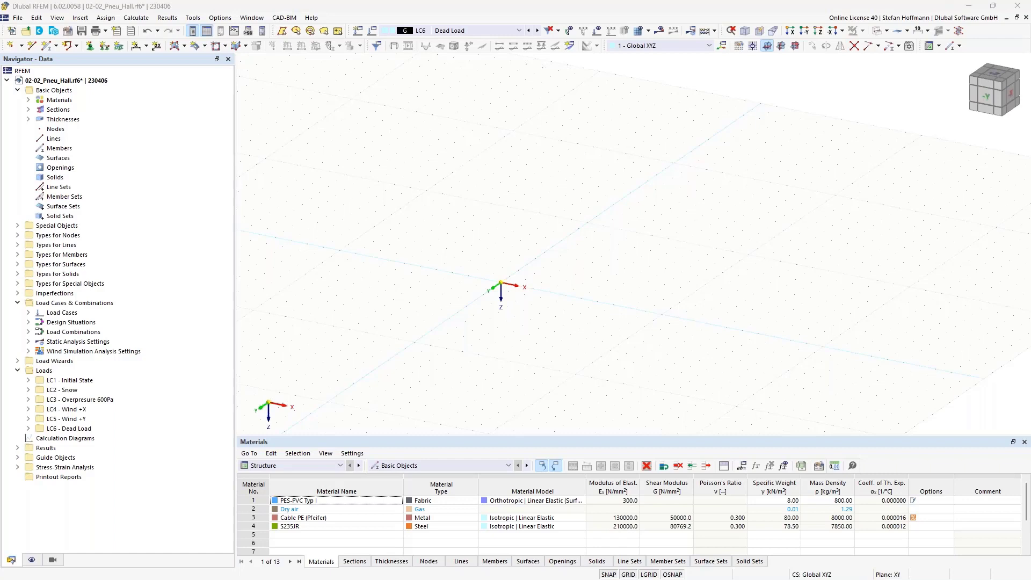
# Examine the roof structure in the photo Bürgerhaus Unterföhring.jpg in the image viewer, then close it and return to RFEM.
pyautogui.moveTo(0, 128); pyautogui.dragTo(639, 145)
pyautogui.click(639, 124)
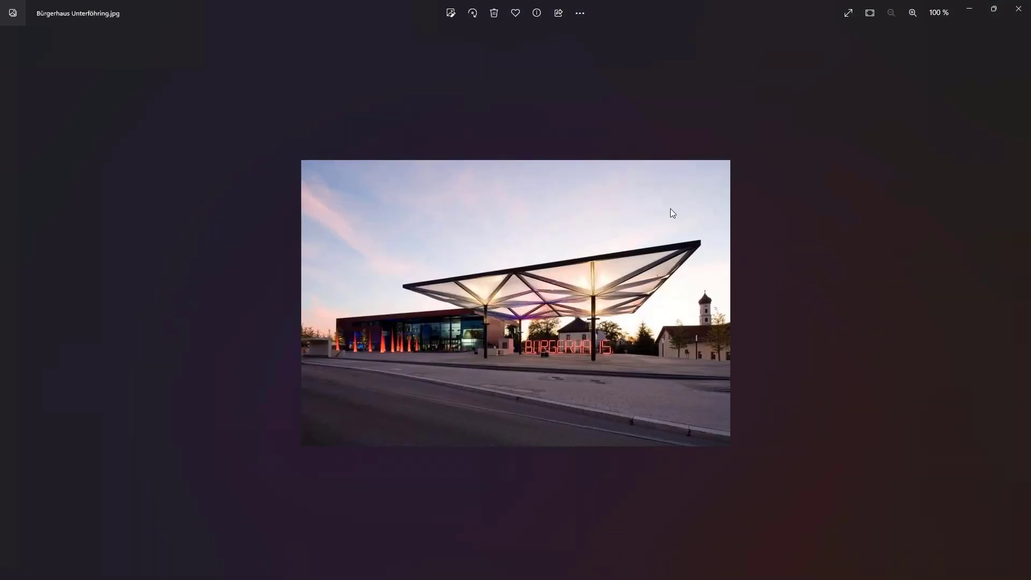
pyautogui.scroll(5, 623, 276)
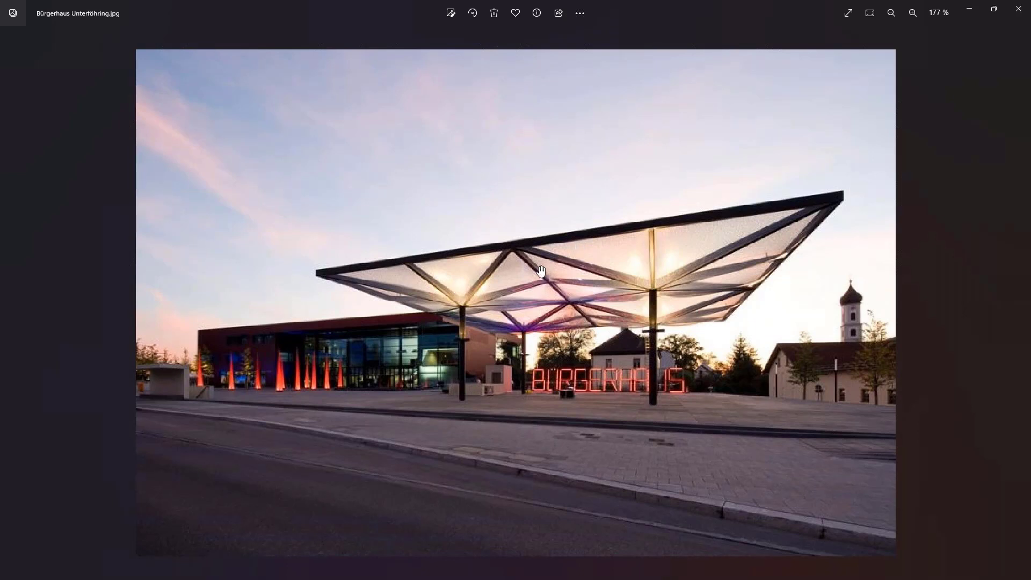
pyautogui.click(1019, 8)
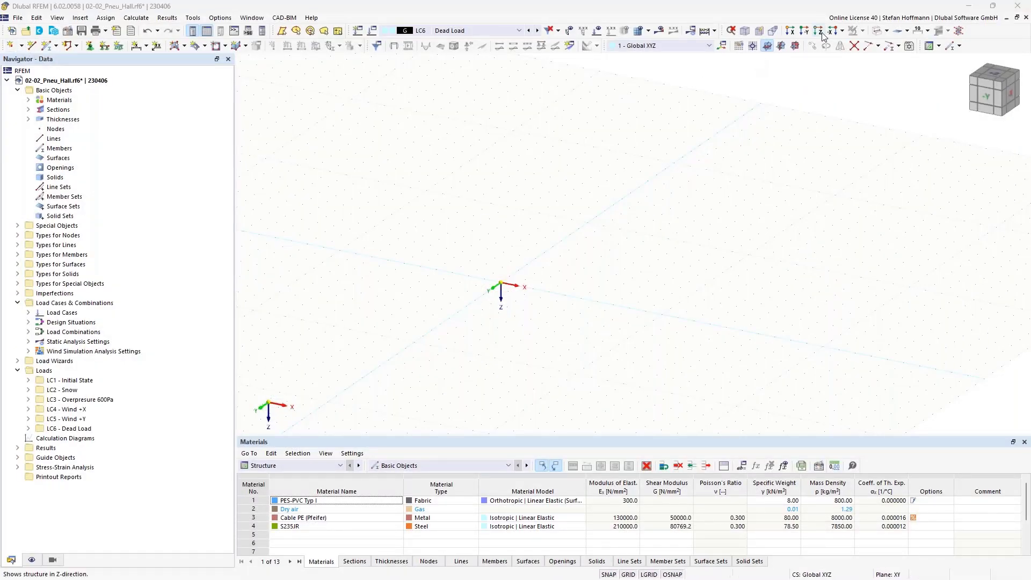
# Create a vertical beam column with section SHS 200/10/15/12/H in S235JR, running 4000 mm up from the origin in the XZ plane.
pyautogui.click(795, 45)
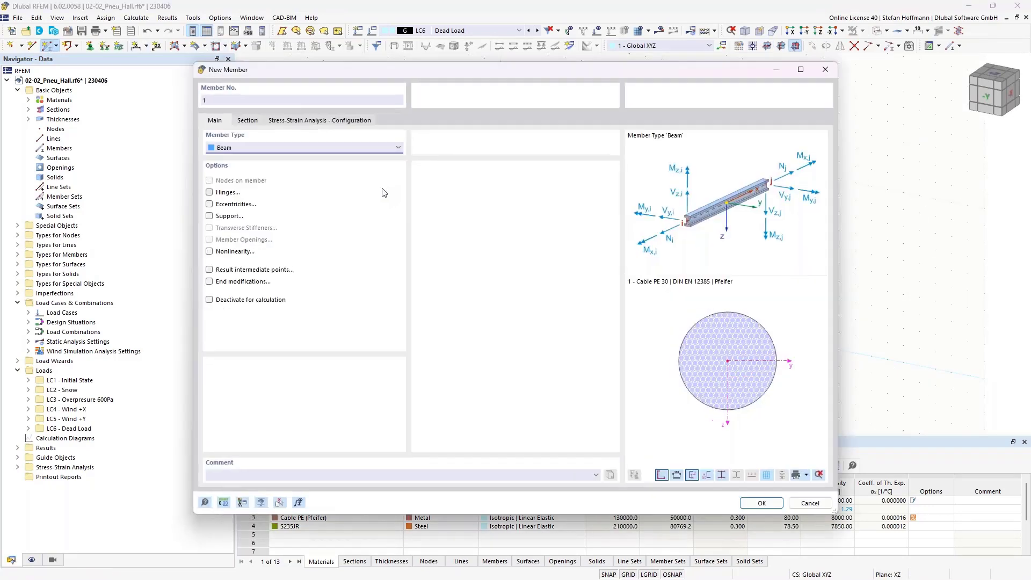
pyautogui.click(250, 123)
pyautogui.click(254, 384)
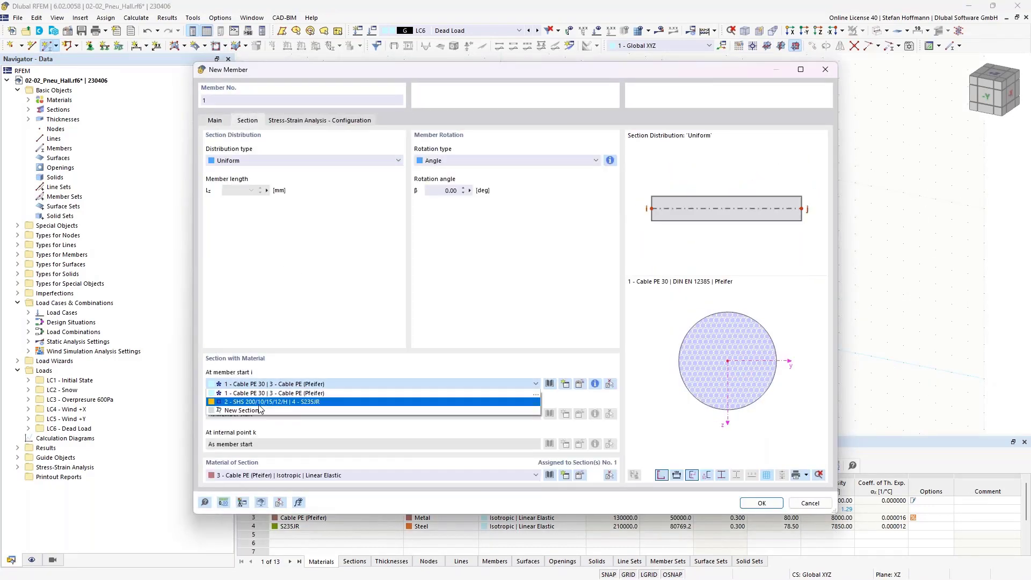
pyautogui.click(253, 402)
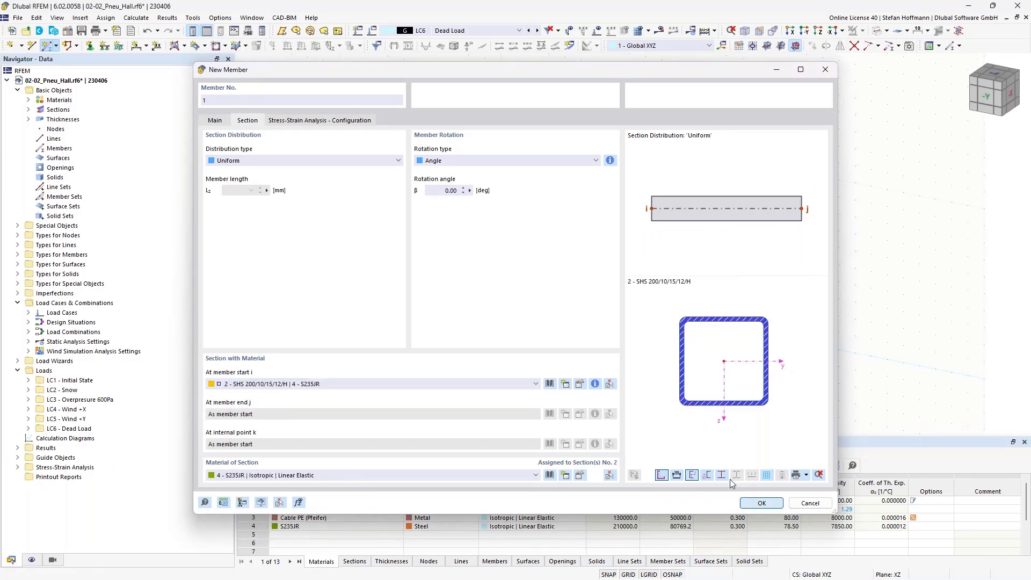
pyautogui.click(748, 504)
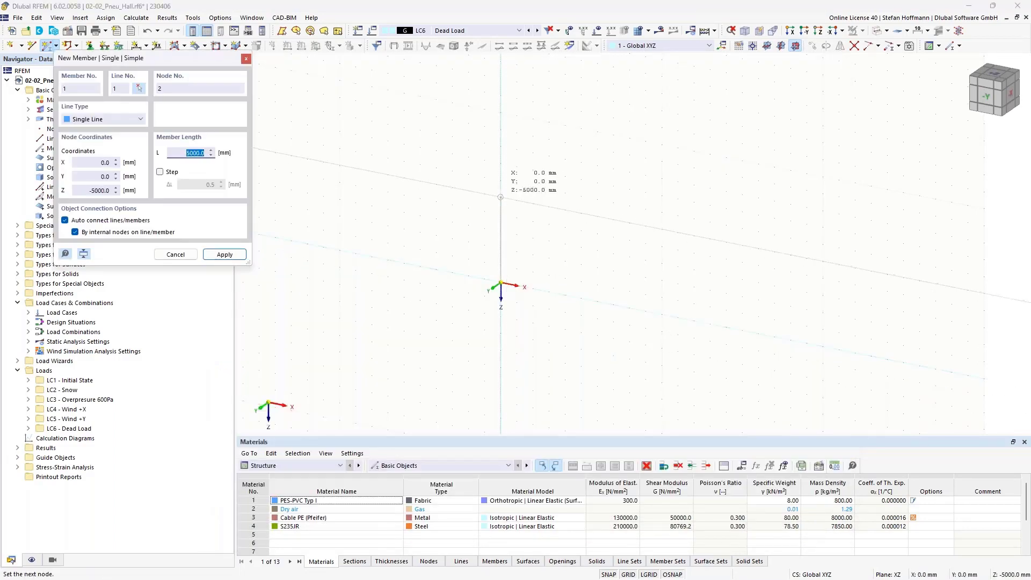
pyautogui.click(501, 215)
pyautogui.rightClick(475, 271)
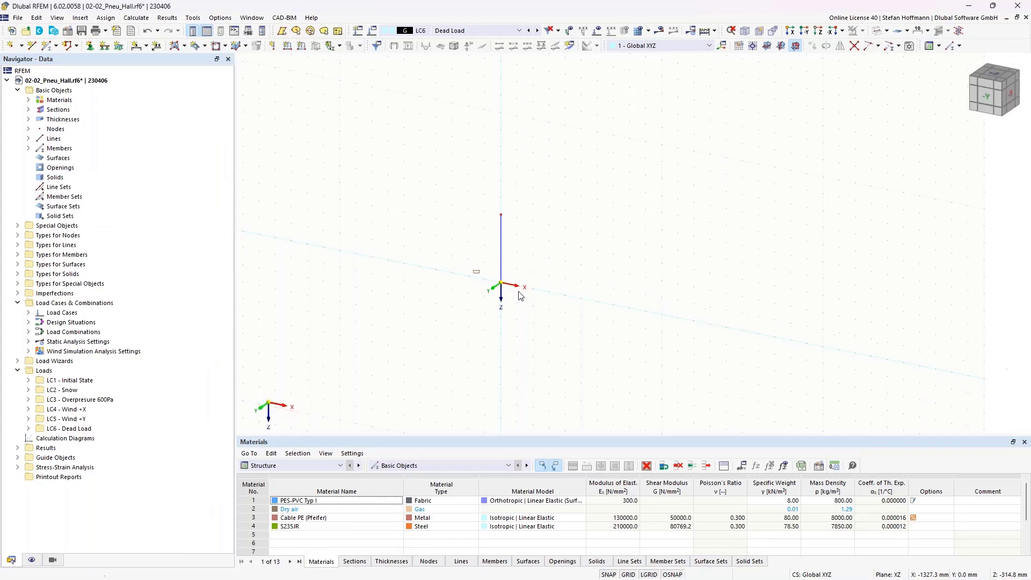
# Assign the fixed nodal support "Fest" to the column's base node.
pyautogui.click(90, 45)
pyautogui.click(433, 258)
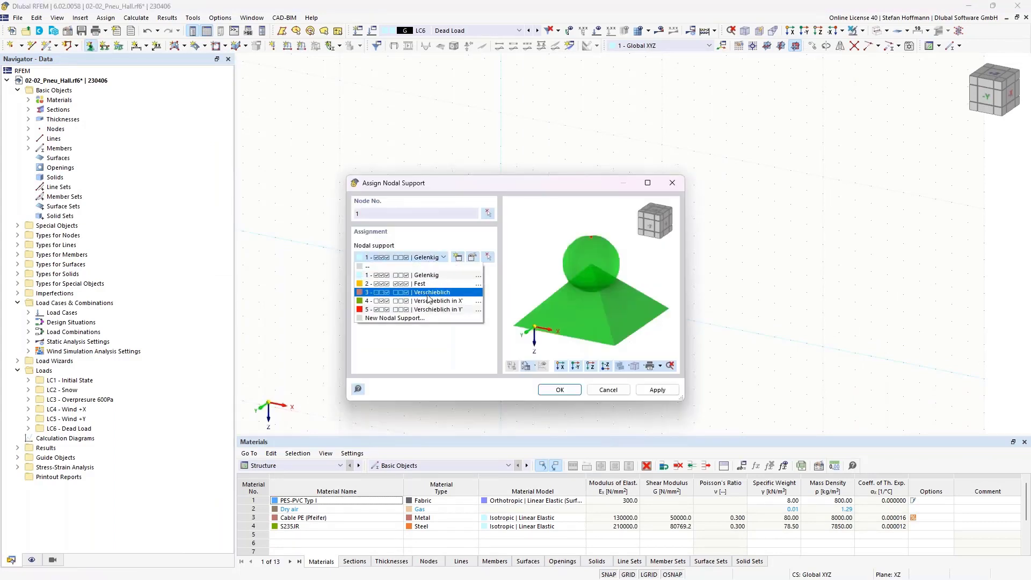
pyautogui.click(427, 290)
pyautogui.click(565, 392)
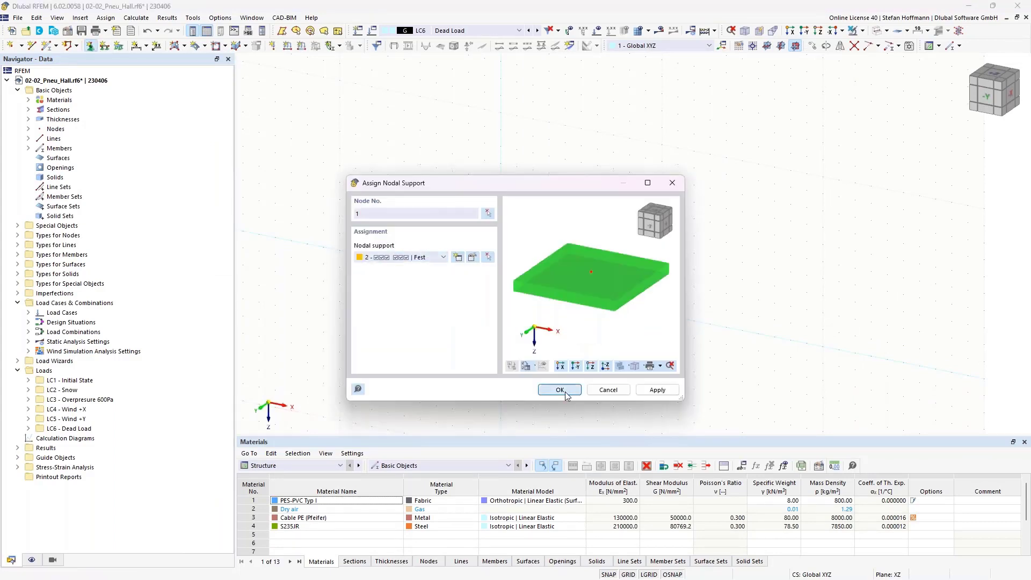
# Set the work plane to XY with its origin at the column head.
pyautogui.moveTo(523, 257); pyautogui.dragTo(546, 263, button='middle')
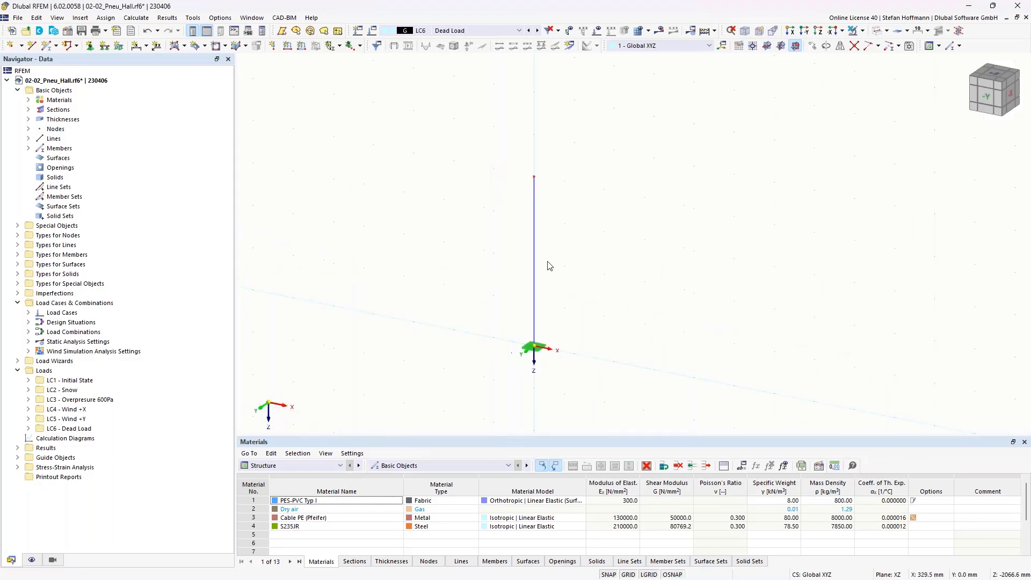
pyautogui.scroll(-3, 546, 263)
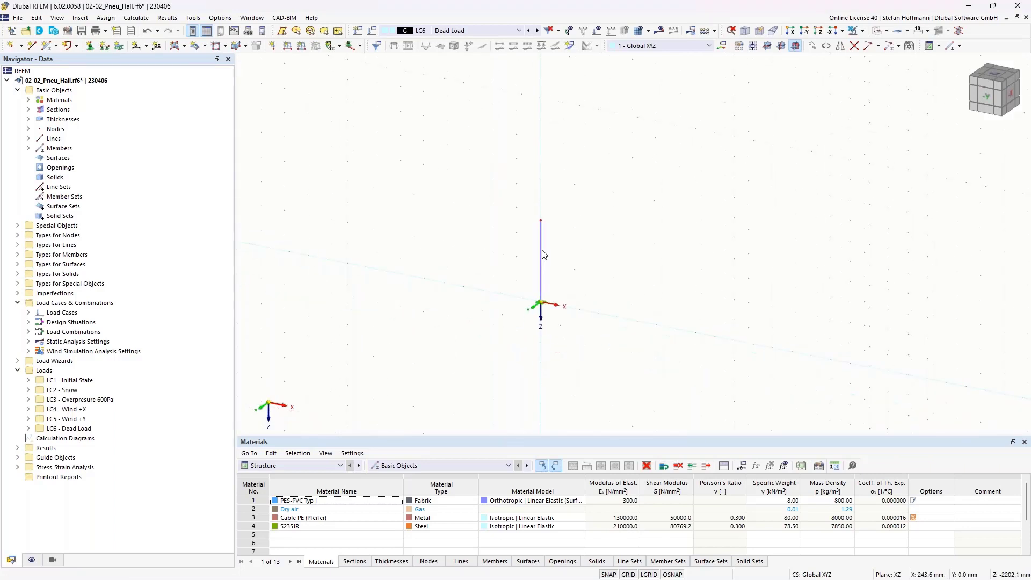
pyautogui.click(767, 46)
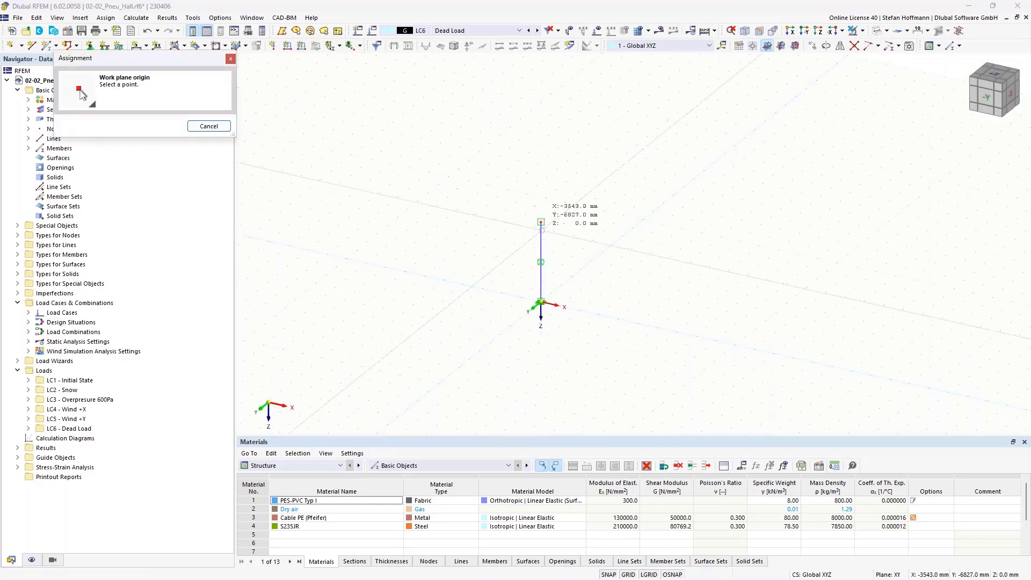
pyautogui.click(540, 223)
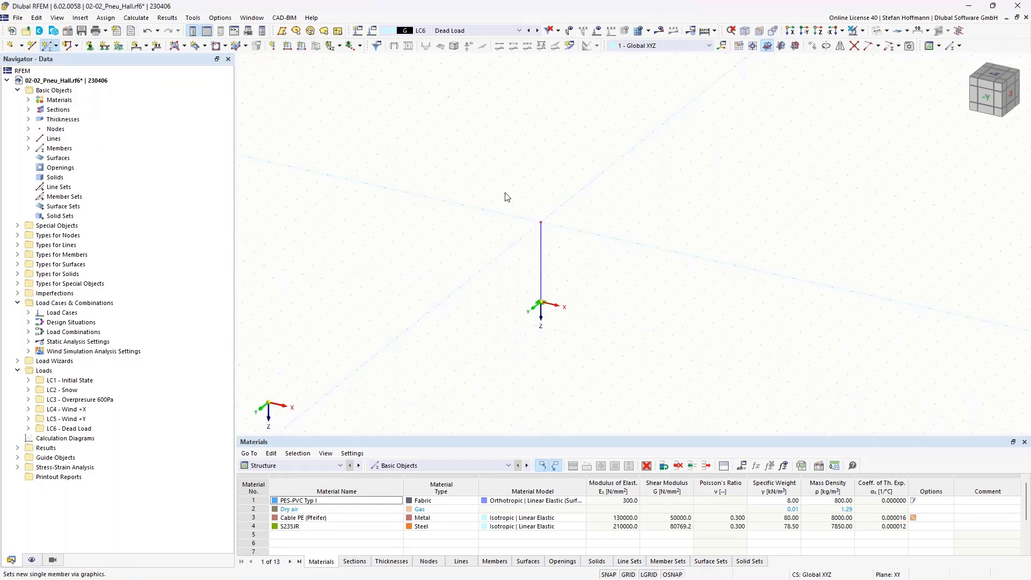
# Draw a closed 5000 mm square of SHS 200/10/15/12/H beams from the column head towards negative X and negative Y.
pyautogui.click(248, 120)
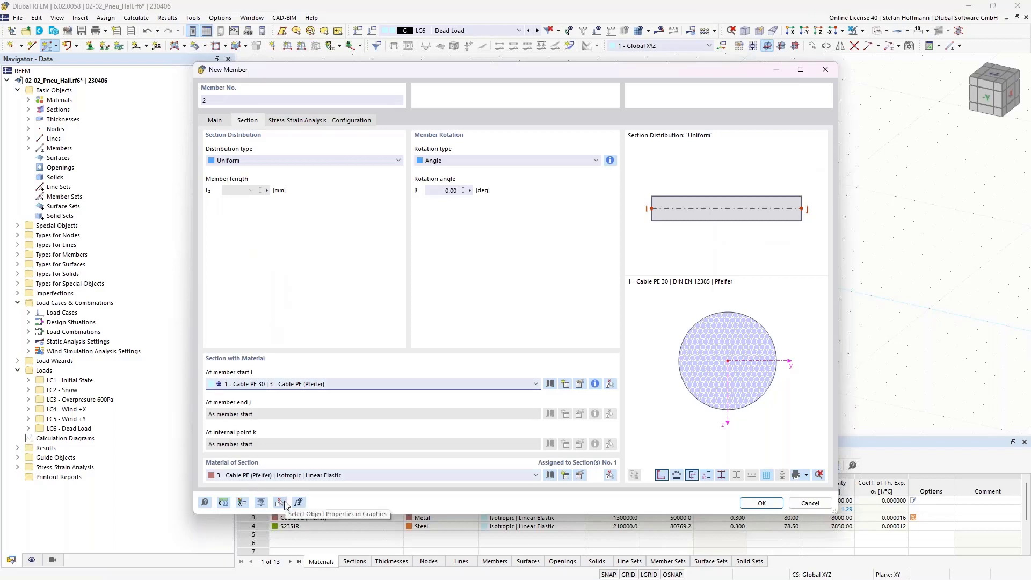
pyautogui.click(263, 383)
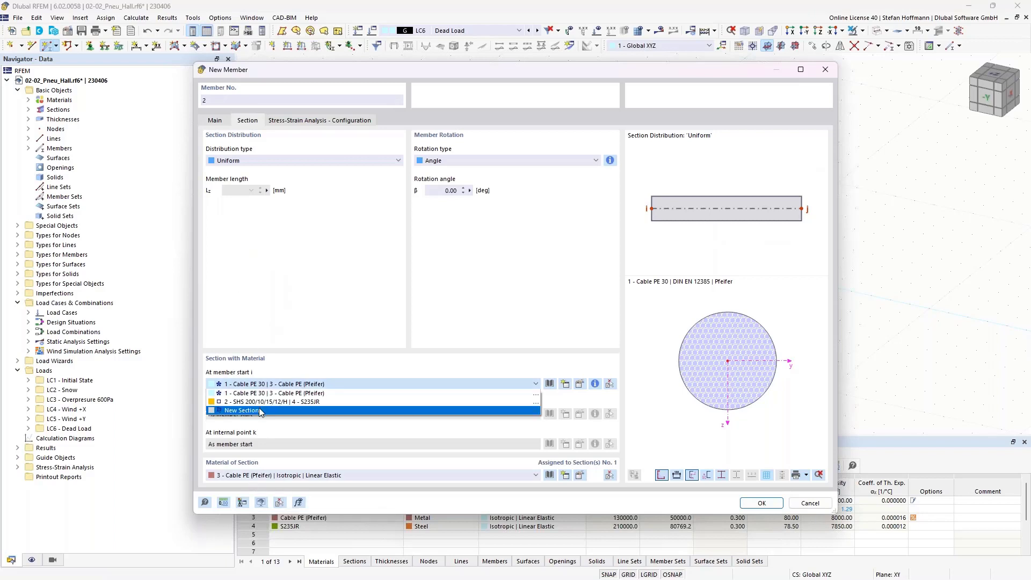
pyautogui.click(263, 403)
pyautogui.click(762, 503)
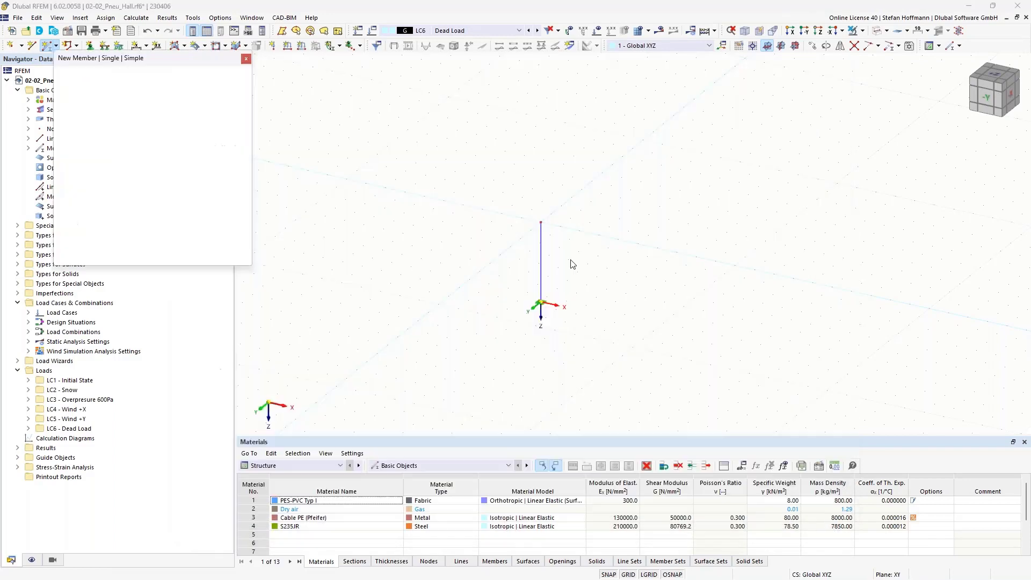
pyautogui.click(541, 222)
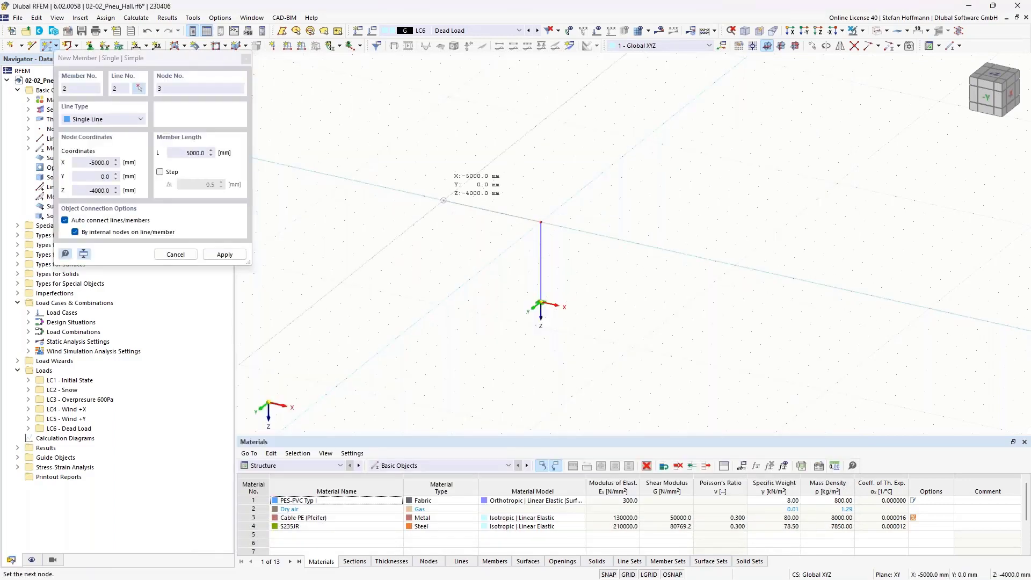
pyautogui.click(444, 201)
pyautogui.click(444, 200)
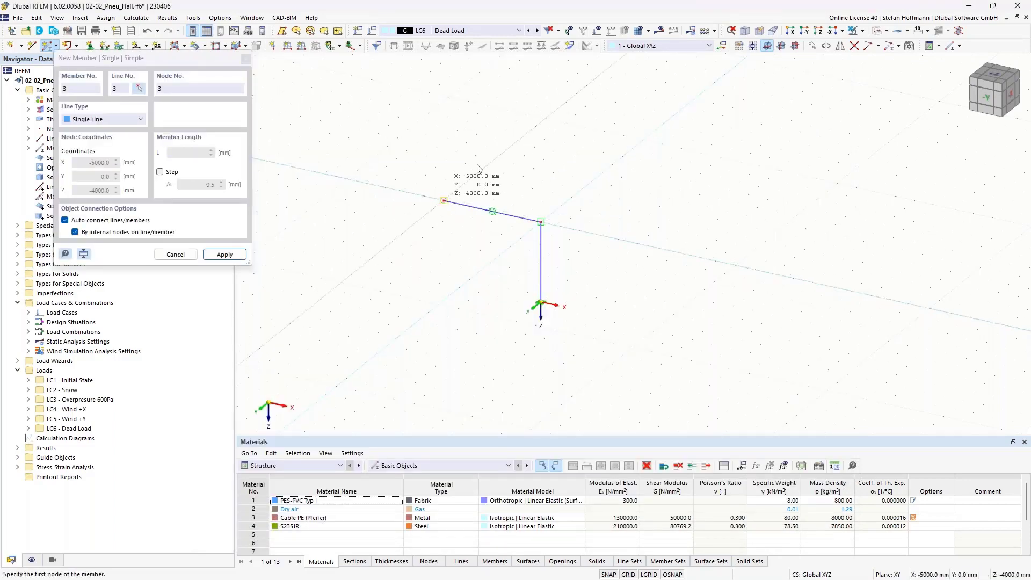
pyautogui.click(495, 159)
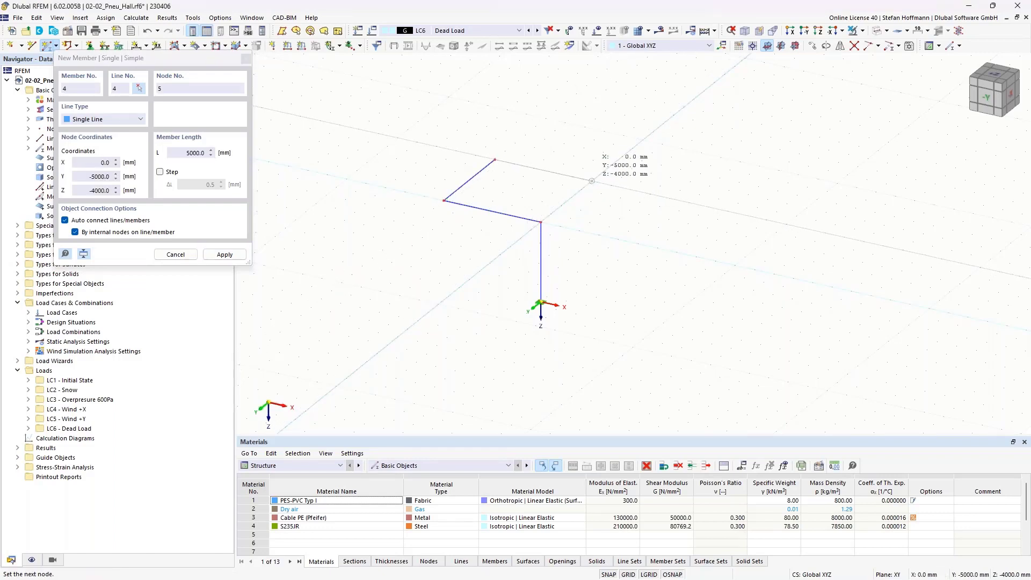
pyautogui.click(592, 181)
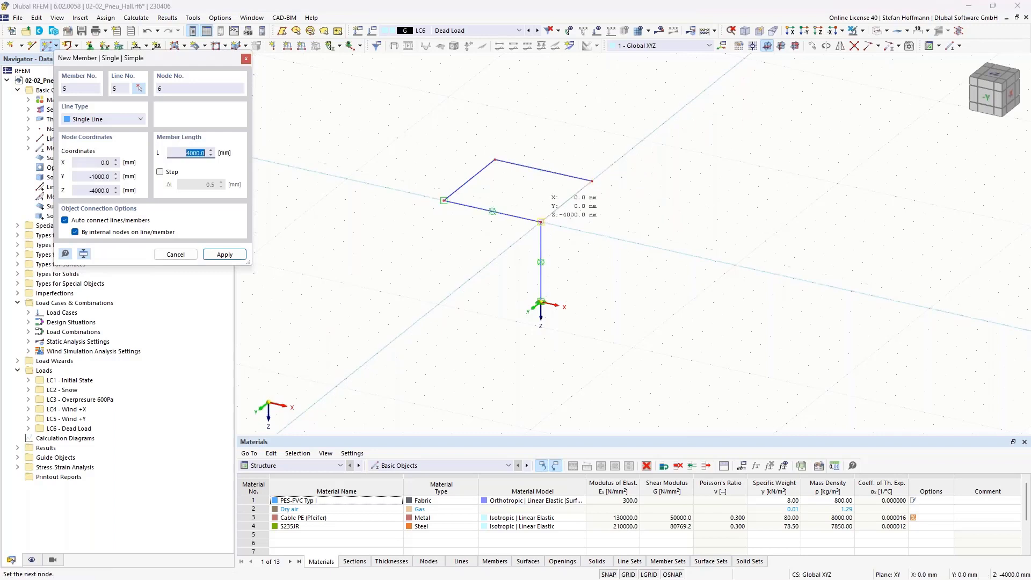
pyautogui.click(541, 221)
pyautogui.press('Escape')
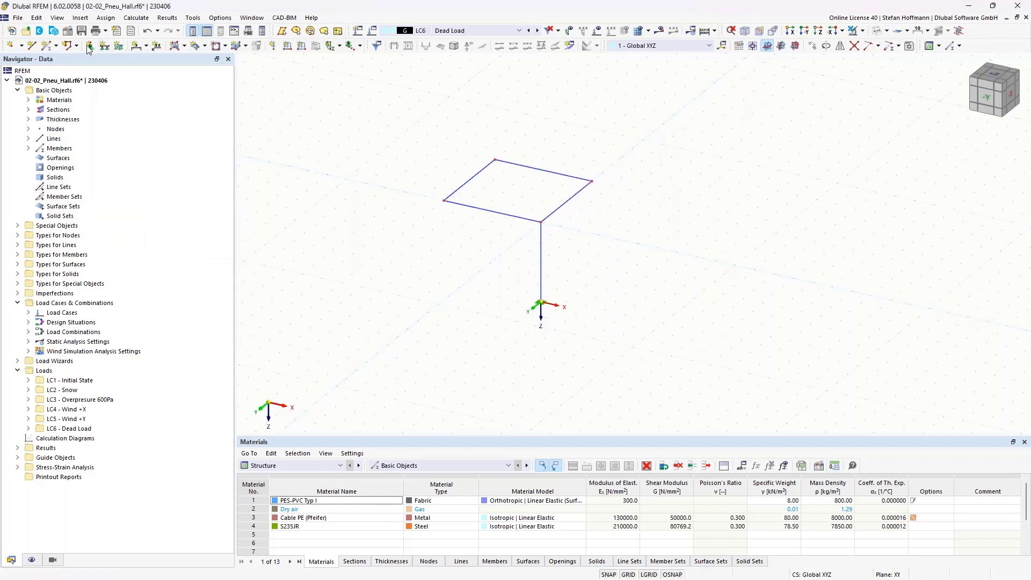
# Add a diagonal SHS 200/10/15/12/H beam from the square's corner opposite the column to the column head.
pyautogui.click(260, 148)
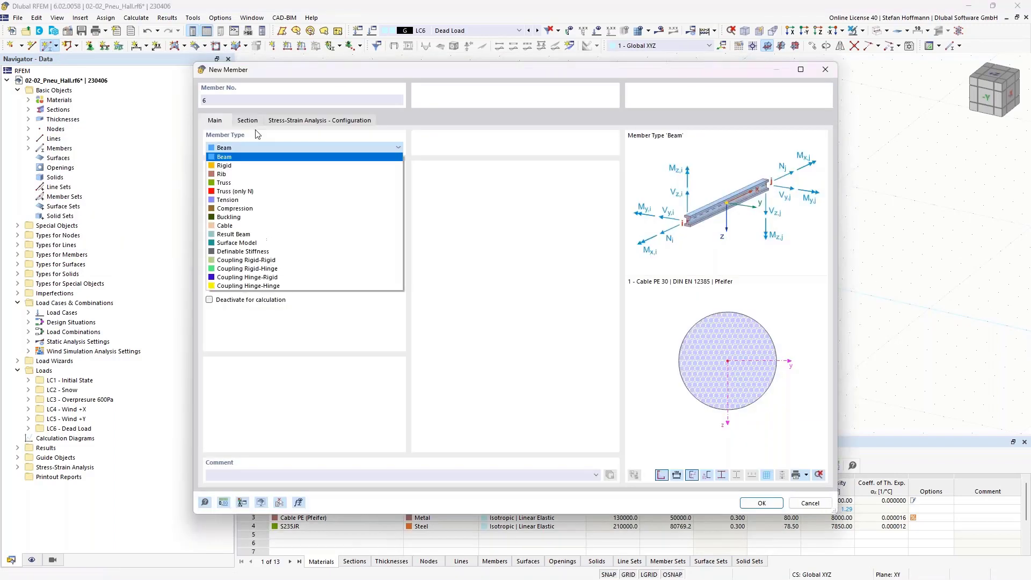
pyautogui.click(250, 122)
pyautogui.click(286, 383)
pyautogui.click(301, 403)
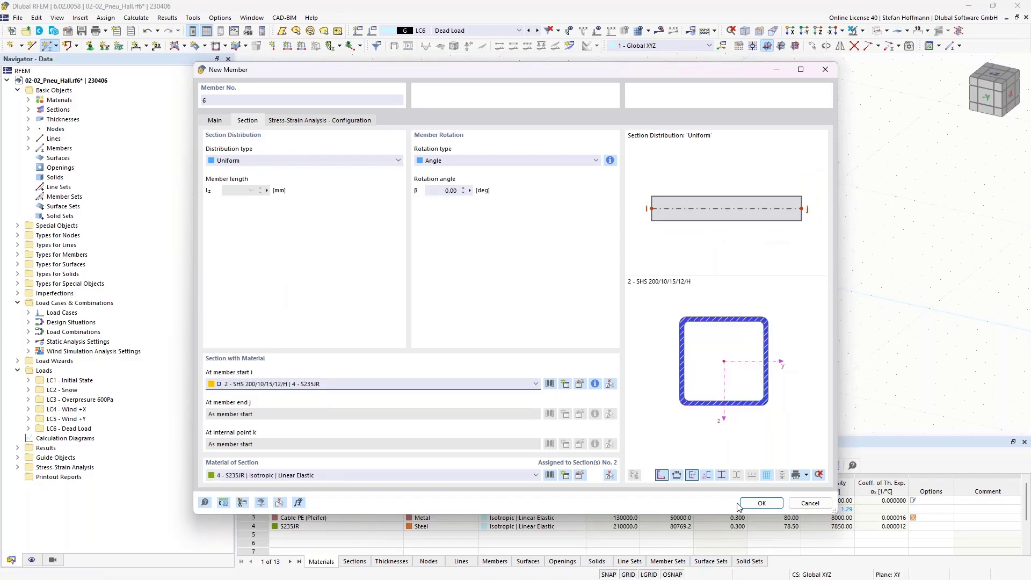
pyautogui.click(761, 502)
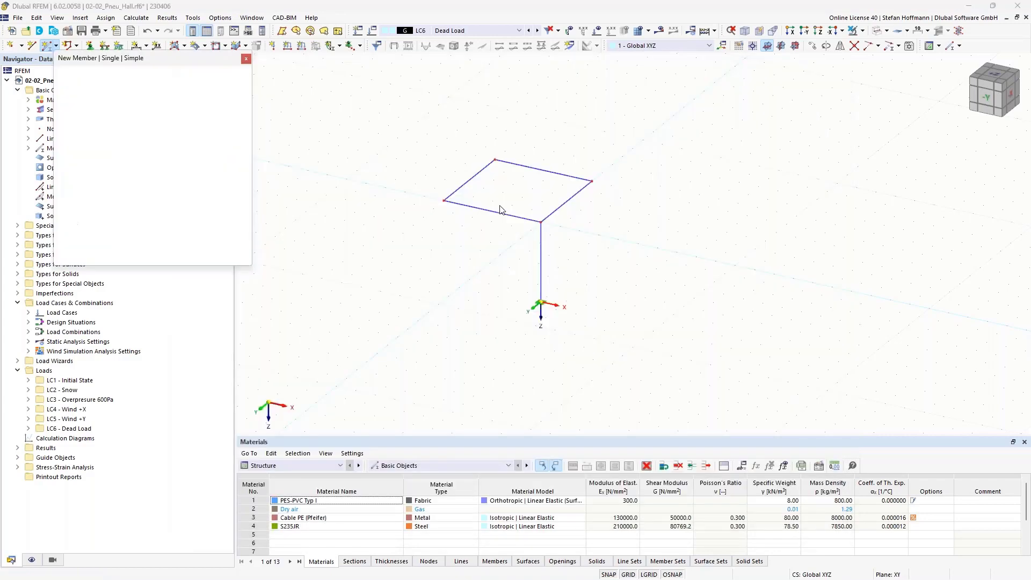
pyautogui.click(494, 160)
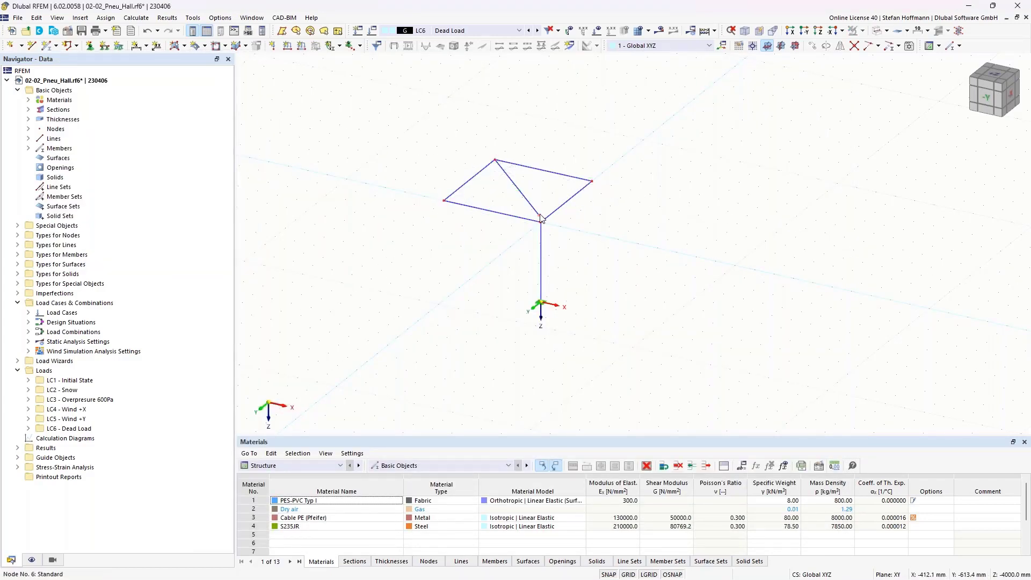
pyautogui.click(540, 220)
pyautogui.press('Escape')
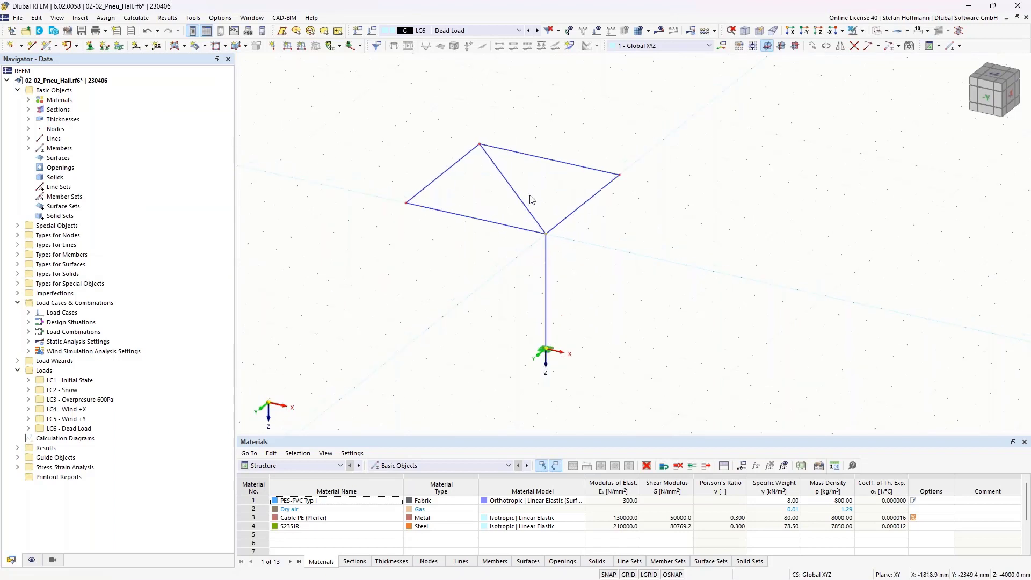
# Move the two outer frame members that do not touch the column by -2000 mm in Z.
pyautogui.scroll(3, 530, 199)
pyautogui.keyDown('ctrl'); pyautogui.moveTo(527, 199); pyautogui.dragTo(599, 327, button='middle'); pyautogui.keyUp('ctrl')
pyautogui.moveTo(377, 149); pyautogui.dragTo(769, 330)
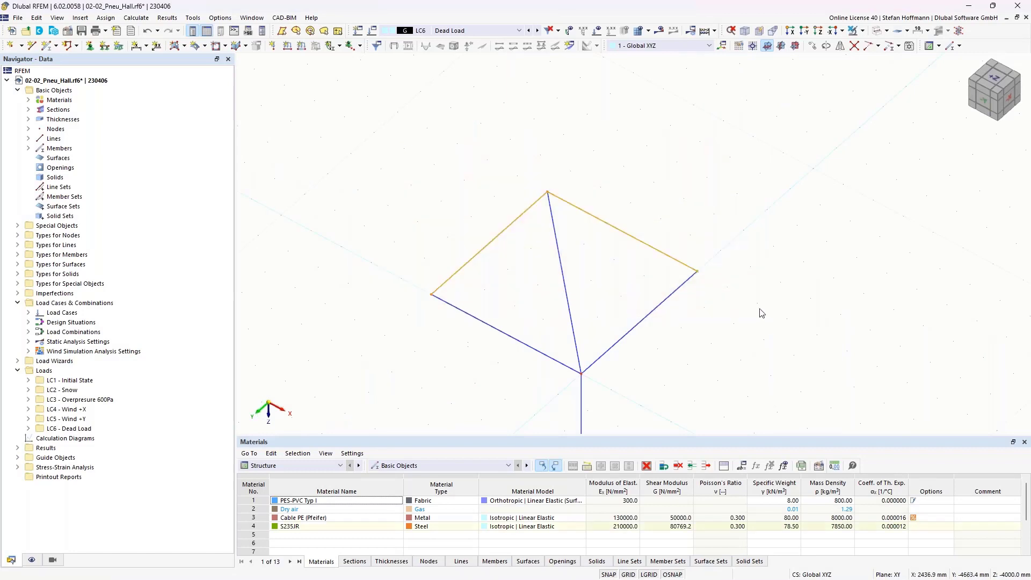
pyautogui.hotkey('ctrl', 'm')
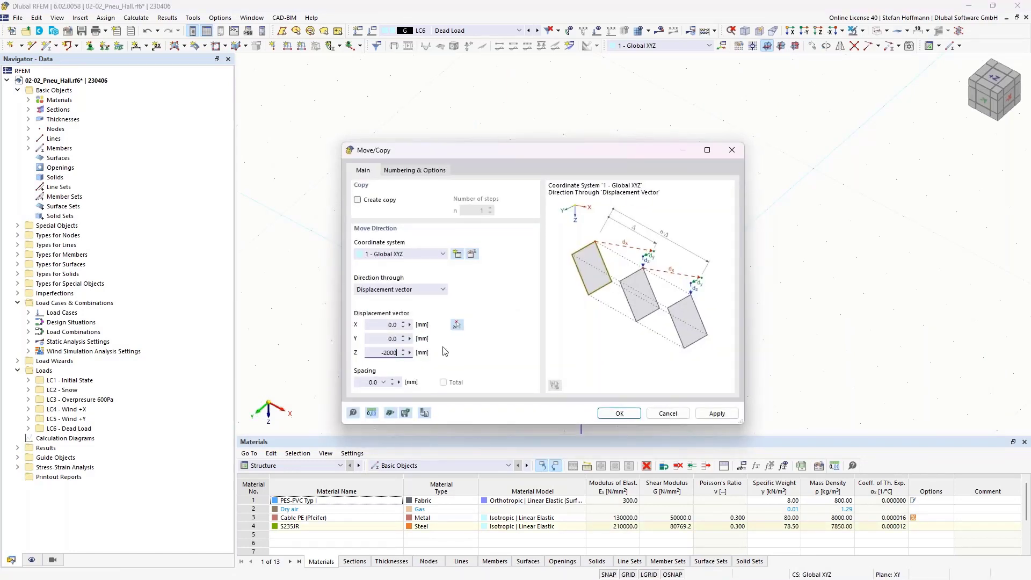
pyautogui.press('Return')
# Draw two lines connecting the frame's two side corners through the midpoint of the diagonal beam.
pyautogui.scroll(-3, 514, 249)
pyautogui.keyDown('ctrl'); pyautogui.moveTo(519, 260); pyautogui.dragTo(636, 295, button='middle'); pyautogui.keyUp('ctrl')
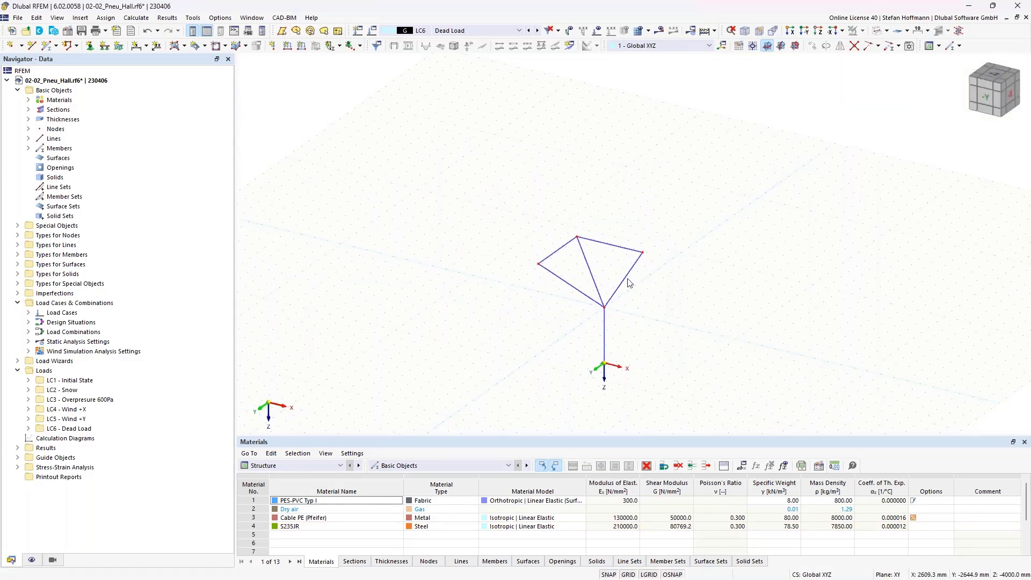
pyautogui.scroll(5, 604, 280)
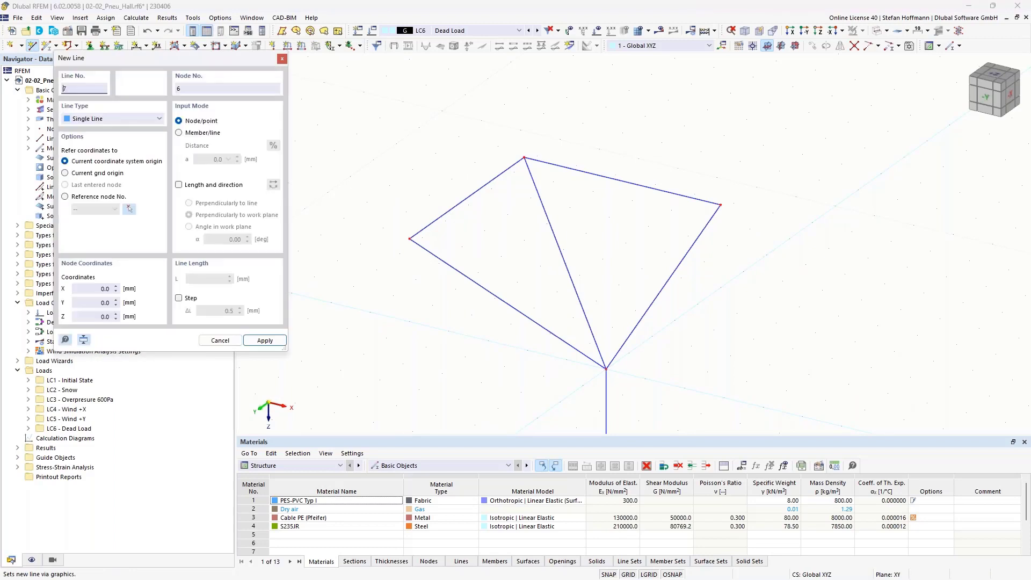
pyautogui.click(410, 238)
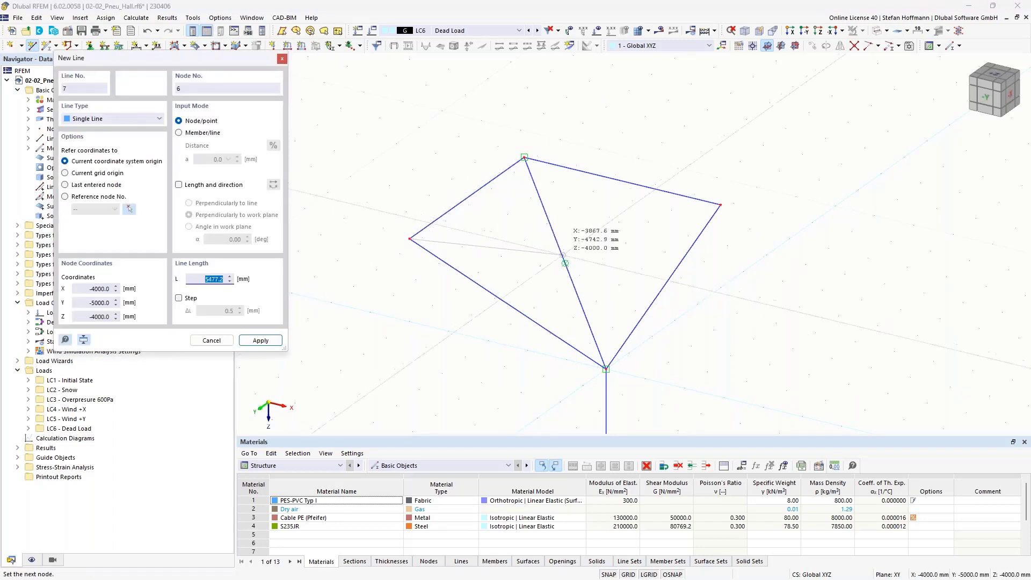
pyautogui.click(565, 263)
pyautogui.click(721, 205)
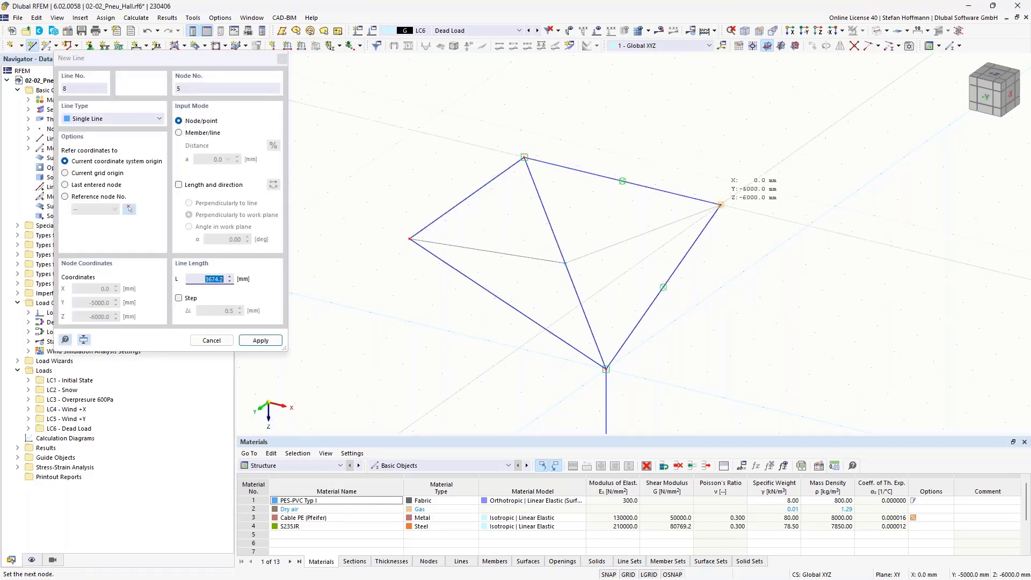
pyautogui.press('Escape')
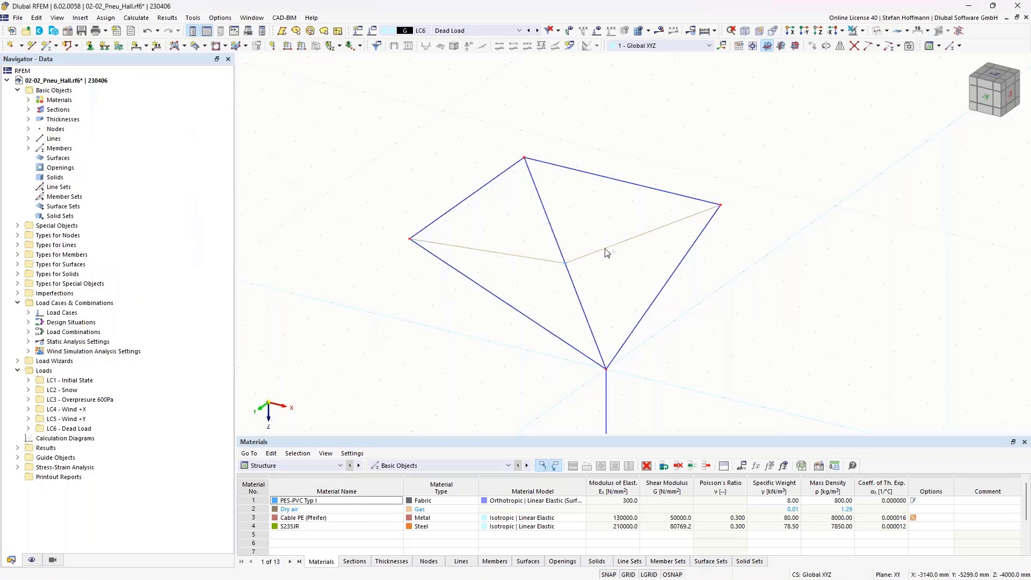
# Divide both lines between the diagonal beam and the side corners with one intermediate node each.
pyautogui.rightClick(606, 248)
pyautogui.moveTo(707, 111)
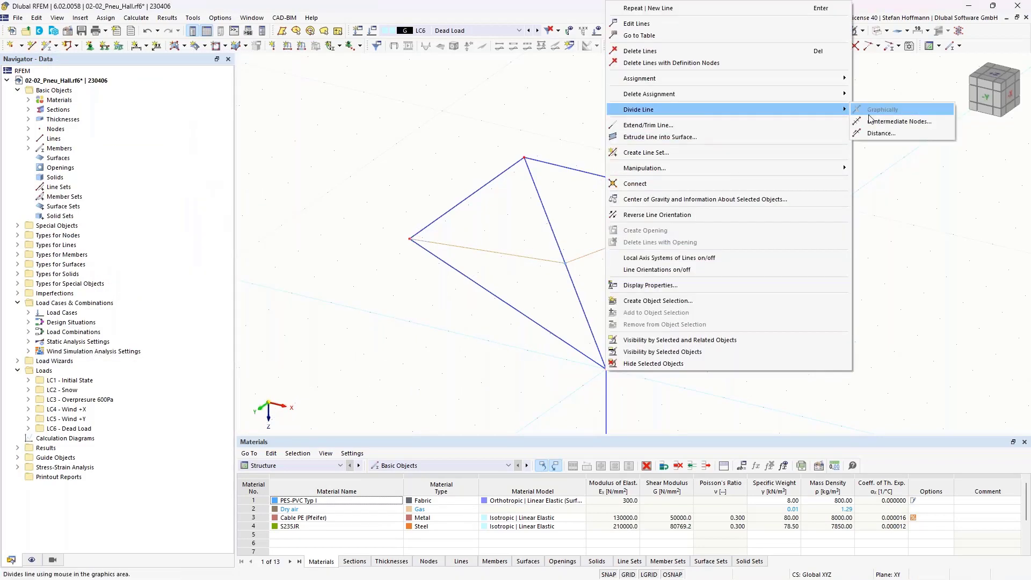
pyautogui.click(892, 122)
pyautogui.press('Return')
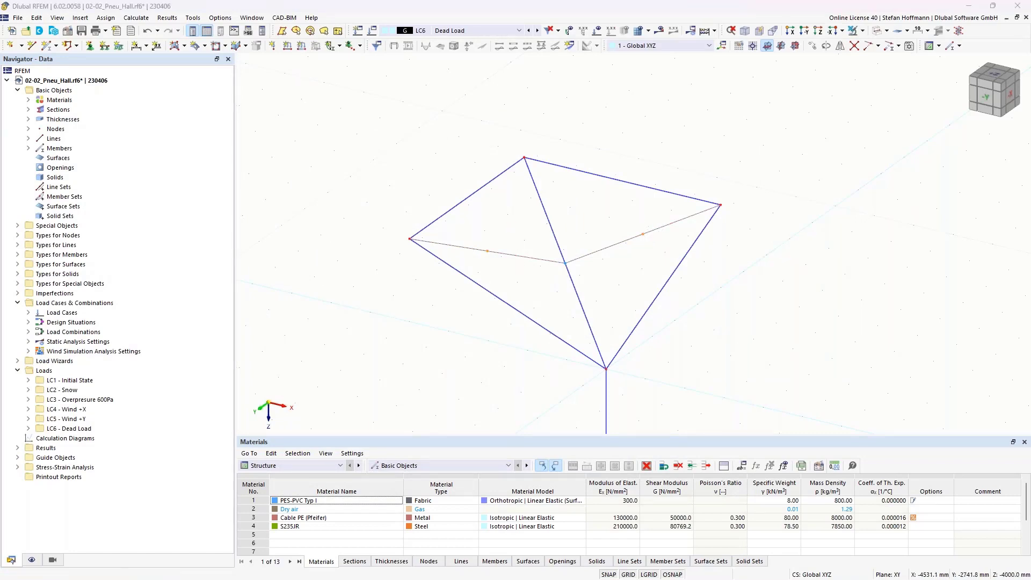
# Paste copies of the two lines' intermediate nodes with a displacement of -50 mm in Z.
pyautogui.hotkey('ctrl', 'v')
pyautogui.click(411, 283)
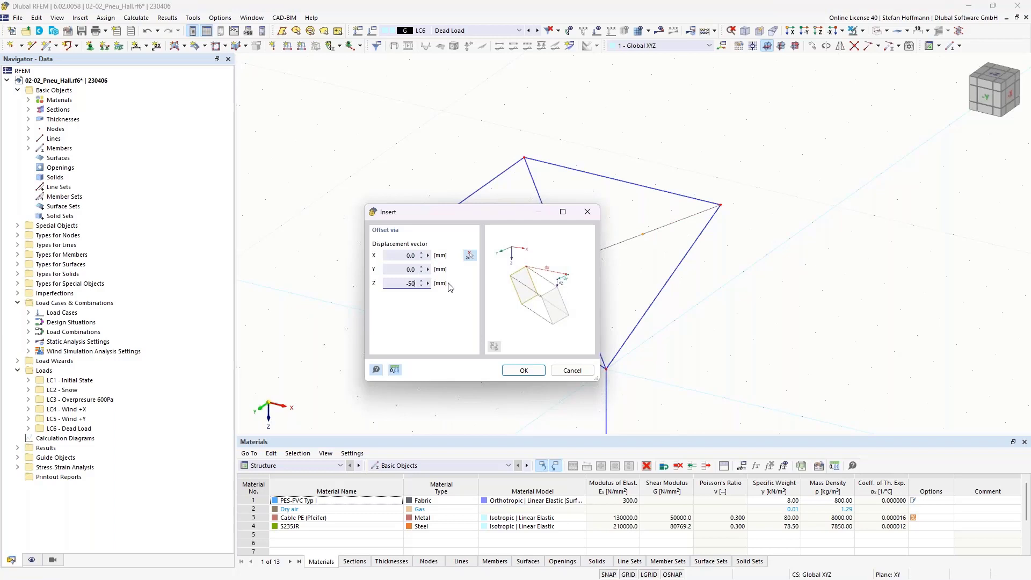
pyautogui.write('-50')
pyautogui.press('Return')
pyautogui.scroll(5, 524, 238)
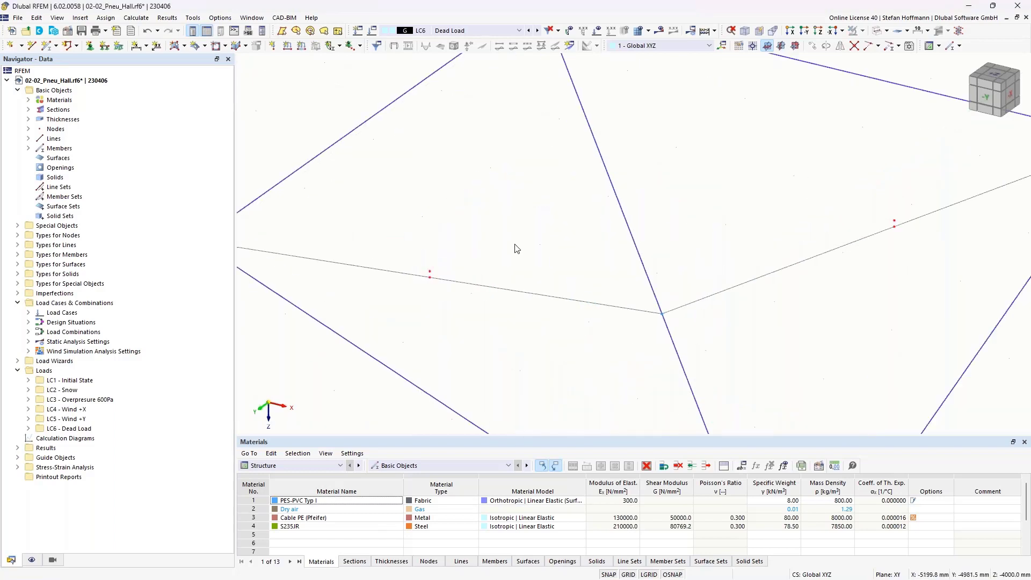
# Draw lines from the frame's two side corners through the raised copied nodes to the midpoint of the diagonal beam.
pyautogui.scroll(-3, 515, 245)
pyautogui.keyDown('ctrl'); pyautogui.moveTo(527, 250); pyautogui.dragTo(461, 235, button='middle'); pyautogui.keyUp('ctrl')
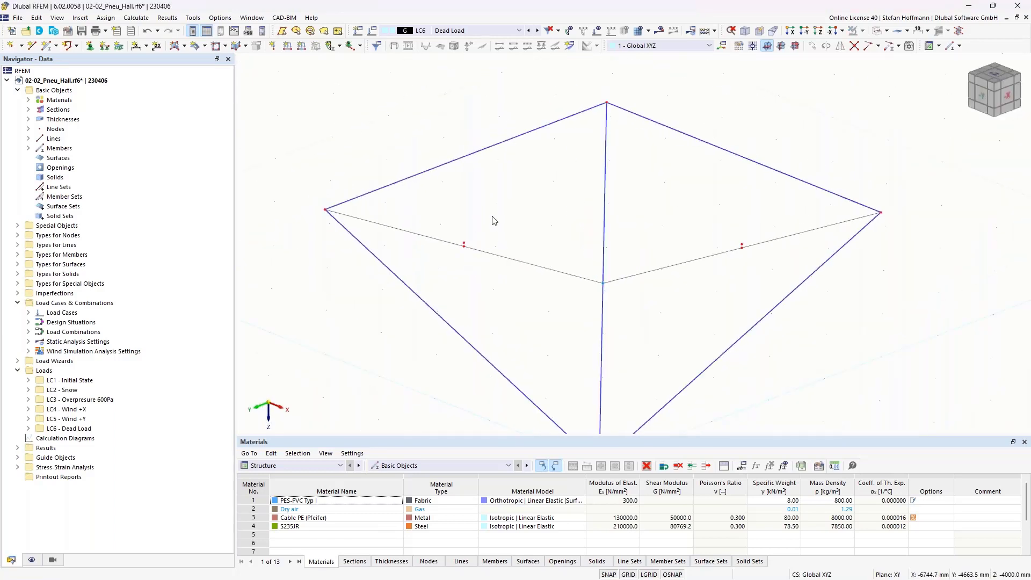
pyautogui.click(32, 45)
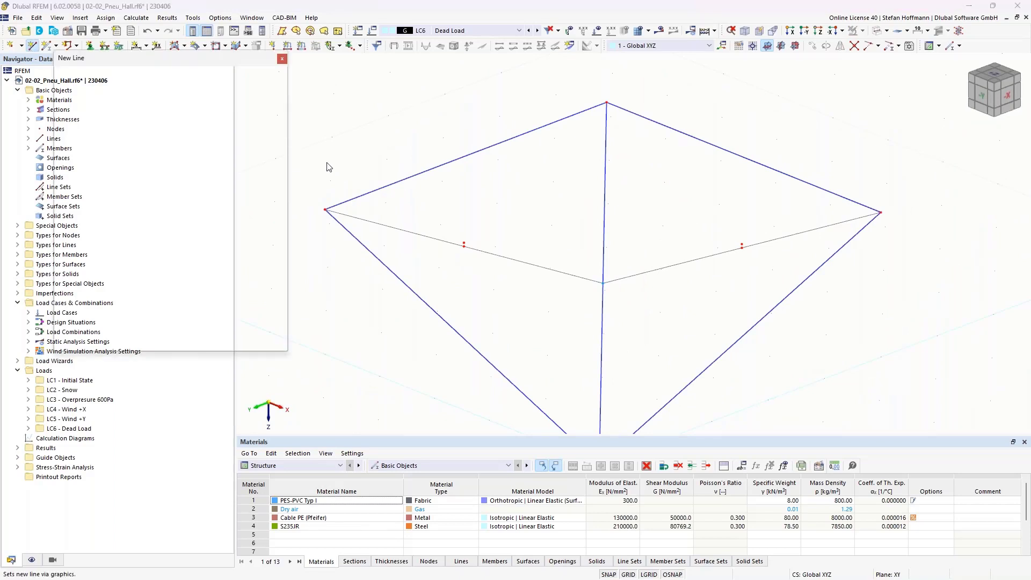
pyautogui.click(326, 209)
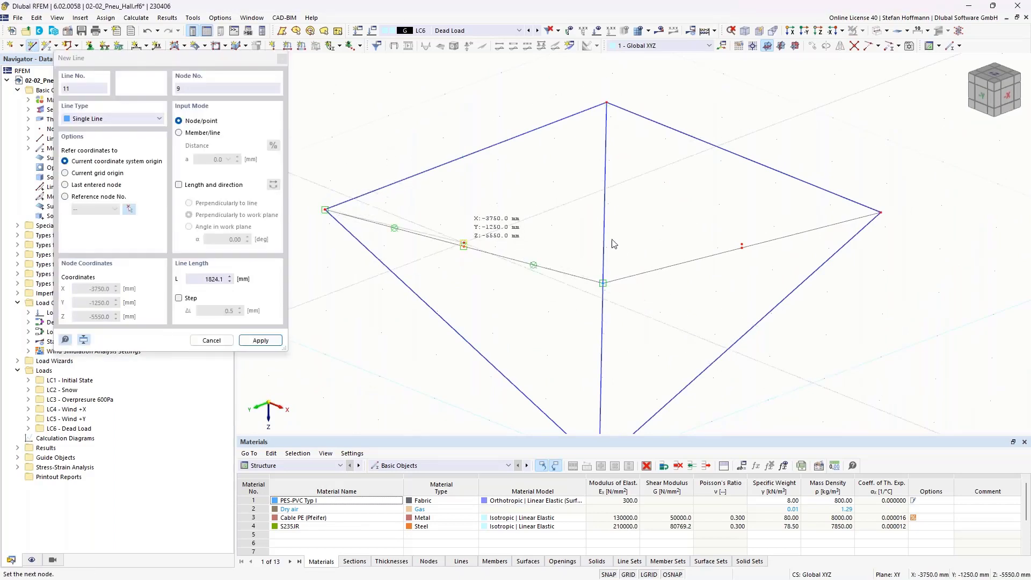
pyautogui.click(464, 245)
pyautogui.click(603, 283)
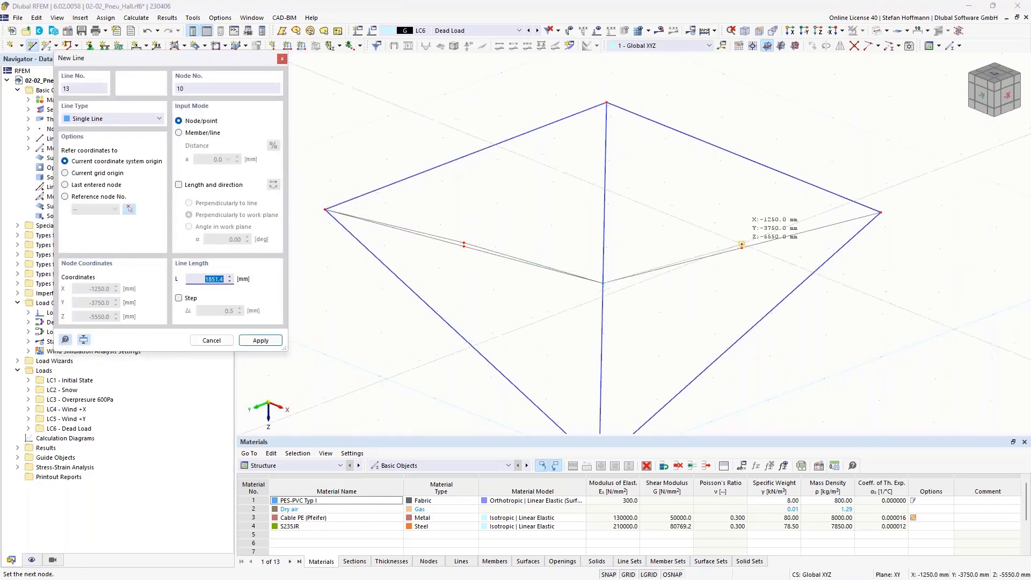
pyautogui.click(742, 244)
pyautogui.click(881, 213)
pyautogui.press('Escape')
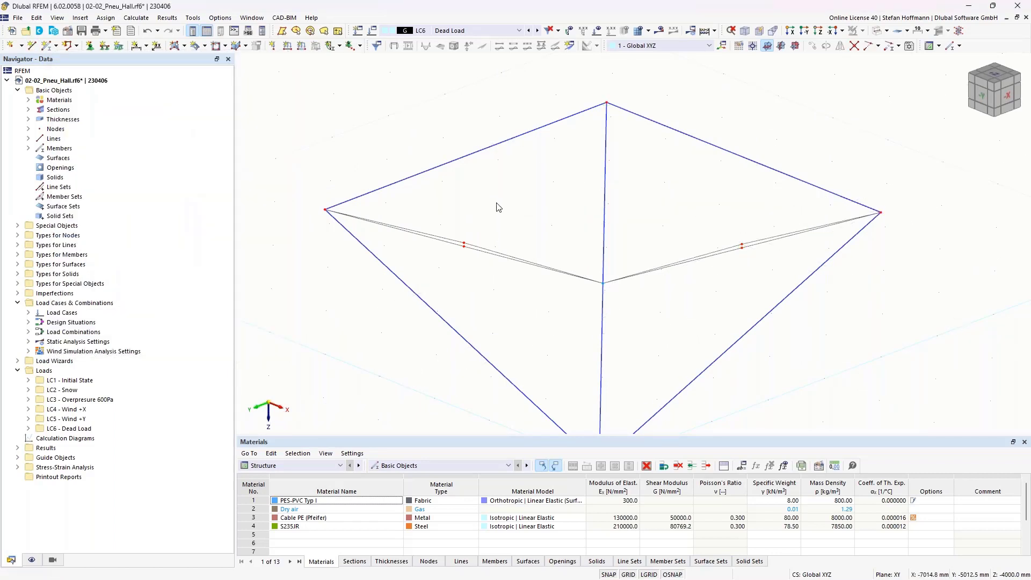
pyautogui.click(205, 46)
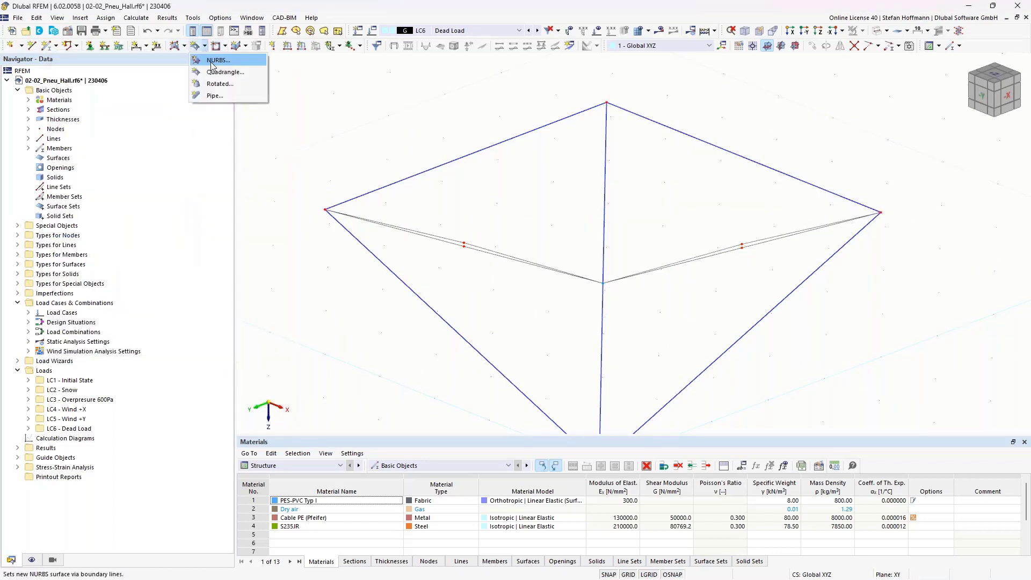
pyautogui.click(216, 72)
pyautogui.click(305, 148)
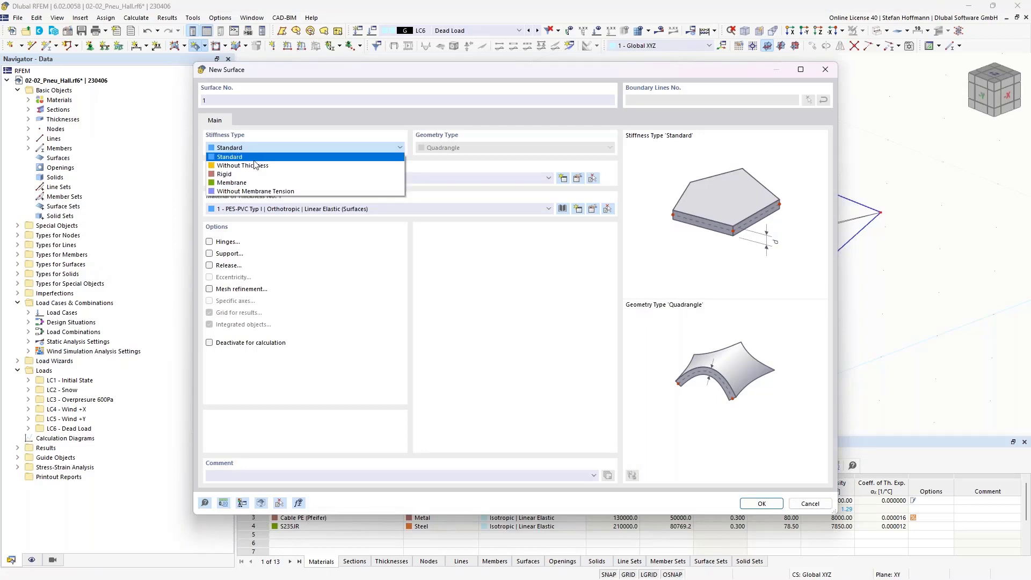
pyautogui.click(231, 188)
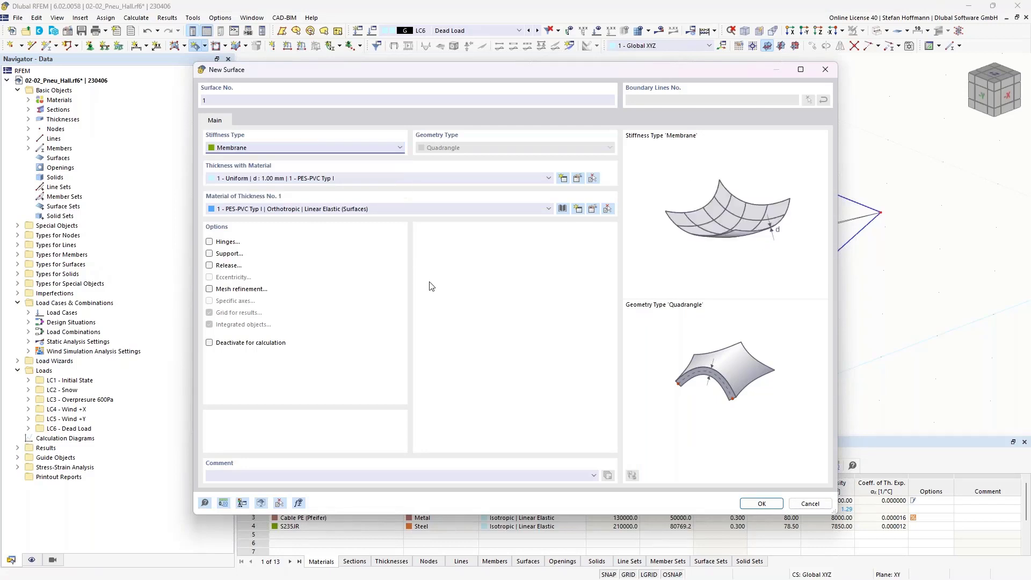
pyautogui.click(760, 504)
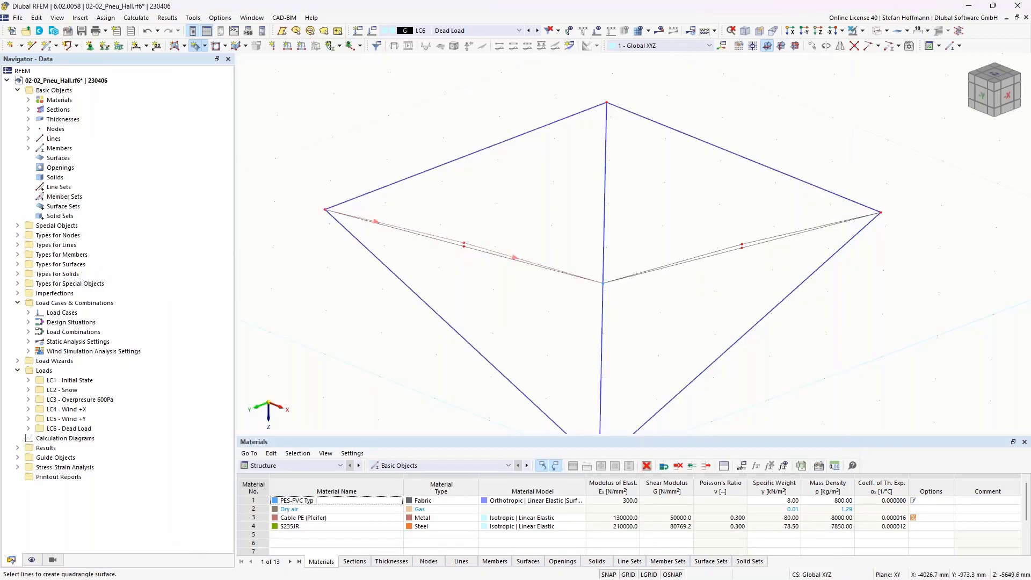
pyautogui.click(604, 230)
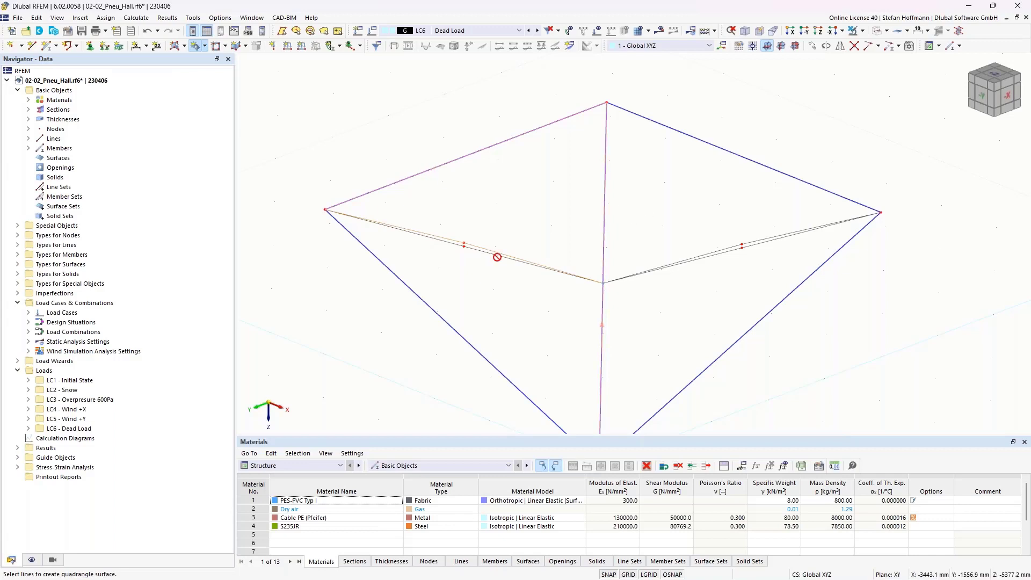
pyautogui.press('Escape')
# Connect the diagonal beam with the lines meeting at its midpoint so that the beam is split there.
pyautogui.click(854, 46)
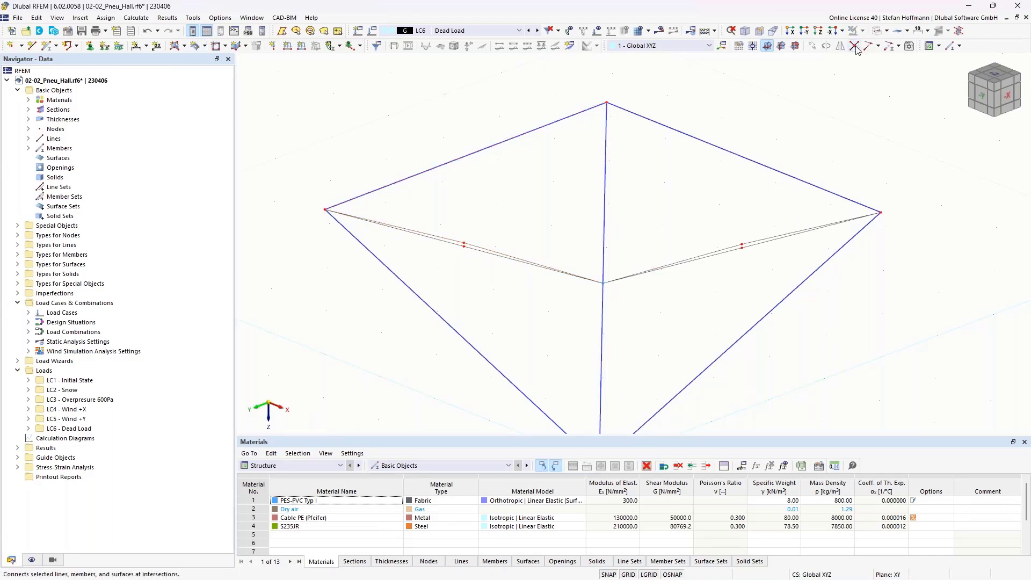
pyautogui.moveTo(568, 231); pyautogui.dragTo(647, 315)
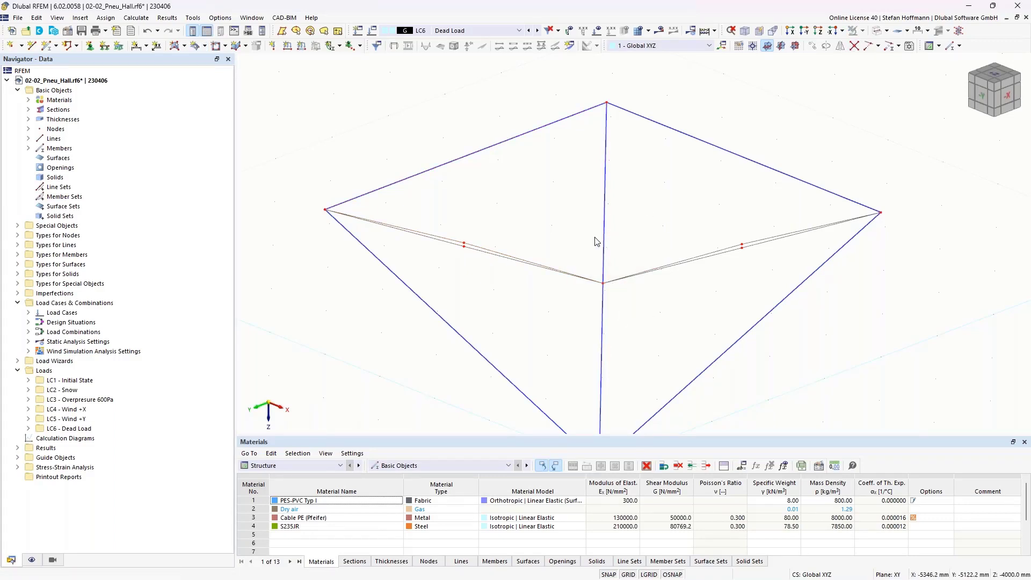
# Create two quadrangle membrane surfaces, 1.00 mm PES-PVC Typ I, between the raised lines, diagonal beam and outer members on one side of the frame.
pyautogui.click(195, 46)
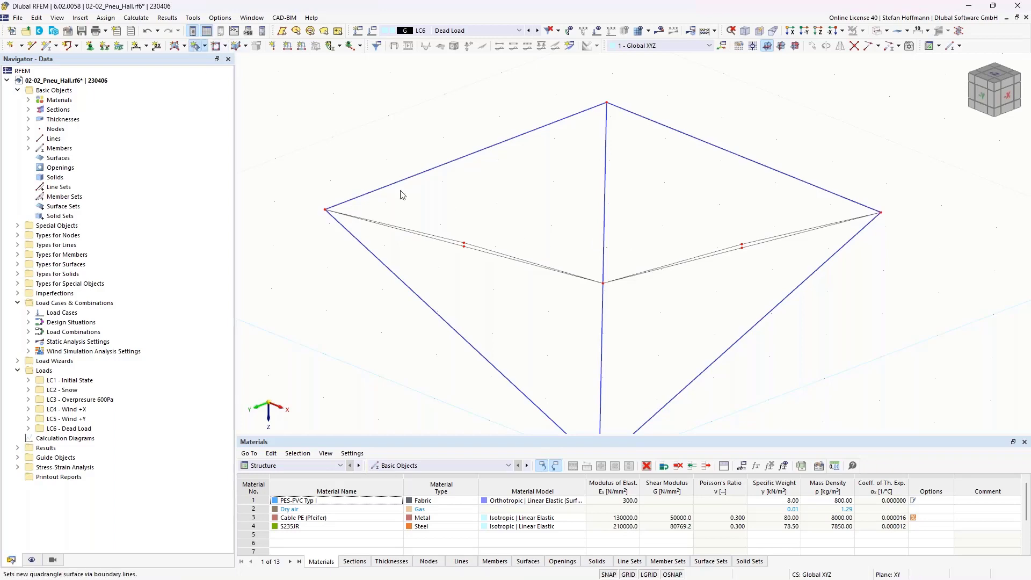
pyautogui.click(305, 147)
pyautogui.click(236, 183)
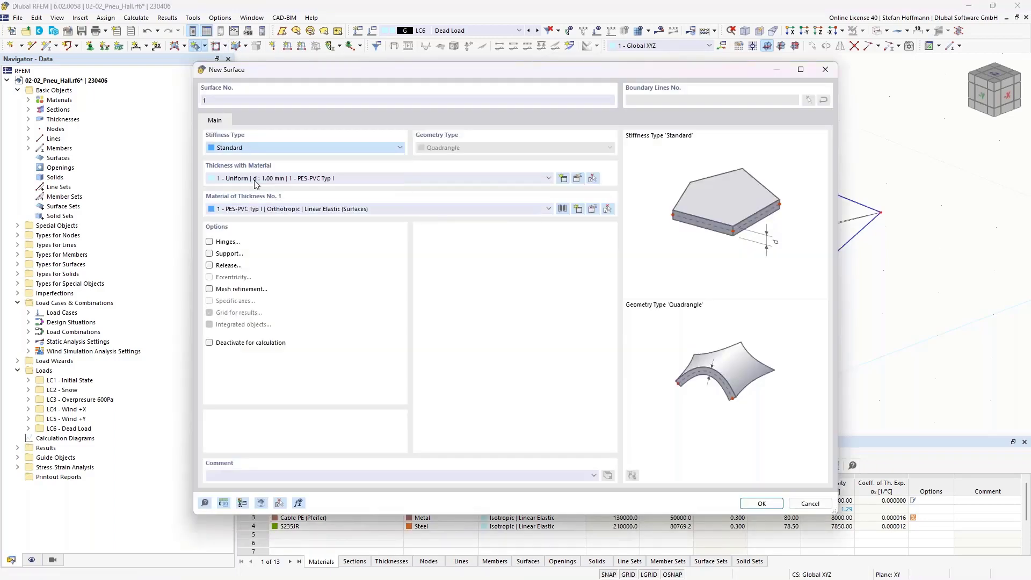
pyautogui.click(762, 503)
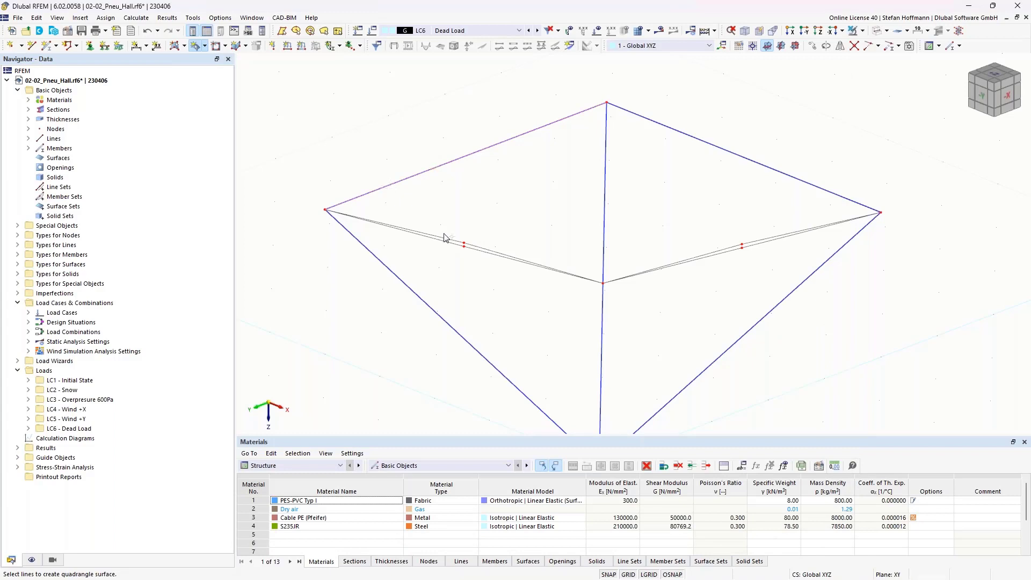
pyautogui.click(605, 240)
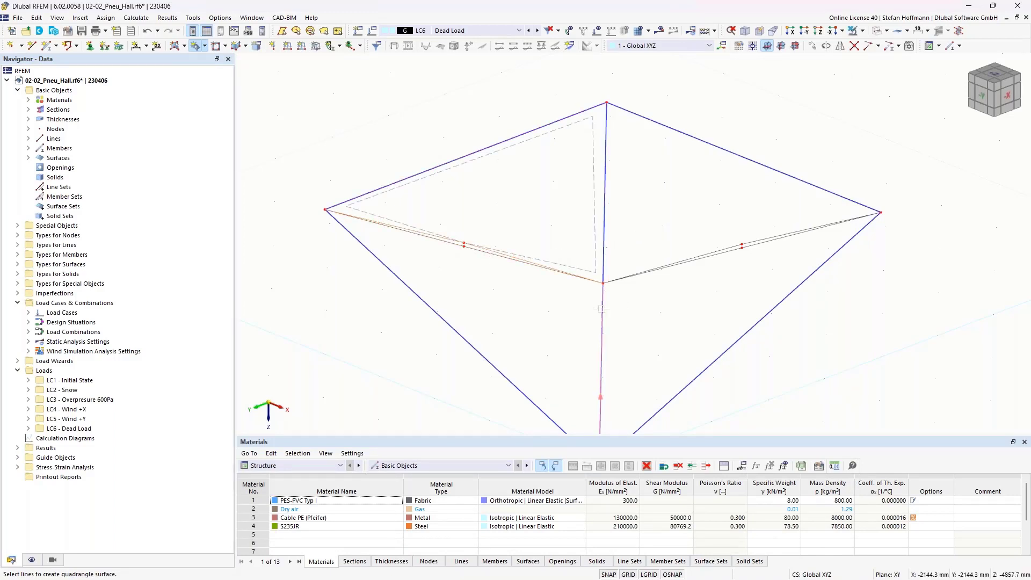
pyautogui.click(439, 316)
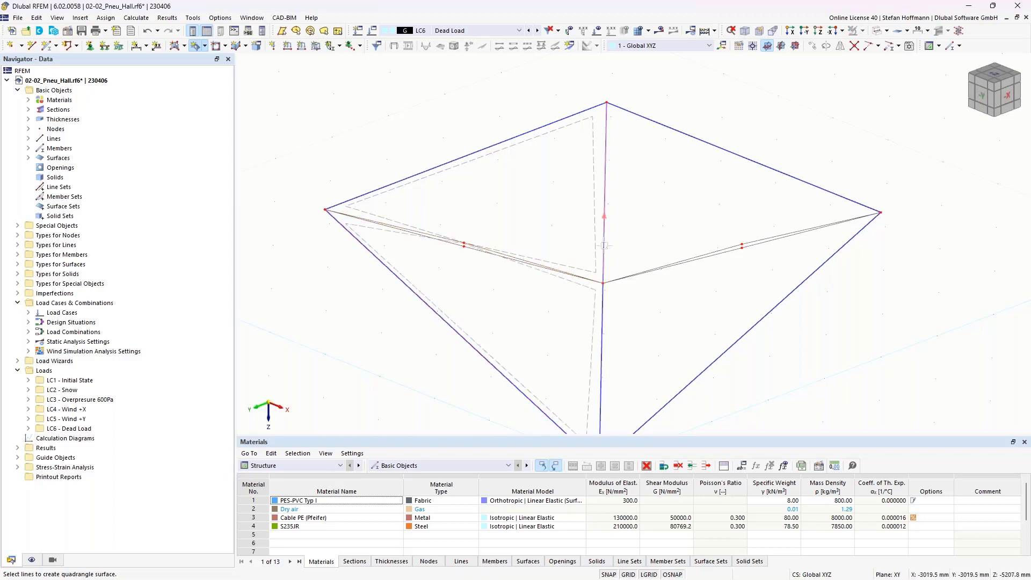
# Create two matching quadrangle surfaces from the raised lines on the other side of the diagonal beam.
pyautogui.click(604, 245)
pyautogui.click(712, 144)
pyautogui.click(761, 241)
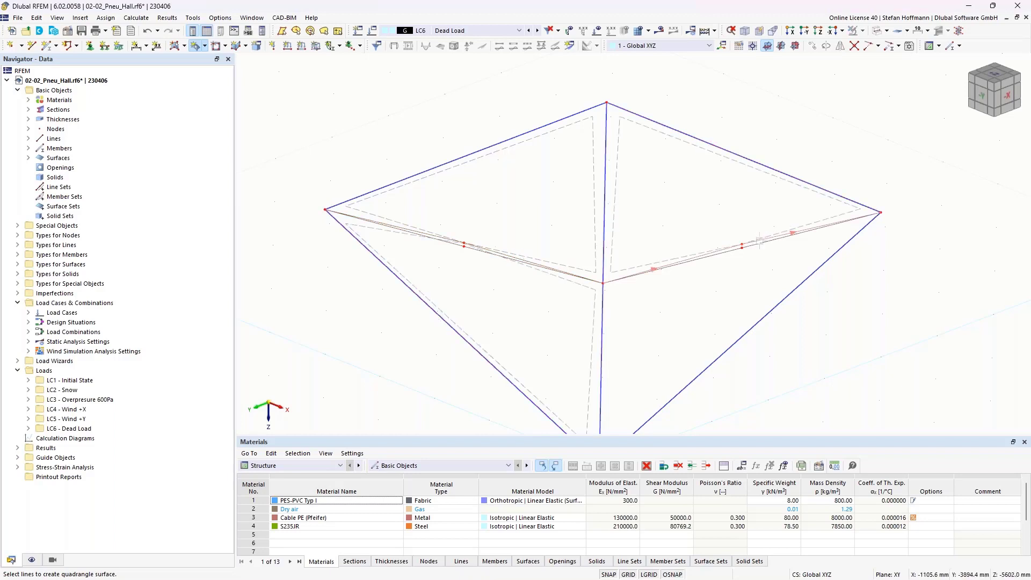
pyautogui.click(757, 242)
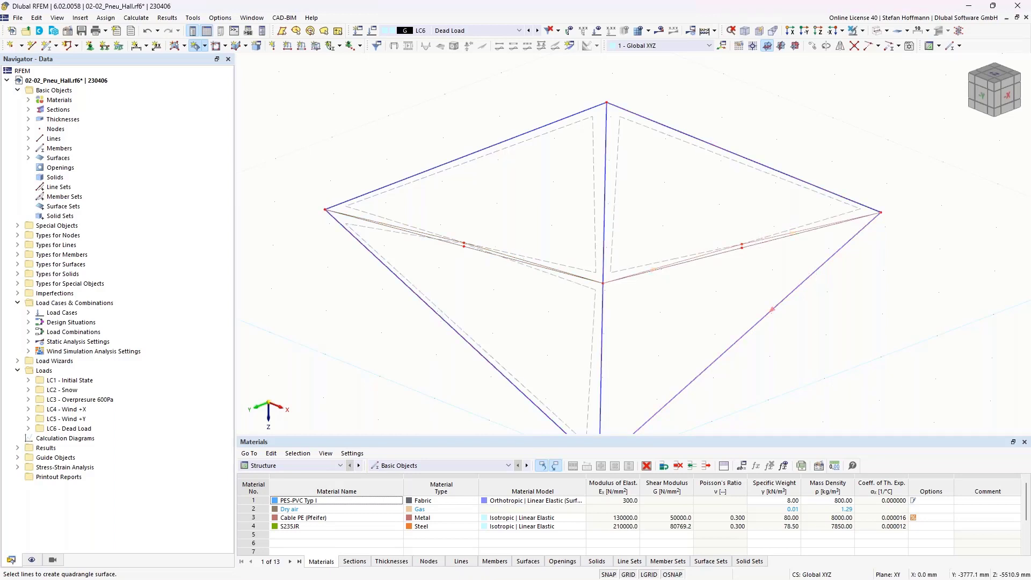
pyautogui.click(608, 315)
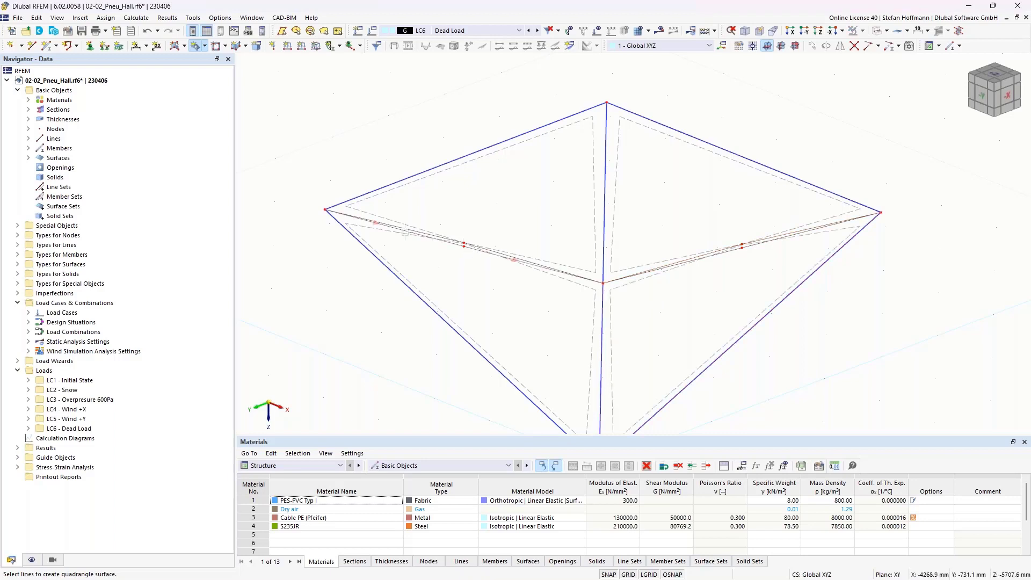
# Create the lower-layer quadrangle membrane surfaces from the original lower lines on the first side of the diagonal beam.
pyautogui.scroll(5, 405, 231)
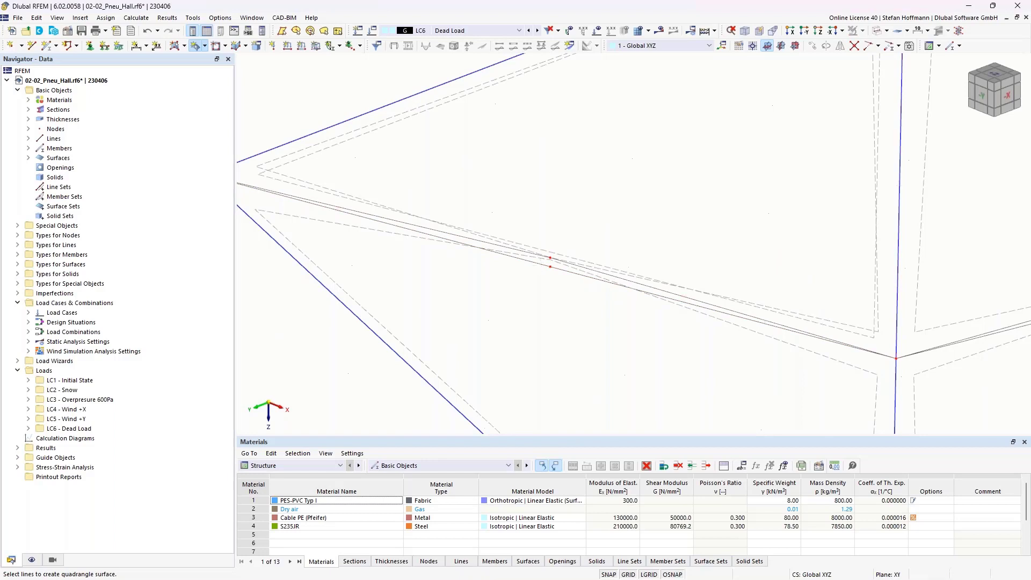
pyautogui.click(533, 263)
pyautogui.click(391, 349)
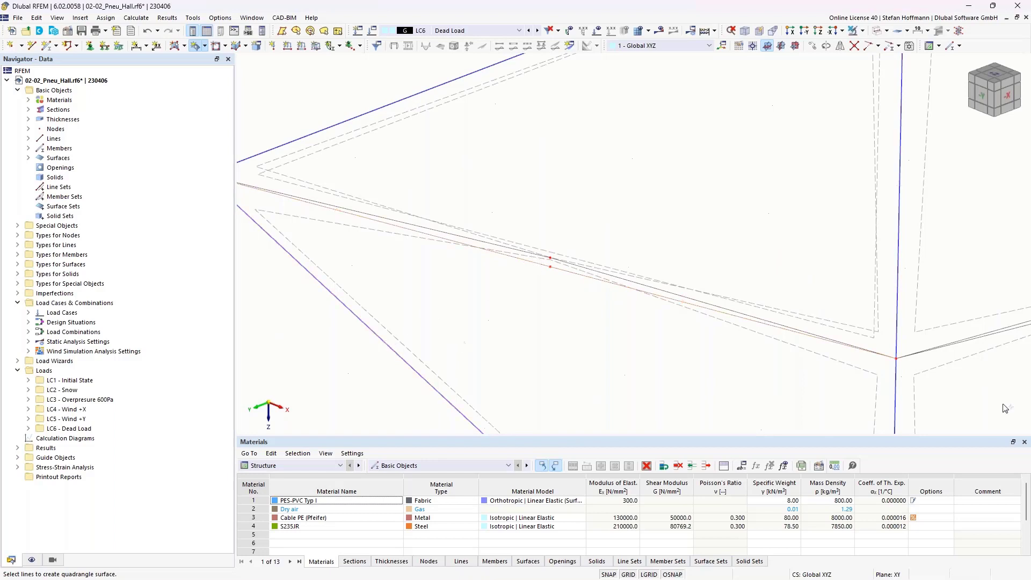
pyautogui.click(895, 387)
pyautogui.scroll(-1, 932, 356)
pyautogui.moveTo(891, 348); pyautogui.dragTo(615, 306, button='middle')
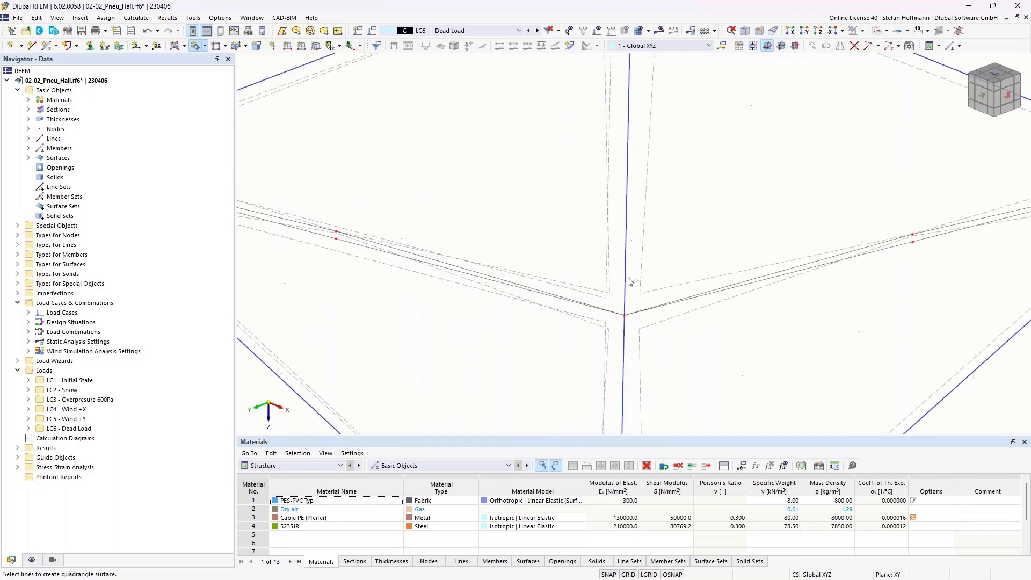
# Create the two remaining lower-layer quadrangle surfaces on the other side of the diagonal beam and check the model in rendered display.
pyautogui.click(627, 280)
pyautogui.click(722, 293)
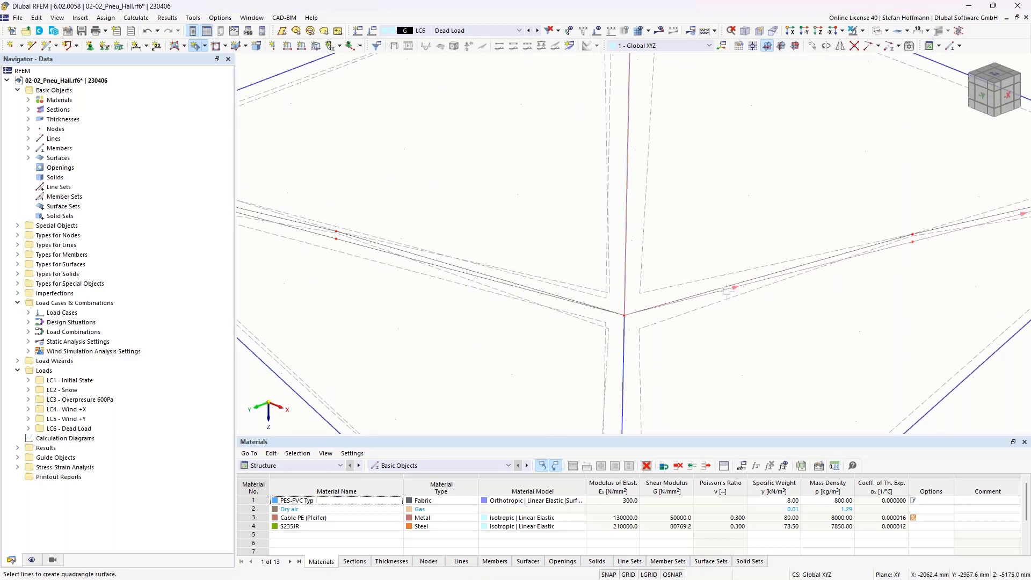
pyautogui.moveTo(778, 233); pyautogui.dragTo(654, 183, button='middle')
pyautogui.click(771, 77)
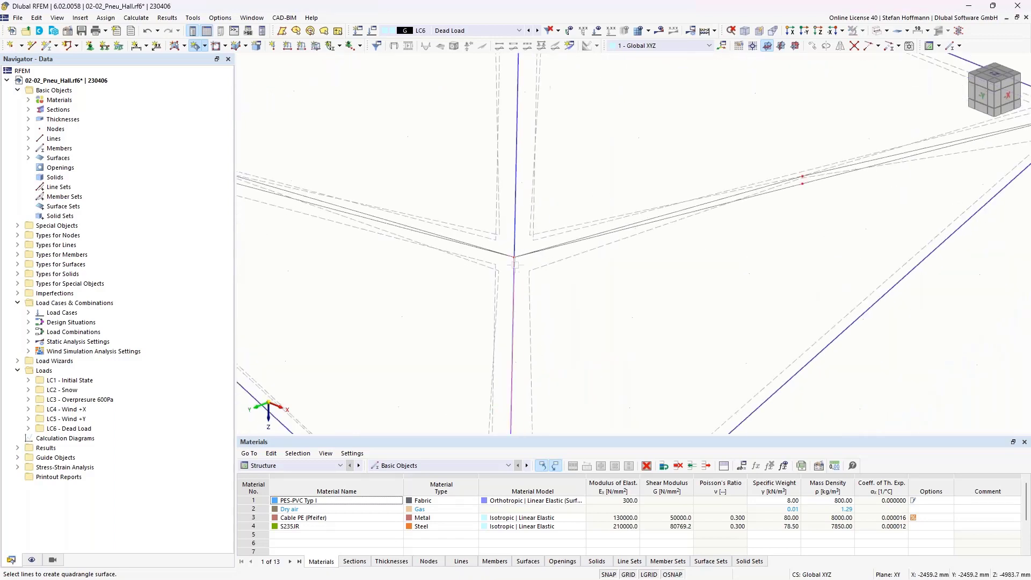
pyautogui.click(614, 233)
pyautogui.click(815, 356)
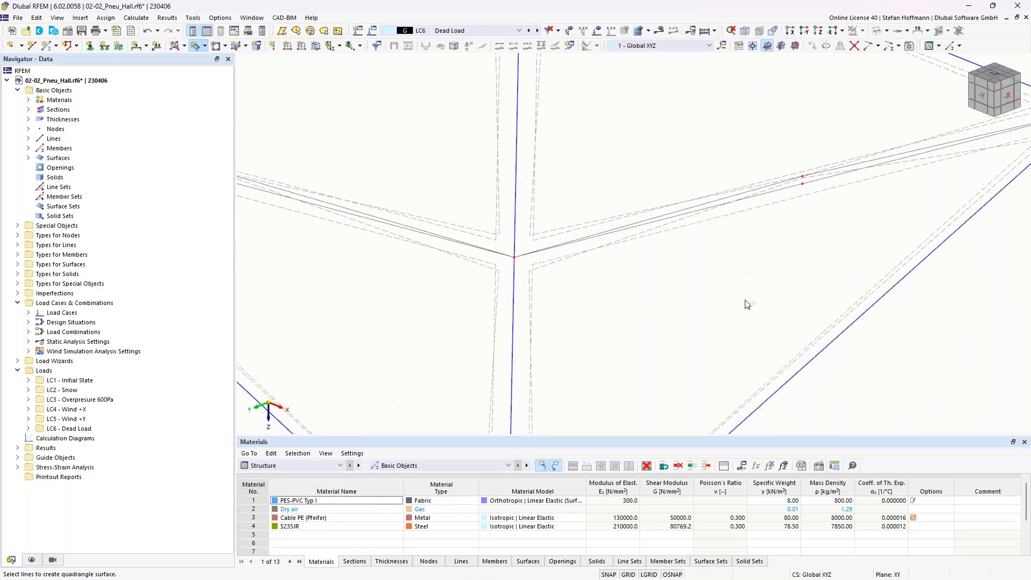
pyautogui.press('Escape')
pyautogui.scroll(-5, 732, 309)
pyautogui.keyDown('ctrl'); pyautogui.moveTo(725, 301); pyautogui.dragTo(672, 311, button='middle'); pyautogui.keyUp('ctrl')
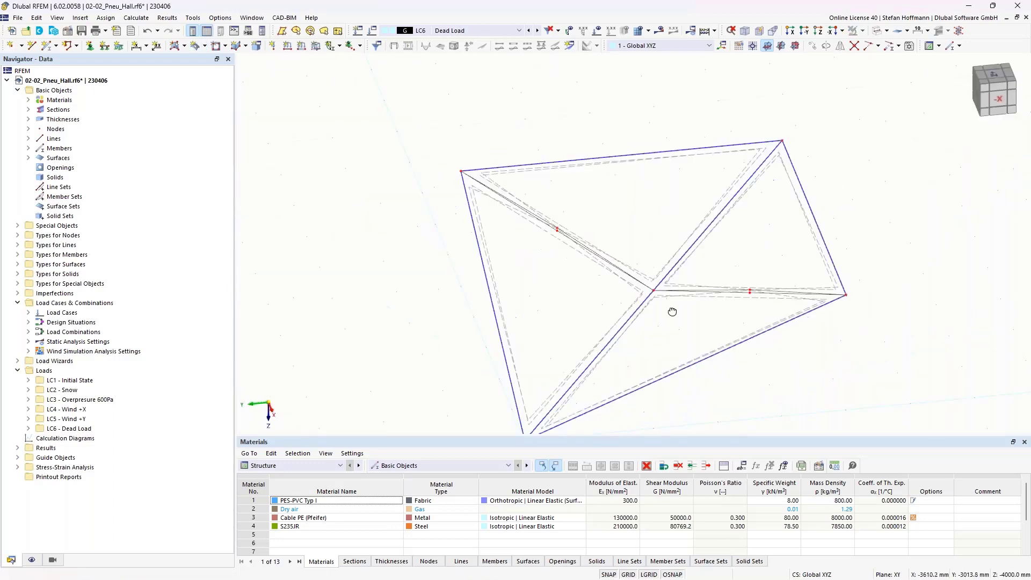
pyautogui.click(879, 31)
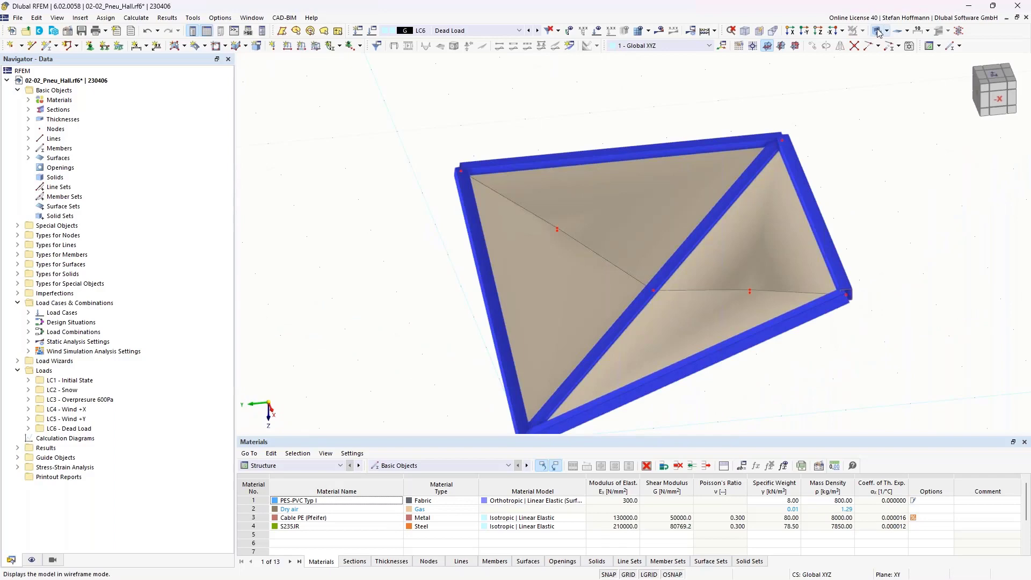
pyautogui.click(879, 31)
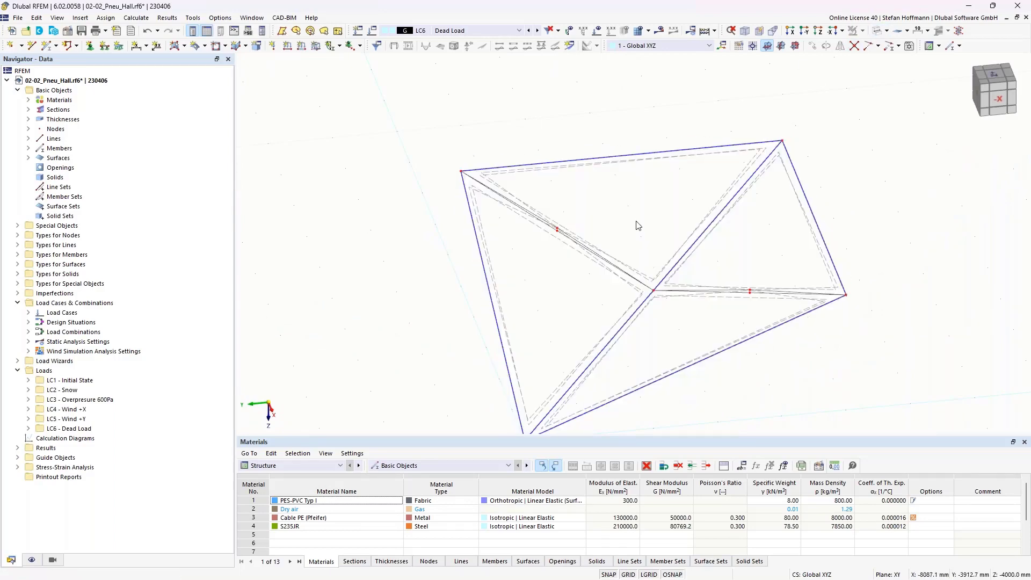
# Give all eight membrane surfaces specific input axes, with the x-axis parallel to line 15 along the diagonal beam.
pyautogui.keyDown('ctrl'); pyautogui.moveTo(647, 245); pyautogui.dragTo(692, 253, button='middle'); pyautogui.keyUp('ctrl')
pyautogui.moveTo(693, 253); pyautogui.dragTo(609, 325)
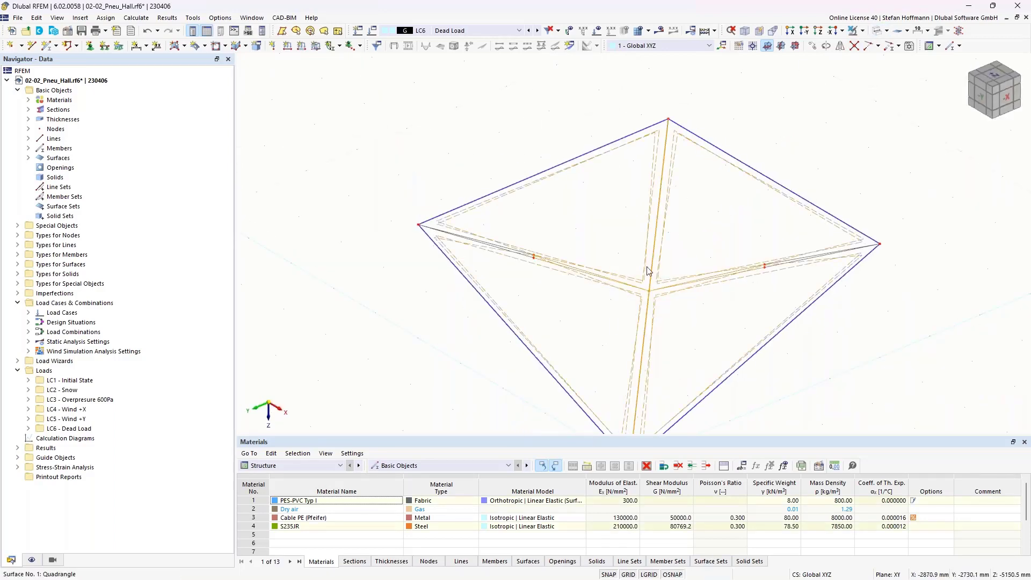
pyautogui.doubleClick(646, 272)
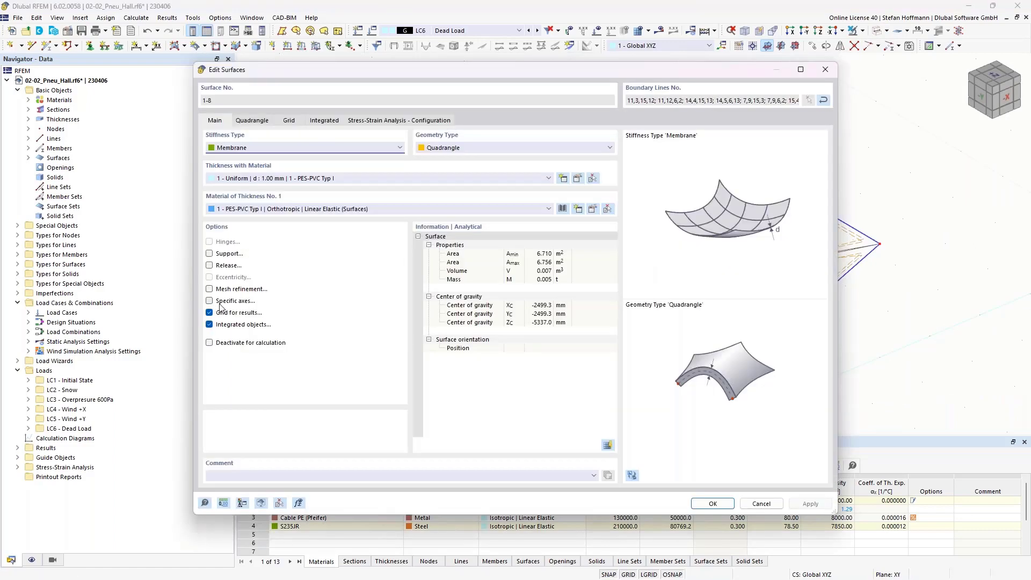
pyautogui.click(220, 302)
pyautogui.click(303, 122)
pyautogui.click(303, 152)
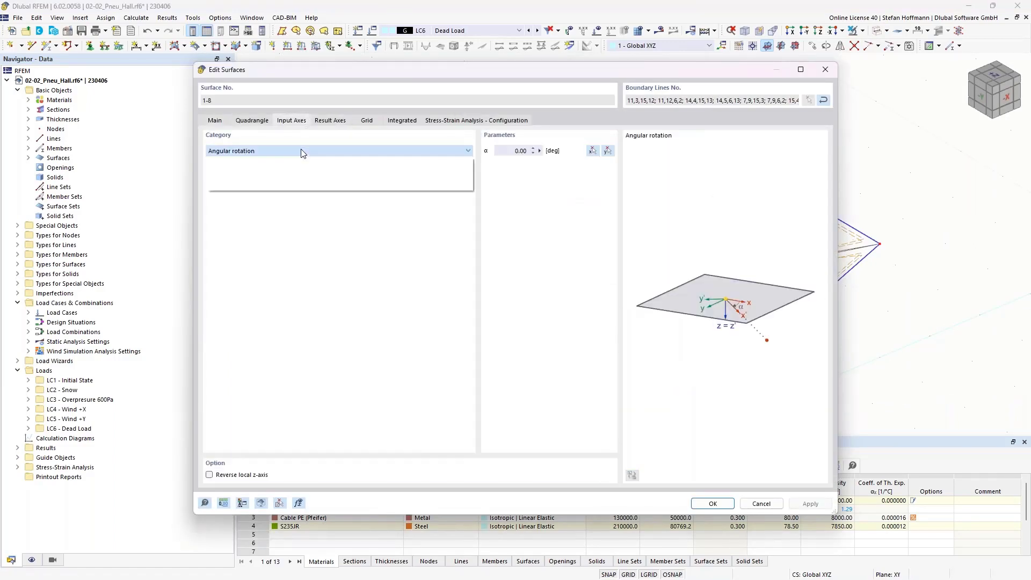
pyautogui.click(279, 168)
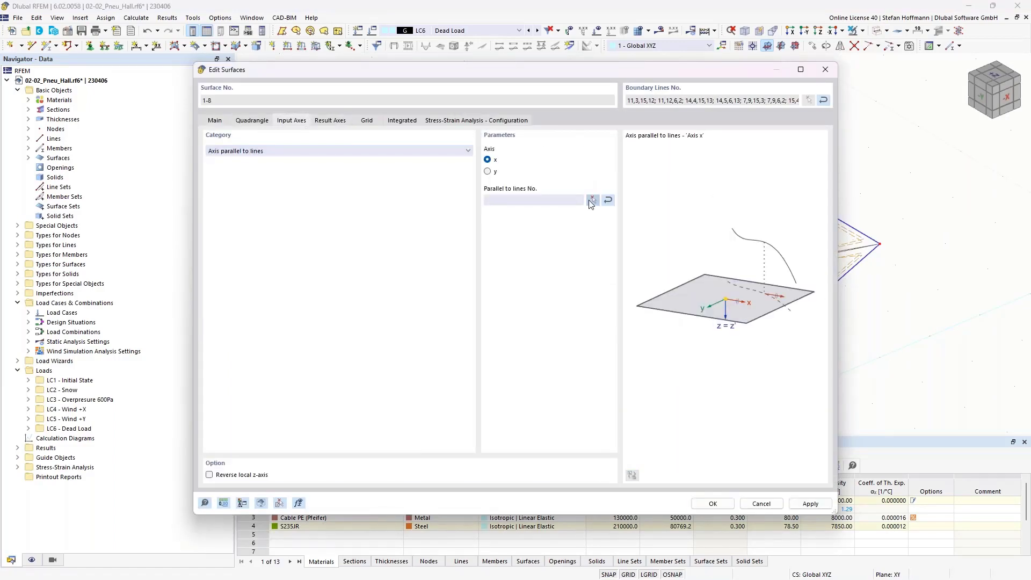
pyautogui.click(591, 200)
pyautogui.click(654, 244)
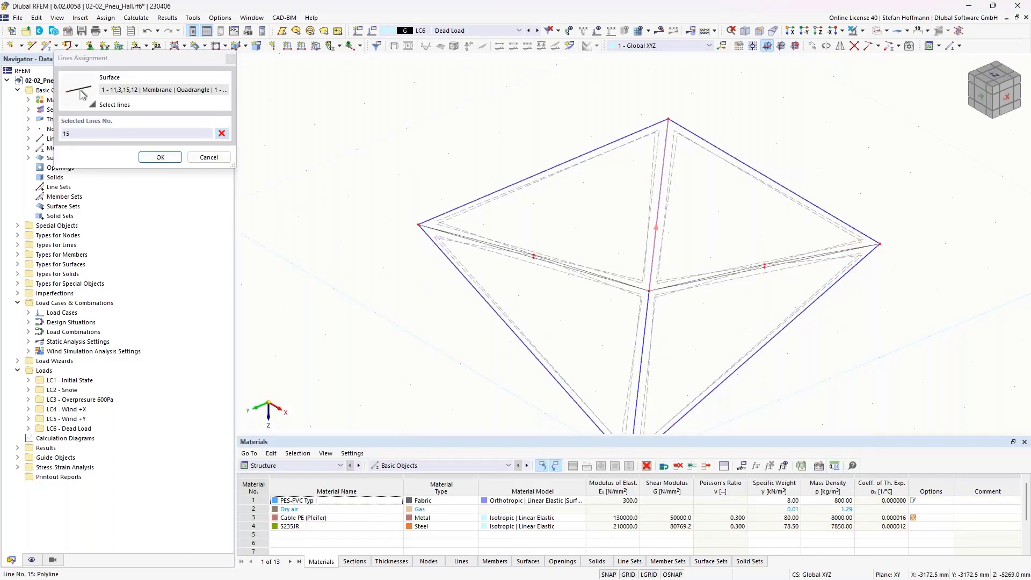
pyautogui.click(160, 157)
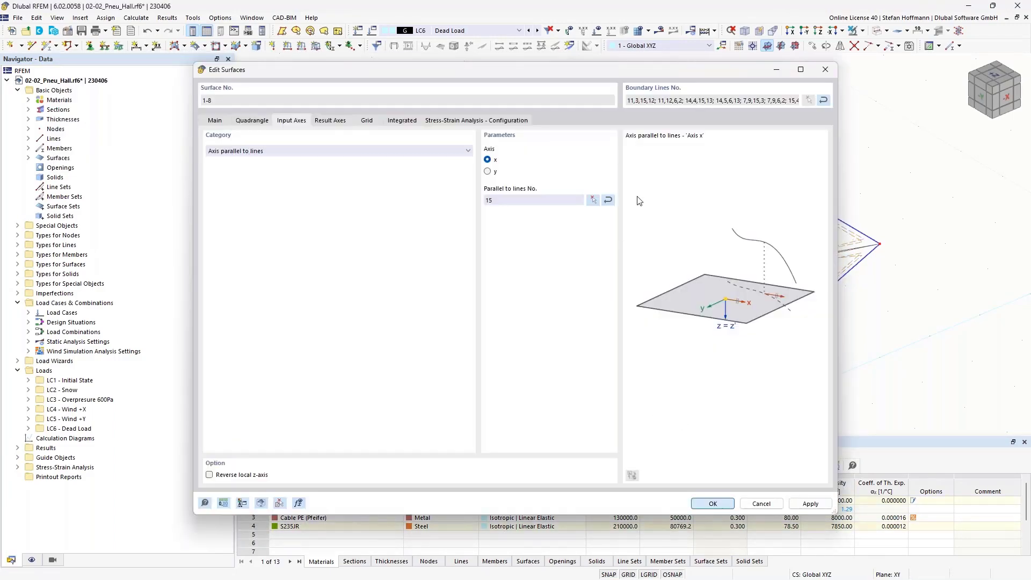
pyautogui.press('Return')
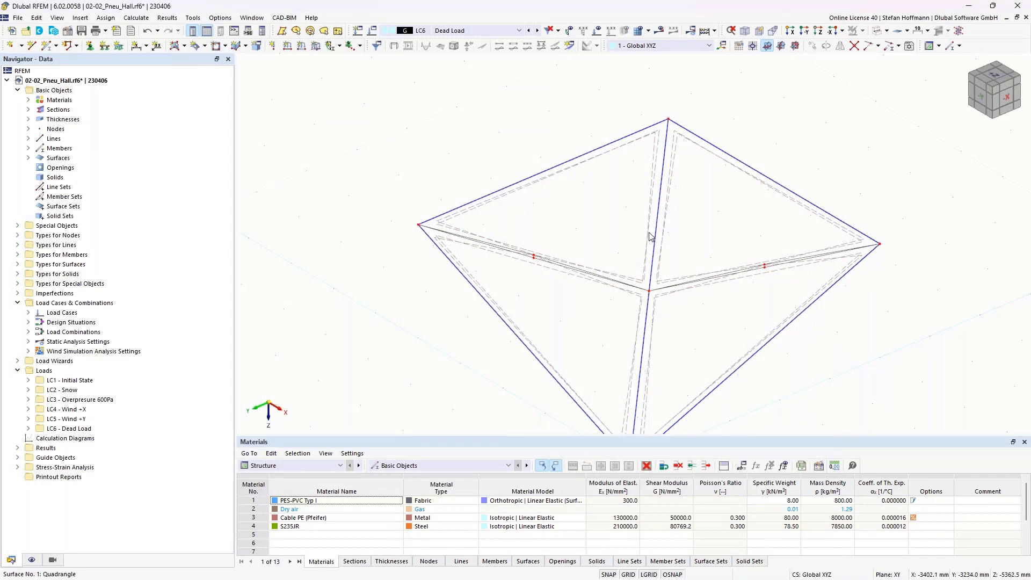
# Display the local axis systems of the membrane surfaces, review the input axes of surface 7, and hide the axis systems again.
pyautogui.rightClick(649, 237)
pyautogui.click(715, 465)
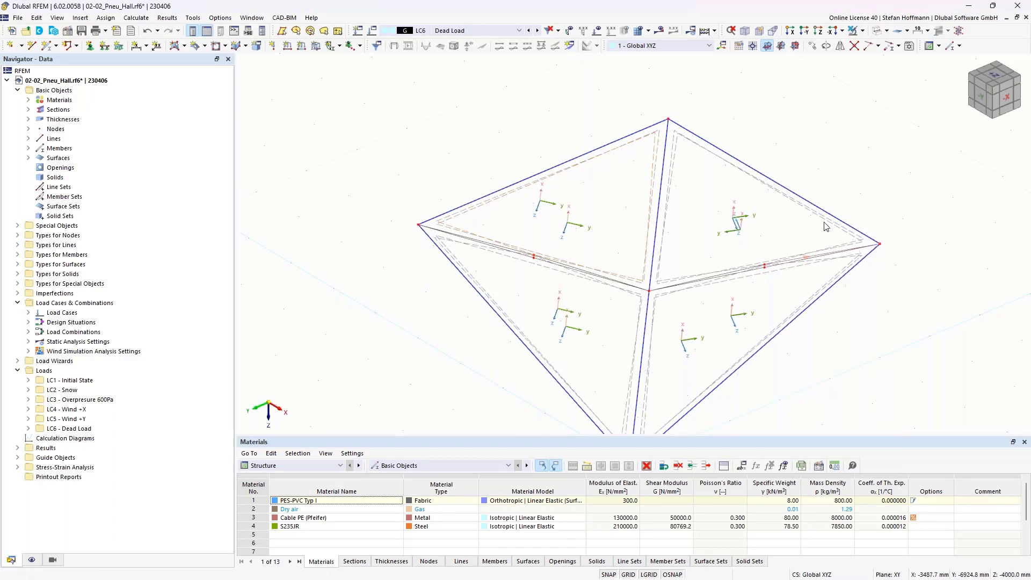
pyautogui.doubleClick(778, 191)
pyautogui.click(292, 120)
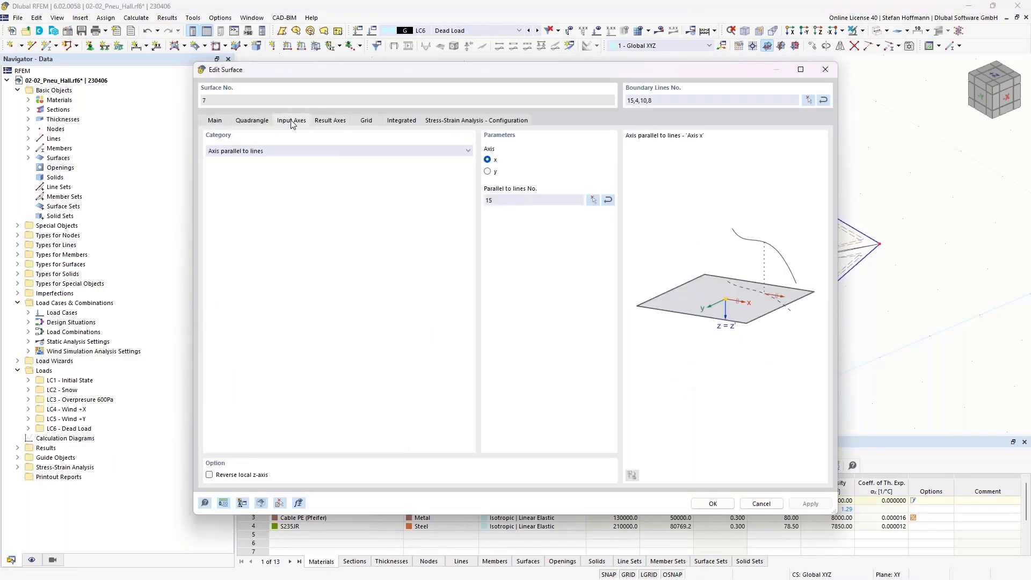
pyautogui.click(593, 200)
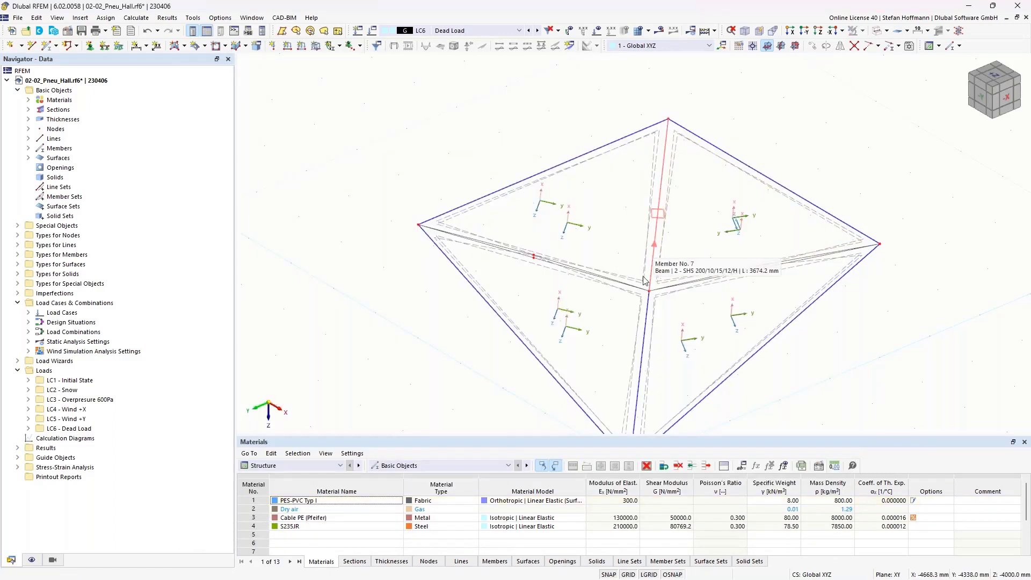
pyautogui.keyDown('ctrl'); pyautogui.moveTo(654, 251); pyautogui.dragTo(666, 272, button='middle'); pyautogui.keyUp('ctrl')
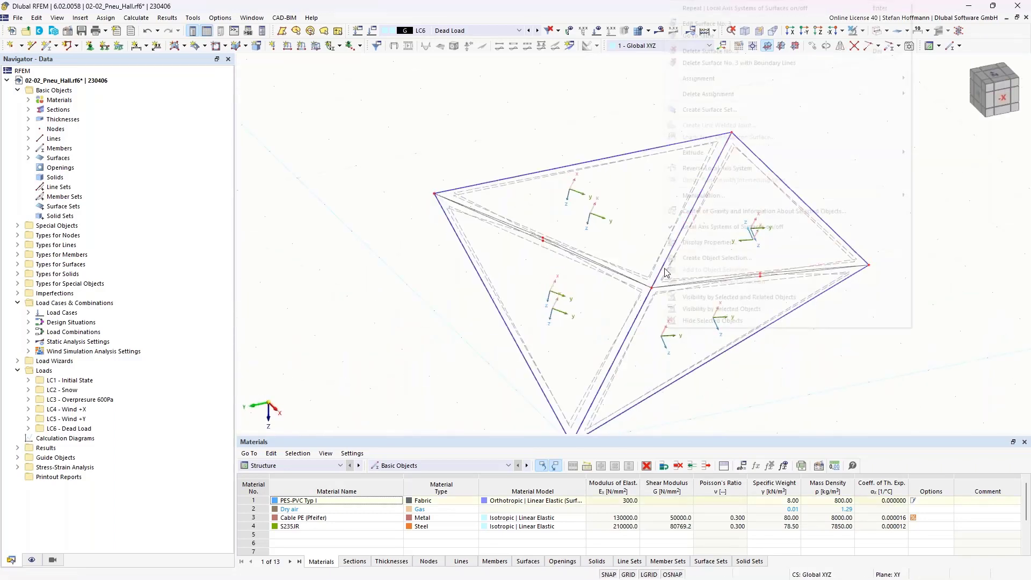
pyautogui.rightClick(666, 272)
pyautogui.click(703, 231)
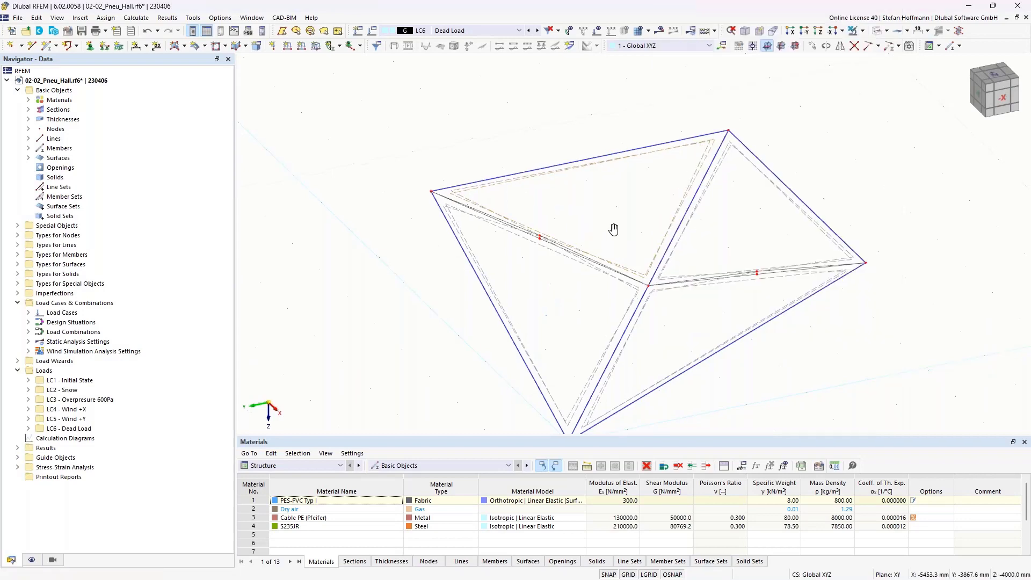
# Create a continuous surface set from upper-layer surfaces 1 and 2 with the comment "Top".
pyautogui.keyDown('ctrl'); pyautogui.moveTo(614, 228); pyautogui.dragTo(555, 223, button='middle'); pyautogui.keyUp('ctrl')
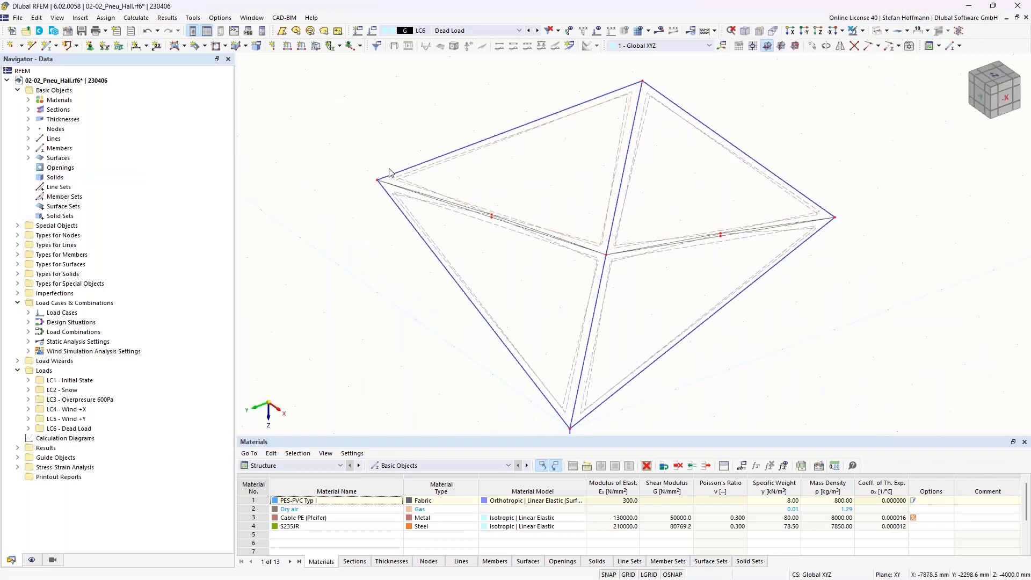
pyautogui.scroll(4, 405, 183)
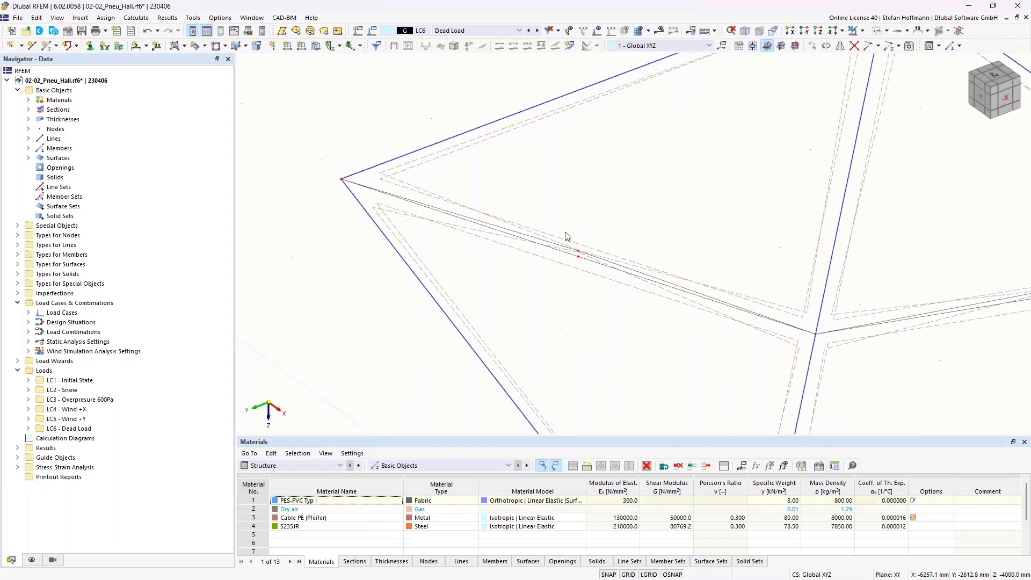
pyautogui.scroll(5, 605, 266)
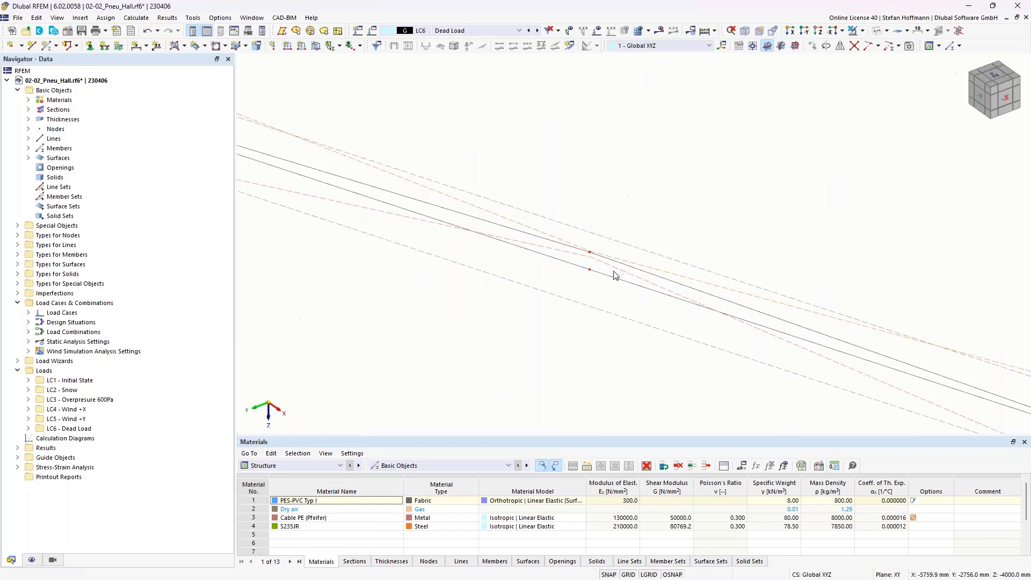
pyautogui.scroll(-5, 618, 274)
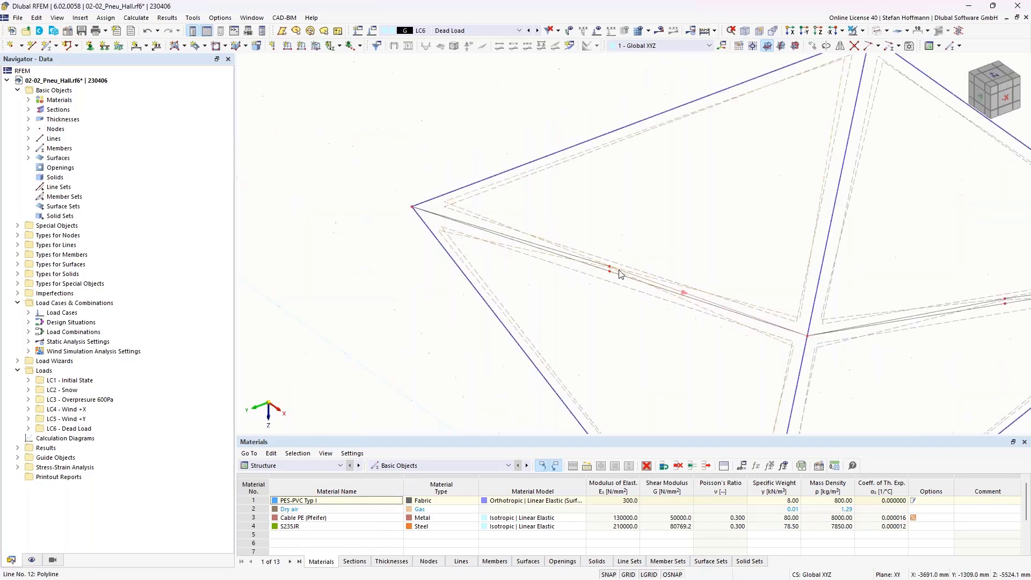
pyautogui.rightClick(442, 235)
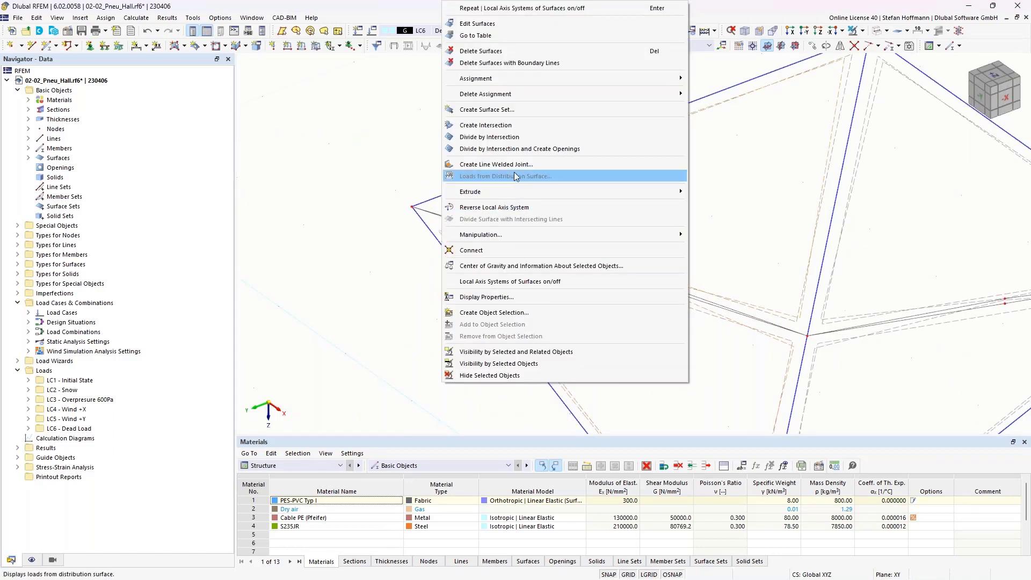
pyautogui.click(519, 110)
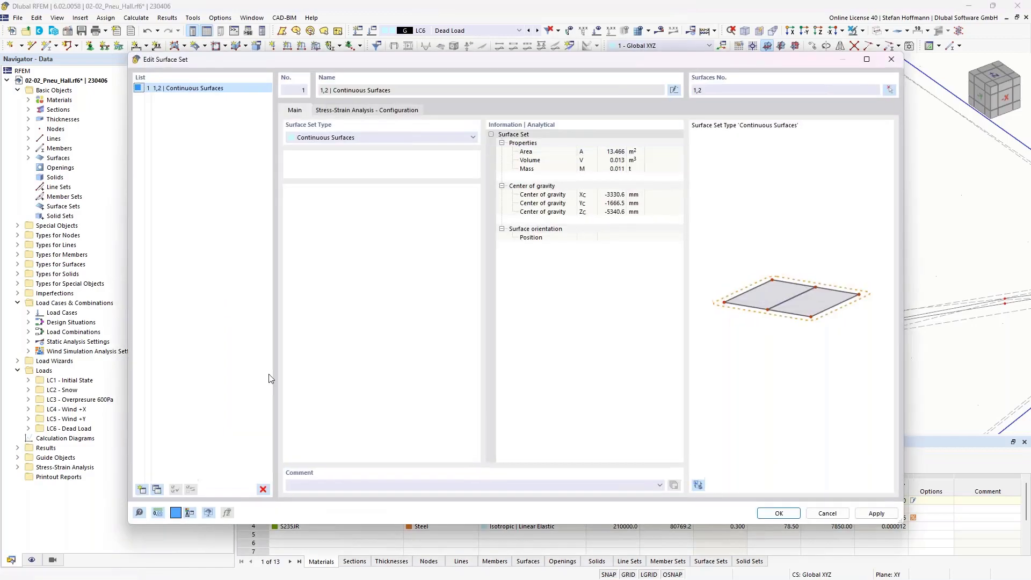
pyautogui.click(316, 486)
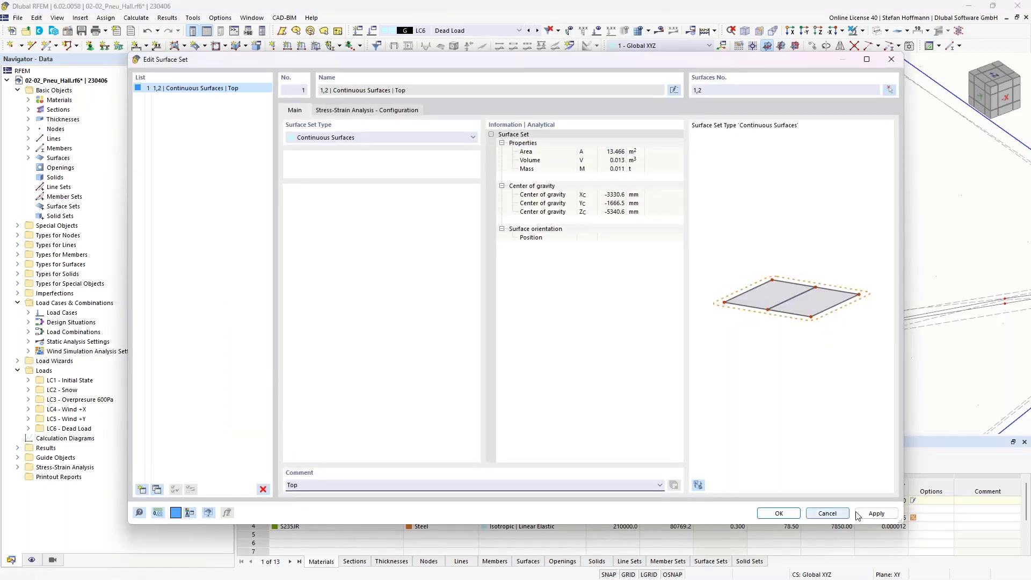
pyautogui.click(872, 514)
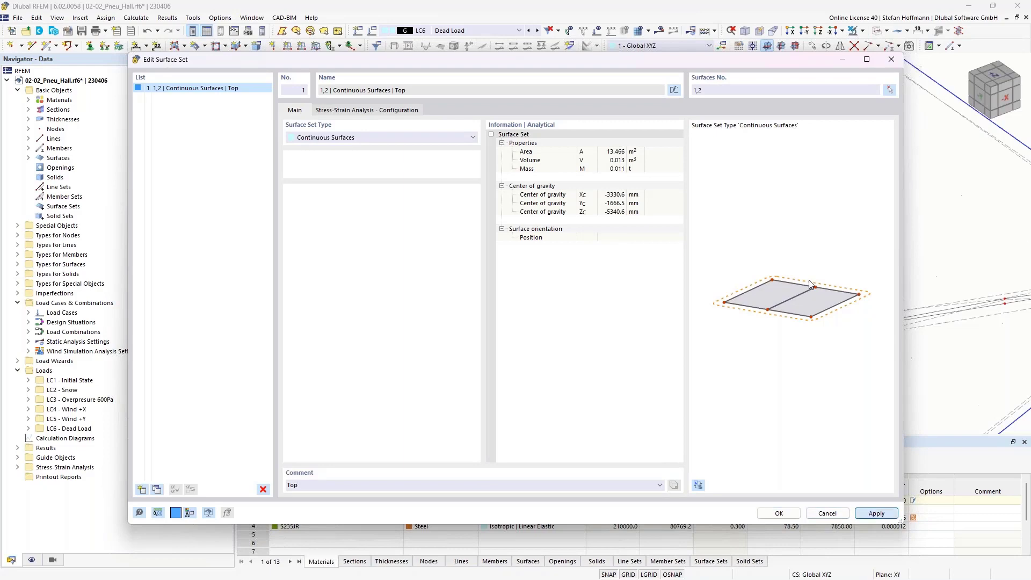
# Create a second continuous surface set from lower-layer surfaces 5 and 6 with the comment "Bottom".
pyautogui.click(141, 489)
pyautogui.click(889, 89)
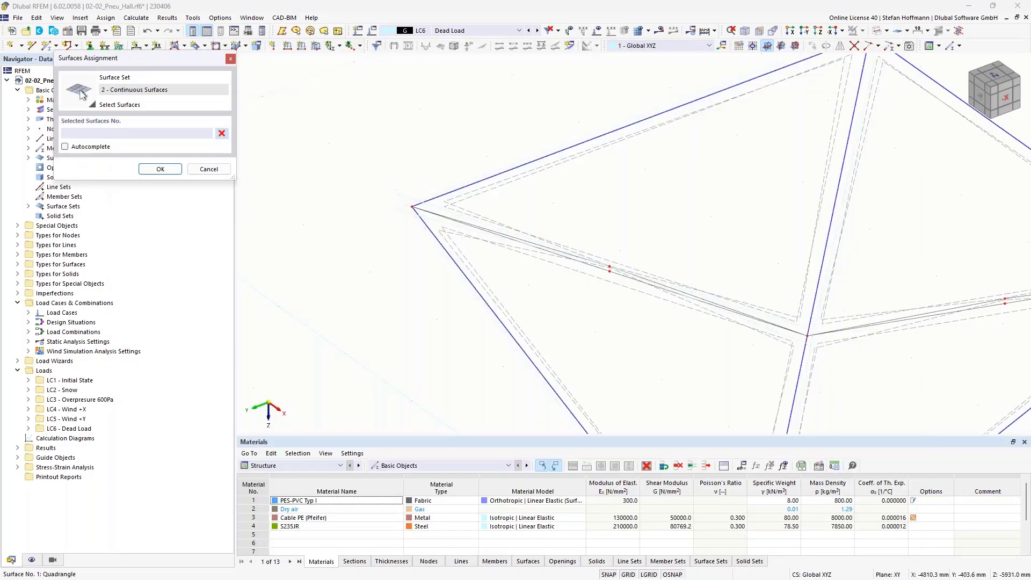
pyautogui.click(453, 209)
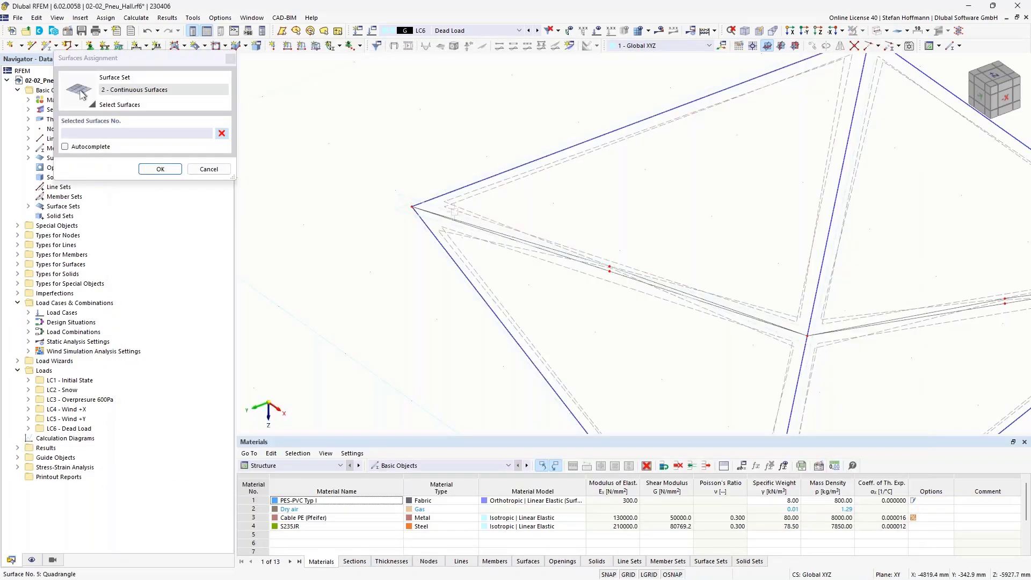
pyautogui.click(538, 257)
pyautogui.click(160, 168)
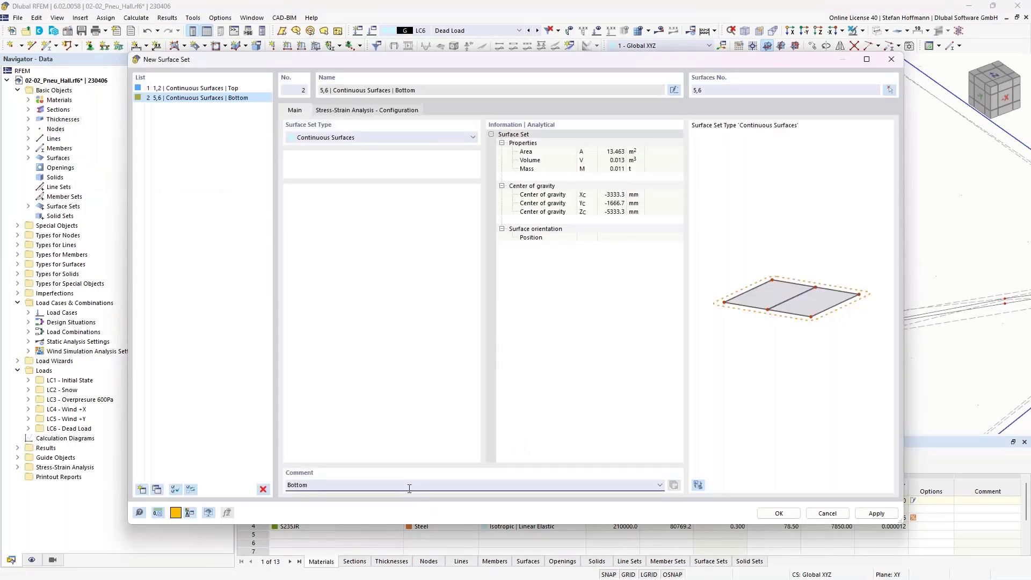
pyautogui.click(778, 512)
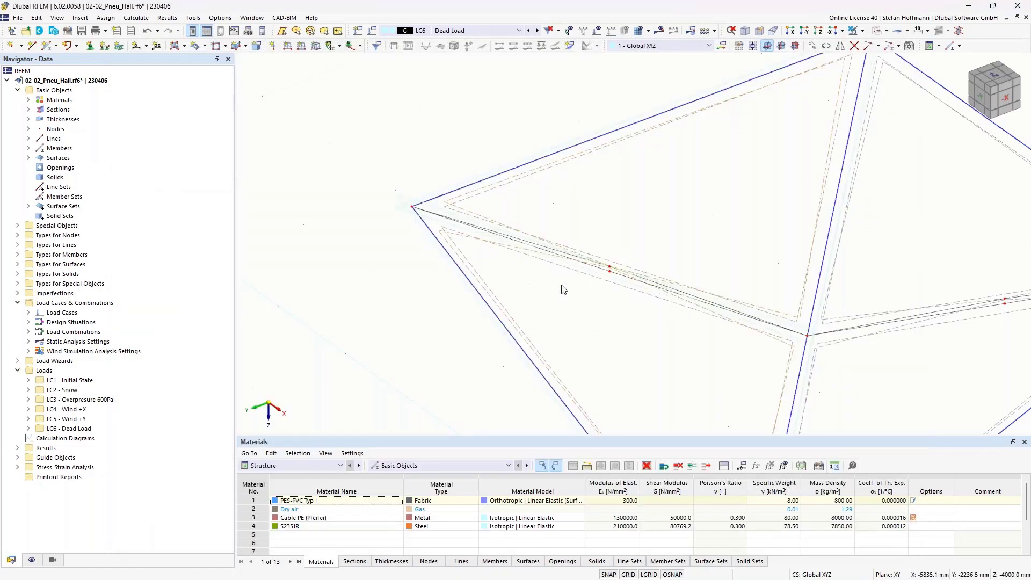
# Start a new solid of type Gas with material Dry air and the 1.00 bar, 23.0 °C gas solid assignment.
pyautogui.scroll(-4, 570, 238)
pyautogui.keyDown('ctrl'); pyautogui.moveTo(558, 261); pyautogui.dragTo(621, 259, button='middle'); pyautogui.keyUp('ctrl')
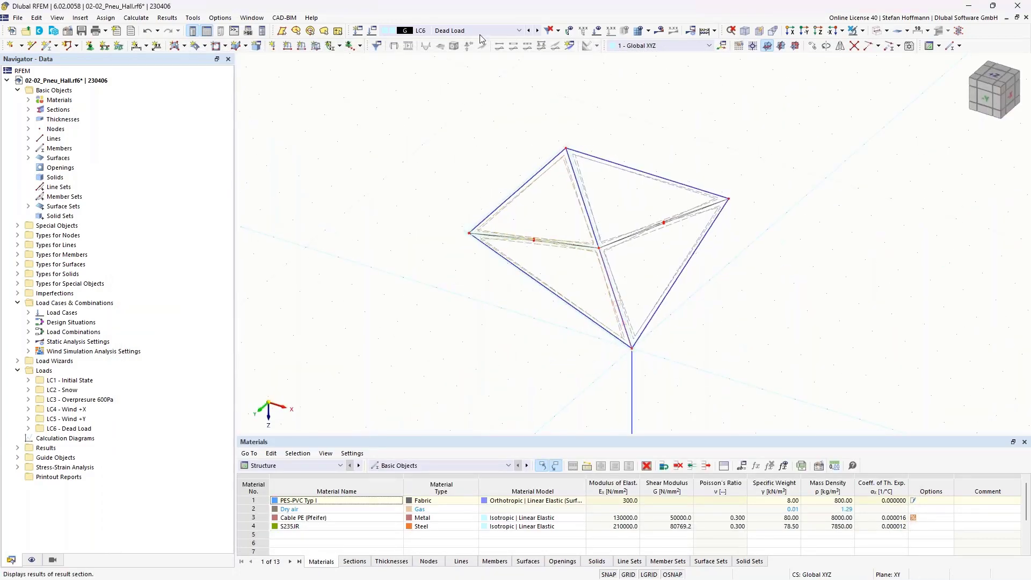
pyautogui.rightClick(68, 180)
pyautogui.click(93, 193)
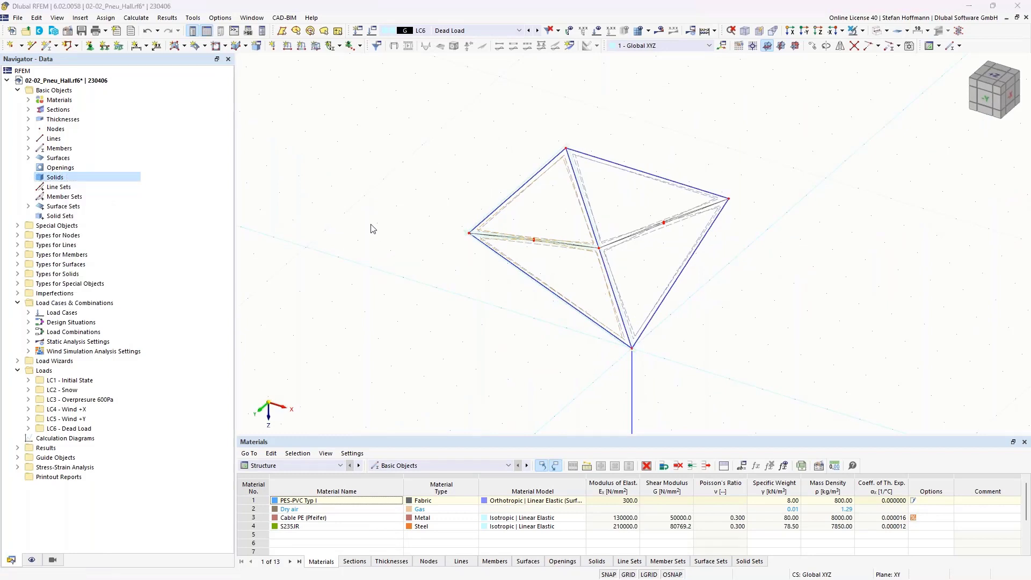
pyautogui.click(279, 149)
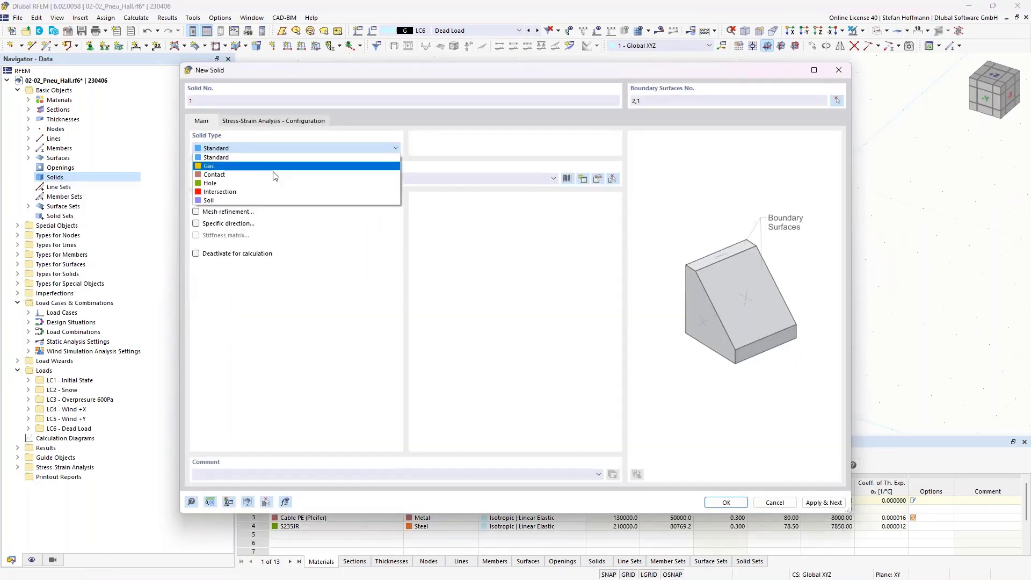
pyautogui.click(236, 166)
pyautogui.click(199, 181)
pyautogui.click(214, 193)
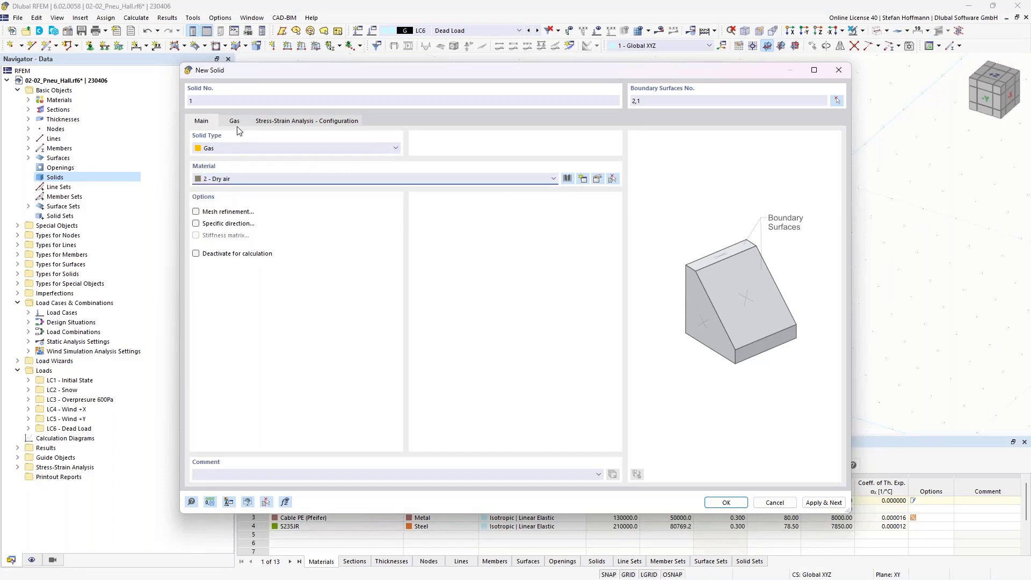
pyautogui.click(254, 122)
pyautogui.click(234, 121)
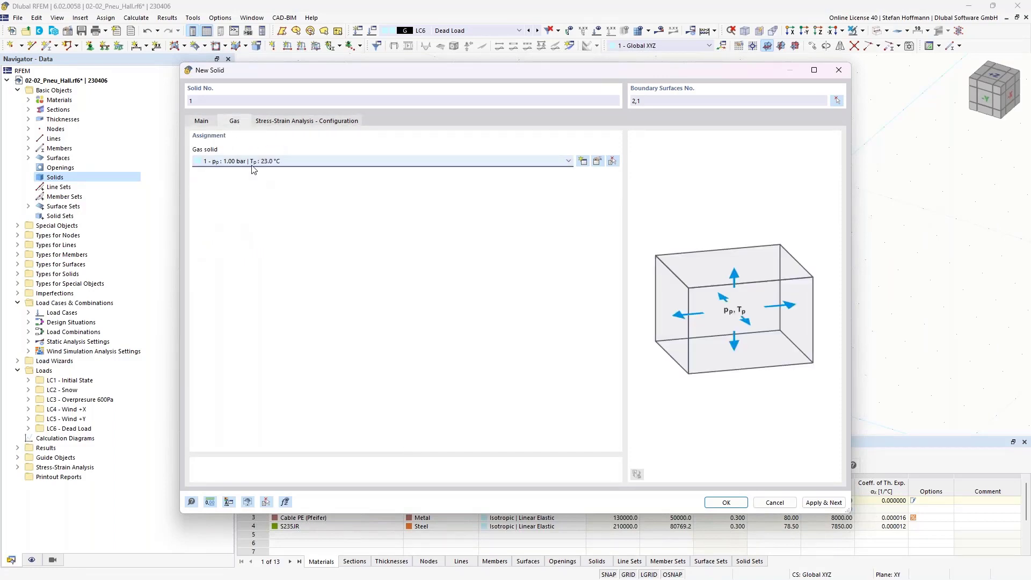
# Assign surfaces 1, 2, 5 and 6 as the gas solid's boundary surfaces and create the solid.
pyautogui.click(837, 101)
pyautogui.moveTo(553, 213); pyautogui.dragTo(522, 251)
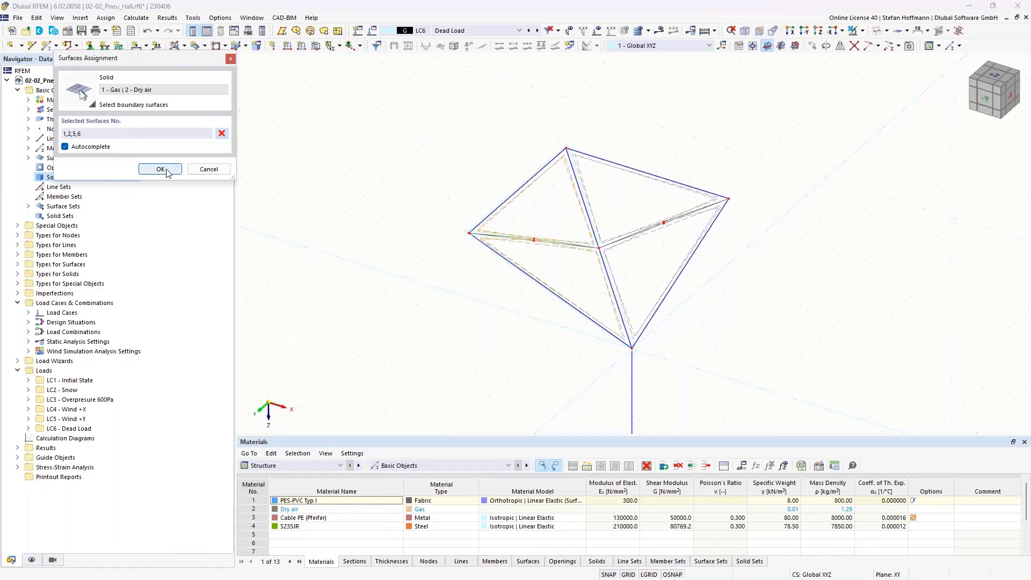
pyautogui.click(160, 169)
pyautogui.click(726, 503)
# Create a second Dry air gas solid, 1.00 bar and 23.0 °C, bounded by surfaces 3, 4, 7 and 8 across the diagonal beam.
pyautogui.keyDown('ctrl'); pyautogui.moveTo(611, 263); pyautogui.dragTo(581, 270, button='middle'); pyautogui.keyUp('ctrl')
pyautogui.rightClick(55, 176)
pyautogui.click(89, 186)
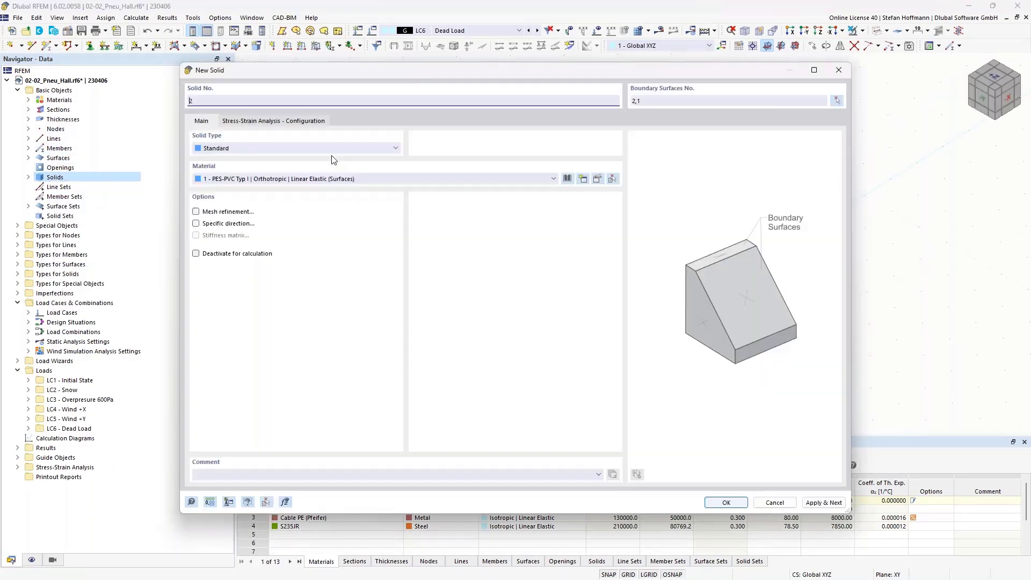
pyautogui.click(301, 147)
pyautogui.click(226, 167)
pyautogui.click(228, 178)
pyautogui.click(227, 196)
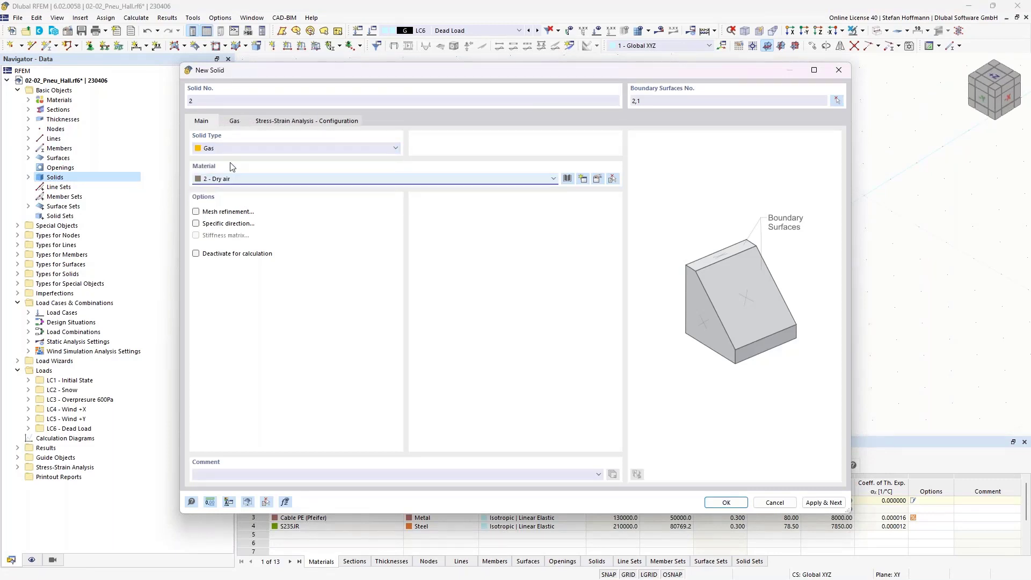
pyautogui.click(240, 123)
pyautogui.click(837, 100)
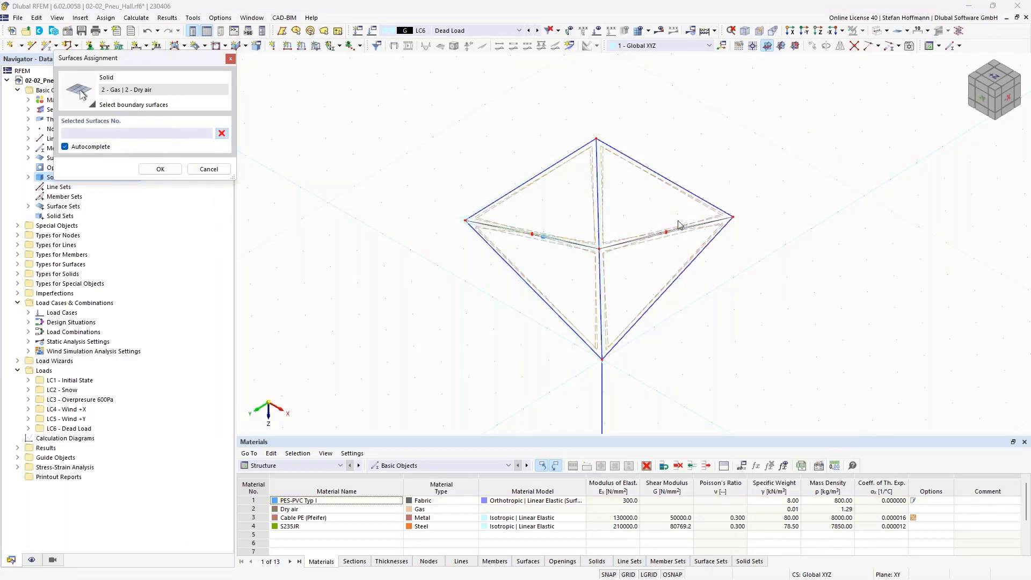
pyautogui.click(160, 169)
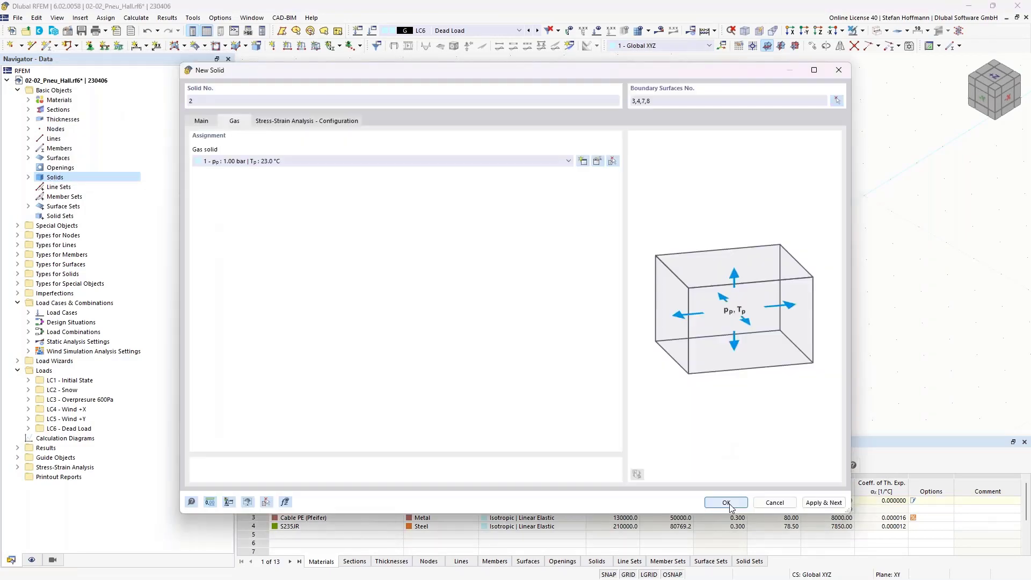
pyautogui.click(729, 507)
pyautogui.keyDown('ctrl'); pyautogui.moveTo(658, 258); pyautogui.dragTo(609, 257, button='middle'); pyautogui.keyUp('ctrl')
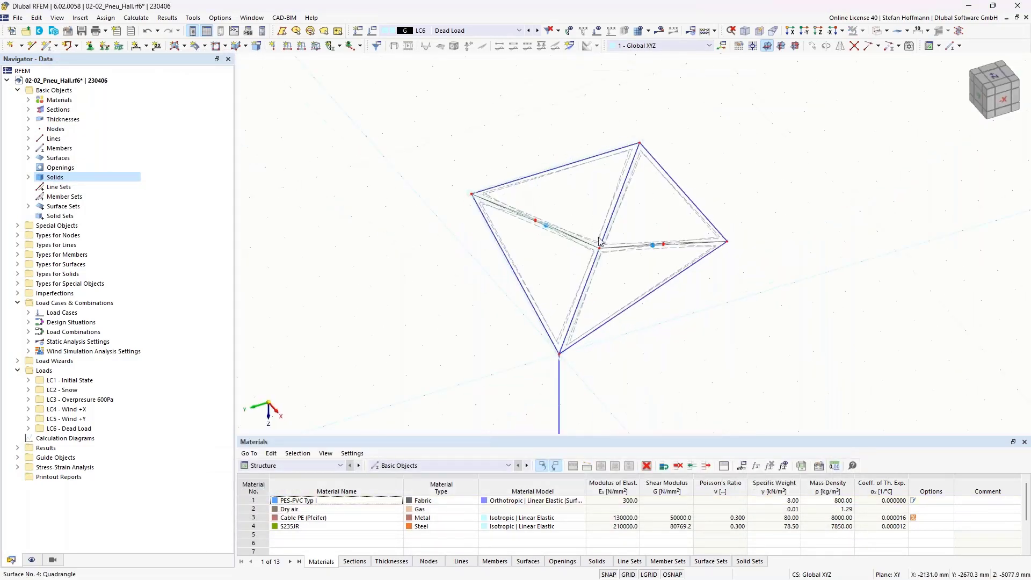
# Review the model's base data, checking the activated add-ons and the standards for load combinations and load wizards.
pyautogui.rightClick(89, 80)
pyautogui.click(119, 87)
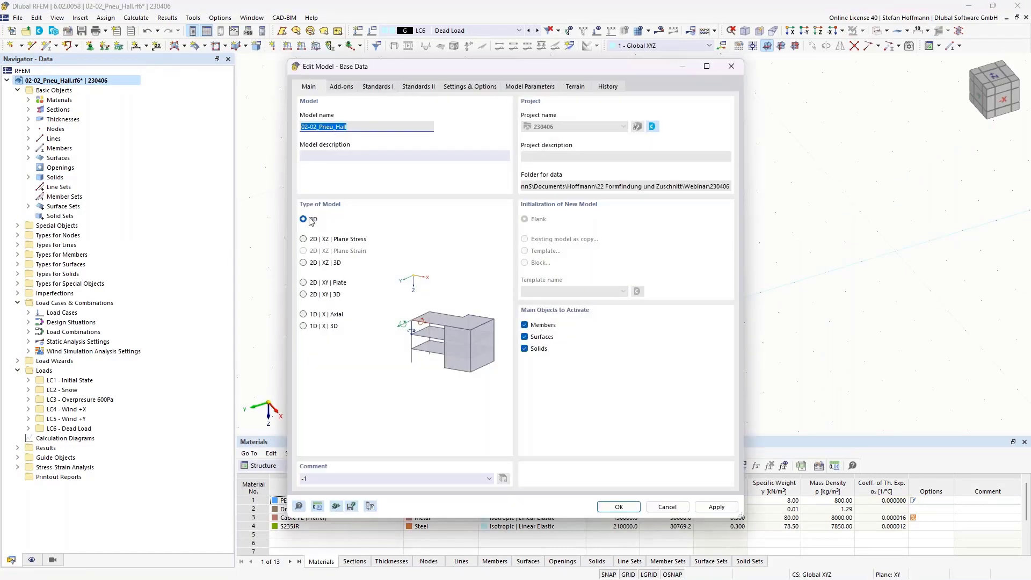
pyautogui.click(352, 88)
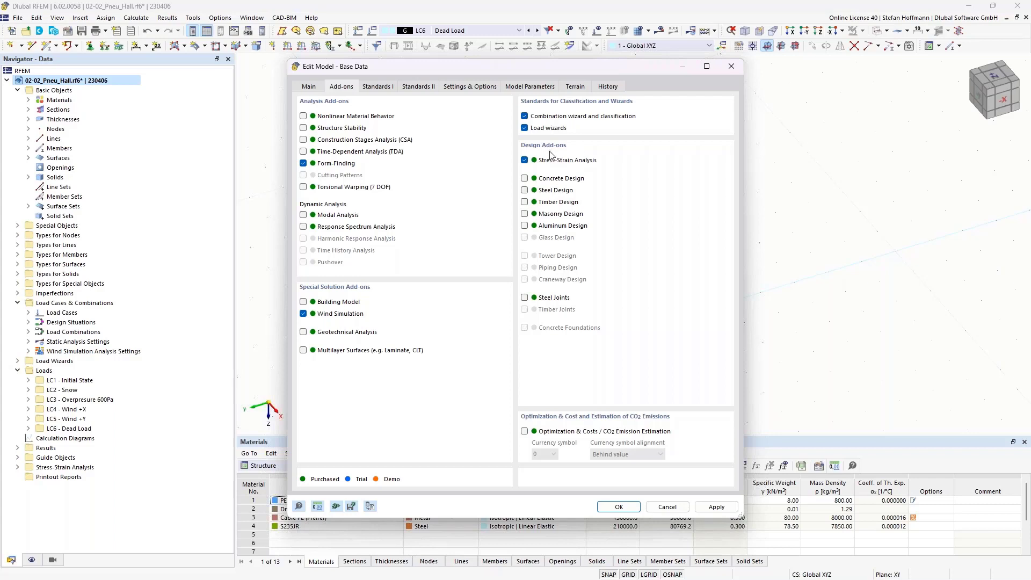
pyautogui.click(371, 88)
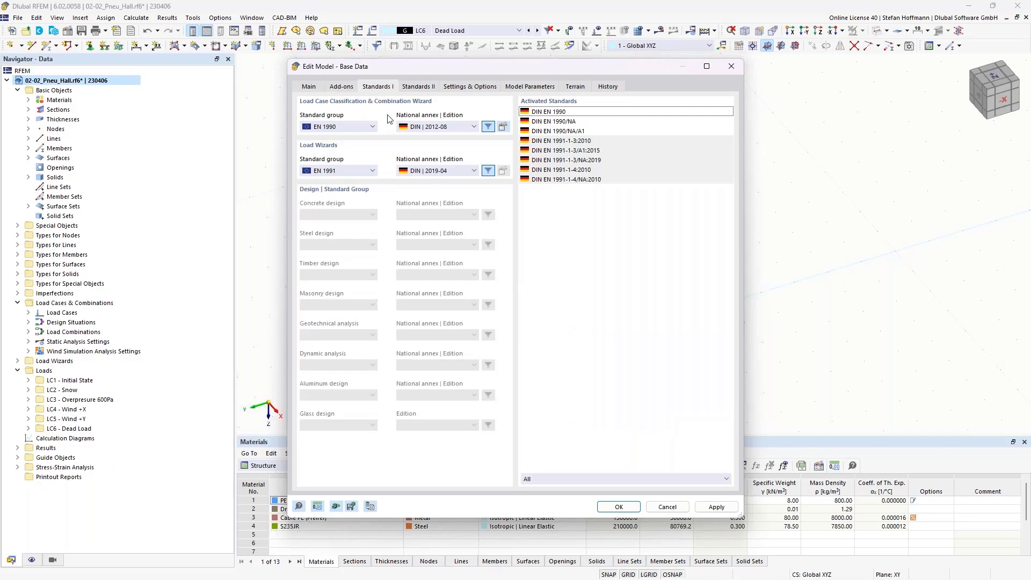
pyautogui.click(618, 506)
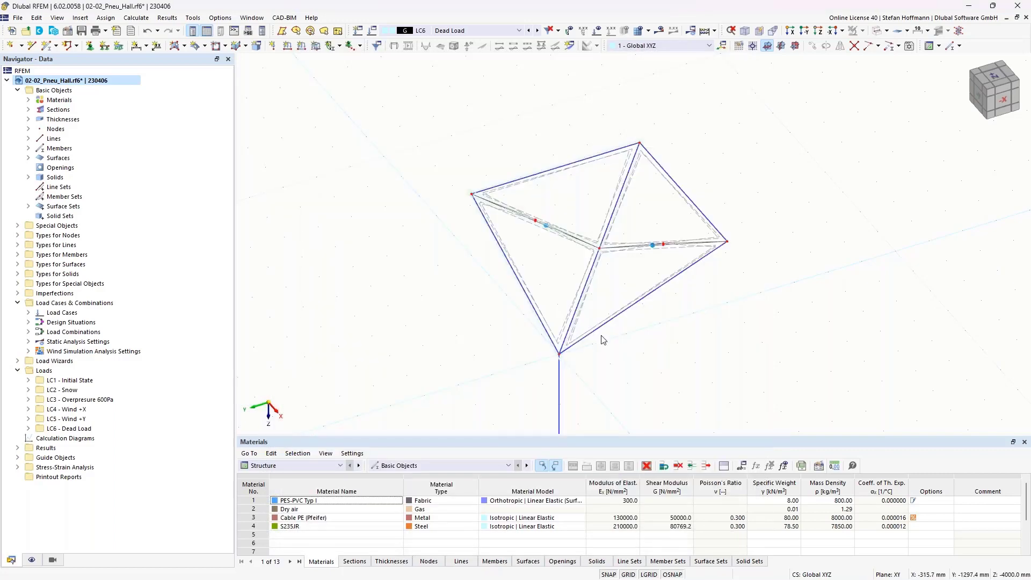
# Make LC1 - Initial State the current load case and review its load case settings.
pyautogui.keyDown('ctrl'); pyautogui.moveTo(607, 344); pyautogui.dragTo(539, 209, button='middle'); pyautogui.keyUp('ctrl')
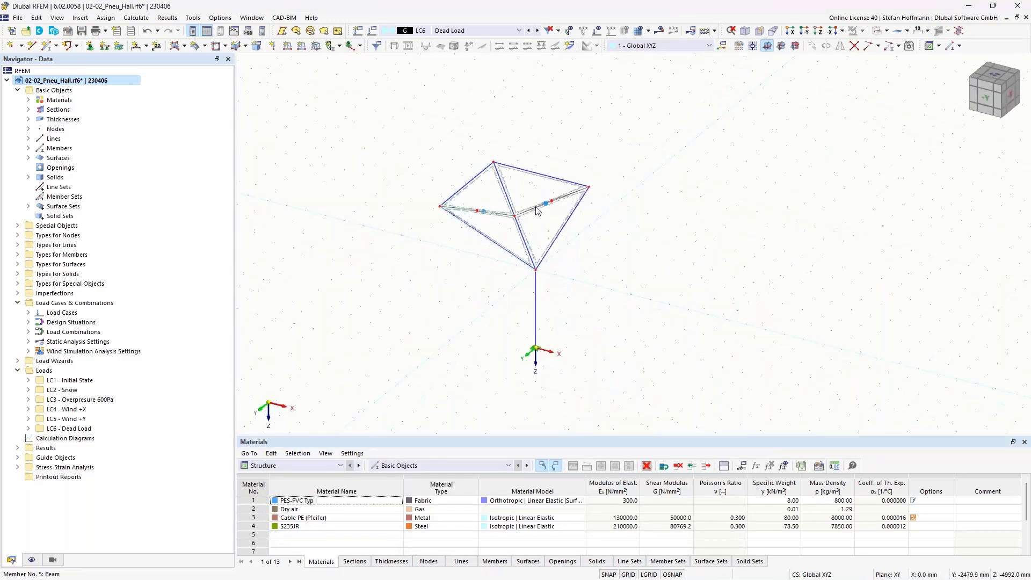
pyautogui.scroll(4, 529, 197)
pyautogui.click(463, 29)
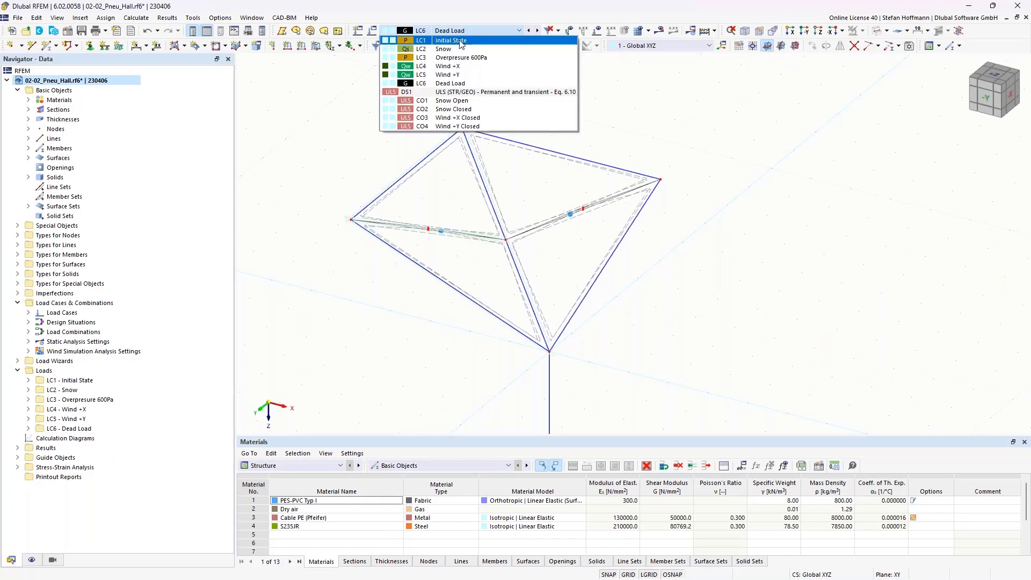
pyautogui.click(400, 34)
pyautogui.click(373, 32)
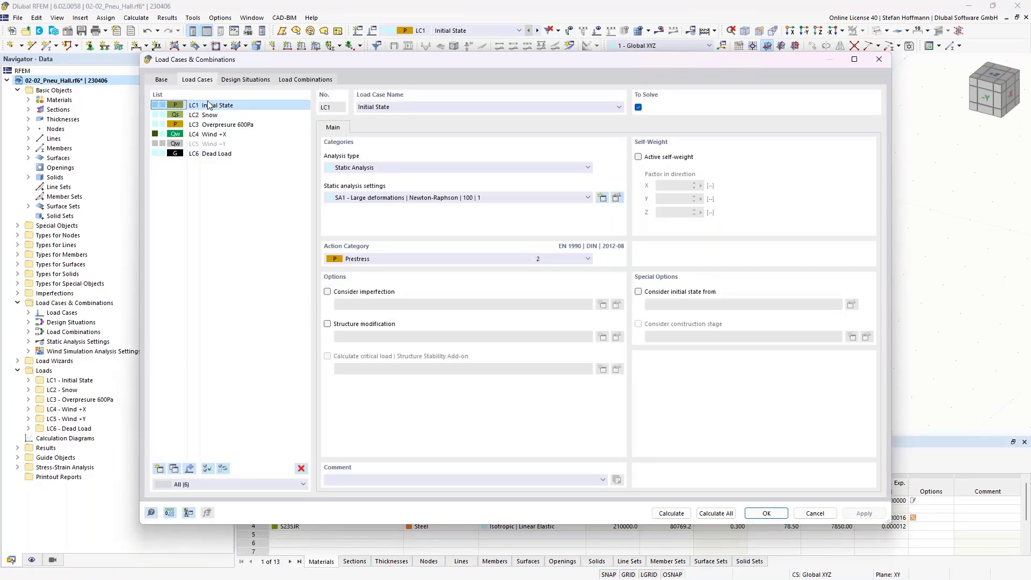
pyautogui.press('Escape')
# Create a Gas solid load in LC1 with 300 Pa resulting overpressure, assigned to solids 1 and 2.
pyautogui.keyDown('ctrl'); pyautogui.moveTo(531, 216); pyautogui.dragTo(505, 225, button='middle'); pyautogui.keyUp('ctrl')
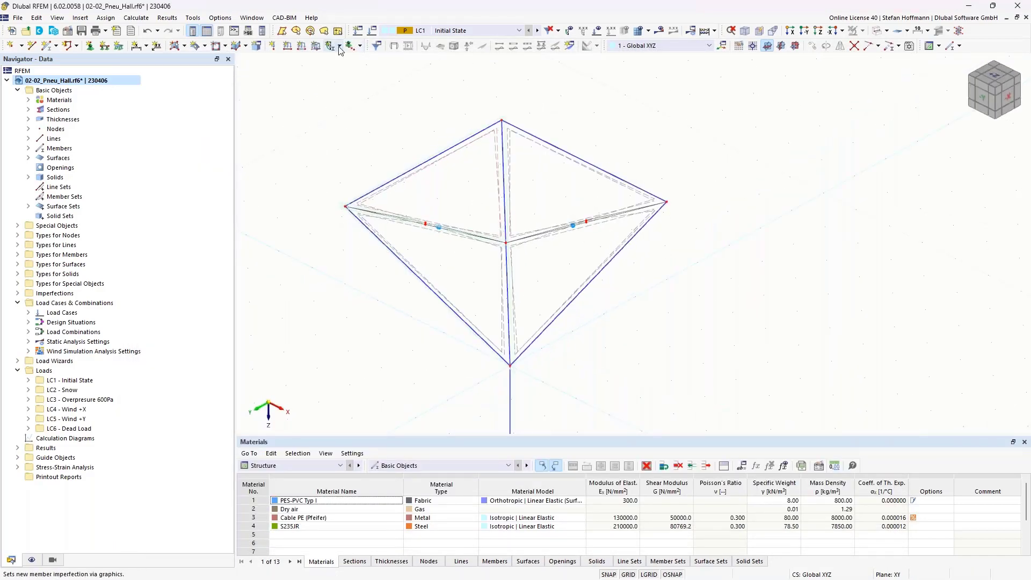
pyautogui.click(360, 47)
pyautogui.click(372, 71)
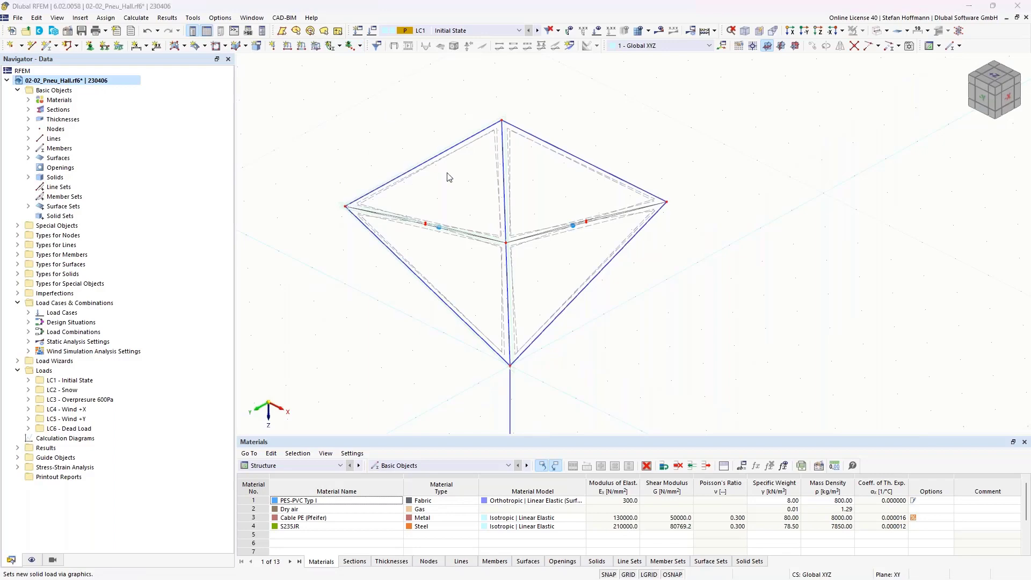
pyautogui.click(288, 193)
pyautogui.click(278, 248)
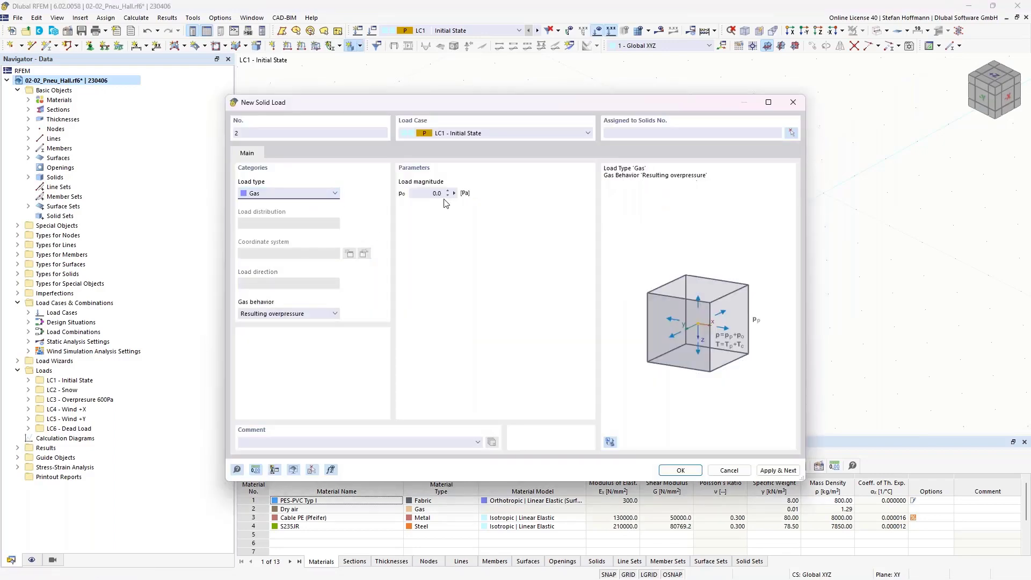
pyautogui.click(443, 191)
pyautogui.click(758, 134)
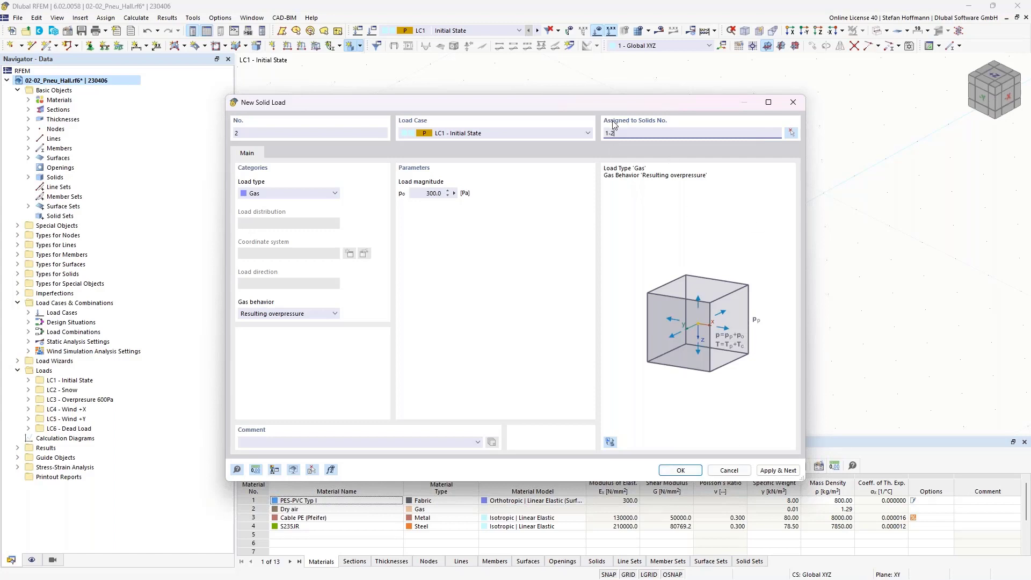
pyautogui.click(697, 469)
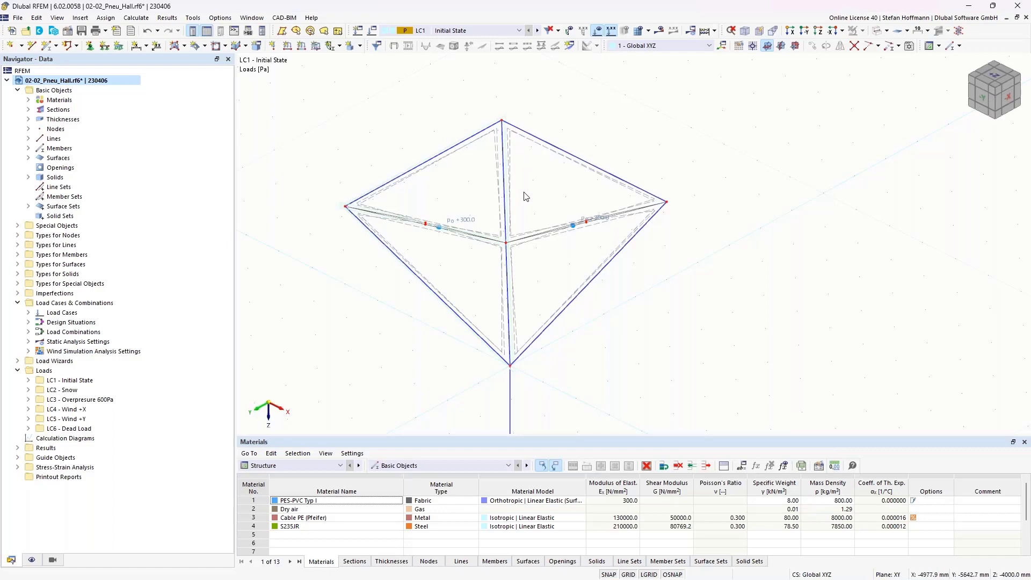
# Create a continuous surface set from upper-layer surfaces 3 and 4 with the comment "top".
pyautogui.scroll(4, 525, 196)
pyautogui.keyDown('ctrl'); pyautogui.moveTo(525, 194); pyautogui.dragTo(499, 207, button='middle'); pyautogui.keyUp('ctrl')
pyautogui.scroll(5, 578, 309)
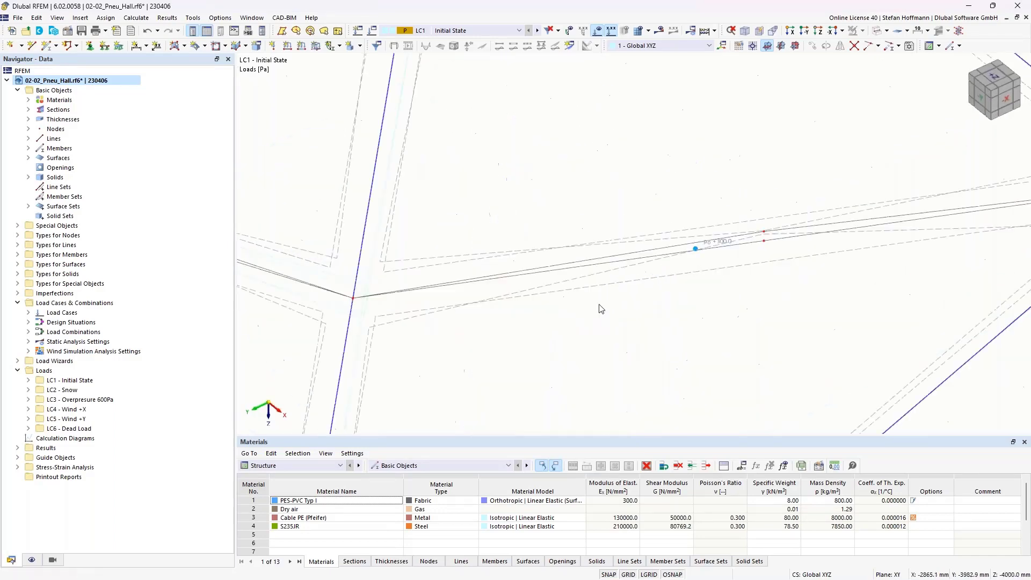
pyautogui.moveTo(699, 255); pyautogui.dragTo(656, 230, button='middle')
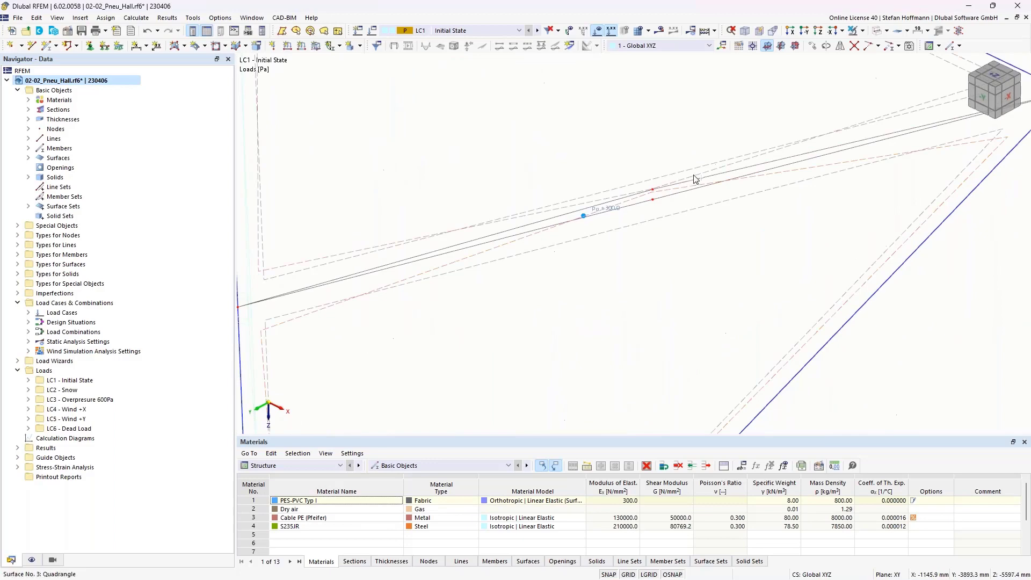
pyautogui.scroll(-2, 913, 172)
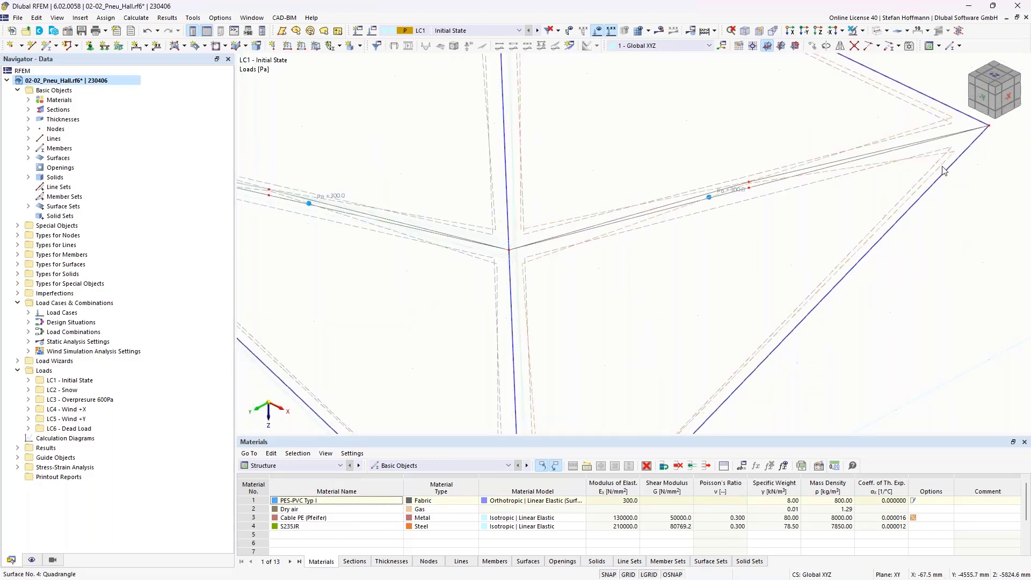
pyautogui.rightClick(944, 170)
pyautogui.click(859, 278)
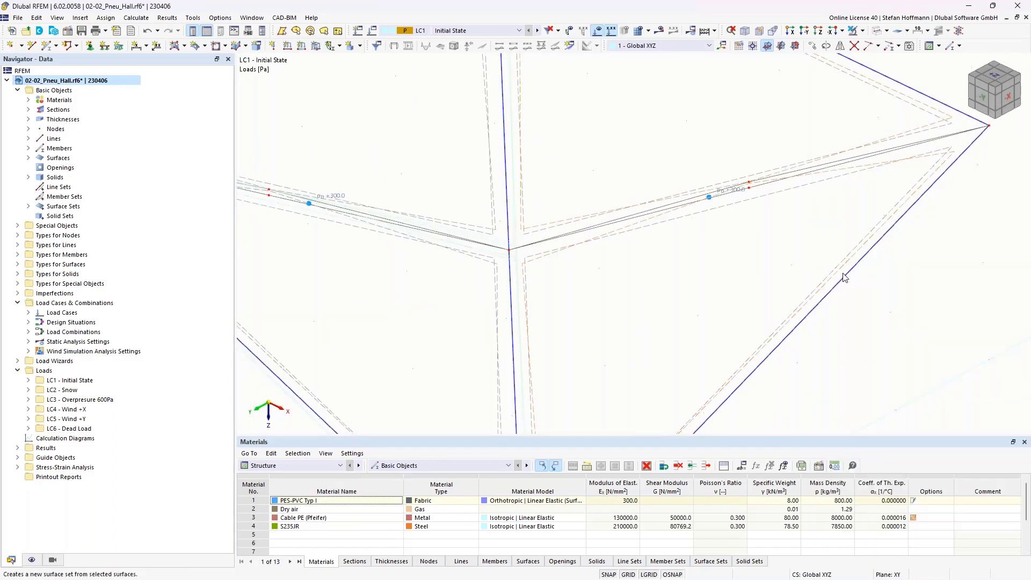
pyautogui.click(290, 489)
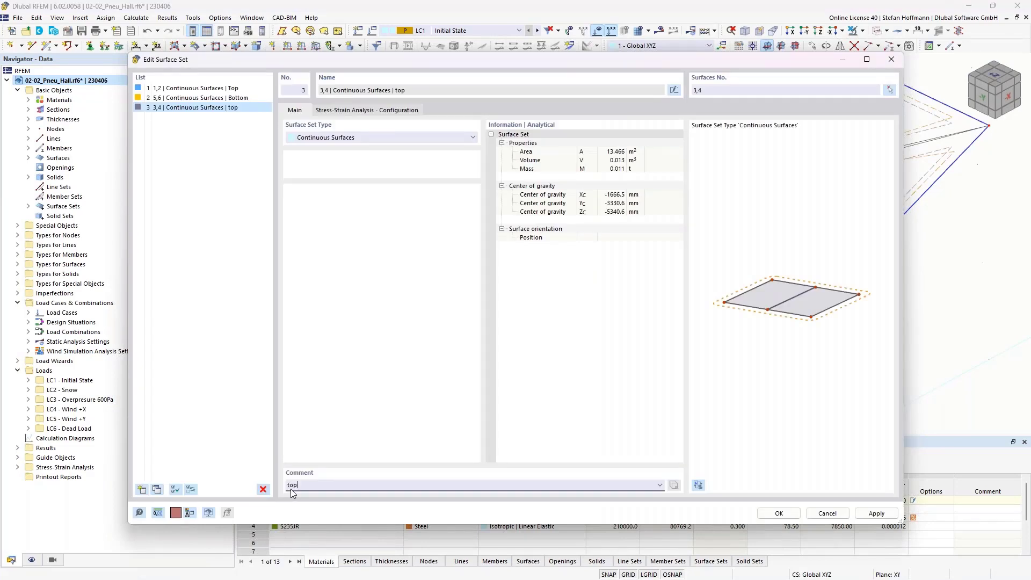
# Create a continuous surface set from lower-layer surfaces 7 and 8 with the comment "bottom".
pyautogui.click(143, 489)
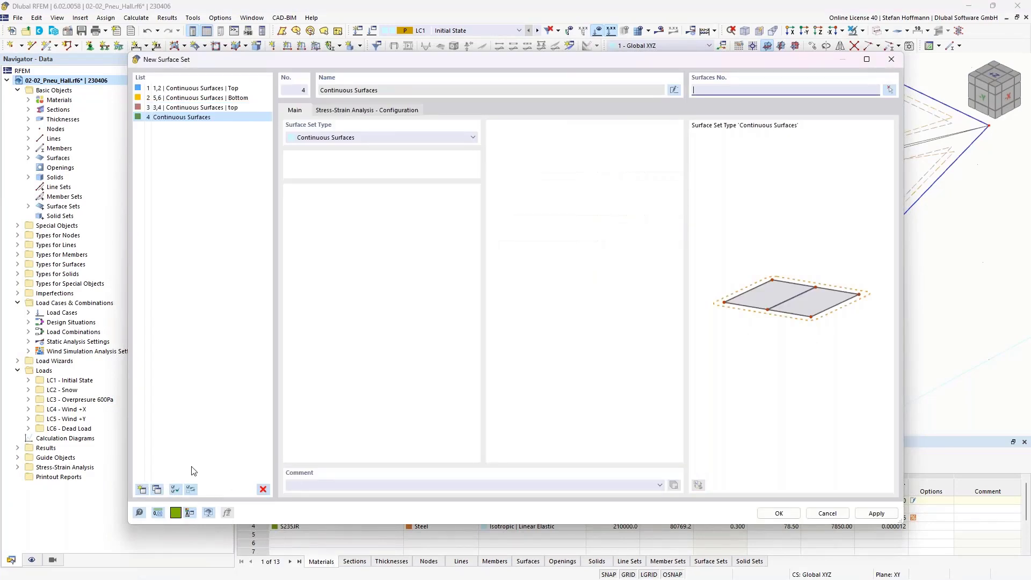
pyautogui.click(890, 90)
pyautogui.click(942, 127)
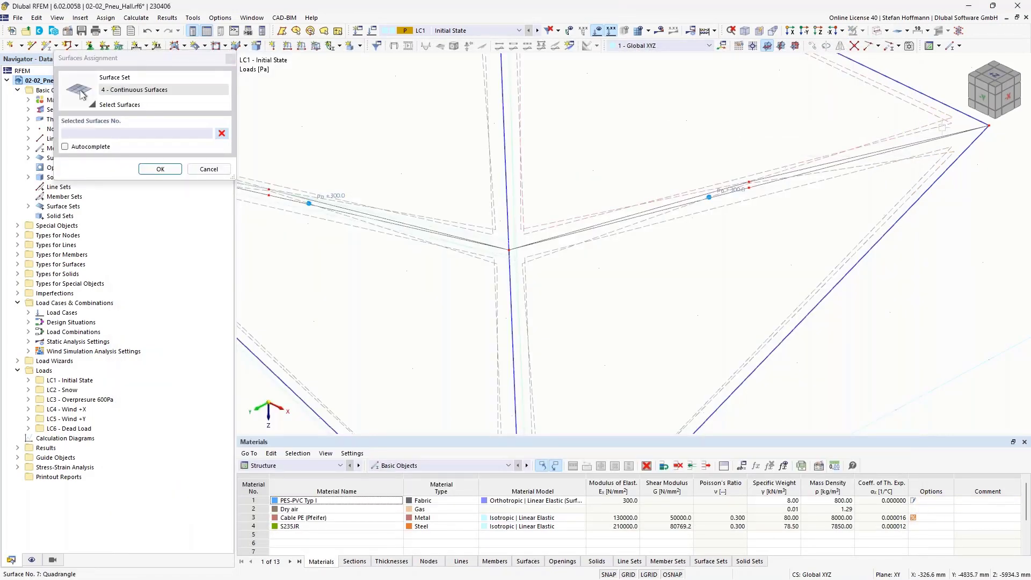
pyautogui.click(907, 157)
pyautogui.click(160, 169)
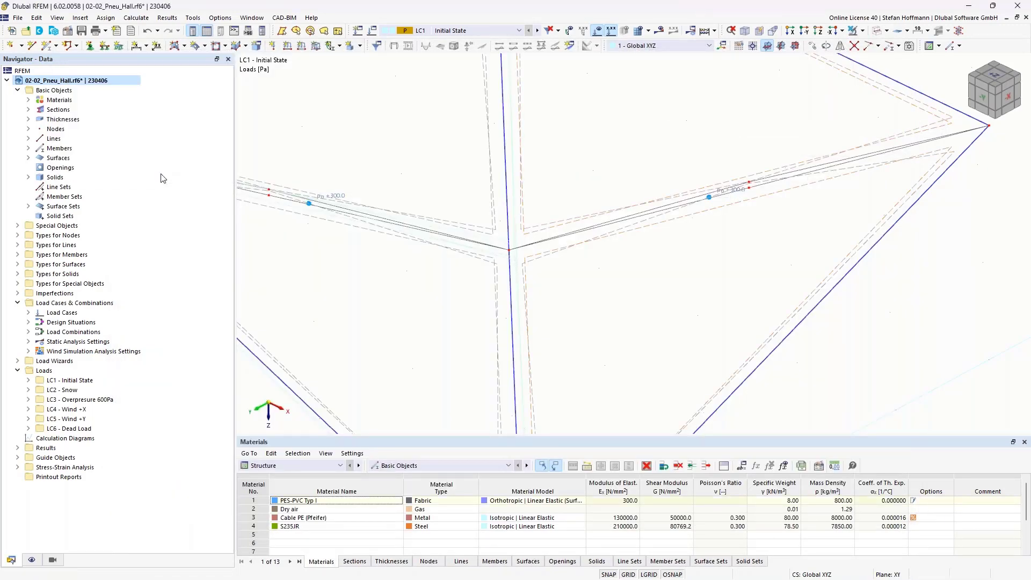
pyautogui.click(787, 513)
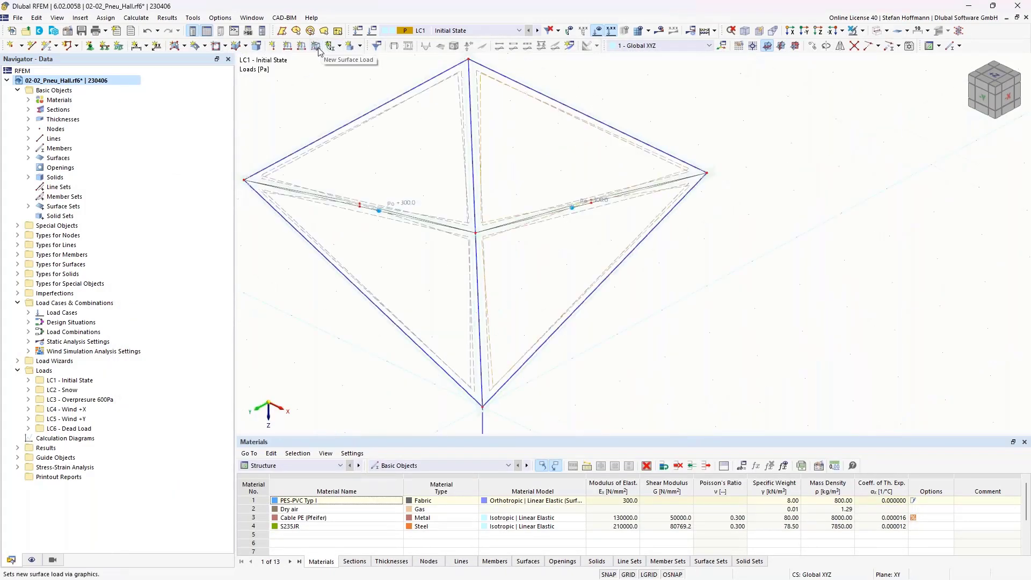
pyautogui.click(29, 206)
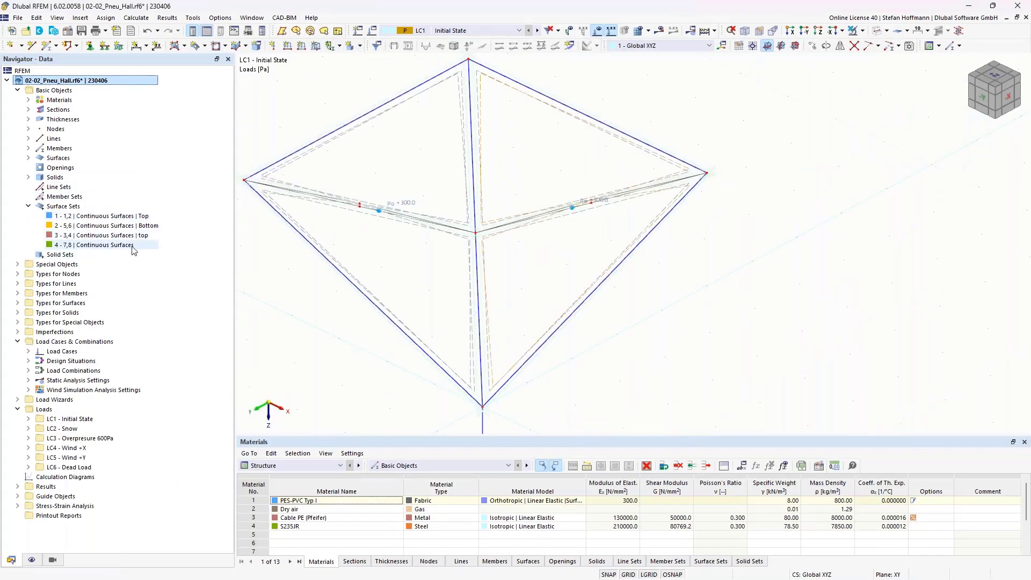
pyautogui.doubleClick(99, 245)
pyautogui.write('bottom')
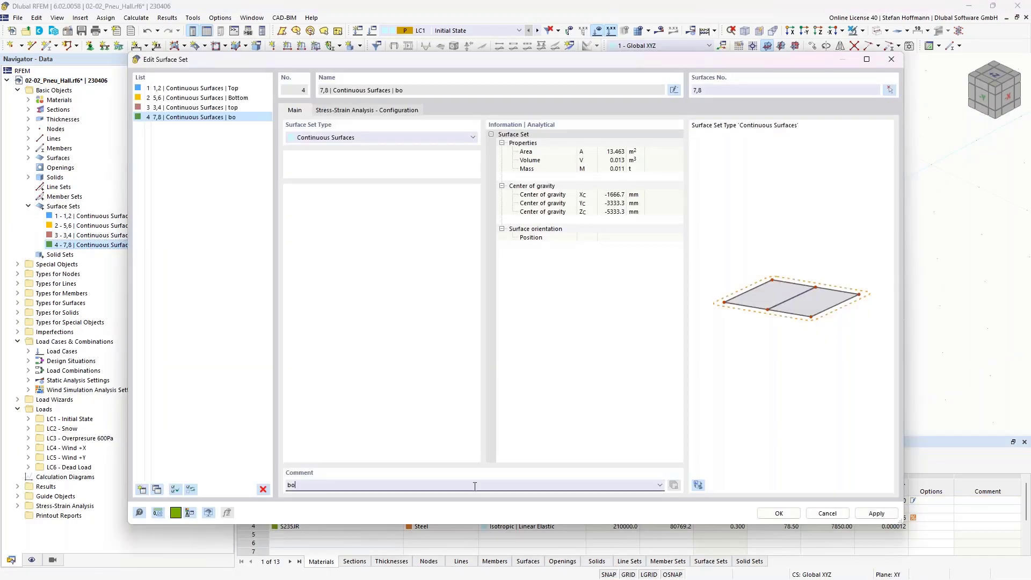
pyautogui.click(779, 513)
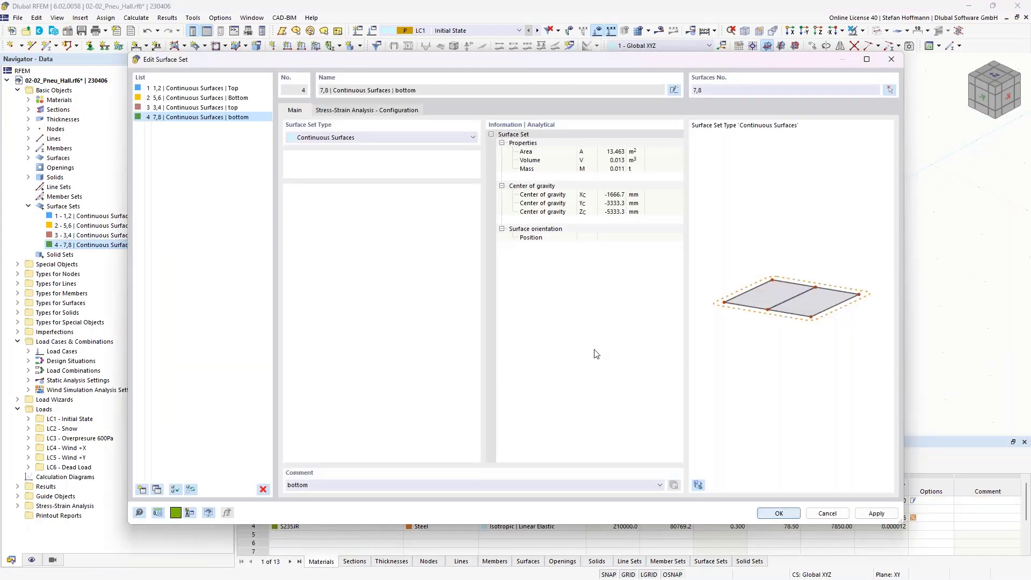
# Add a uniform Form-Finding surface set load in LC1 with forces of 4 kN/m along x and y, assigned to top surface sets 1 and 3.
pyautogui.click(361, 47)
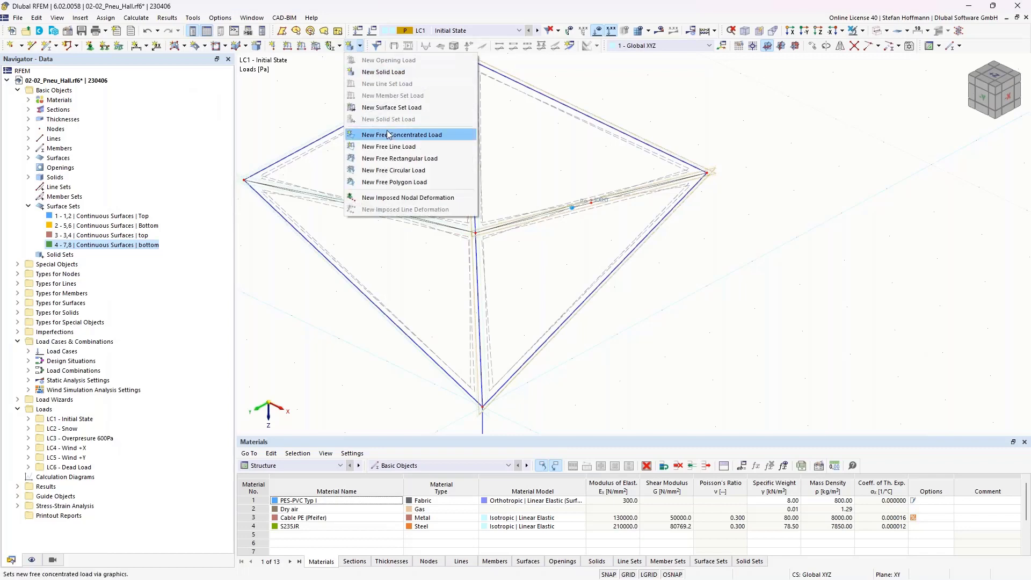
pyautogui.click(397, 109)
pyautogui.click(293, 182)
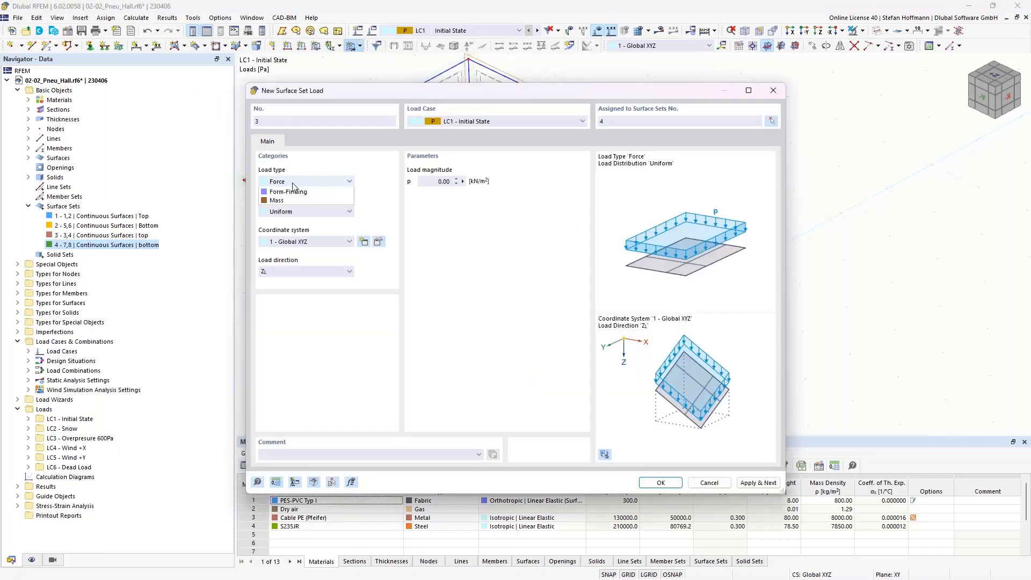
pyautogui.click(302, 233)
pyautogui.click(441, 241)
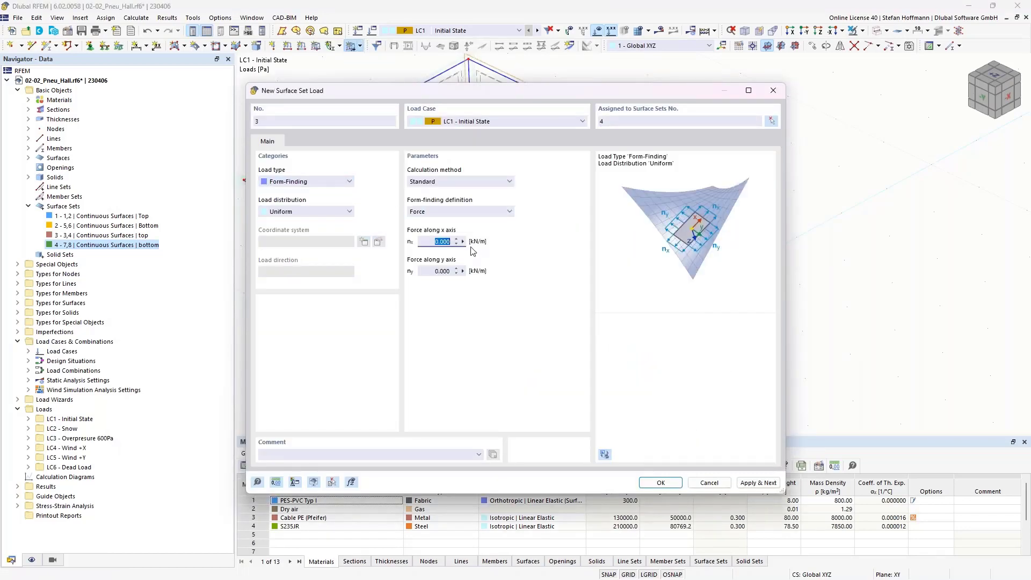
pyautogui.write('4')
pyautogui.press('Tab')
pyautogui.write('4')
pyautogui.click(612, 123)
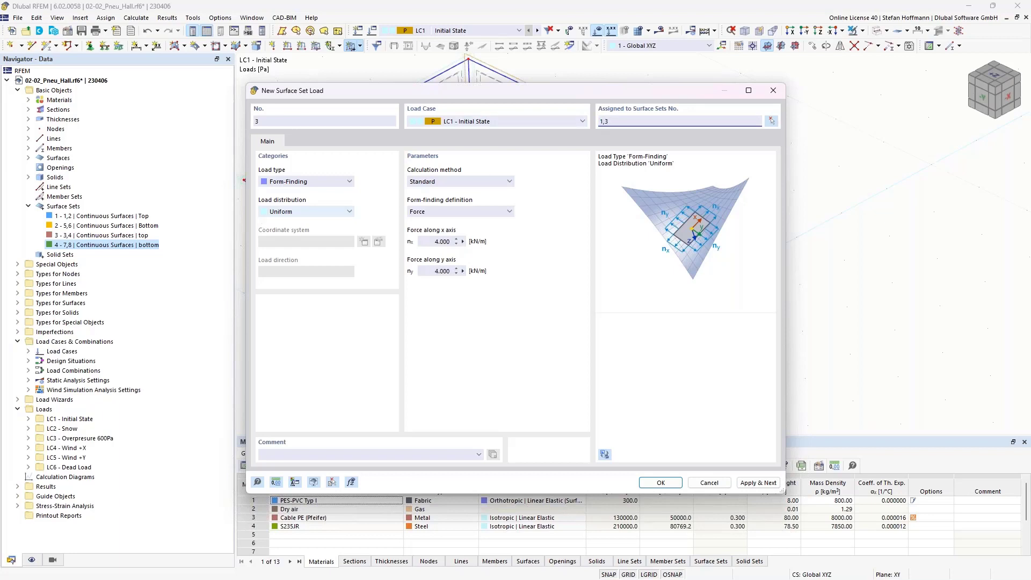
pyautogui.click(664, 481)
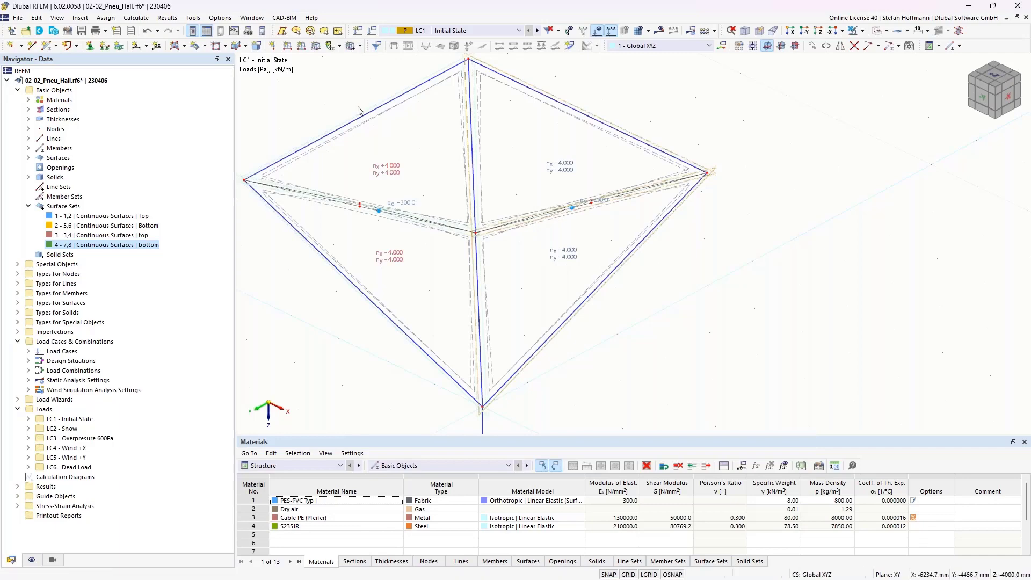
# Add a uniform Form-Finding load of 2 kN/m along x and y to both bottom surface sets in LC1.
pyautogui.click(350, 46)
pyautogui.click(343, 183)
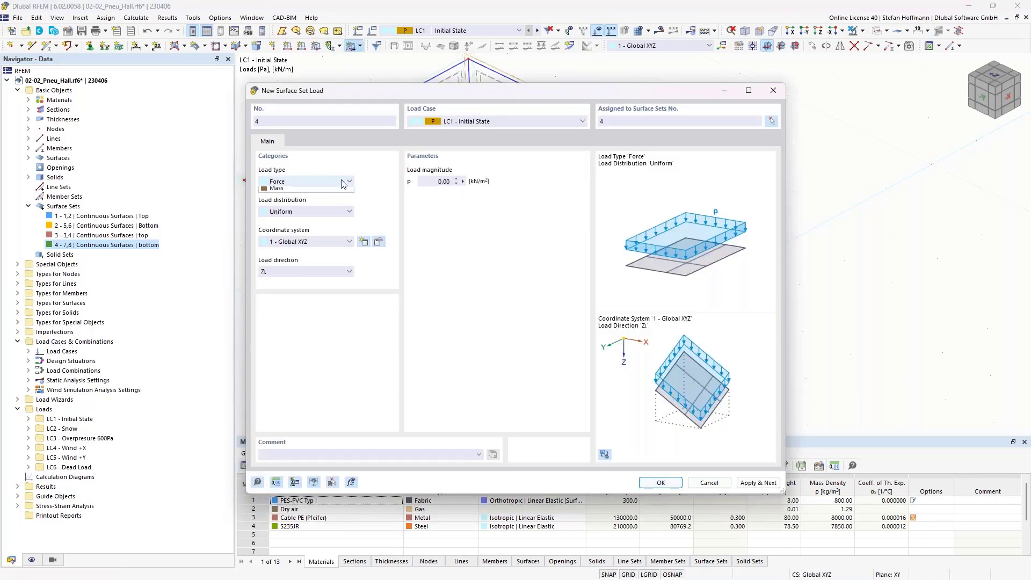
pyautogui.click(304, 235)
pyautogui.doubleClick(442, 241)
pyautogui.write('2')
pyautogui.press('Tab')
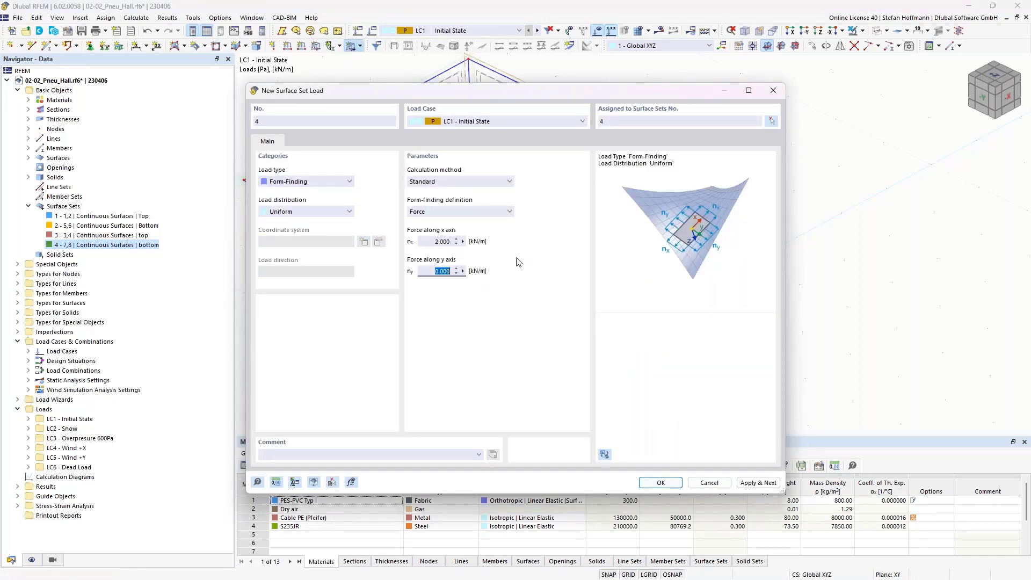
pyautogui.write('2')
pyautogui.press('Tab')
pyautogui.click(669, 485)
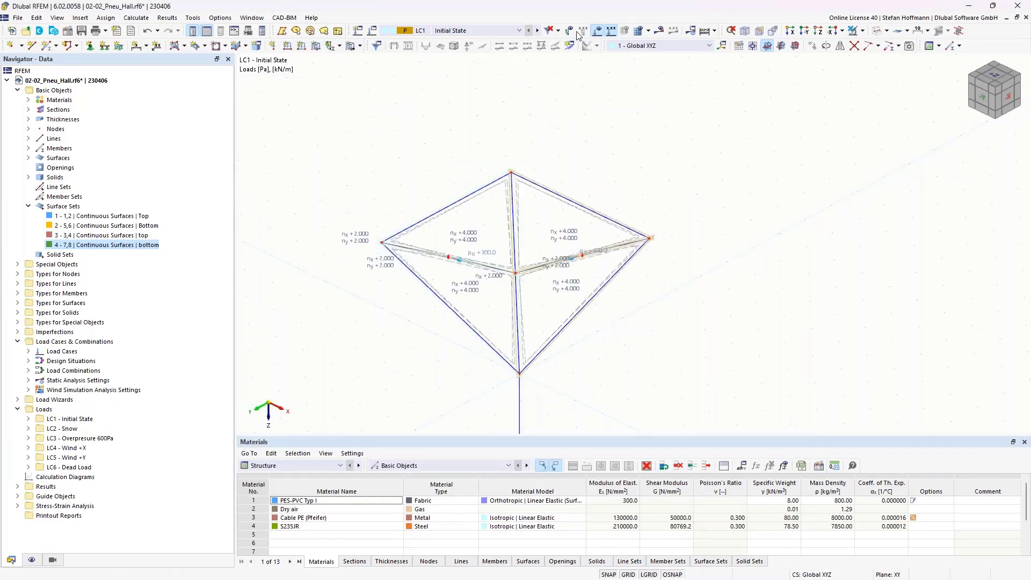
# Add a uniform surface set load of 0.5 kN/m² in projected Z direction to the top surface sets in LC2 Snow.
pyautogui.click(537, 30)
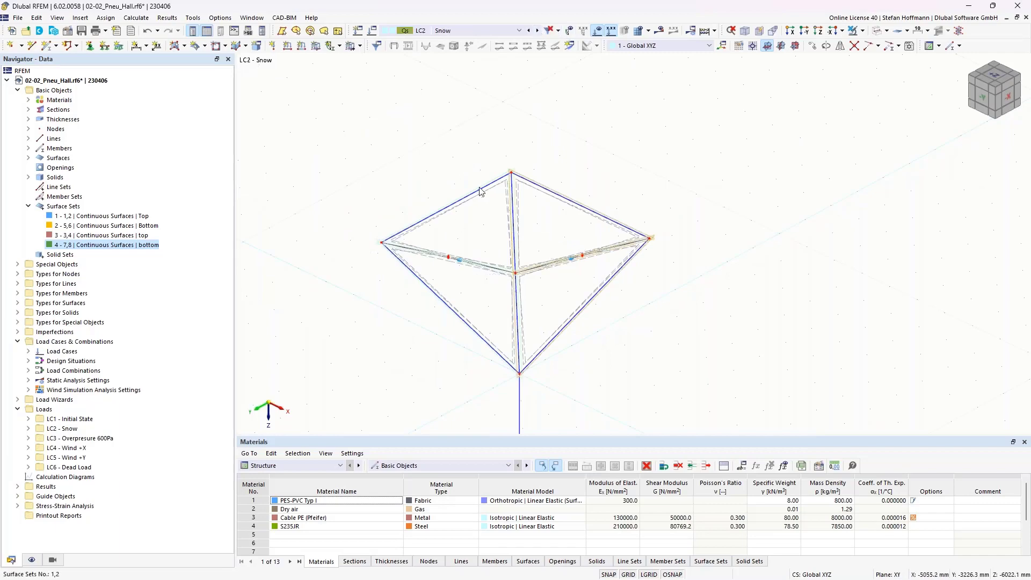
pyautogui.click(316, 45)
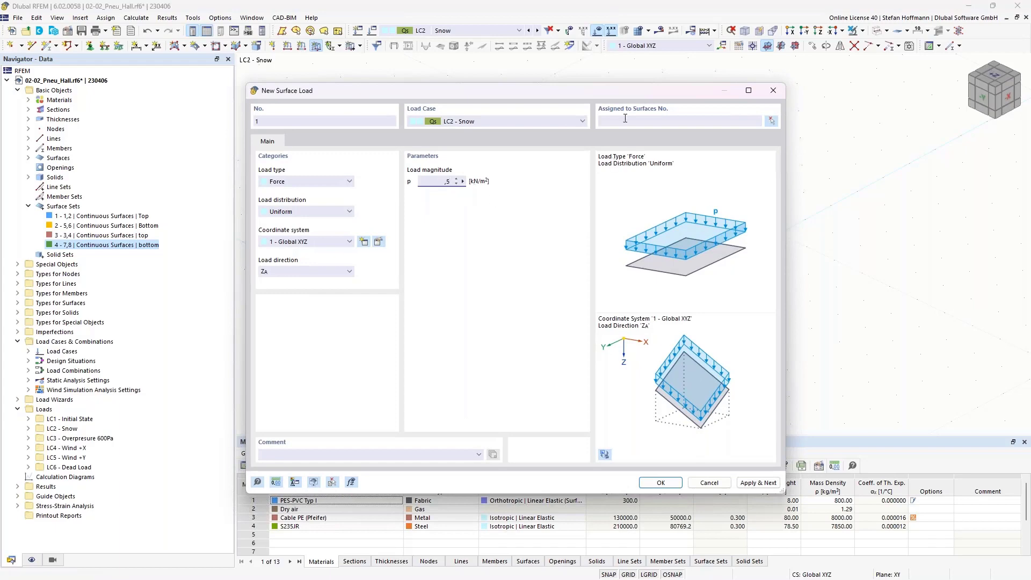
pyautogui.press('Escape')
pyautogui.click(358, 45)
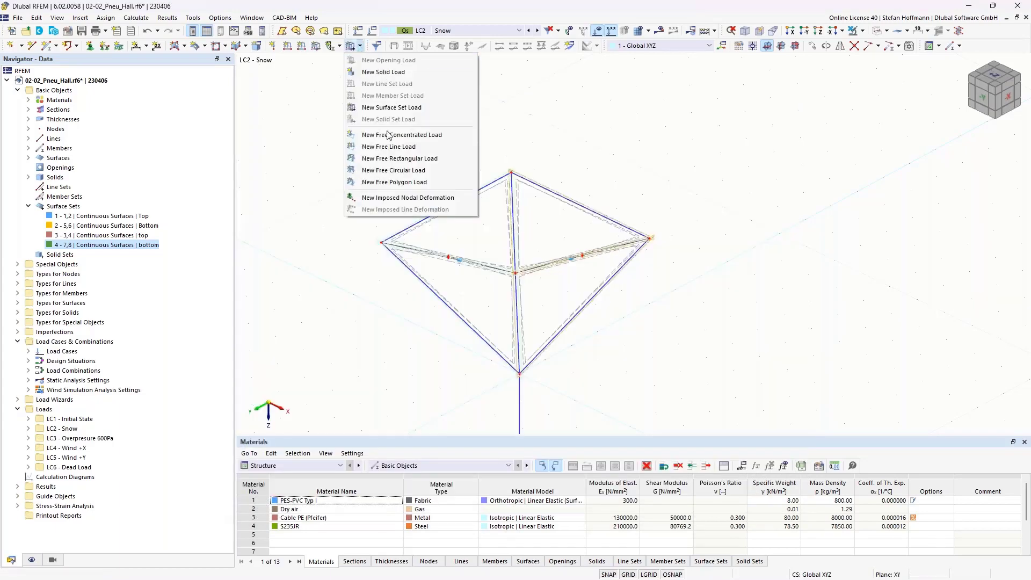
pyautogui.click(409, 119)
pyautogui.click(448, 179)
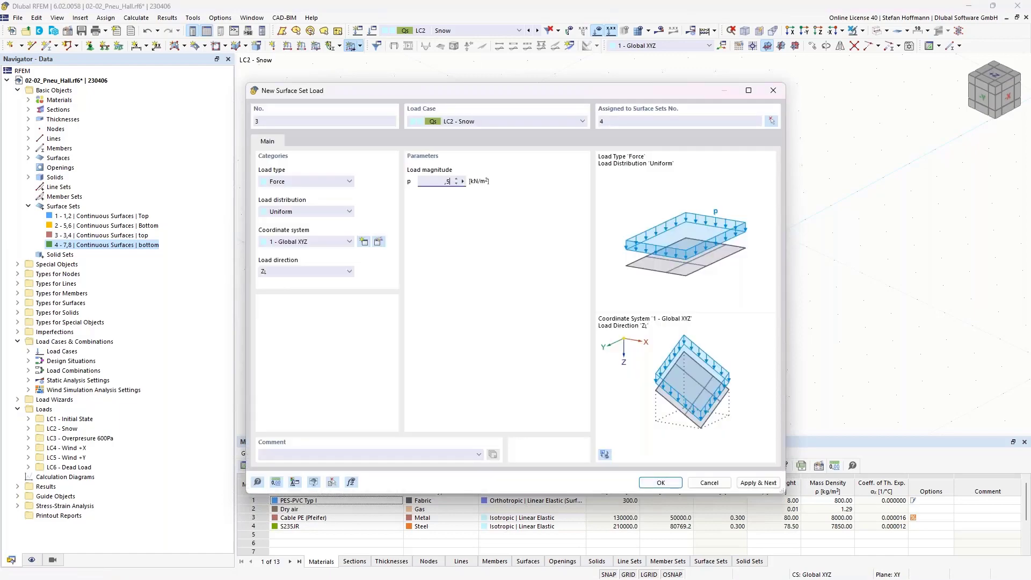
pyautogui.write(',5')
pyautogui.click(284, 271)
pyautogui.click(295, 328)
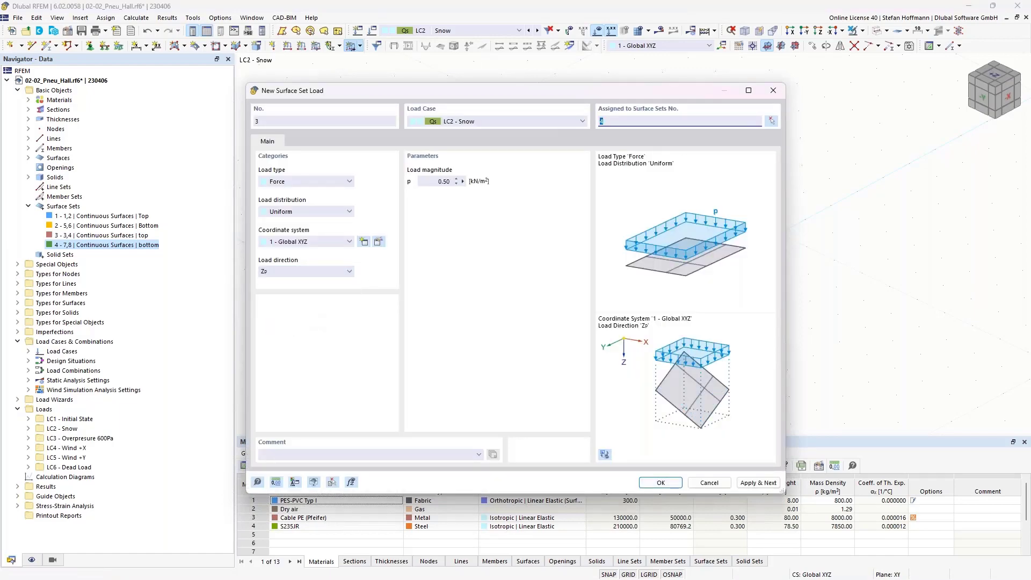
pyautogui.click(660, 483)
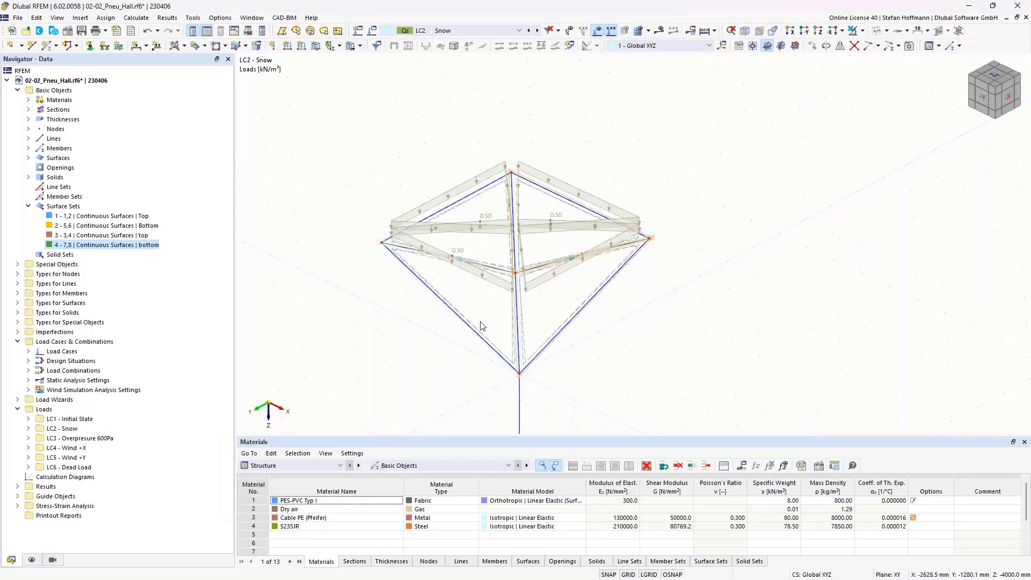
# Add a gas solid load with 600 Pa resulting overpressure to solids 1 and 2 in LC3.
pyautogui.click(441, 30)
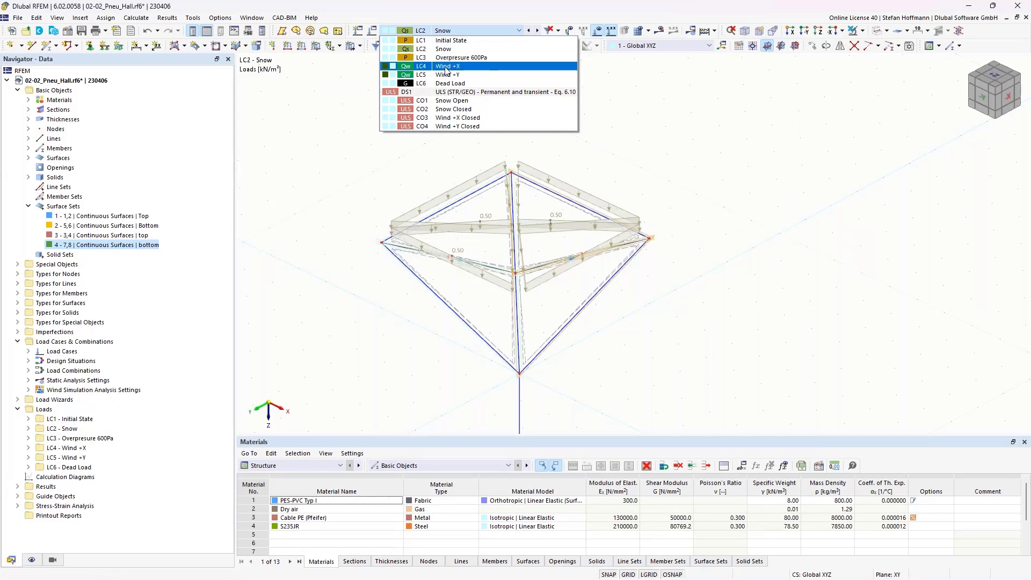
pyautogui.click(446, 58)
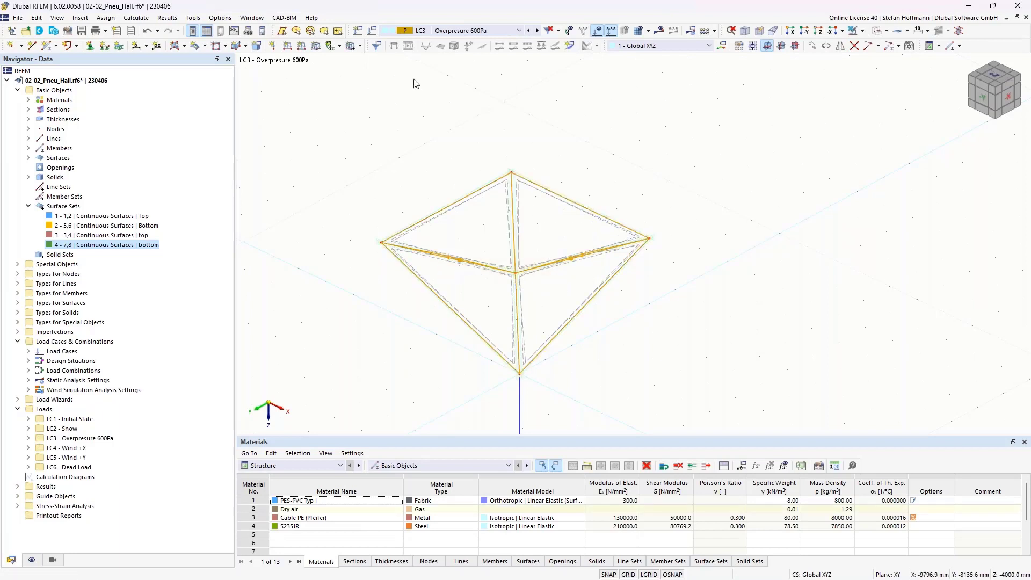
pyautogui.click(360, 46)
pyautogui.click(384, 72)
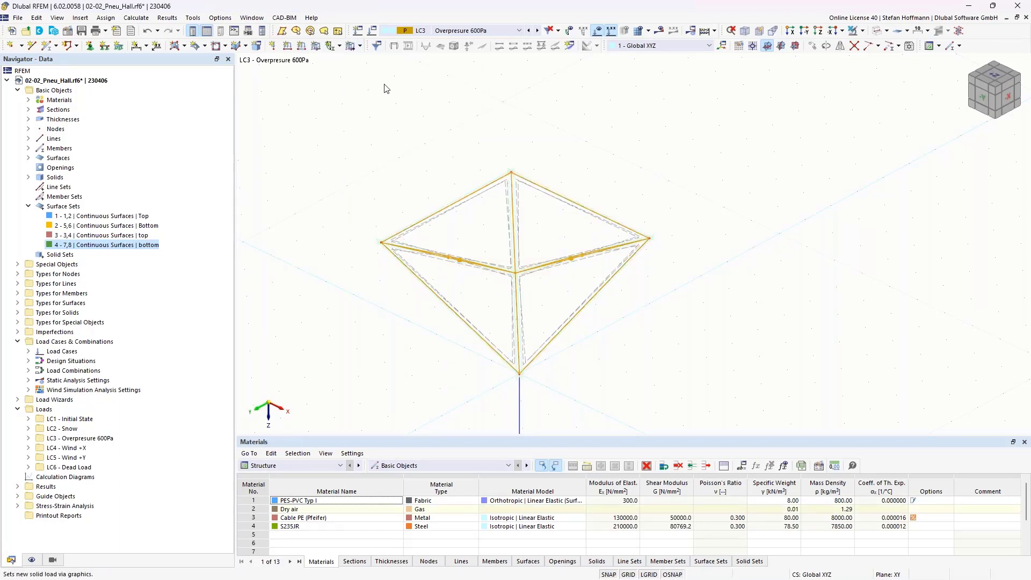
pyautogui.click(310, 194)
pyautogui.click(275, 242)
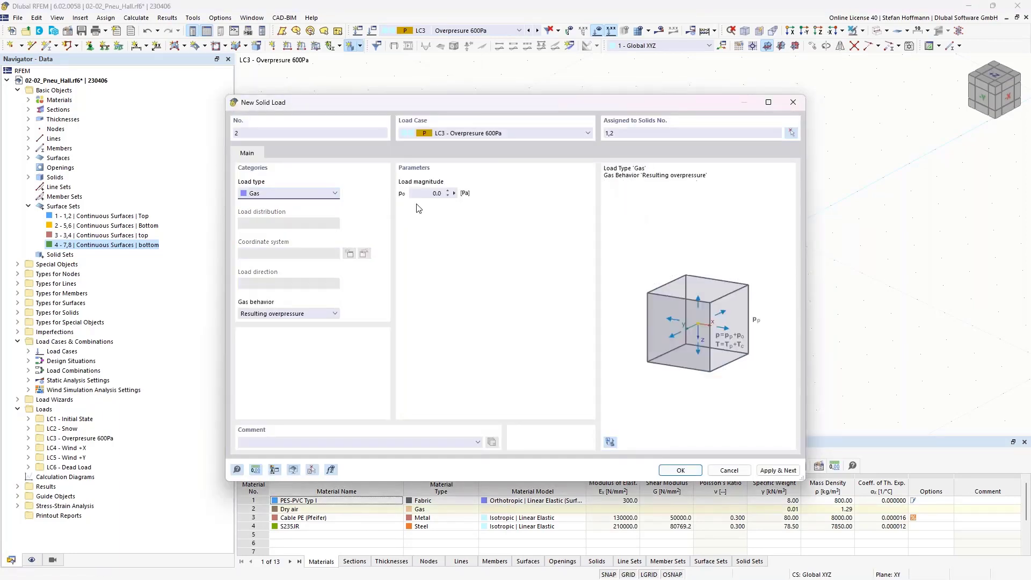
pyautogui.click(444, 197)
pyautogui.write('600')
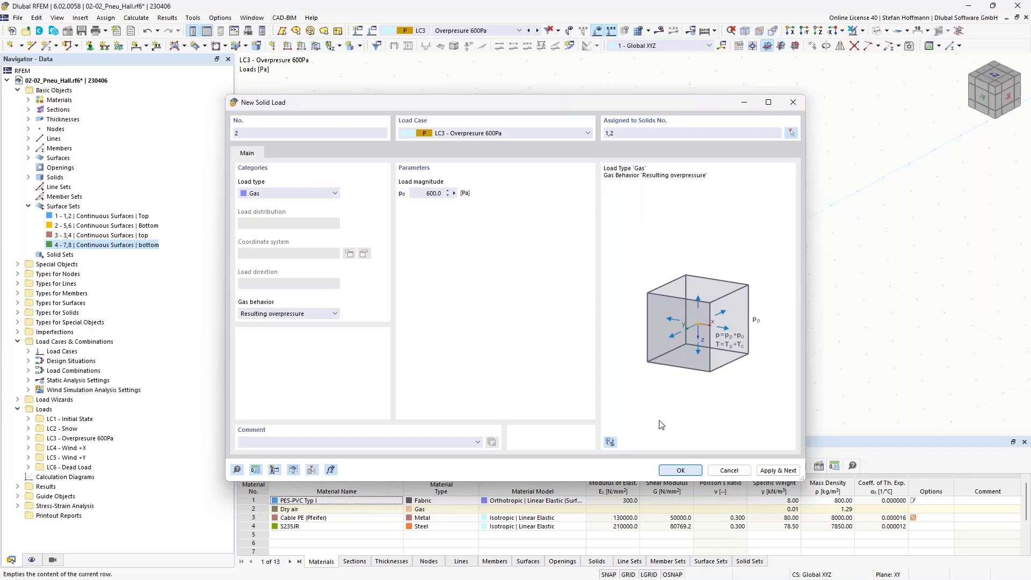
pyautogui.click(681, 470)
# Rotate-copy the roof cushions with their loading three times about the Z axis at the origin, completing the roof module around the column.
pyautogui.keyDown('ctrl'); pyautogui.moveTo(532, 222); pyautogui.dragTo(525, 238, button='middle'); pyautogui.keyUp('ctrl')
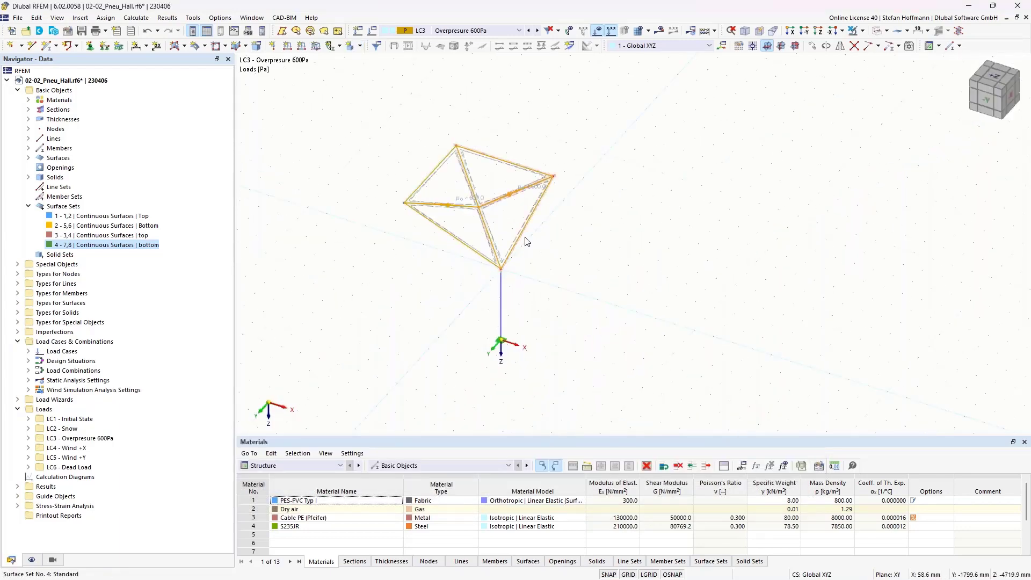
pyautogui.click(595, 263)
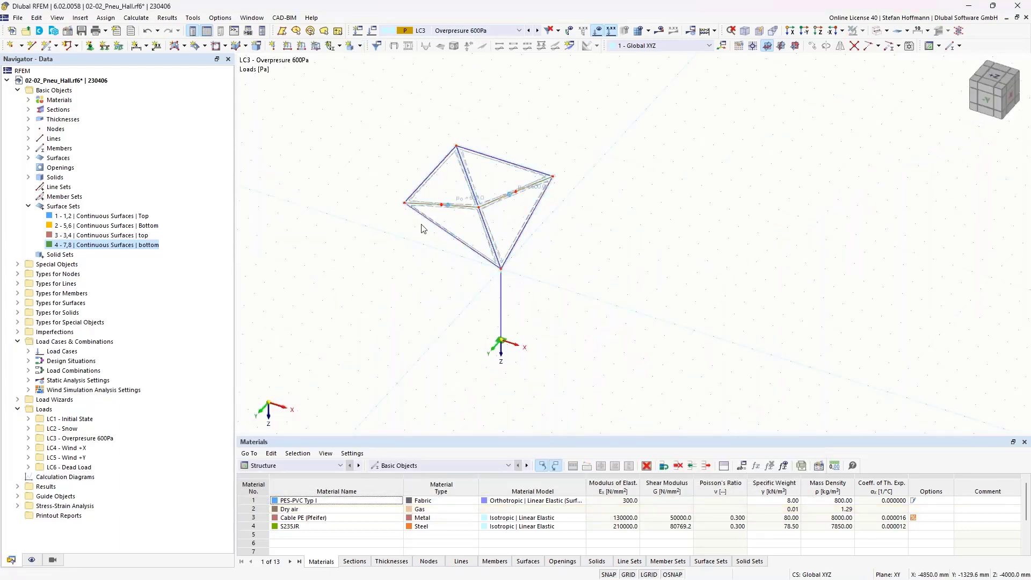
pyautogui.moveTo(362, 120); pyautogui.dragTo(617, 294)
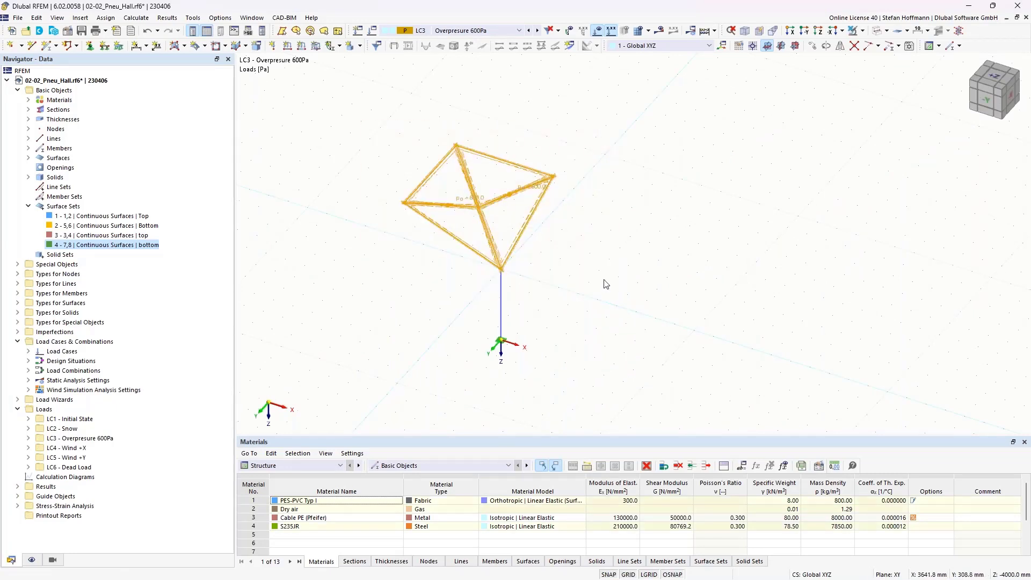
pyautogui.click(828, 47)
pyautogui.click(390, 199)
pyautogui.doubleClick(481, 208)
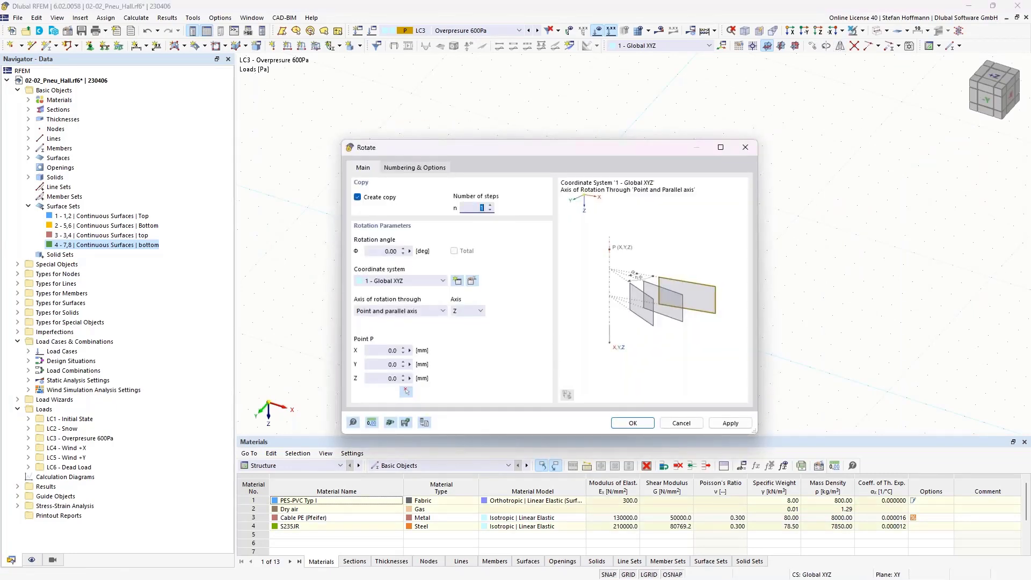
pyautogui.write('3')
pyautogui.click(413, 252)
pyautogui.click(389, 378)
pyautogui.click(427, 171)
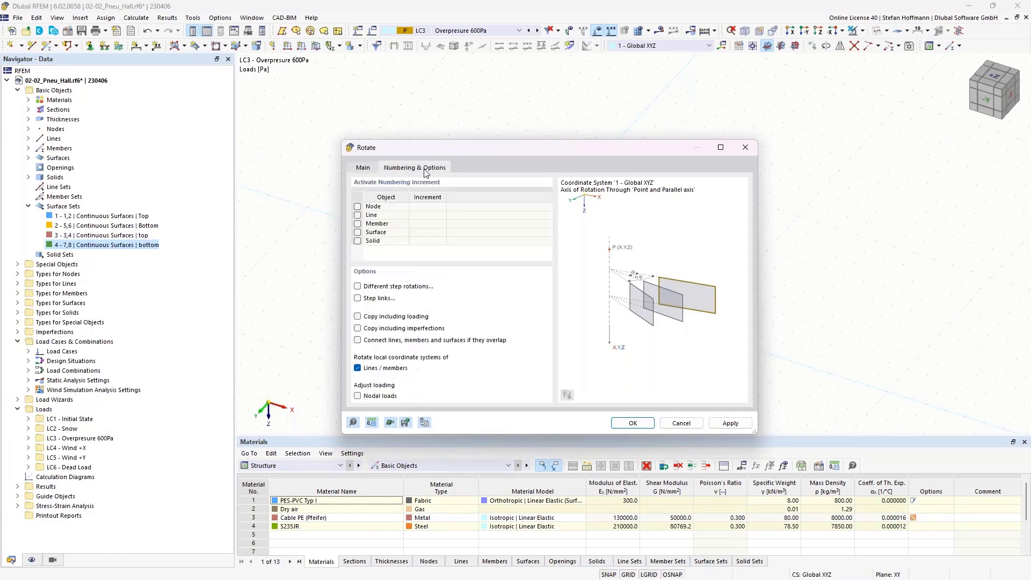
pyautogui.click(391, 318)
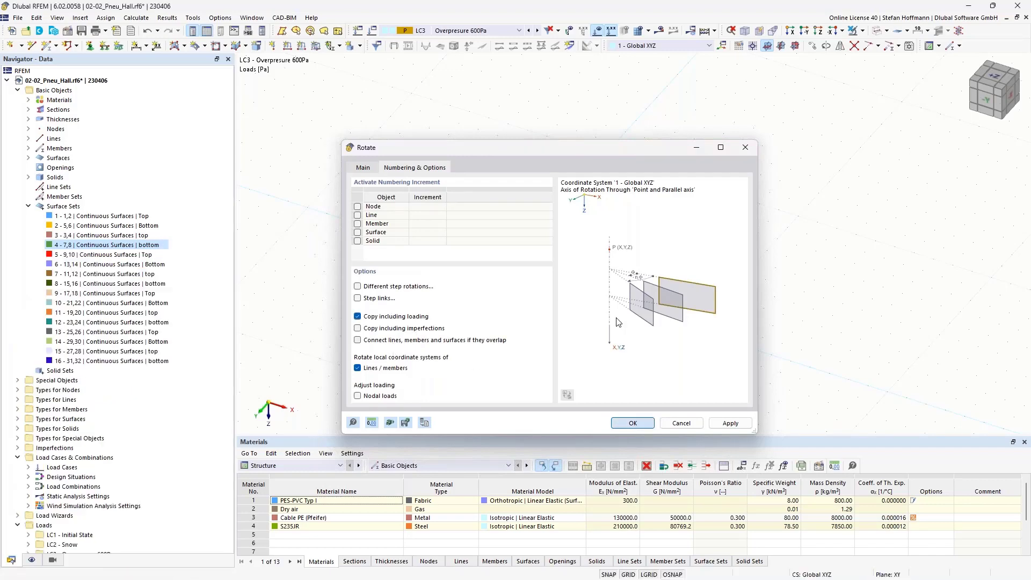
# Check the copied loads in LC1 Initial State and LC2 Snow, ending on LC1.
pyautogui.click(473, 31)
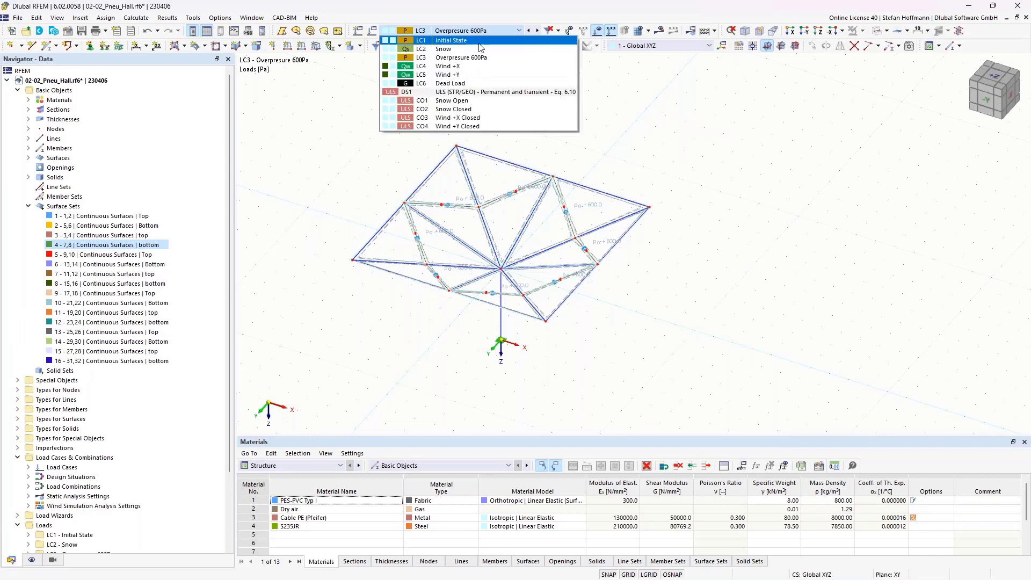
pyautogui.click(456, 39)
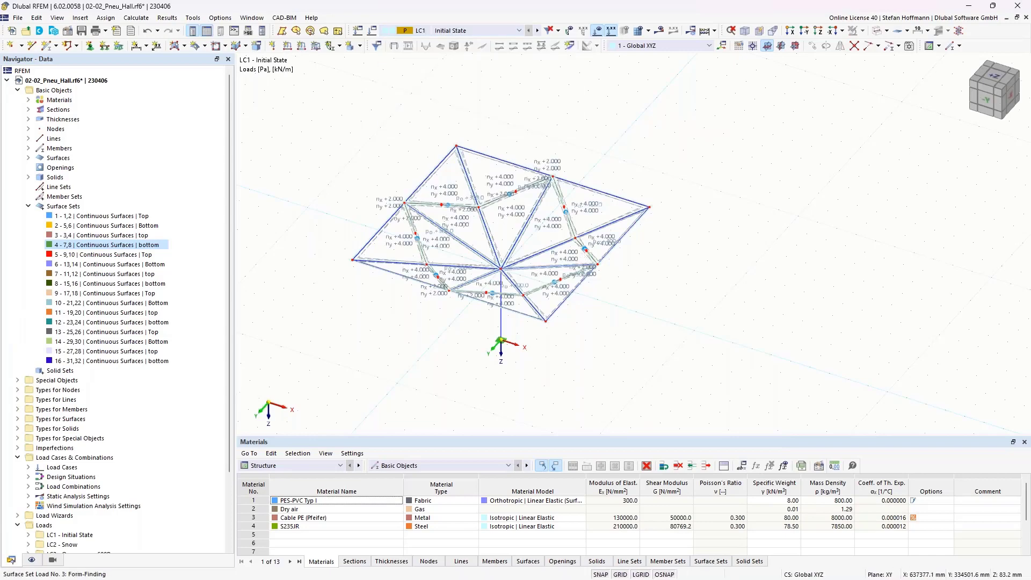
pyautogui.keyDown('ctrl'); pyautogui.moveTo(579, 260); pyautogui.dragTo(605, 240, button='middle'); pyautogui.keyUp('ctrl')
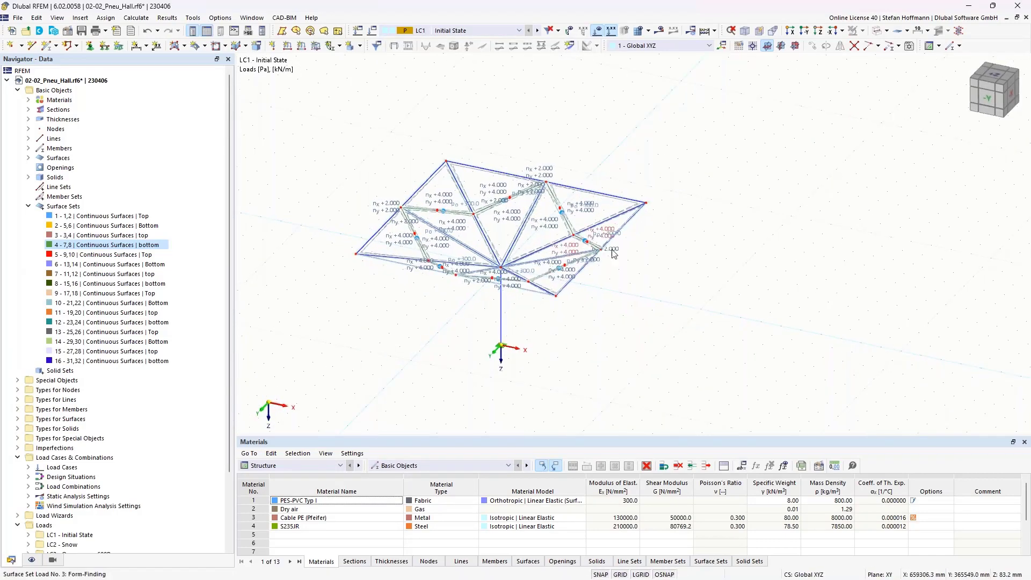
pyautogui.scroll(1, 613, 246)
pyautogui.click(538, 31)
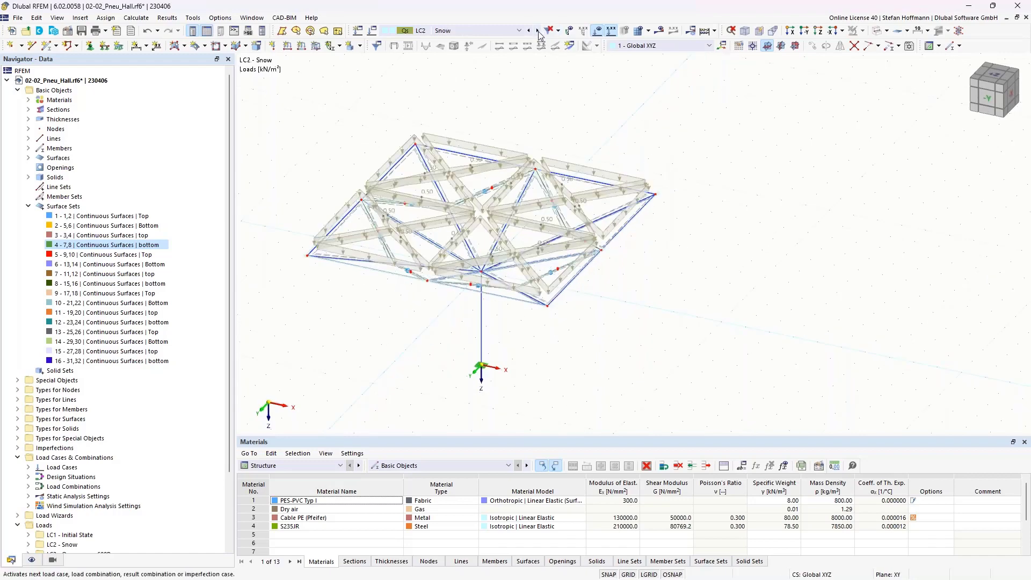
pyautogui.click(519, 30)
pyautogui.click(456, 40)
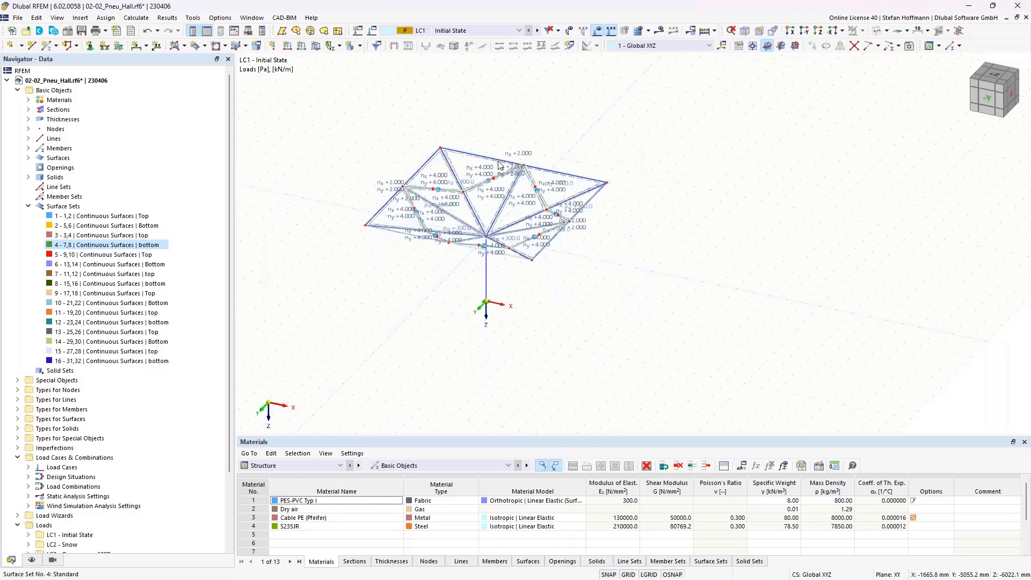
# Select the complete roof module with its column and set the work plane origin at the column base.
pyautogui.moveTo(367, 120); pyautogui.dragTo(639, 329)
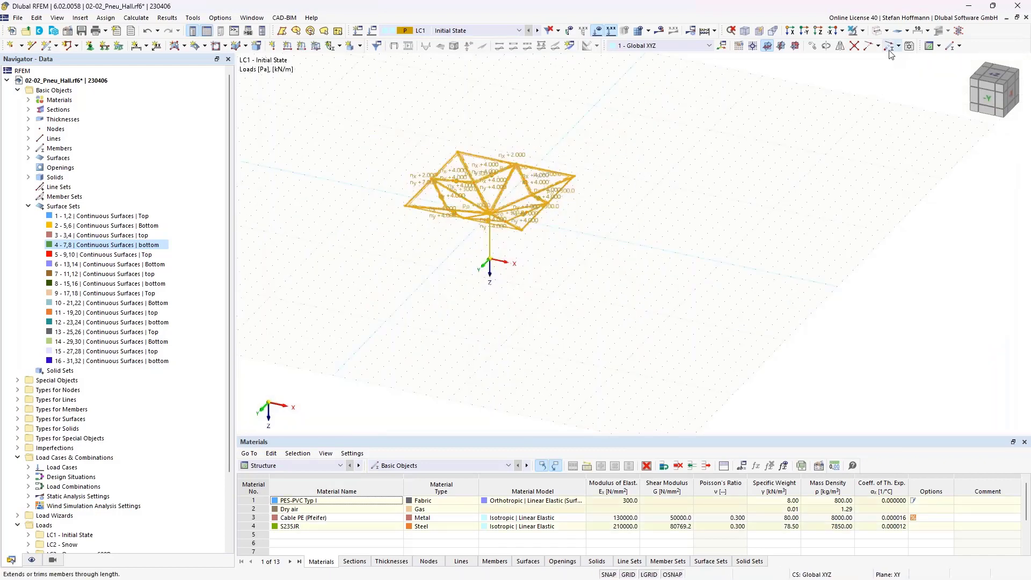
pyautogui.click(753, 45)
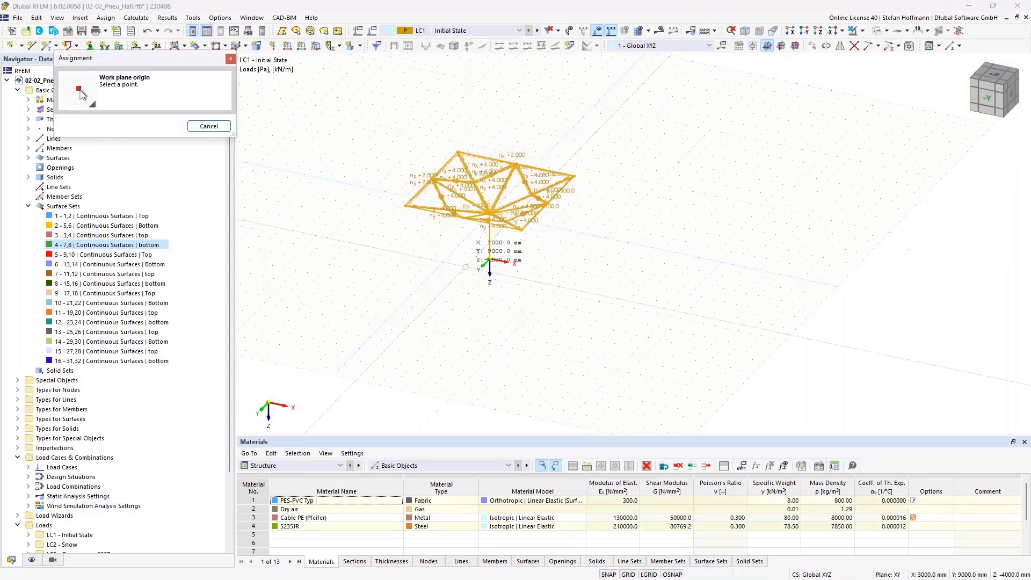
pyautogui.click(490, 262)
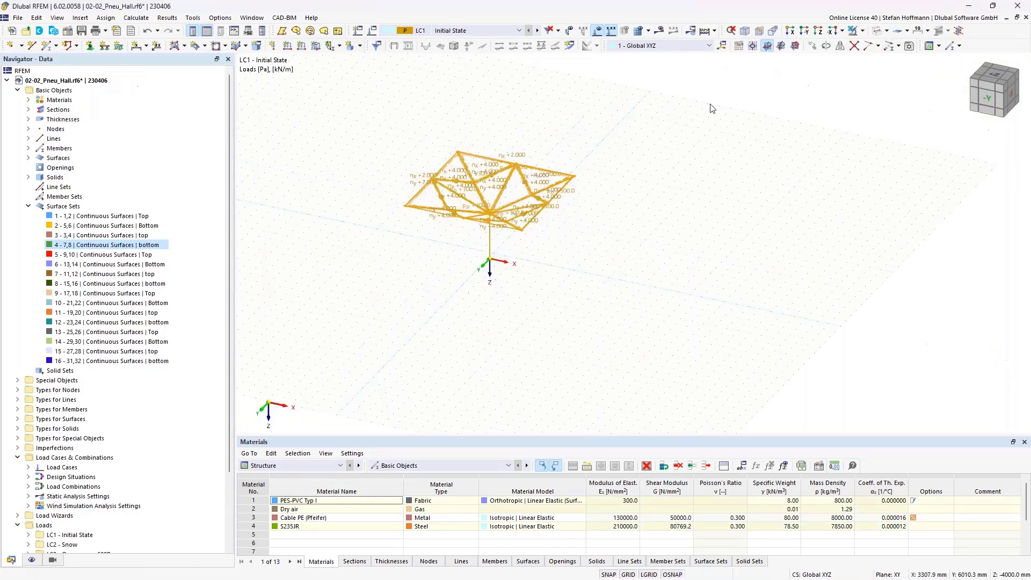
pyautogui.click(754, 45)
pyautogui.click(490, 262)
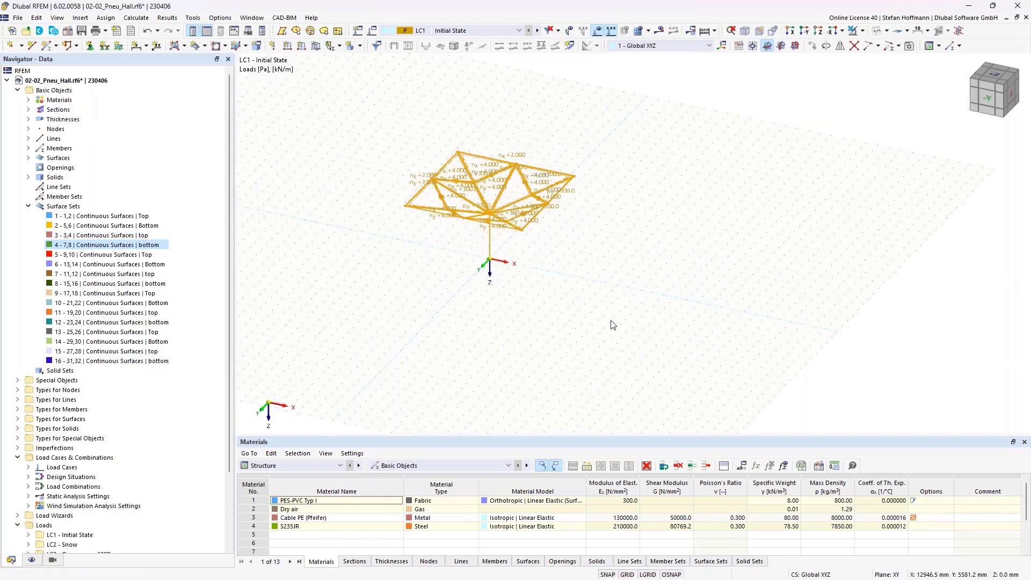
# Copy the selected module once by 10 m in X with zero Y and Z displacement, including its loading.
pyautogui.click(812, 46)
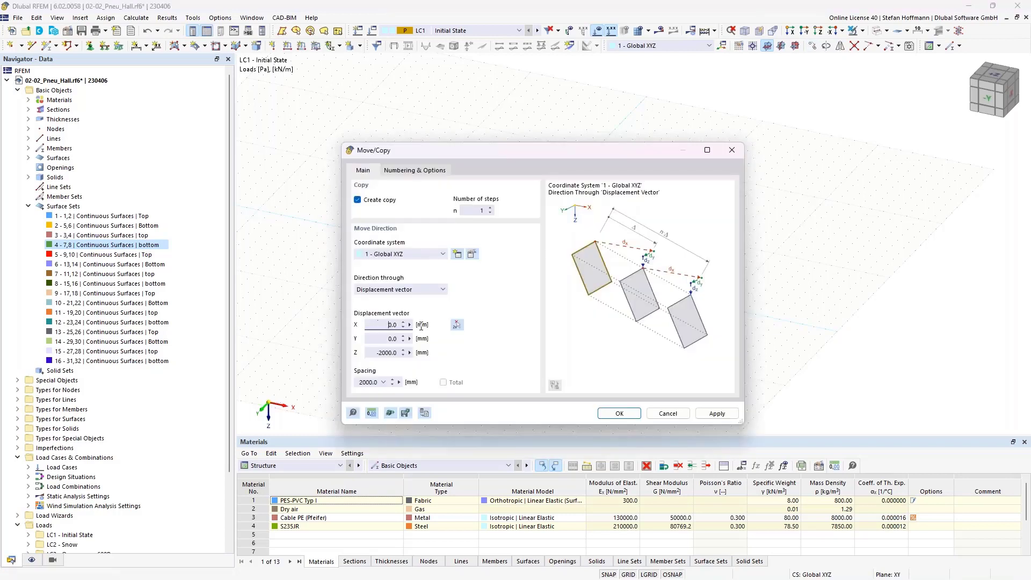
pyautogui.write('10m')
pyautogui.click(390, 350)
pyautogui.click(414, 170)
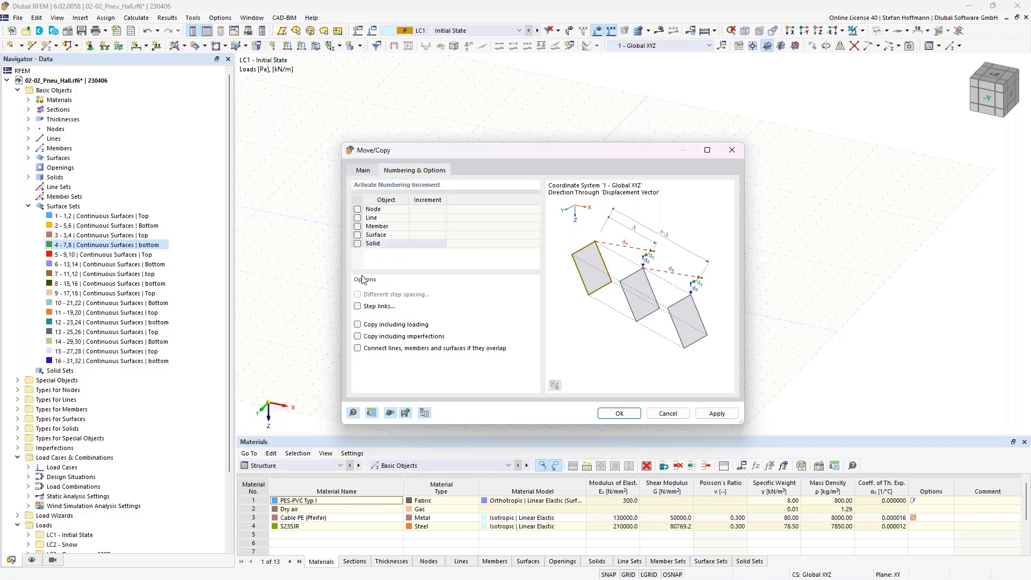
pyautogui.click(358, 325)
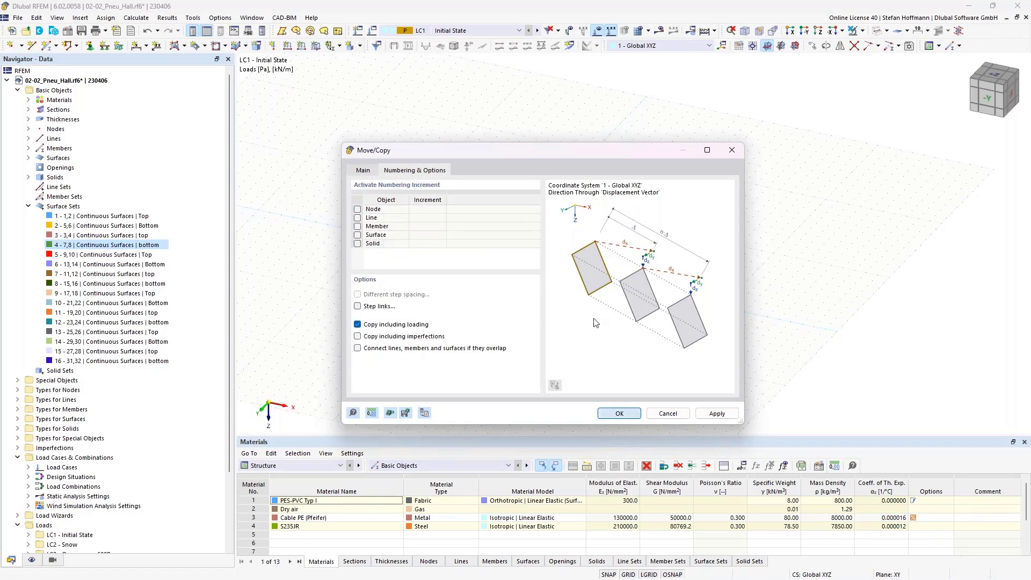
pyautogui.press('Return')
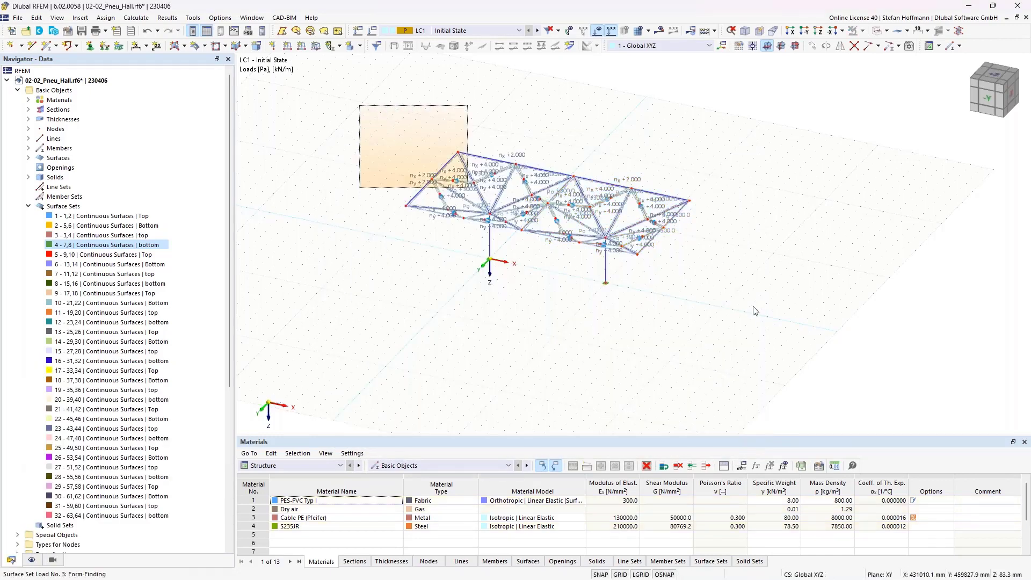
# Copy both roof modules with their loading in positive Y with X displacement 0, and collapse the surface set list.
pyautogui.moveTo(360, 105); pyautogui.dragTo(756, 311)
pyautogui.click(812, 47)
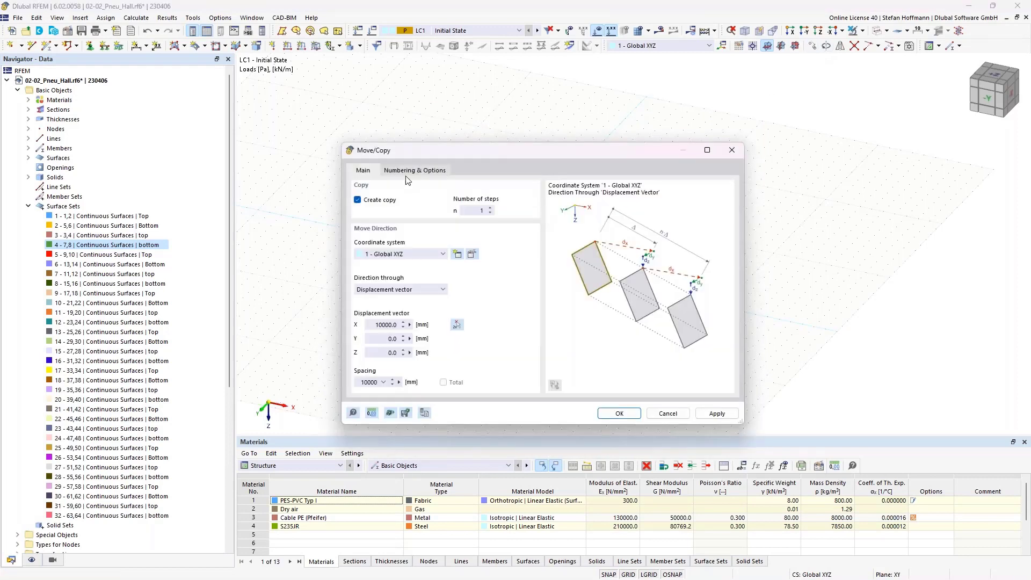
pyautogui.doubleClick(374, 325)
pyautogui.write('0')
pyautogui.press('Tab')
pyautogui.click(398, 170)
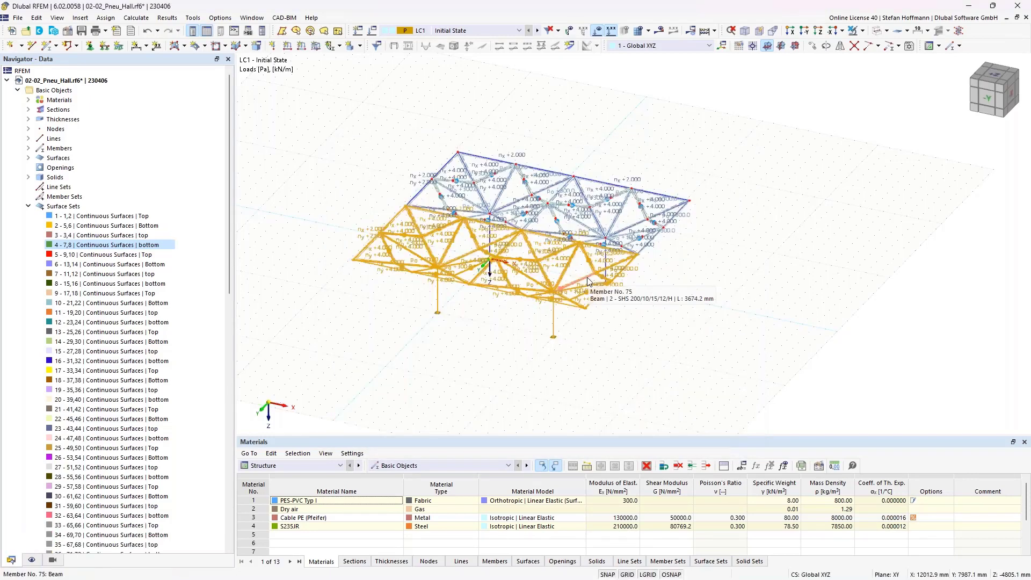
pyautogui.click(510, 369)
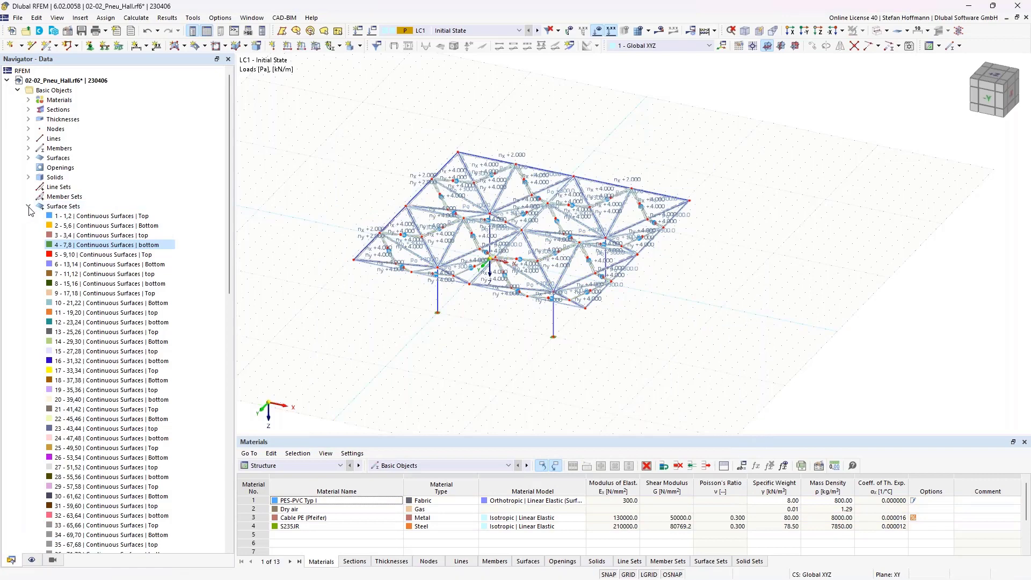
pyautogui.click(28, 206)
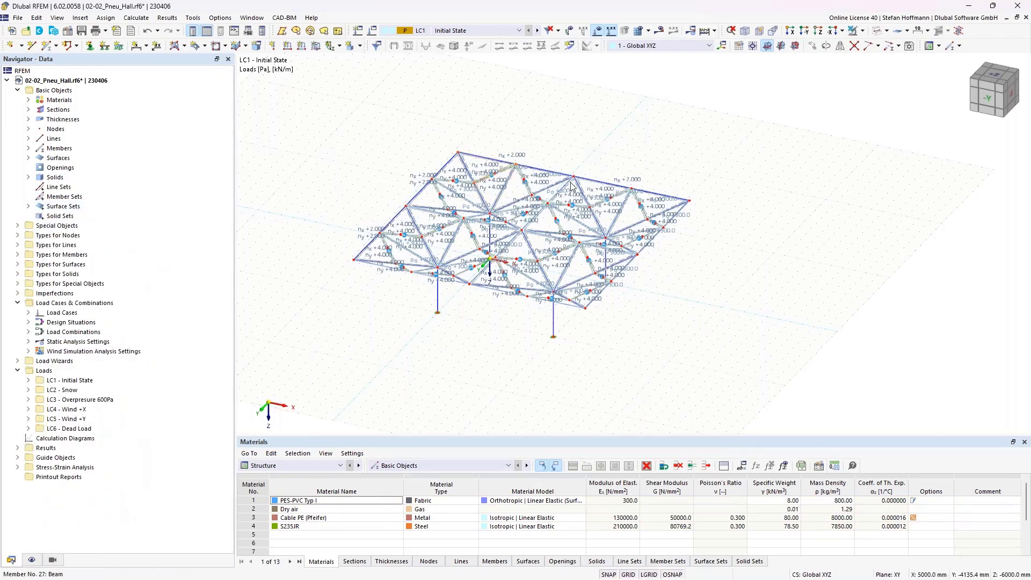
pyautogui.click(559, 341)
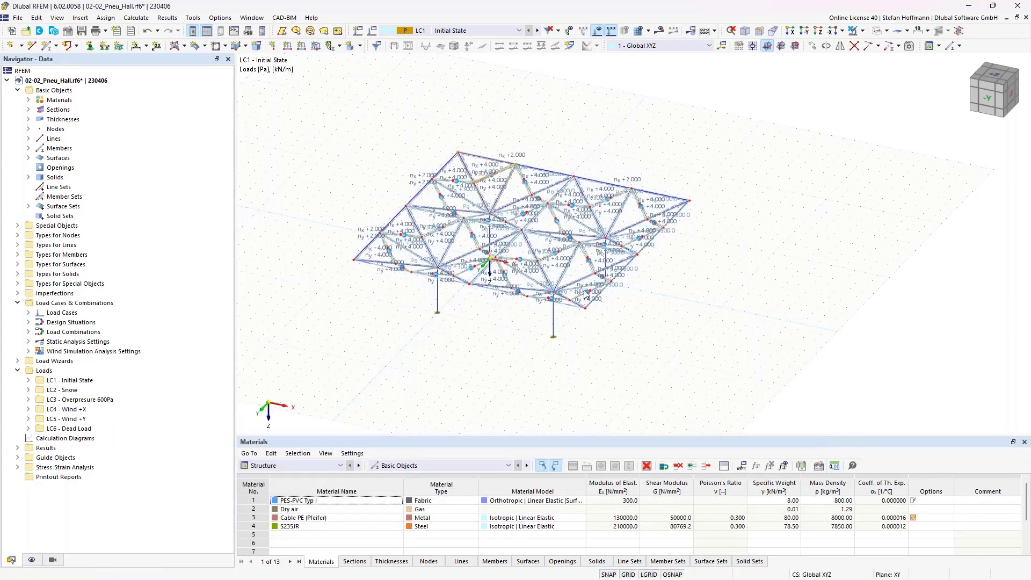
# Examine the surface axial force nx results of LC1 Initial State on the upper and lower membranes of the roof.
pyautogui.moveTo(527, 155); pyautogui.dragTo(653, 173, button='middle')
pyautogui.scroll(3, 590, 250)
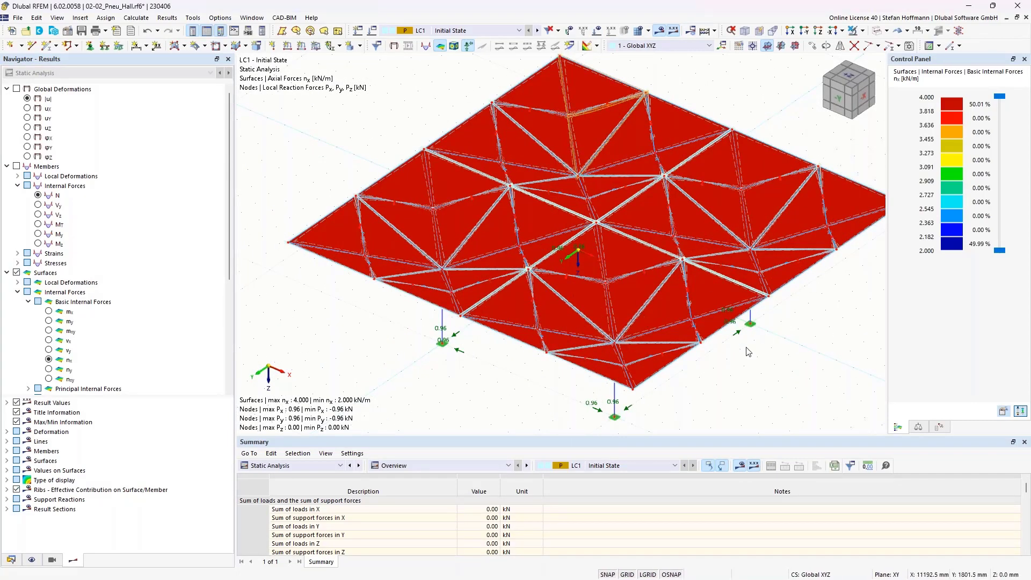
pyautogui.keyDown('ctrl'); pyautogui.moveTo(639, 310); pyautogui.dragTo(712, 181, button='middle'); pyautogui.keyUp('ctrl')
pyautogui.moveTo(653, 95); pyautogui.dragTo(652, 393, button='middle')
pyautogui.scroll(-1, 651, 387)
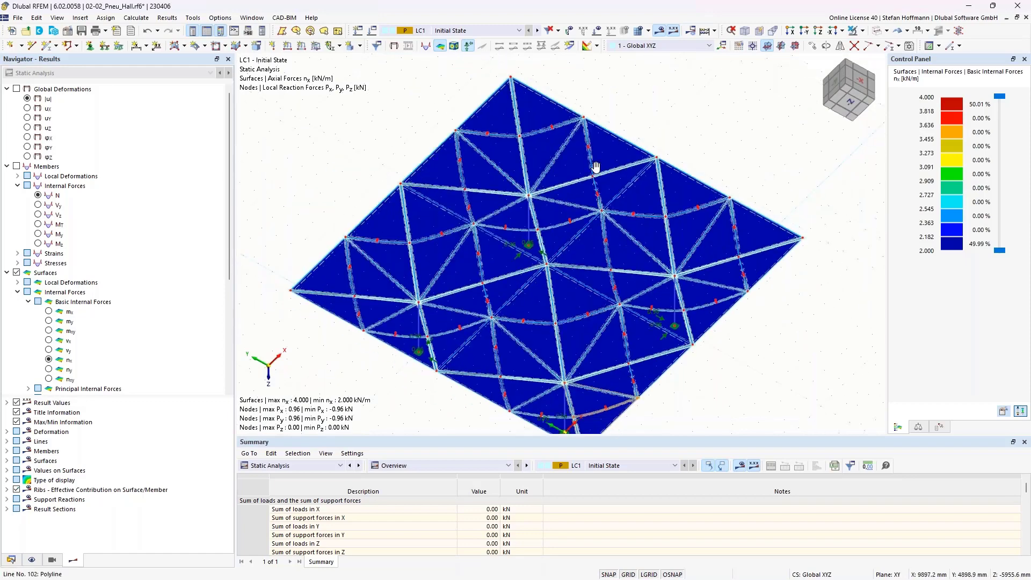
pyautogui.keyDown('ctrl'); pyautogui.moveTo(596, 168); pyautogui.dragTo(600, 131, button='middle'); pyautogui.keyUp('ctrl')
pyautogui.scroll(-6, 28, 289)
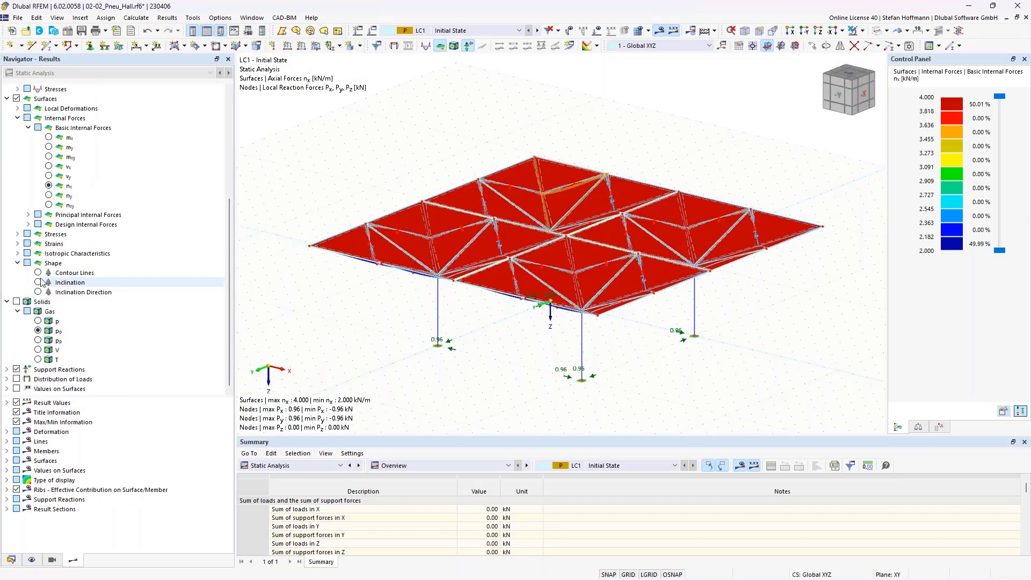
# Display the gas overpressure p0 of the solids for LC1, check it and hide the solid results again.
pyautogui.click(17, 302)
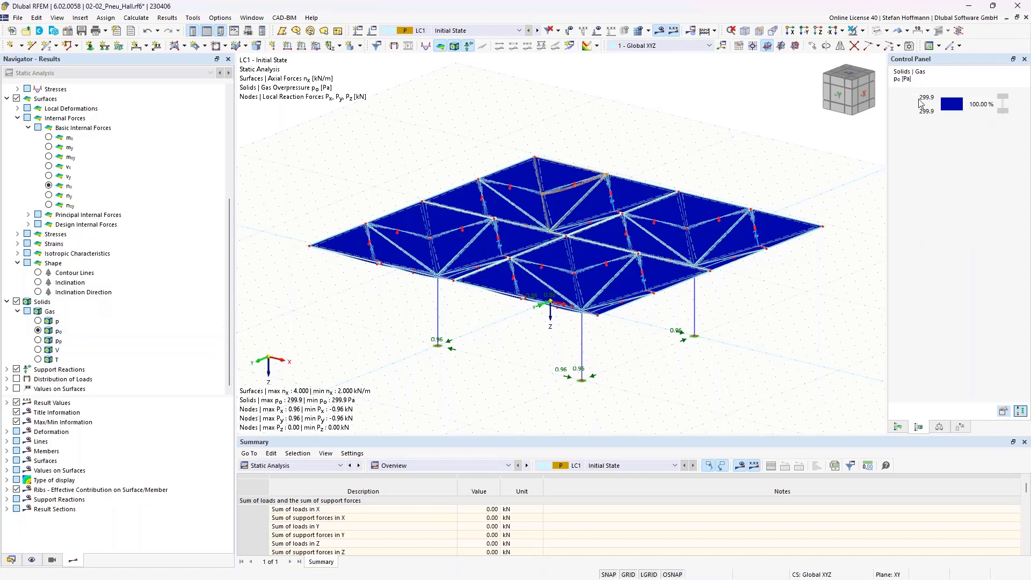
pyautogui.click(17, 302)
pyautogui.keyDown('ctrl'); pyautogui.moveTo(461, 172); pyautogui.dragTo(429, 154, button='middle'); pyautogui.keyUp('ctrl')
# Make CO1 Snow Open current and review its assigned load cases and initial state settings.
pyautogui.click(417, 29)
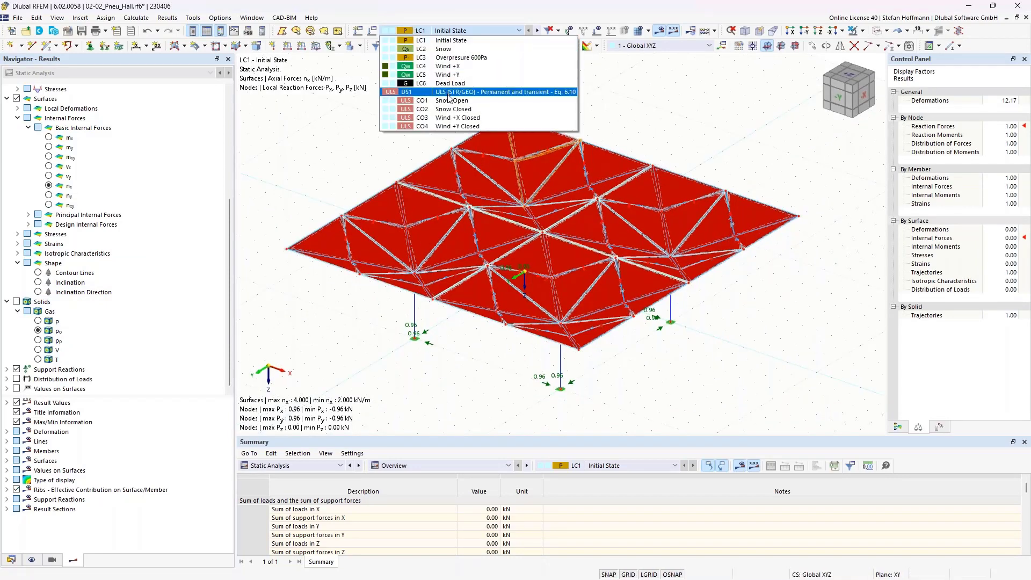
pyautogui.click(450, 100)
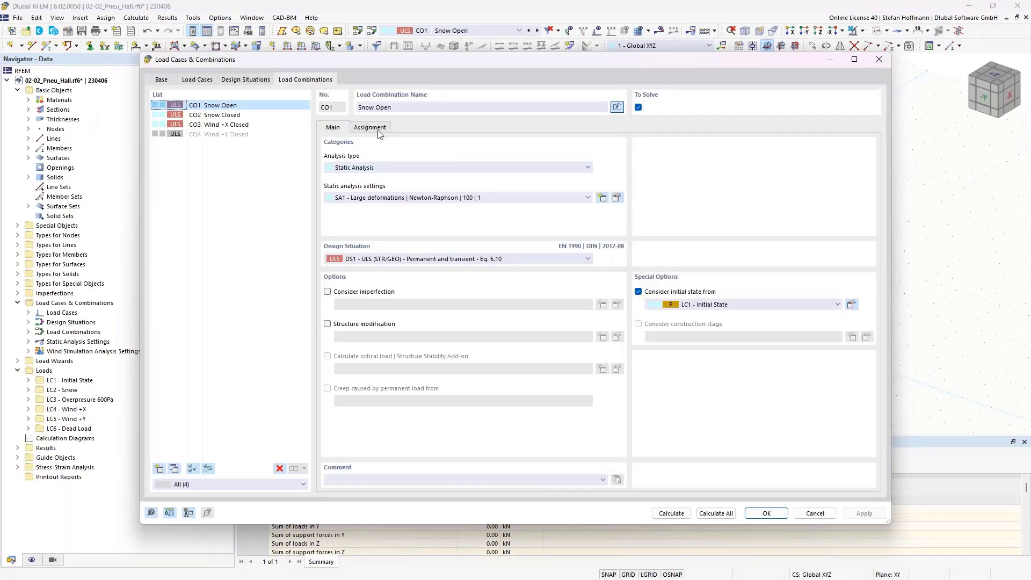
pyautogui.click(377, 131)
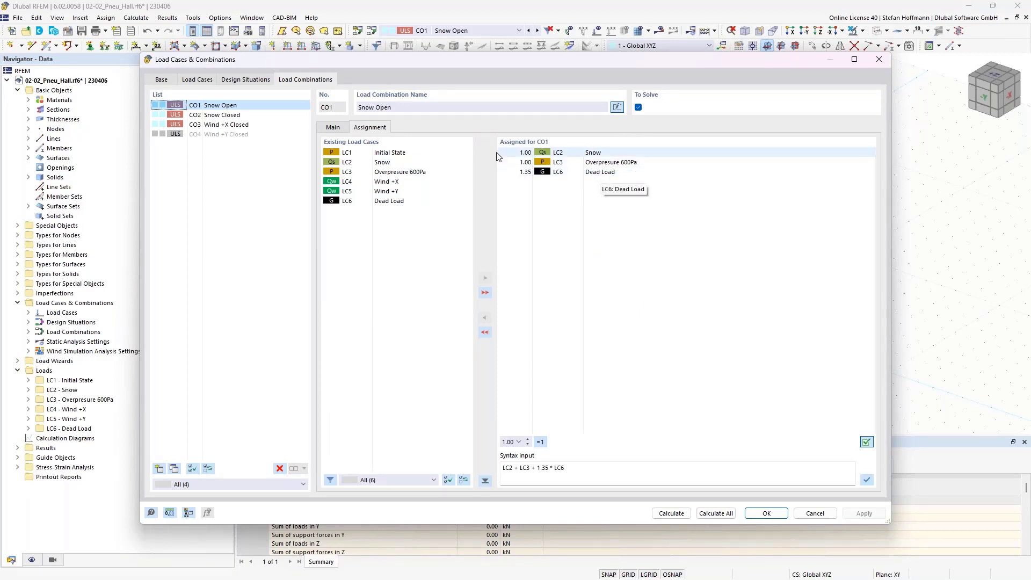
pyautogui.click(334, 127)
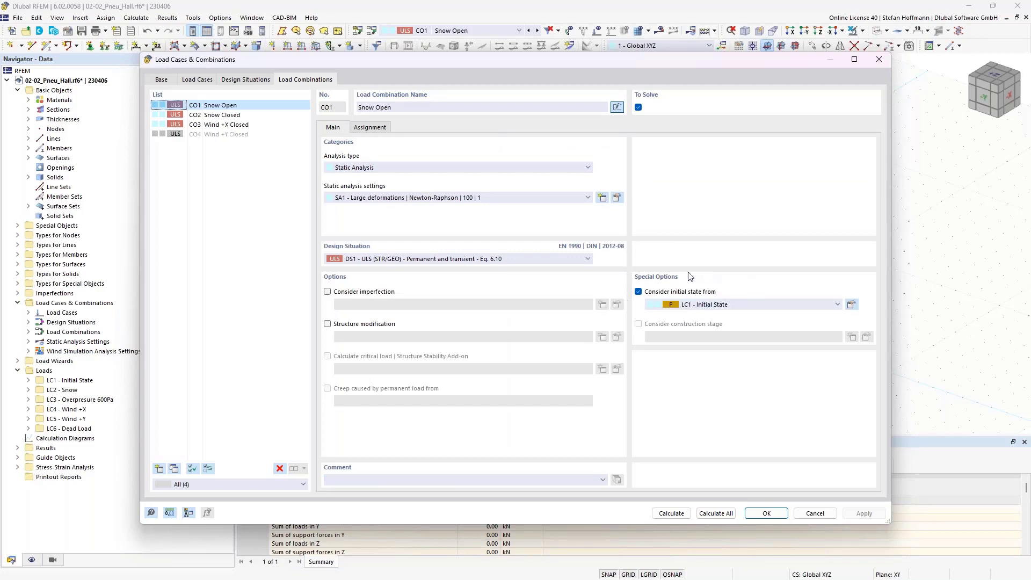
# Review the assigned load cases of CO2 Snow Closed and CO3 Wind +X Closed and the initial state setting of CO3, and close the dialog.
pyautogui.click(240, 115)
pyautogui.click(359, 129)
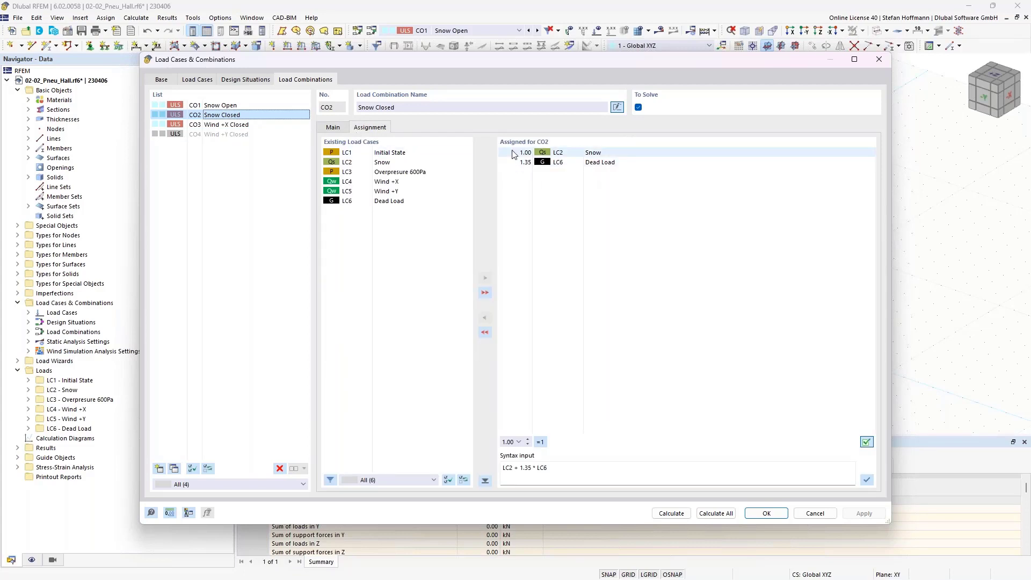
pyautogui.click(255, 125)
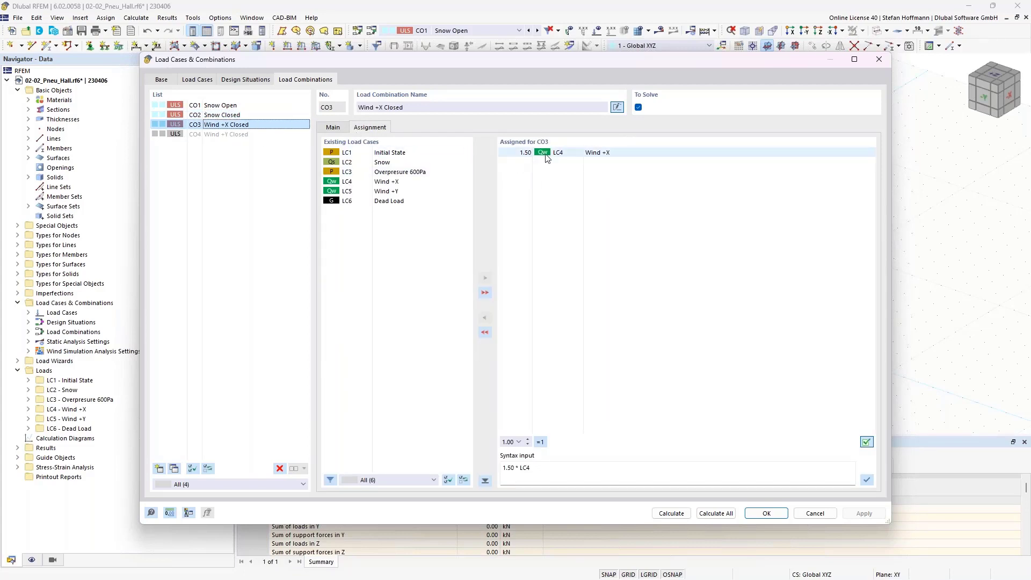
pyautogui.click(334, 127)
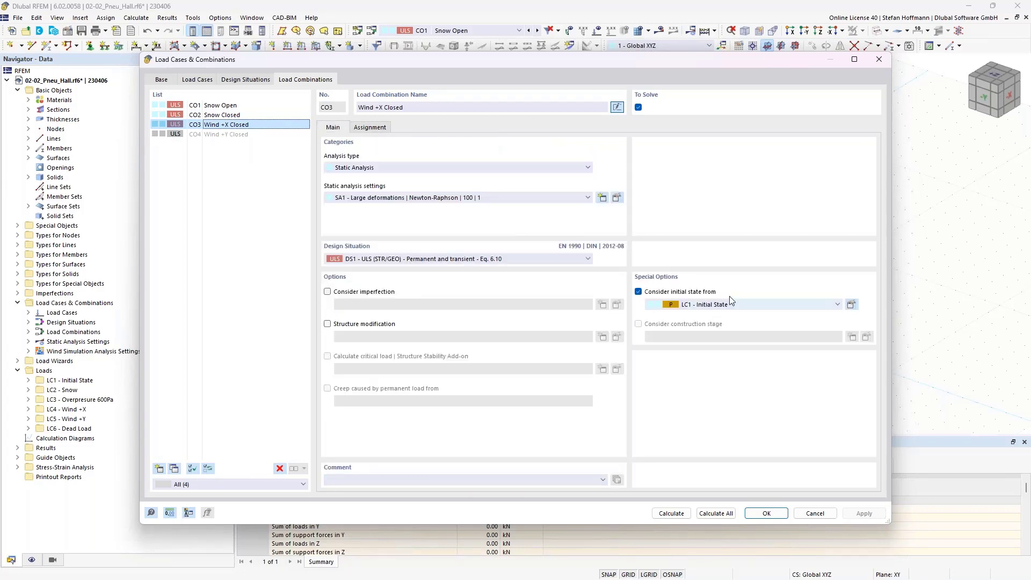
pyautogui.click(766, 514)
# Make LC4 Wind +X current and review its initial state, wind profile and wind simulation analysis settings WA1.
pyautogui.click(425, 31)
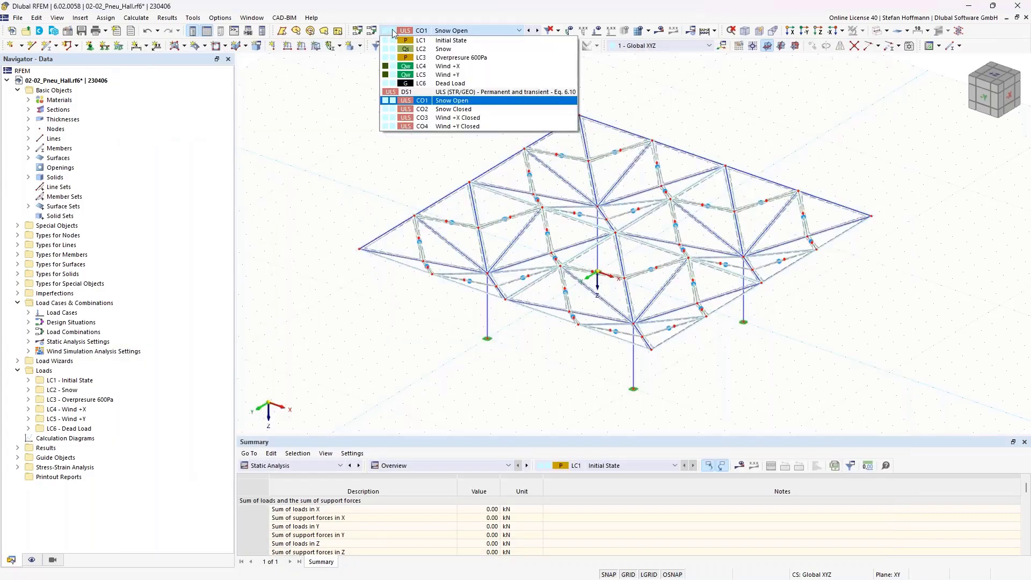
pyautogui.click(421, 66)
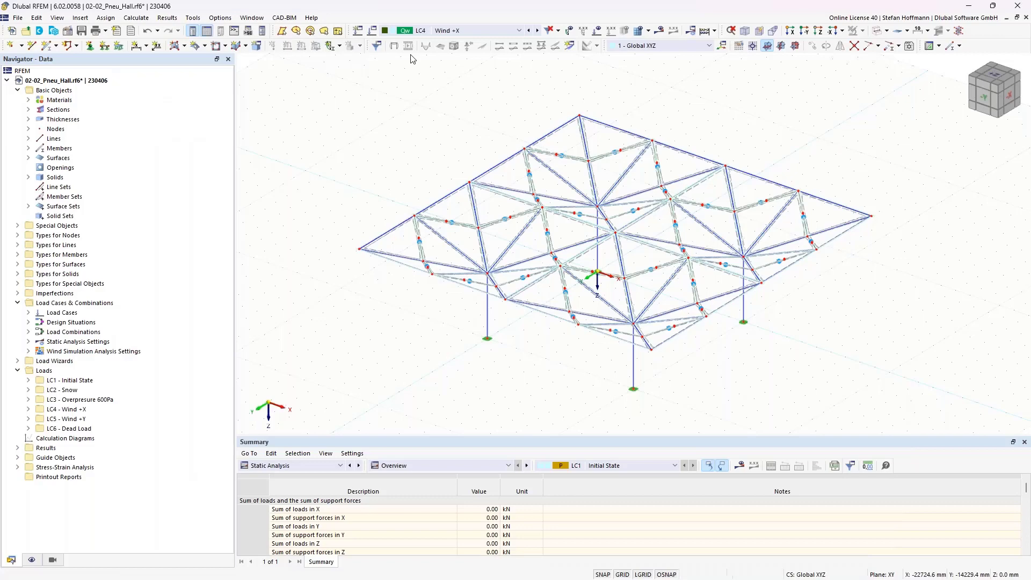
pyautogui.click(372, 32)
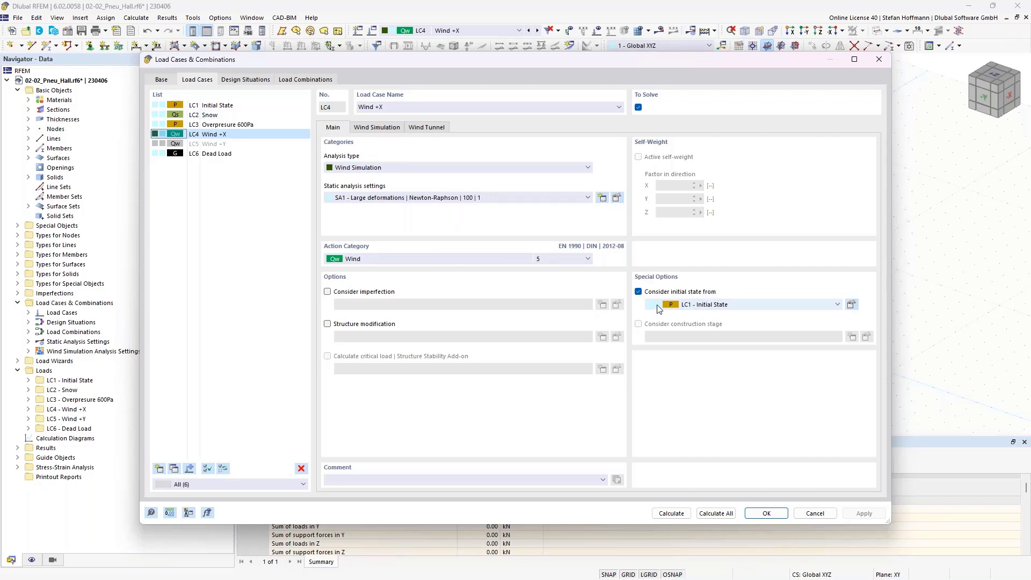
pyautogui.click(382, 128)
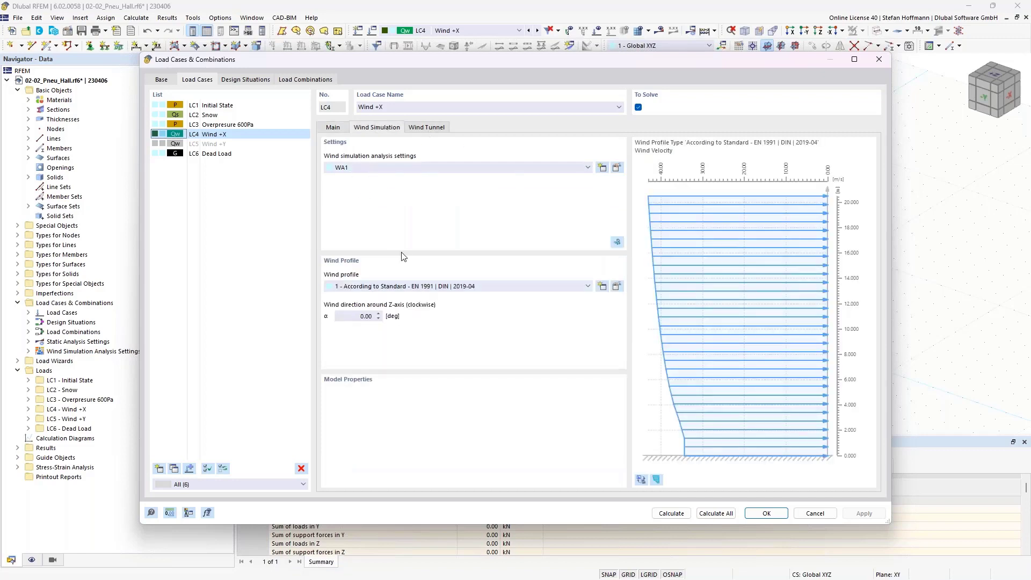
pyautogui.click(617, 170)
pyautogui.press('Escape')
# Open the LC4 wind simulation in RWIND, inspect the simplified roof model in the wind tunnel, and return to RFEM with the load case dialog closed.
pyautogui.click(617, 242)
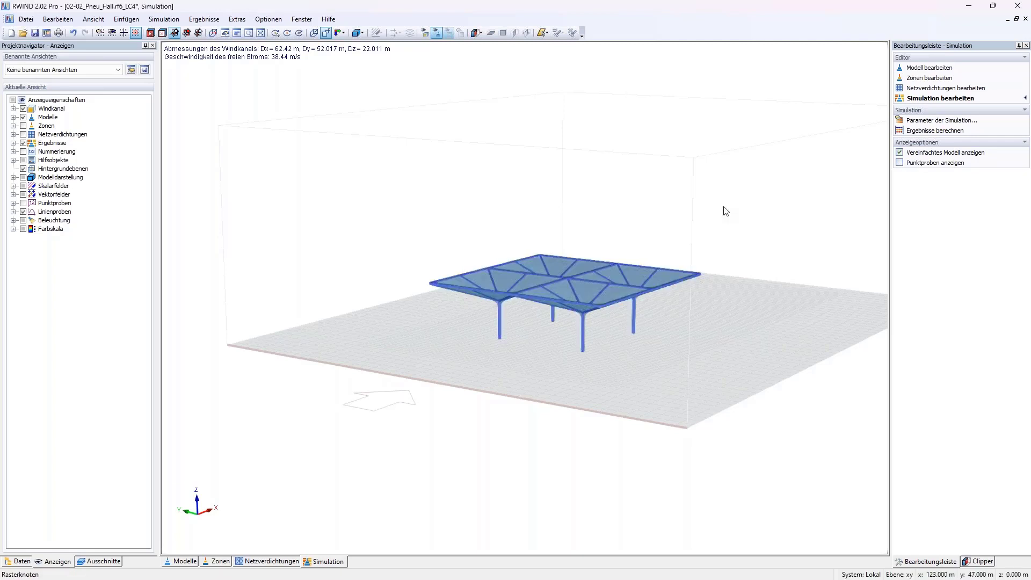
pyautogui.scroll(3, 563, 270)
pyautogui.scroll(1, 566, 275)
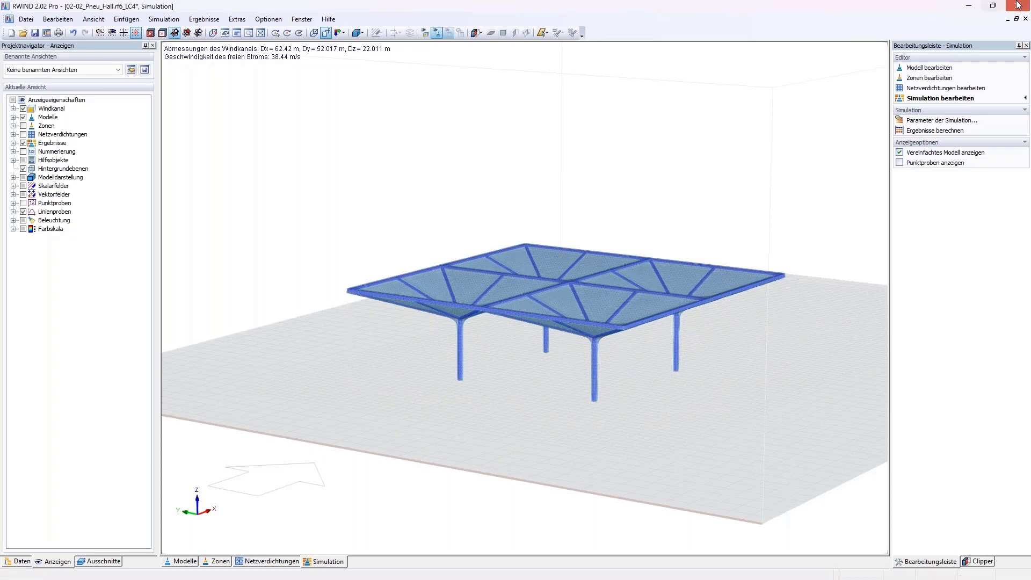
pyautogui.click(554, 318)
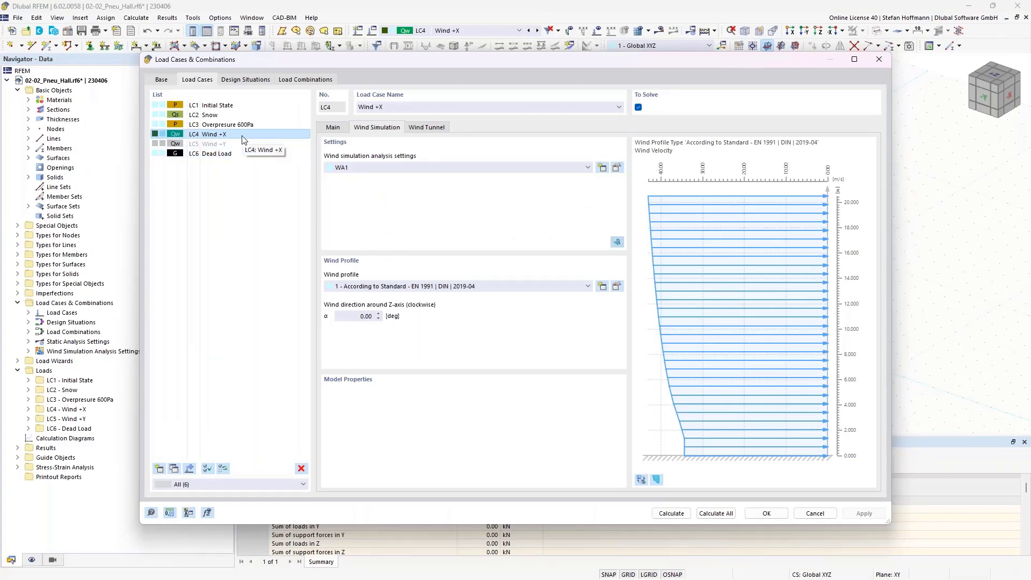
pyautogui.click(878, 60)
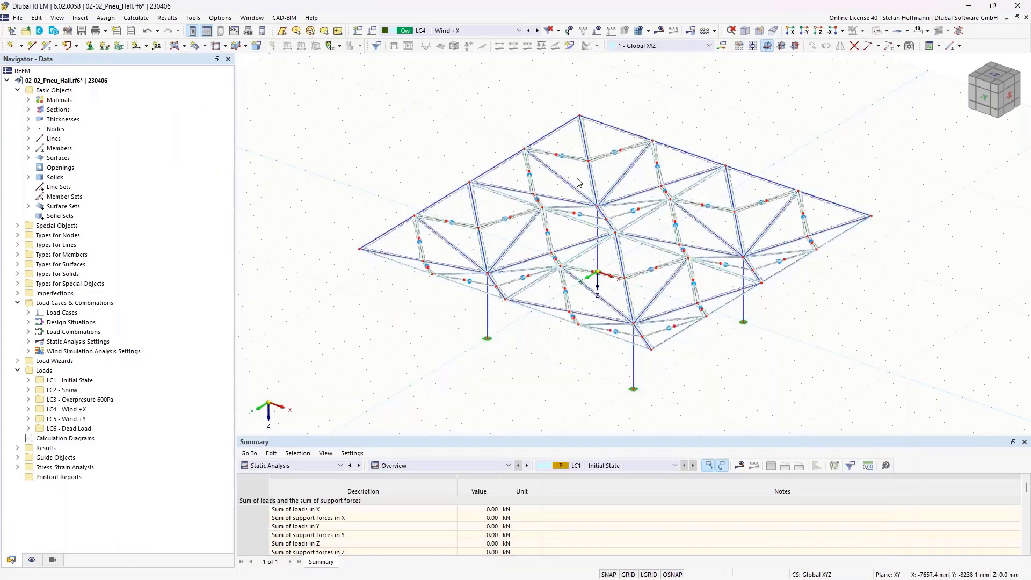
# Close the current model and open the file 02-02_Pneu_Hall_fin.rf6.
pyautogui.click(1025, 17)
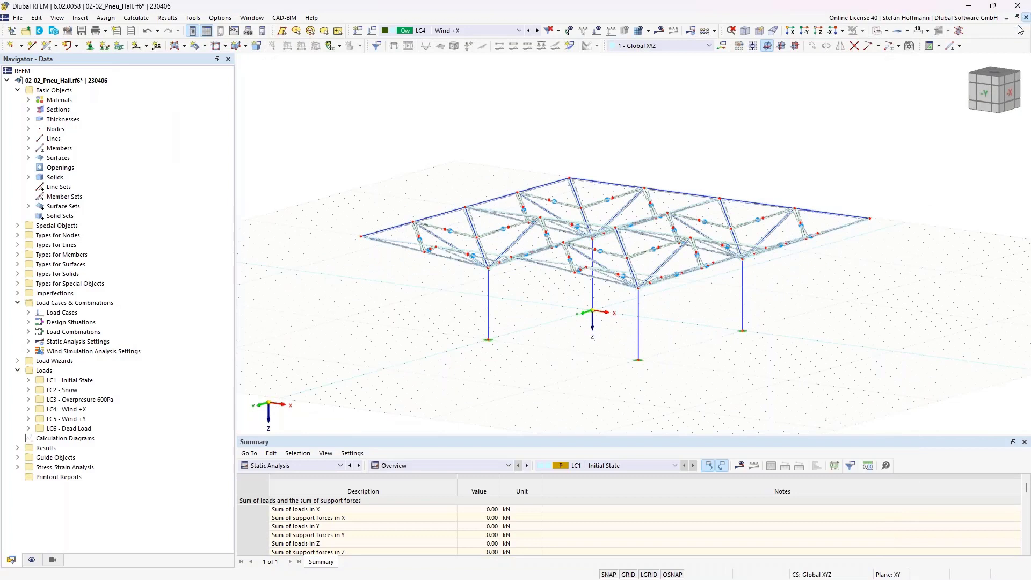
pyautogui.click(562, 341)
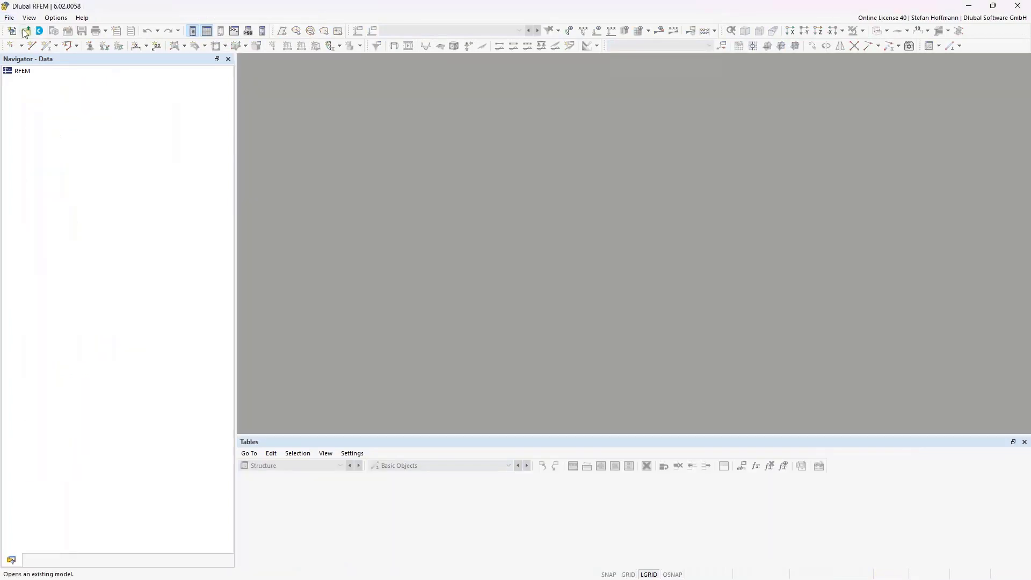
pyautogui.click(24, 31)
pyautogui.scroll(-2, 273, 228)
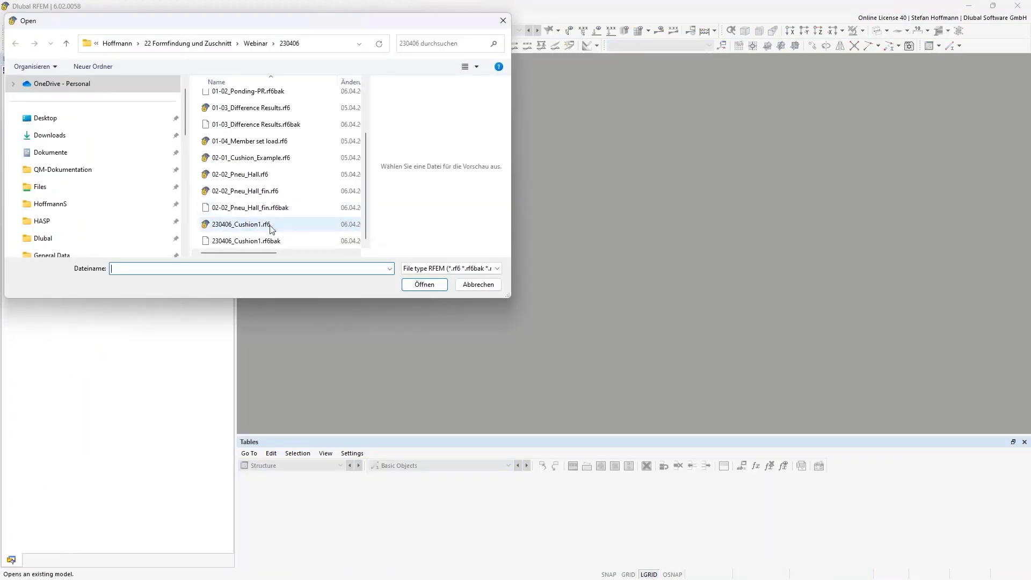
pyautogui.click(246, 191)
pyautogui.click(425, 285)
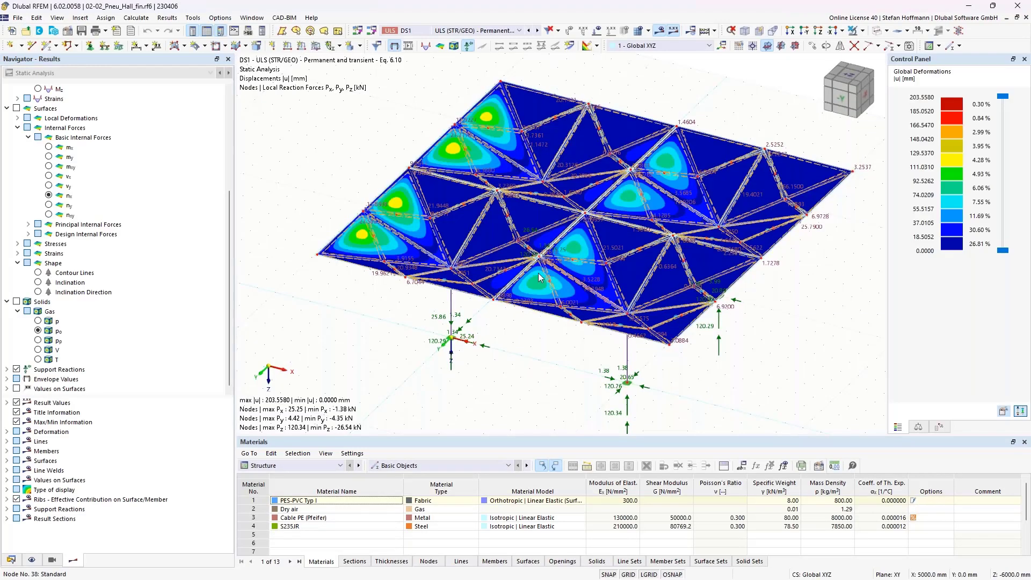
# Switch to LC4 Wind +X without starting its calculation, and display its wind profile loads around the roof.
pyautogui.click(472, 31)
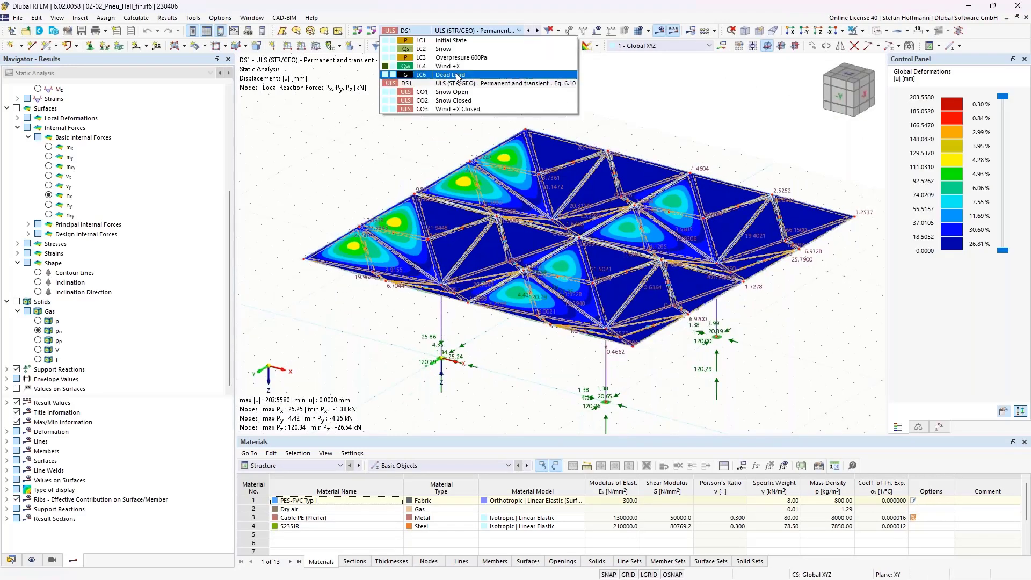
pyautogui.click(453, 67)
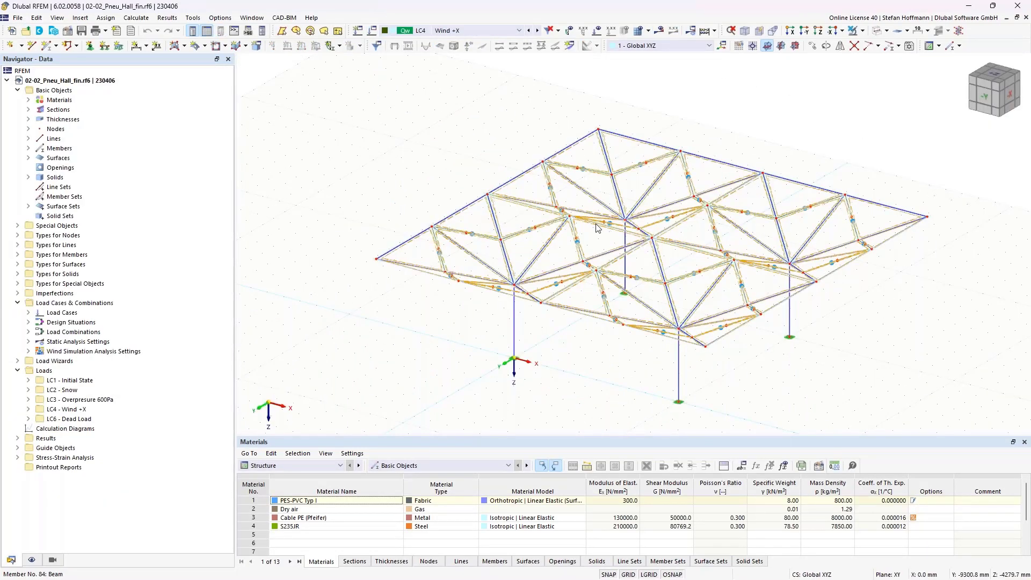
pyautogui.click(660, 30)
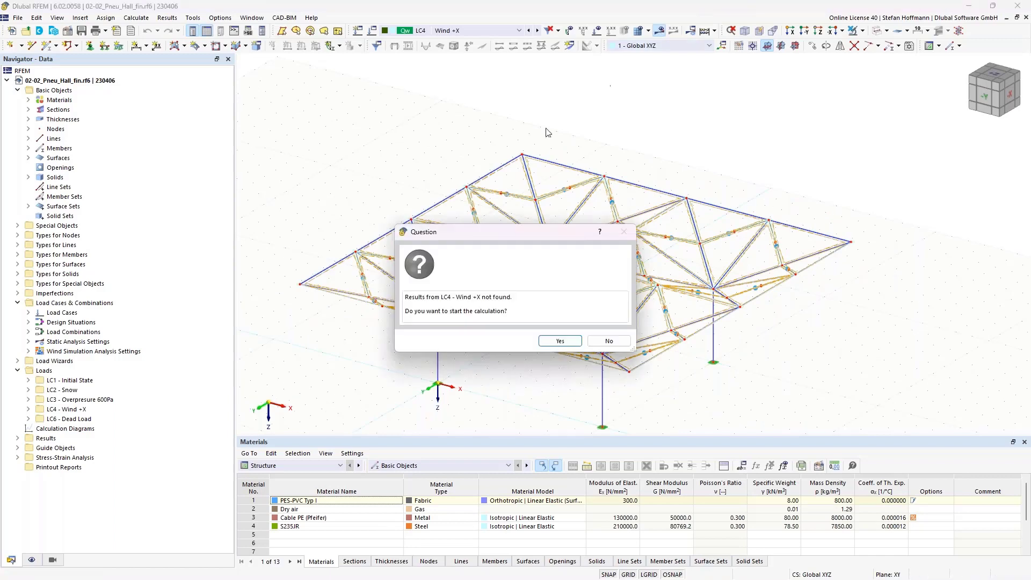
pyautogui.click(609, 341)
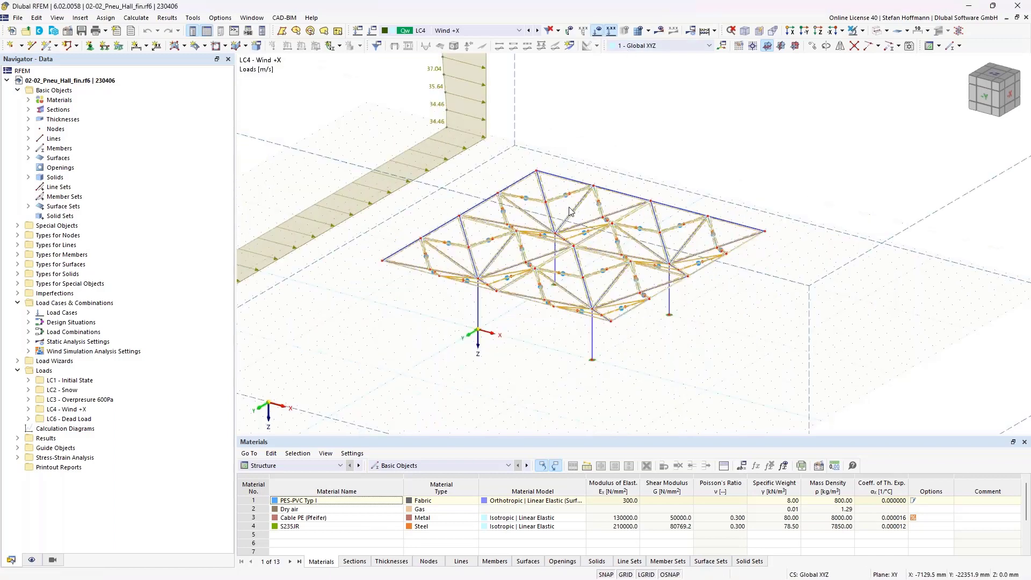
pyautogui.keyDown('ctrl'); pyautogui.moveTo(508, 207); pyautogui.dragTo(604, 236, button='middle'); pyautogui.keyUp('ctrl')
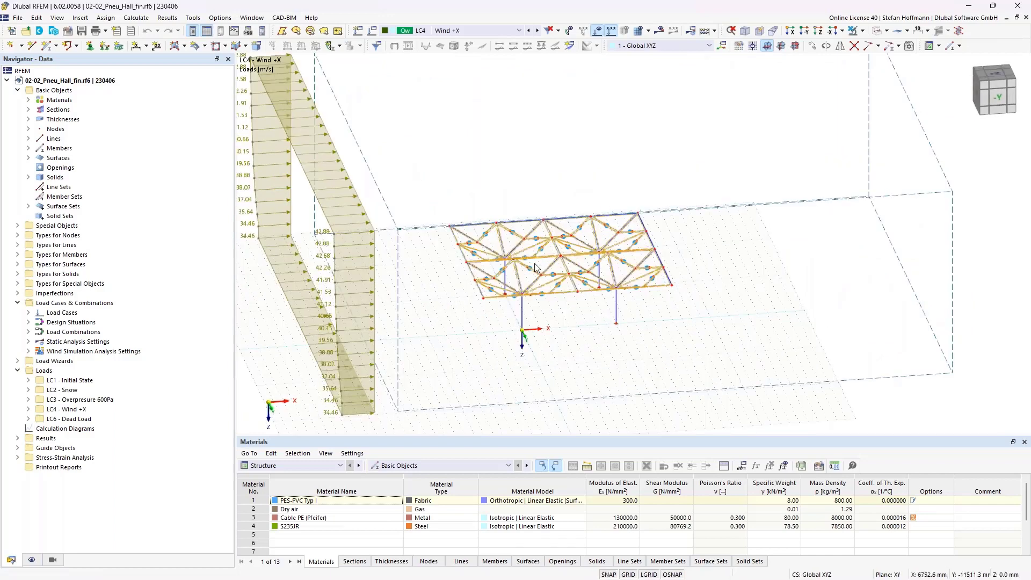
# Show the global deformations |u| of CO3 Wind +X Closed, hide the loads and inspect the deformed cushions.
pyautogui.click(482, 31)
pyautogui.click(470, 109)
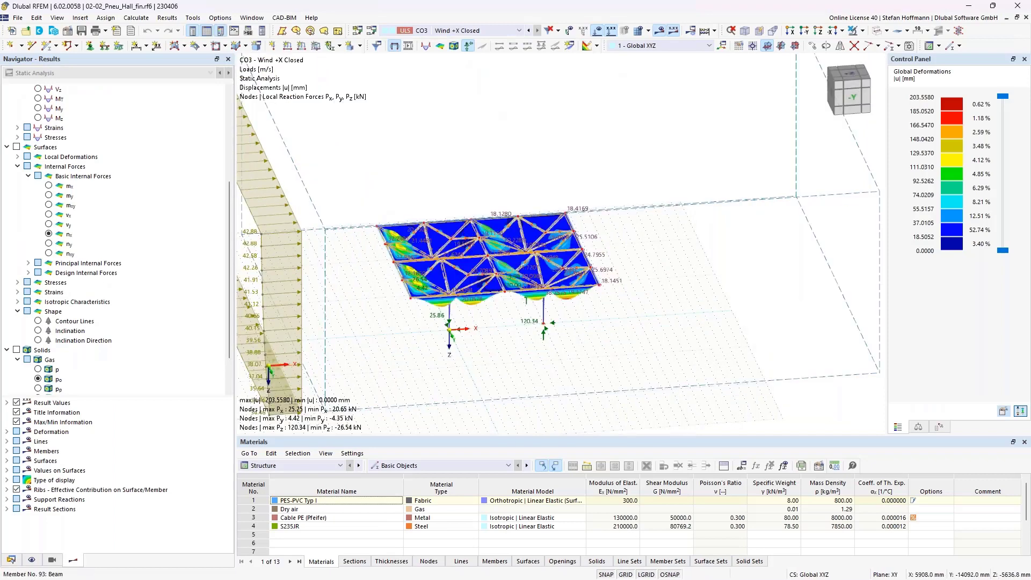
pyautogui.keyDown('ctrl'); pyautogui.moveTo(507, 201); pyautogui.dragTo(486, 190, button='middle'); pyautogui.keyUp('ctrl')
pyautogui.scroll(4, 489, 247)
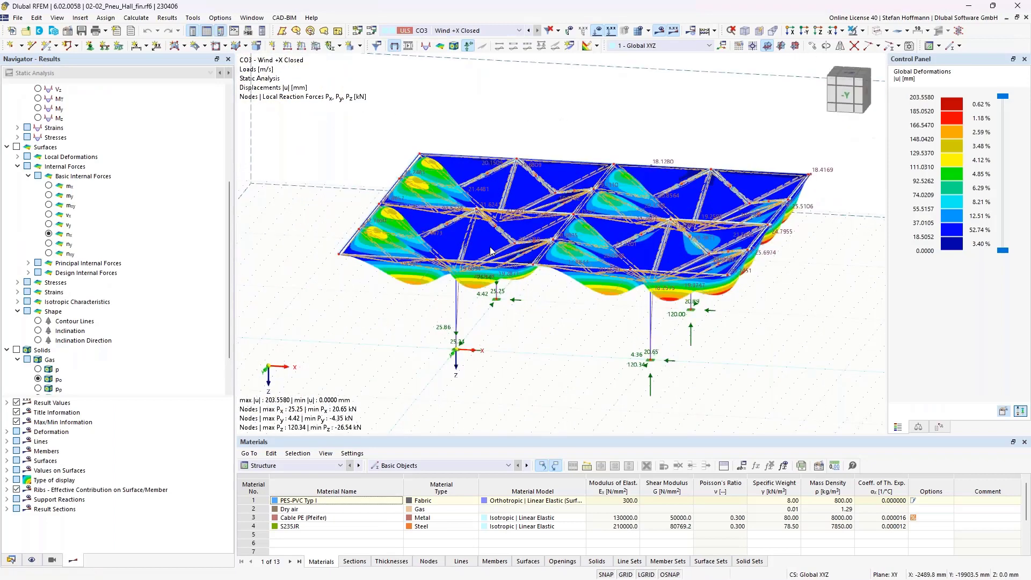
pyautogui.click(598, 32)
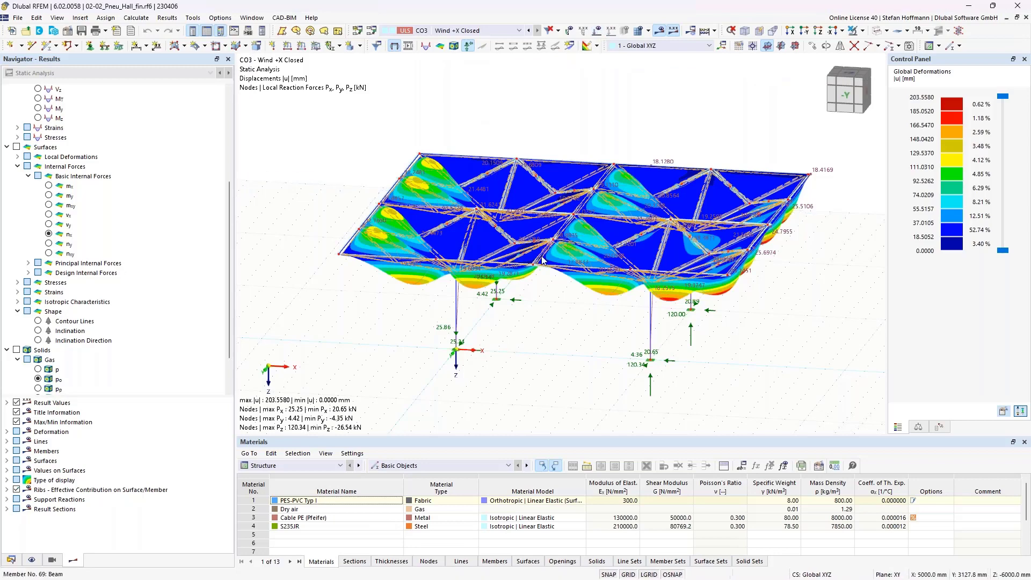
pyautogui.keyDown('ctrl'); pyautogui.moveTo(542, 255); pyautogui.dragTo(460, 295, button='middle'); pyautogui.keyUp('ctrl')
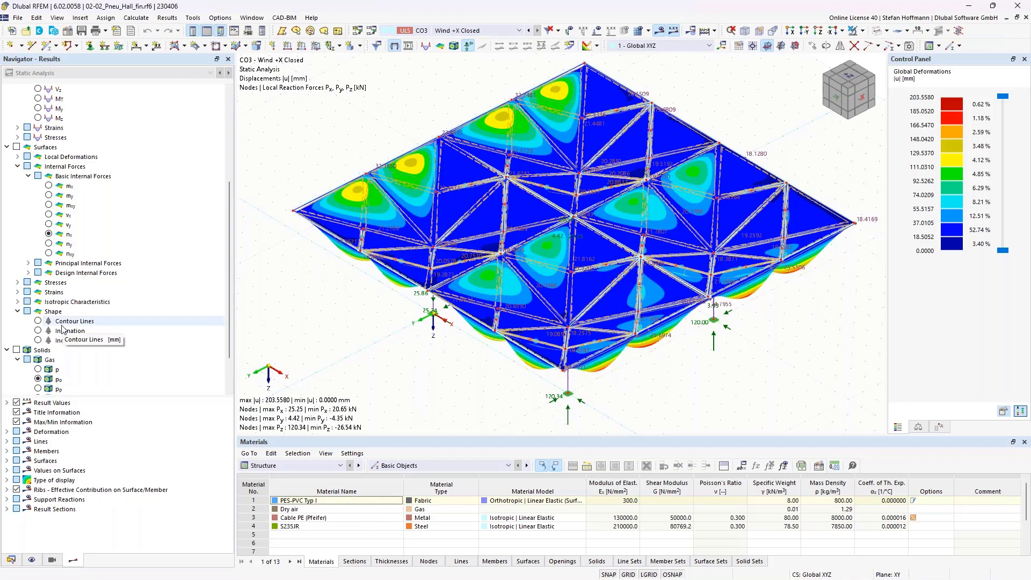
# Display the surface shape results as contour lines for CO3 Wind +X Closed and inspect them on the roof.
pyautogui.scroll(-2, 63, 329)
pyautogui.click(38, 273)
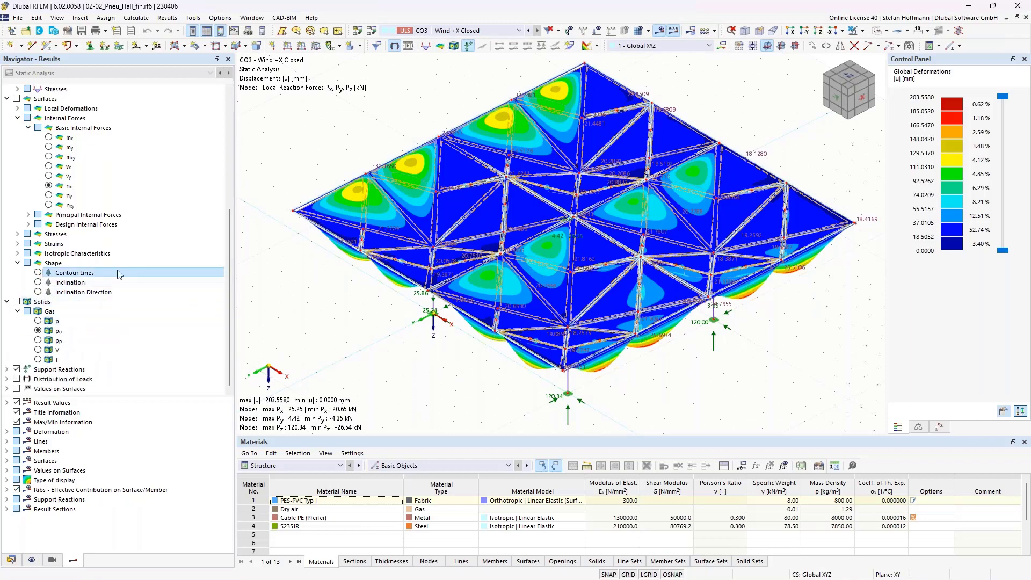
pyautogui.keyDown('ctrl'); pyautogui.moveTo(331, 272); pyautogui.dragTo(412, 257, button='middle'); pyautogui.keyUp('ctrl')
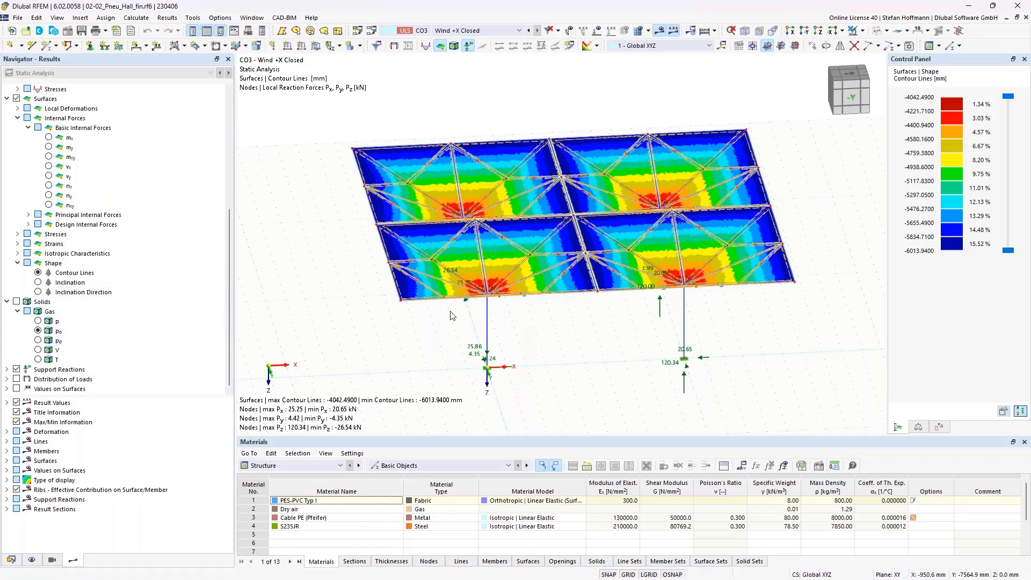
pyautogui.scroll(7, 149, 202)
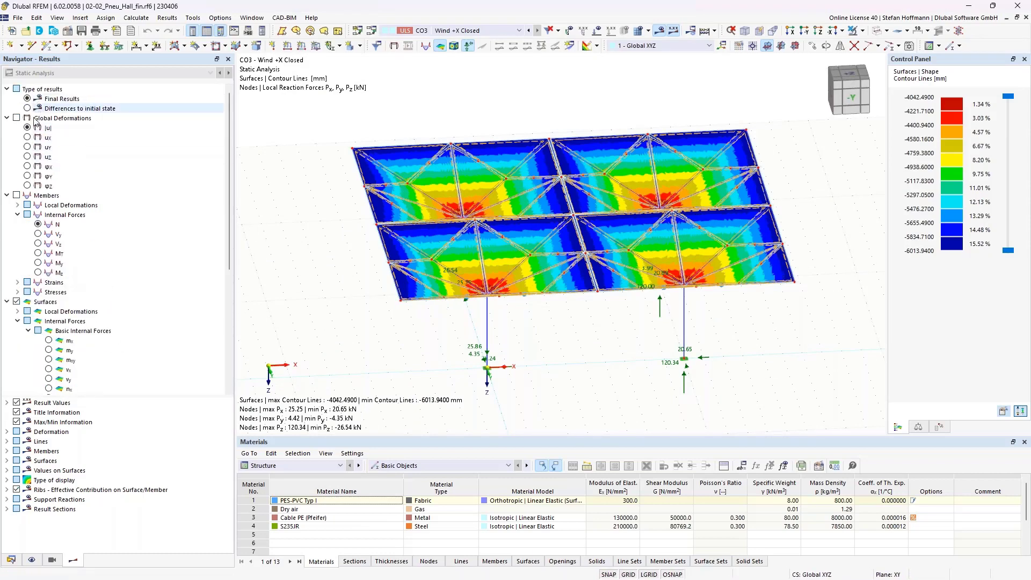
# Show the global deformations |u| of CO3 Wind +X Closed with a deformation display factor of 1.00 and inspect the roof.
pyautogui.click(28, 127)
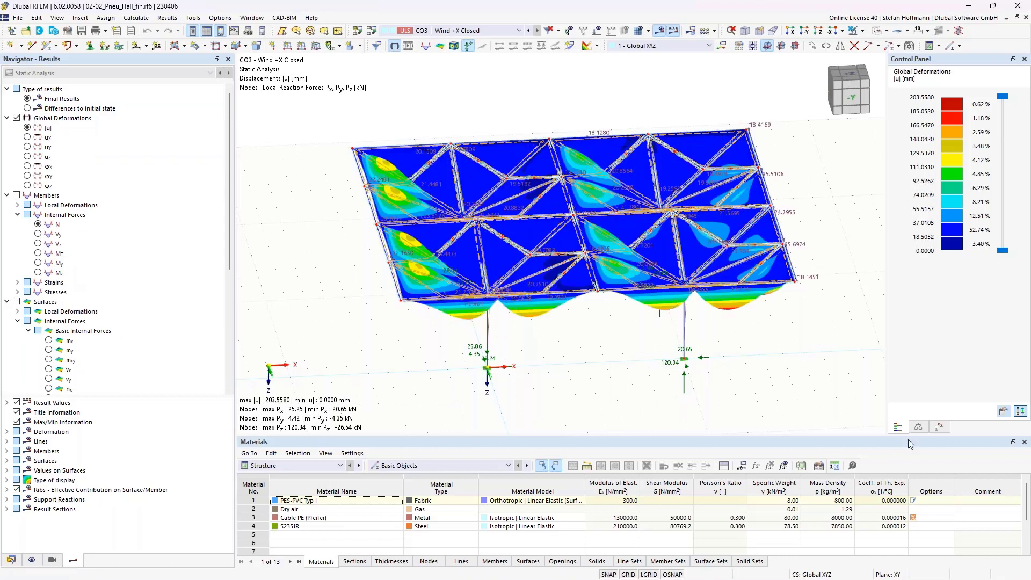
pyautogui.click(898, 427)
pyautogui.doubleClick(1008, 105)
pyautogui.write('1')
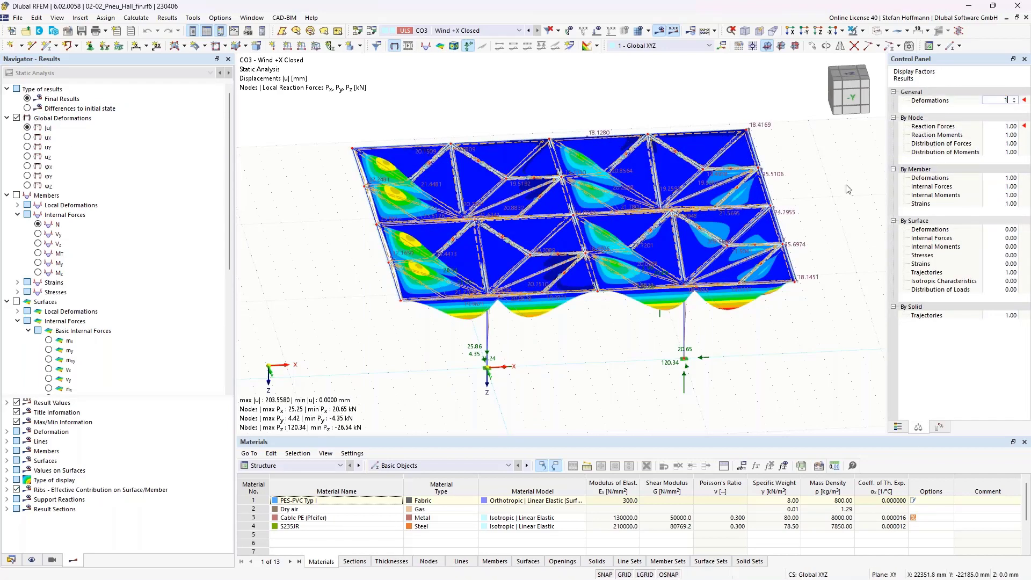
pyautogui.press('Return')
pyautogui.keyDown('ctrl'); pyautogui.moveTo(454, 218); pyautogui.dragTo(556, 300, button='middle'); pyautogui.keyUp('ctrl')
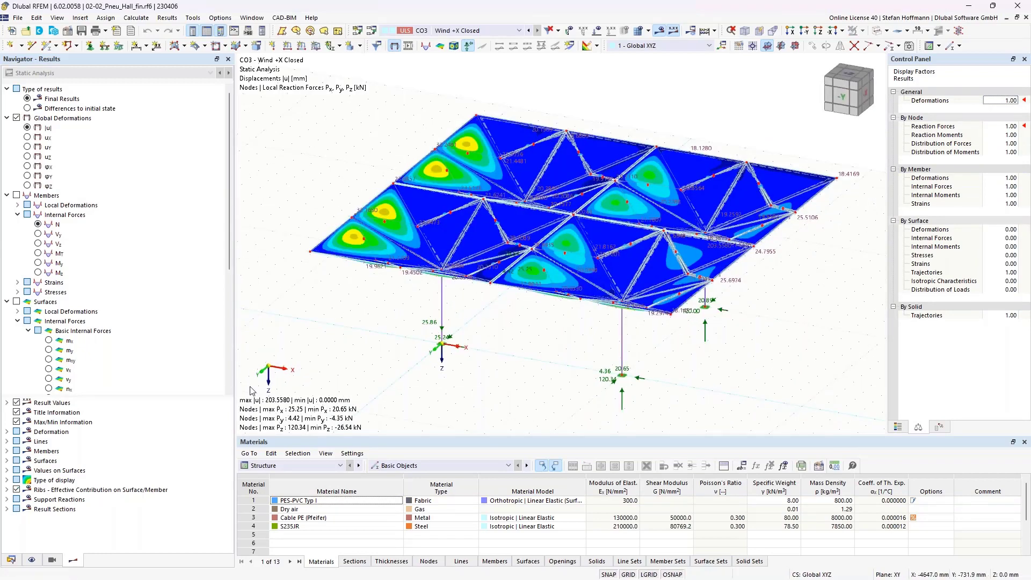
# In the Stress-Strain Analysis input data, restrict the combinations to design for design situation DS1 to CO1 Snow Open.
pyautogui.click(291, 465)
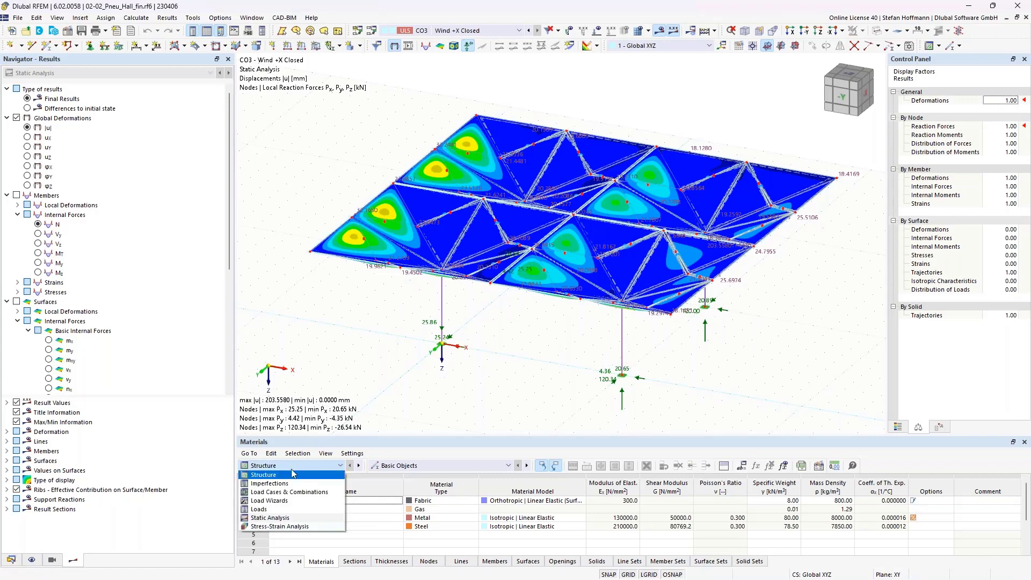
pyautogui.click(292, 526)
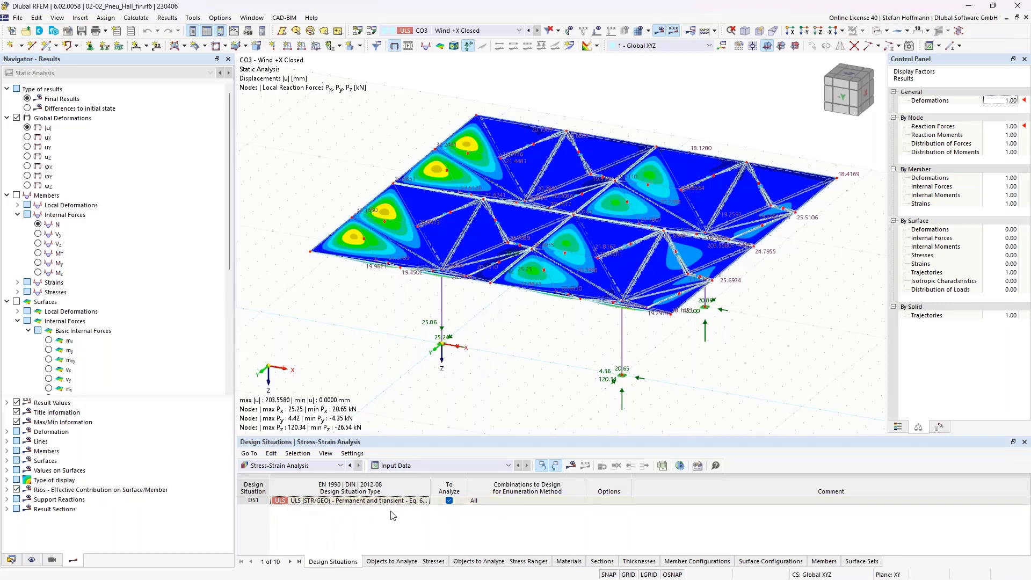
pyautogui.click(584, 501)
pyautogui.click(581, 501)
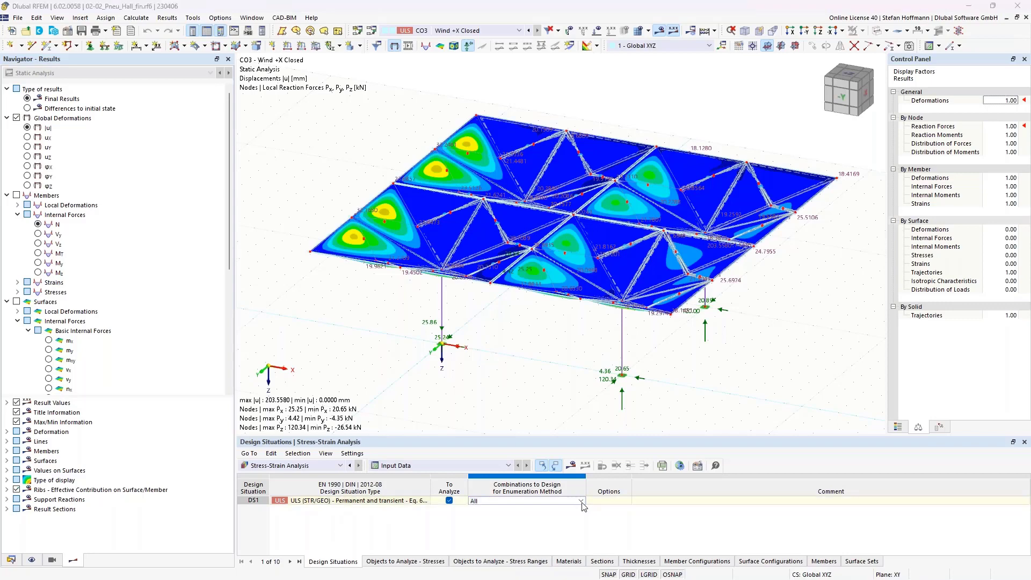
pyautogui.click(515, 316)
pyautogui.doubleClick(396, 146)
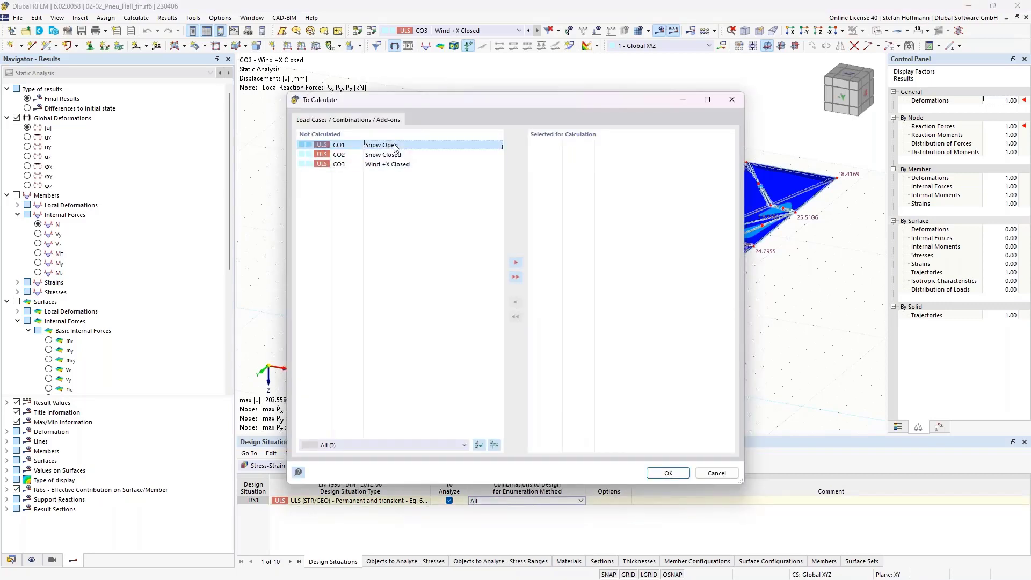
pyautogui.click(668, 473)
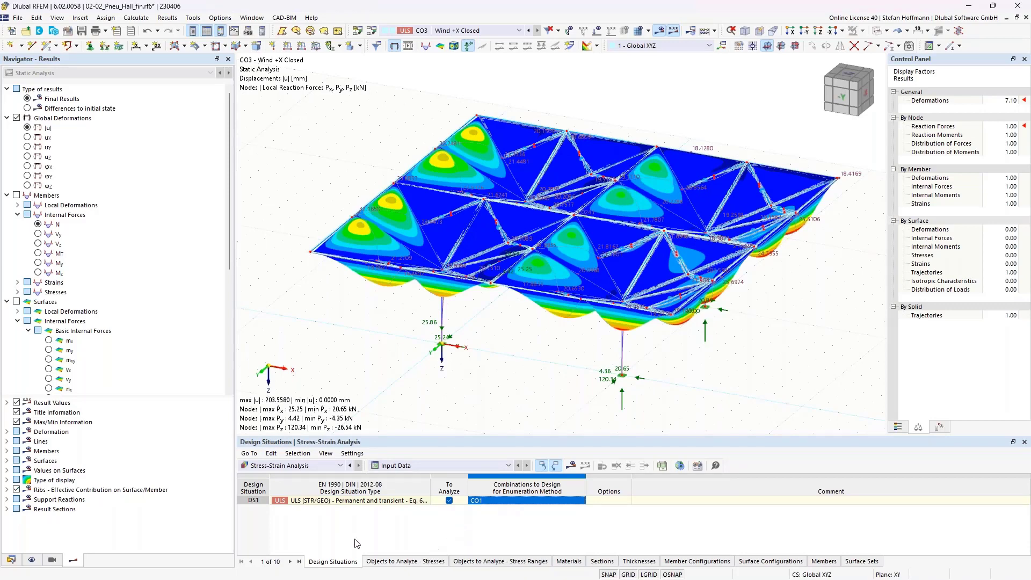
# Limit the surface sets selected for the stress analysis to surface set 1.
pyautogui.click(407, 564)
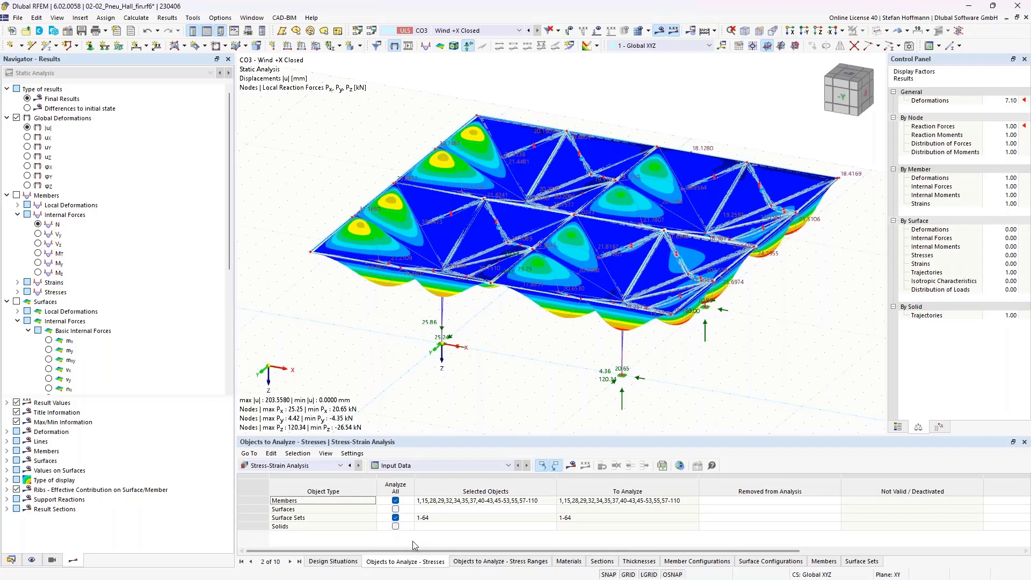
pyautogui.click(446, 519)
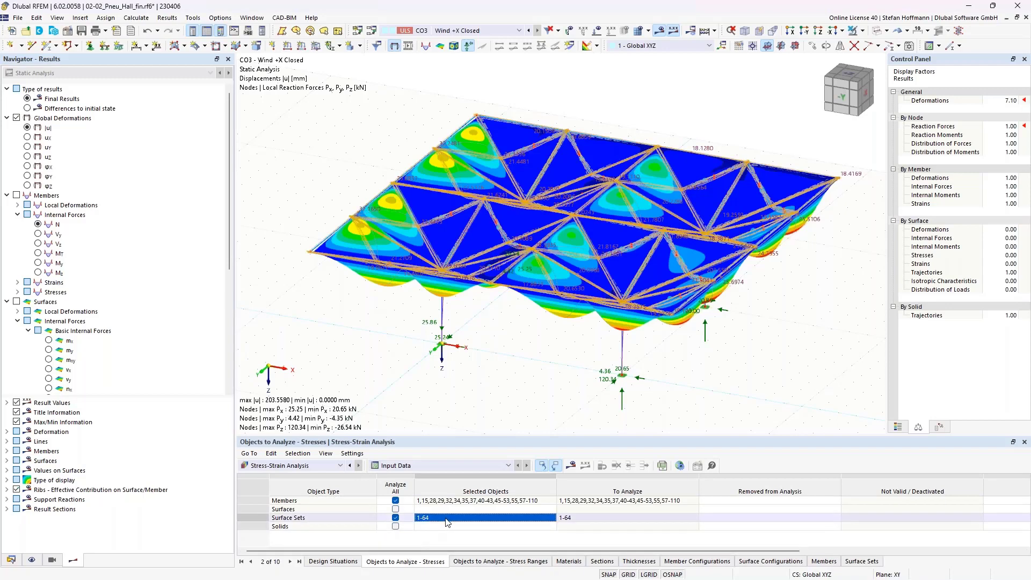
pyautogui.write('1')
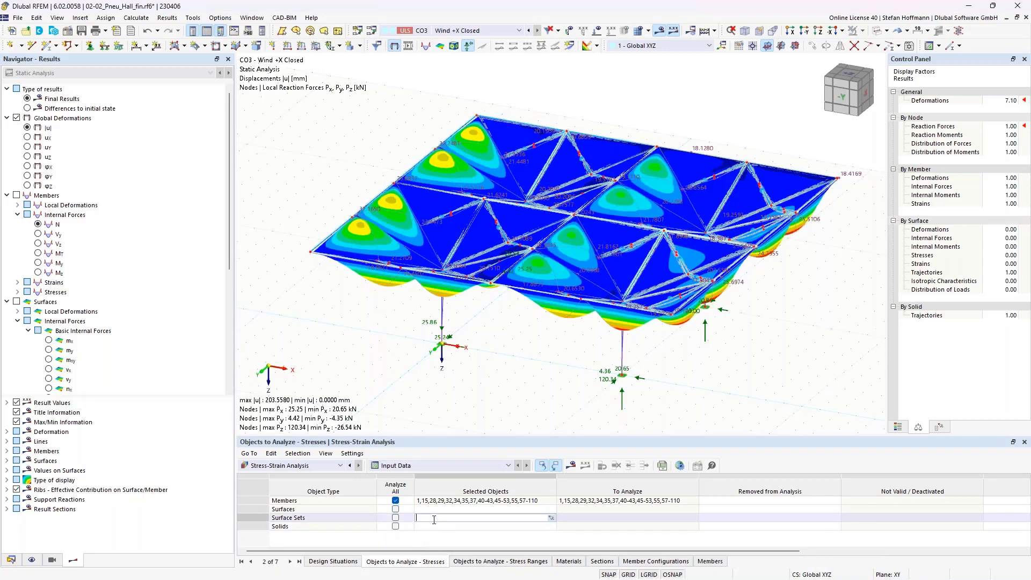
pyautogui.press('Return')
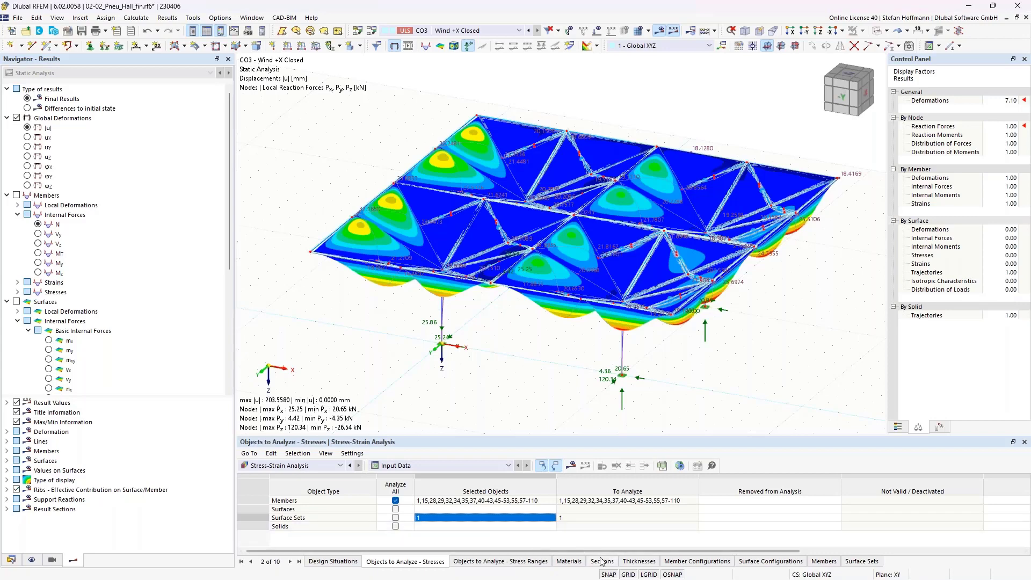
# Review the Standard surface configuration's stresses to calculate and the available limit stress types for σy,+, leaving without changes.
pyautogui.click(769, 561)
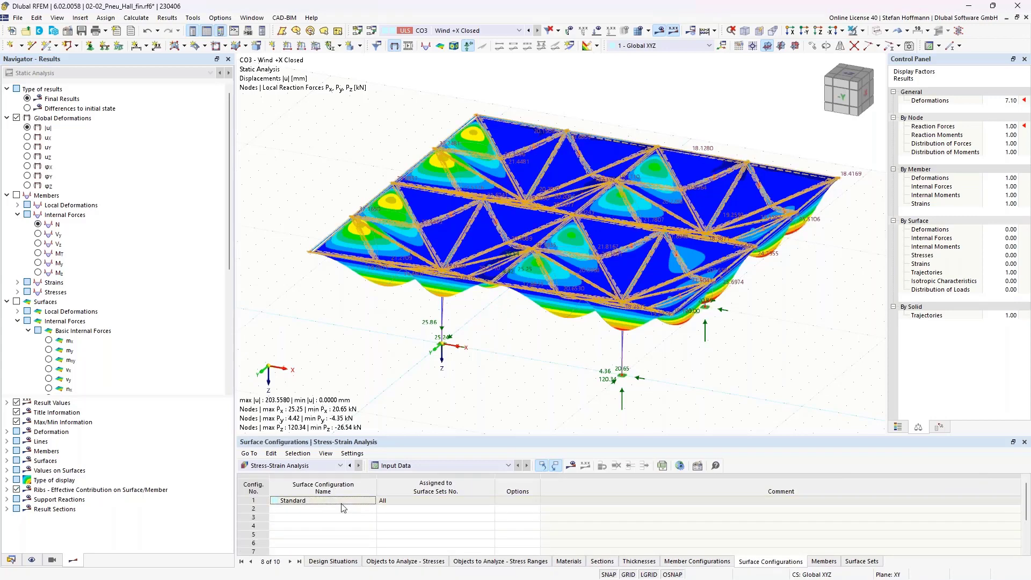
pyautogui.doubleClick(374, 506)
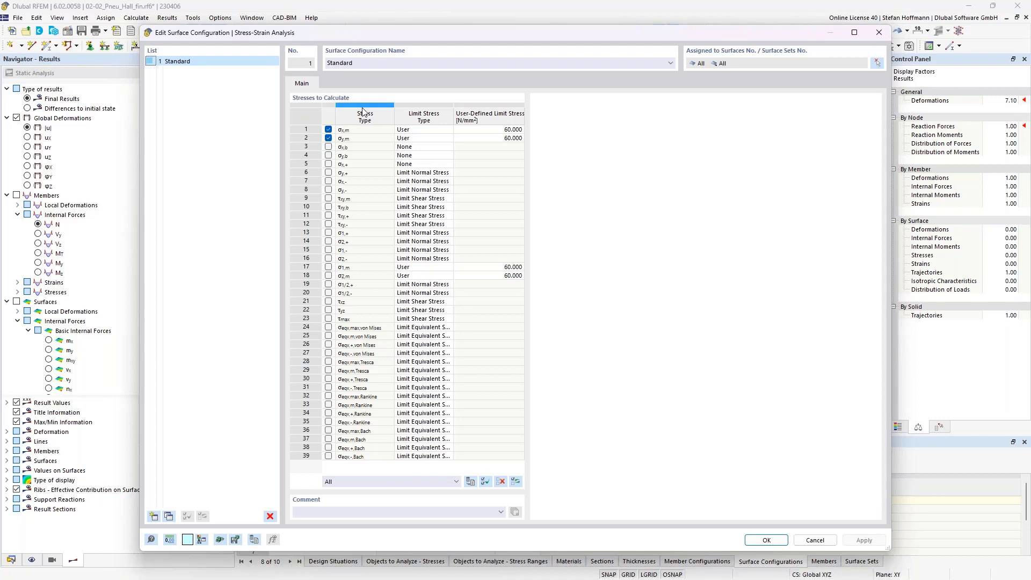
pyautogui.click(430, 173)
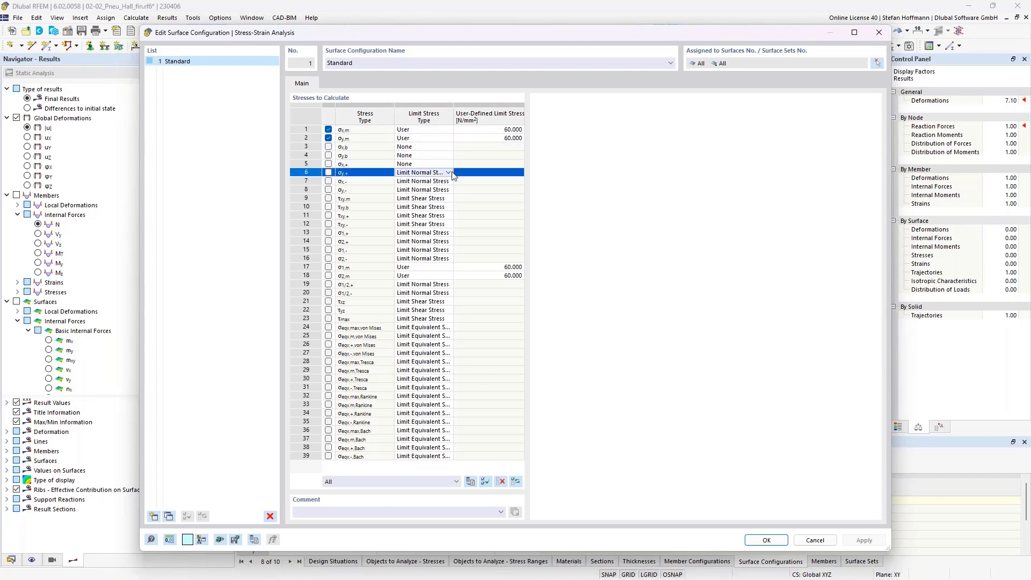
pyautogui.click(447, 173)
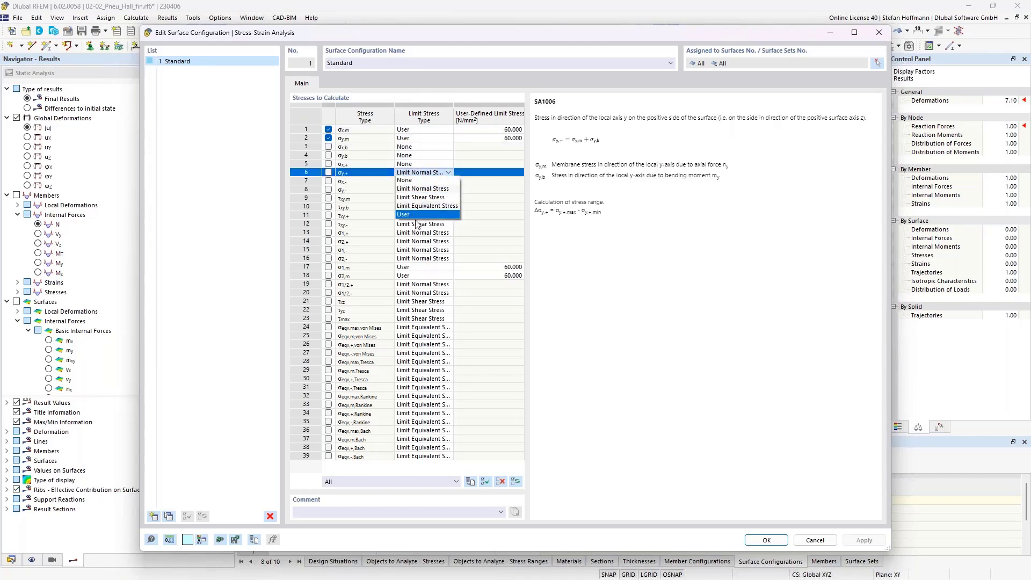
pyautogui.click(616, 149)
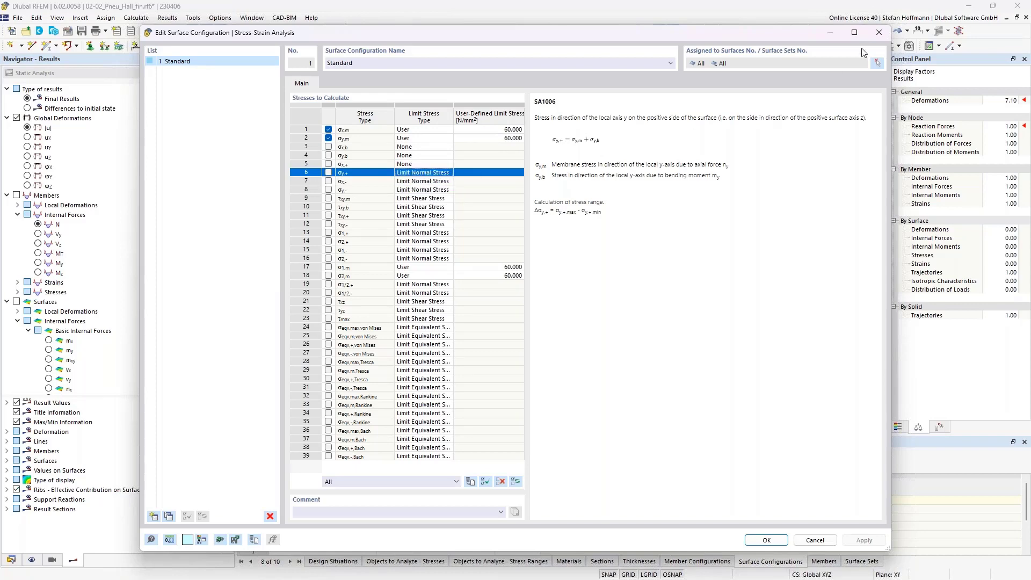
pyautogui.click(879, 32)
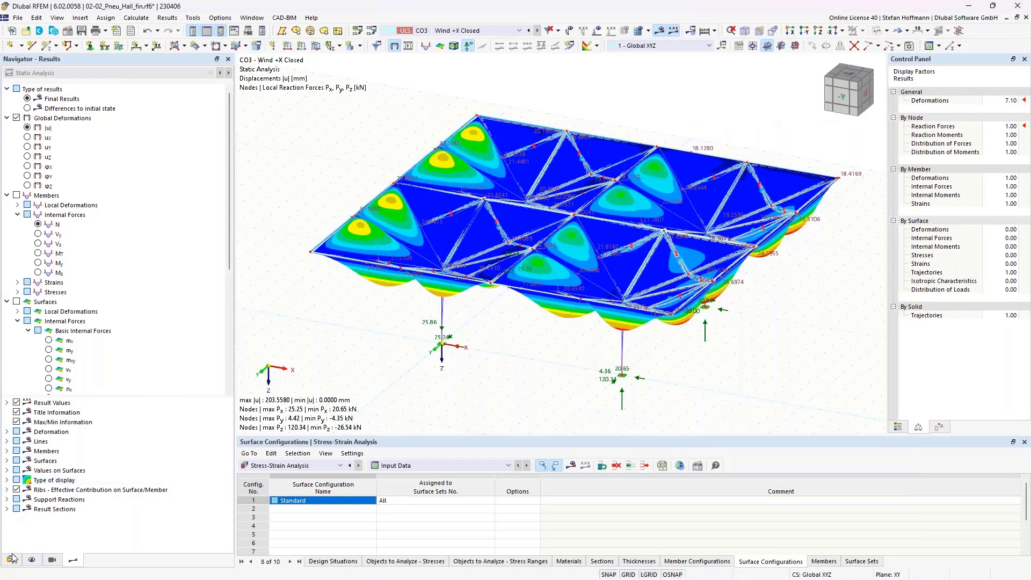
# Examine the strength values of the materials S235JR and PES-PVC Typ I without changing them.
pyautogui.click(10, 559)
pyautogui.click(29, 100)
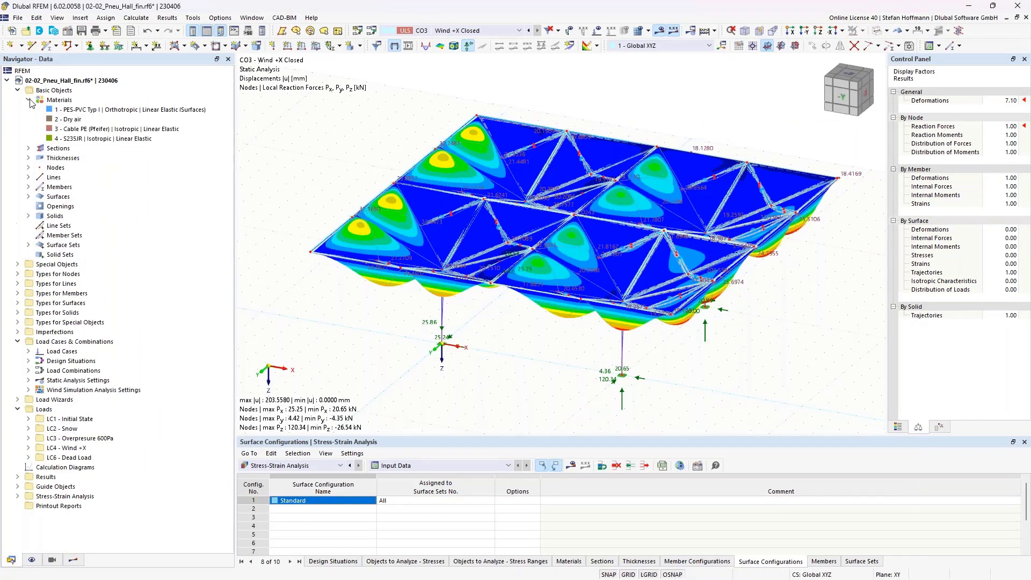
pyautogui.doubleClick(102, 138)
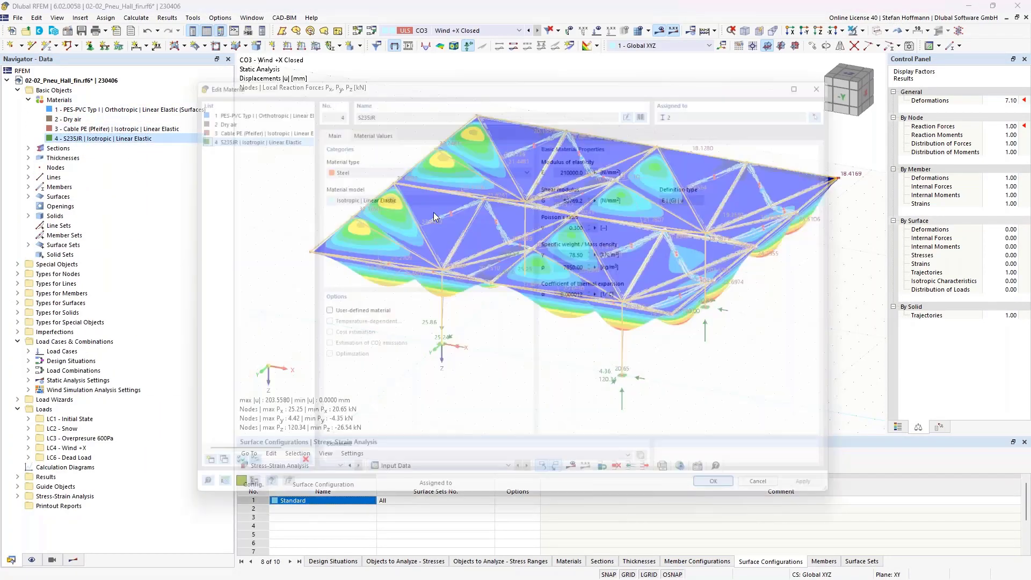
pyautogui.click(374, 127)
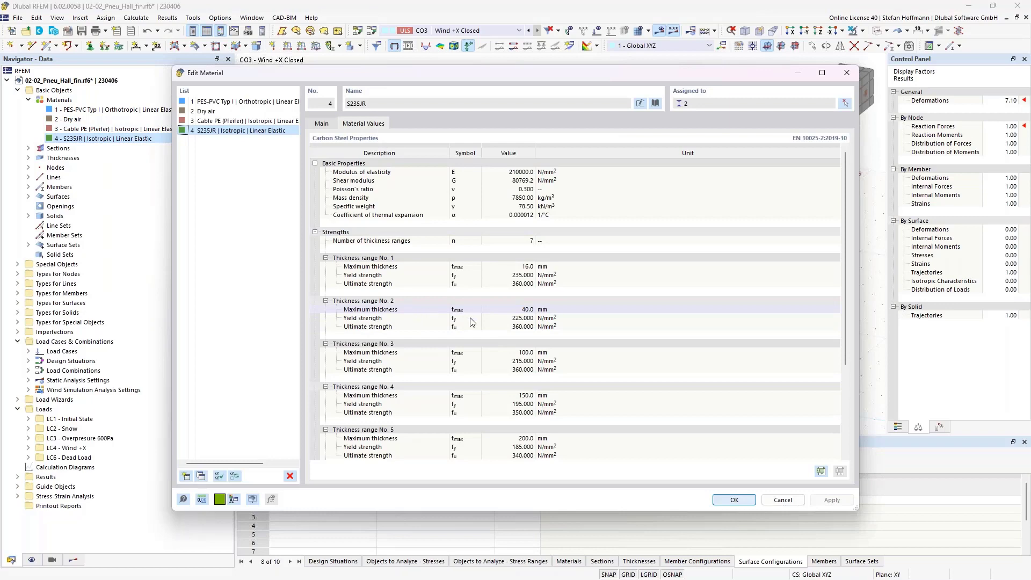
pyautogui.moveTo(510, 319); pyautogui.dragTo(547, 318)
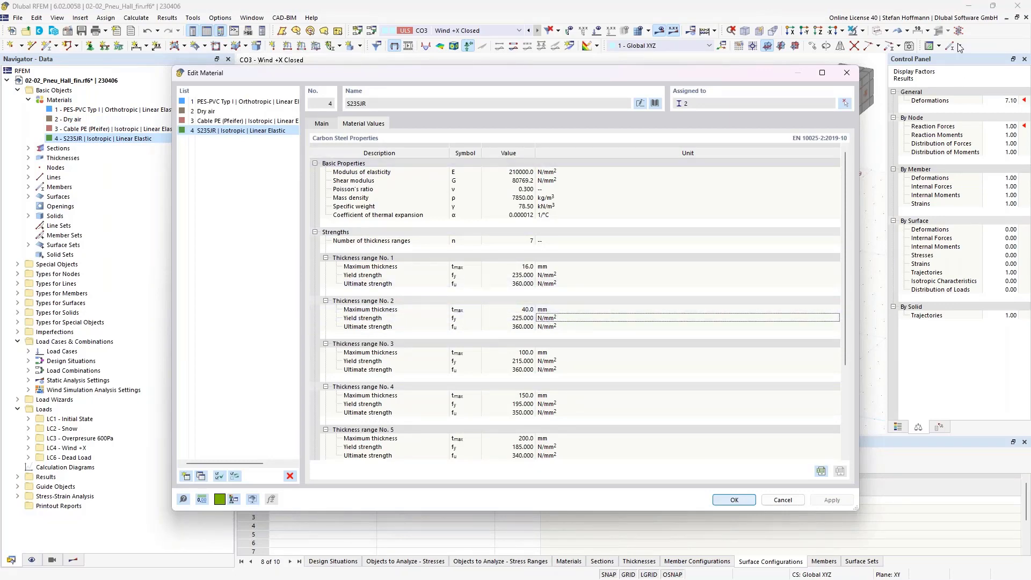
pyautogui.click(241, 101)
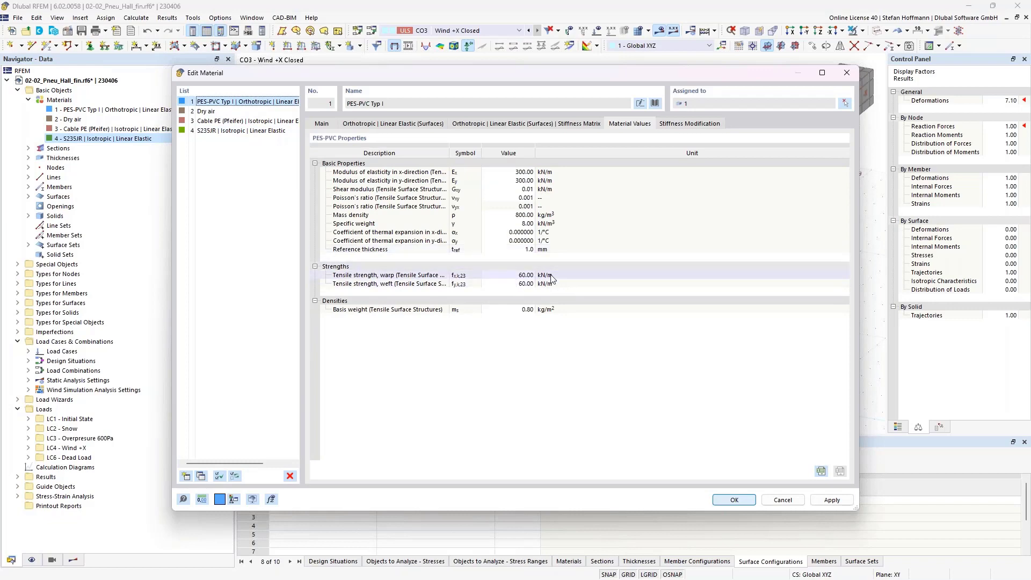
pyautogui.press('Escape')
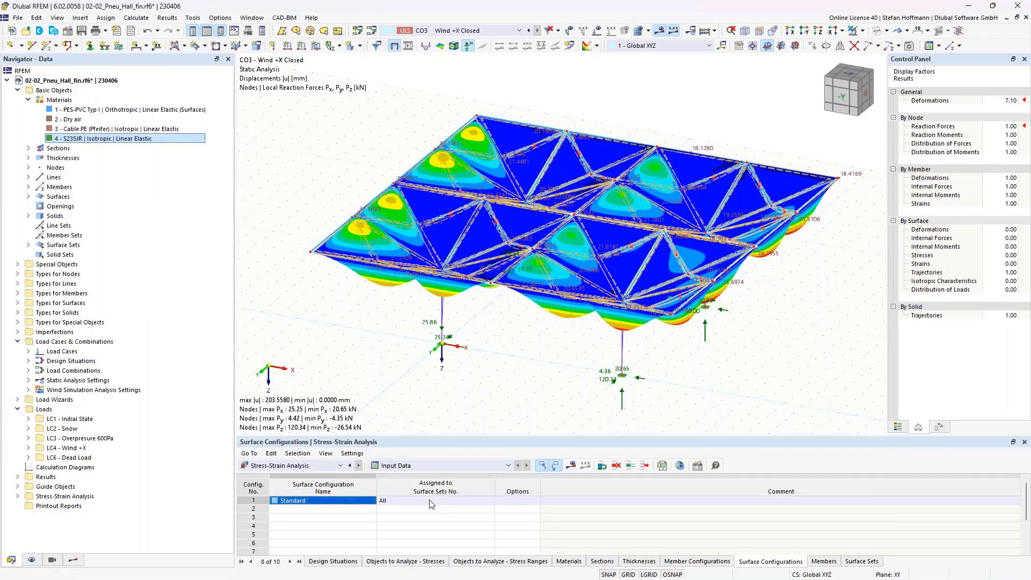
# Check the user-defined limit stresses for σx,m and σy,m in the Standard surface configuration, leaving them as they are.
pyautogui.doubleClick(370, 502)
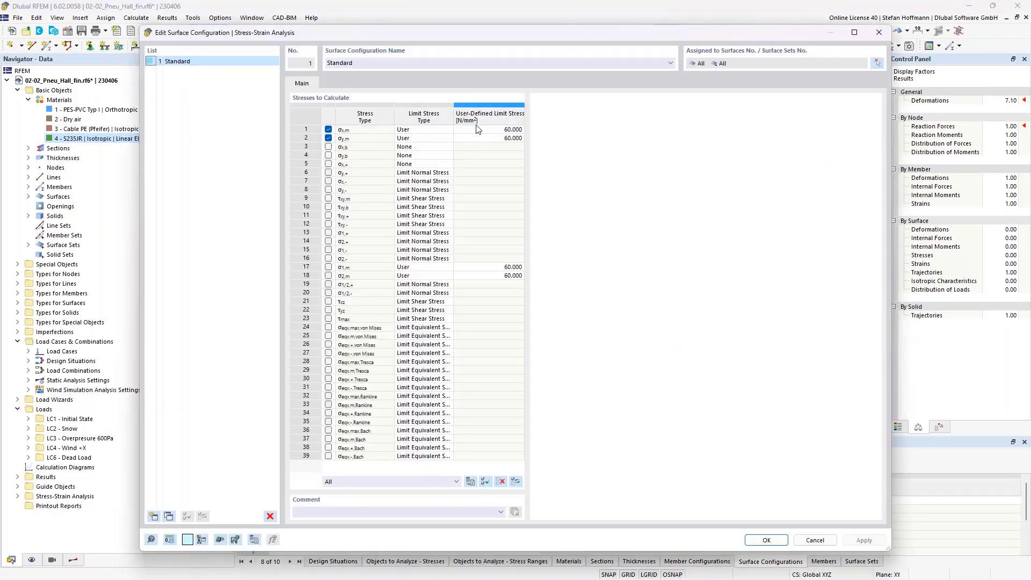
pyautogui.moveTo(510, 129); pyautogui.dragTo(513, 139)
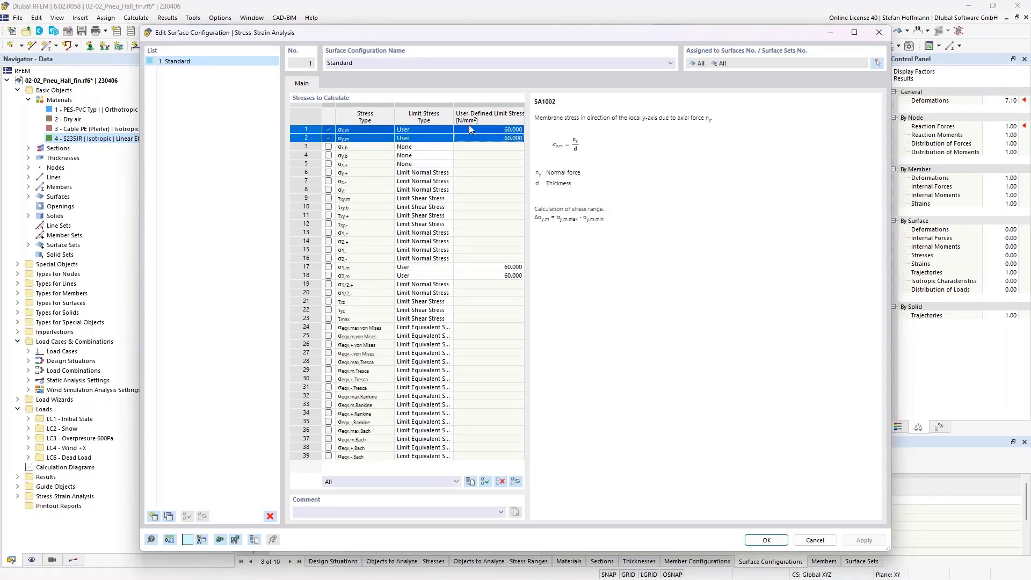
pyautogui.press('Escape')
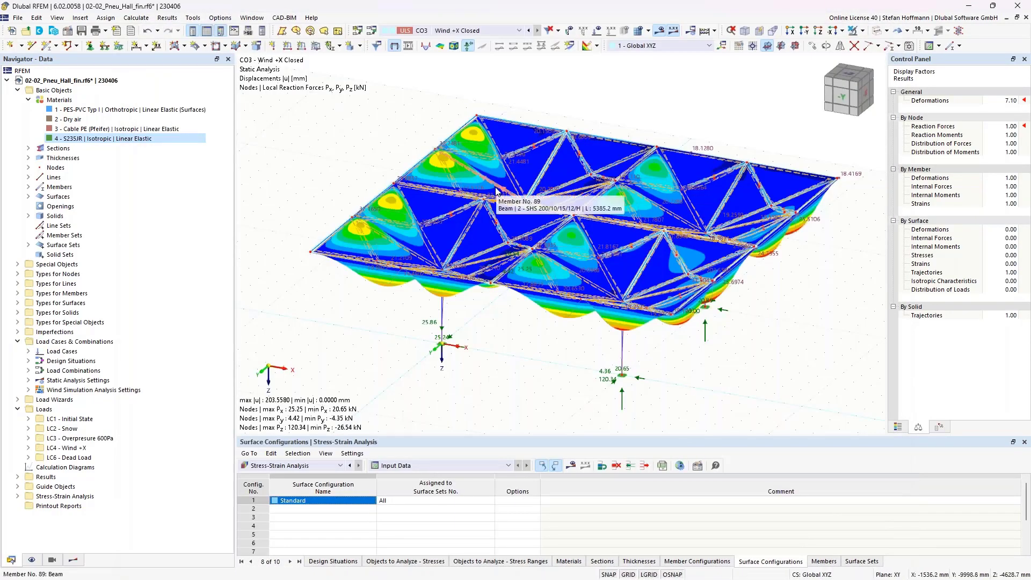
# Run the stress-strain analysis and inspect the stress ratios on the members and the analyzed cushion from several angles.
pyautogui.click(574, 465)
pyautogui.click(556, 340)
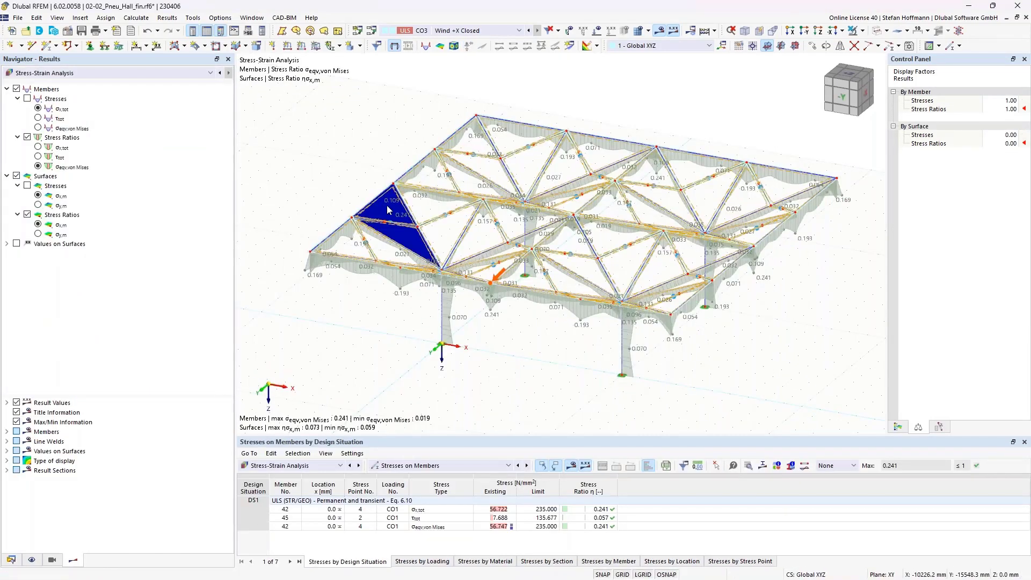
pyautogui.keyDown('ctrl'); pyautogui.moveTo(389, 209); pyautogui.dragTo(400, 203, button='middle'); pyautogui.keyUp('ctrl')
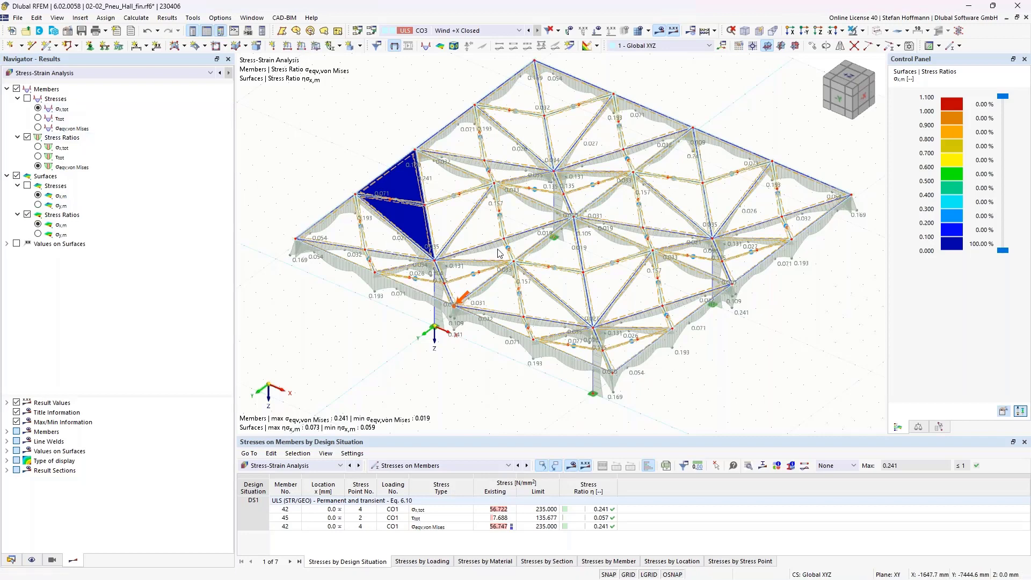
pyautogui.keyDown('ctrl'); pyautogui.moveTo(503, 284); pyautogui.dragTo(537, 282, button='middle'); pyautogui.keyUp('ctrl')
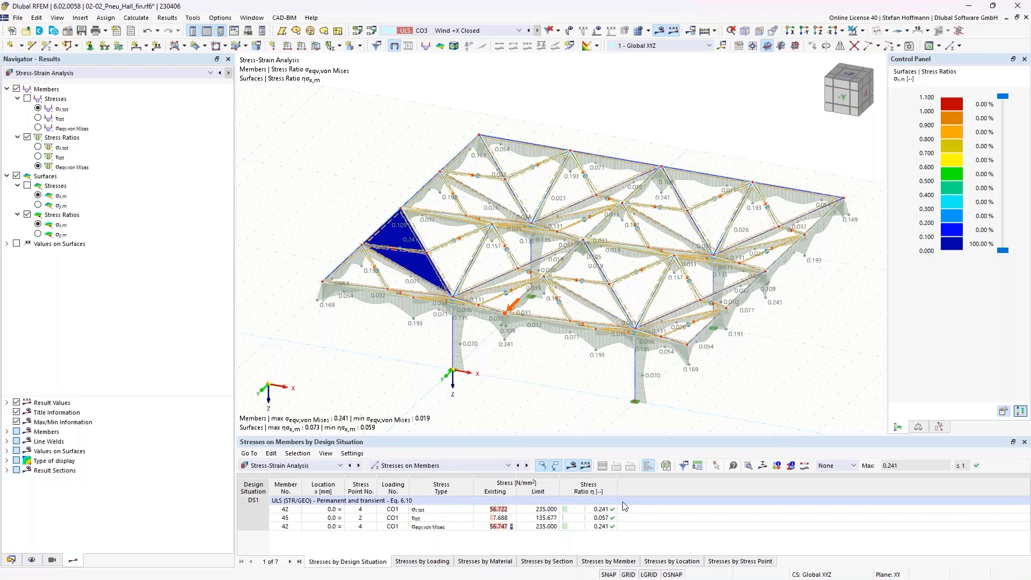
pyautogui.moveTo(552, 352); pyautogui.dragTo(522, 323, button='middle')
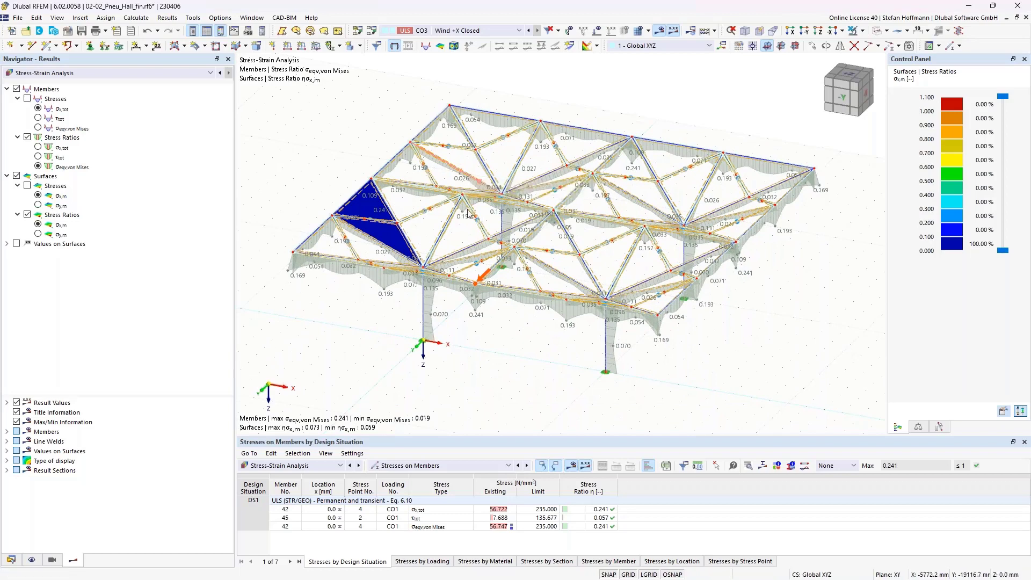
# Switch to the PowerPoint presentation and start the slide show from slide 7, Prospect.
pyautogui.hotkey('alt', 'Tab')
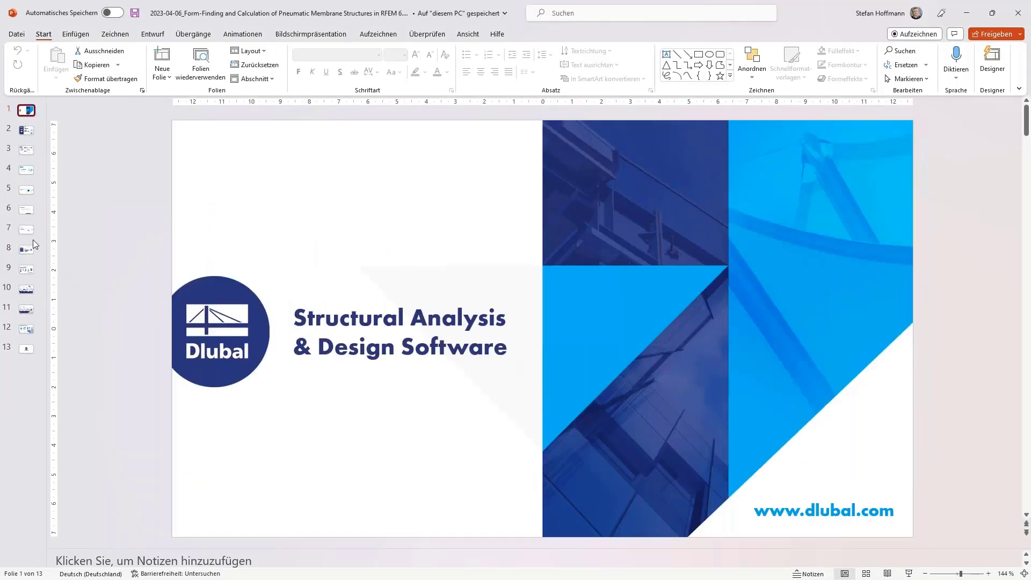
pyautogui.click(30, 232)
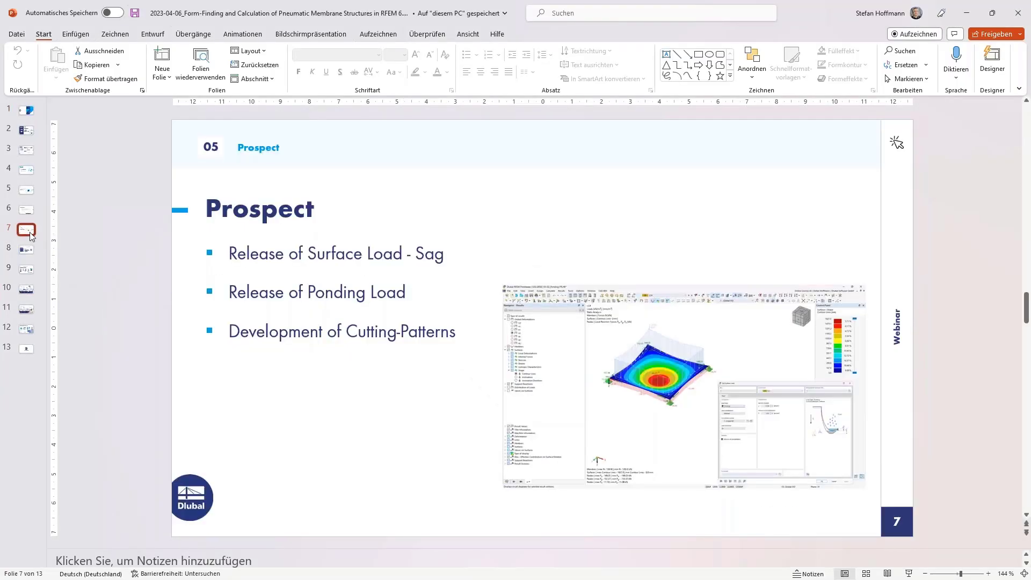
pyautogui.hotkey('shift', 'F5')
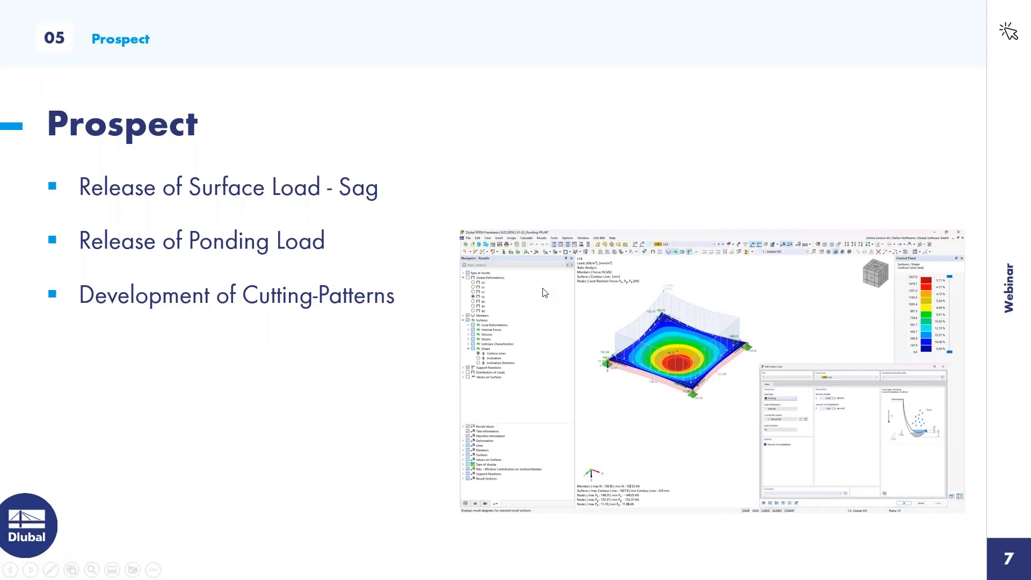